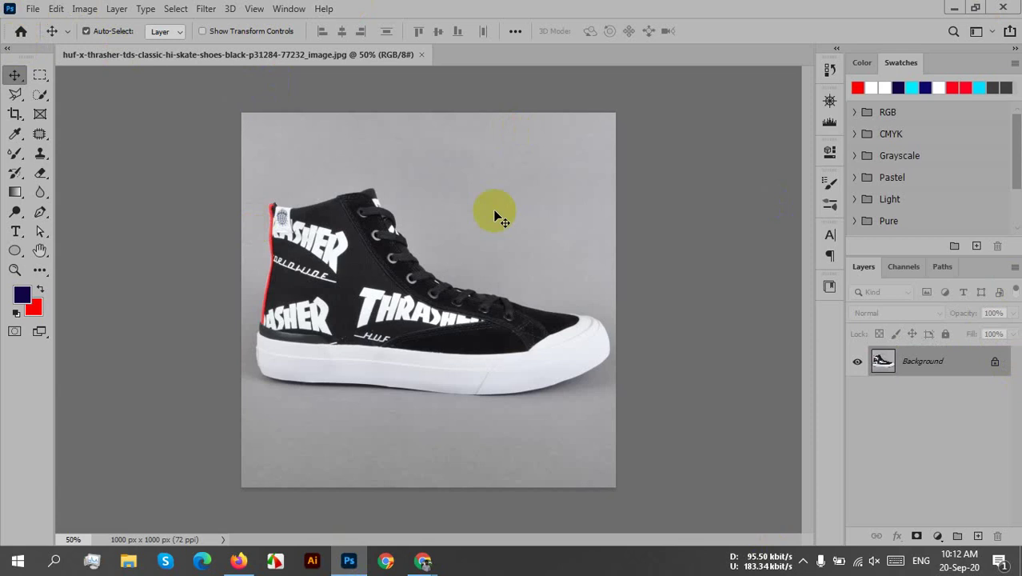
- Duplicate the Background photo layer as Layer 1 with Ctrl+J
{"action": "left_click", "coordinate": [581, 325]}
{"action": "left_click_drag", "start_coordinate": [968, 360], "coordinate": [977, 535]}
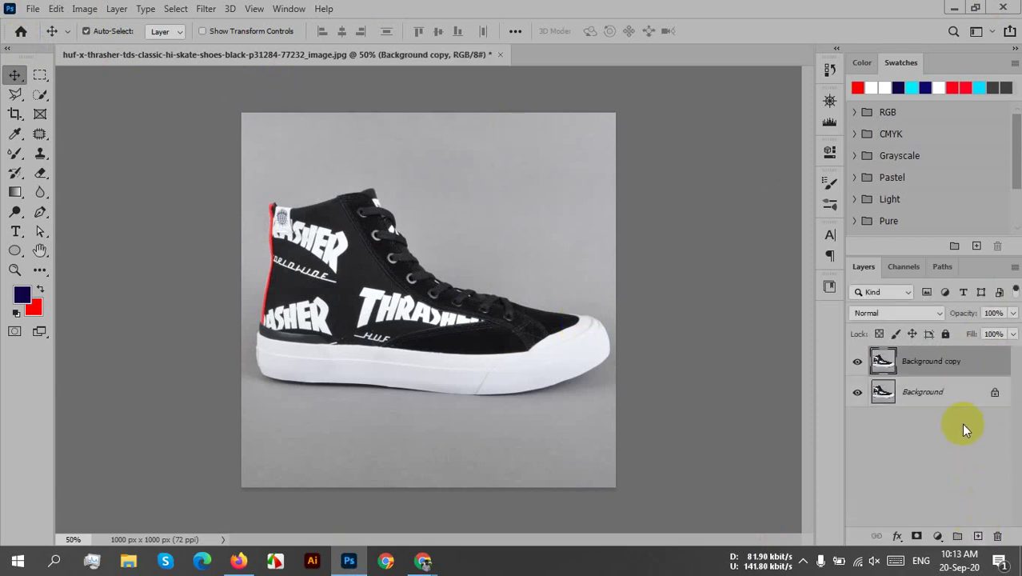
{"action": "key", "text": "ctrl+z"}
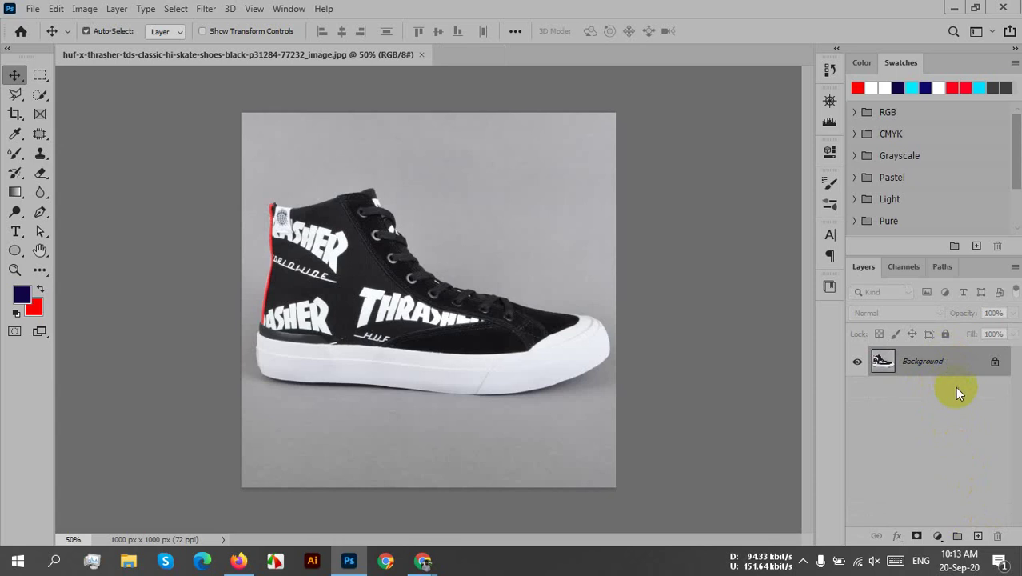
{"action": "key", "text": "ctrl+j"}
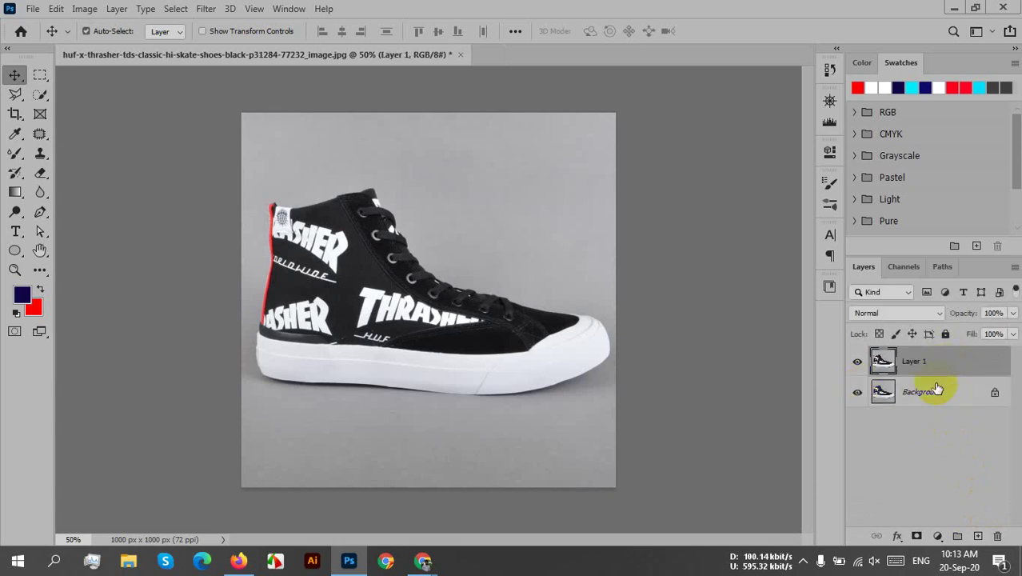
- Hide the original Background layer's visibility
{"action": "right_click", "coordinate": [937, 392]}
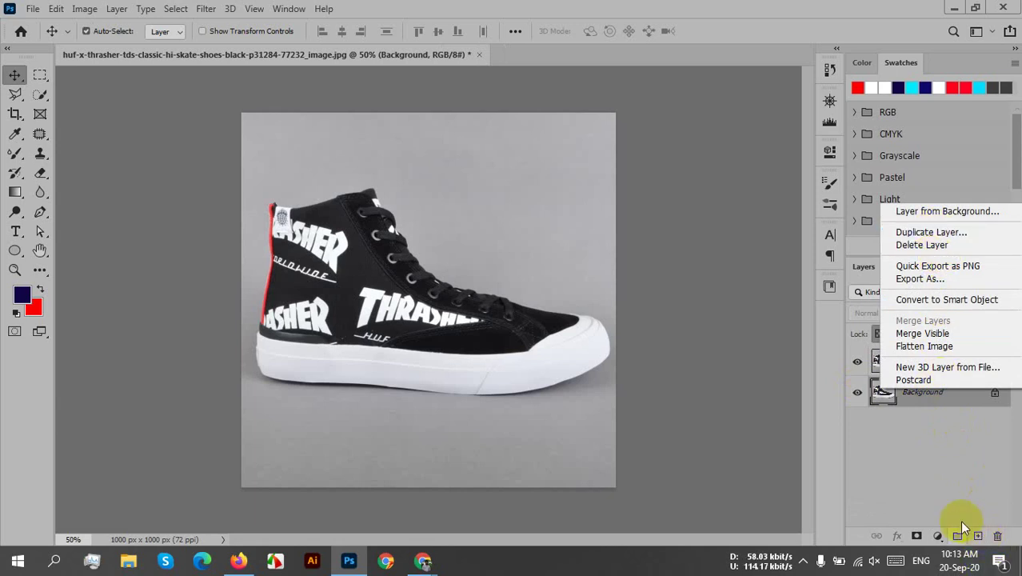
{"action": "left_click", "coordinate": [930, 476]}
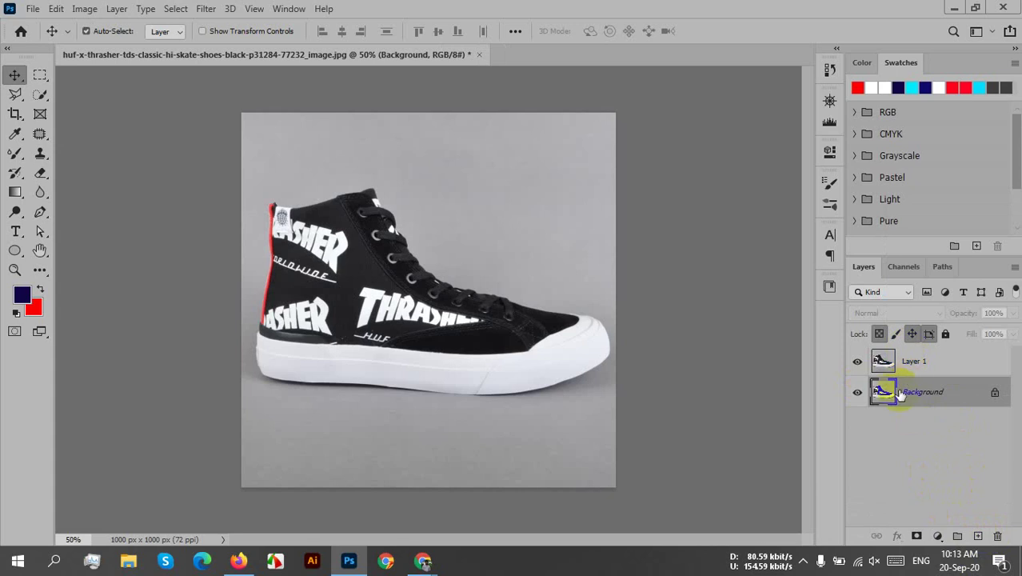
{"action": "left_click_drag", "start_coordinate": [889, 392], "coordinate": [913, 364]}
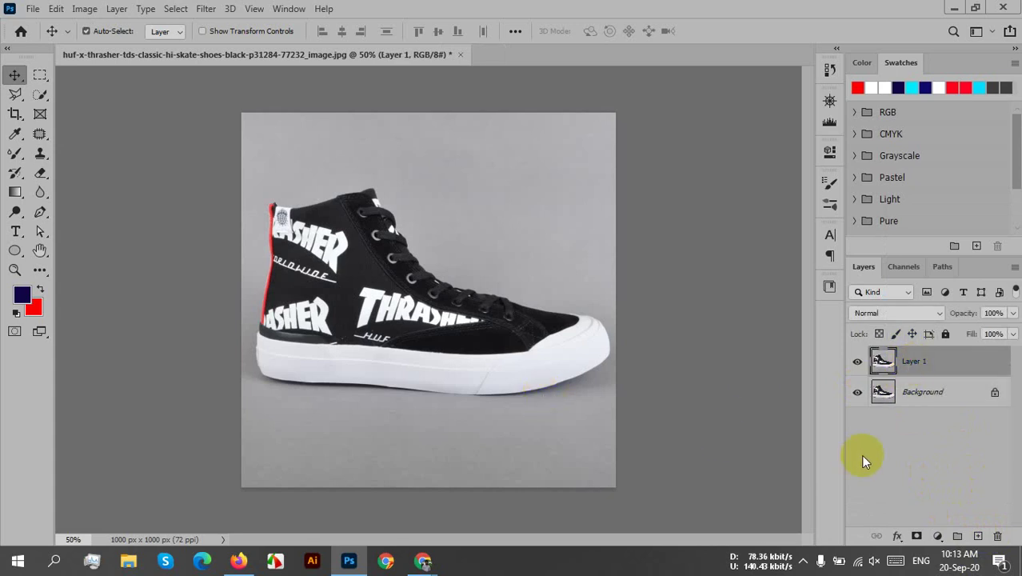
{"action": "left_click", "coordinate": [857, 392]}
- Switch to the Quick Selection Tool and use Select Subject to select the shoe
{"action": "left_click", "coordinate": [448, 340]}
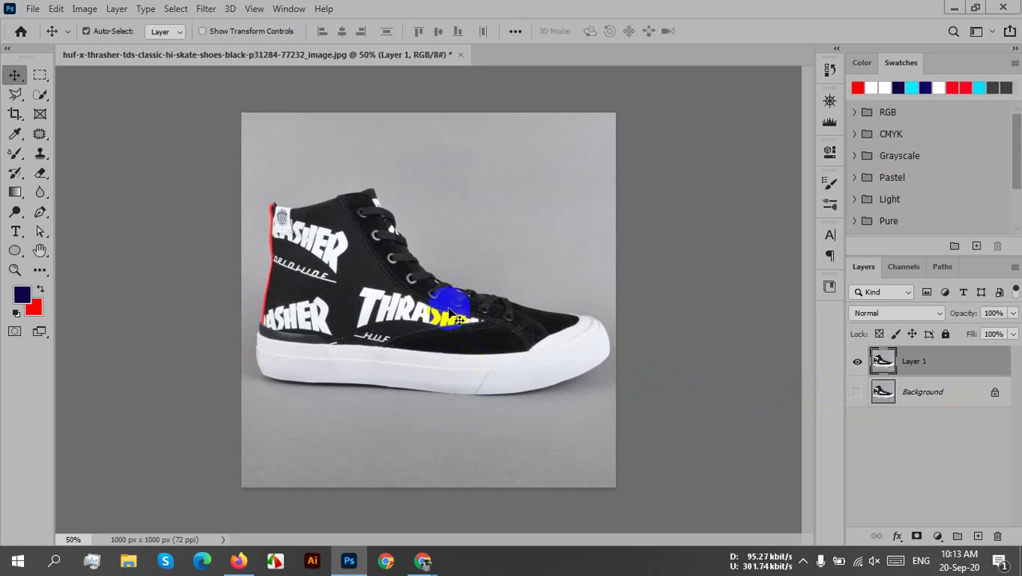
{"action": "left_click", "coordinate": [646, 390]}
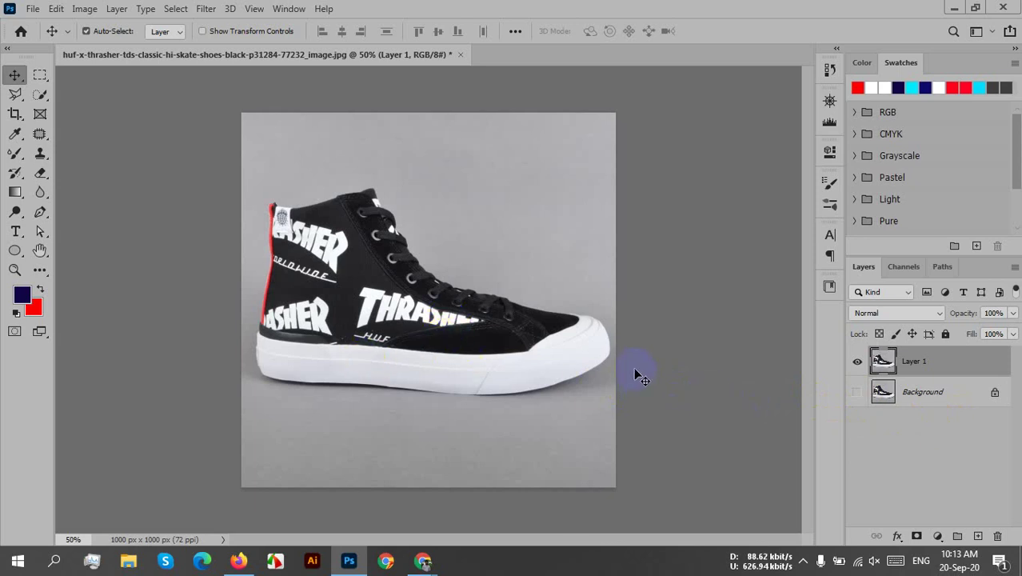
{"action": "left_click", "coordinate": [528, 342]}
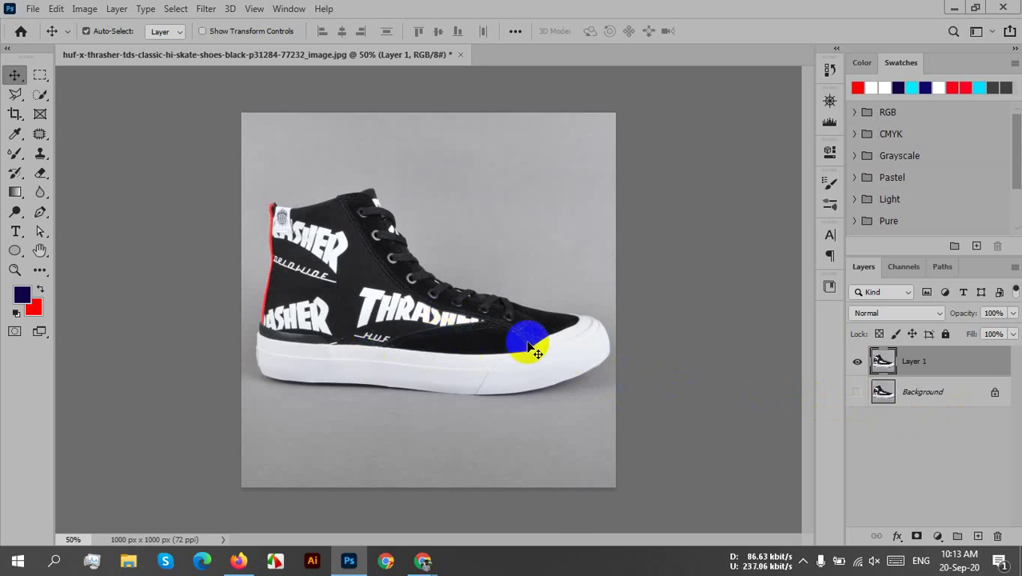
{"action": "left_click", "coordinate": [32, 97]}
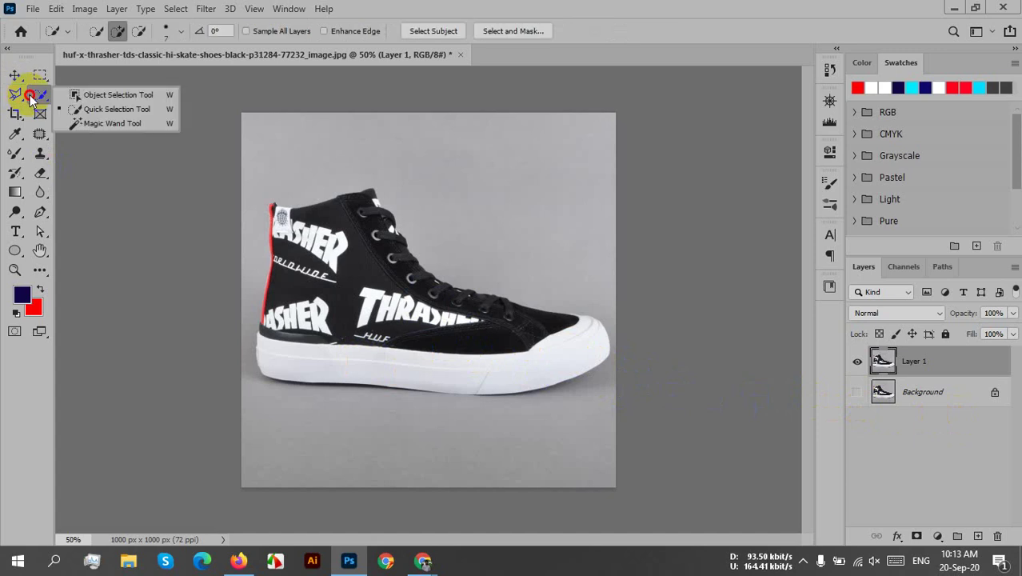
{"action": "left_click", "coordinate": [106, 110]}
{"action": "left_click", "coordinate": [356, 262]}
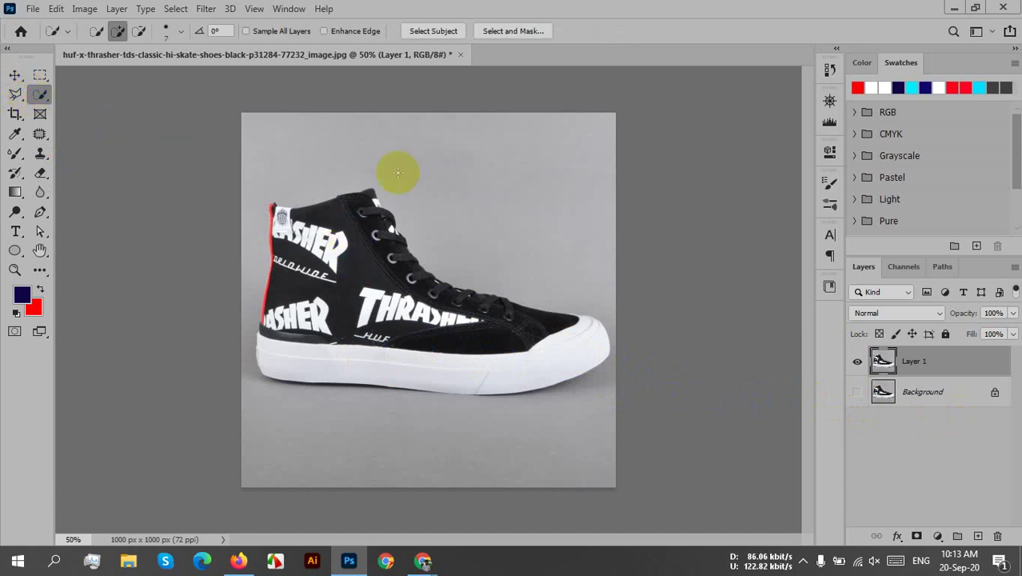
{"action": "left_click", "coordinate": [446, 31]}
- Zoom in on the shoe's left side, then recentre the whole shoe in view
{"action": "left_click", "coordinate": [506, 301]}
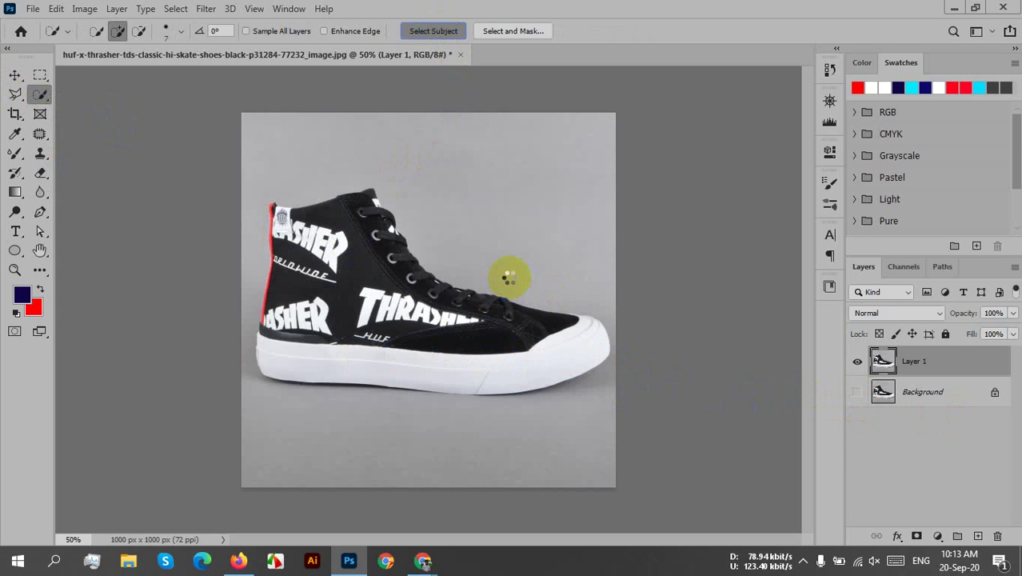
{"action": "left_click", "coordinate": [507, 280]}
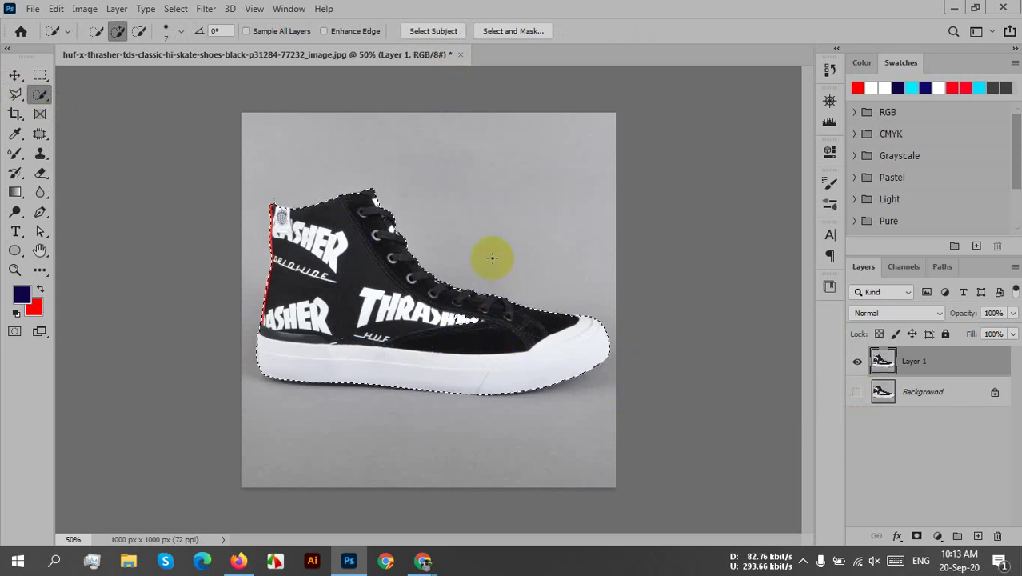
{"action": "mouse_move", "coordinate": [319, 276]}
{"action": "left_mouse_down"}
{"action": "mouse_move", "coordinate": [221, 288]}
{"action": "mouse_move", "coordinate": [434, 293]}
{"action": "mouse_move", "coordinate": [641, 347]}
{"action": "mouse_move", "coordinate": [475, 272]}
{"action": "mouse_move", "coordinate": [382, 276]}
{"action": "mouse_move", "coordinate": [491, 289]}
{"action": "mouse_move", "coordinate": [640, 380]}
{"action": "mouse_move", "coordinate": [642, 419]}
{"action": "mouse_move", "coordinate": [569, 396]}
{"action": "mouse_move", "coordinate": [483, 394]}
{"action": "mouse_move", "coordinate": [609, 385]}
{"action": "mouse_move", "coordinate": [650, 393]}
{"action": "left_mouse_up"}
{"action": "left_click_drag", "start_coordinate": [433, 279], "coordinate": [416, 360]}
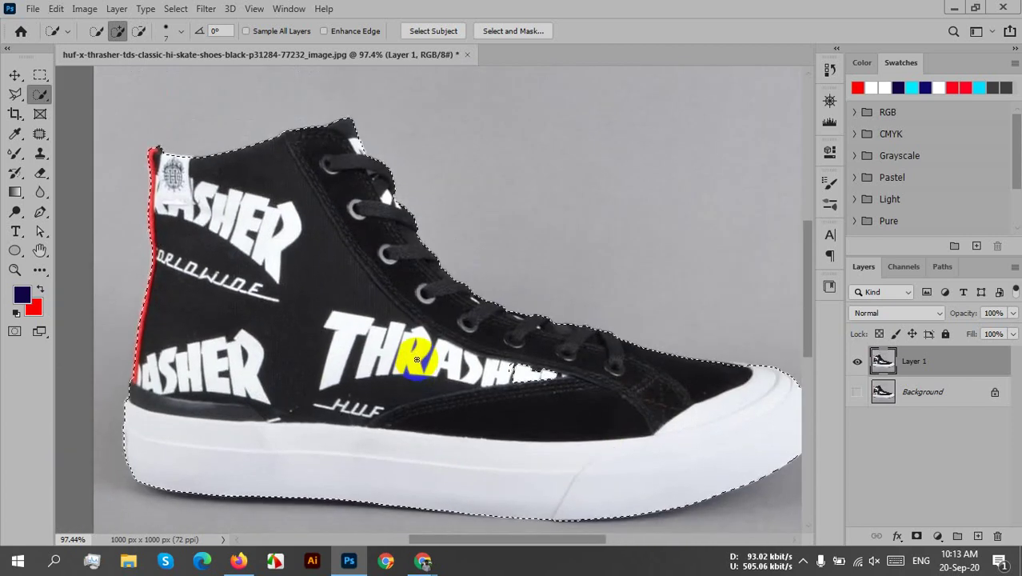
{"action": "scroll", "coordinate": [393, 340], "scroll_direction": "down", "scroll_amount": 2}
{"action": "left_click_drag", "start_coordinate": [556, 415], "coordinate": [551, 353]}
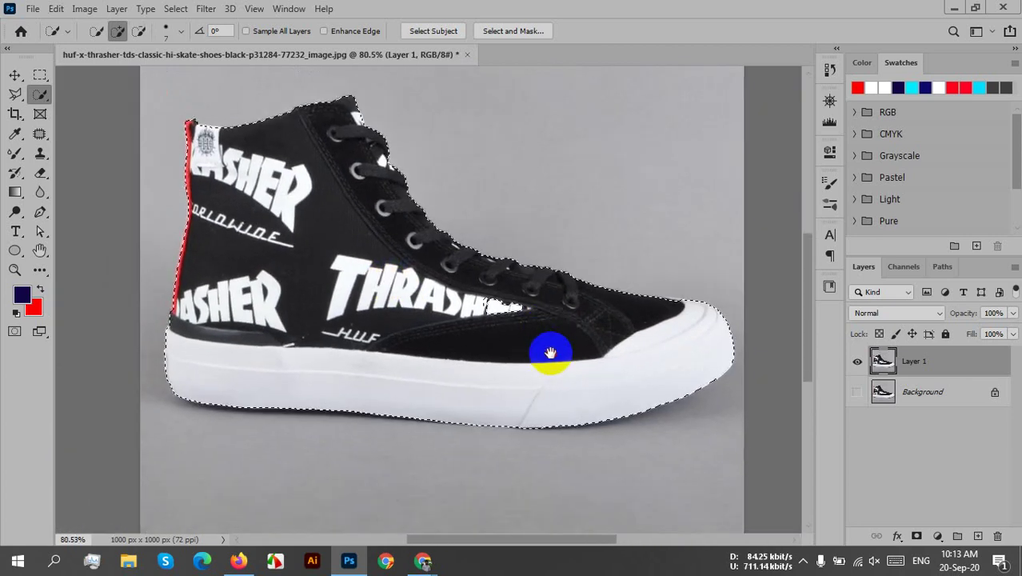
{"action": "scroll", "coordinate": [550, 353], "scroll_direction": "down", "scroll_amount": 1}
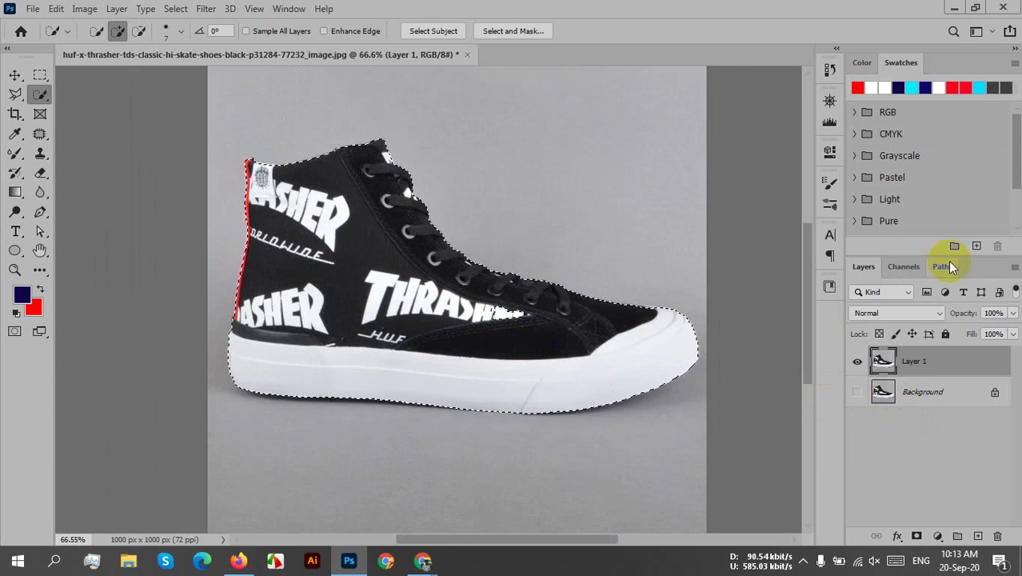
- Make a work path from the shoe selection, then delete it and return to Layers
{"action": "left_click", "coordinate": [950, 264]}
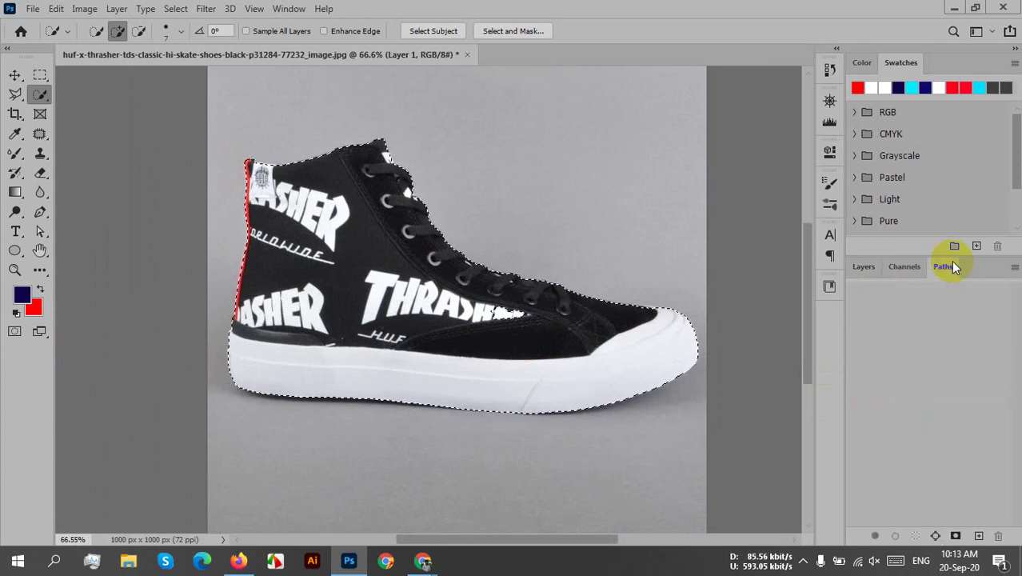
{"action": "left_click", "coordinate": [916, 536]}
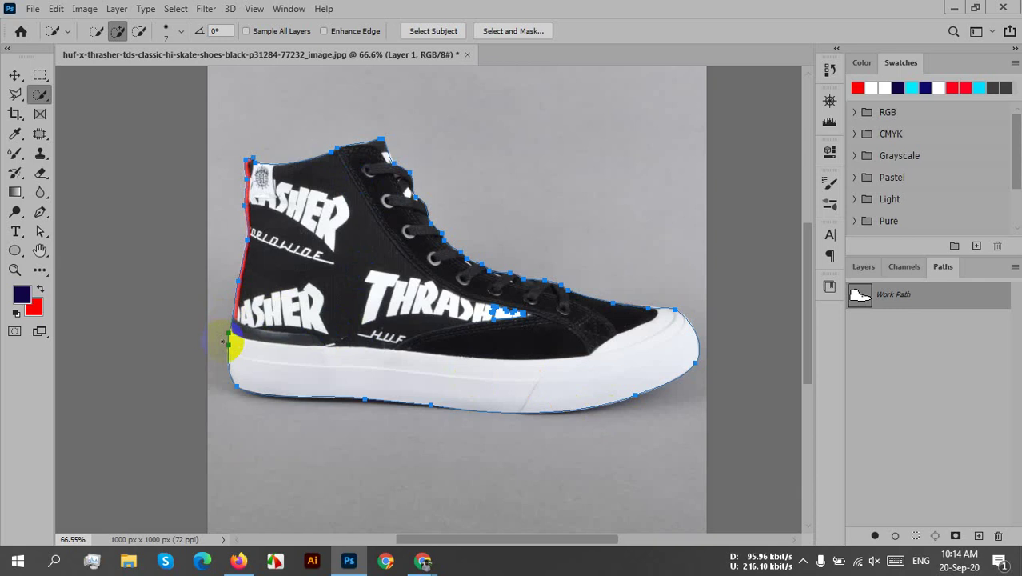
{"action": "scroll", "coordinate": [228, 344], "scroll_direction": "up", "scroll_amount": 6}
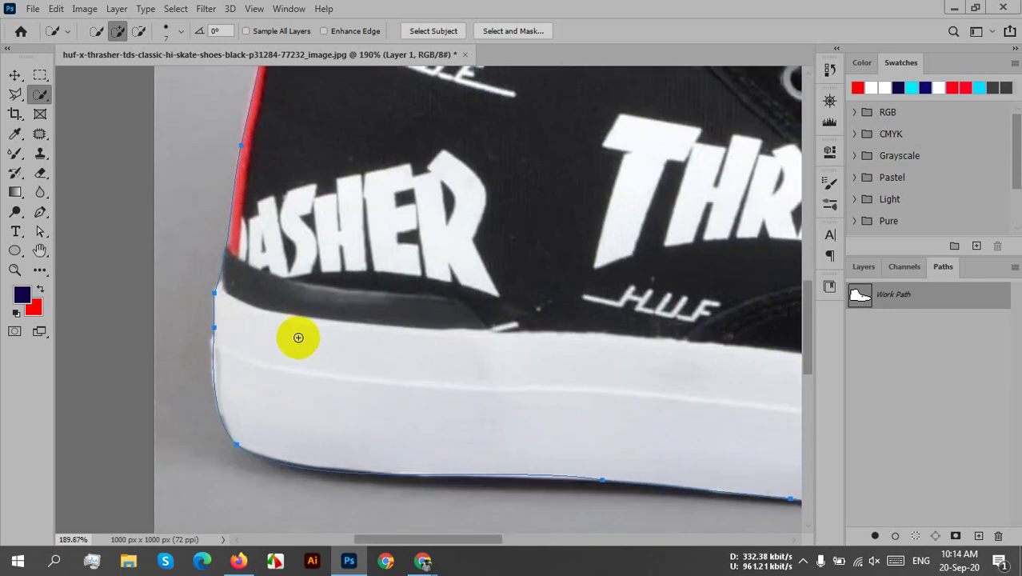
{"action": "scroll", "coordinate": [298, 338], "scroll_direction": "down", "scroll_amount": 6}
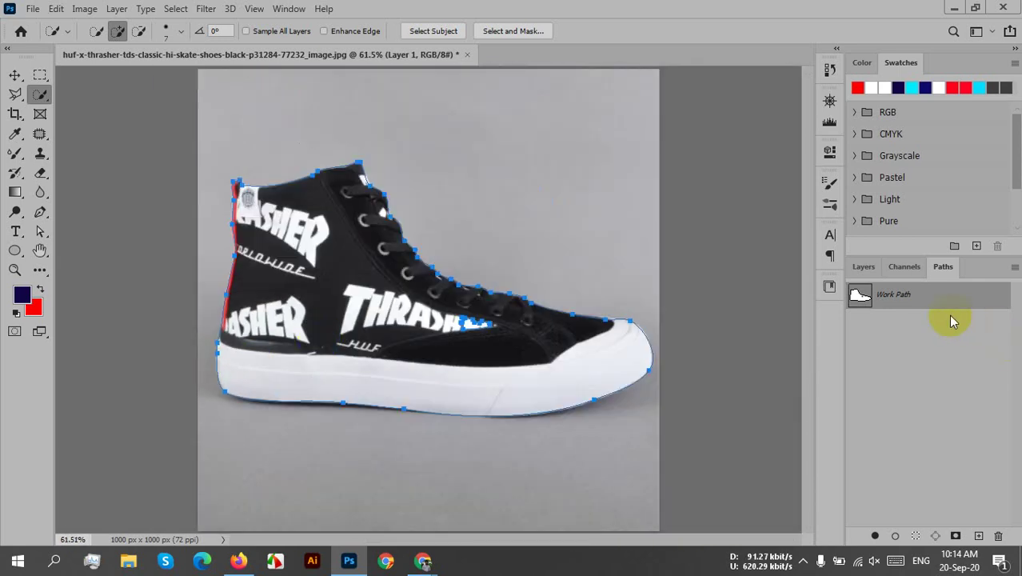
{"action": "left_click_drag", "start_coordinate": [942, 297], "coordinate": [1011, 542]}
{"action": "left_click", "coordinate": [864, 268]}
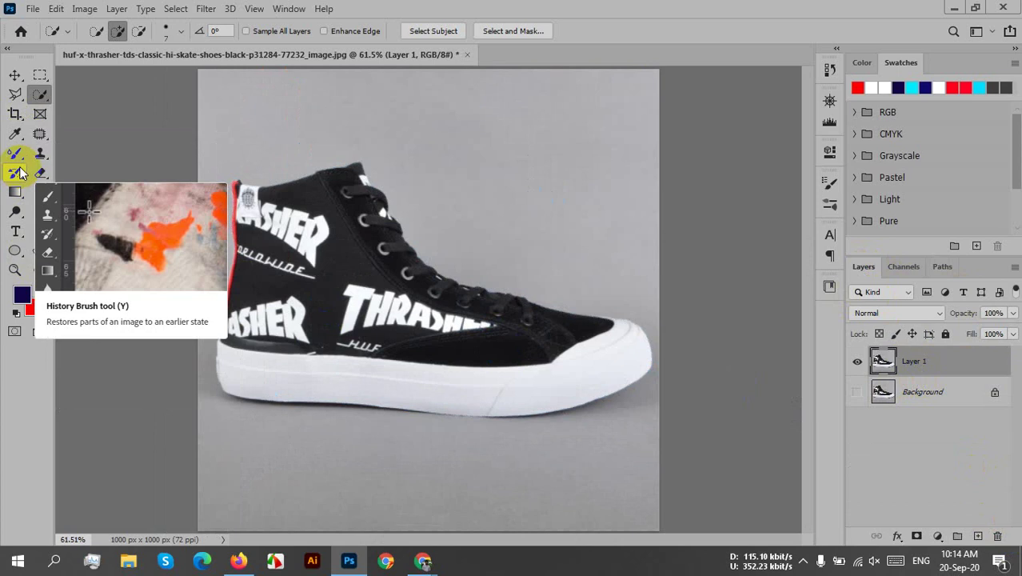
- With the Pen tool, place the first anchor at the sole's back corner
{"action": "key", "text": "p"}
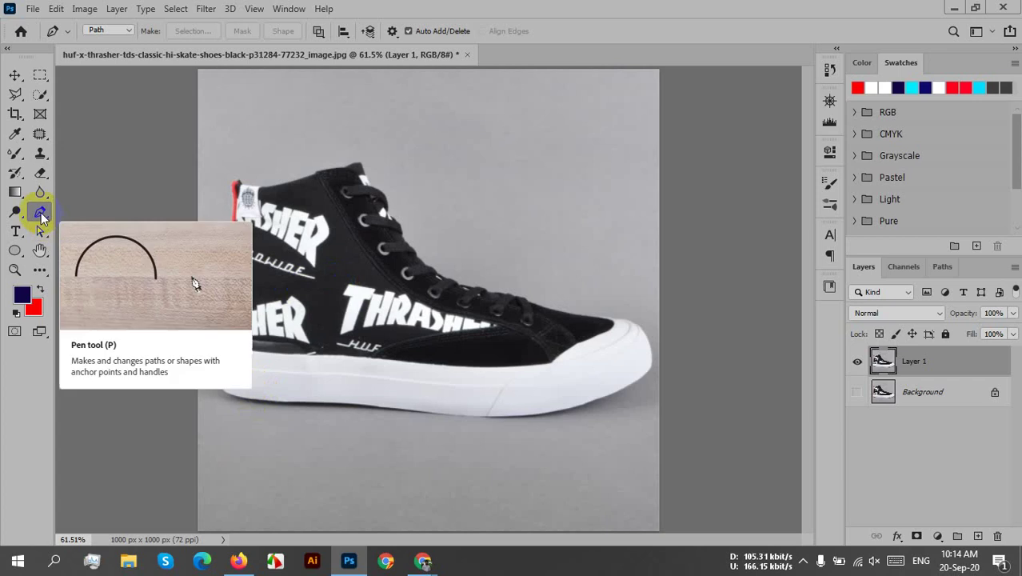
{"action": "scroll", "coordinate": [232, 408], "scroll_direction": "up", "scroll_amount": 2, "text": "alt"}
{"action": "scroll", "coordinate": [232, 408], "scroll_direction": "up", "scroll_amount": 3, "text": "alt"}
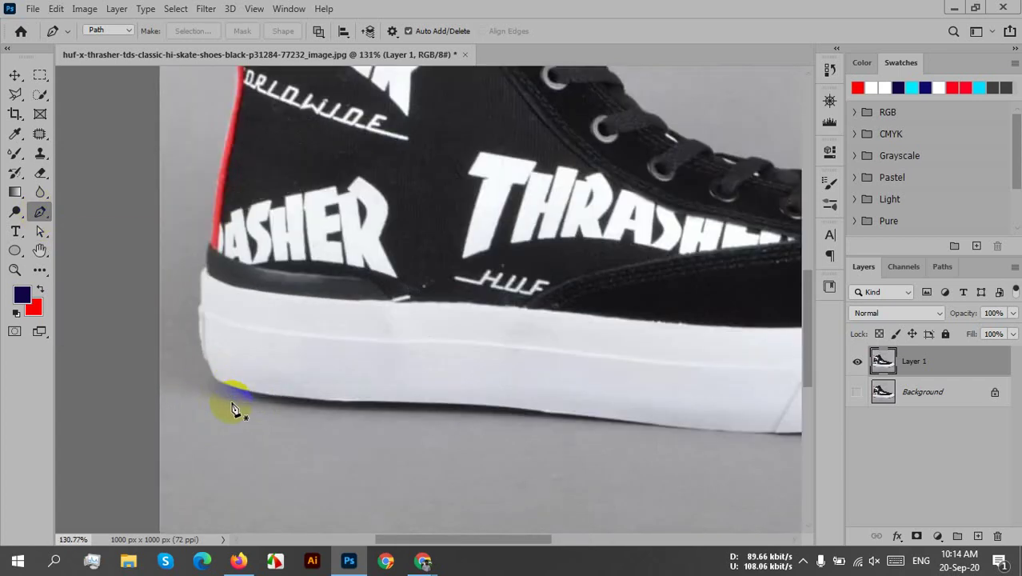
{"action": "scroll", "coordinate": [412, 349], "scroll_direction": "down", "scroll_amount": 1}
{"action": "left_click_drag", "start_coordinate": [413, 349], "coordinate": [402, 357]}
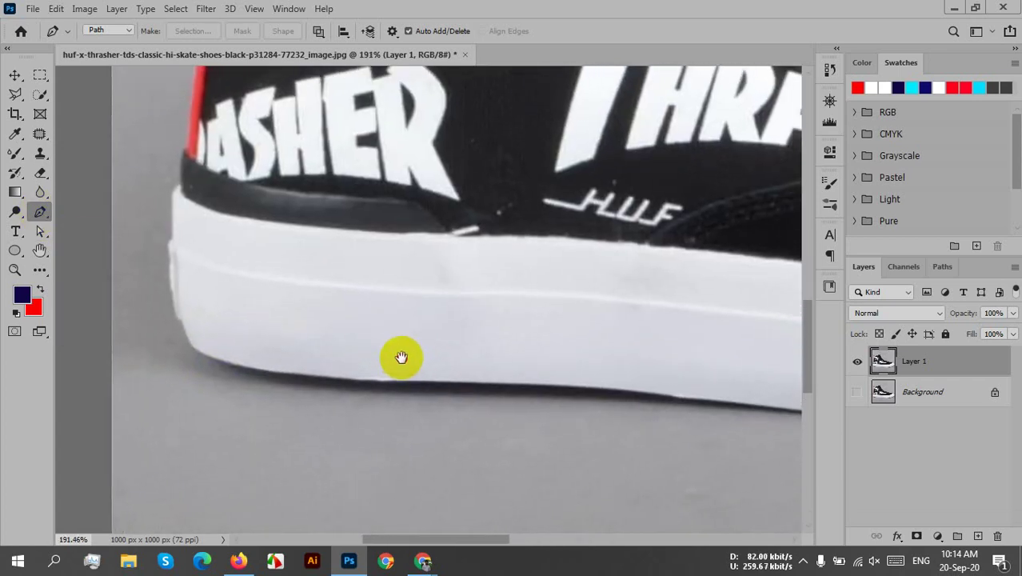
{"action": "left_click", "coordinate": [192, 348]}
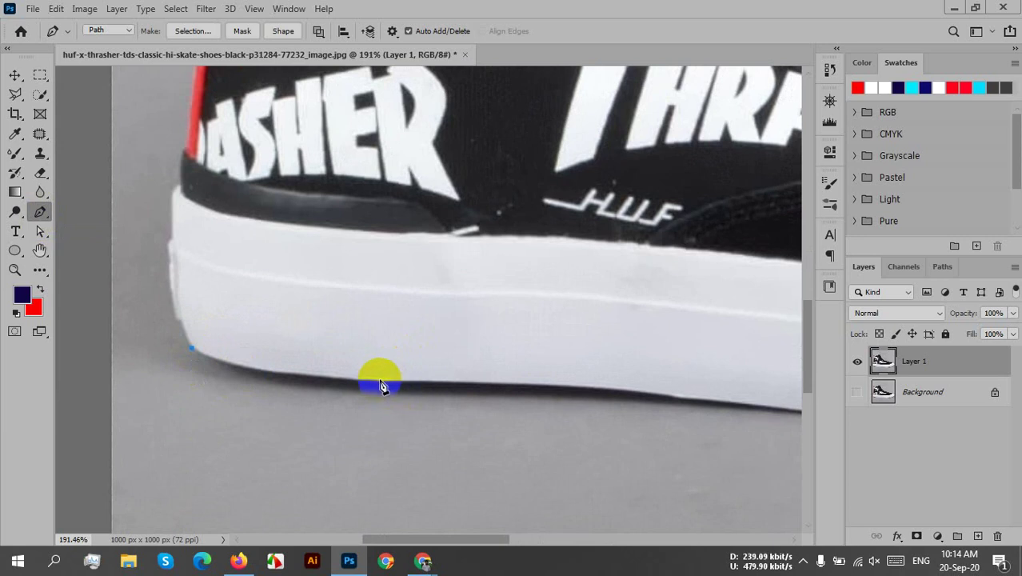
- Add curved anchors along the sole's bottom edge, redoing one misplaced point
{"action": "left_click_drag", "start_coordinate": [380, 380], "coordinate": [519, 378]}
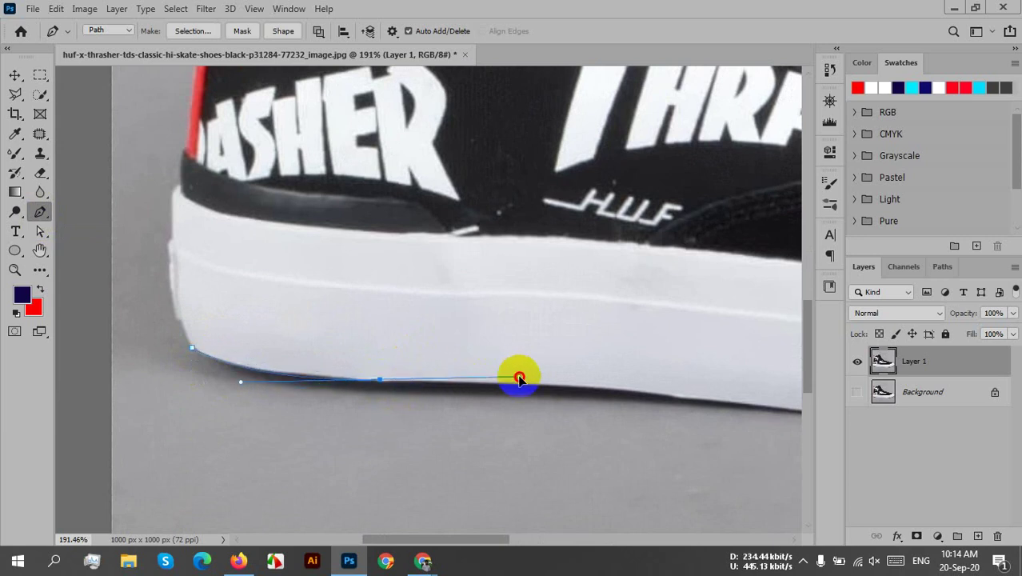
{"action": "key", "text": "ctrl+z"}
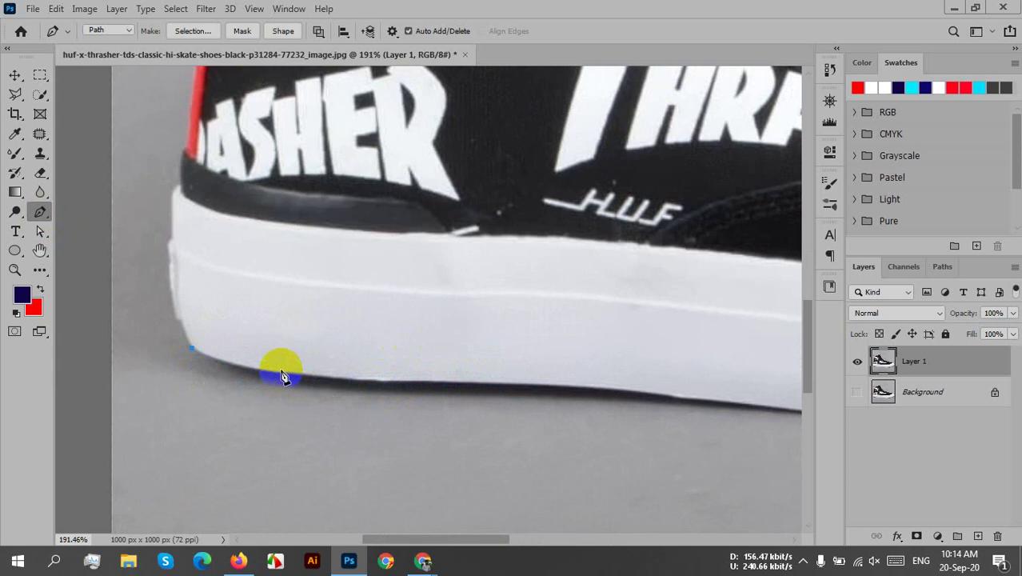
{"action": "left_click_drag", "start_coordinate": [283, 374], "coordinate": [340, 381]}
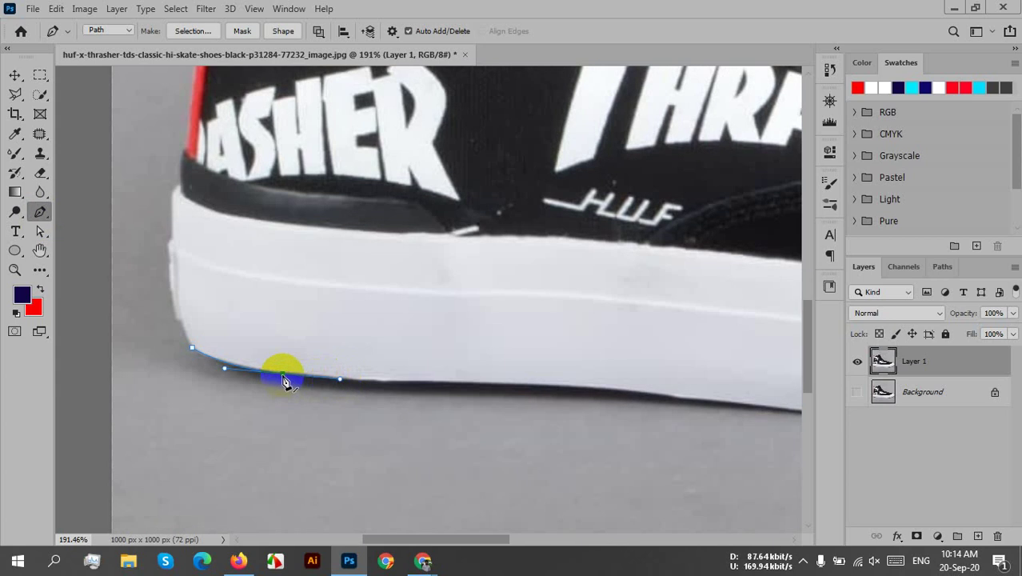
{"action": "left_click", "coordinate": [358, 383]}
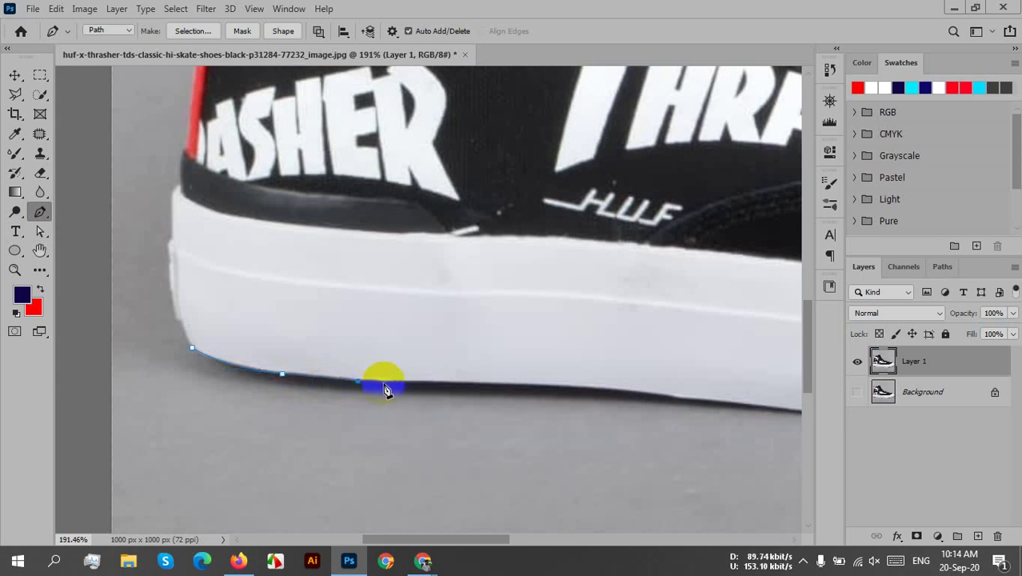
{"action": "left_click_drag", "start_coordinate": [391, 387], "coordinate": [394, 385]}
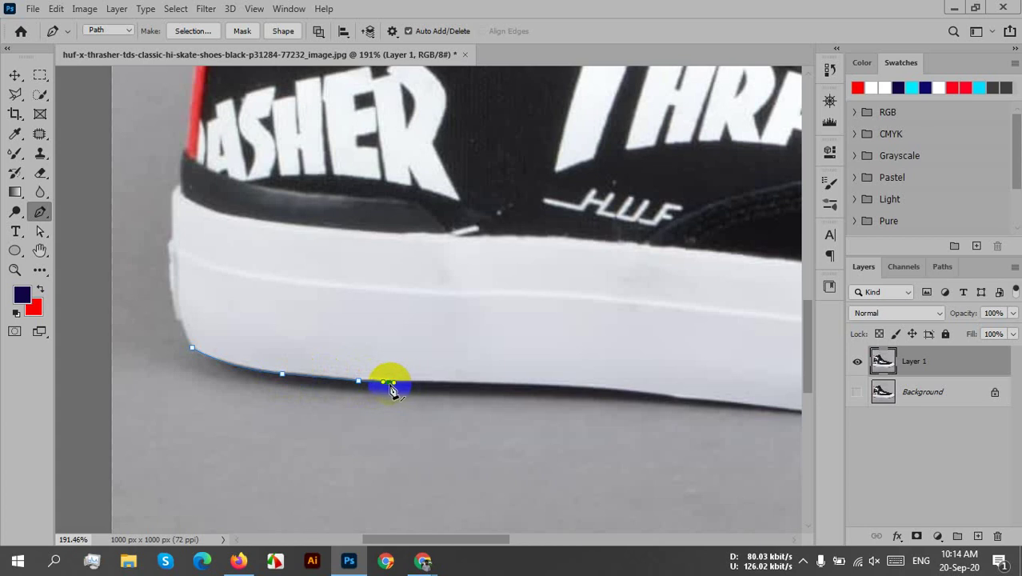
{"action": "left_click_drag", "start_coordinate": [502, 425], "coordinate": [365, 456]}
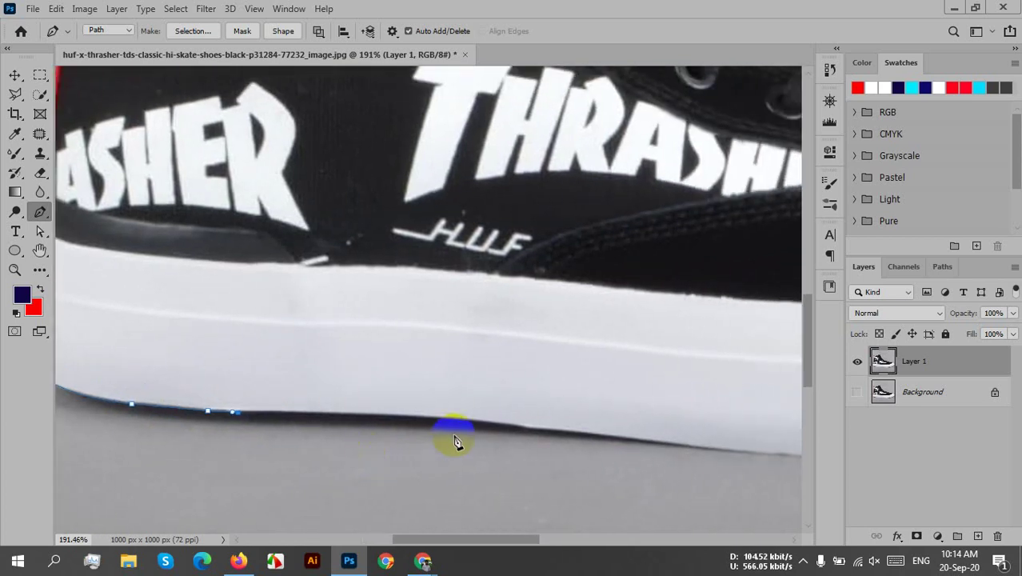
- Add corner-handled anchors along the sole's bottom edge to where it starts curving
{"action": "left_click_drag", "start_coordinate": [526, 426], "coordinate": [422, 440]}
{"action": "left_click", "coordinate": [528, 428], "text": "alt"}
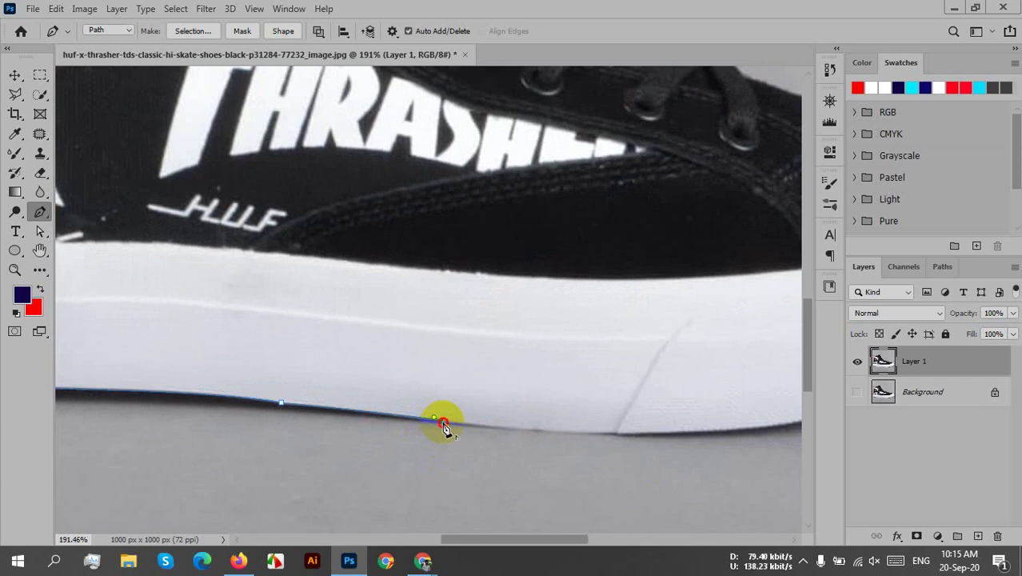
{"action": "left_click_drag", "start_coordinate": [498, 479], "coordinate": [230, 482]}
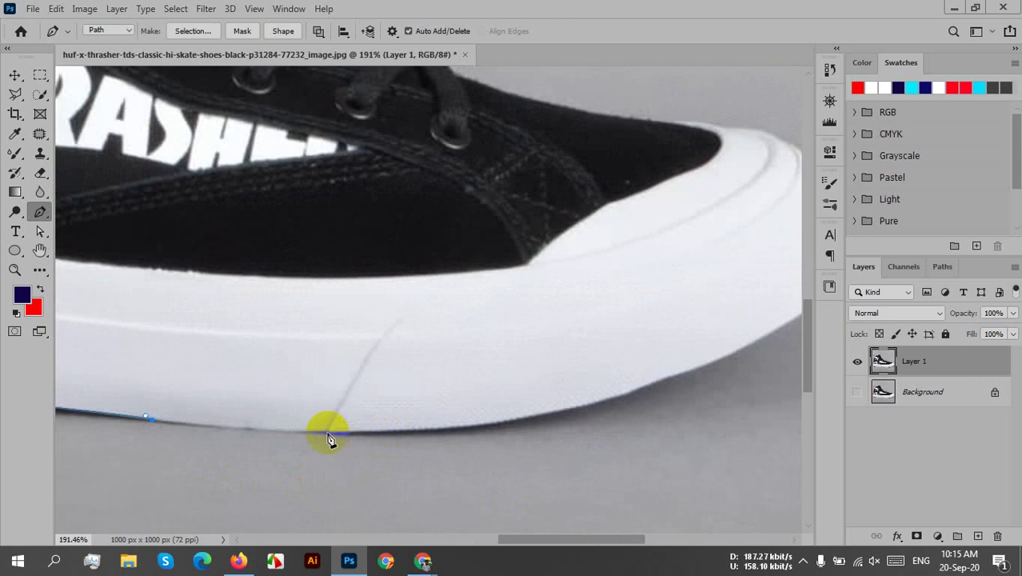
{"action": "left_click_drag", "start_coordinate": [308, 433], "coordinate": [350, 433]}
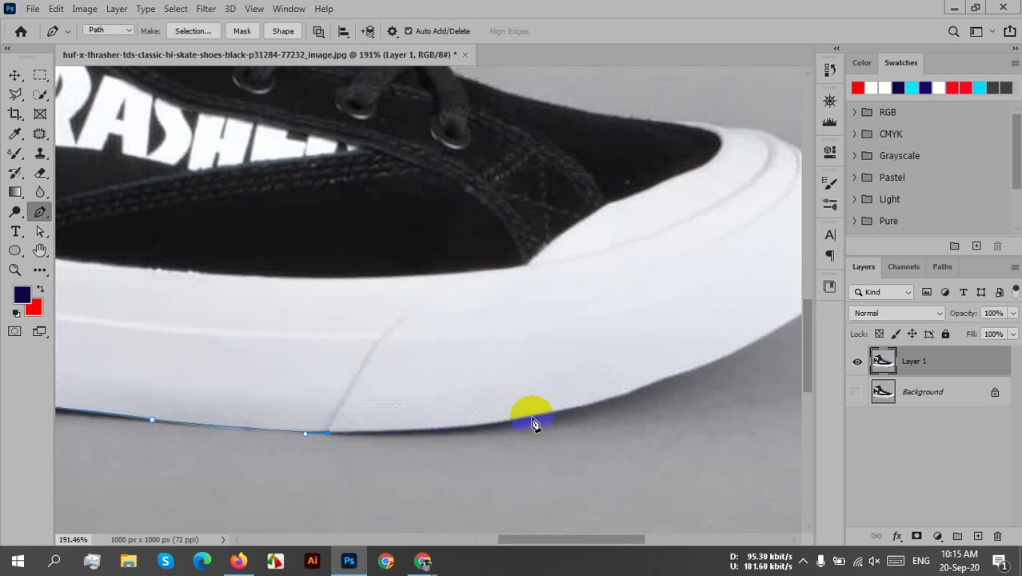
{"action": "left_click_drag", "start_coordinate": [532, 417], "coordinate": [605, 402]}
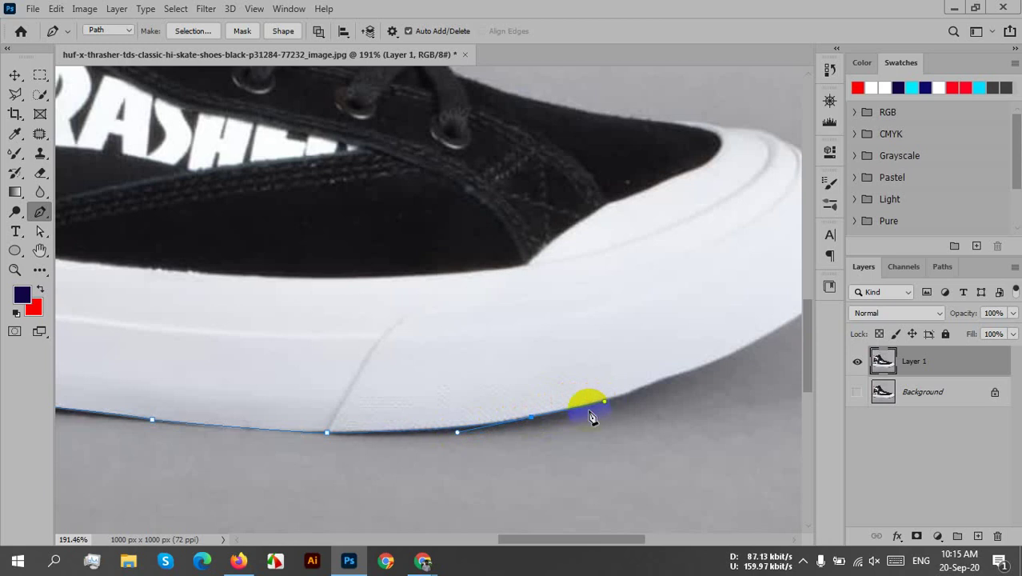
{"action": "left_click", "coordinate": [531, 418], "text": "alt"}
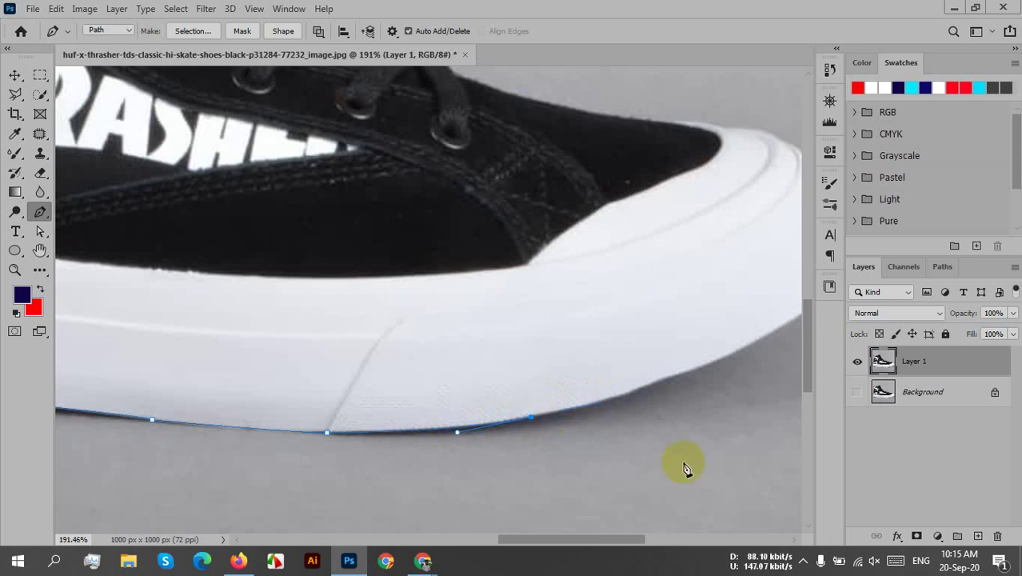
- Add anchors on the sole edge near the toe and fine-tune their curves
{"action": "left_click_drag", "start_coordinate": [684, 448], "coordinate": [457, 495]}
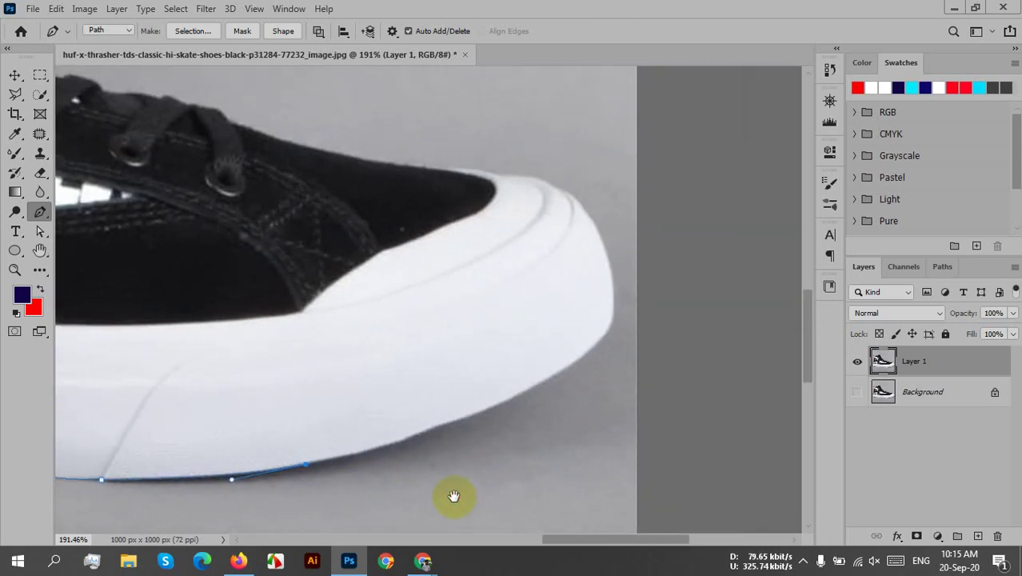
{"action": "left_click", "coordinate": [402, 439]}
{"action": "left_click_drag", "start_coordinate": [408, 447], "coordinate": [414, 438]}
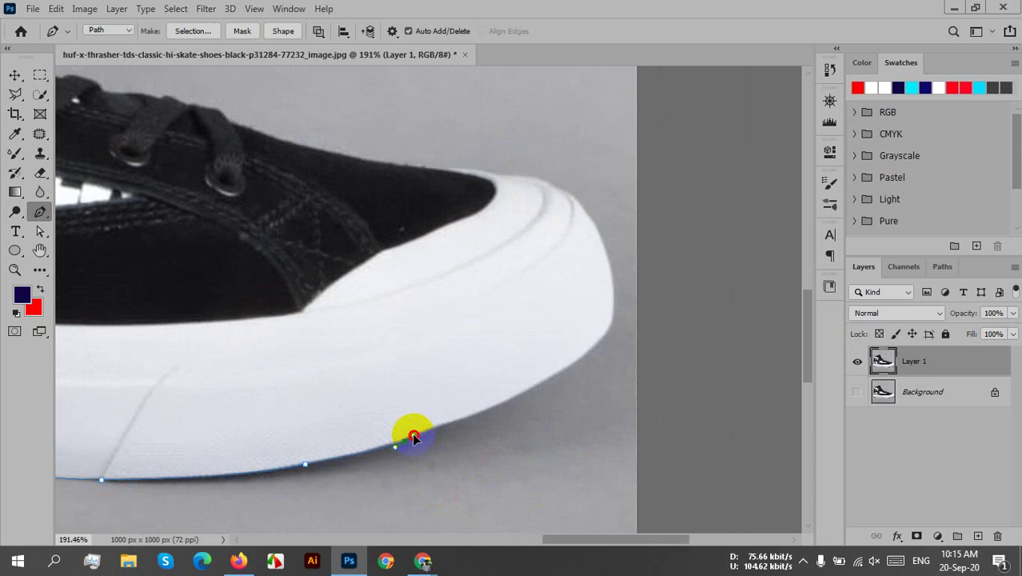
{"action": "left_click_drag", "start_coordinate": [415, 441], "coordinate": [417, 436]}
{"action": "left_click_drag", "start_coordinate": [415, 438], "coordinate": [415, 433]}
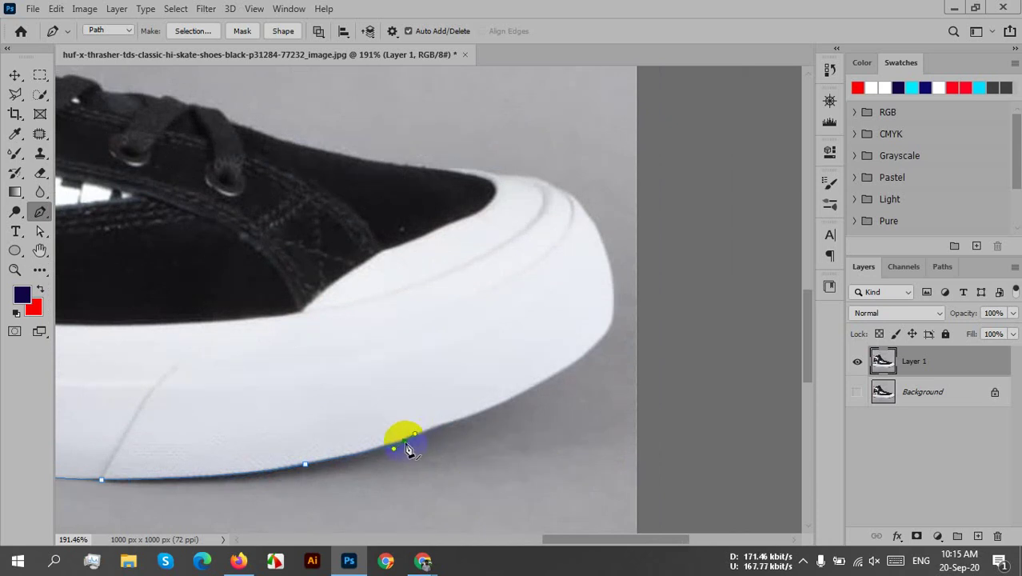
{"action": "left_click_drag", "start_coordinate": [495, 468], "coordinate": [445, 490]}
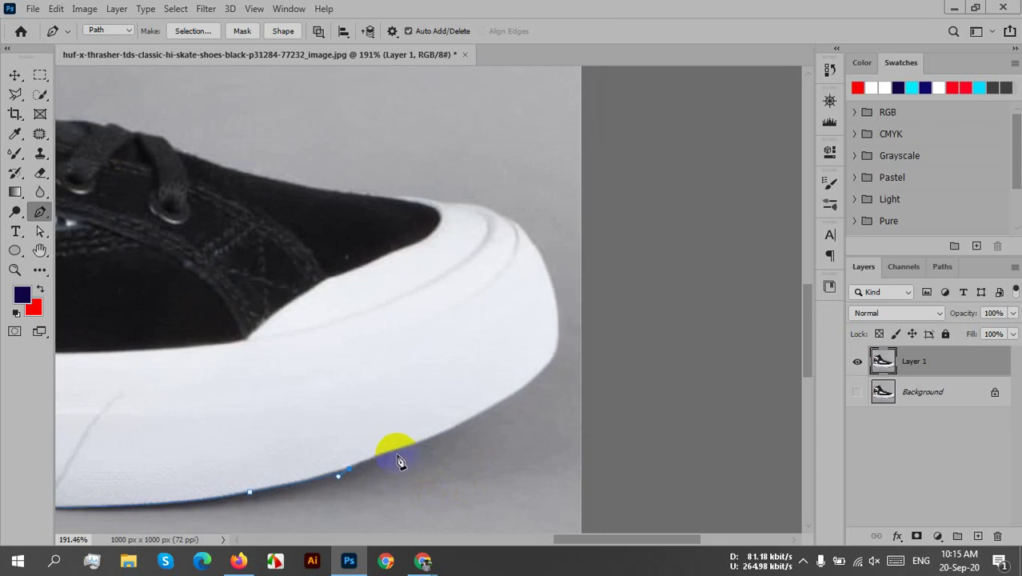
{"action": "left_click_drag", "start_coordinate": [392, 455], "coordinate": [400, 455]}
- Add an anchor where the toe curves upward and set its curve direction
{"action": "scroll", "coordinate": [480, 468], "scroll_direction": "right", "scroll_amount": 3}
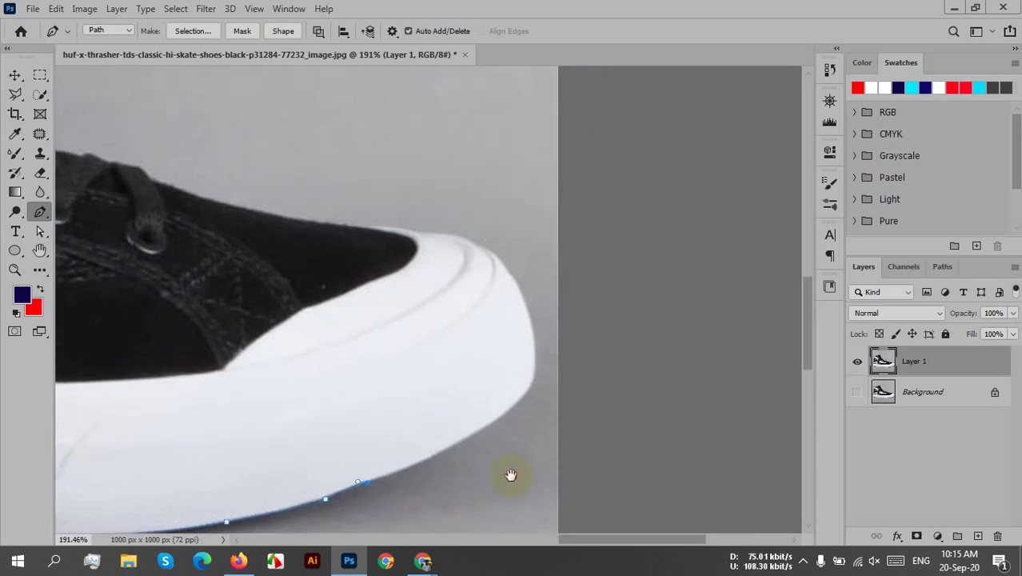
{"action": "scroll", "coordinate": [504, 473], "scroll_direction": "up", "scroll_amount": 3}
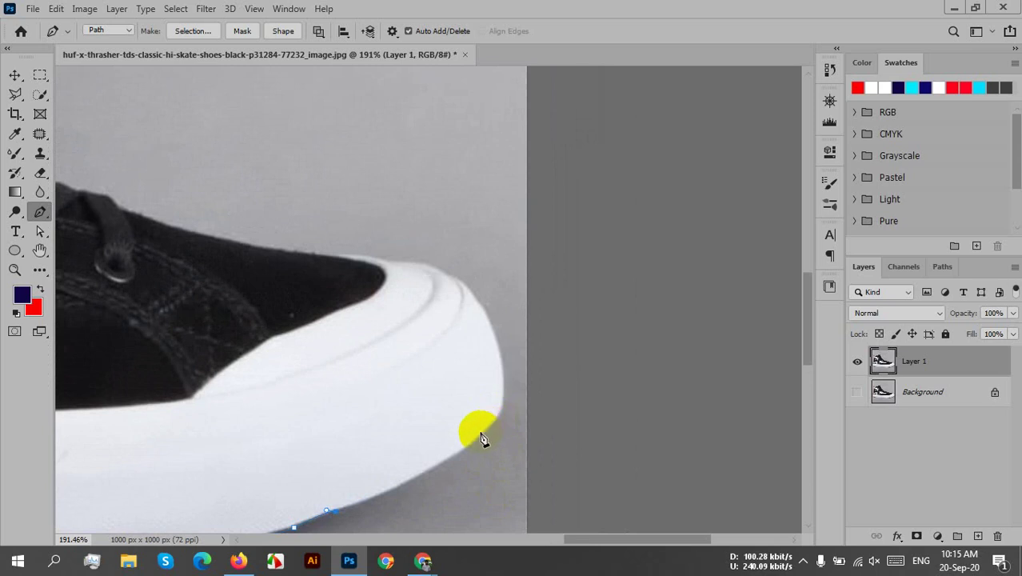
{"action": "left_click_drag", "start_coordinate": [479, 438], "coordinate": [510, 404]}
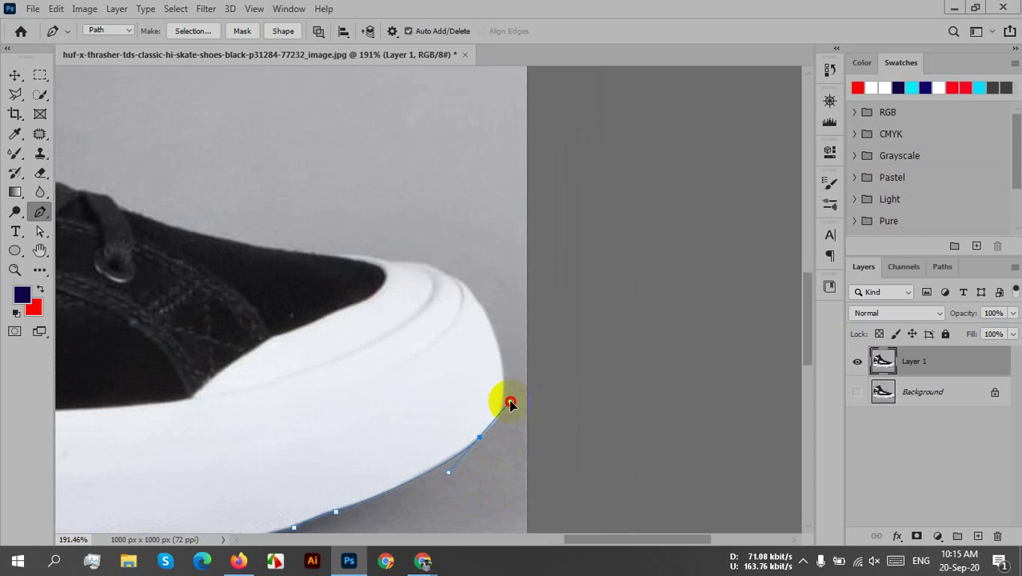
{"action": "left_click_drag", "start_coordinate": [511, 402], "coordinate": [511, 403]}
{"action": "left_click_drag", "start_coordinate": [588, 439], "coordinate": [589, 405]}
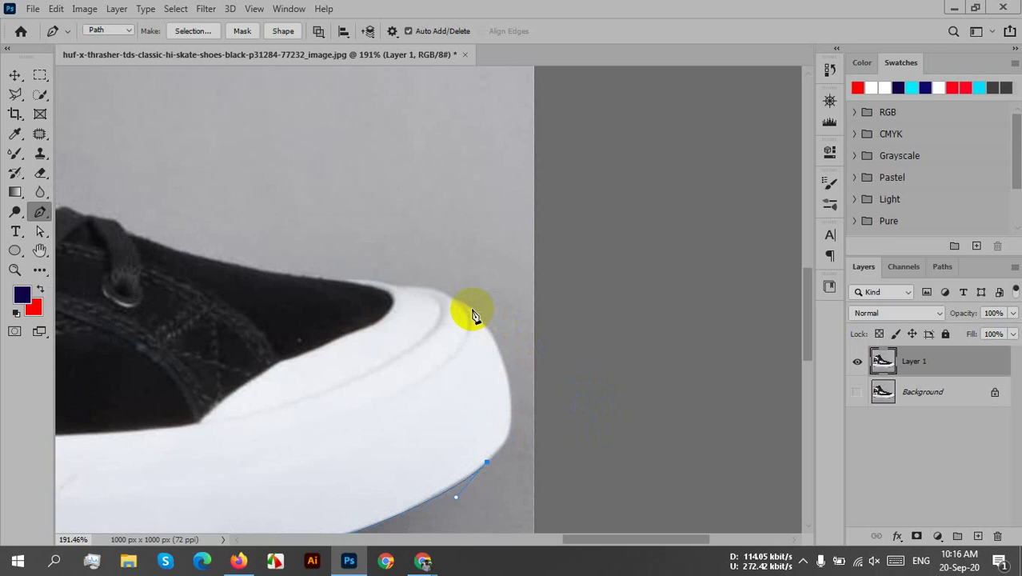
- Place a corner anchor on the toe's front edge, replacing a misplaced one
{"action": "left_click_drag", "start_coordinate": [469, 308], "coordinate": [362, 170]}
{"action": "mouse_move", "coordinate": [372, 194]}
{"action": "left_mouse_down"}
{"action": "mouse_move", "coordinate": [398, 190]}
{"action": "mouse_move", "coordinate": [384, 184]}
{"action": "mouse_move", "coordinate": [380, 208]}
{"action": "mouse_move", "coordinate": [389, 210]}
{"action": "mouse_move", "coordinate": [385, 200]}
{"action": "left_mouse_up"}
{"action": "key", "text": "ctrl+z"}
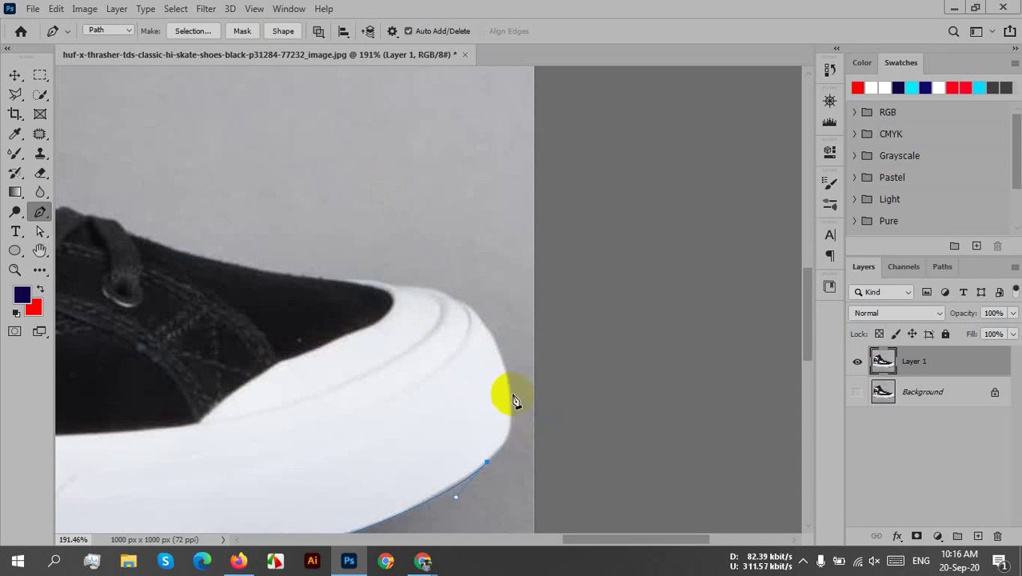
{"action": "left_click_drag", "start_coordinate": [510, 408], "coordinate": [500, 371]}
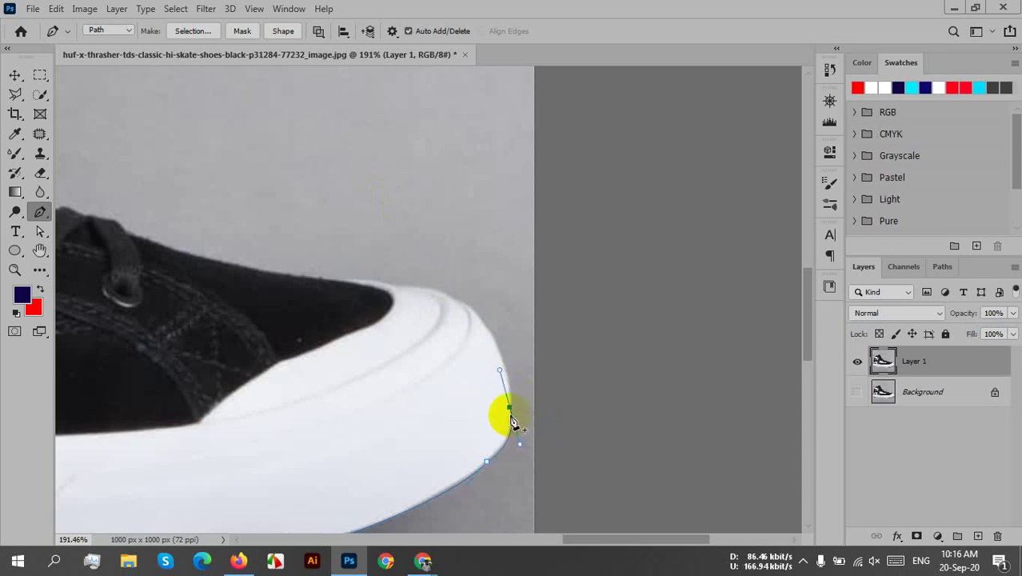
{"action": "left_click", "coordinate": [511, 409], "text": "alt"}
{"action": "left_click_drag", "start_coordinate": [522, 411], "coordinate": [506, 481]}
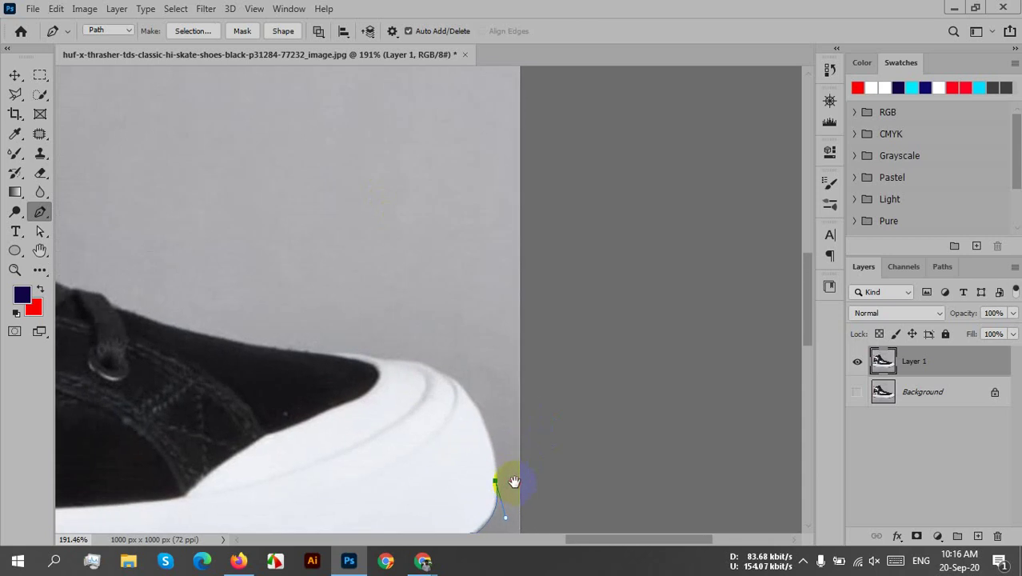
- Add corner anchors over the top of the toe to where it meets the upper
{"action": "left_click_drag", "start_coordinate": [448, 375], "coordinate": [393, 331]}
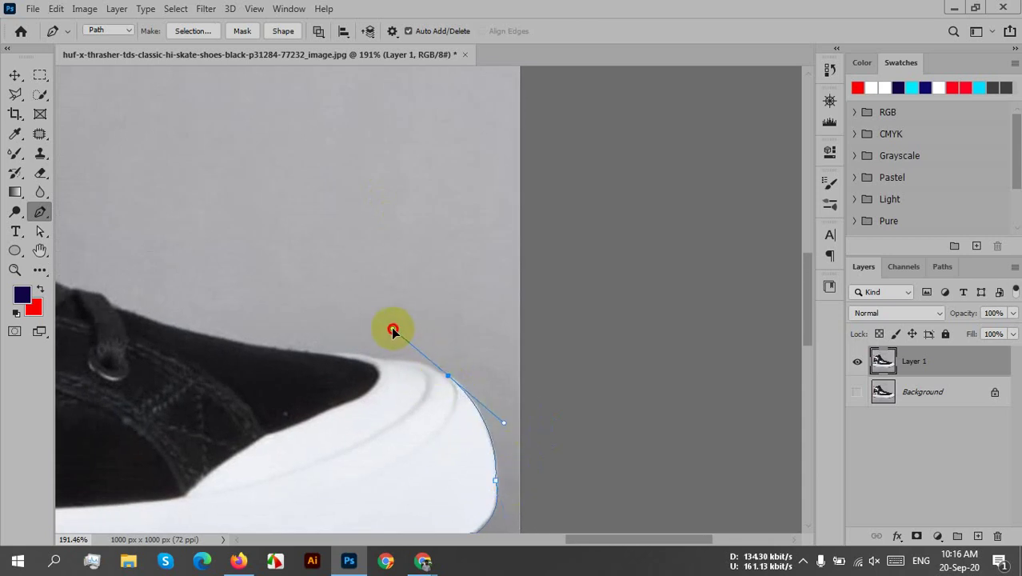
{"action": "left_click", "coordinate": [448, 375], "text": "alt"}
{"action": "left_click_drag", "start_coordinate": [396, 406], "coordinate": [425, 419]}
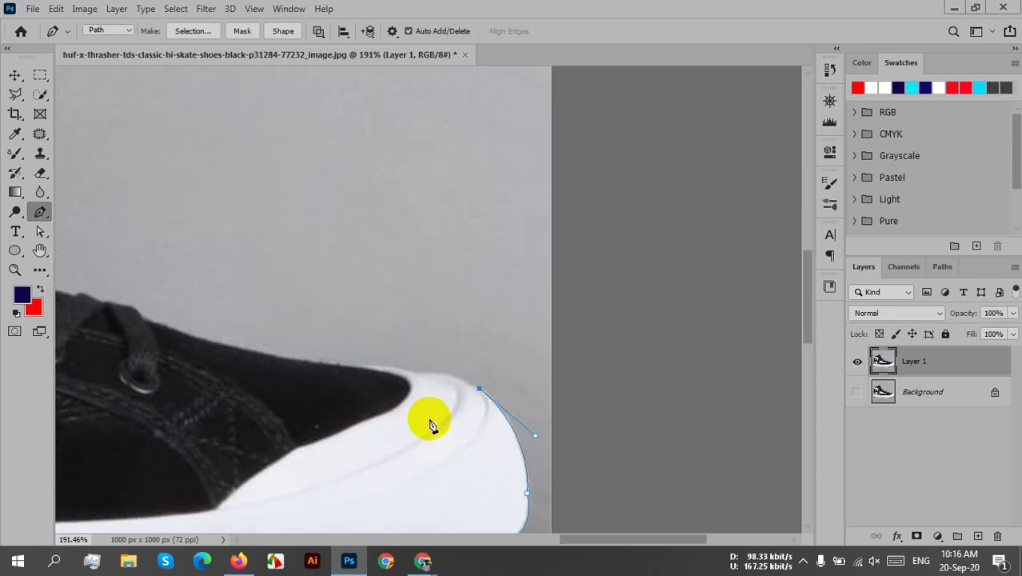
{"action": "left_click_drag", "start_coordinate": [408, 371], "coordinate": [425, 427]}
{"action": "left_click", "coordinate": [409, 373]}
- Add anchors along the upper's top edge, re-placing one misplaced point
{"action": "left_click_drag", "start_coordinate": [389, 396], "coordinate": [406, 463]}
{"action": "left_click_drag", "start_coordinate": [292, 389], "coordinate": [267, 360]}
{"action": "key", "text": "ctrl+z"}
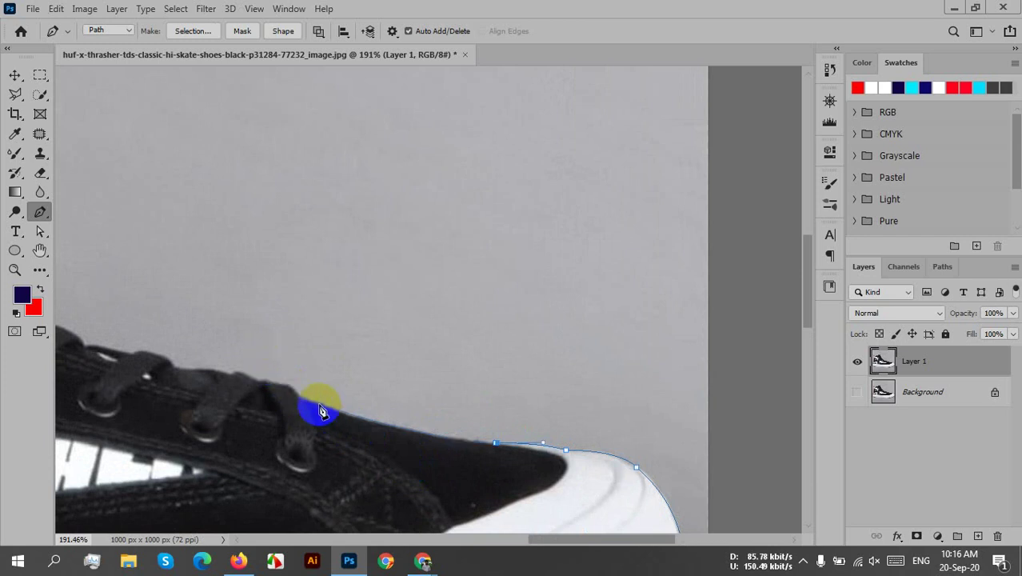
{"action": "left_click_drag", "start_coordinate": [318, 410], "coordinate": [294, 392]}
{"action": "left_click", "coordinate": [319, 411]}
- Extend the path along the upper to the shoe's top edge by the laces
{"action": "scroll", "coordinate": [318, 412], "scroll_direction": "up", "scroll_amount": 2}
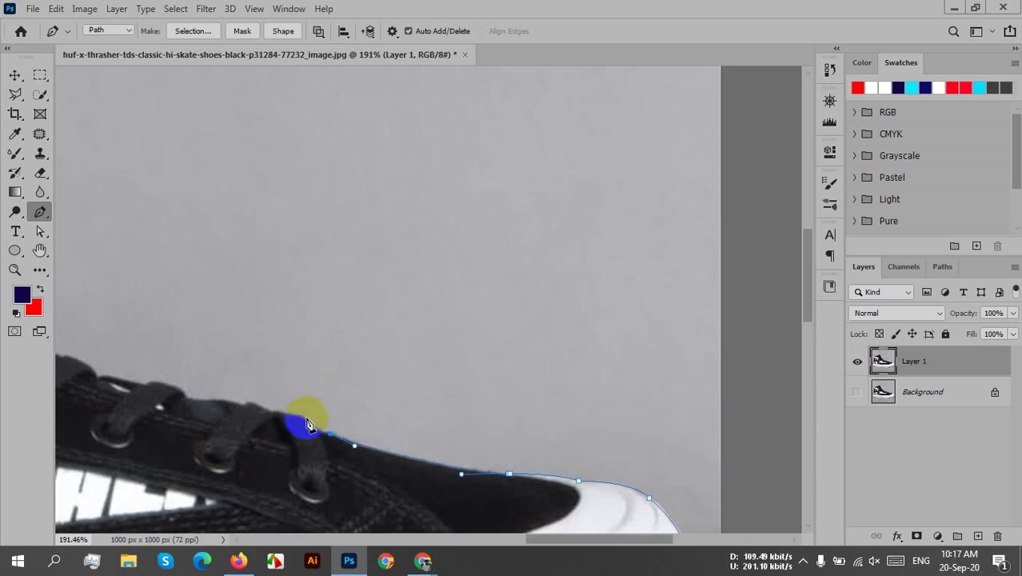
{"action": "left_click_drag", "start_coordinate": [305, 420], "coordinate": [293, 397]}
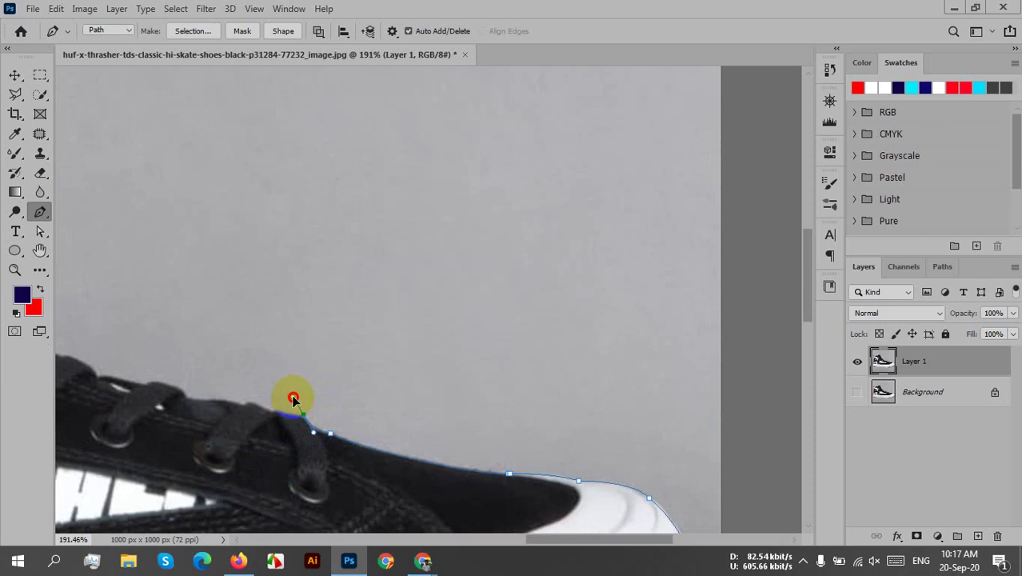
{"action": "left_click", "coordinate": [309, 424], "text": "alt"}
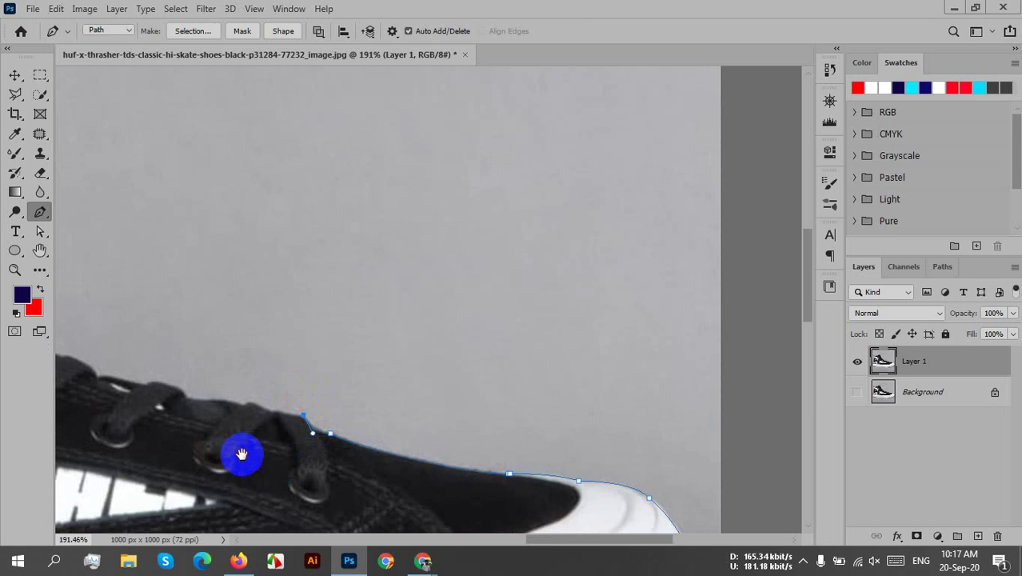
{"action": "left_click_drag", "start_coordinate": [240, 452], "coordinate": [292, 468]}
{"action": "left_click_drag", "start_coordinate": [273, 408], "coordinate": [184, 413]}
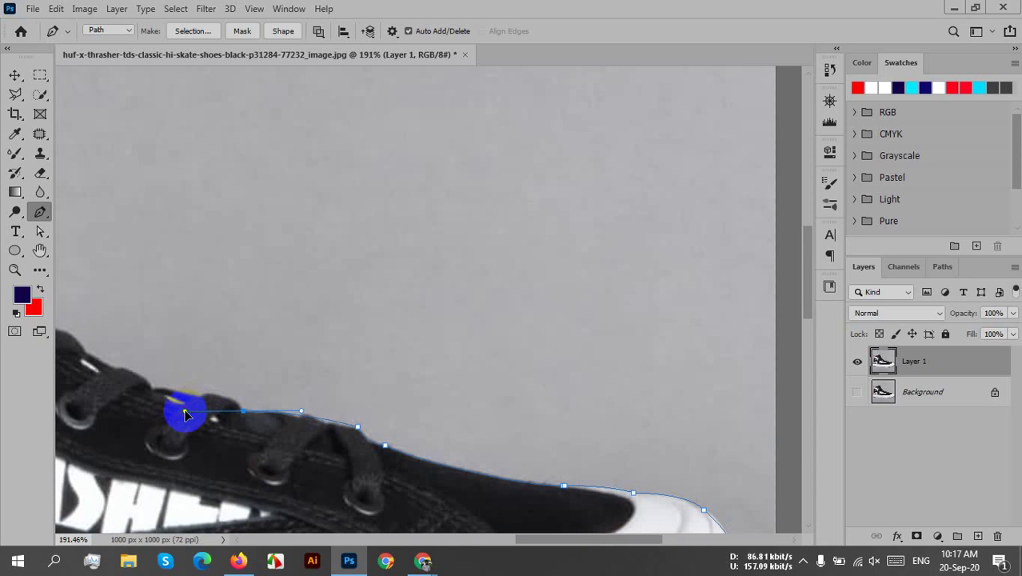
- Set the curve handle and add smooth anchors along the lace edge
{"action": "left_click_drag", "start_coordinate": [184, 413], "coordinate": [185, 411]}
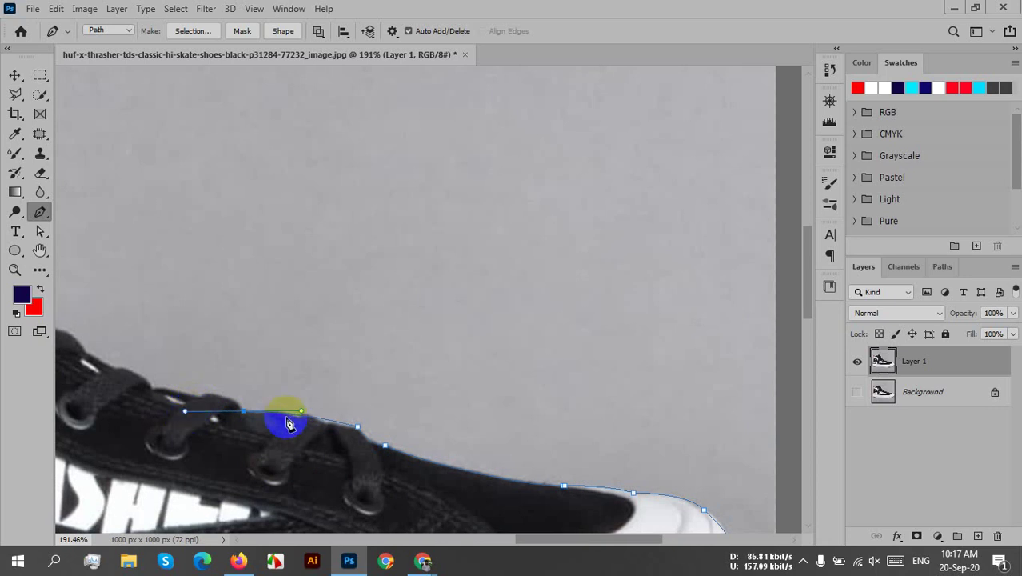
{"action": "left_click", "coordinate": [244, 412]}
{"action": "left_click_drag", "start_coordinate": [212, 450], "coordinate": [335, 472]}
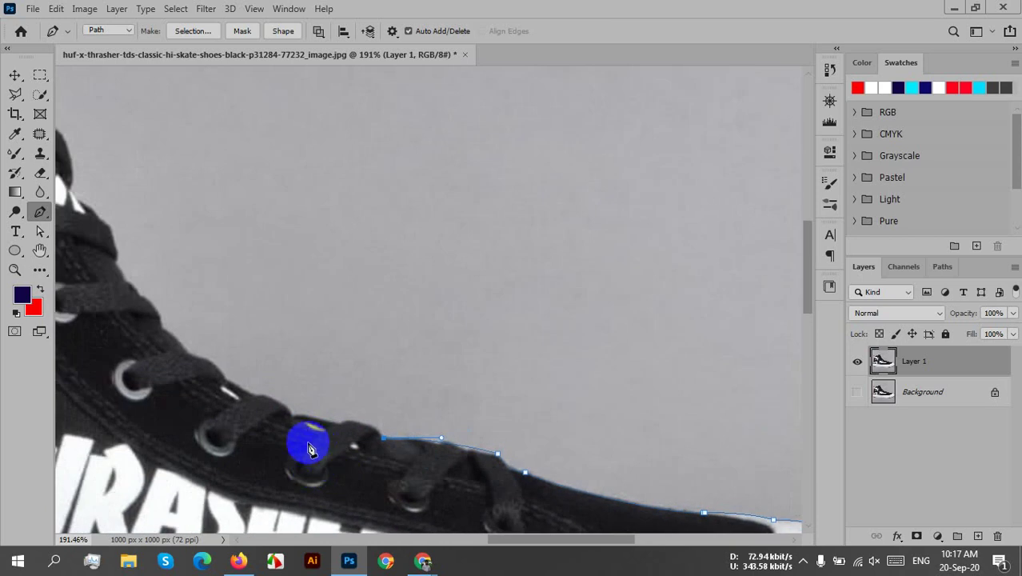
{"action": "left_click_drag", "start_coordinate": [294, 417], "coordinate": [349, 477]}
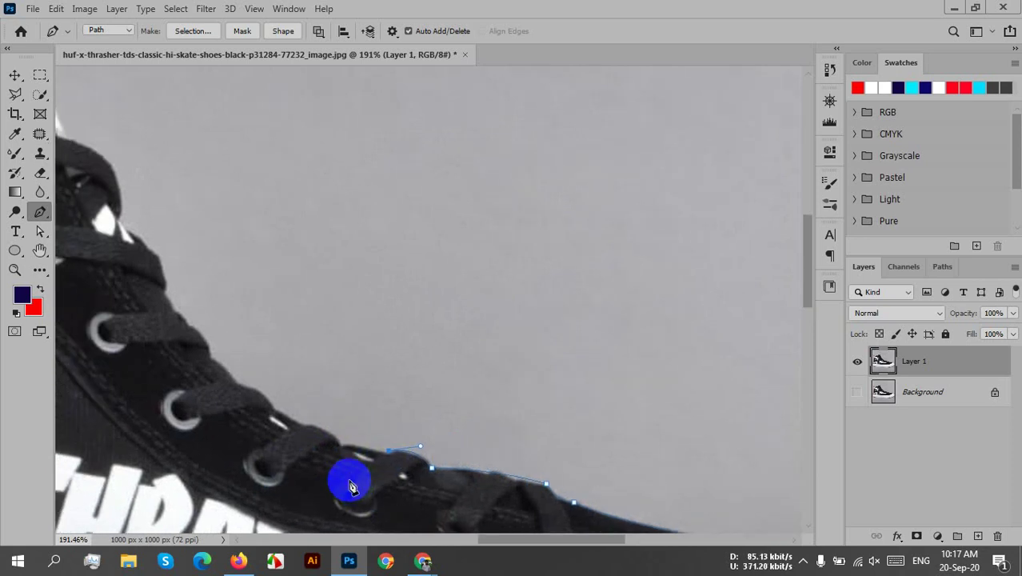
{"action": "left_click", "coordinate": [329, 451]}
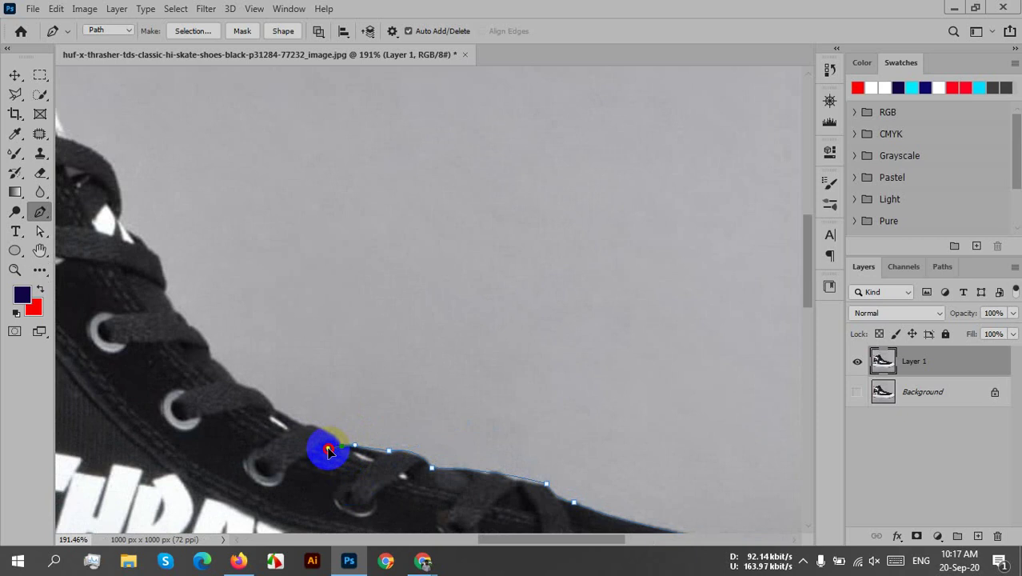
{"action": "left_click_drag", "start_coordinate": [328, 451], "coordinate": [333, 453]}
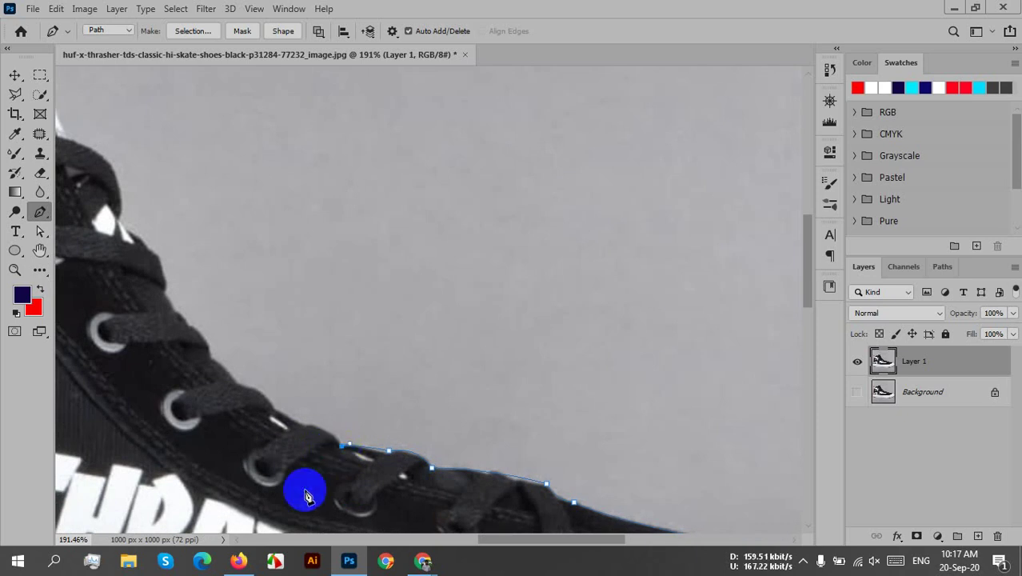
- Add two more anchors up the shoe's laces edge
{"action": "left_click_drag", "start_coordinate": [303, 487], "coordinate": [354, 505]}
{"action": "left_click_drag", "start_coordinate": [355, 445], "coordinate": [336, 498]}
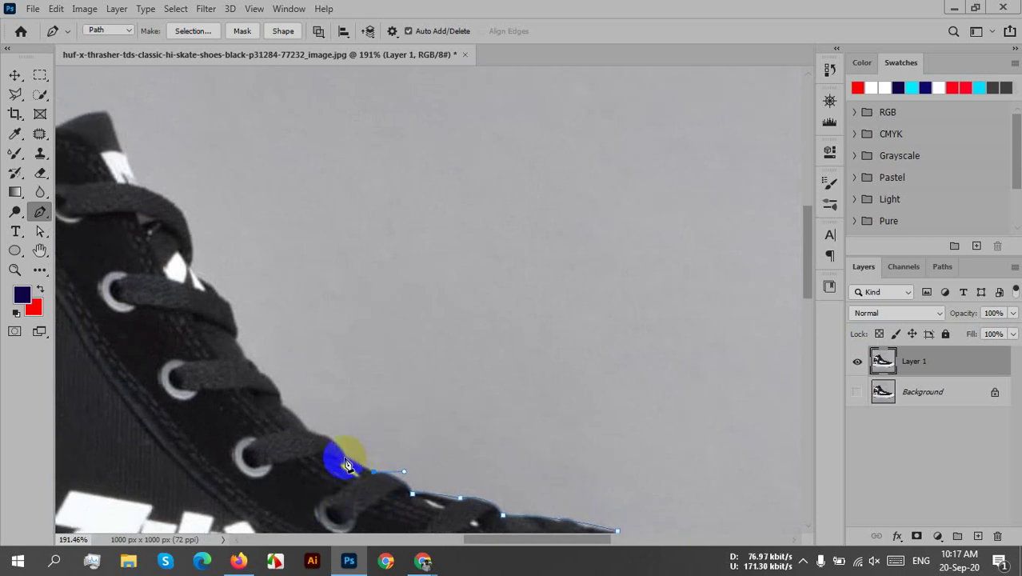
{"action": "left_click_drag", "start_coordinate": [344, 456], "coordinate": [281, 425]}
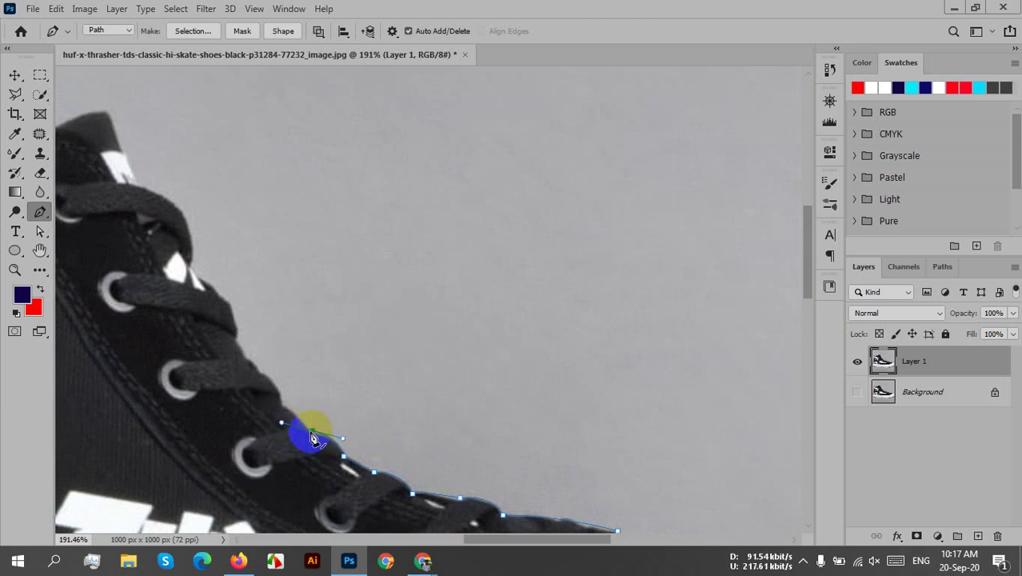
- Add anchors higher up the shoe's front edge toward the ankle collar
{"action": "left_click_drag", "start_coordinate": [227, 476], "coordinate": [329, 520]}
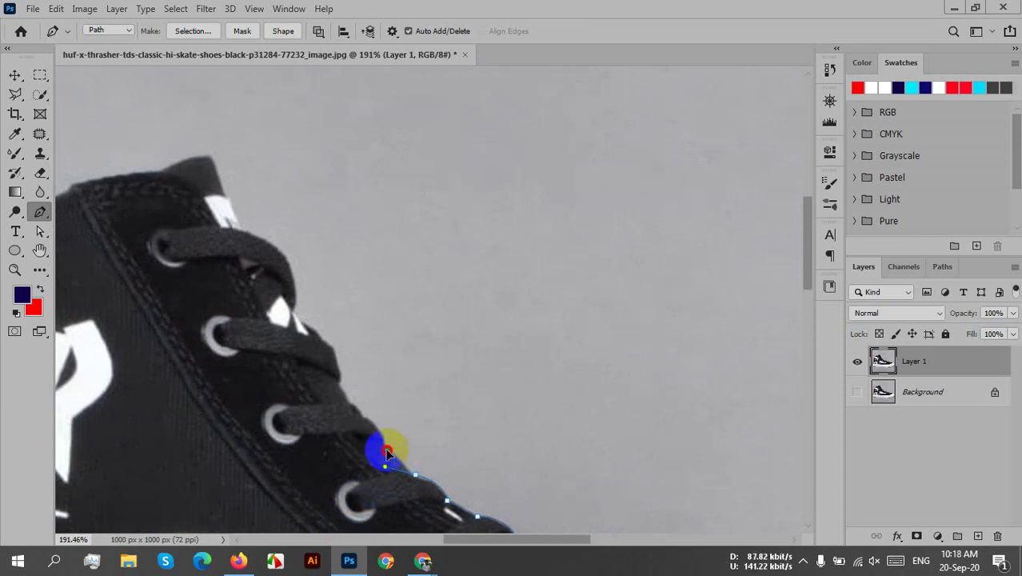
{"action": "left_click_drag", "start_coordinate": [387, 453], "coordinate": [393, 474]}
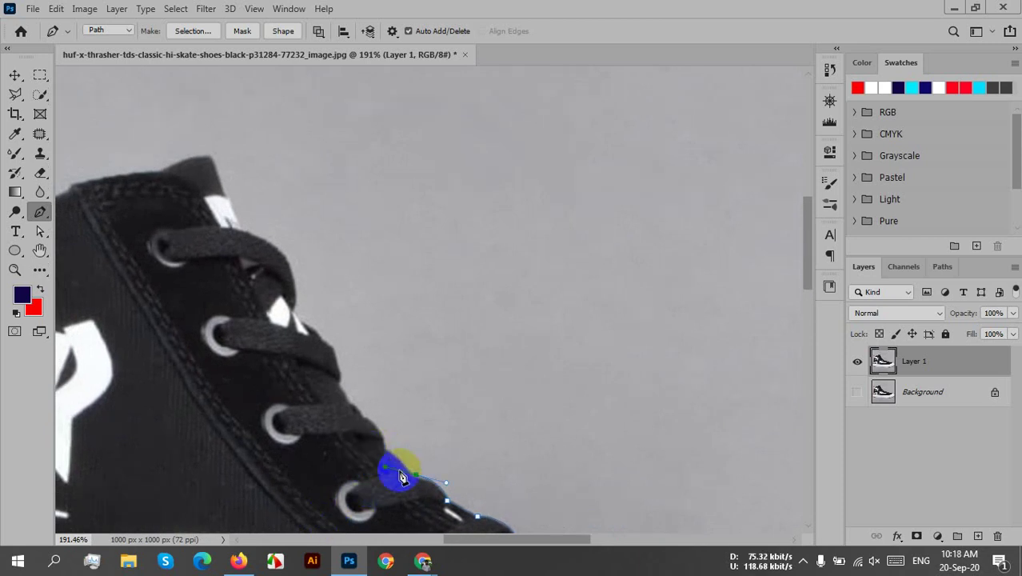
{"action": "left_click", "coordinate": [417, 478]}
{"action": "scroll", "coordinate": [448, 472], "scroll_direction": "down", "scroll_amount": 1}
{"action": "scroll", "coordinate": [448, 472], "scroll_direction": "left", "scroll_amount": 3}
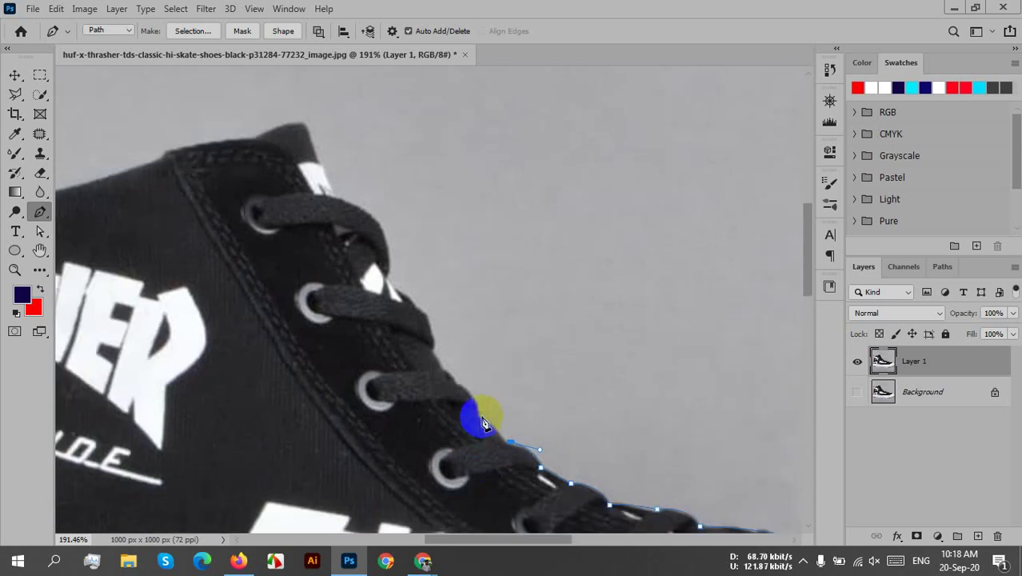
{"action": "left_click_drag", "start_coordinate": [480, 418], "coordinate": [465, 400]}
{"action": "scroll", "coordinate": [468, 448], "scroll_direction": "up", "scroll_amount": 3}
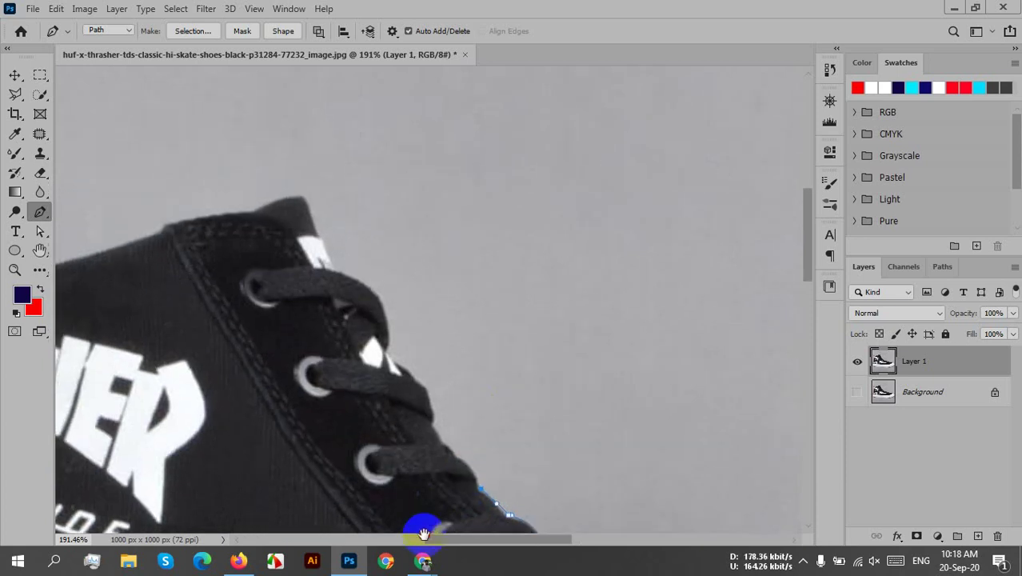
- Add curved anchors beside the laces and at the lace tip
{"action": "left_click", "coordinate": [457, 459]}
{"action": "mouse_move", "coordinate": [461, 459]}
{"action": "left_mouse_down"}
{"action": "mouse_move", "coordinate": [443, 460]}
{"action": "mouse_move", "coordinate": [465, 472]}
{"action": "mouse_move", "coordinate": [423, 430]}
{"action": "mouse_move", "coordinate": [432, 432]}
{"action": "left_mouse_up"}
{"action": "left_click_drag", "start_coordinate": [305, 428], "coordinate": [280, 478]}
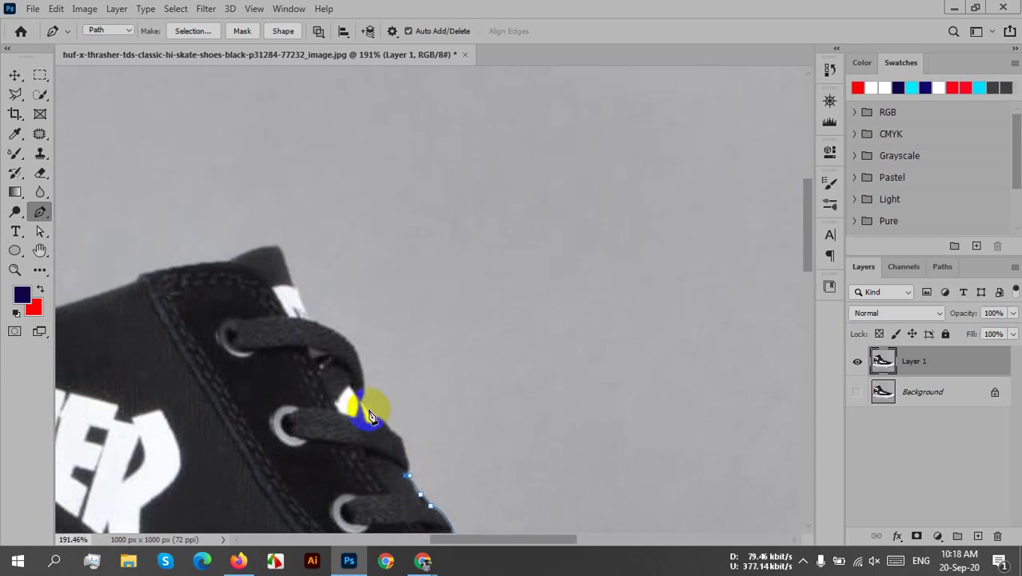
{"action": "mouse_move", "coordinate": [369, 416]}
{"action": "left_mouse_down"}
{"action": "mouse_move", "coordinate": [336, 404]}
{"action": "mouse_move", "coordinate": [303, 373]}
{"action": "left_mouse_up"}
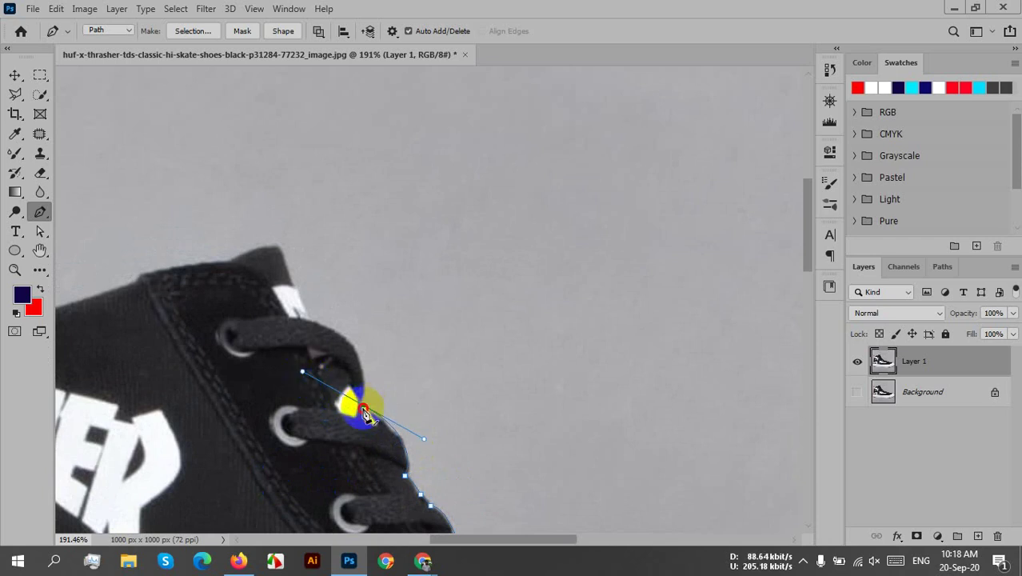
- Convert the lace-tip anchors into sharp corner points with single handles
{"action": "left_click", "coordinate": [368, 410]}
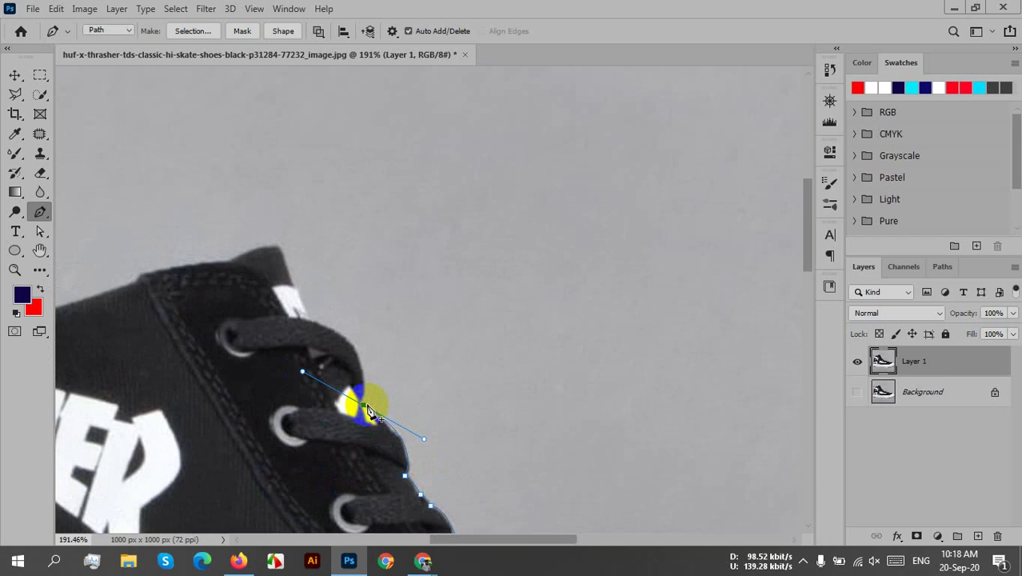
{"action": "left_click", "coordinate": [357, 407]}
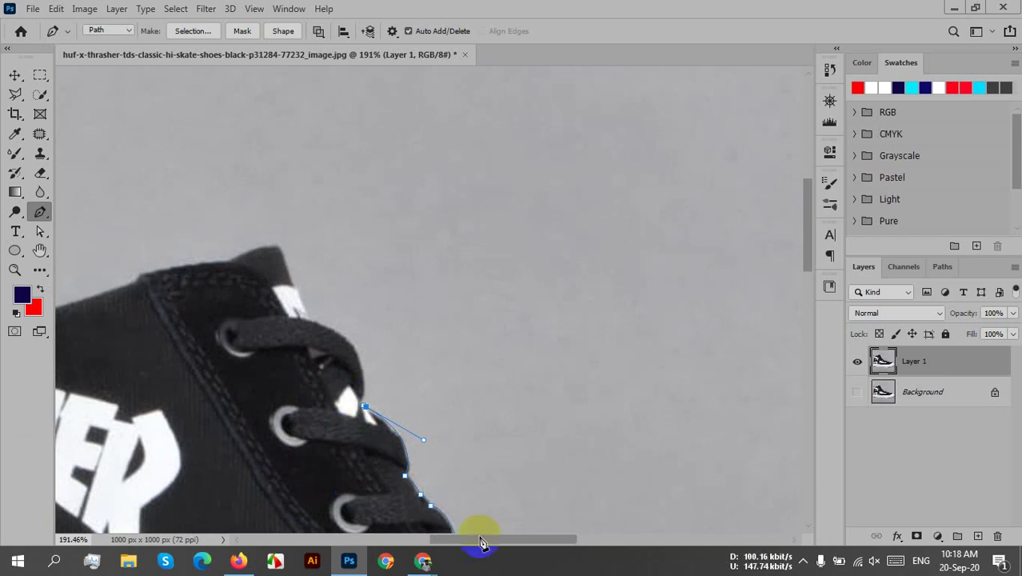
{"action": "left_click", "coordinate": [366, 410]}
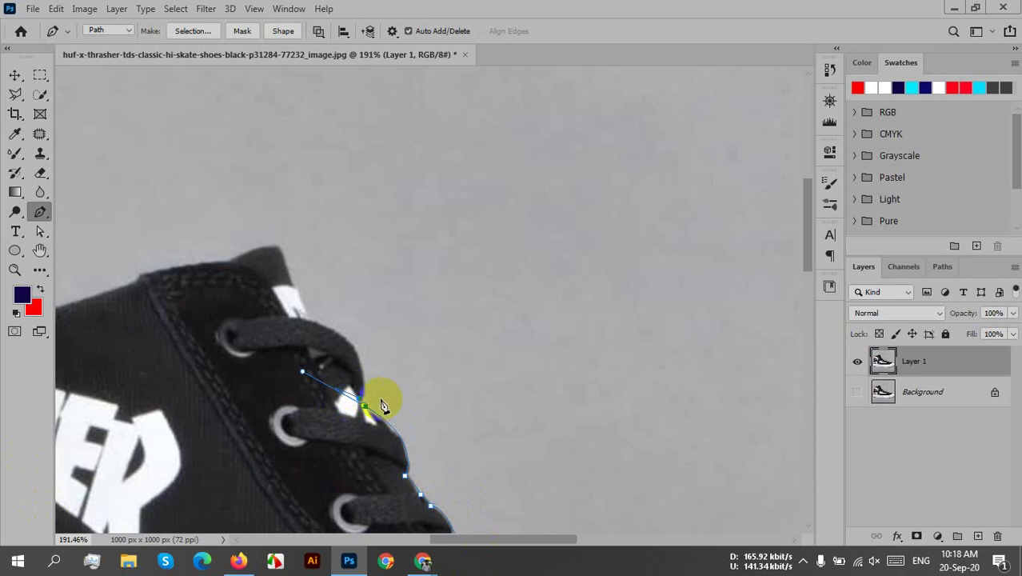
{"action": "left_click", "coordinate": [366, 409]}
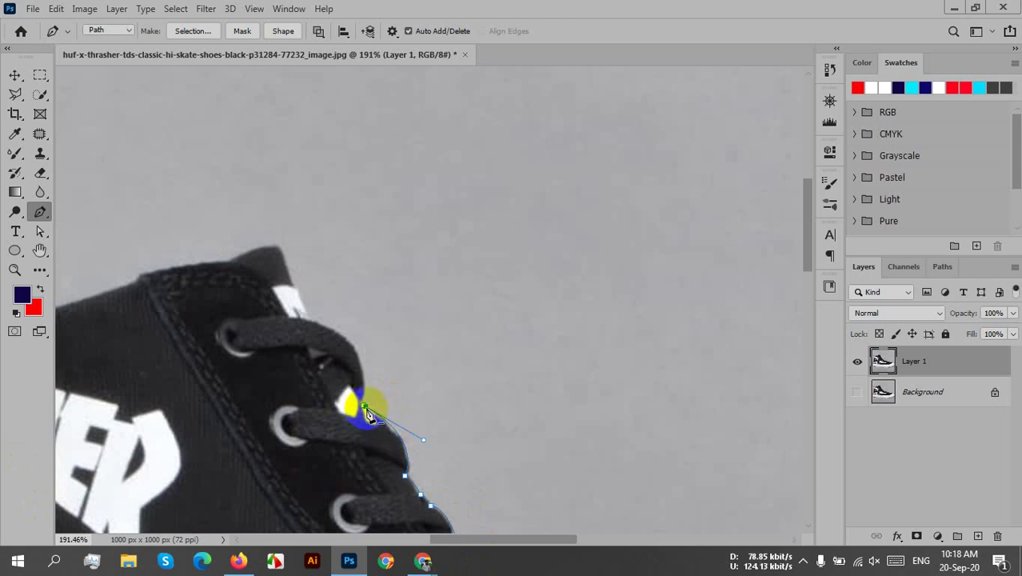
{"action": "left_click_drag", "start_coordinate": [399, 348], "coordinate": [428, 401]}
{"action": "left_click", "coordinate": [396, 460]}
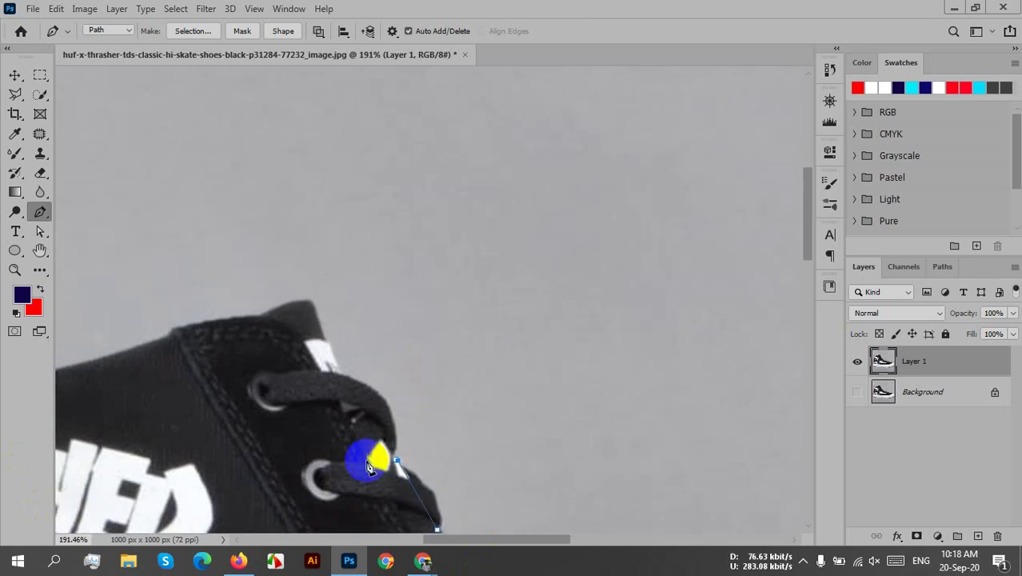
{"action": "mouse_move", "coordinate": [399, 460]}
{"action": "left_mouse_down"}
{"action": "mouse_move", "coordinate": [458, 454]}
{"action": "mouse_move", "coordinate": [424, 450]}
{"action": "mouse_move", "coordinate": [393, 472]}
{"action": "mouse_move", "coordinate": [387, 508]}
{"action": "mouse_move", "coordinate": [417, 479]}
{"action": "mouse_move", "coordinate": [399, 466]}
{"action": "left_mouse_up"}
{"action": "left_click", "coordinate": [398, 462], "text": "alt"}
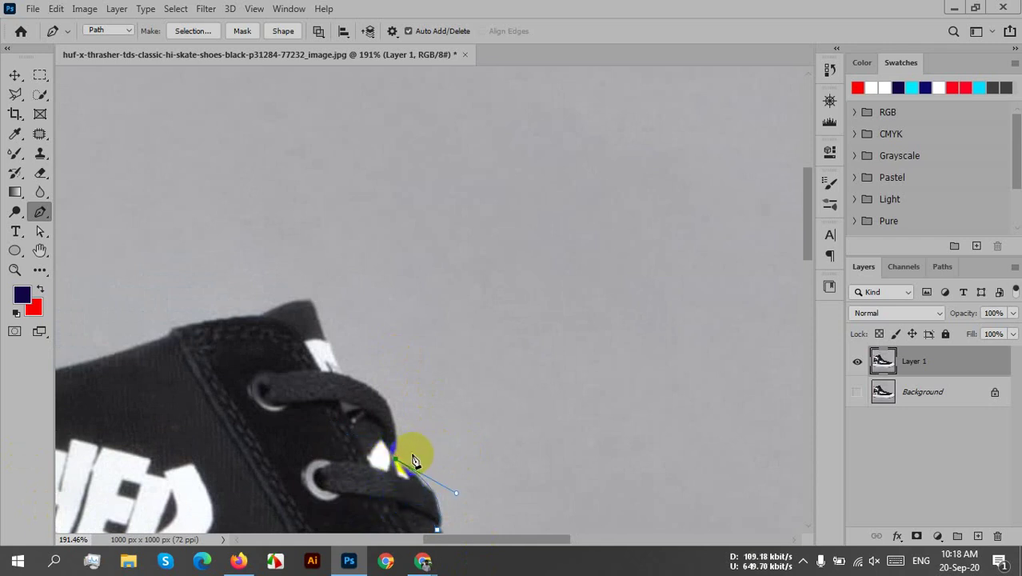
- Add a curved corner anchor at the top lace loop
{"action": "left_click_drag", "start_coordinate": [354, 380], "coordinate": [282, 357]}
{"action": "left_click", "coordinate": [346, 374]}
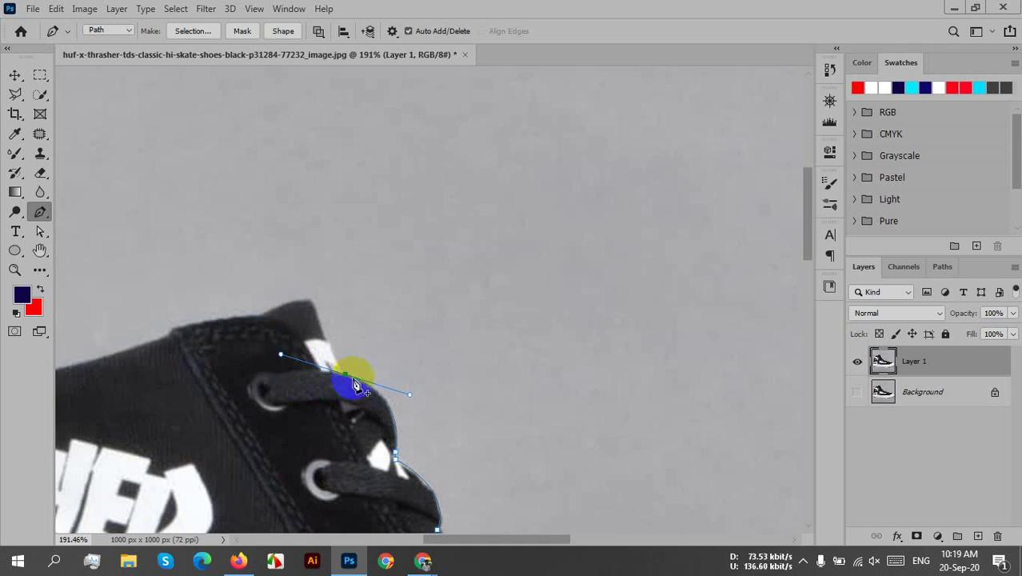
{"action": "scroll", "coordinate": [368, 388], "scroll_direction": "up", "scroll_amount": 3}
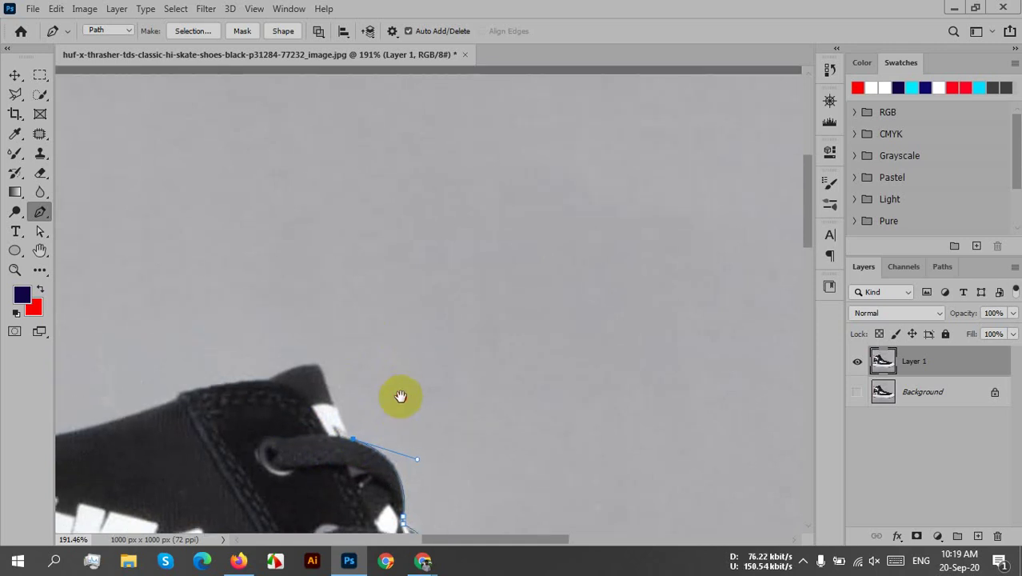
- Add a corner anchor above the top lace and another at the shoe's top corner
{"action": "mouse_move", "coordinate": [318, 368]}
{"action": "left_mouse_down"}
{"action": "mouse_move", "coordinate": [297, 295]}
{"action": "mouse_move", "coordinate": [282, 294]}
{"action": "left_mouse_up"}
{"action": "left_click", "coordinate": [318, 368], "text": "alt"}
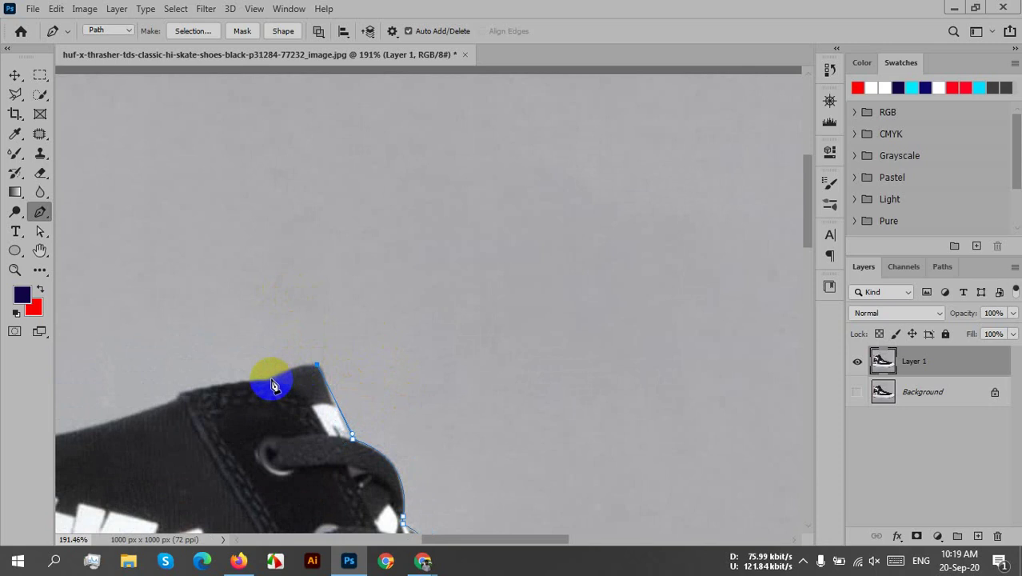
{"action": "left_click_drag", "start_coordinate": [273, 387], "coordinate": [252, 389]}
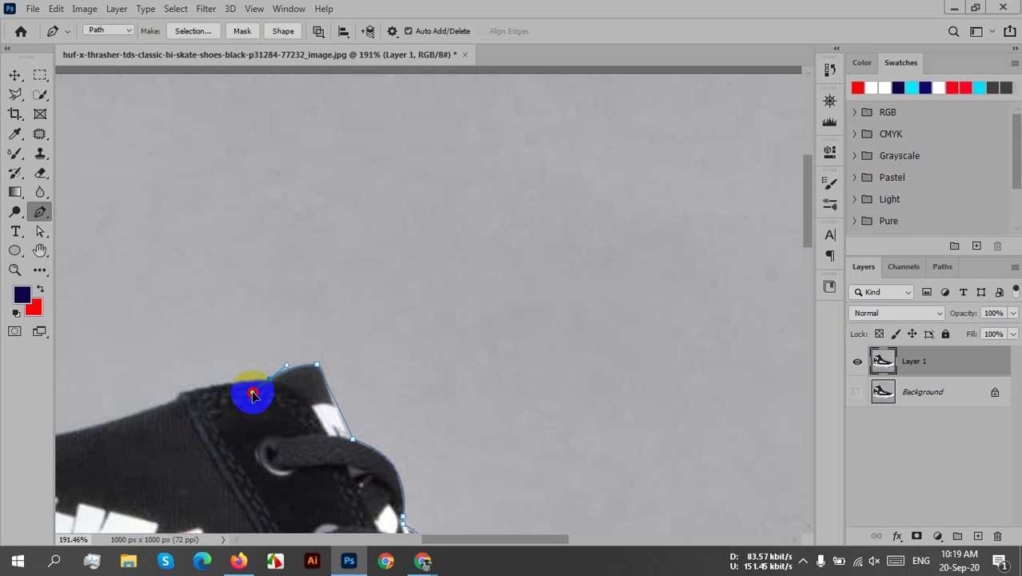
{"action": "left_click_drag", "start_coordinate": [249, 388], "coordinate": [247, 392]}
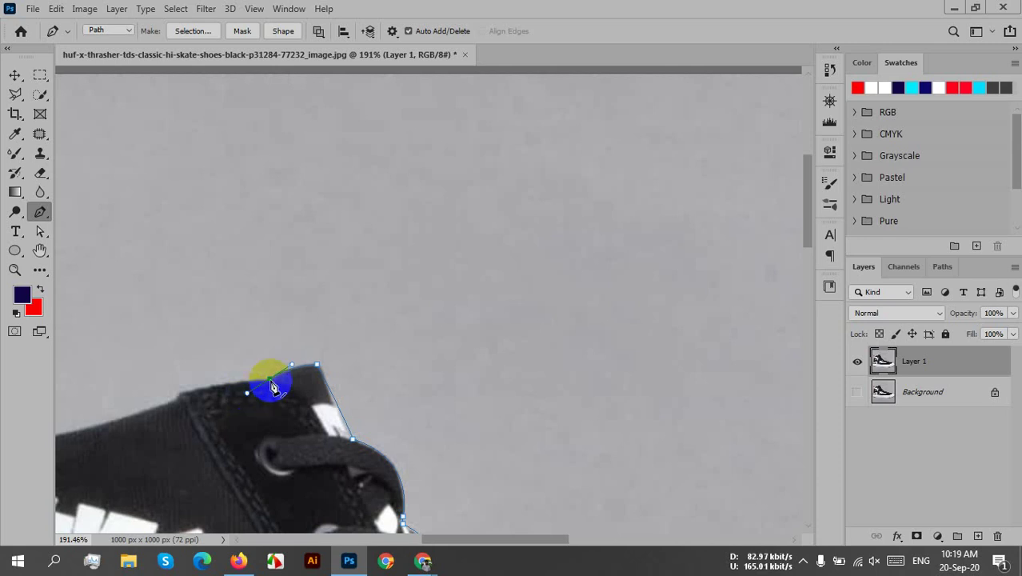
- Place a smooth anchor along the top collar and shape the curve at the heel tip
{"action": "scroll", "coordinate": [285, 422], "scroll_direction": "left", "scroll_amount": 4}
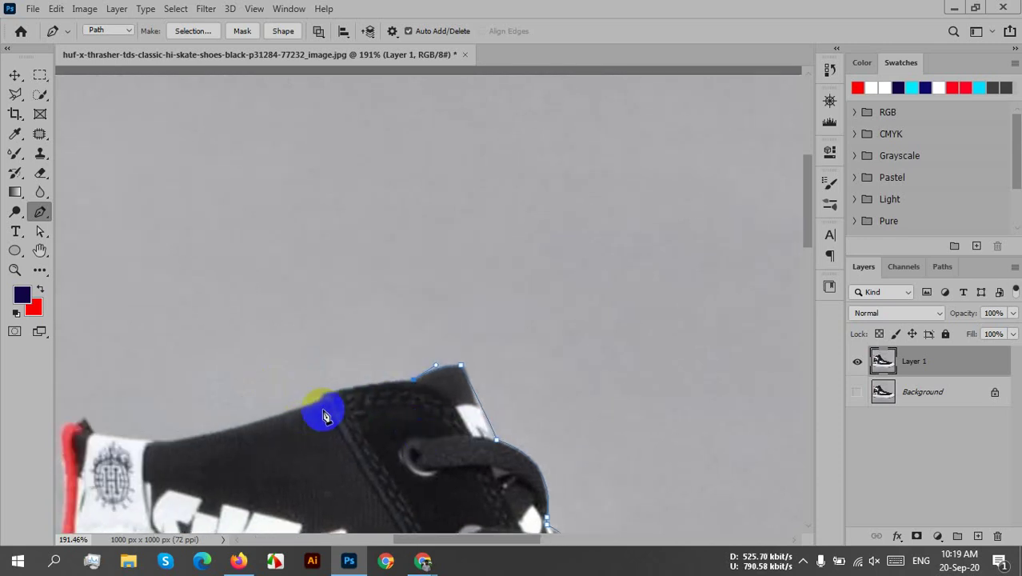
{"action": "left_click_drag", "start_coordinate": [321, 398], "coordinate": [308, 400]}
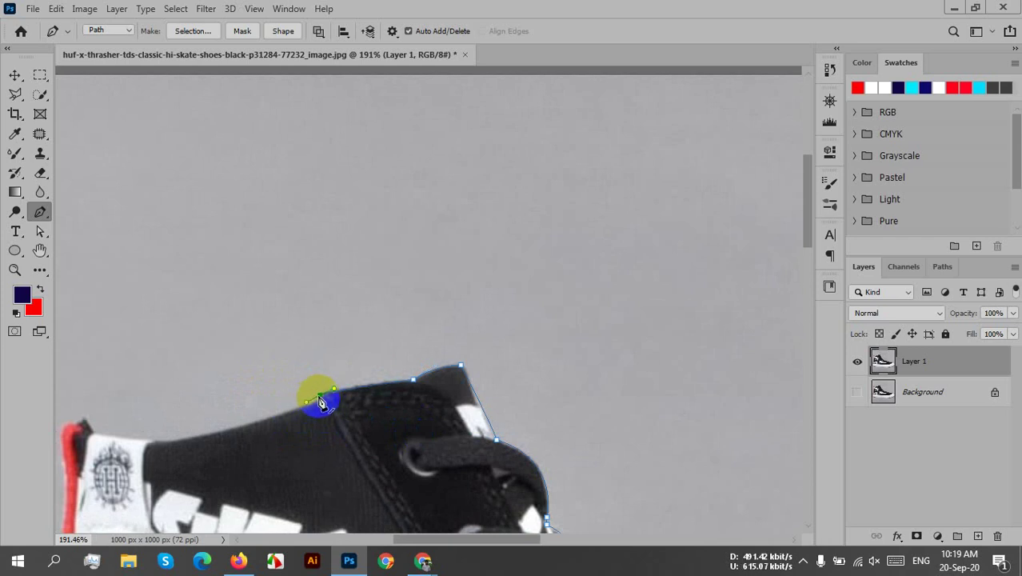
{"action": "left_click_drag", "start_coordinate": [320, 406], "coordinate": [324, 407]}
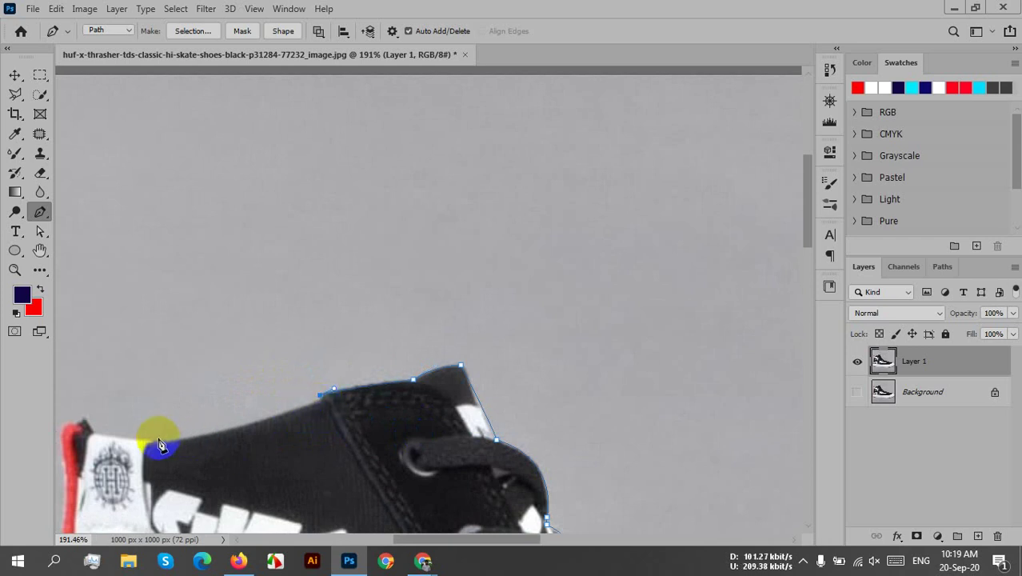
{"action": "left_click_drag", "start_coordinate": [93, 434], "coordinate": [315, 406]}
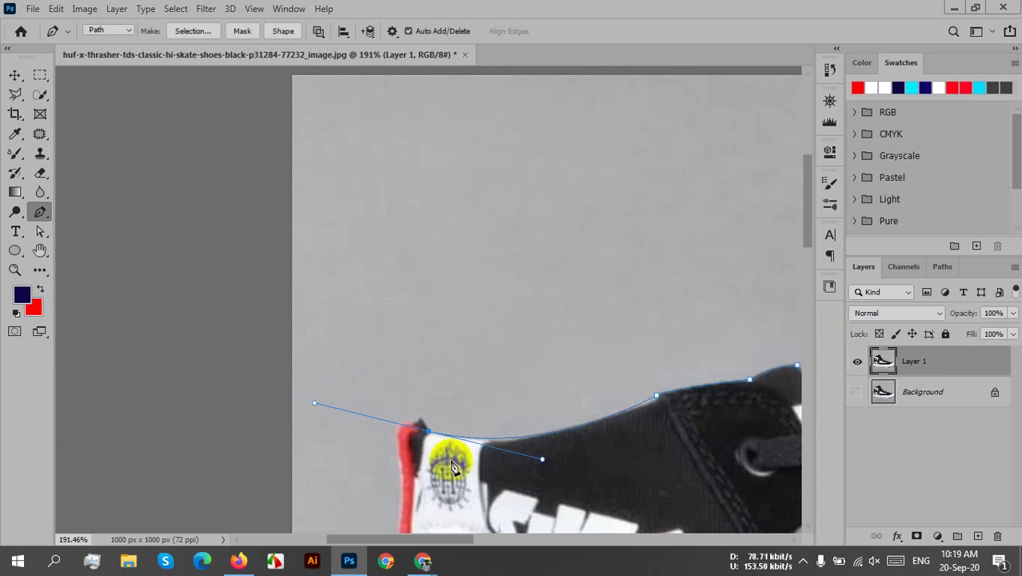
{"action": "left_click", "coordinate": [424, 425]}
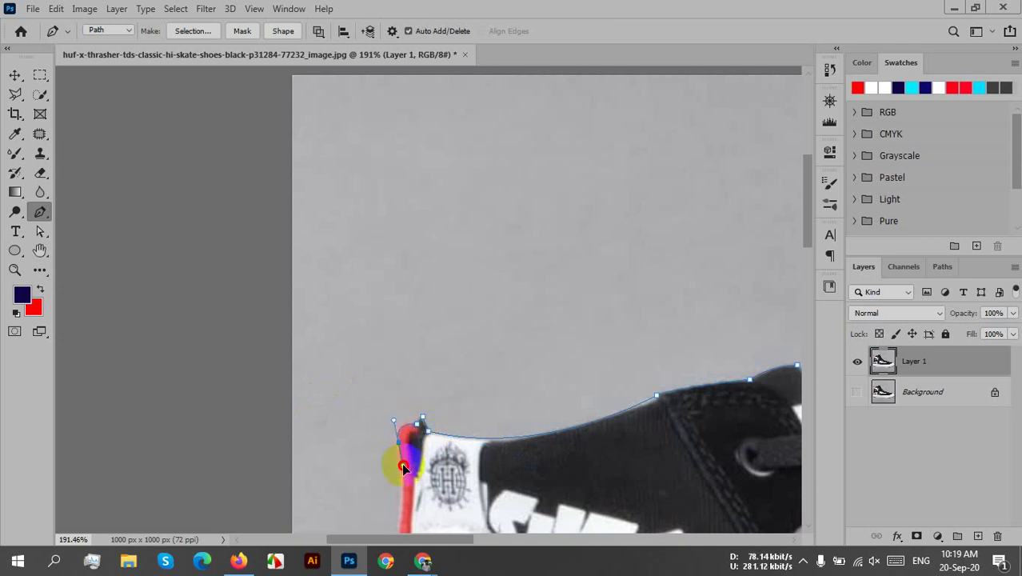
{"action": "left_click_drag", "start_coordinate": [404, 473], "coordinate": [402, 451]}
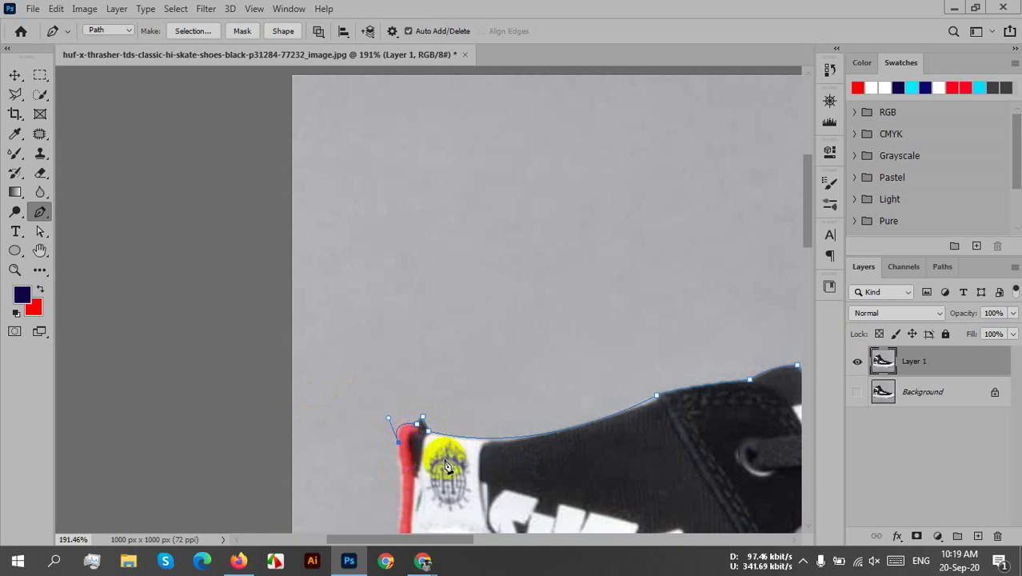
- Add curved anchors down the red back edge past the Thrasher logo
{"action": "left_click_drag", "start_coordinate": [433, 445], "coordinate": [430, 178]}
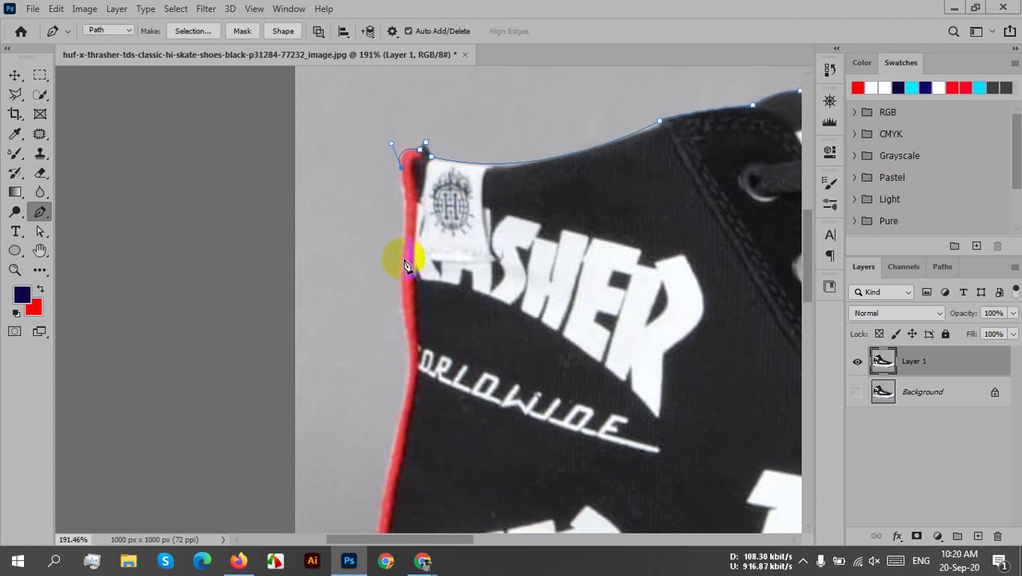
{"action": "mouse_move", "coordinate": [400, 253]}
{"action": "left_mouse_down"}
{"action": "mouse_move", "coordinate": [393, 294]}
{"action": "mouse_move", "coordinate": [390, 261]}
{"action": "mouse_move", "coordinate": [388, 269]}
{"action": "mouse_move", "coordinate": [410, 263]}
{"action": "left_mouse_up"}
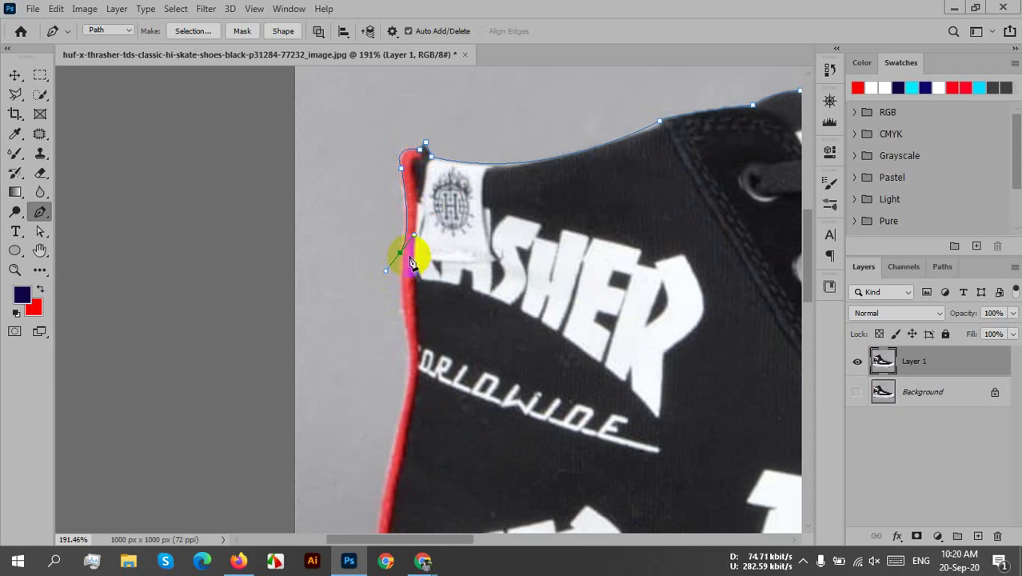
{"action": "left_click_drag", "start_coordinate": [480, 311], "coordinate": [450, 297]}
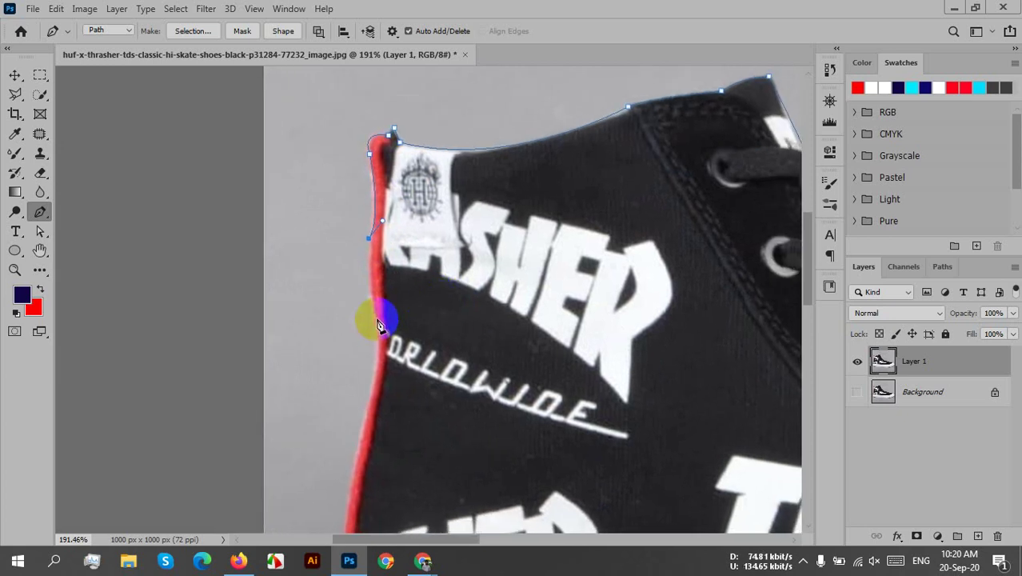
{"action": "mouse_move", "coordinate": [368, 311]}
{"action": "left_mouse_down"}
{"action": "mouse_move", "coordinate": [387, 330]}
{"action": "mouse_move", "coordinate": [383, 319]}
{"action": "left_mouse_up"}
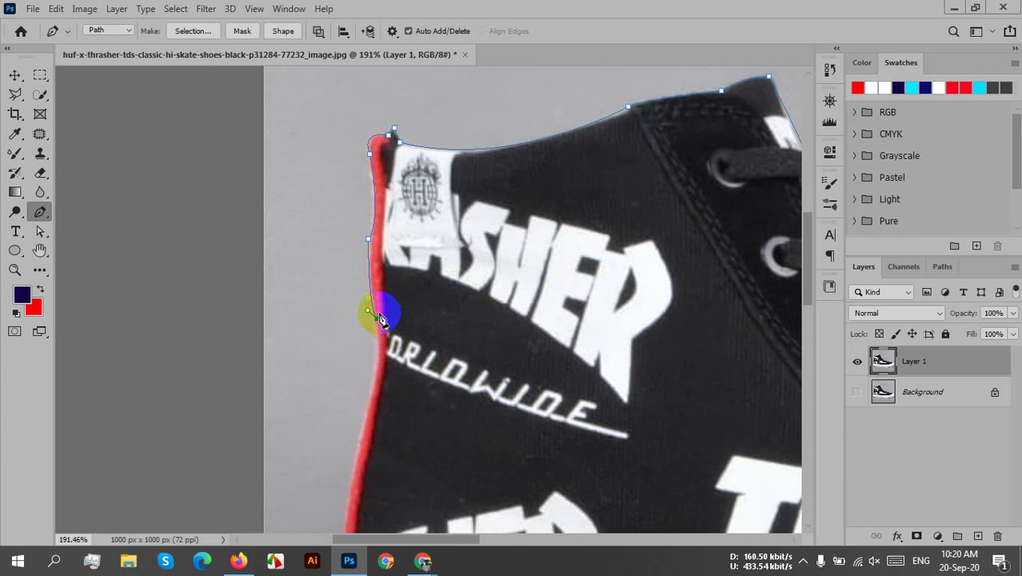
{"action": "scroll", "coordinate": [433, 278], "scroll_direction": "down", "scroll_amount": 5}
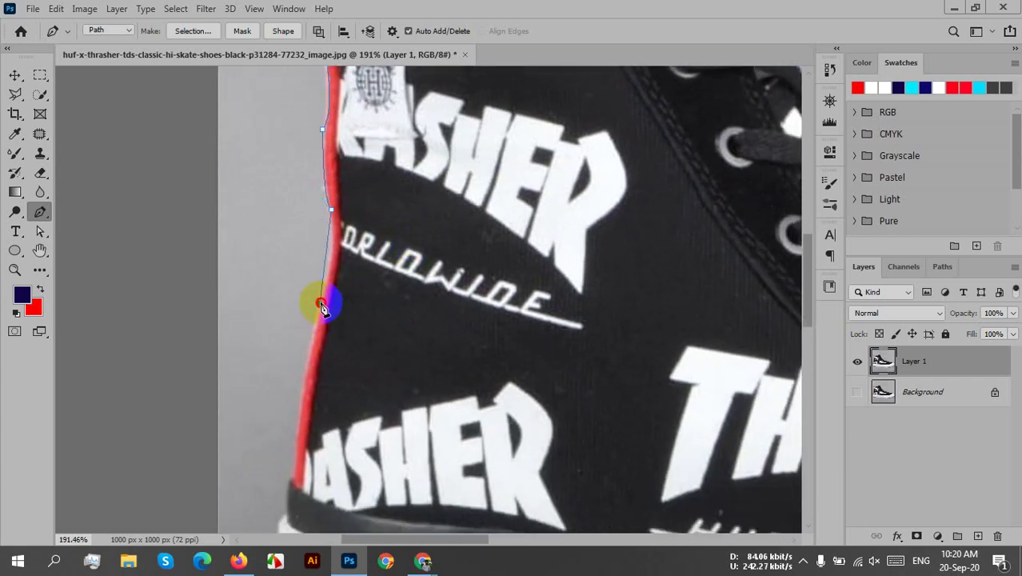
{"action": "left_click_drag", "start_coordinate": [321, 304], "coordinate": [304, 360]}
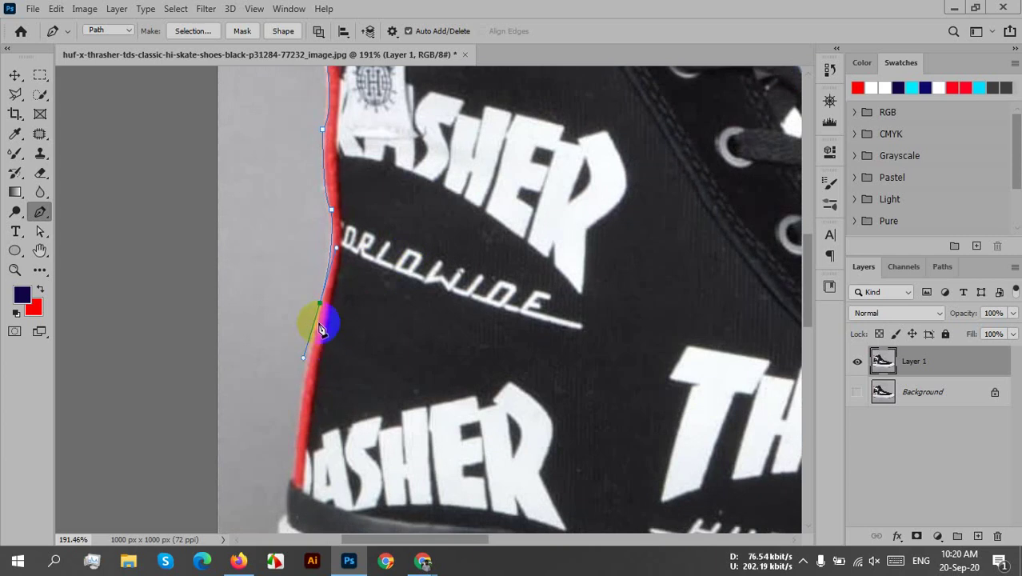
- Add anchors down the heel edge to its base where it meets the sole
{"action": "left_click", "coordinate": [322, 305], "text": "alt"}
{"action": "left_click_drag", "start_coordinate": [372, 338], "coordinate": [358, 269]}
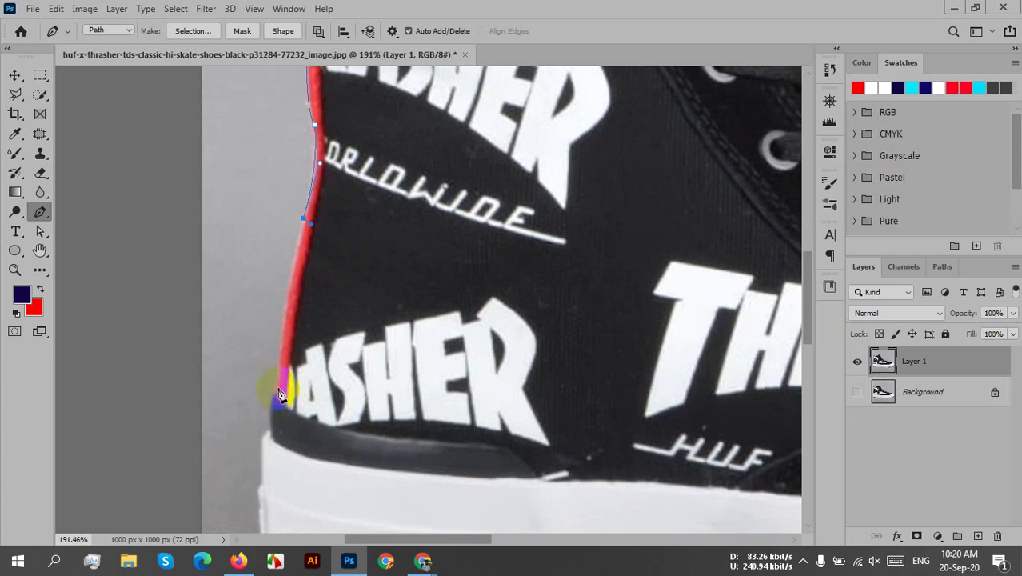
{"action": "left_click_drag", "start_coordinate": [279, 385], "coordinate": [274, 509]}
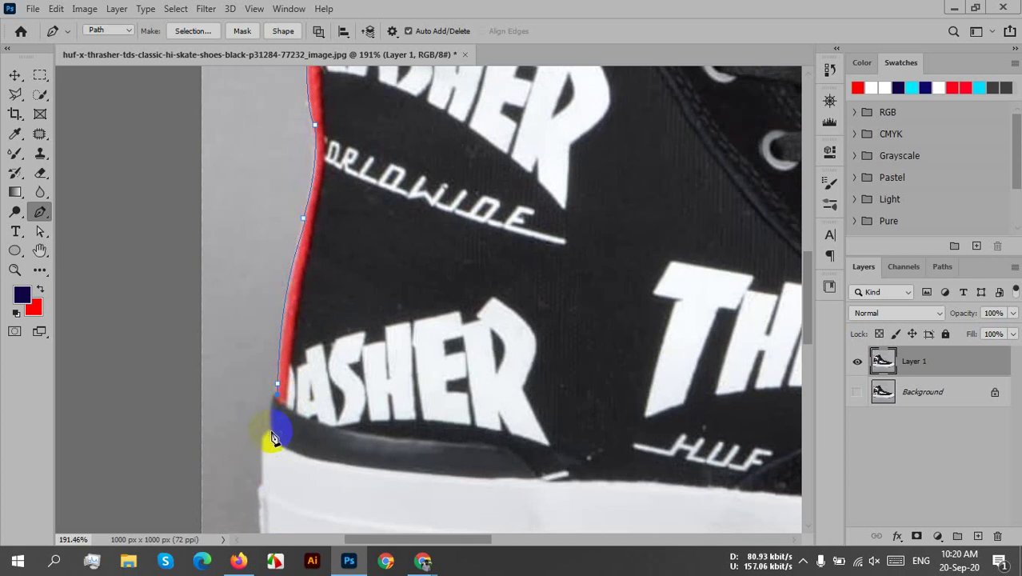
{"action": "left_click_drag", "start_coordinate": [265, 406], "coordinate": [278, 457]}
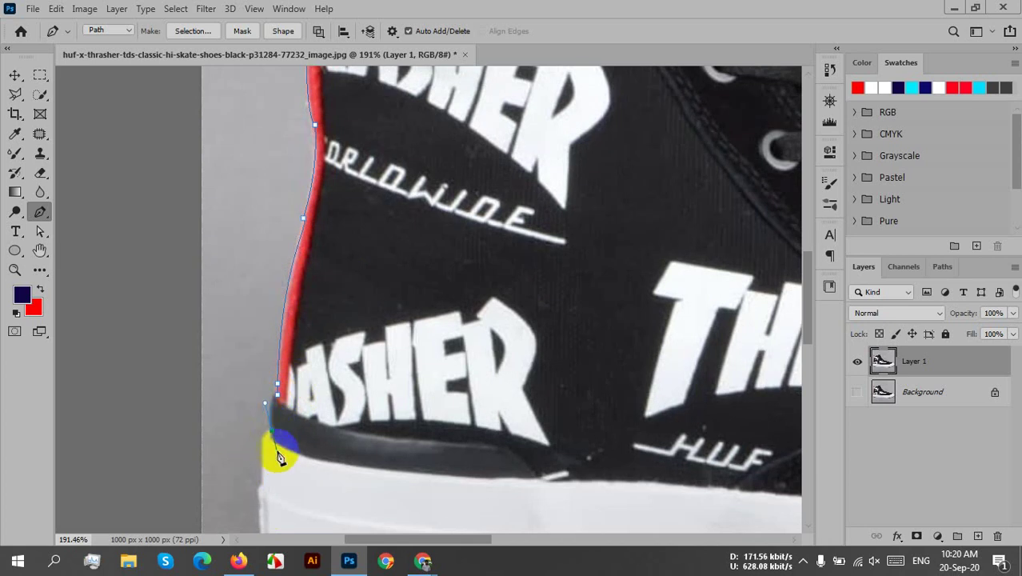
{"action": "scroll", "coordinate": [285, 434], "scroll_direction": "down", "scroll_amount": 2}
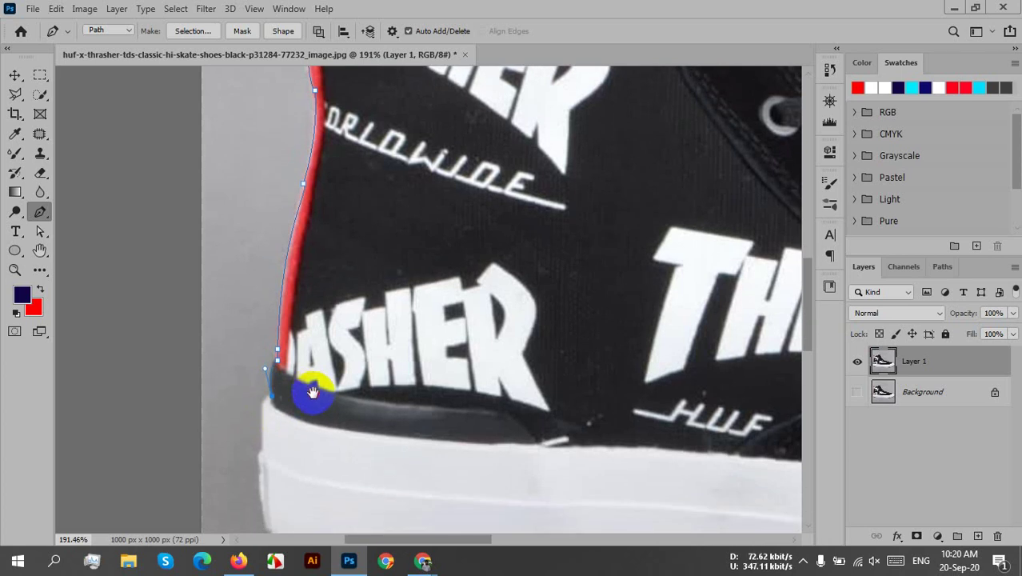
{"action": "left_click_drag", "start_coordinate": [263, 415], "coordinate": [260, 407]}
- Add anchors near the heel's bottom corner and close the path at the first anchor
{"action": "left_click_drag", "start_coordinate": [359, 435], "coordinate": [356, 342]}
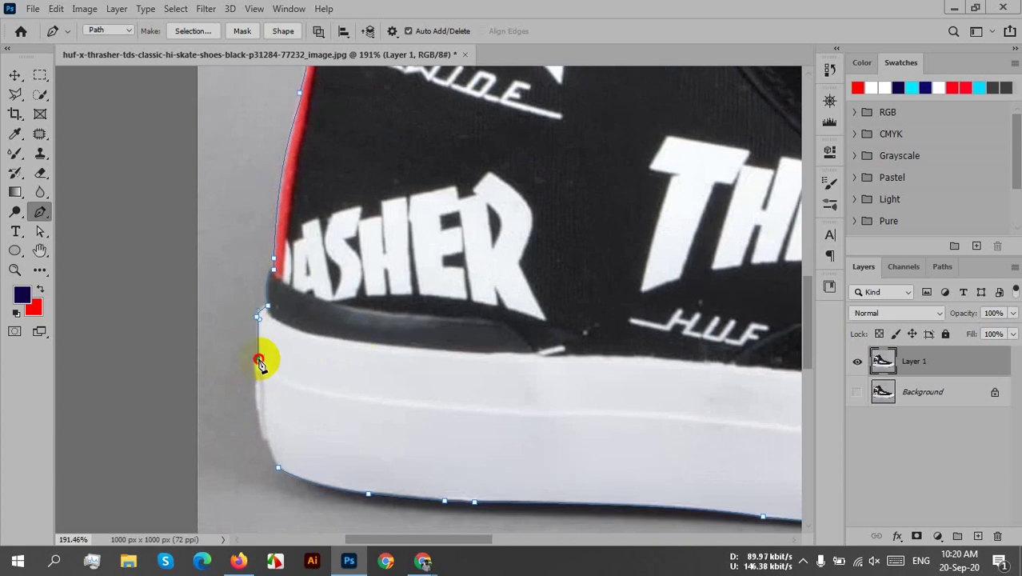
{"action": "mouse_move", "coordinate": [259, 359]}
{"action": "left_mouse_down"}
{"action": "mouse_move", "coordinate": [264, 393]}
{"action": "mouse_move", "coordinate": [255, 372]}
{"action": "left_mouse_up"}
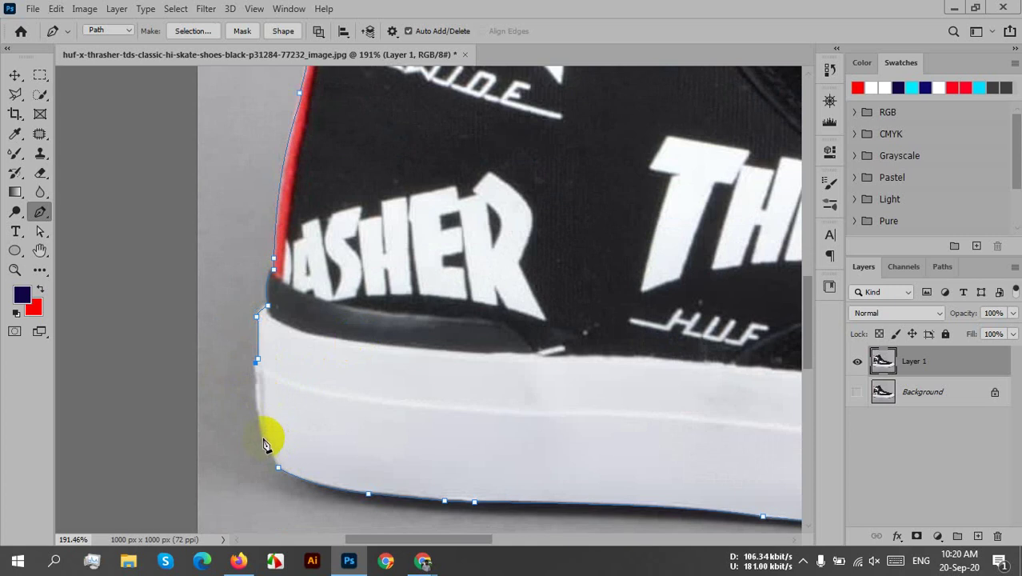
{"action": "left_click_drag", "start_coordinate": [258, 432], "coordinate": [271, 446]}
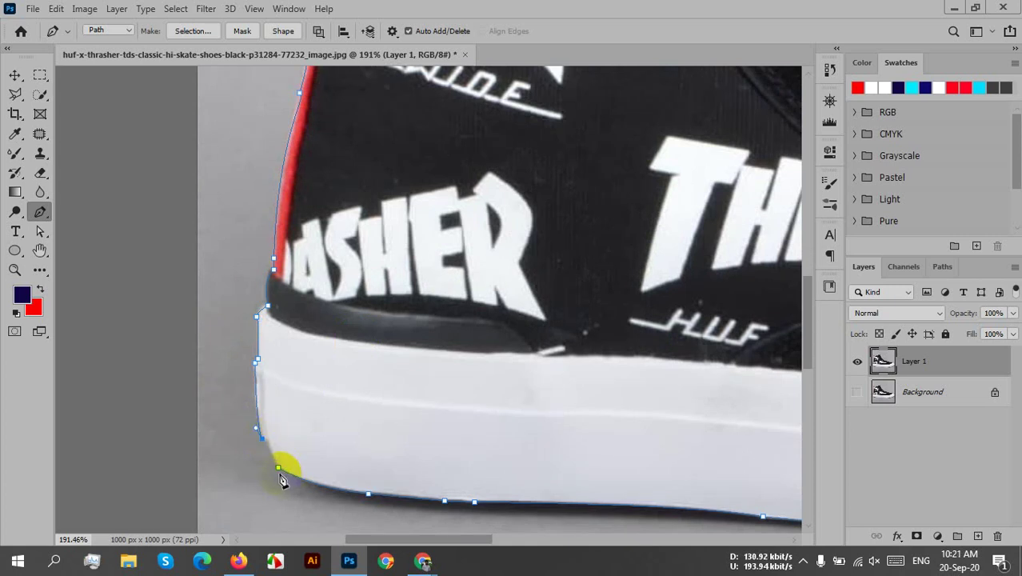
{"action": "left_click", "coordinate": [279, 471]}
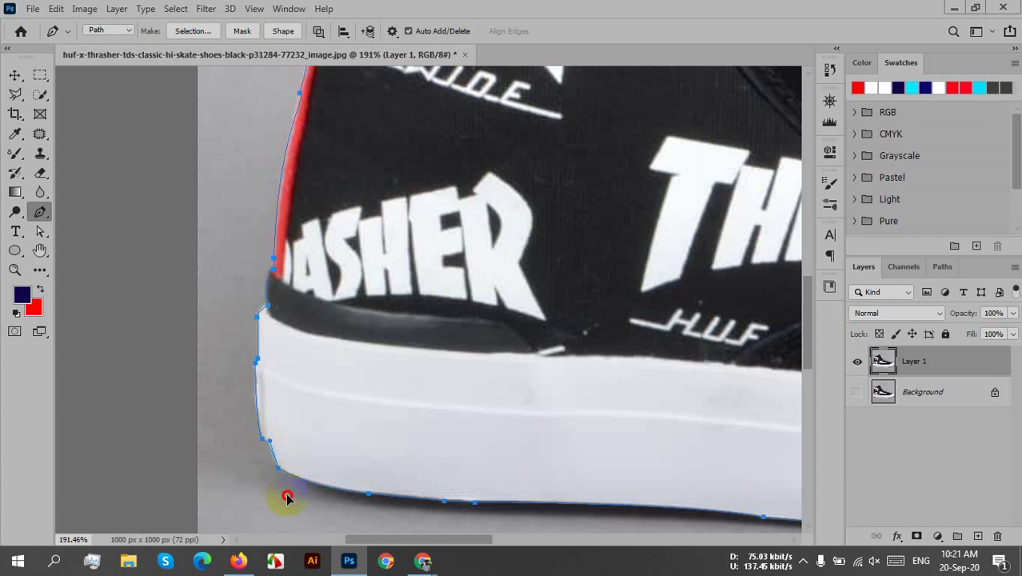
{"action": "scroll", "coordinate": [420, 377], "scroll_direction": "down", "scroll_amount": 2}
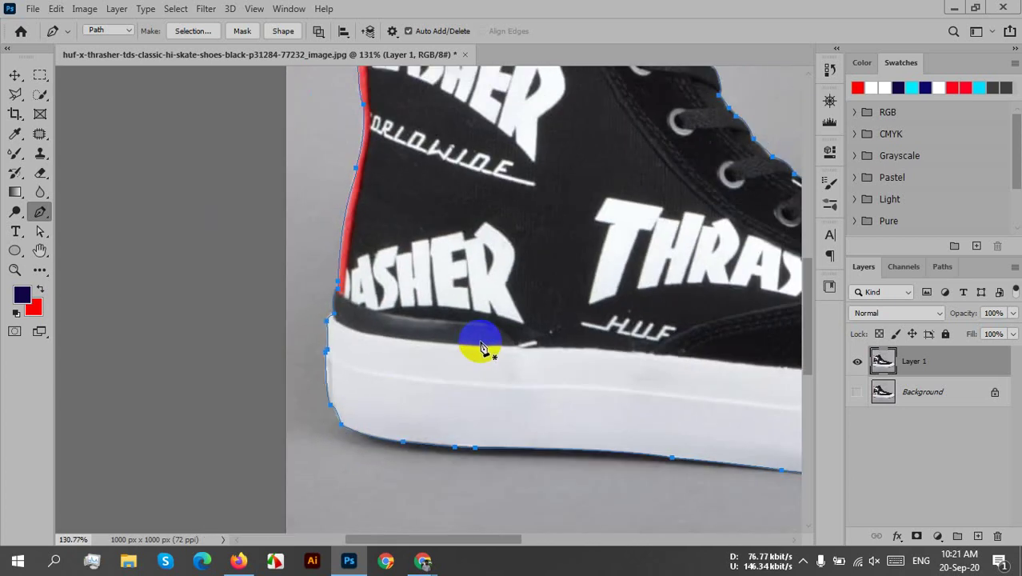
- Zoom out to about 50.8% so the whole shoe and its outline path fit
{"action": "scroll", "coordinate": [429, 460], "scroll_direction": "down", "scroll_amount": 2}
{"action": "scroll", "coordinate": [428, 444], "scroll_direction": "up", "scroll_amount": 1}
{"action": "scroll", "coordinate": [429, 445], "scroll_direction": "down", "scroll_amount": 1}
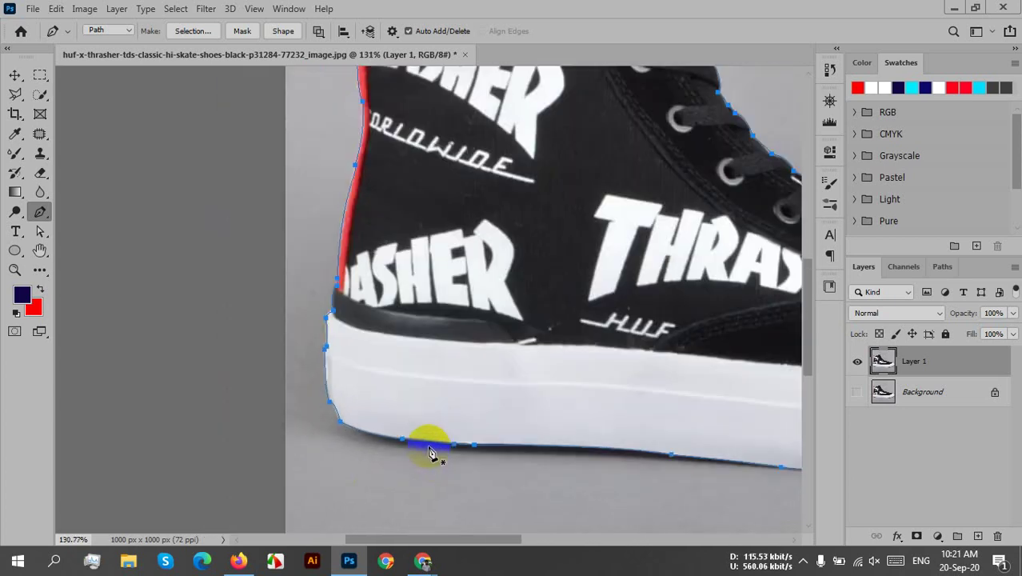
{"action": "scroll", "coordinate": [431, 445], "scroll_direction": "down", "scroll_amount": 2}
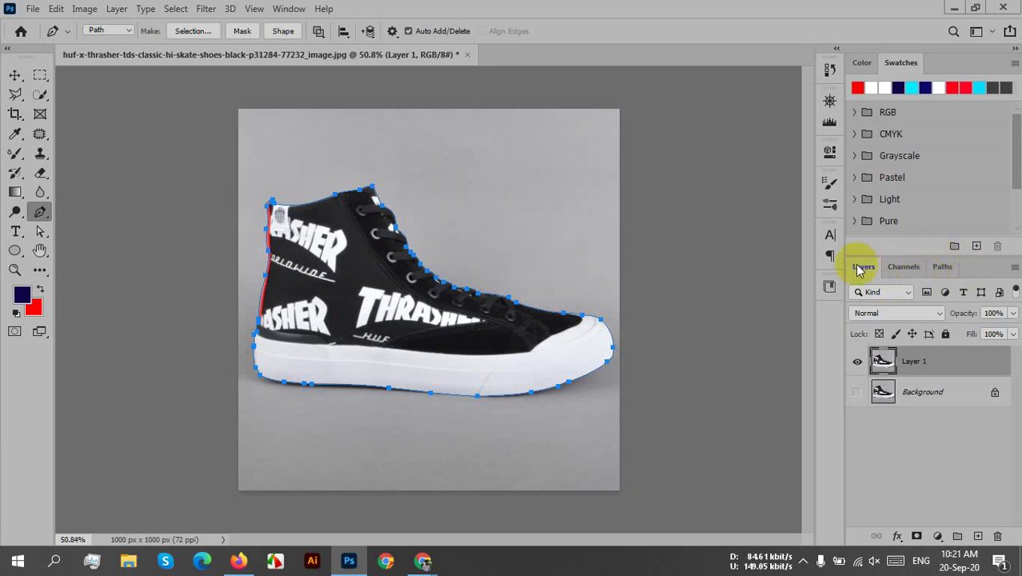
- In the Paths panel, save the shoe's Work Path as a permanent path named Path 1
{"action": "left_click", "coordinate": [941, 267]}
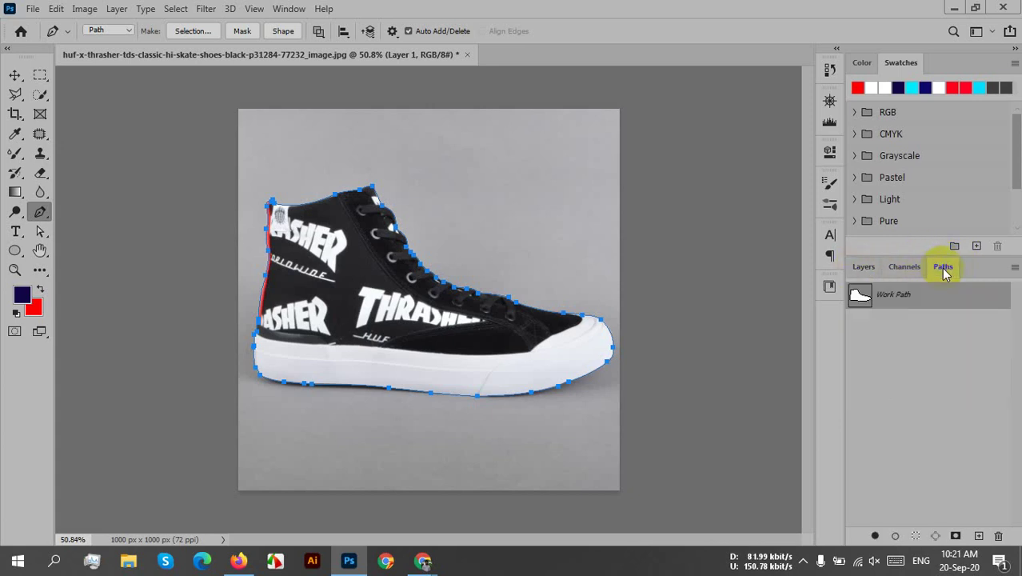
{"action": "double_click", "coordinate": [894, 295]}
{"action": "left_click", "coordinate": [867, 309]}
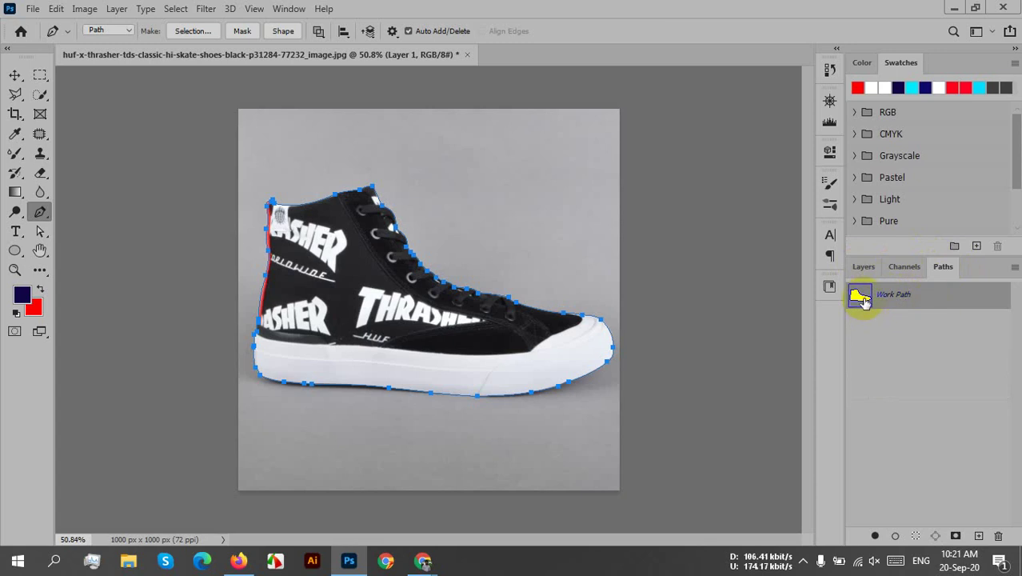
{"action": "double_click", "coordinate": [904, 301]}
{"action": "double_click", "coordinate": [910, 301]}
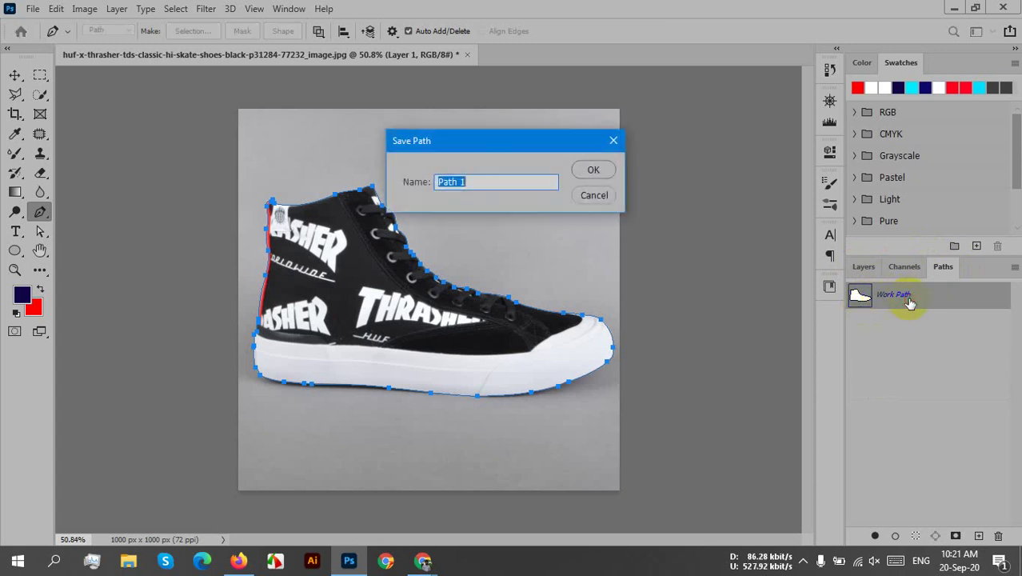
{"action": "left_click_drag", "start_coordinate": [452, 141], "coordinate": [523, 191]}
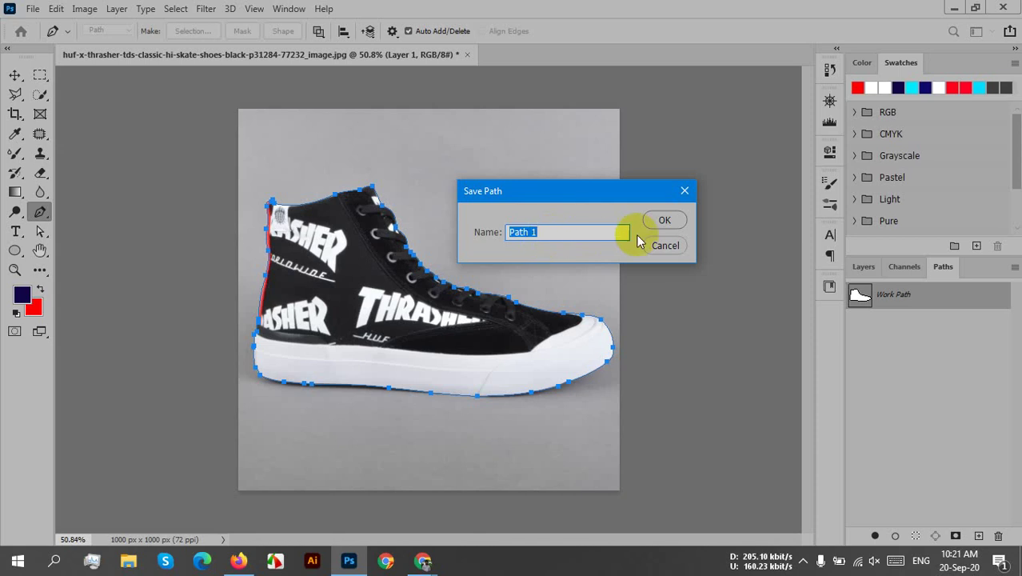
{"action": "left_click", "coordinate": [668, 221]}
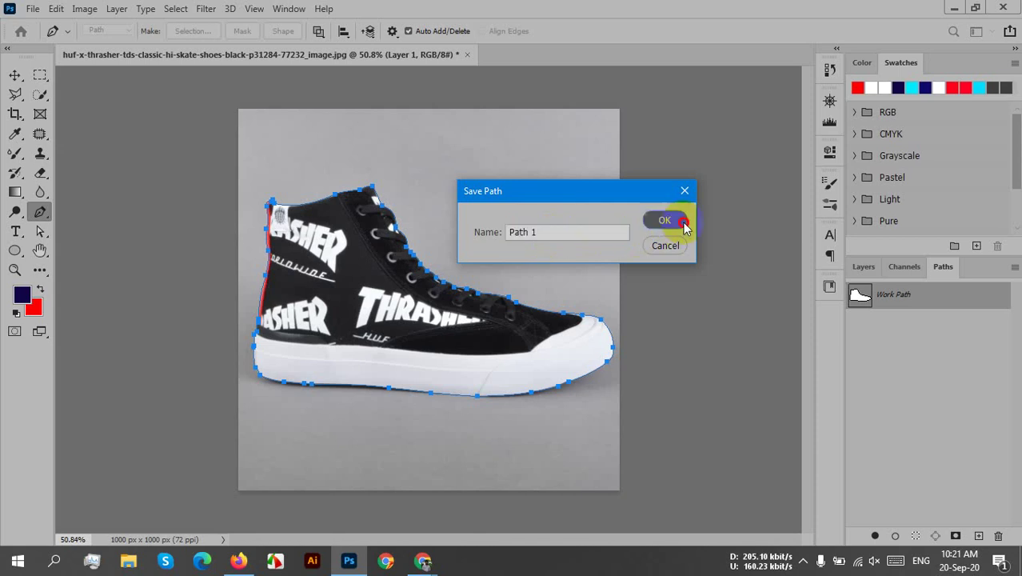
{"action": "left_click", "coordinate": [892, 307]}
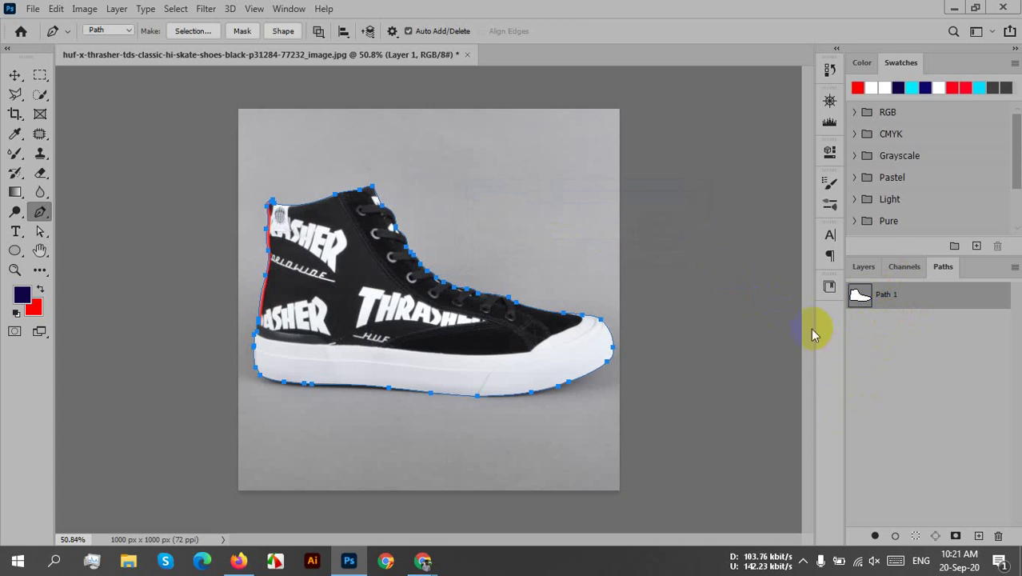
- Turn Path 1 into a selection with 0 feather, then invert it to select the grey background
{"action": "left_click", "coordinate": [877, 268]}
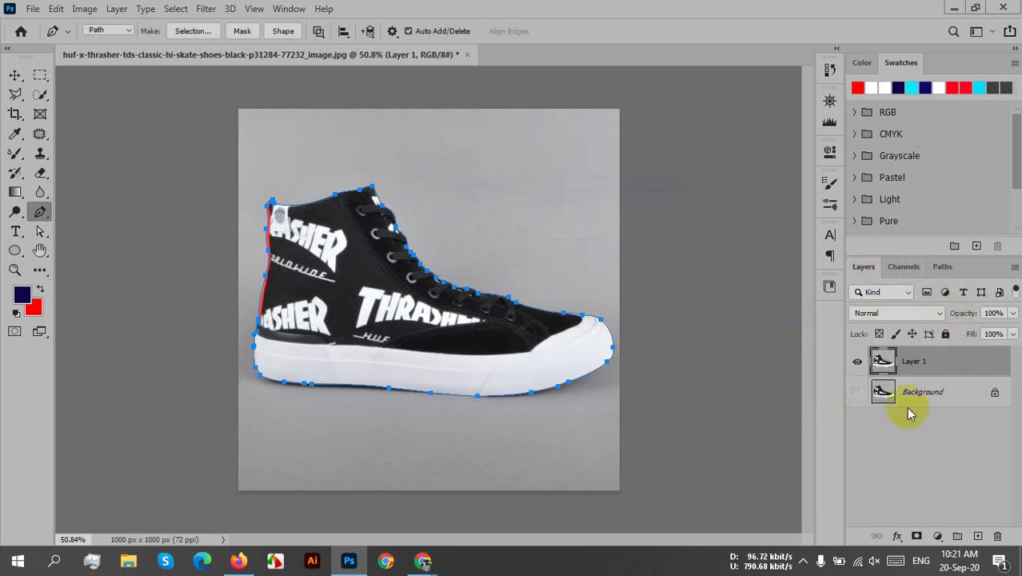
{"action": "left_click", "coordinate": [380, 312]}
{"action": "right_click", "coordinate": [380, 312]}
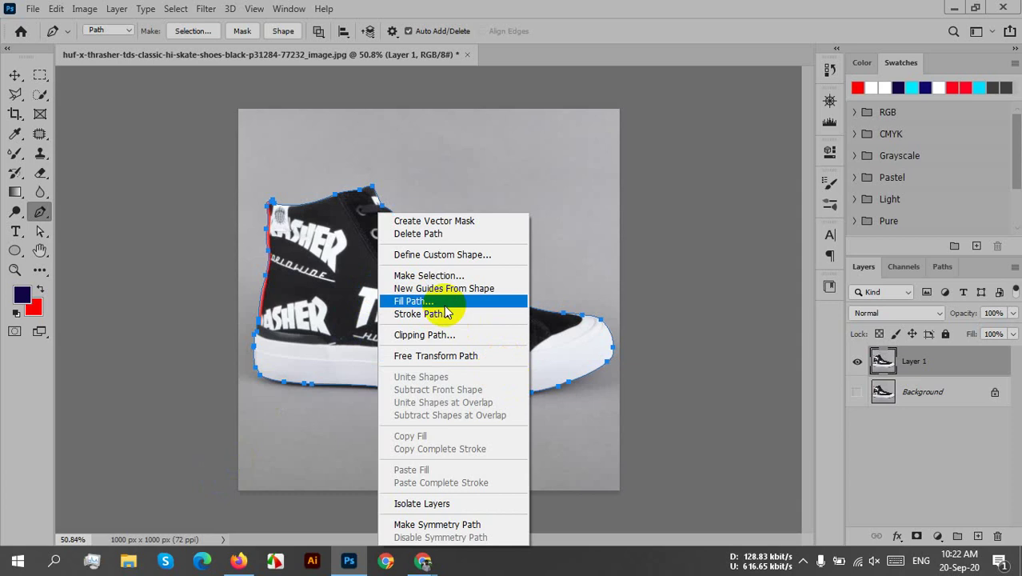
{"action": "left_click", "coordinate": [434, 274]}
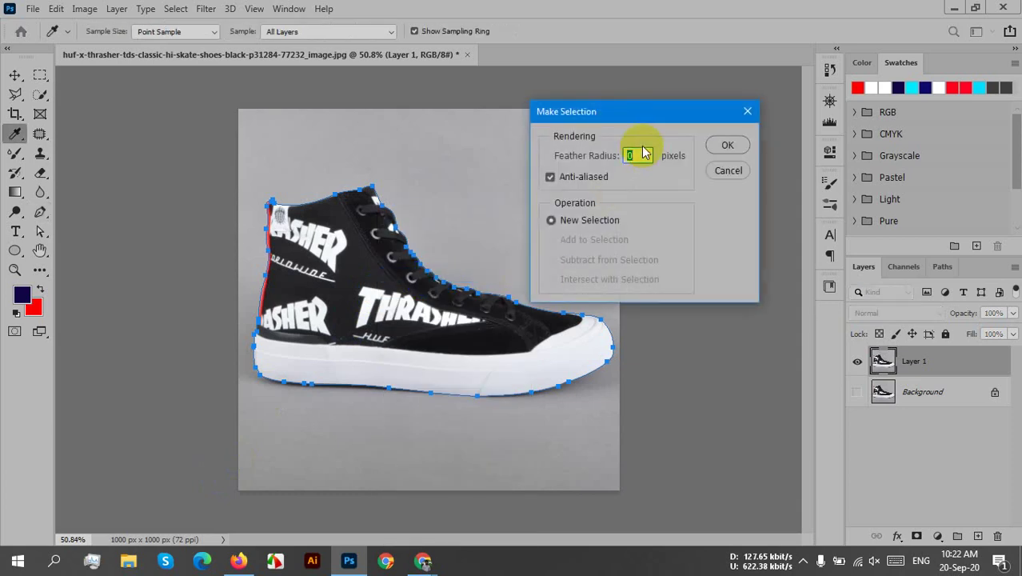
{"action": "left_click", "coordinate": [739, 149]}
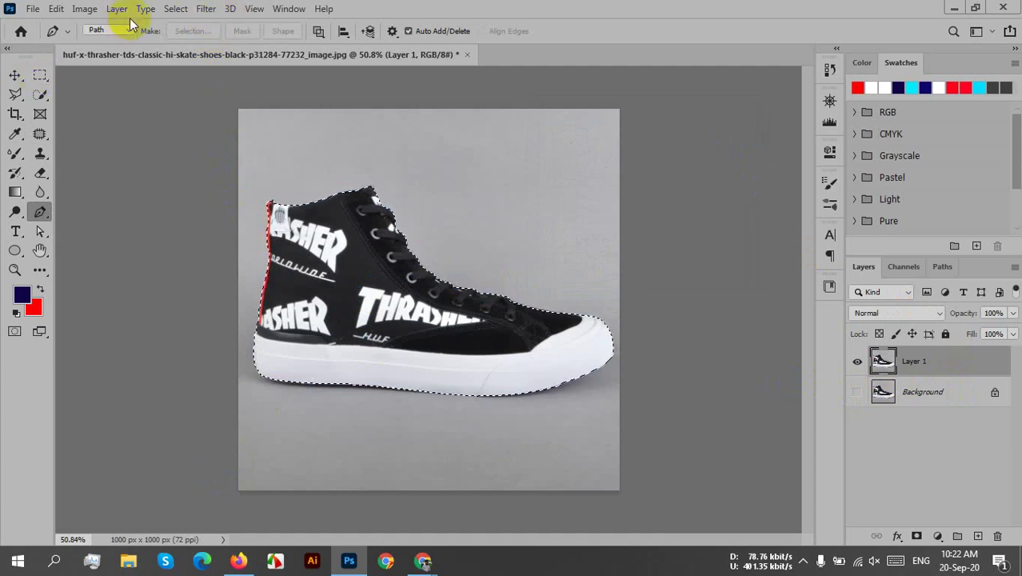
{"action": "left_click", "coordinate": [176, 8]}
{"action": "left_click", "coordinate": [190, 68]}
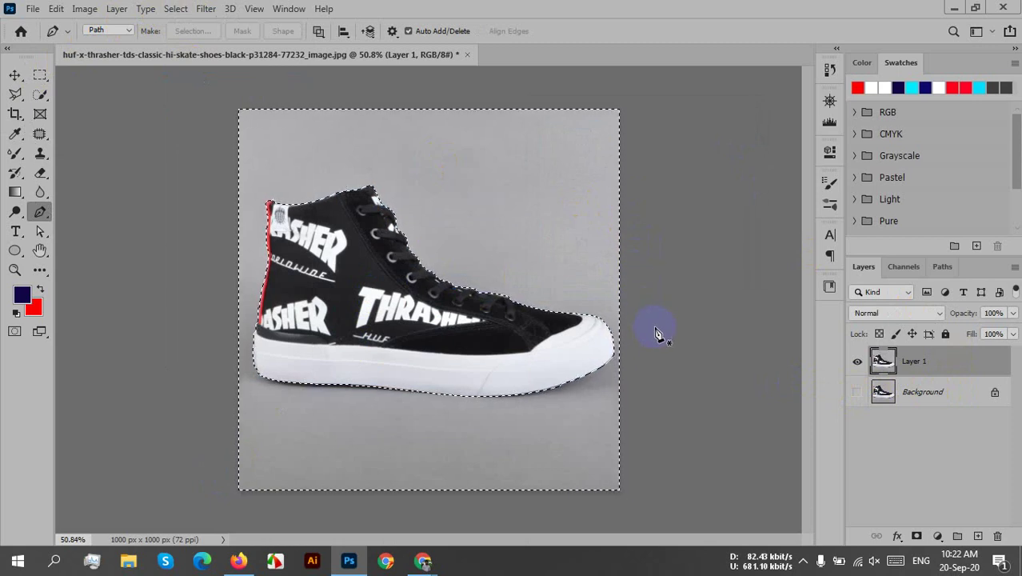
- Delete the selected grey background from Layer 1, then deselect
{"action": "key", "text": "Delete"}
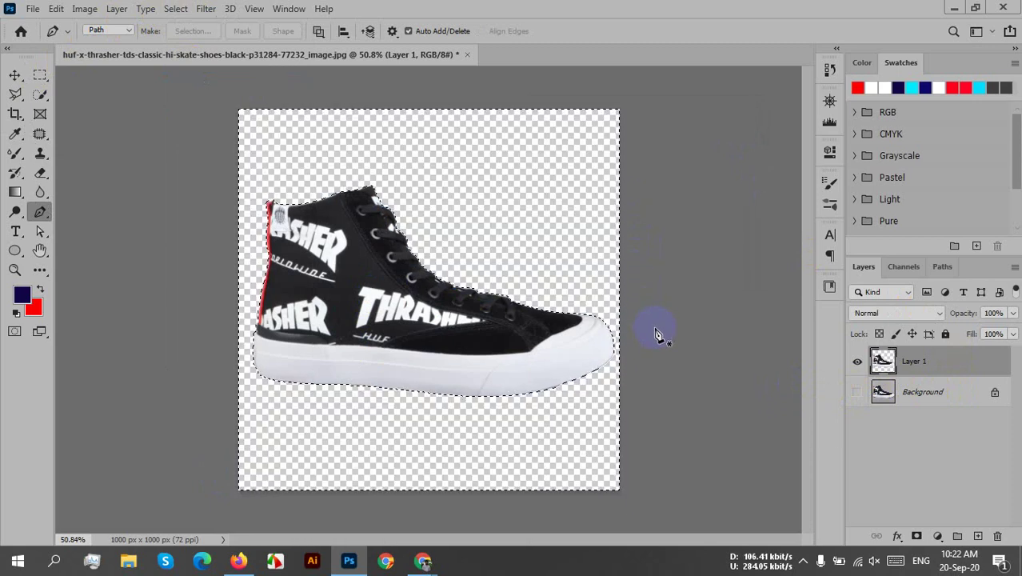
{"action": "left_click", "coordinate": [176, 8]}
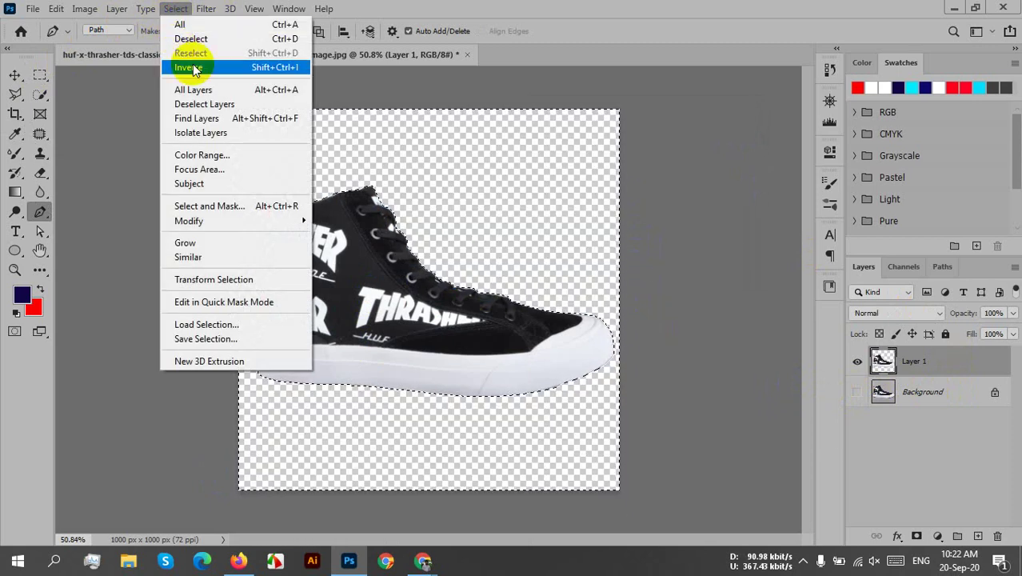
{"action": "left_click", "coordinate": [197, 36]}
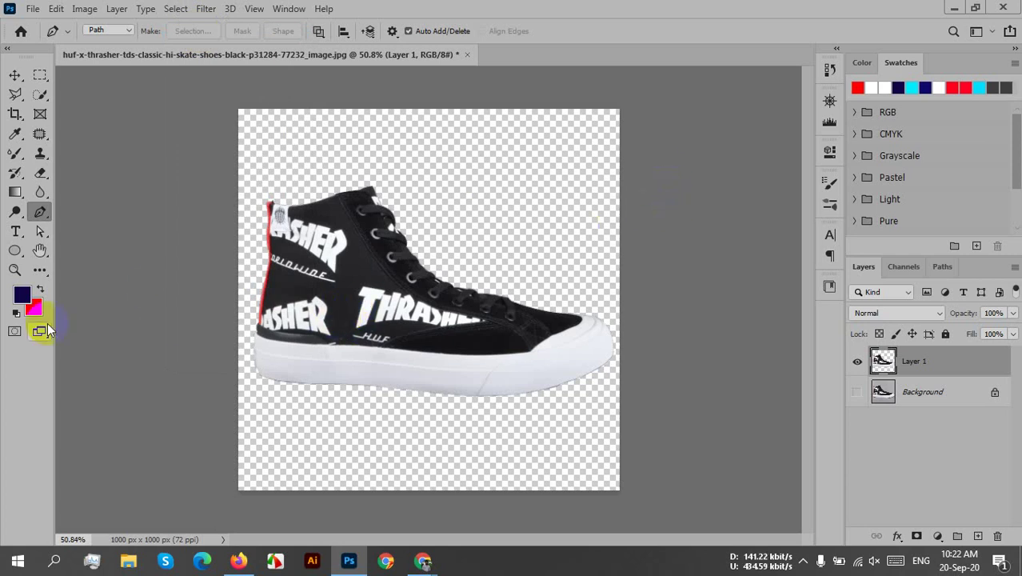
- Quick Export the cut-out shoe as a PNG and save it to the Desktop
{"action": "left_click", "coordinate": [32, 8]}
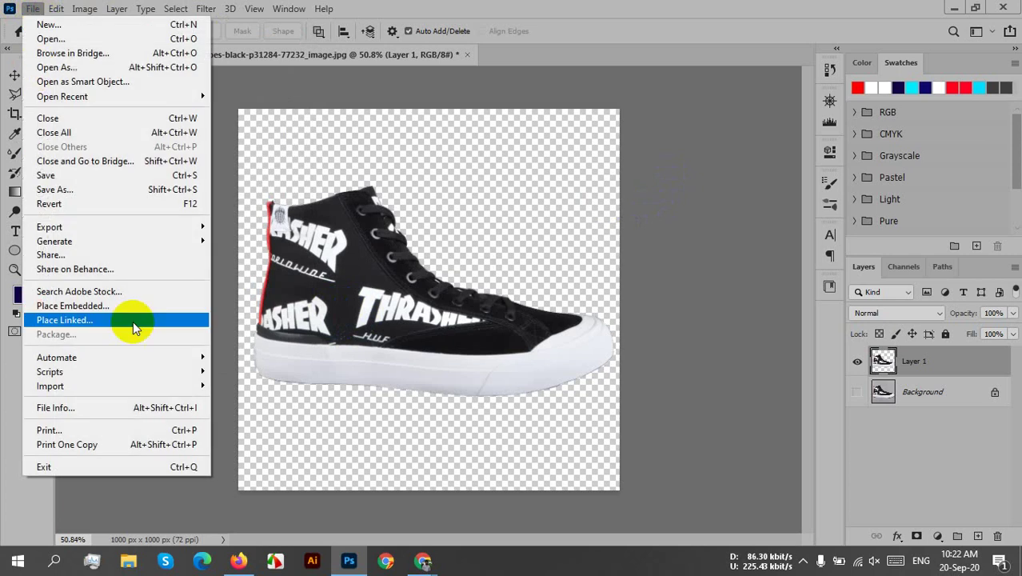
{"action": "mouse_move", "coordinate": [130, 226]}
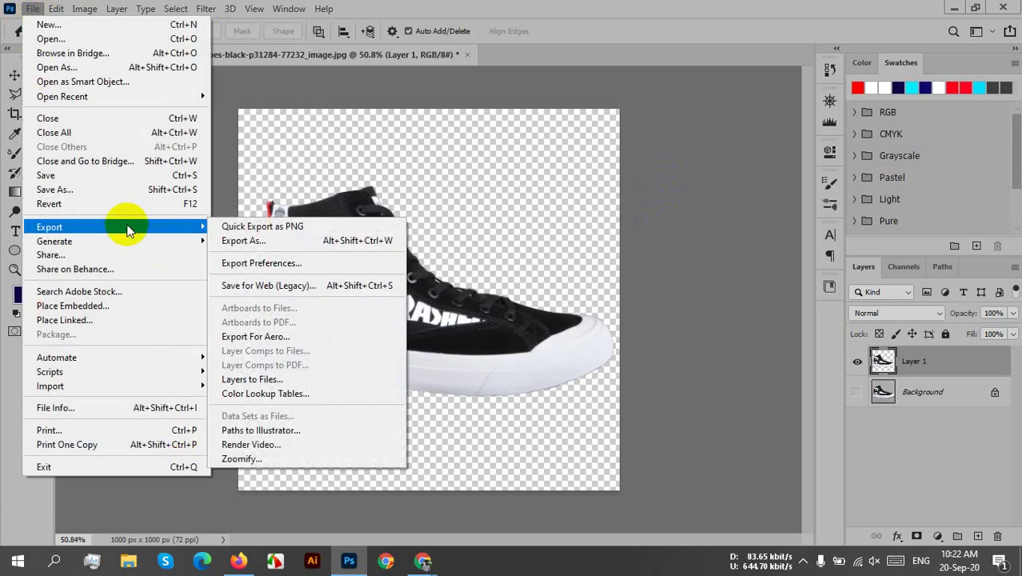
{"action": "left_click", "coordinate": [258, 226]}
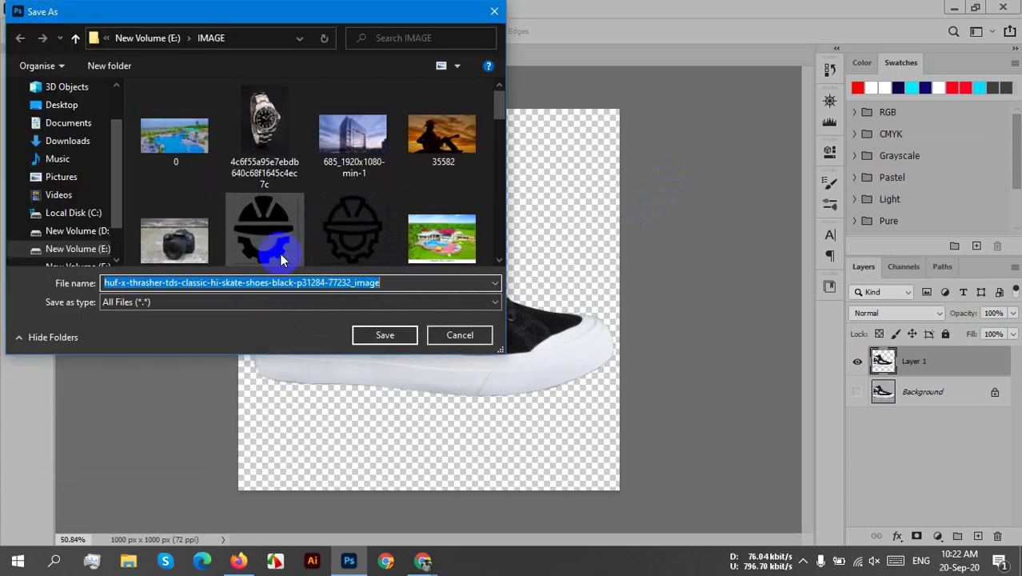
{"action": "left_click", "coordinate": [58, 105]}
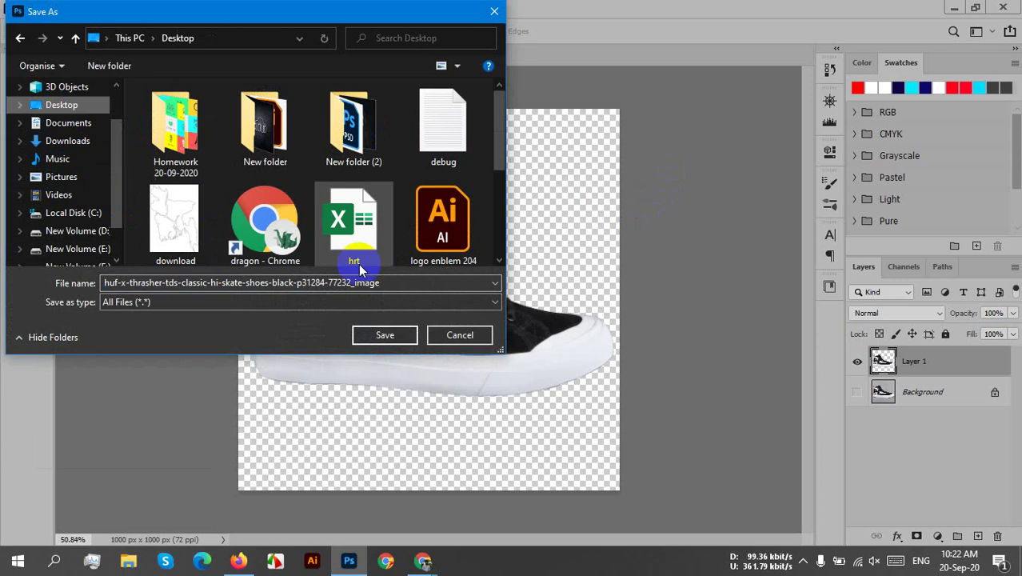
{"action": "left_click", "coordinate": [390, 333]}
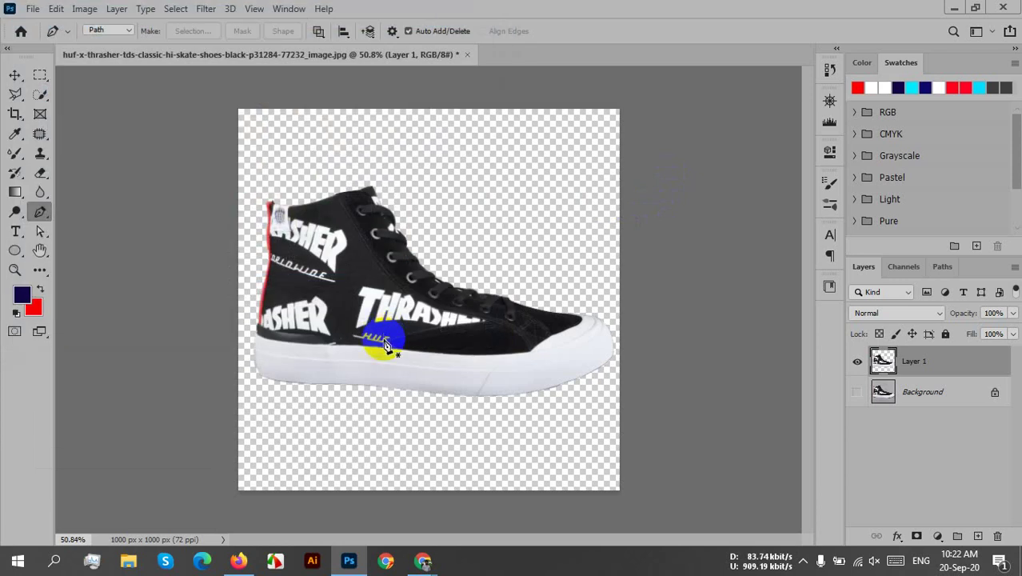
- Browse to the Desktop folder in File Explorer and open the exported shoe PNG
{"action": "left_click", "coordinate": [128, 560]}
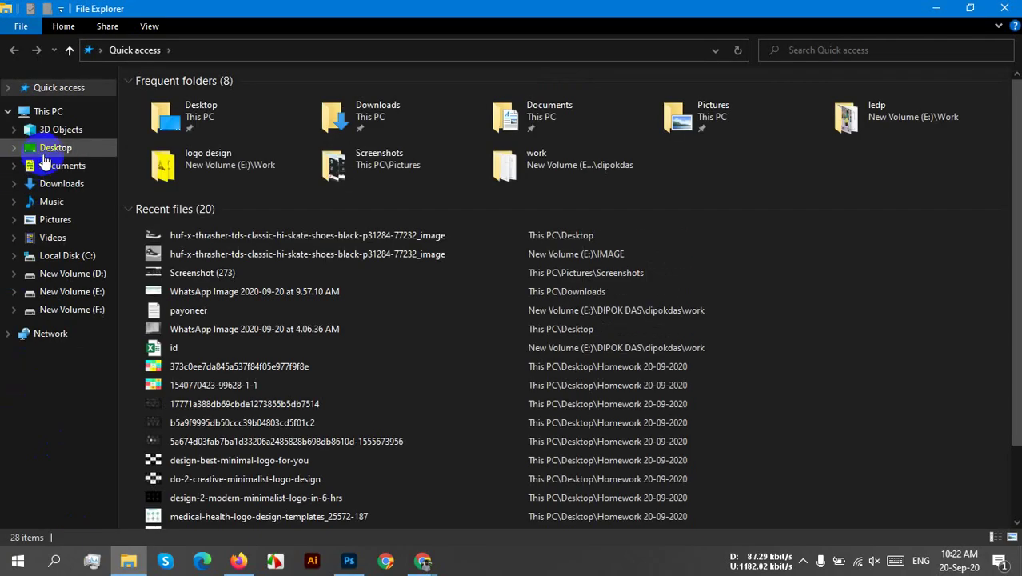
{"action": "left_click", "coordinate": [46, 147]}
{"action": "left_click", "coordinate": [415, 206]}
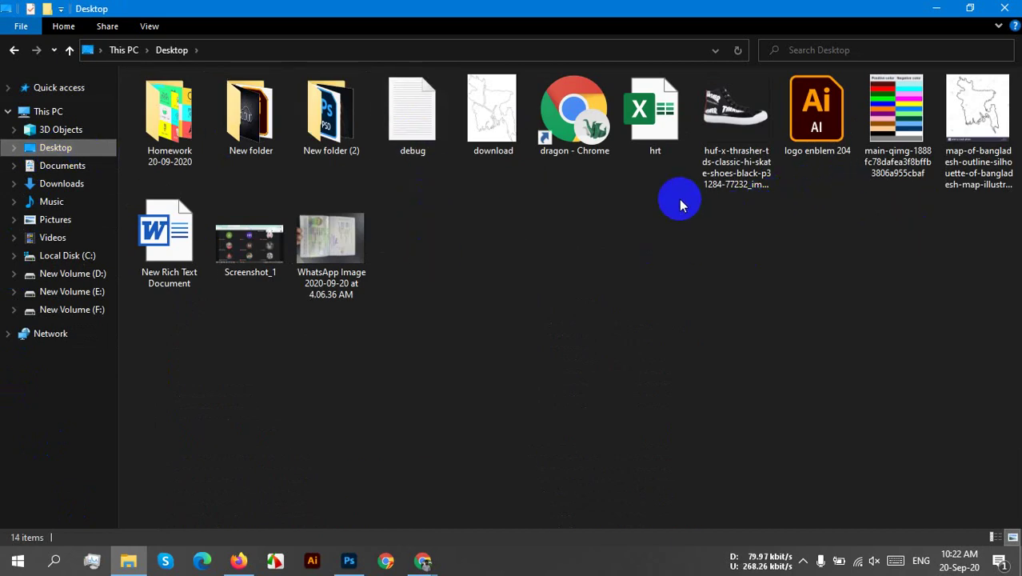
{"action": "double_click", "coordinate": [712, 106]}
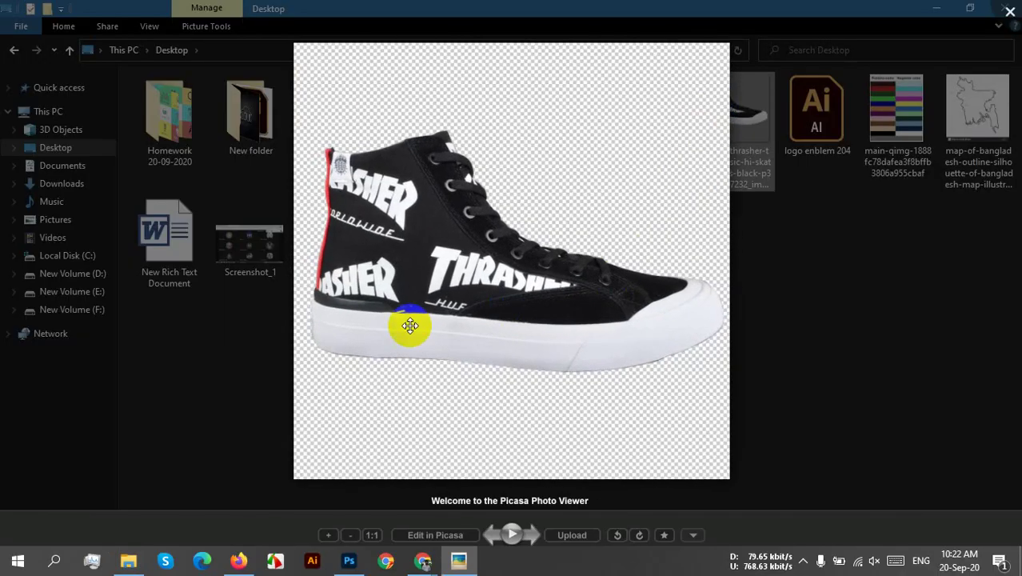
- Zoom in and pan across the shoe from toe to heel to check edges, then close Picasa Photo Viewer
{"action": "scroll", "coordinate": [409, 326], "scroll_direction": "up", "scroll_amount": 3}
{"action": "scroll", "coordinate": [865, 371], "scroll_direction": "up", "scroll_amount": 3}
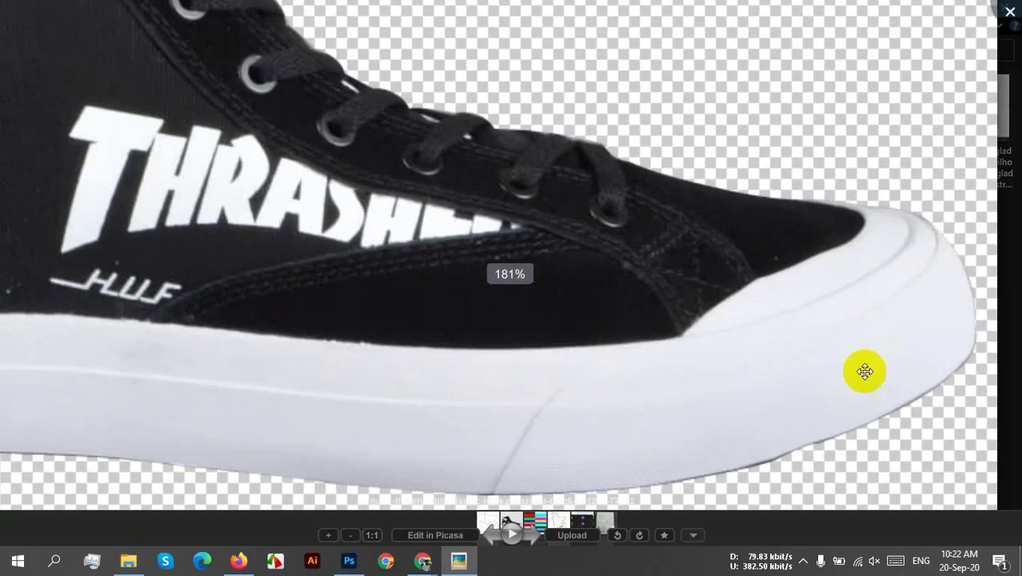
{"action": "scroll", "coordinate": [865, 371], "scroll_direction": "up", "scroll_amount": 4}
{"action": "left_click_drag", "start_coordinate": [925, 367], "coordinate": [541, 92]}
{"action": "left_click_drag", "start_coordinate": [597, 283], "coordinate": [427, 64]}
{"action": "left_click_drag", "start_coordinate": [308, 273], "coordinate": [372, 244]}
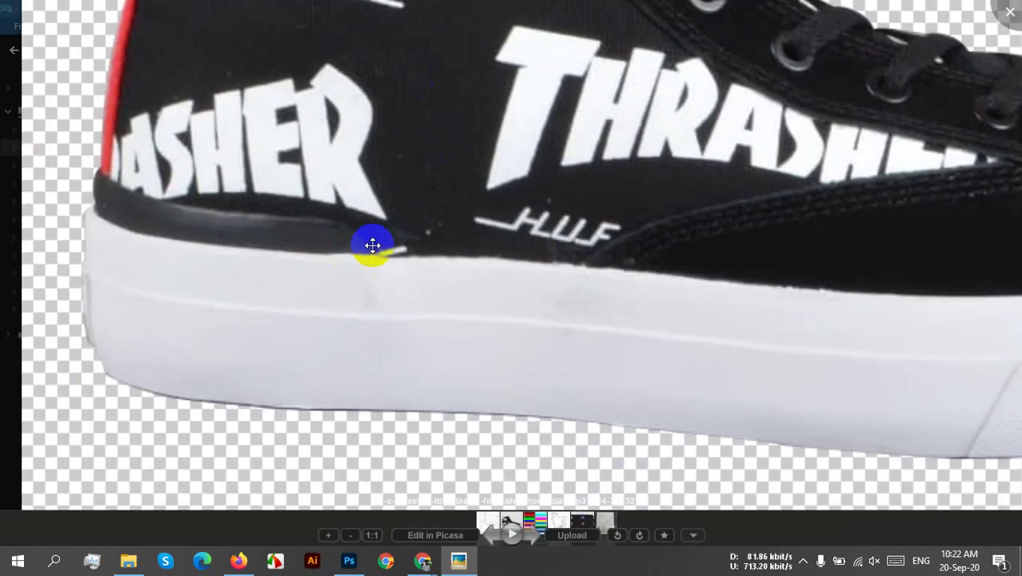
{"action": "left_click", "coordinate": [1010, 10]}
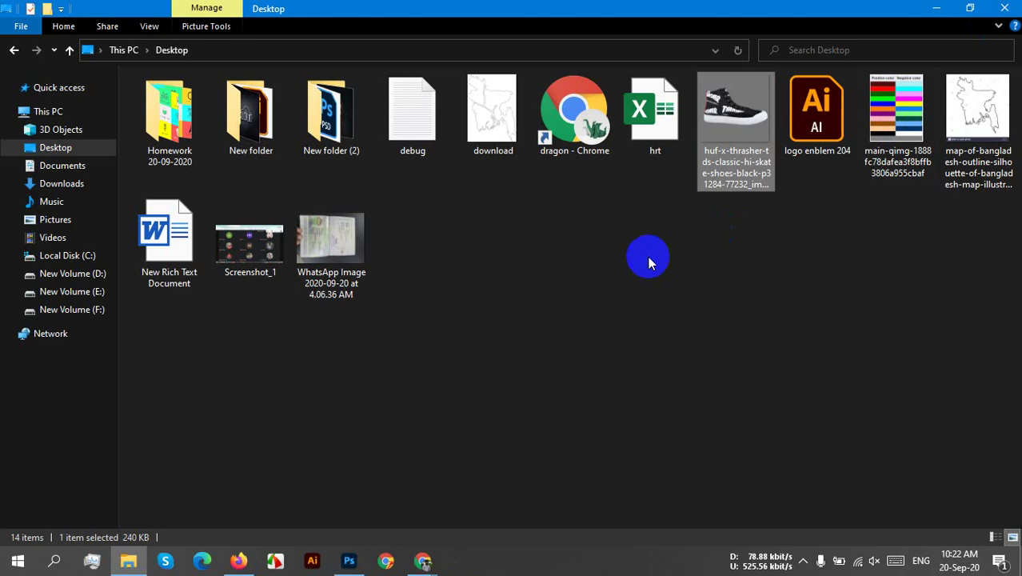
- Open the exported shoe image in Photoshop and check its Paths and Layers panels
{"action": "left_click_drag", "start_coordinate": [740, 120], "coordinate": [528, 42]}
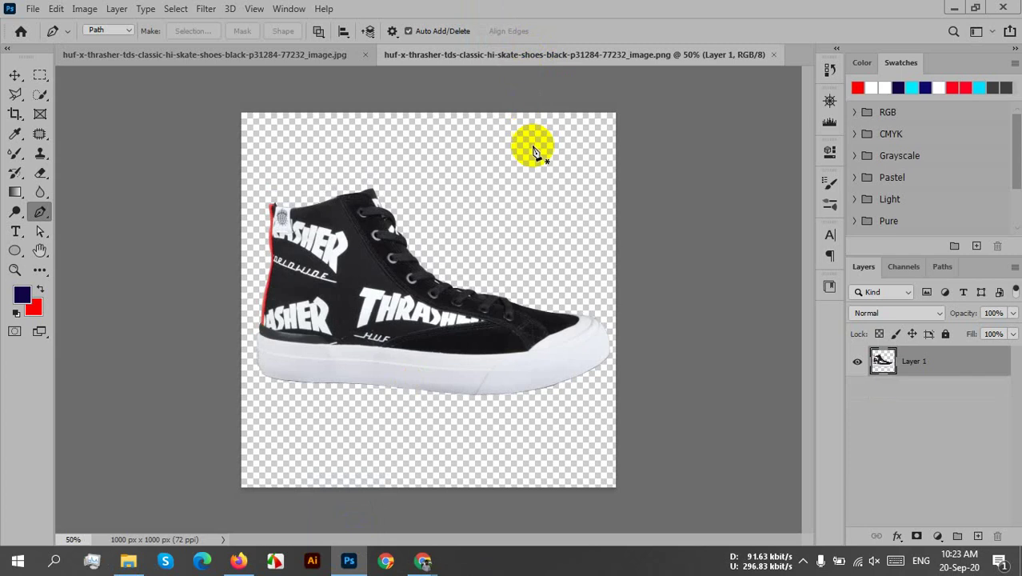
{"action": "left_click", "coordinate": [943, 266]}
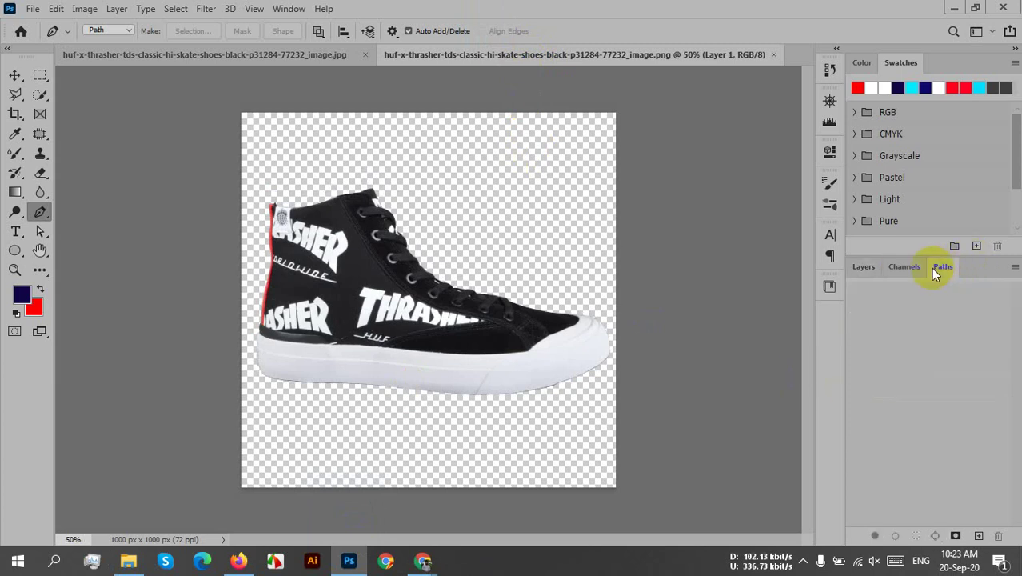
{"action": "left_click", "coordinate": [852, 269]}
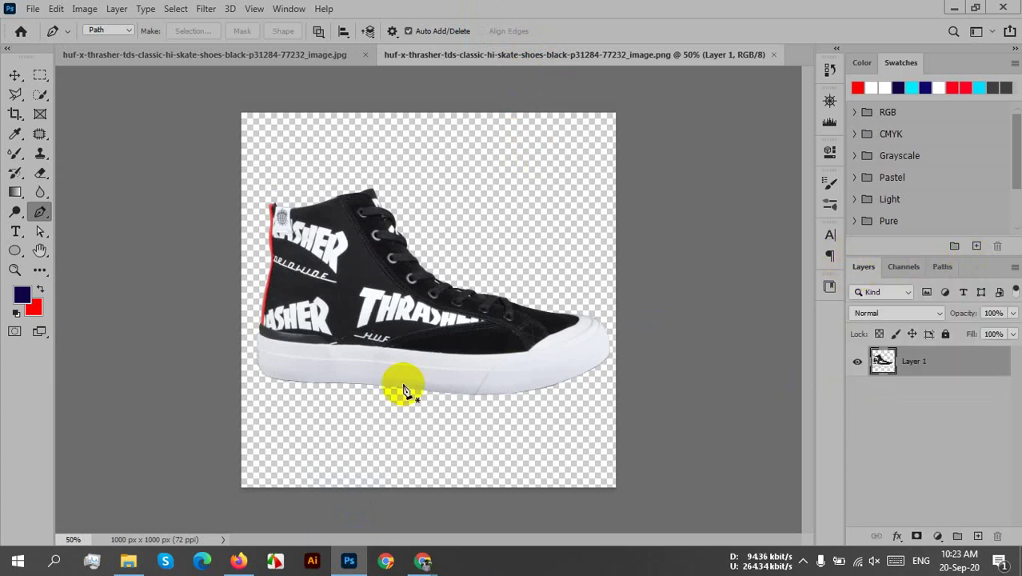
{"action": "left_click", "coordinate": [16, 75]}
{"action": "left_click", "coordinate": [429, 328]}
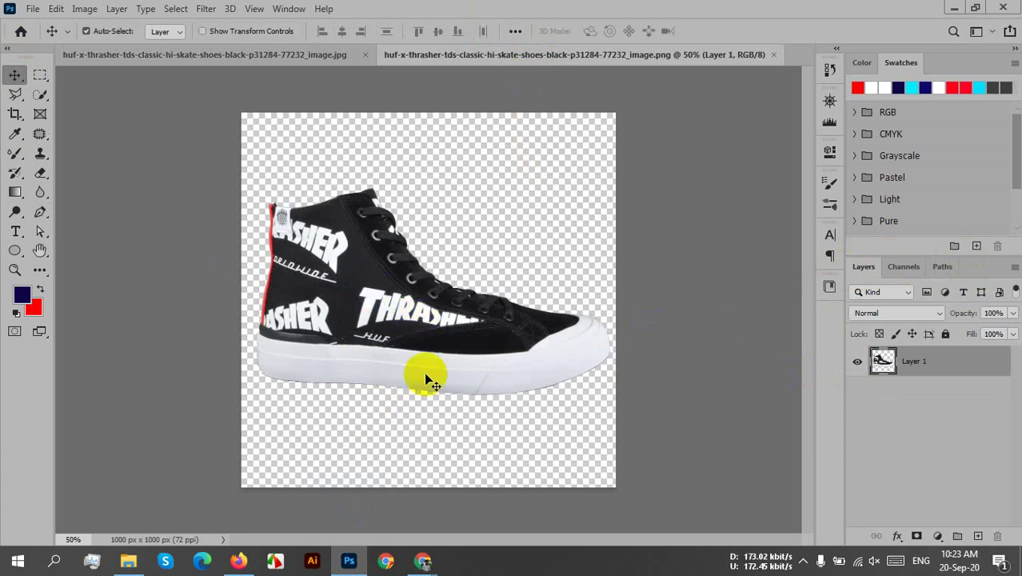
- Zoom in on the shoe's heel and back out, then return to the shoe JPG document
{"action": "left_click", "coordinate": [15, 269]}
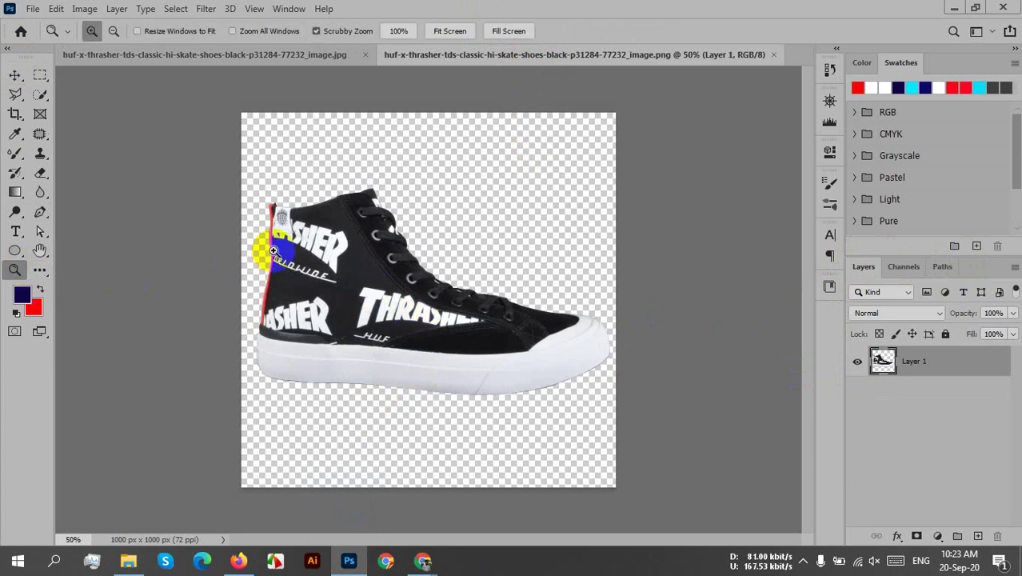
{"action": "left_click_drag", "start_coordinate": [268, 244], "coordinate": [379, 296]}
{"action": "left_click_drag", "start_coordinate": [468, 377], "coordinate": [508, 238]}
{"action": "left_click_drag", "start_coordinate": [475, 312], "coordinate": [446, 312]}
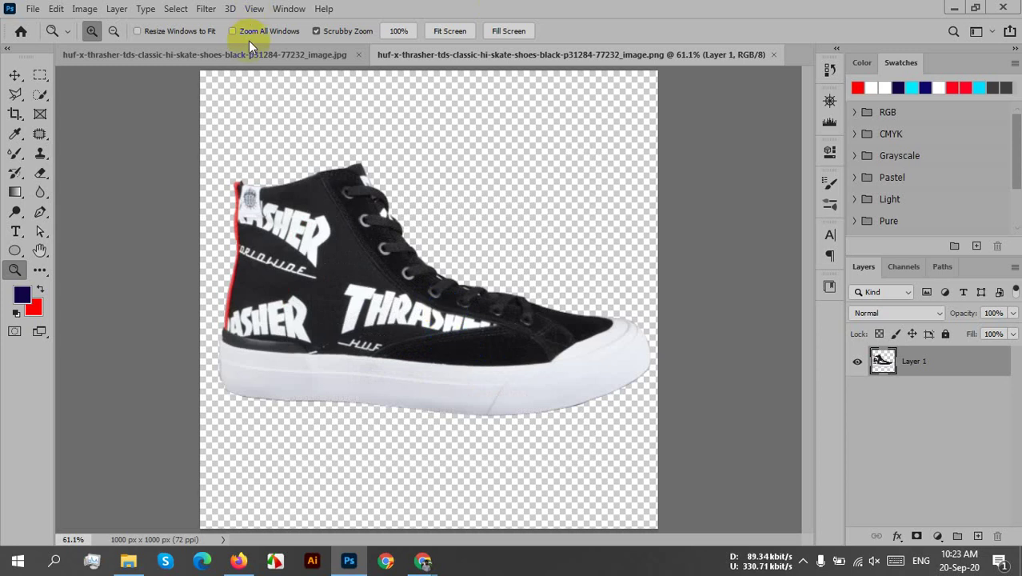
{"action": "left_click", "coordinate": [248, 54]}
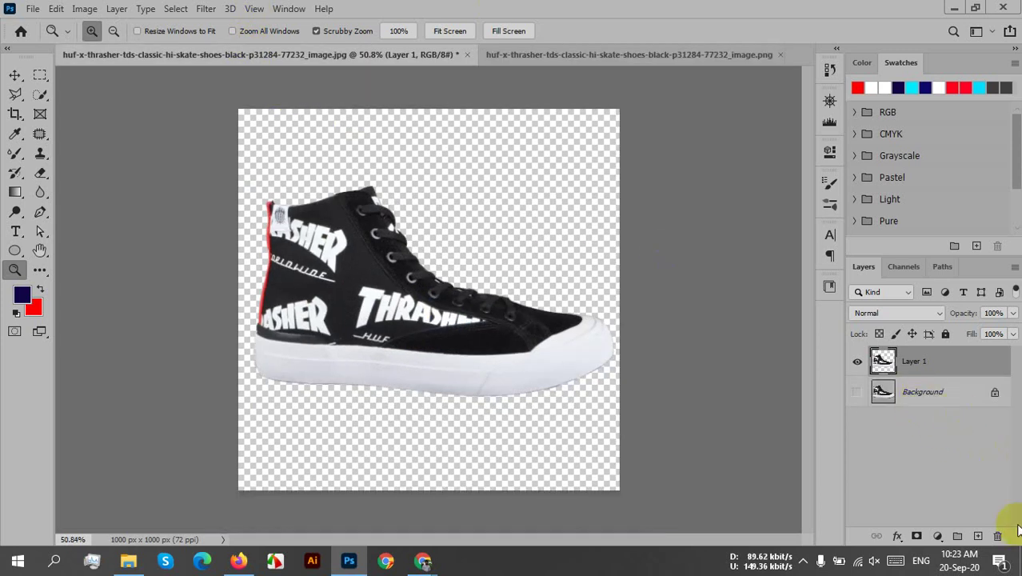
- Add a new layer above Background and fill it with White
{"action": "left_click", "coordinate": [956, 392]}
{"action": "left_click", "coordinate": [977, 536]}
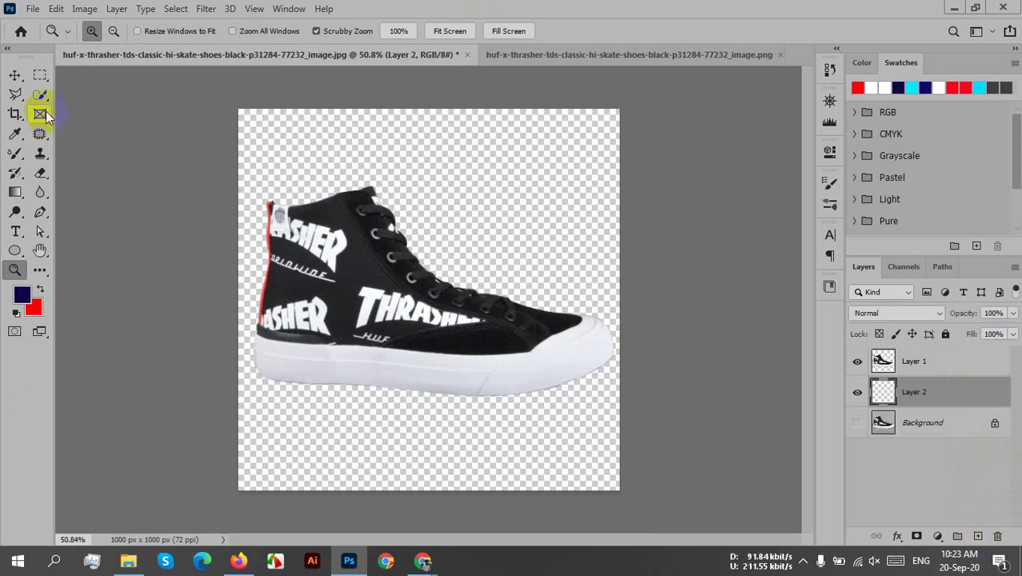
{"action": "left_click", "coordinate": [55, 9]}
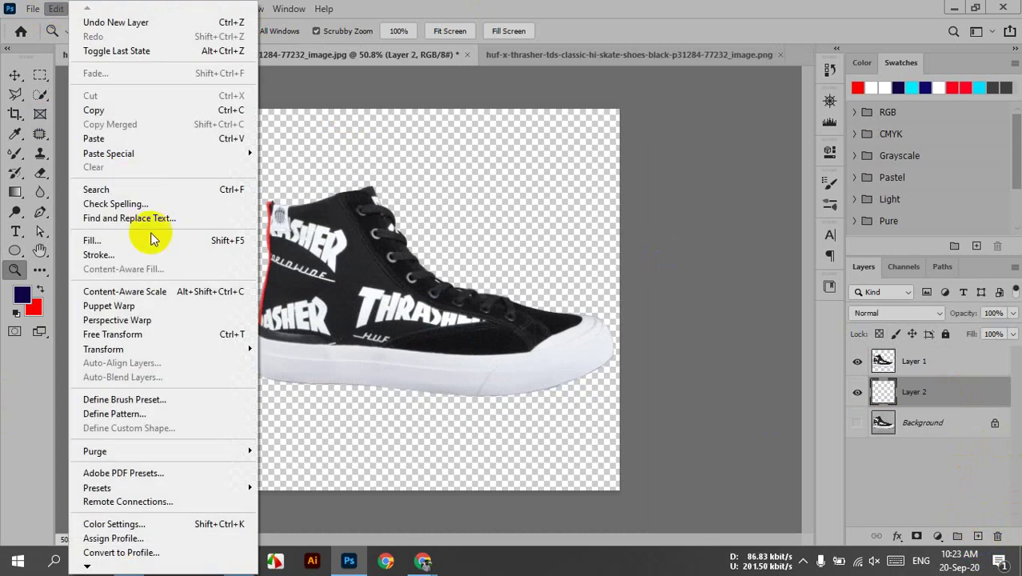
{"action": "left_click", "coordinate": [131, 242]}
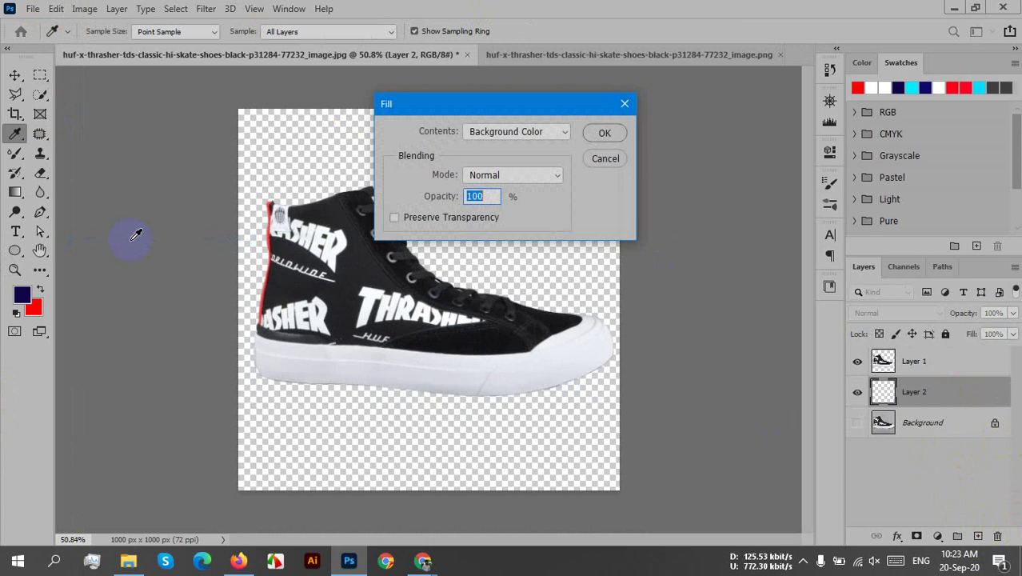
{"action": "left_click", "coordinate": [547, 132]}
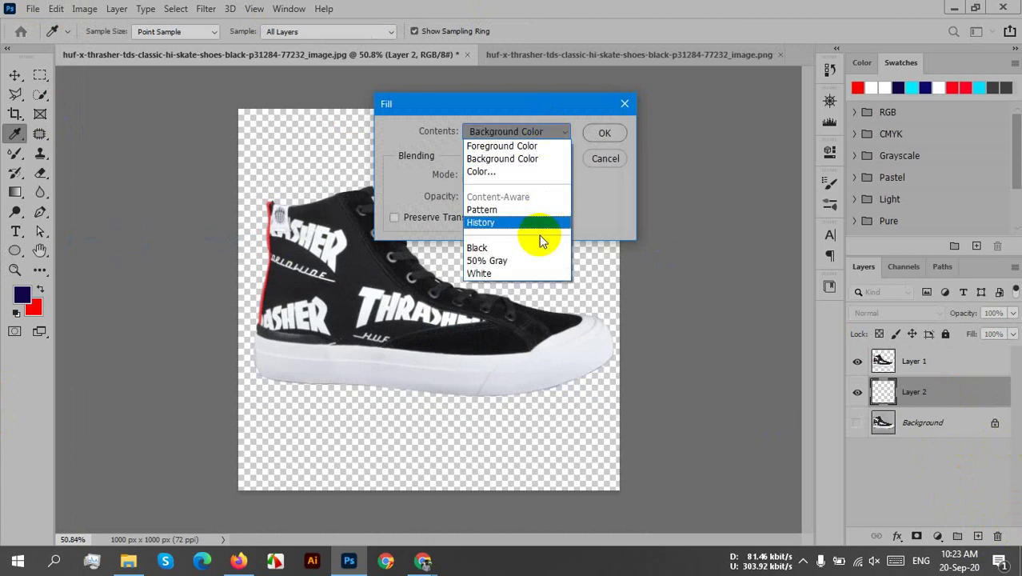
{"action": "left_click", "coordinate": [496, 272]}
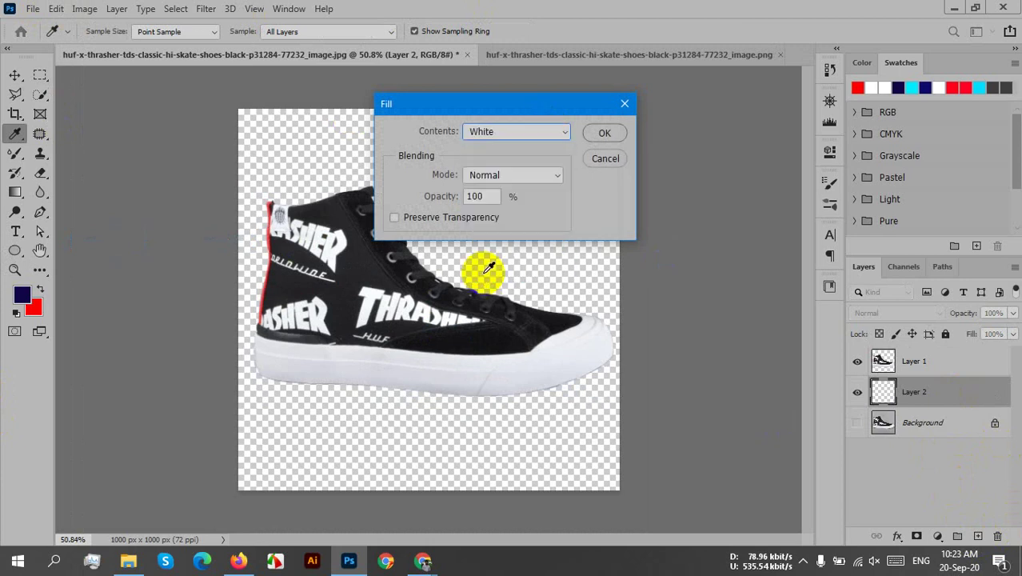
{"action": "left_click", "coordinate": [602, 135]}
{"action": "key", "text": "z"}
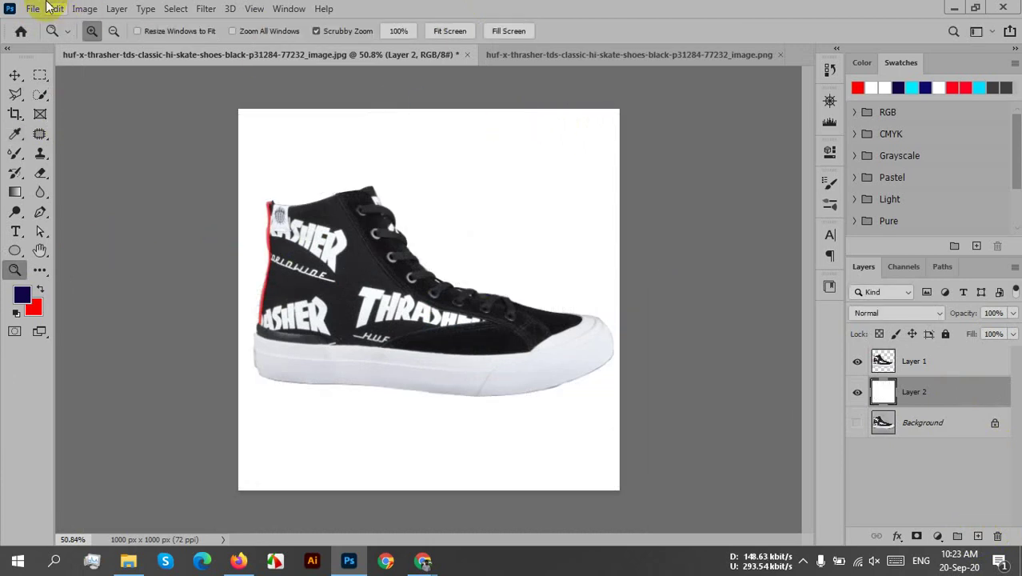
- Save the shoe document as a Photoshop (*.PSD) file on the Desktop, accepting the format options
{"action": "left_click", "coordinate": [32, 9]}
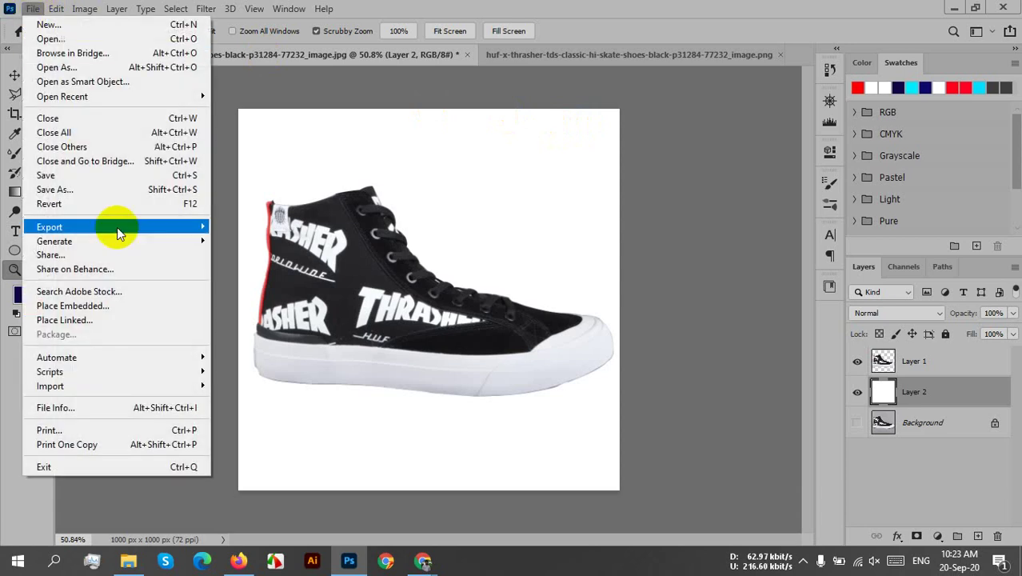
{"action": "left_click", "coordinate": [86, 189]}
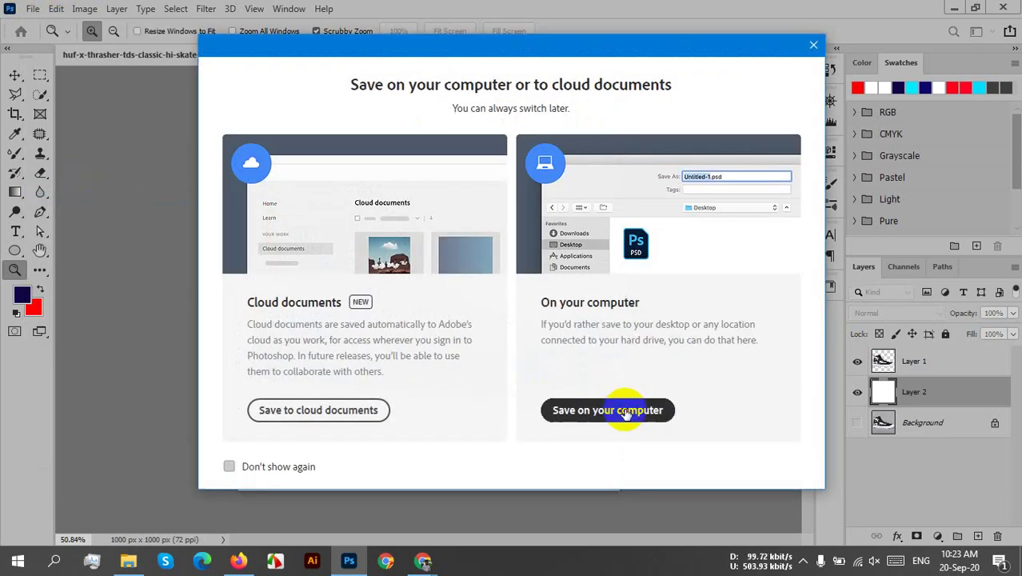
{"action": "left_click", "coordinate": [615, 410]}
{"action": "left_click", "coordinate": [152, 301]}
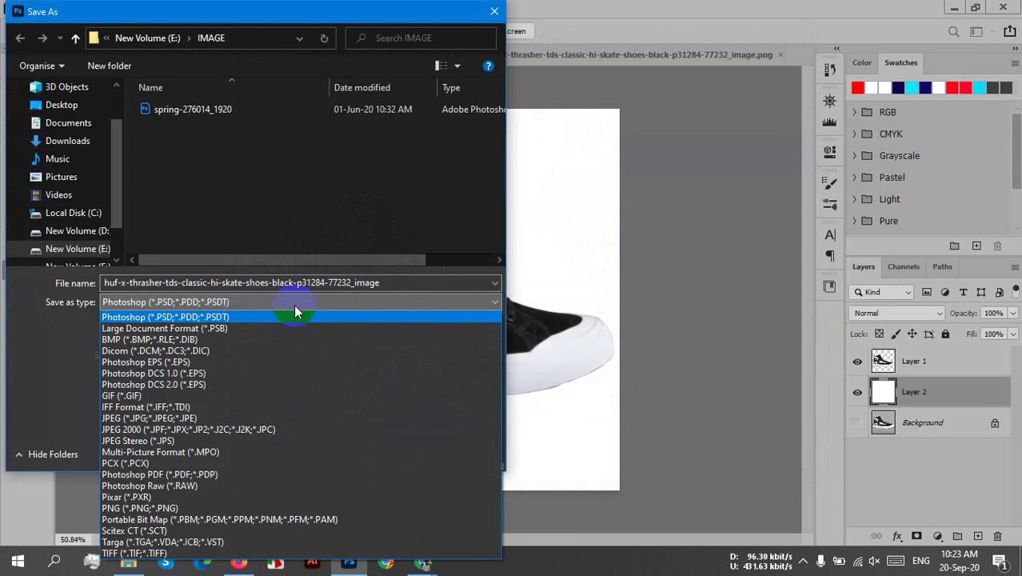
{"action": "left_click", "coordinate": [268, 318]}
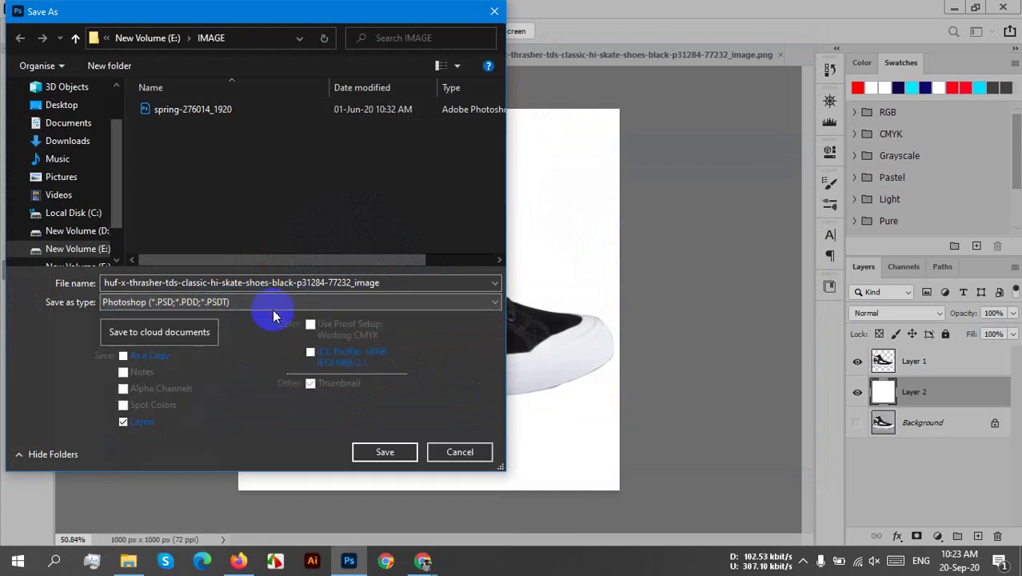
{"action": "left_click", "coordinate": [62, 104]}
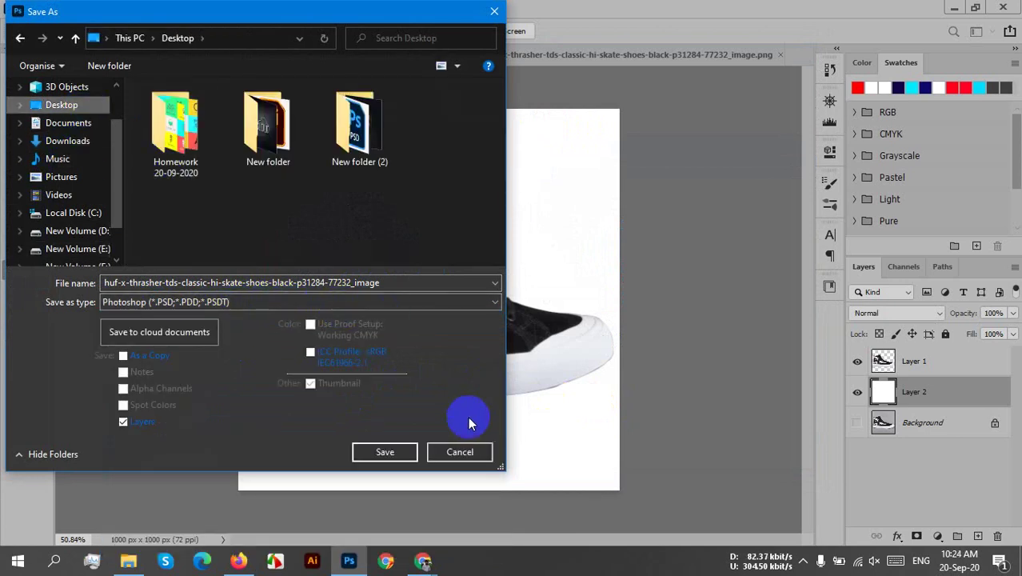
{"action": "left_click", "coordinate": [380, 453]}
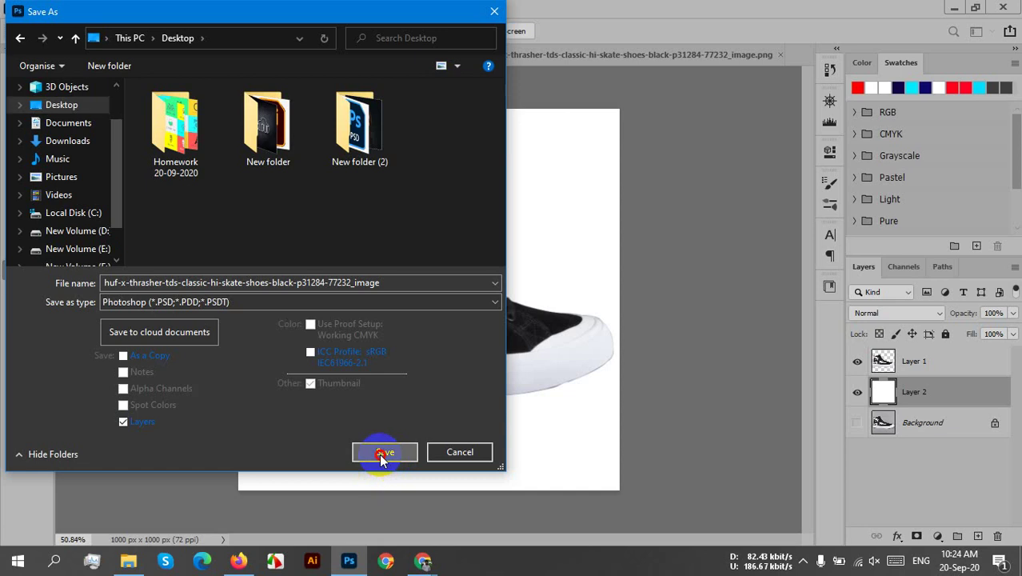
{"action": "left_click", "coordinate": [660, 147]}
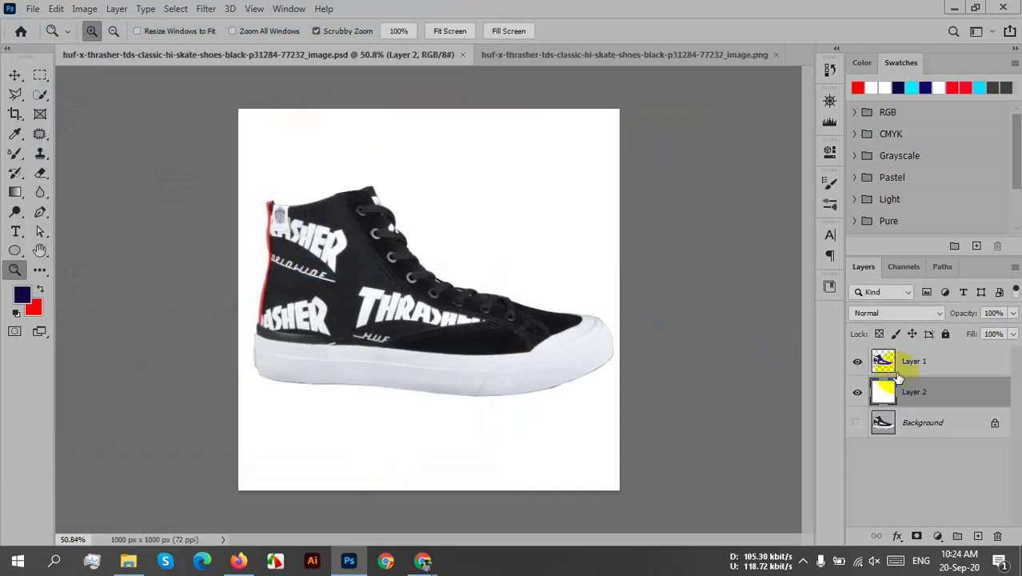
- Save a JPEG copy of the shoe to the Desktop at Quality 12 (Maximum)
{"action": "left_click", "coordinate": [32, 10]}
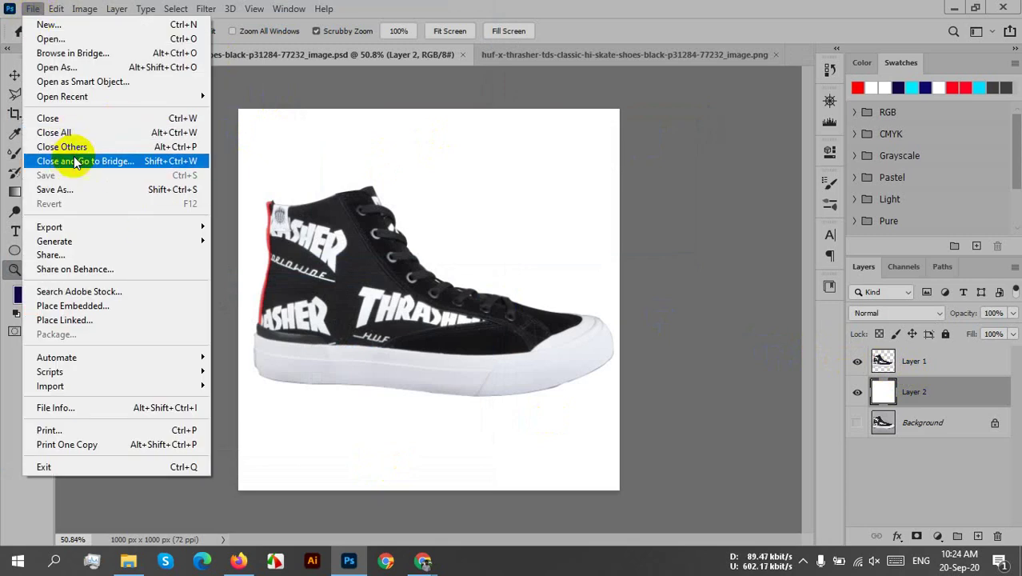
{"action": "left_click", "coordinate": [77, 190]}
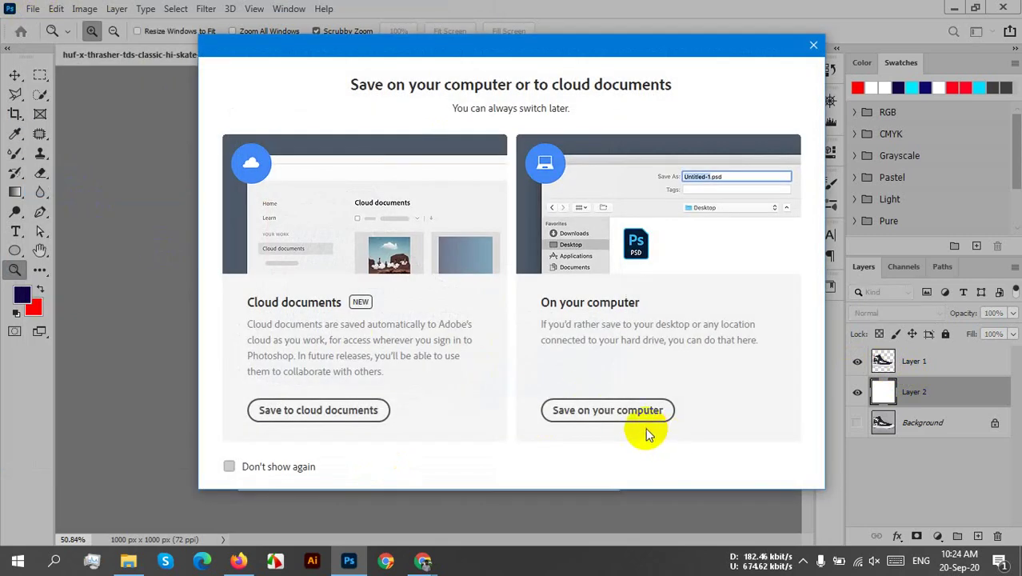
{"action": "left_click", "coordinate": [617, 412]}
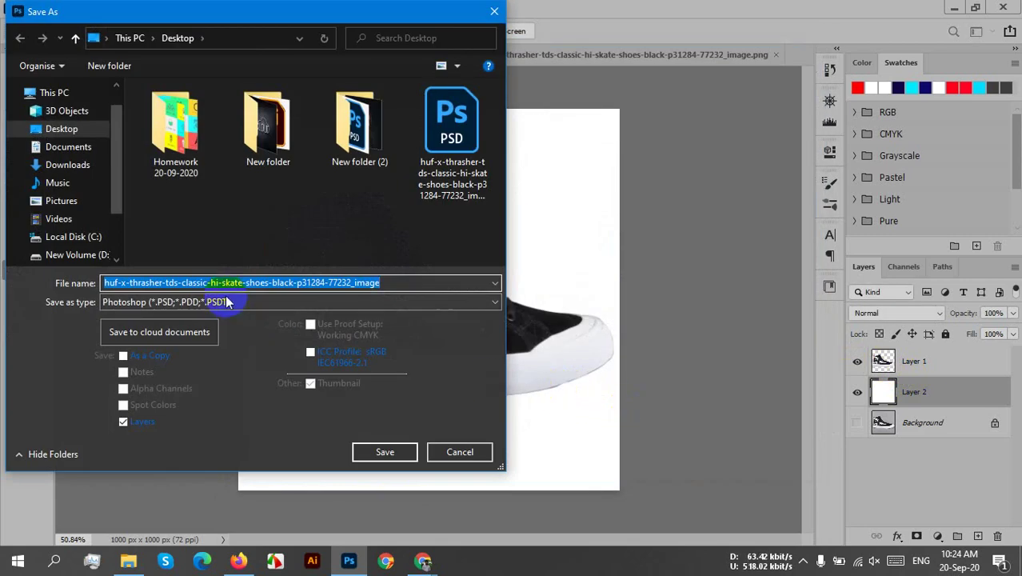
{"action": "left_click", "coordinate": [226, 301]}
{"action": "left_click", "coordinate": [144, 425]}
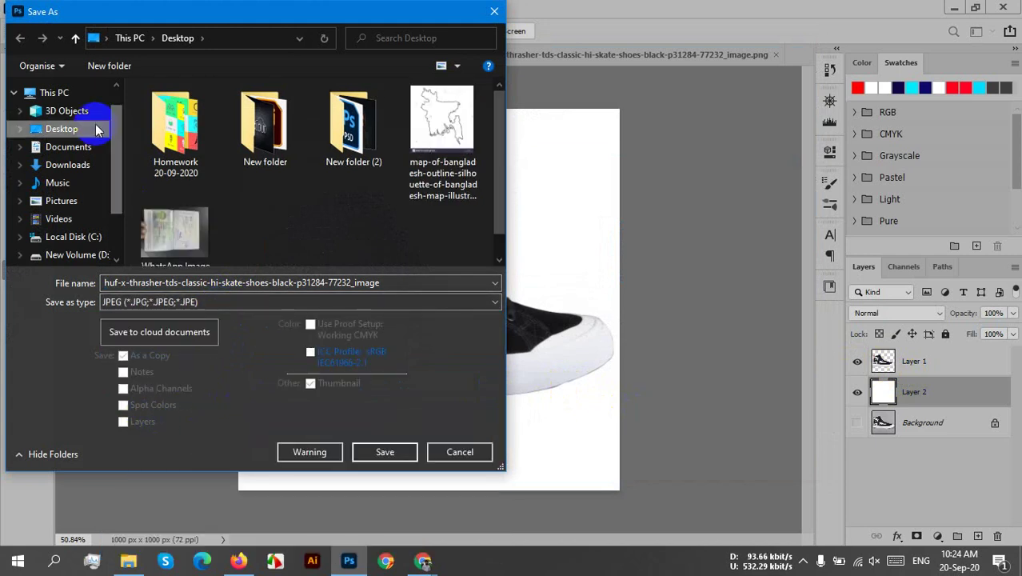
{"action": "left_click", "coordinate": [387, 457]}
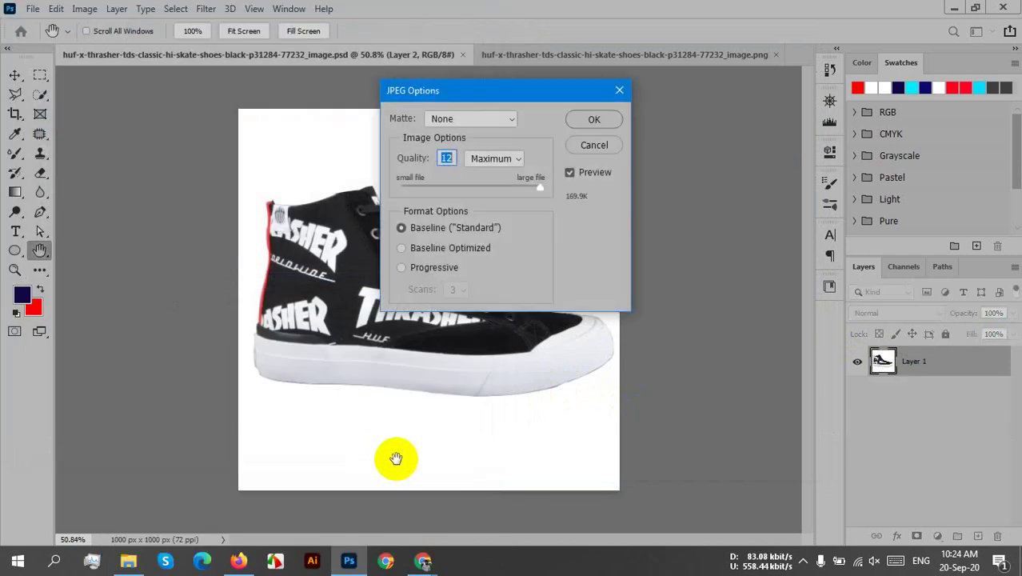
{"action": "left_click", "coordinate": [594, 120]}
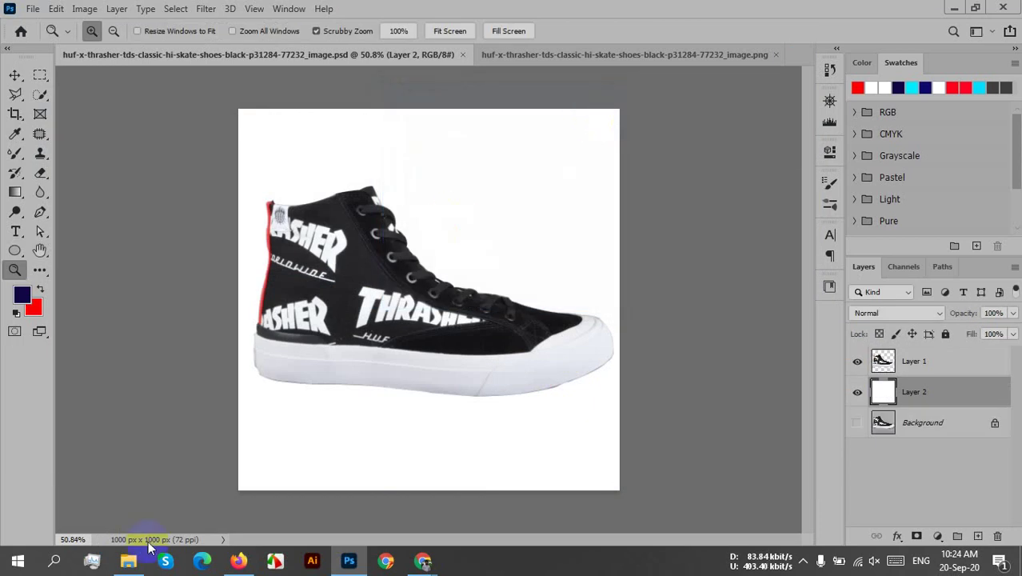
- Open the newly saved shoe JPEG from the Desktop folder in the photo viewer
{"action": "left_click", "coordinate": [128, 564]}
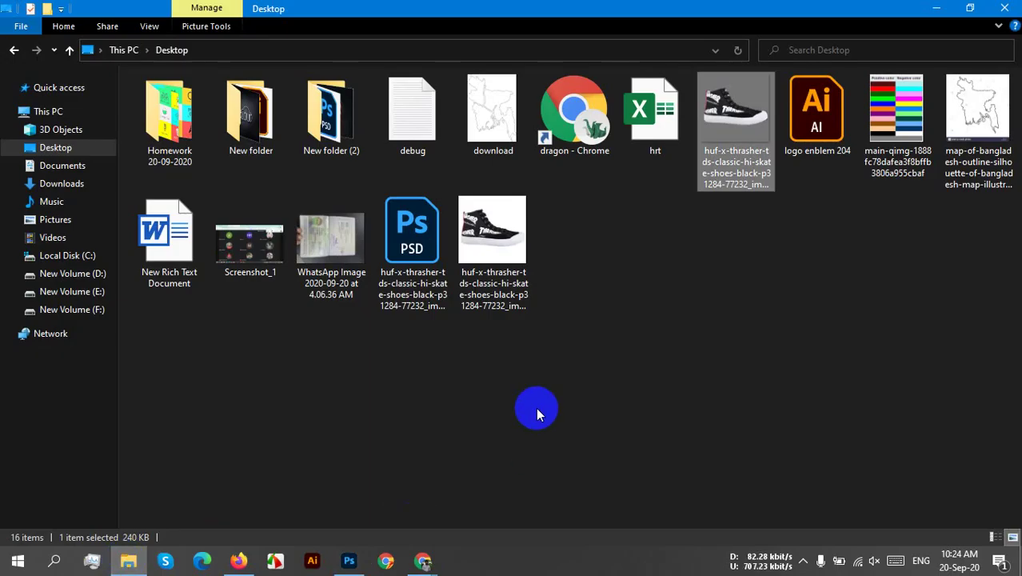
{"action": "left_click", "coordinate": [476, 256]}
{"action": "double_click", "coordinate": [477, 256]}
- Zoom in and out on the shoe photo, then close Picasa Photo Viewer
{"action": "scroll", "coordinate": [520, 440], "scroll_direction": "up", "scroll_amount": 5}
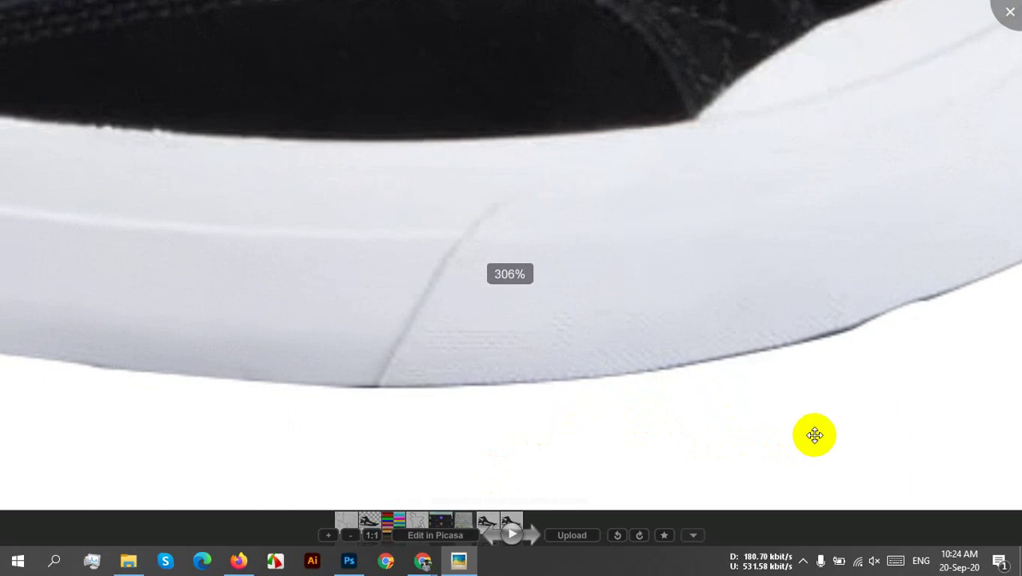
{"action": "scroll", "coordinate": [804, 438], "scroll_direction": "down", "scroll_amount": 4}
{"action": "scroll", "coordinate": [814, 434], "scroll_direction": "down", "scroll_amount": 1}
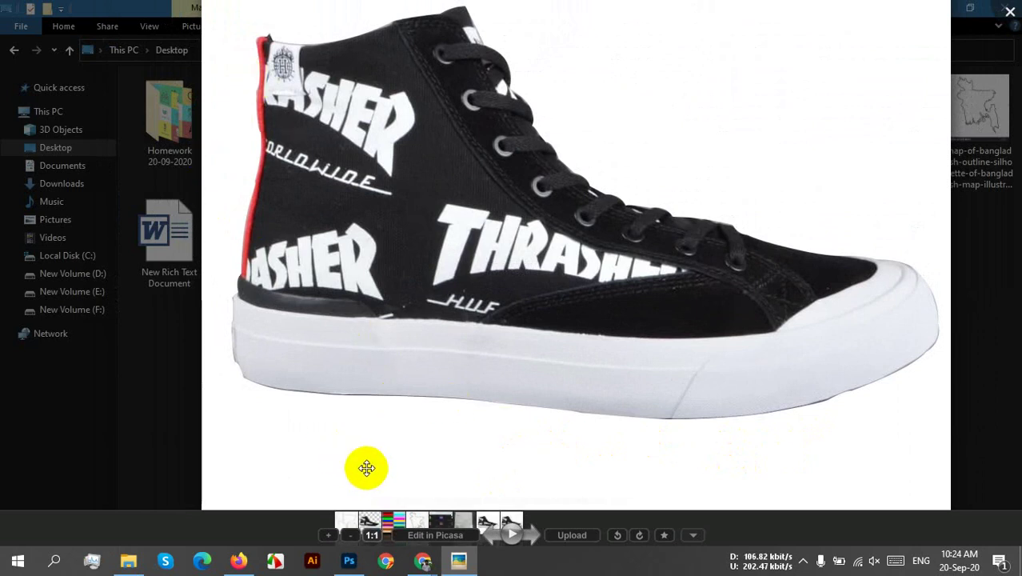
{"action": "scroll", "coordinate": [911, 331], "scroll_direction": "up", "scroll_amount": 6}
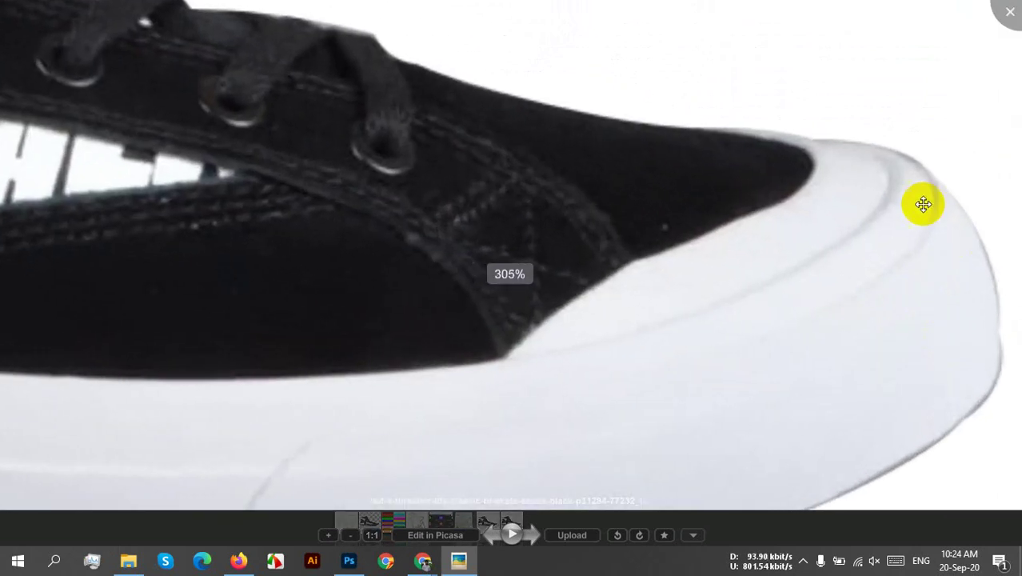
{"action": "scroll", "coordinate": [897, 382], "scroll_direction": "down", "scroll_amount": 3}
{"action": "scroll", "coordinate": [501, 336], "scroll_direction": "down", "scroll_amount": 4}
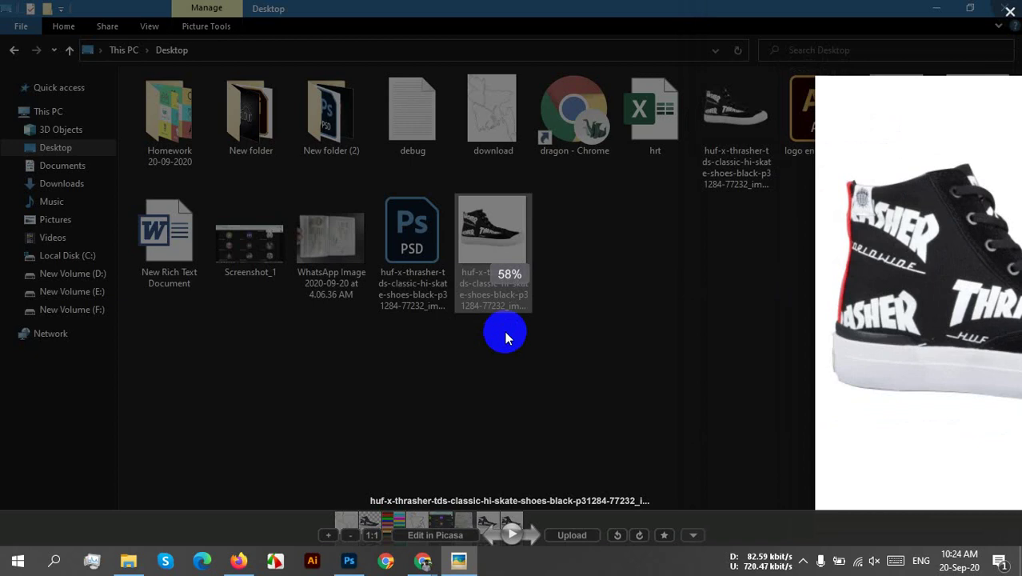
{"action": "left_click", "coordinate": [996, 16]}
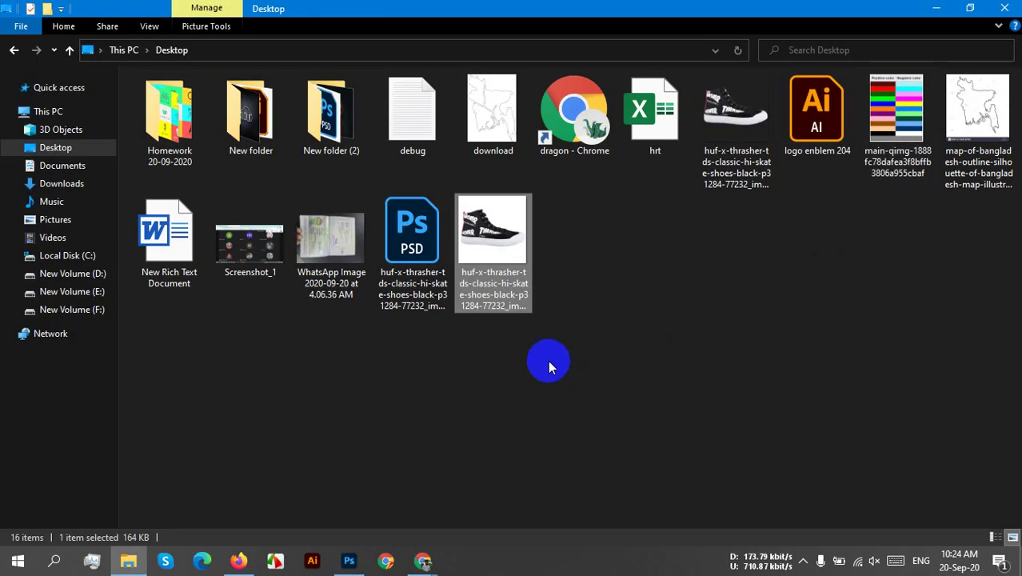
- Close both shoe document tabs and reopen the shoe PSD by dragging it onto Photoshop
{"action": "left_click", "coordinate": [350, 560]}
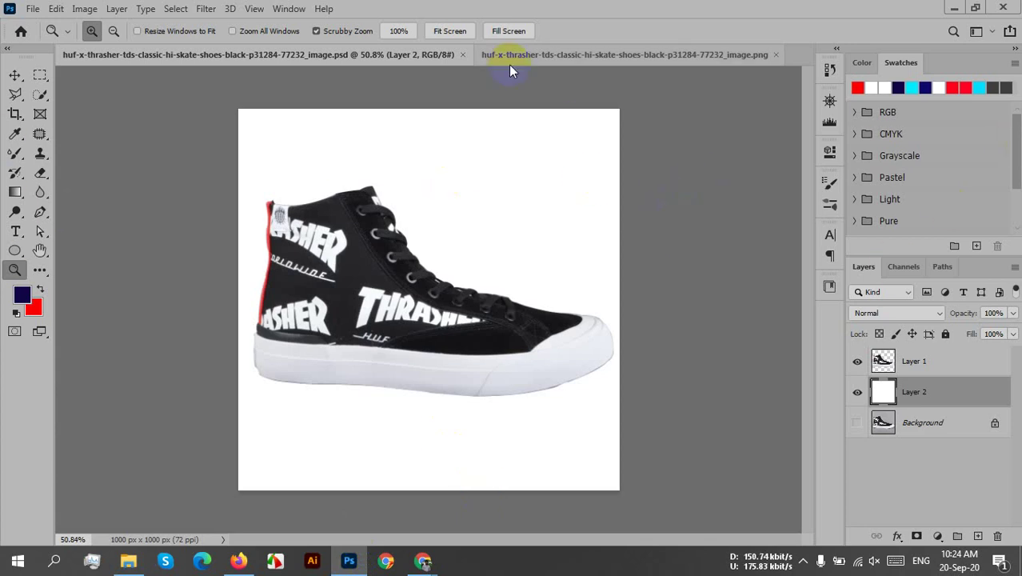
{"action": "left_click", "coordinate": [462, 55]}
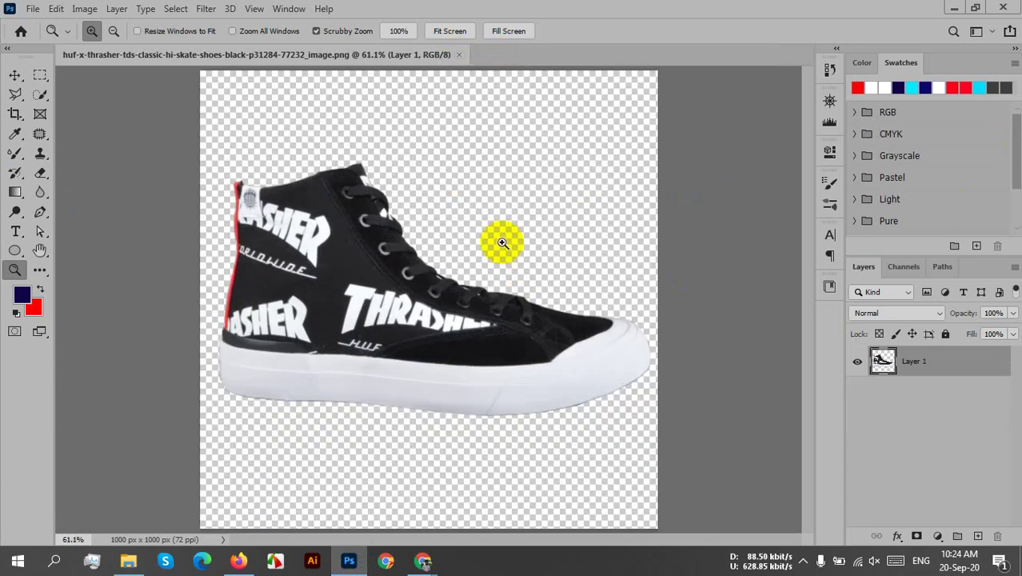
{"action": "left_click", "coordinate": [458, 55]}
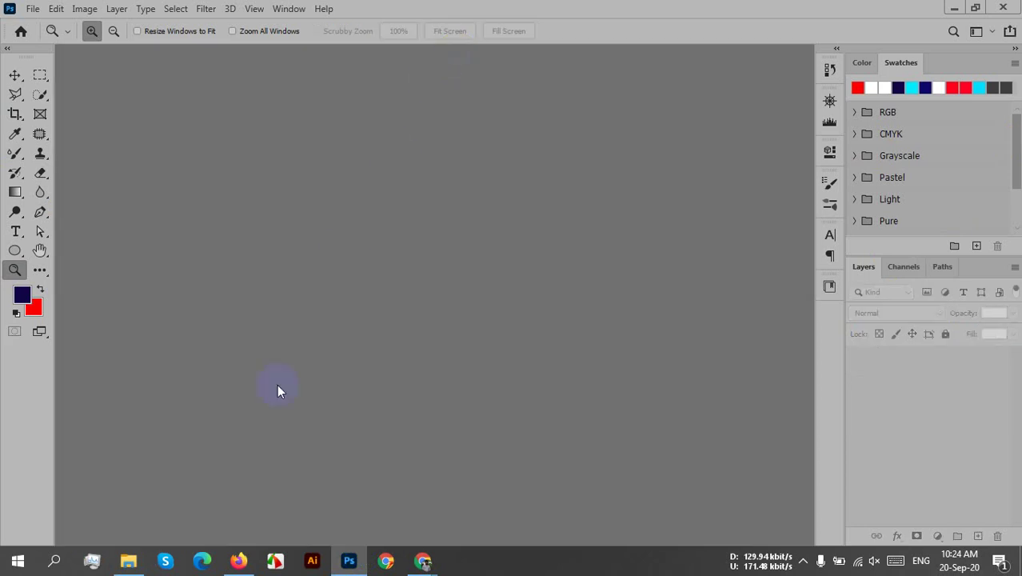
{"action": "left_click", "coordinate": [128, 561]}
{"action": "left_click_drag", "start_coordinate": [416, 270], "coordinate": [456, 311]}
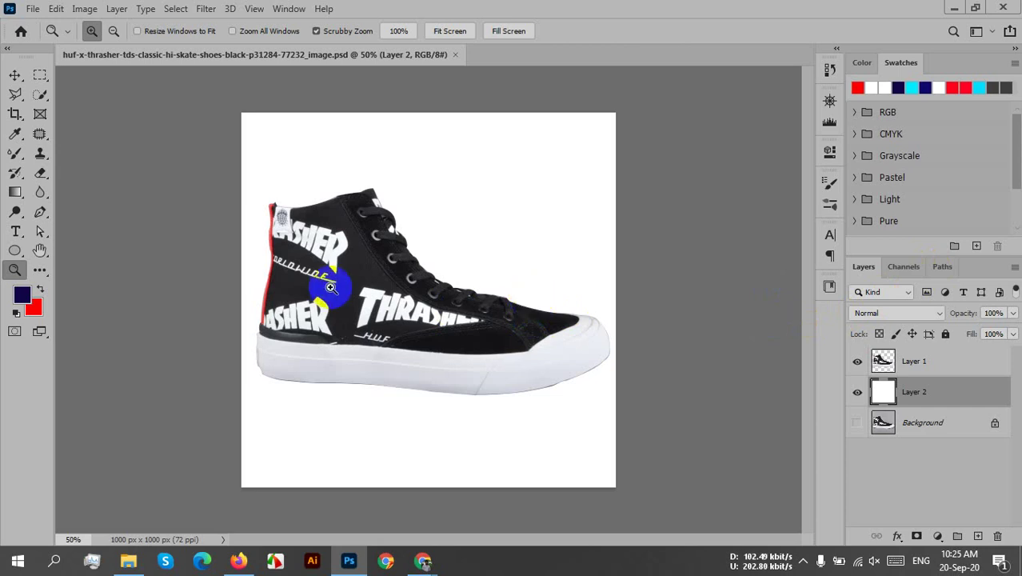
- Zoom in twice on the shoe's toe and show the Paths panel
{"action": "left_click", "coordinate": [488, 314]}
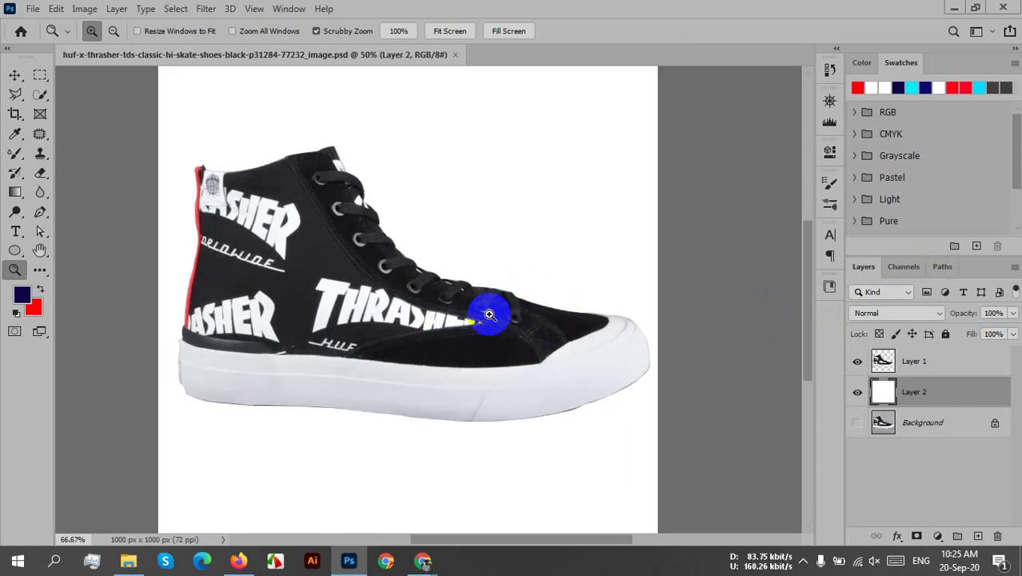
{"action": "left_click", "coordinate": [579, 325]}
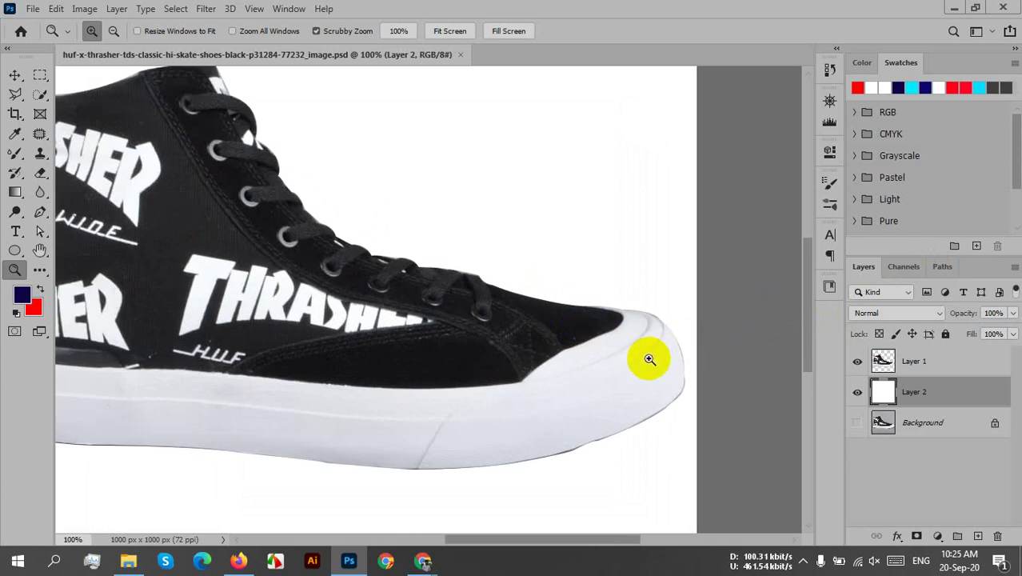
{"action": "left_click", "coordinate": [943, 268]}
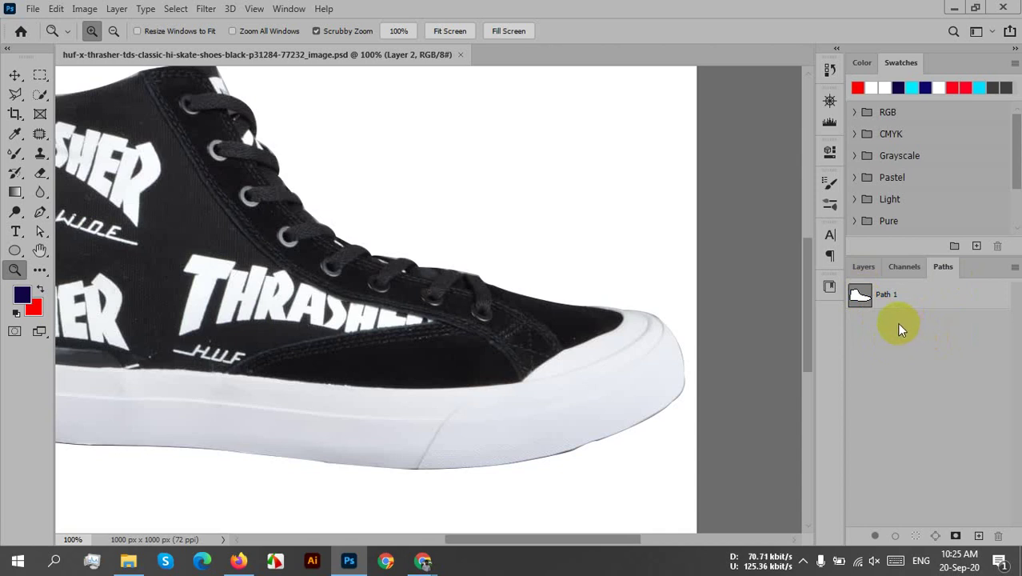
- Load Path 1 as a selection around the shoe and make a work path from it
{"action": "left_click", "coordinate": [868, 296]}
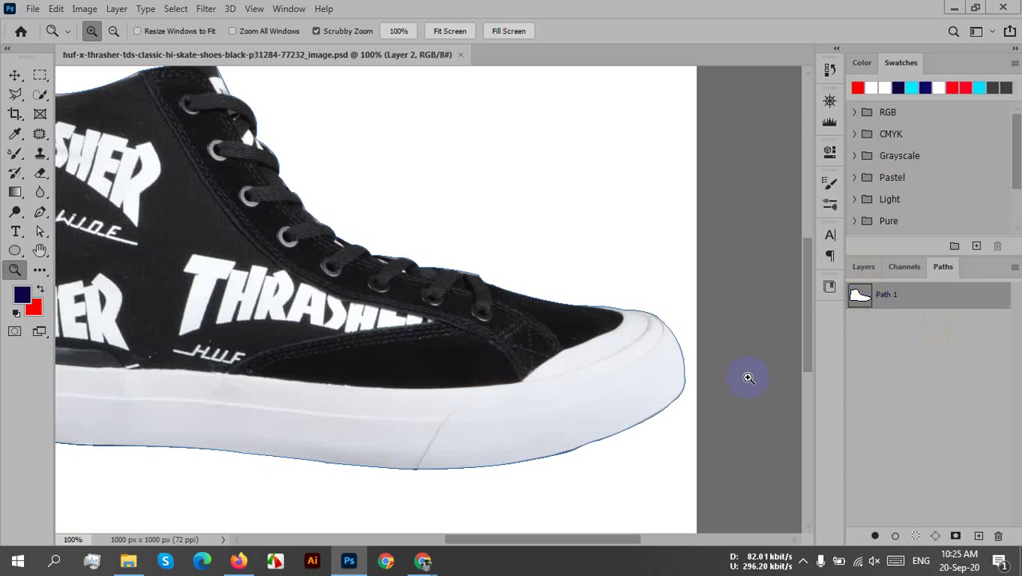
{"action": "left_click", "coordinate": [680, 394]}
{"action": "left_click", "coordinate": [676, 352]}
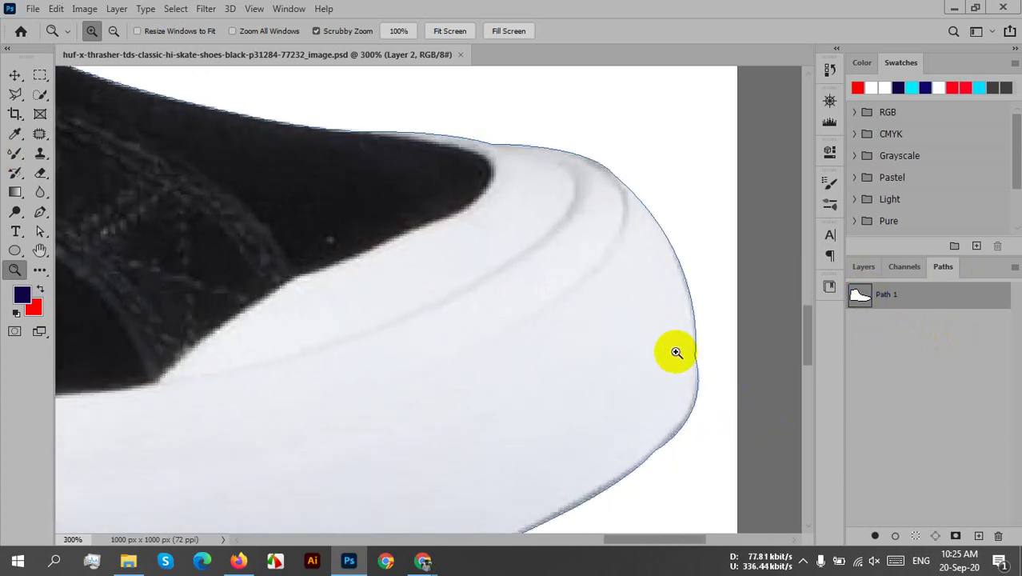
{"action": "left_click", "coordinate": [676, 352]}
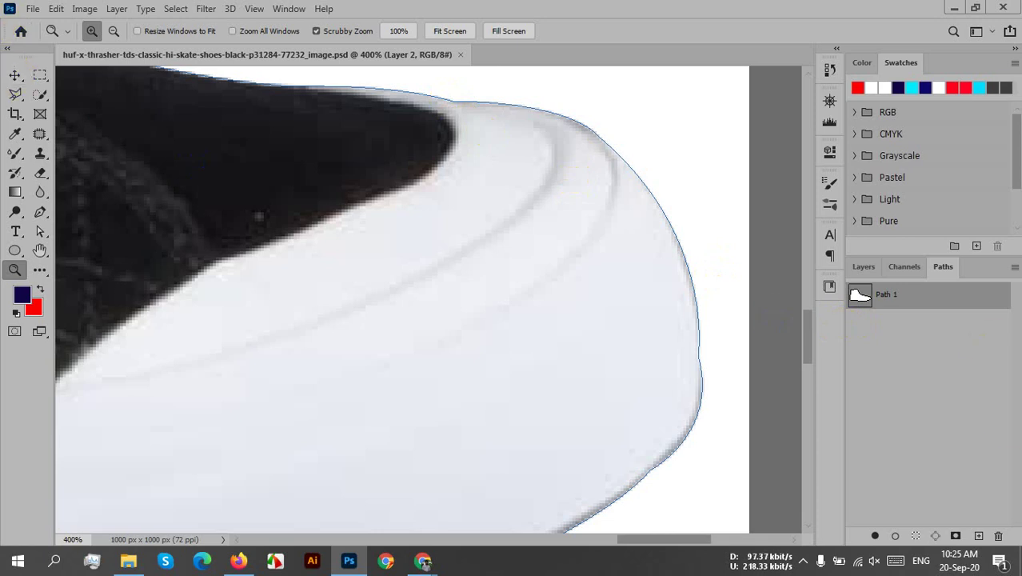
{"action": "left_click", "coordinate": [917, 539]}
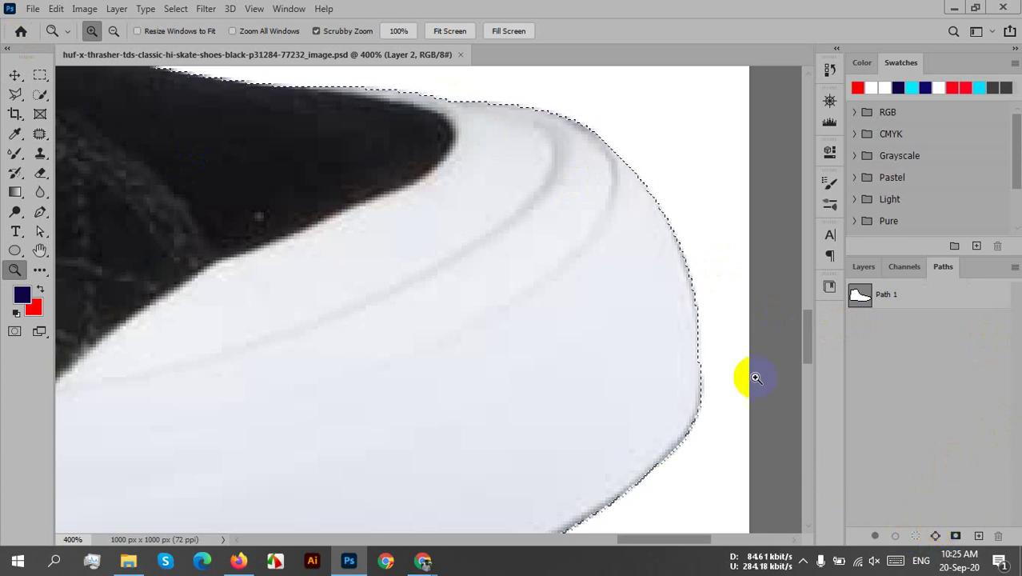
{"action": "left_click", "coordinate": [934, 534]}
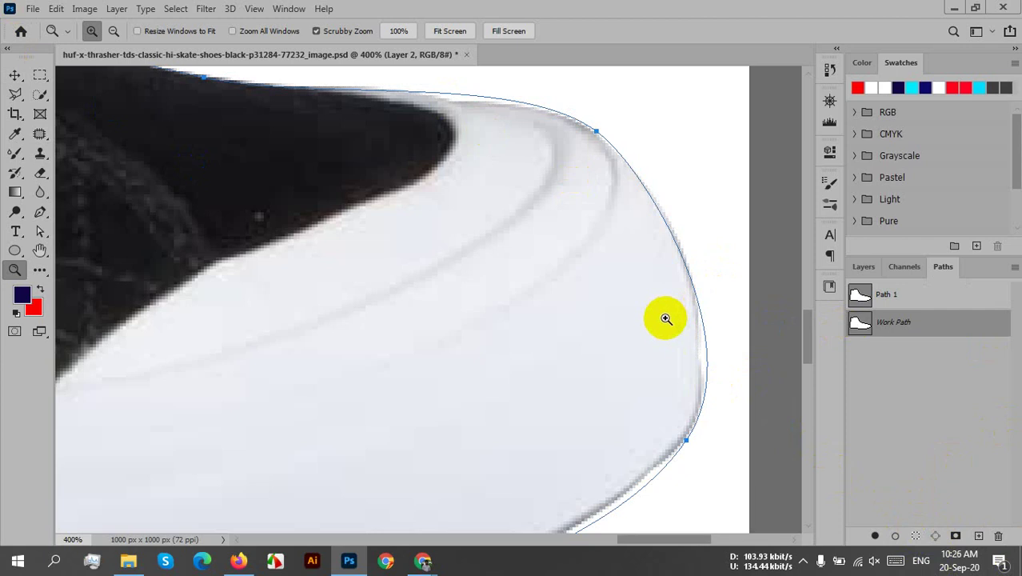
- Zoom out to the whole shoe and delete the temporary Work Path
{"action": "left_click", "coordinate": [655, 276], "text": "alt"}
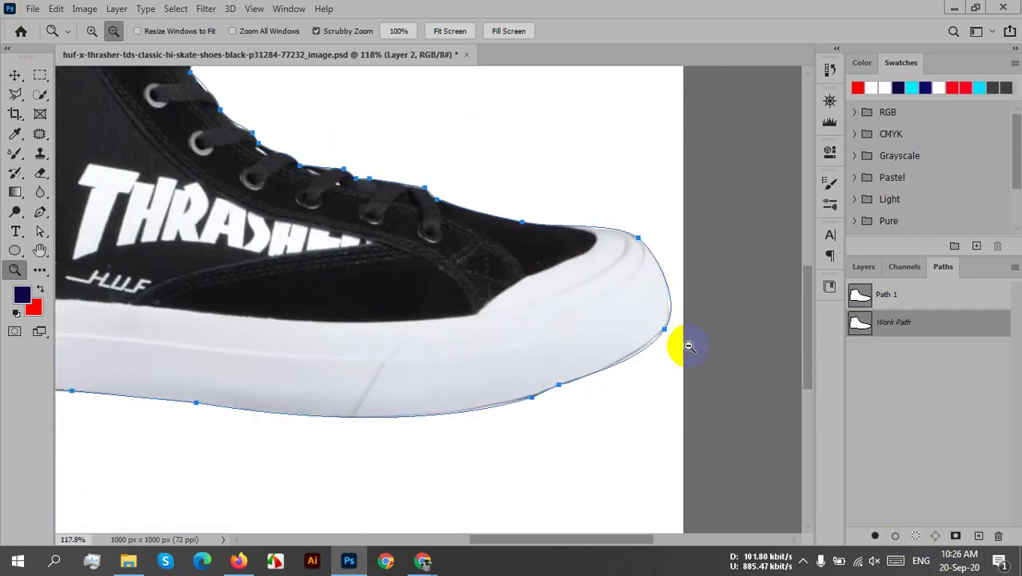
{"action": "left_click", "coordinate": [570, 285], "text": "alt"}
{"action": "left_click", "coordinate": [474, 274], "text": "alt"}
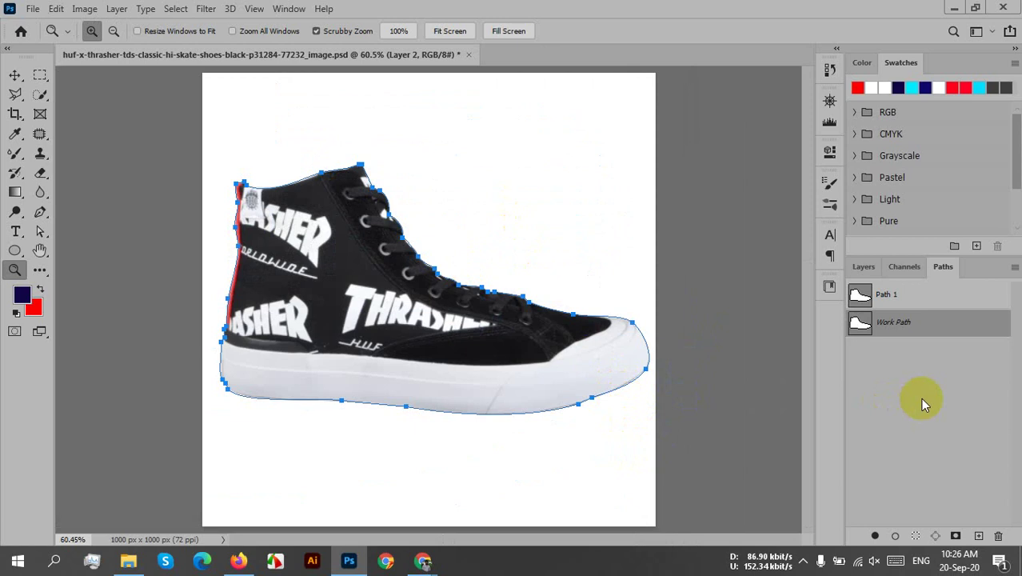
{"action": "left_click_drag", "start_coordinate": [917, 331], "coordinate": [998, 535]}
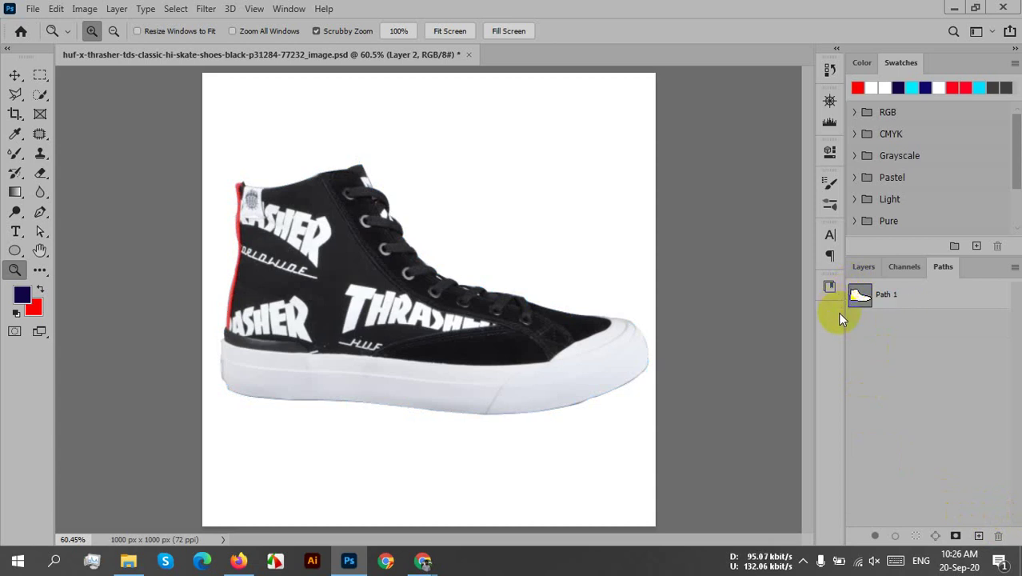
- Load Path 1 as a selection around the shoe and return to the Layers panel
{"action": "double_click", "coordinate": [882, 303]}
{"action": "left_click", "coordinate": [861, 301], "text": "ctrl"}
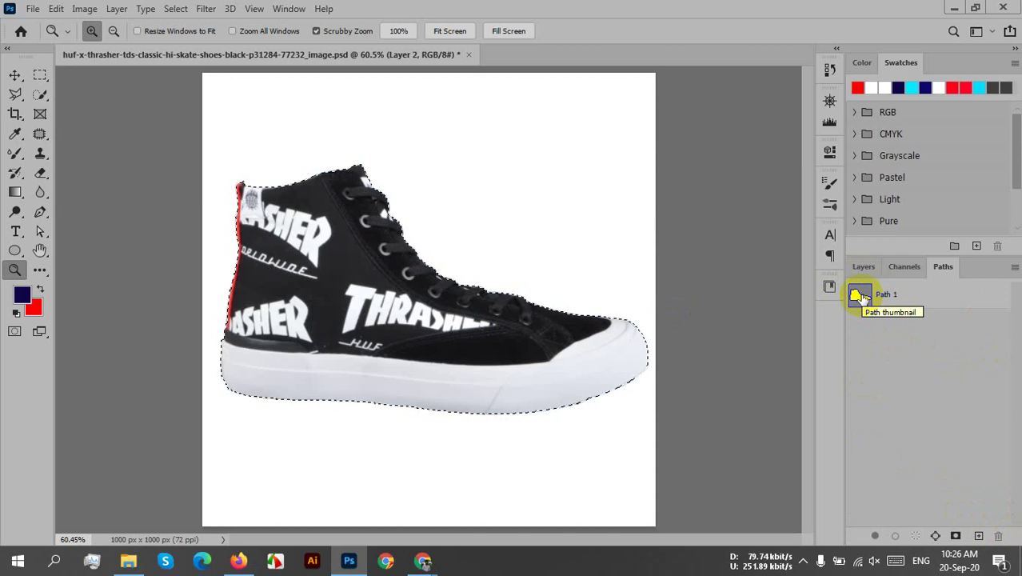
{"action": "left_click", "coordinate": [874, 266]}
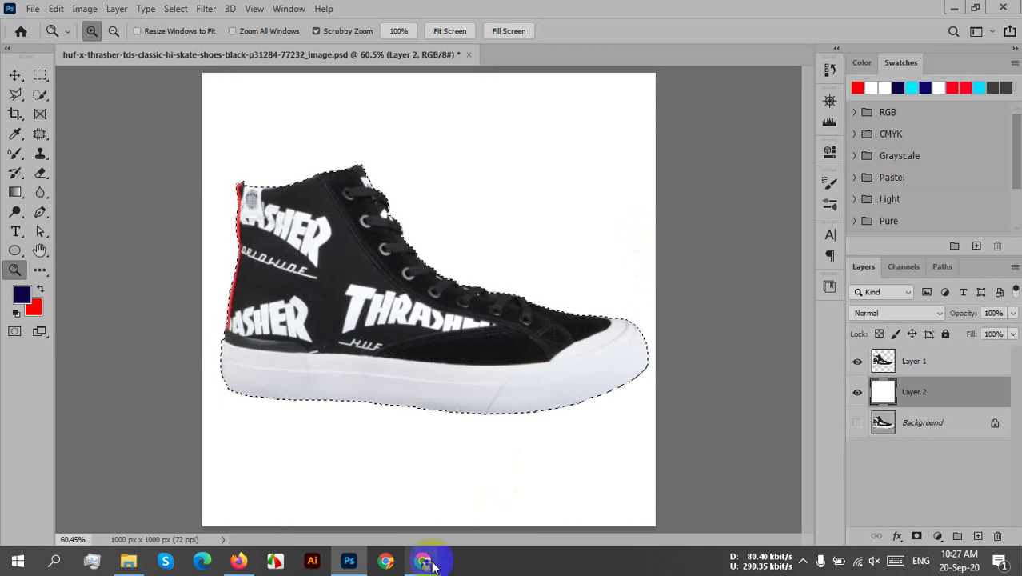
{"action": "mouse_move", "coordinate": [423, 560]}
{"action": "left_click", "coordinate": [406, 513]}
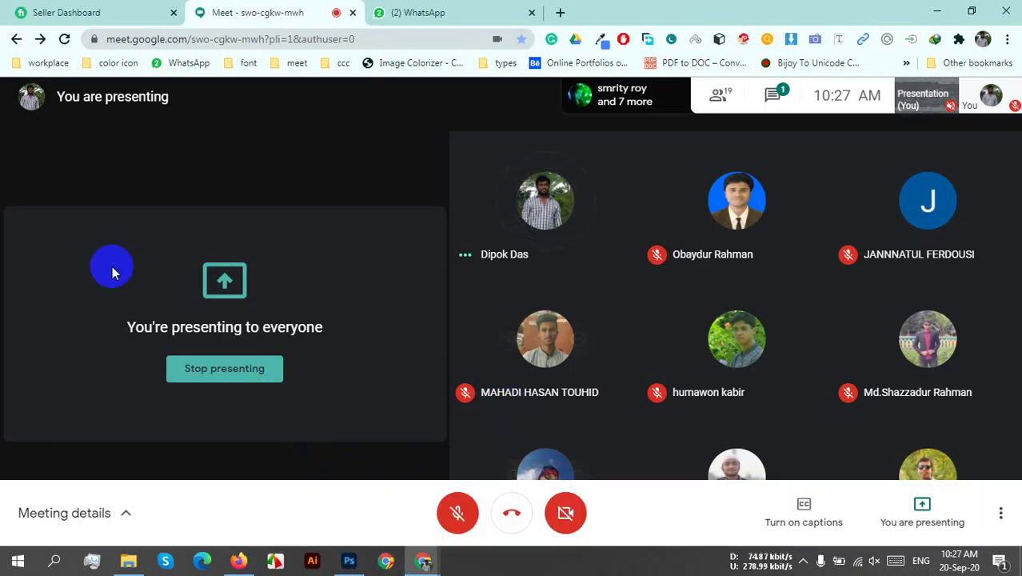
{"action": "mouse_move", "coordinate": [646, 254]}
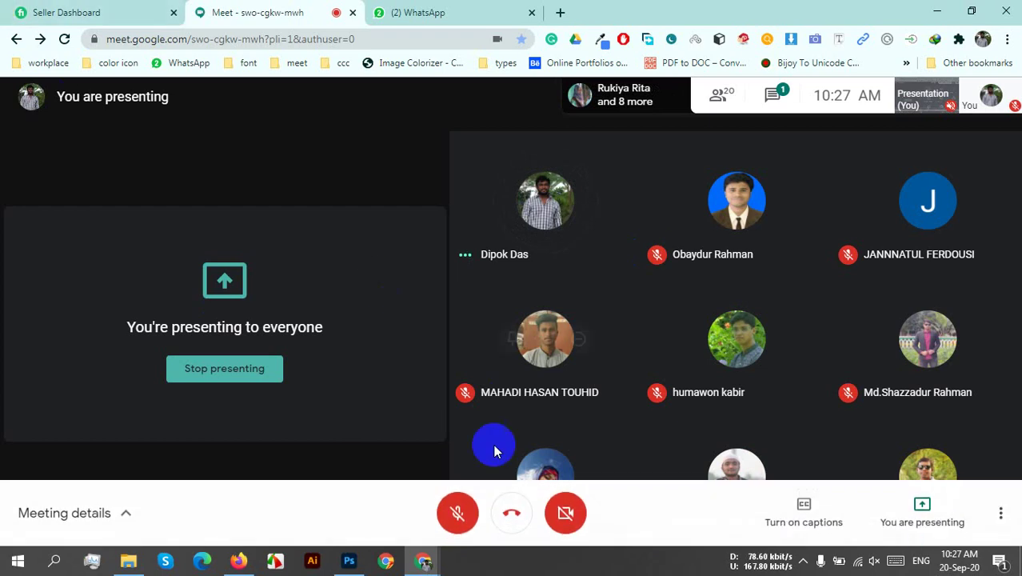
{"action": "left_click", "coordinate": [349, 560]}
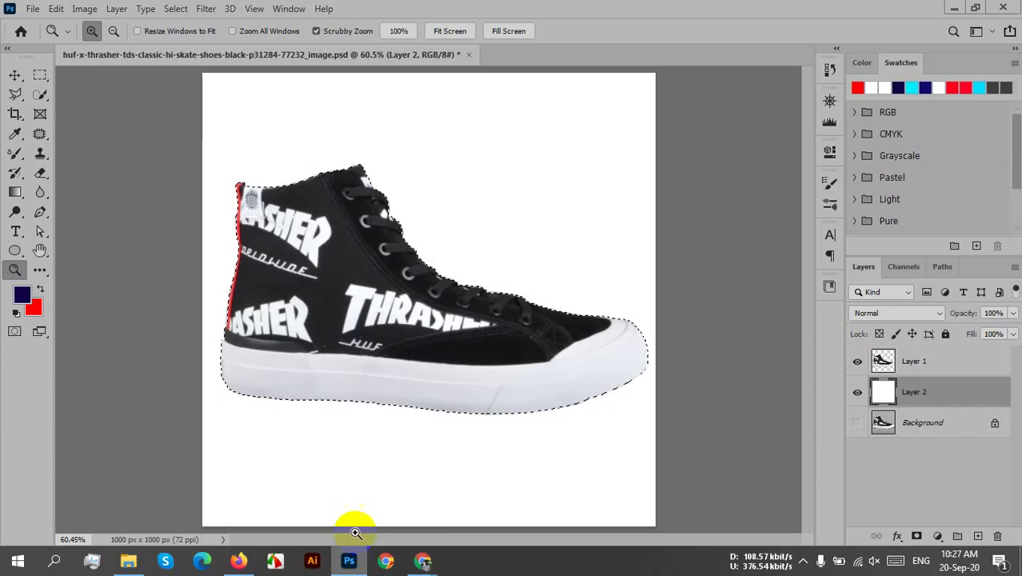
- Close the shoe PSD, choosing No to discard unsaved changes
{"action": "left_click", "coordinate": [469, 54]}
{"action": "left_click", "coordinate": [507, 216]}
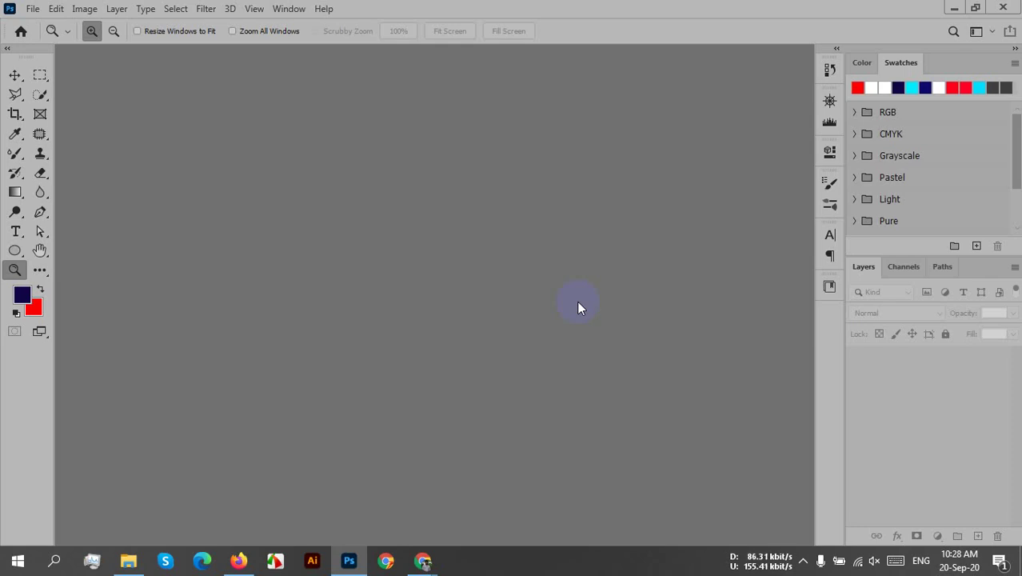
- Start a new document with its size measured in inches
{"action": "left_click", "coordinate": [33, 9]}
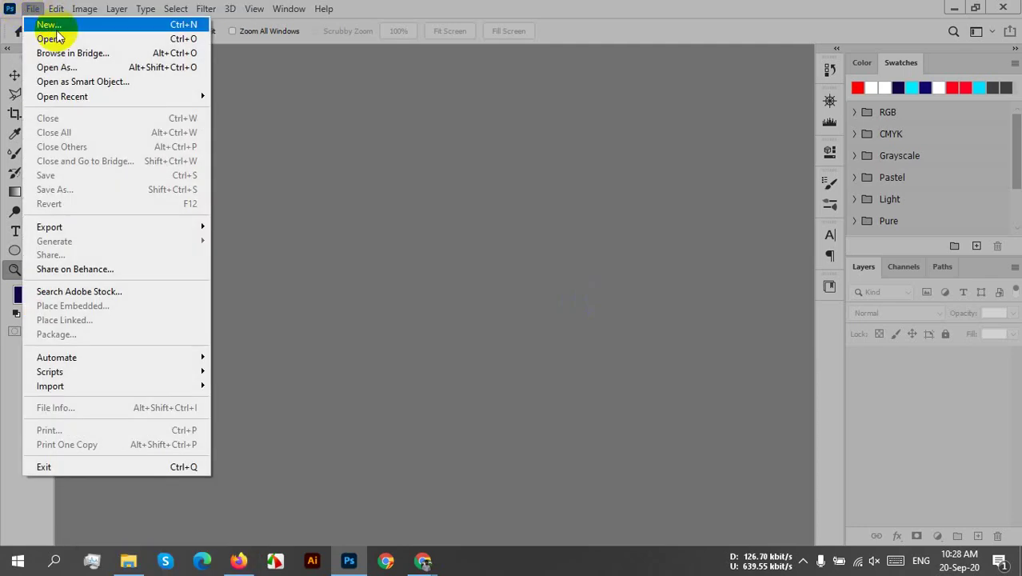
{"action": "left_click", "coordinate": [40, 22]}
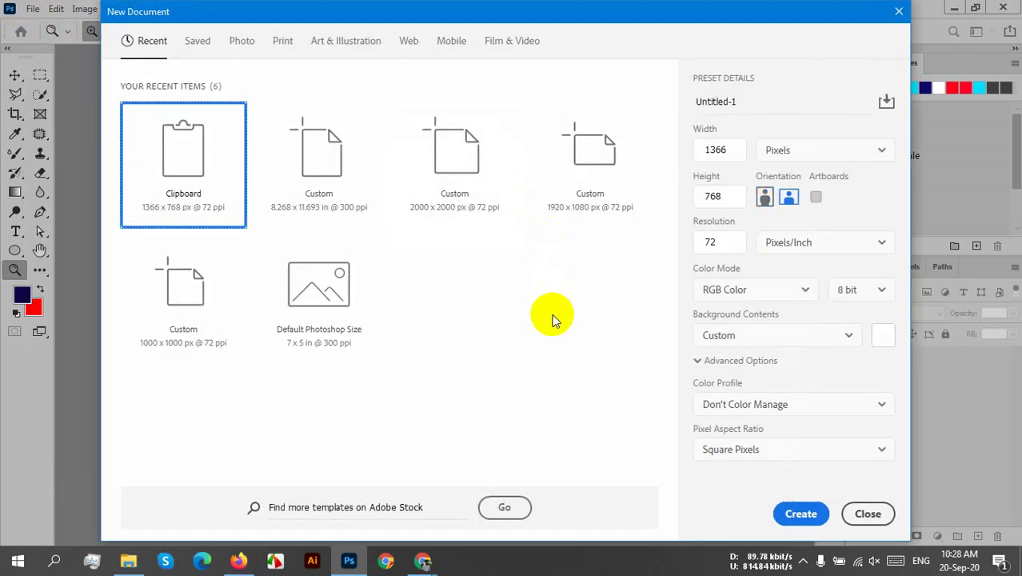
{"action": "left_click", "coordinate": [800, 150]}
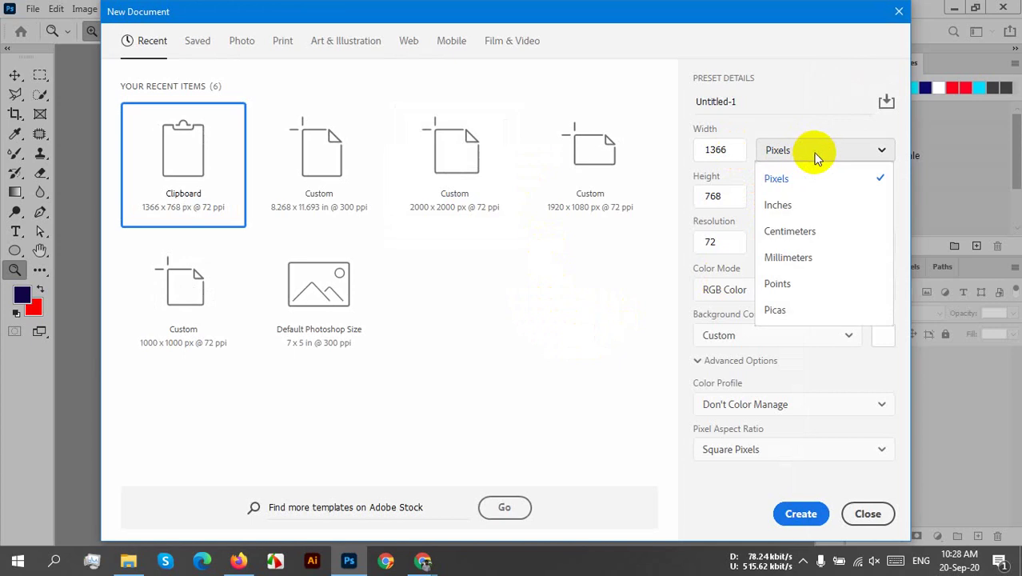
{"action": "left_click", "coordinate": [800, 216]}
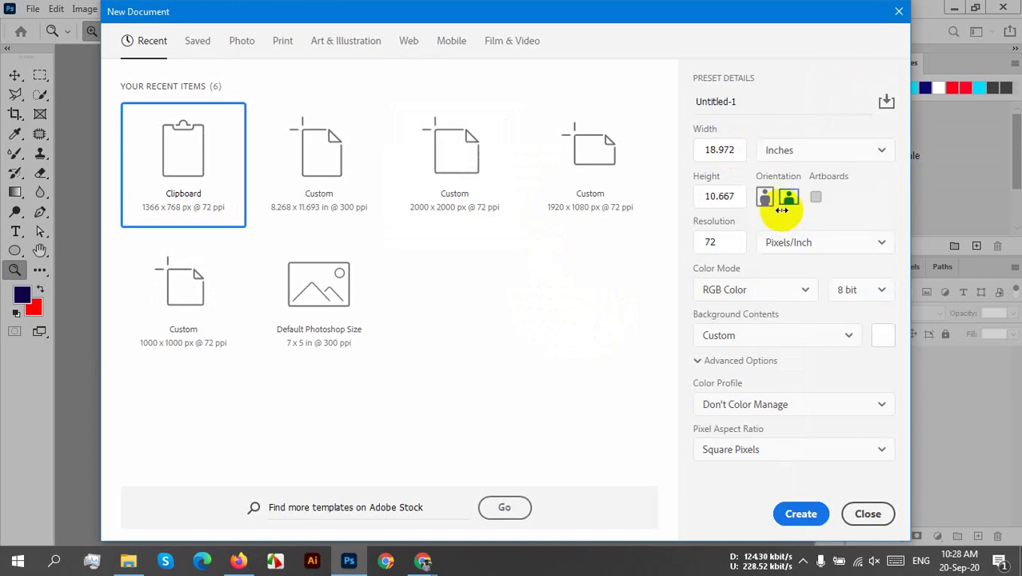
- Enter a 3.25 × 1.75 inch size and switch the orientation to landscape
{"action": "left_click", "coordinate": [744, 149]}
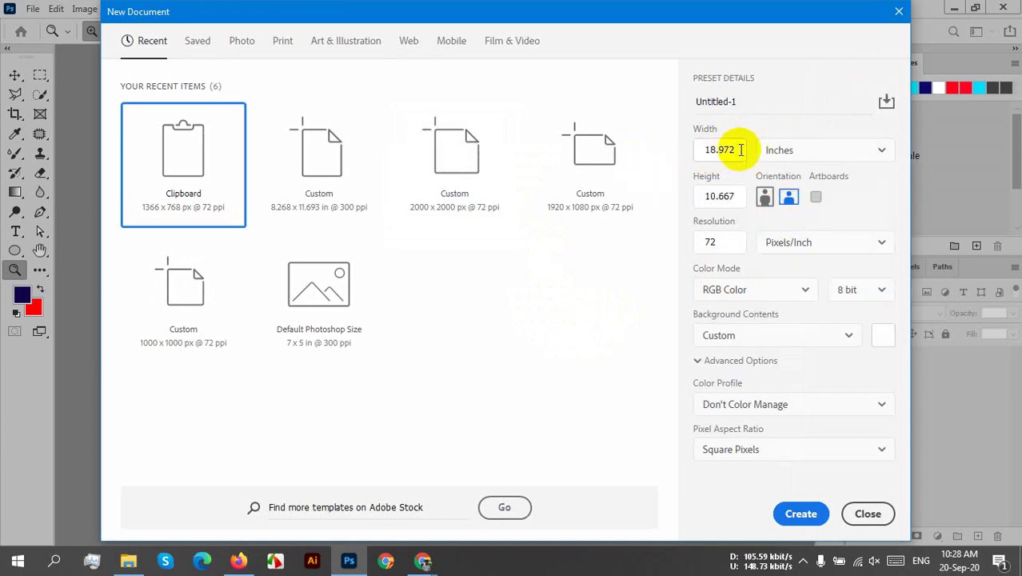
{"action": "double_click", "coordinate": [737, 150]}
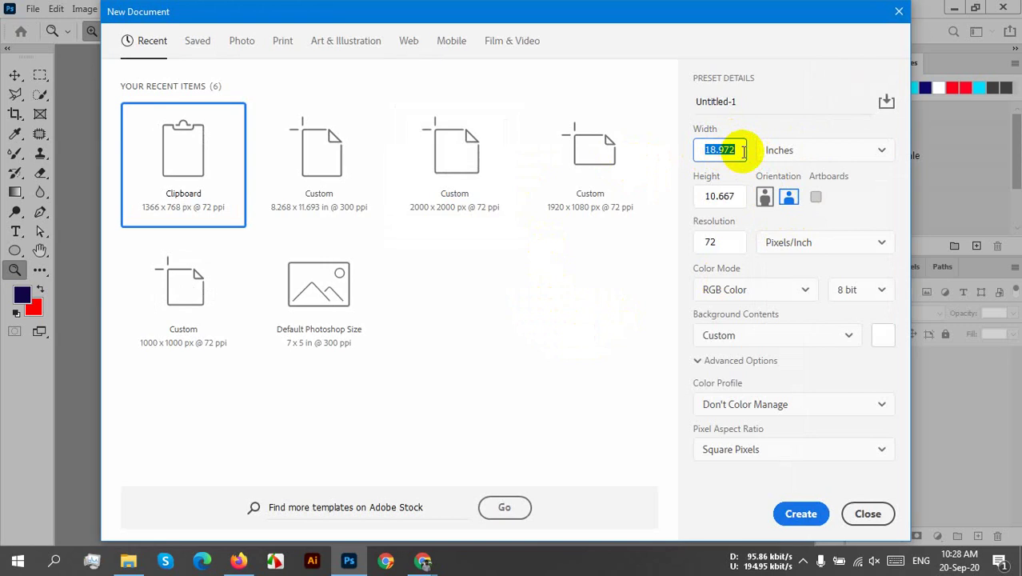
{"action": "type", "text": "3.25"}
{"action": "left_click", "coordinate": [712, 200]}
{"action": "left_click_drag", "start_coordinate": [691, 193], "coordinate": [732, 192]}
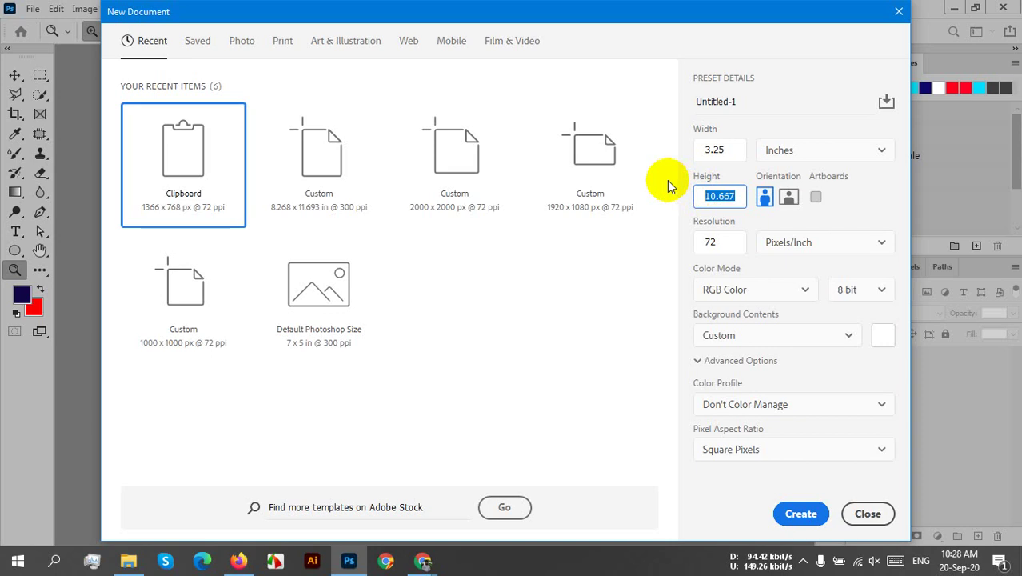
{"action": "type", "text": "1.75"}
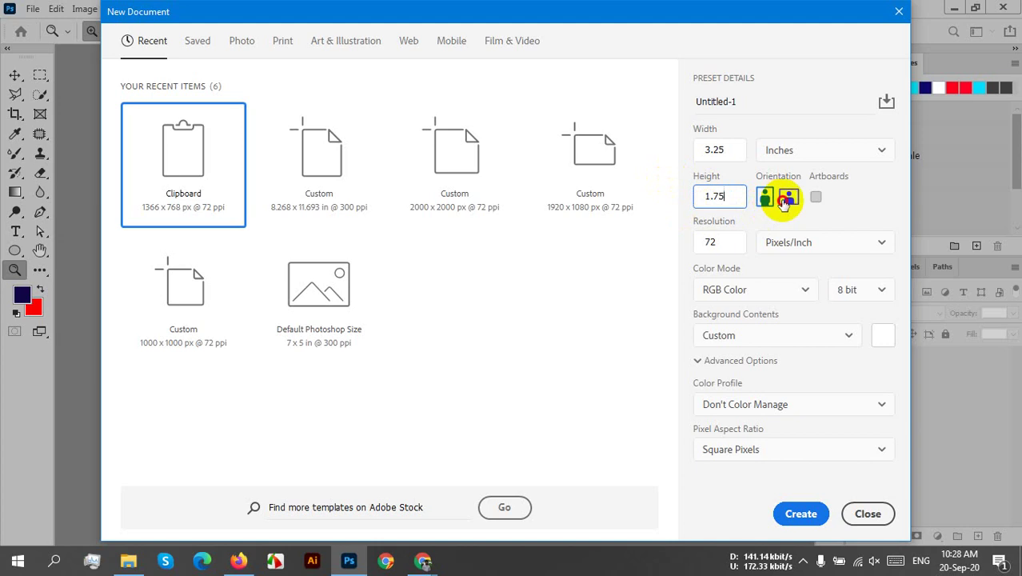
{"action": "left_click", "coordinate": [788, 197]}
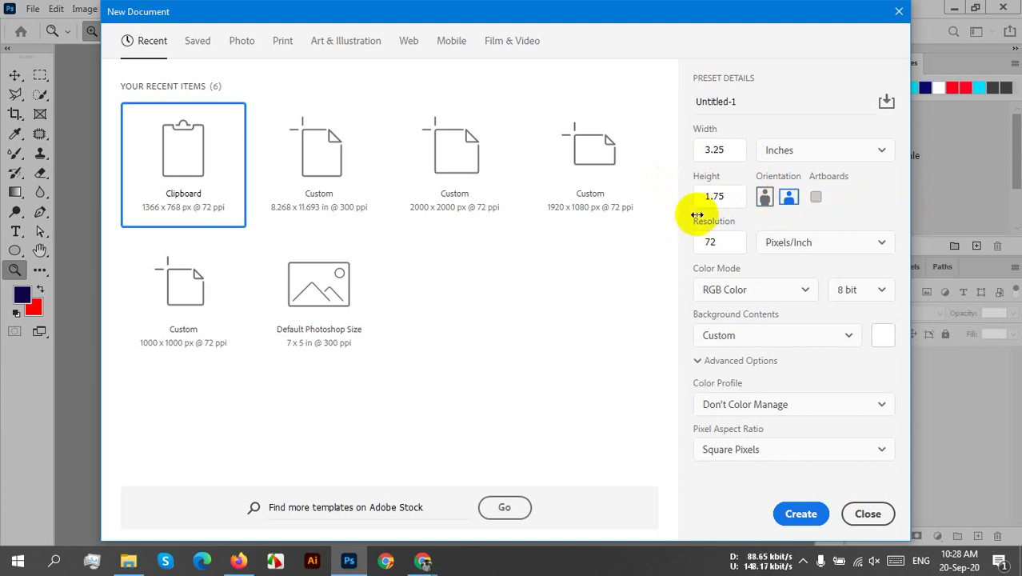
{"action": "left_click_drag", "start_coordinate": [720, 243], "coordinate": [705, 249]}
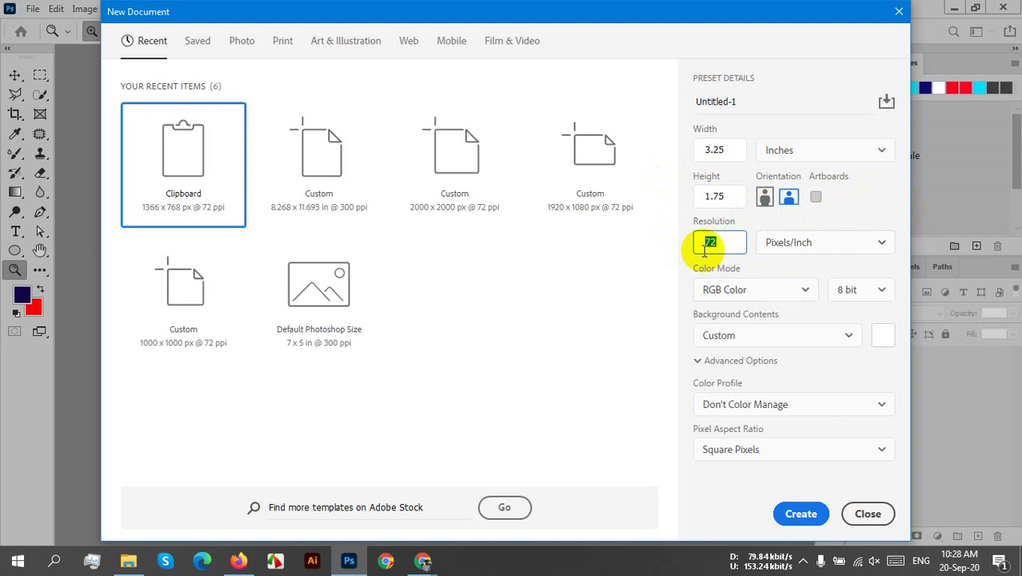
- Set resolution to 300 ppi and CMYK Color mode, then create the document
{"action": "type", "text": "300"}
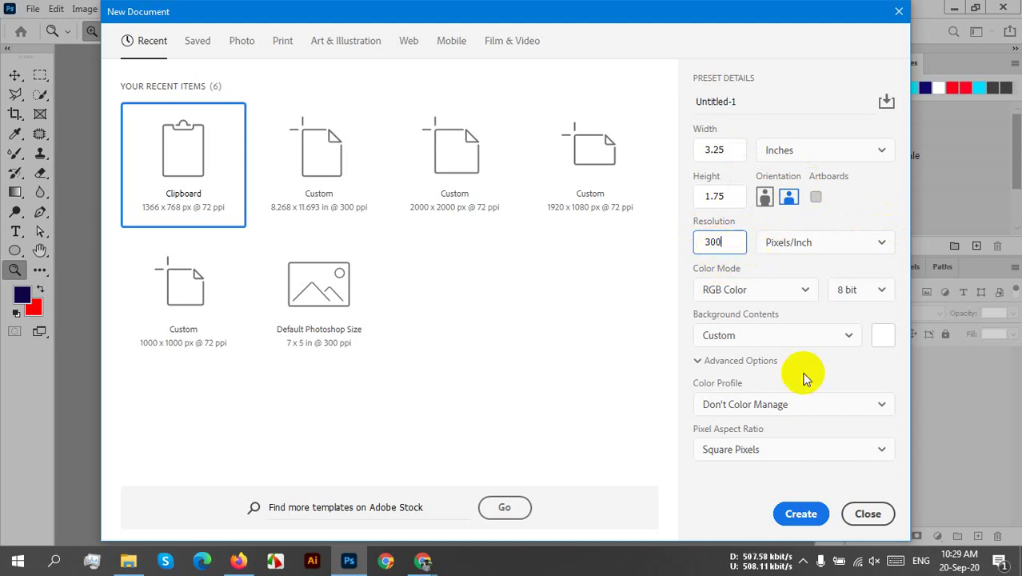
{"action": "left_click", "coordinate": [777, 286]}
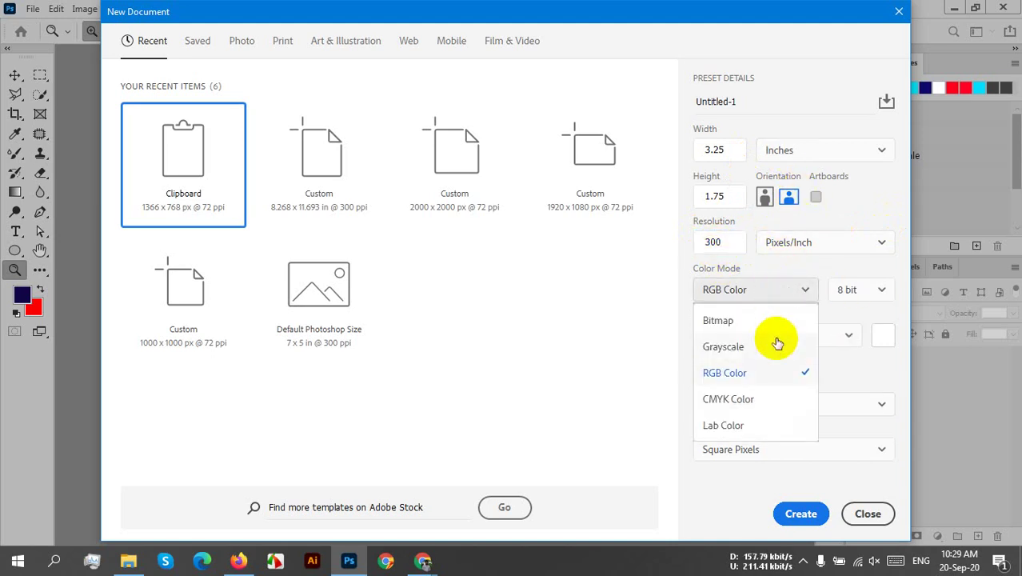
{"action": "left_click", "coordinate": [737, 396]}
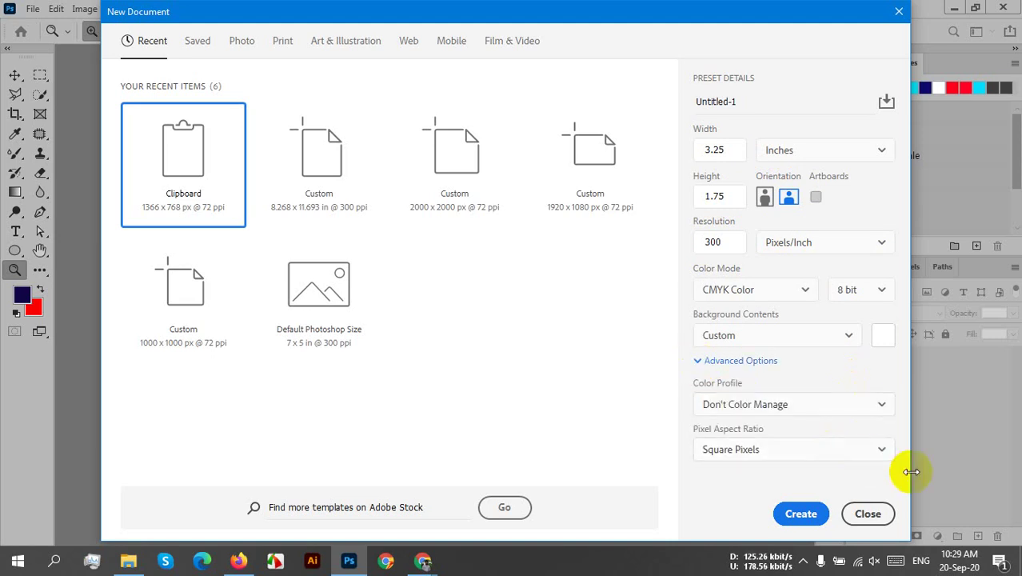
{"action": "left_click", "coordinate": [801, 514]}
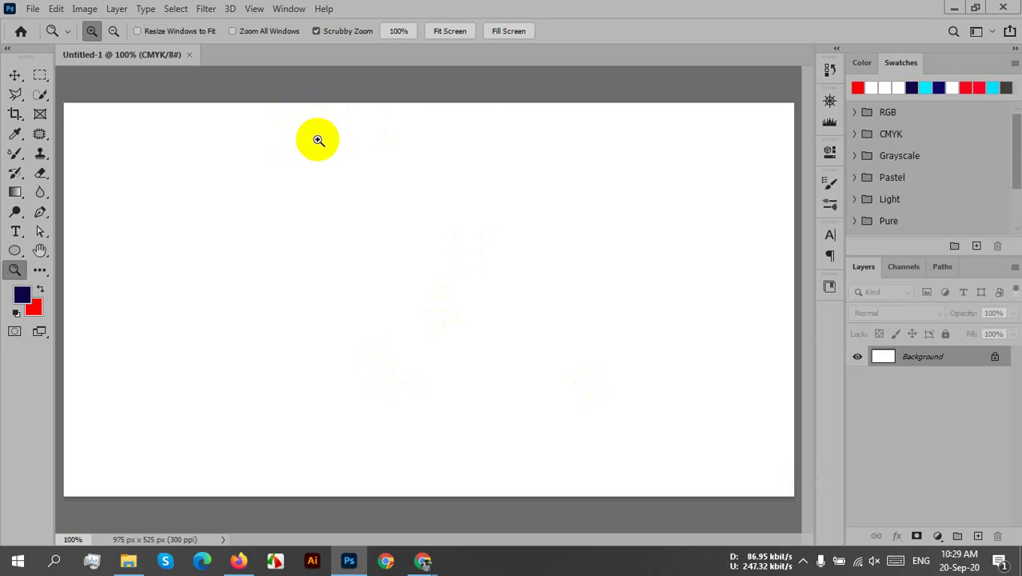
- Zoom the canvas out and back to about 91%, then show rulers with Ctrl+R
{"action": "left_click", "coordinate": [327, 132], "text": "alt"}
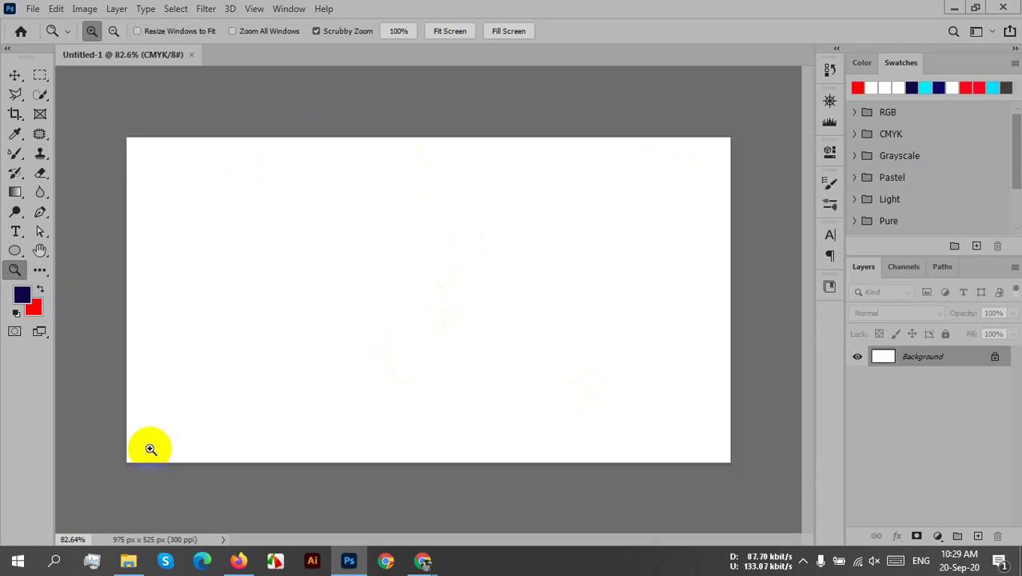
{"action": "left_click_drag", "start_coordinate": [232, 367], "coordinate": [271, 281]}
{"action": "left_click_drag", "start_coordinate": [410, 296], "coordinate": [415, 268]}
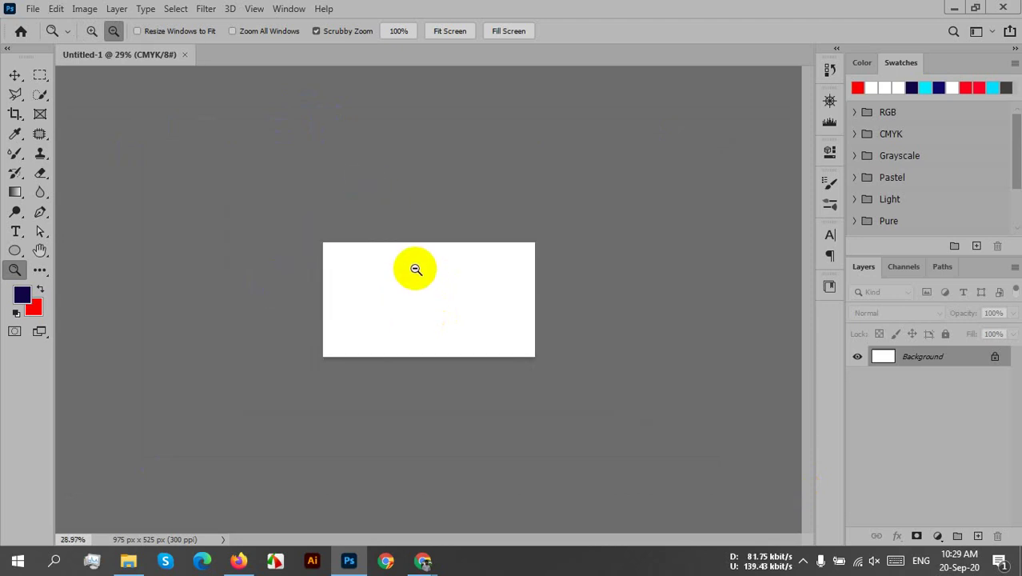
{"action": "left_click_drag", "start_coordinate": [527, 302], "coordinate": [470, 300]}
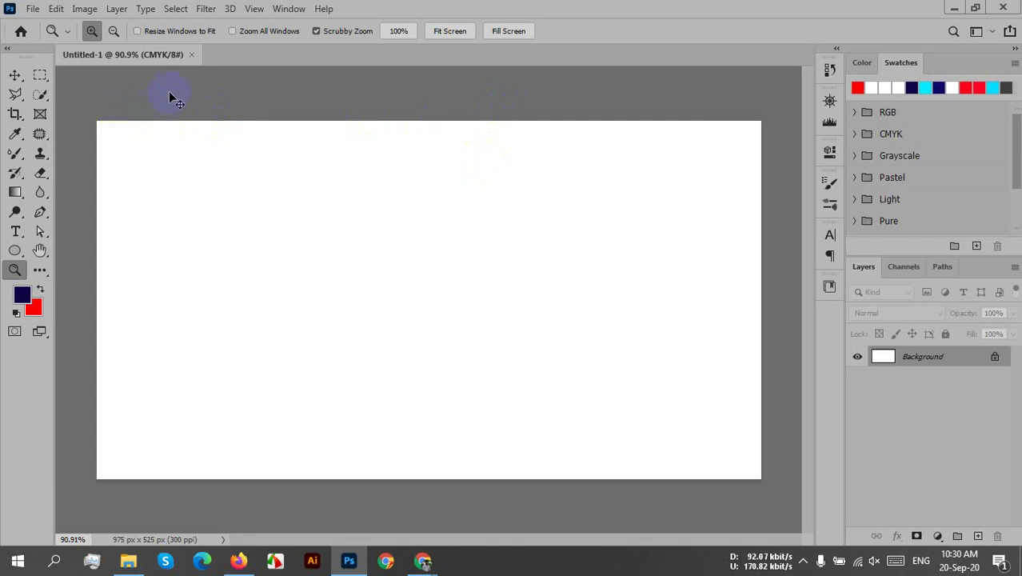
{"action": "key", "text": "ctrl+r"}
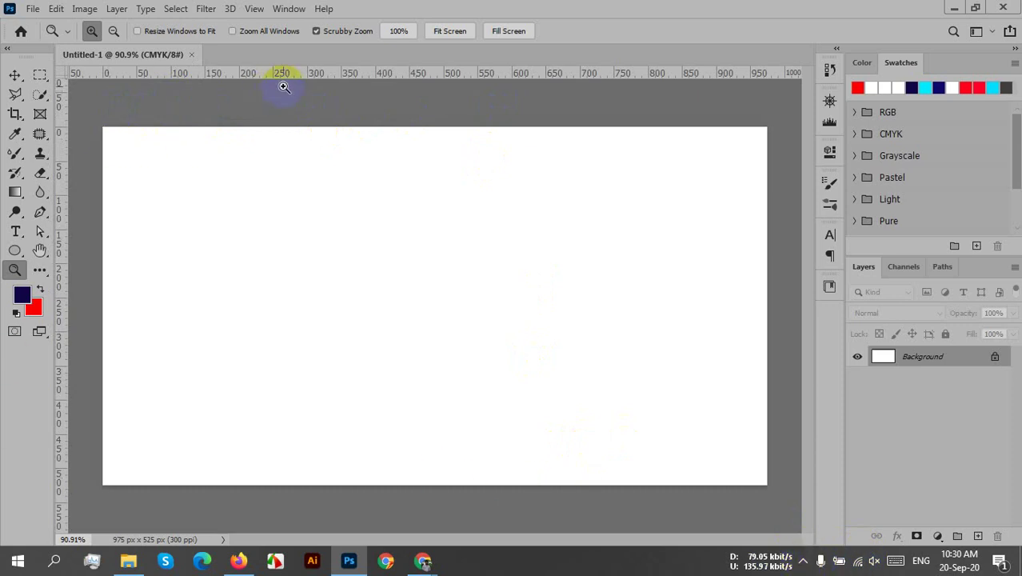
- Drag guides from the rulers onto the top, bottom and left edges of the 975 × 525 px canvas
{"action": "left_click", "coordinate": [15, 74]}
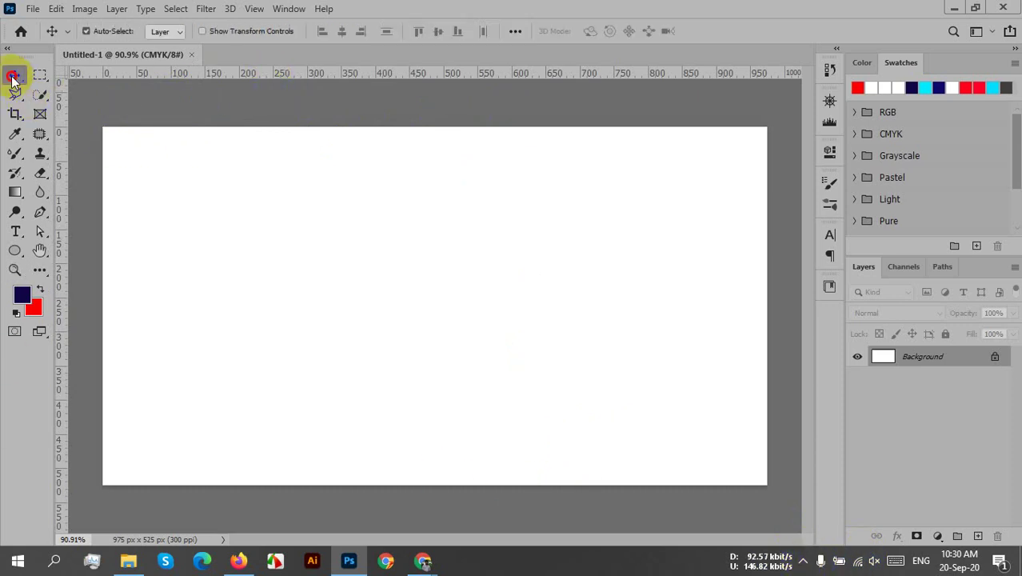
{"action": "left_click_drag", "start_coordinate": [240, 77], "coordinate": [246, 127]}
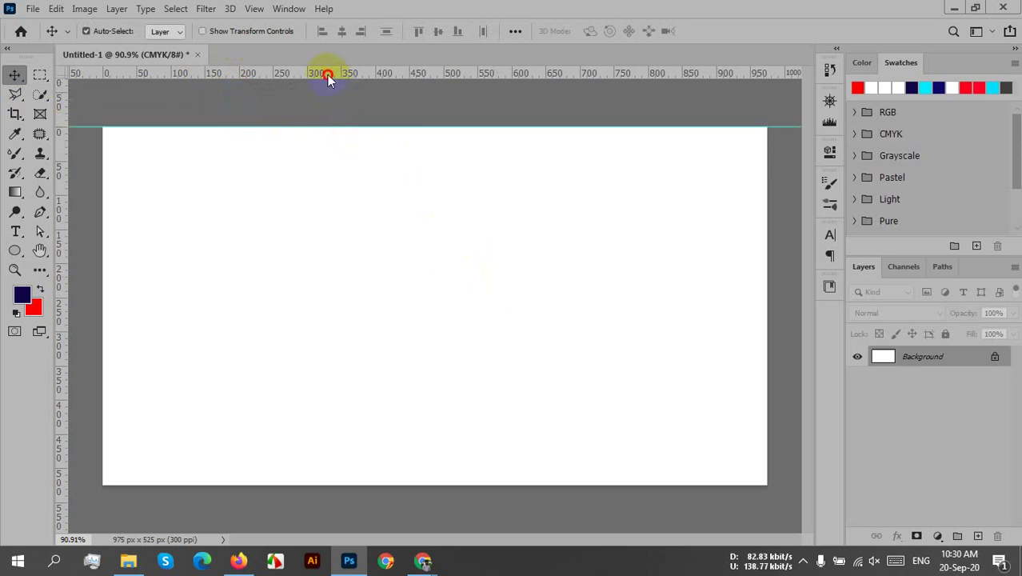
{"action": "left_click_drag", "start_coordinate": [328, 75], "coordinate": [376, 485]}
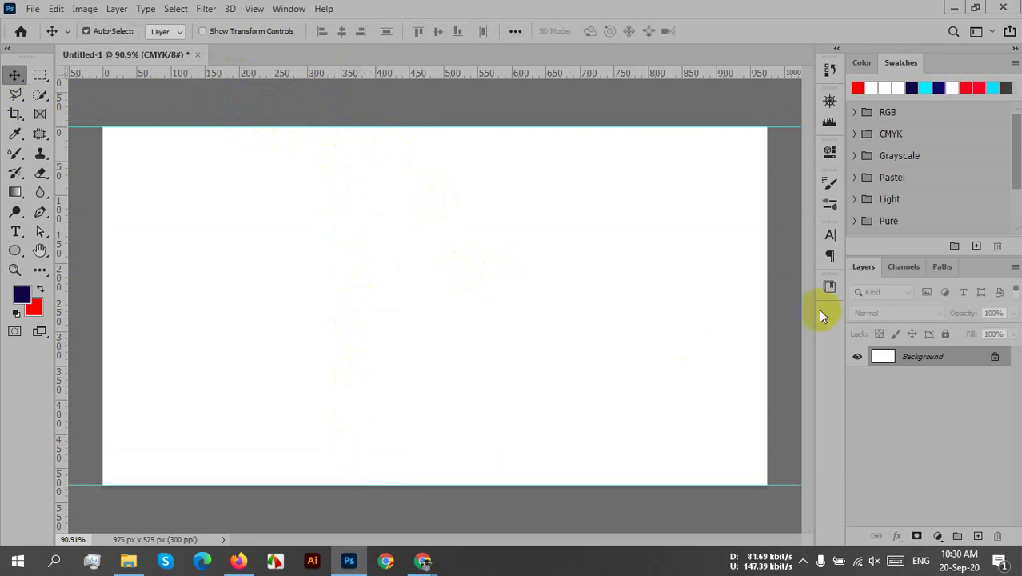
{"action": "left_click_drag", "start_coordinate": [64, 343], "coordinate": [771, 398]}
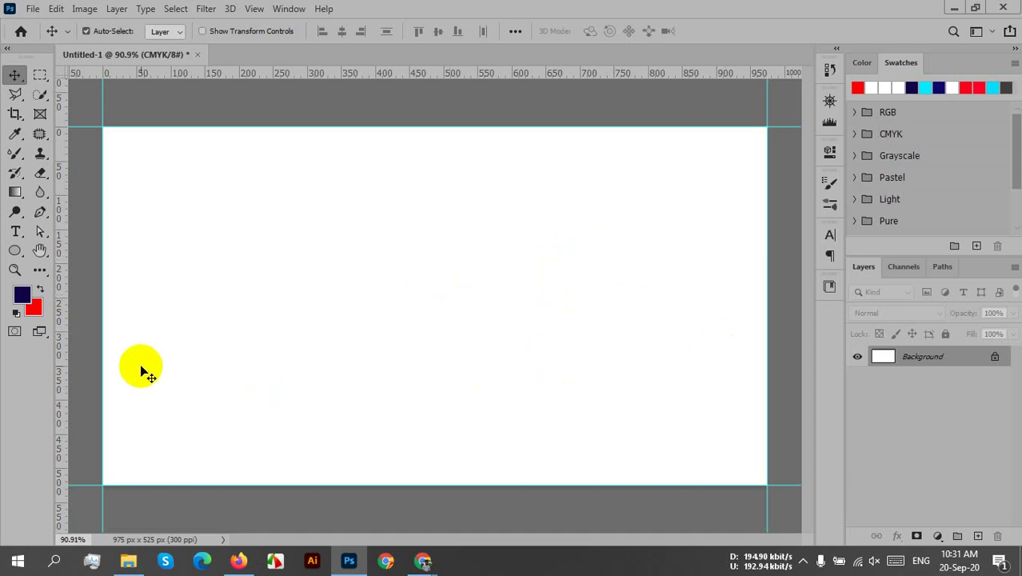
- Resize the canvas to 3.5 × 2 inches (1125 × 675 px) with a red extension colour
{"action": "left_click", "coordinate": [79, 10]}
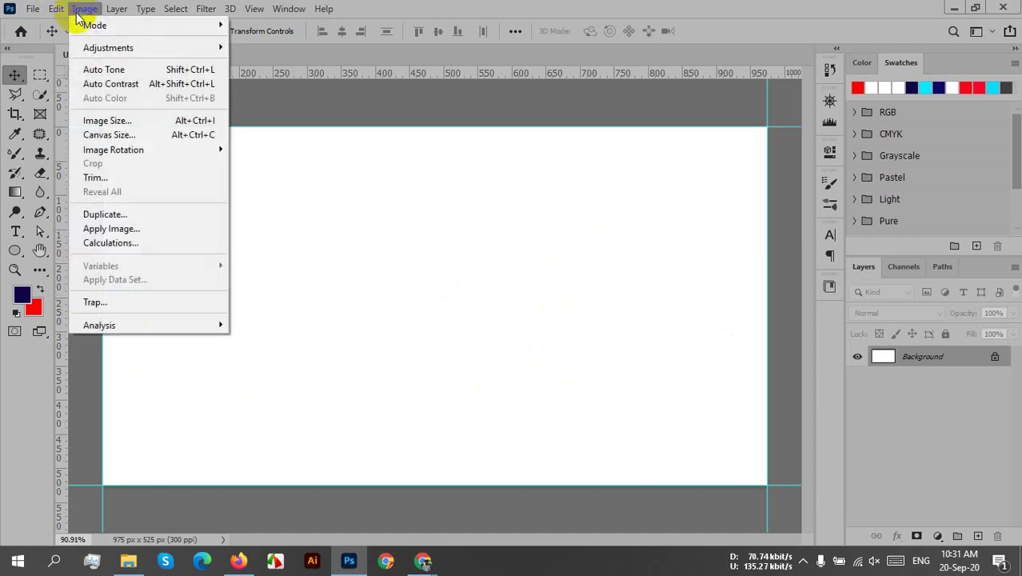
{"action": "left_click", "coordinate": [134, 134]}
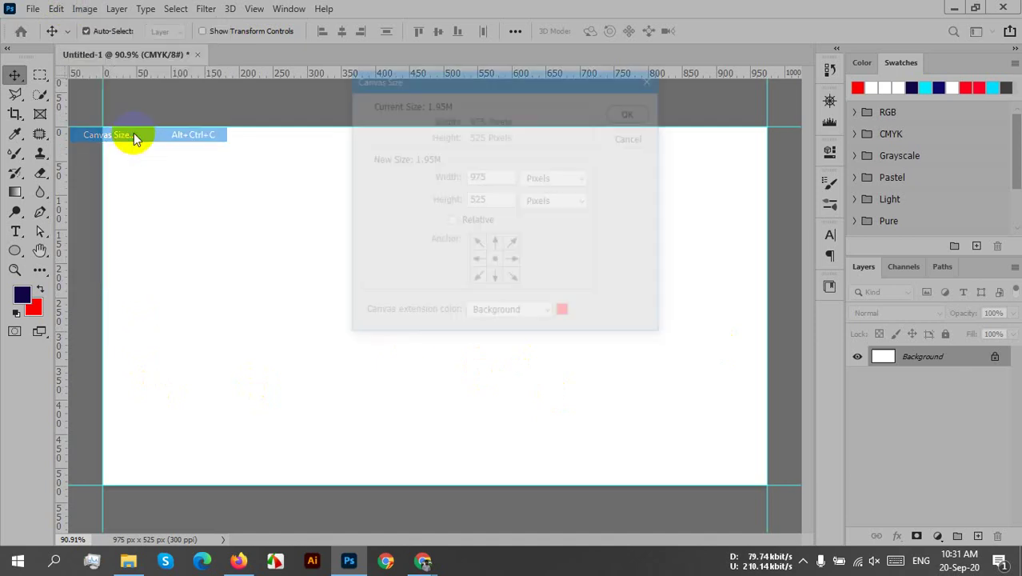
{"action": "left_click_drag", "start_coordinate": [502, 73], "coordinate": [520, 75]}
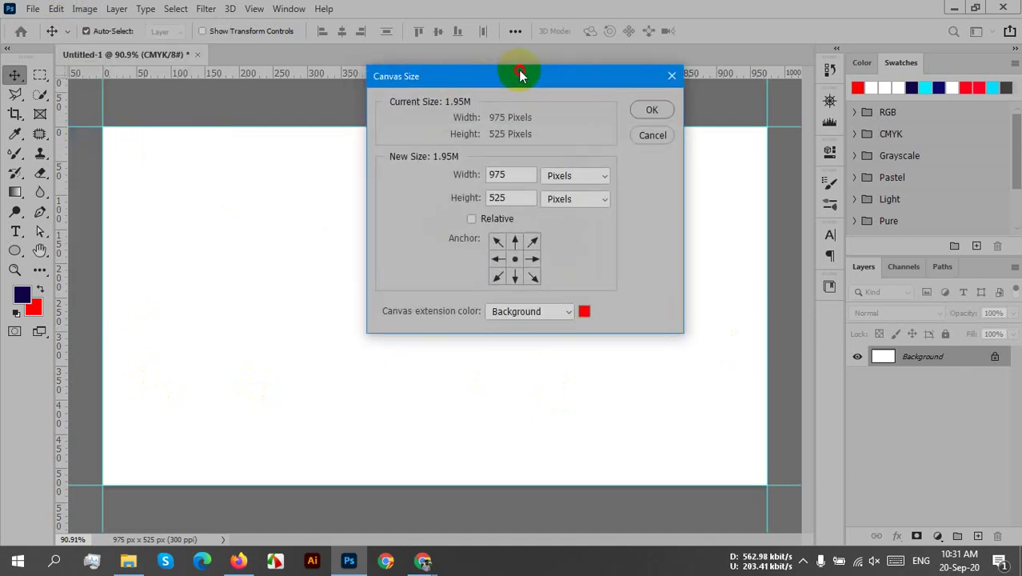
{"action": "left_click", "coordinate": [576, 178]}
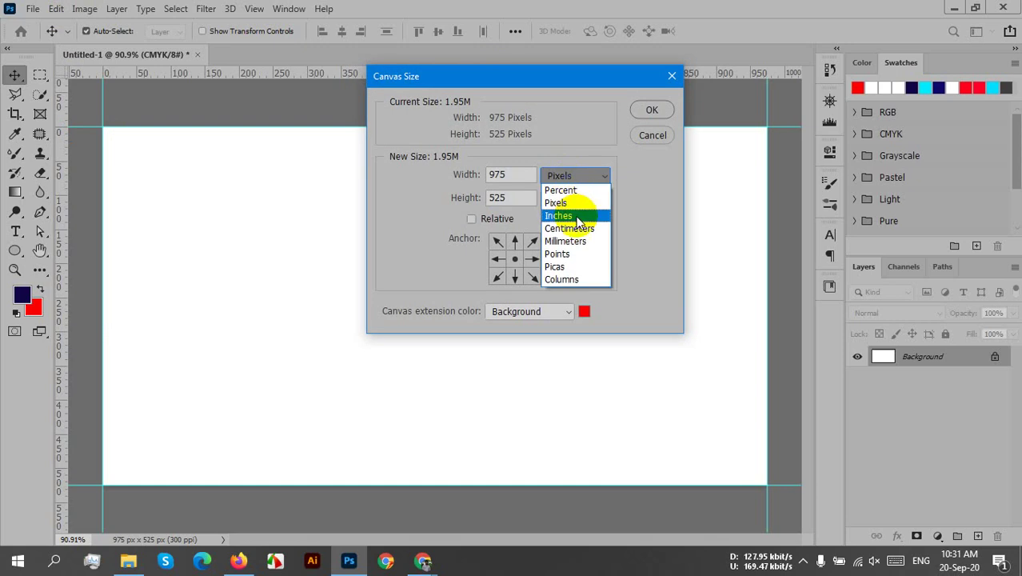
{"action": "left_click", "coordinate": [566, 216]}
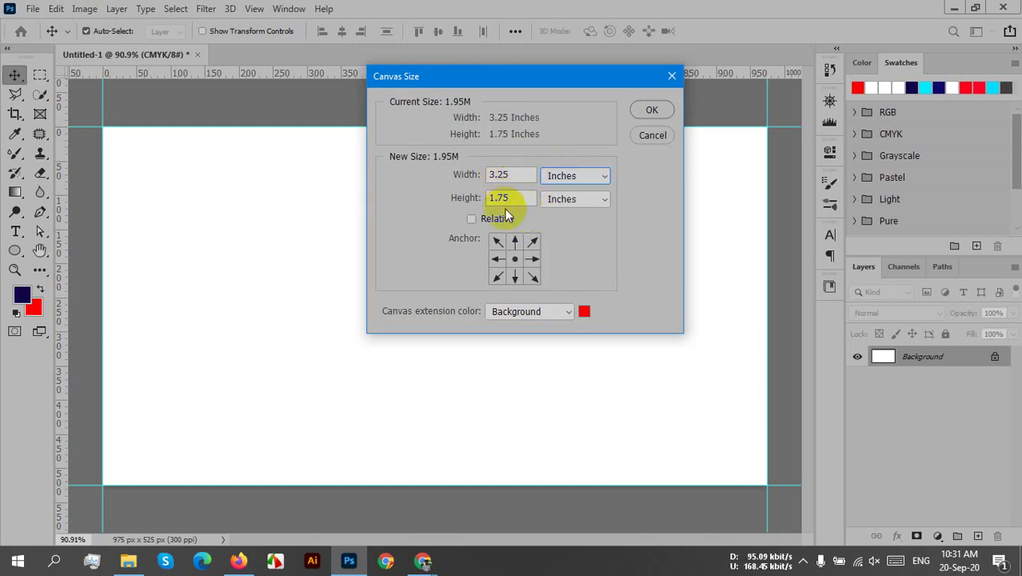
{"action": "left_click", "coordinate": [475, 171]}
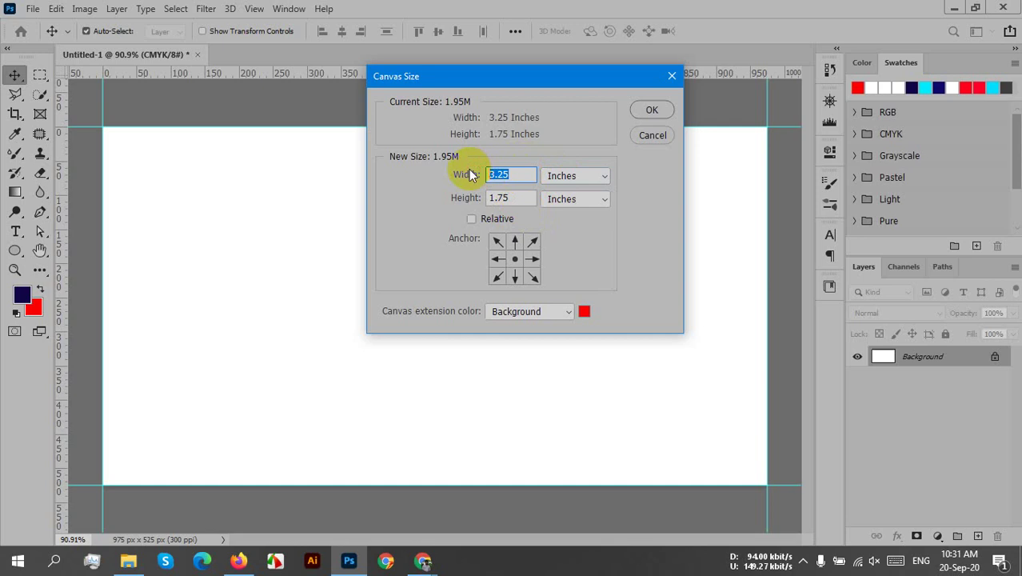
{"action": "type", "text": "3.5"}
{"action": "left_click", "coordinate": [486, 198]}
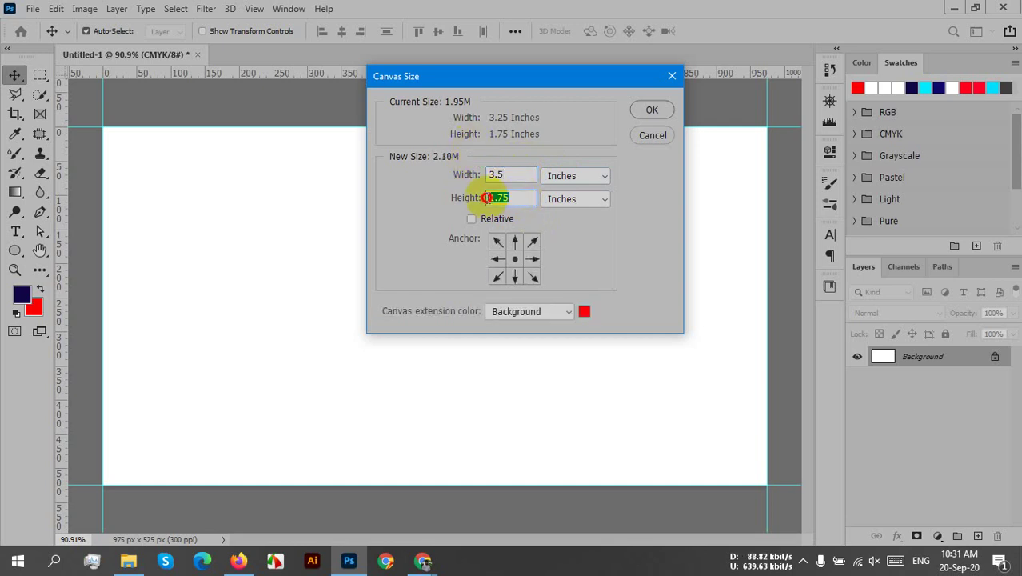
{"action": "type", "text": "2"}
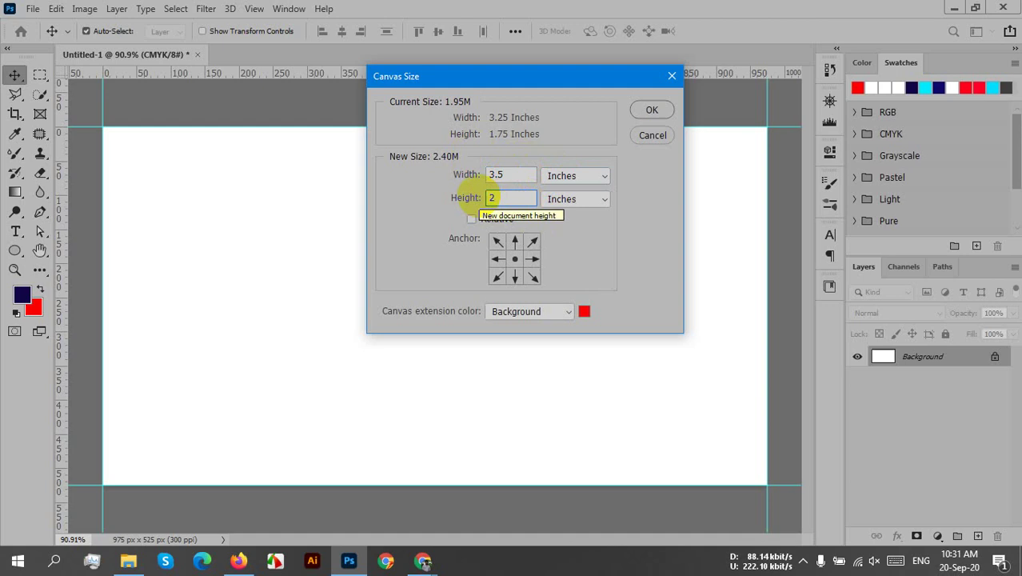
{"action": "left_click", "coordinate": [654, 106]}
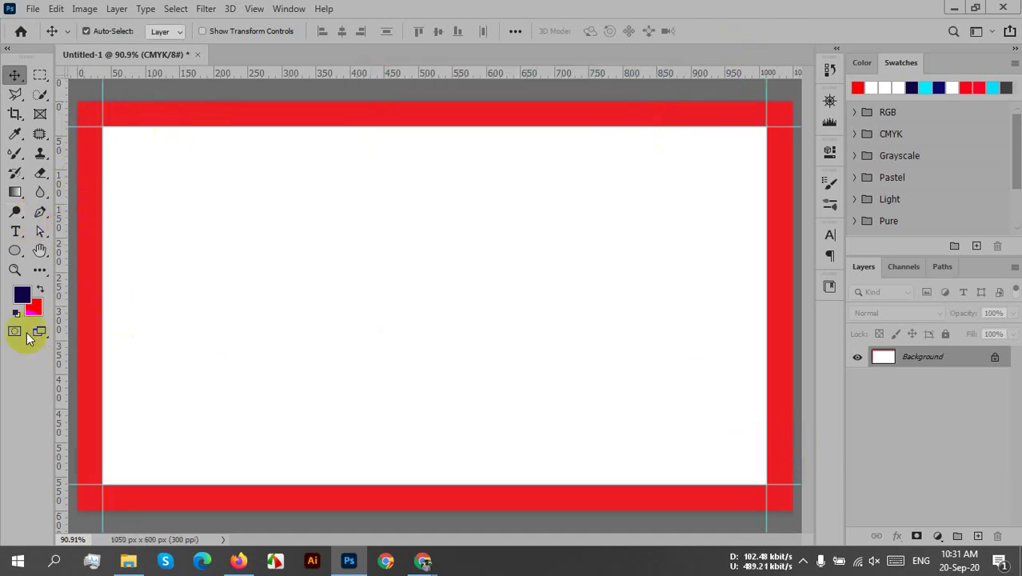
{"action": "left_click", "coordinate": [800, 520]}
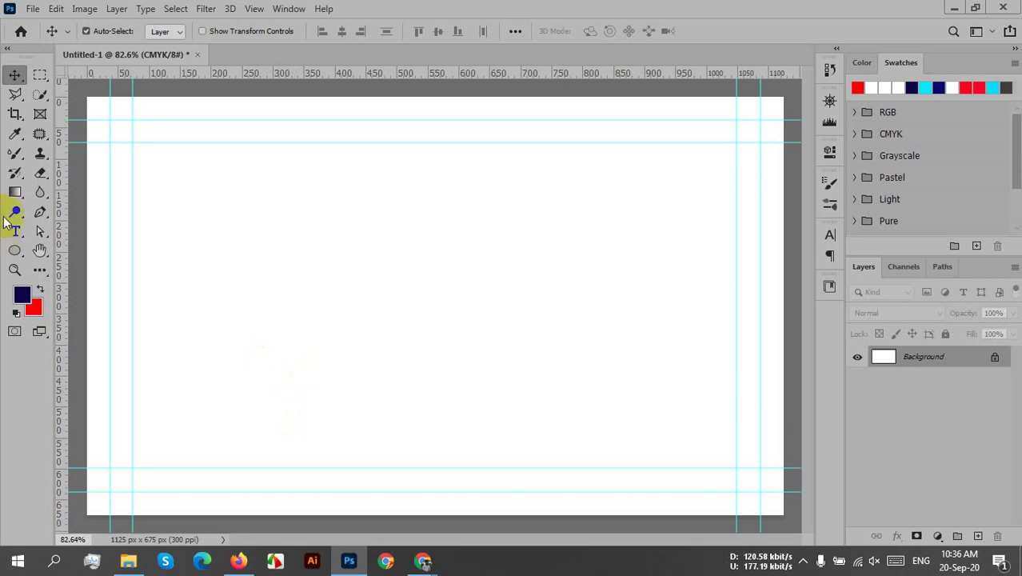
- Start a Pen path at the card's left edge and curve it down toward the bottom guide
{"action": "left_click", "coordinate": [40, 219]}
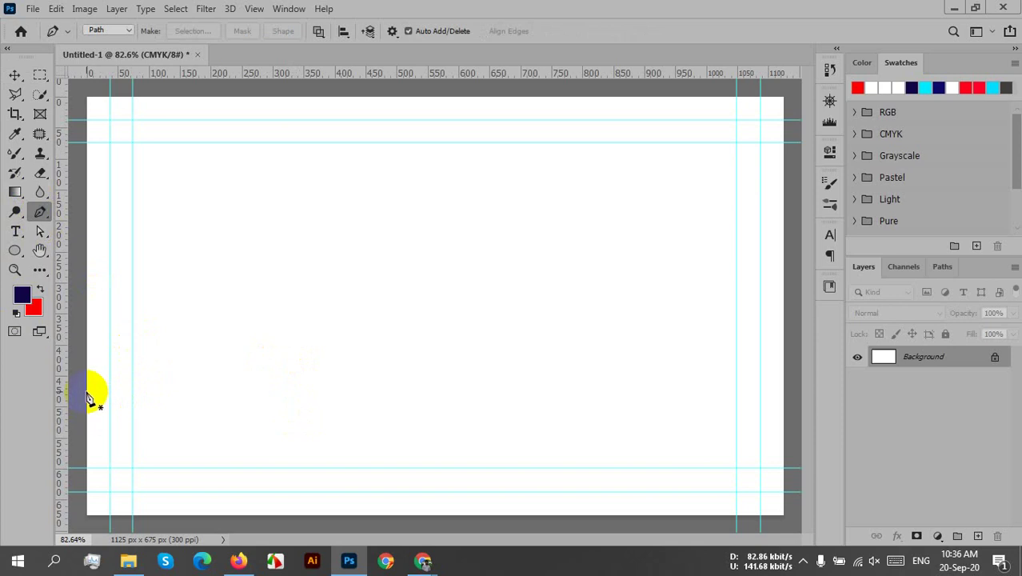
{"action": "left_click", "coordinate": [87, 394]}
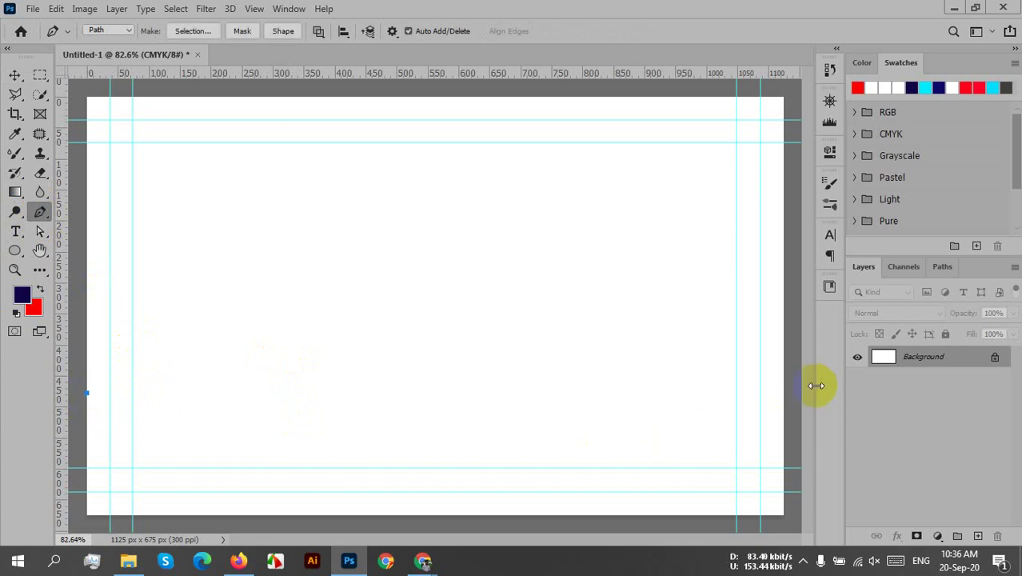
{"action": "left_click_drag", "start_coordinate": [783, 404], "coordinate": [965, 338]}
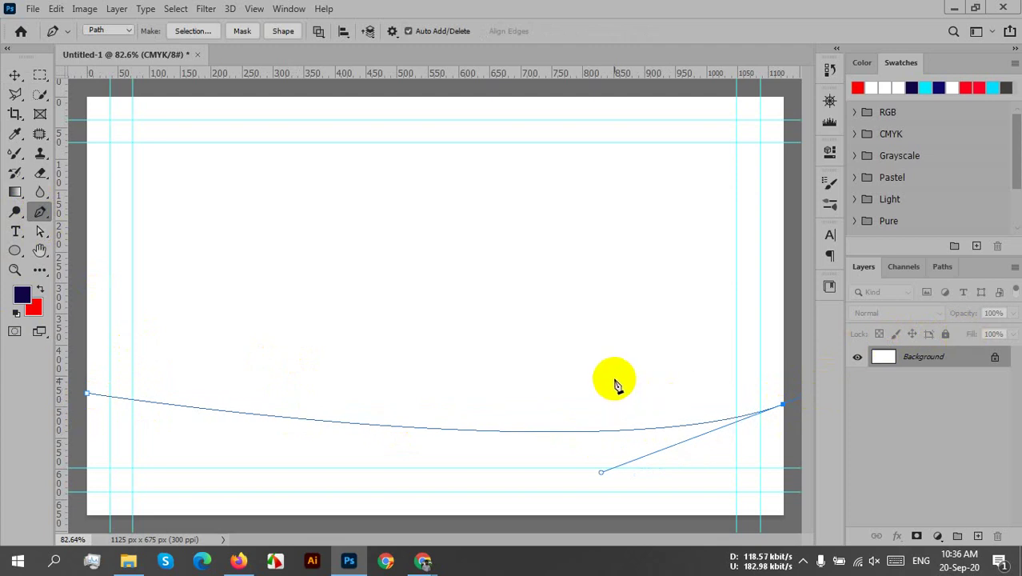
{"action": "key", "text": "ctrl+z"}
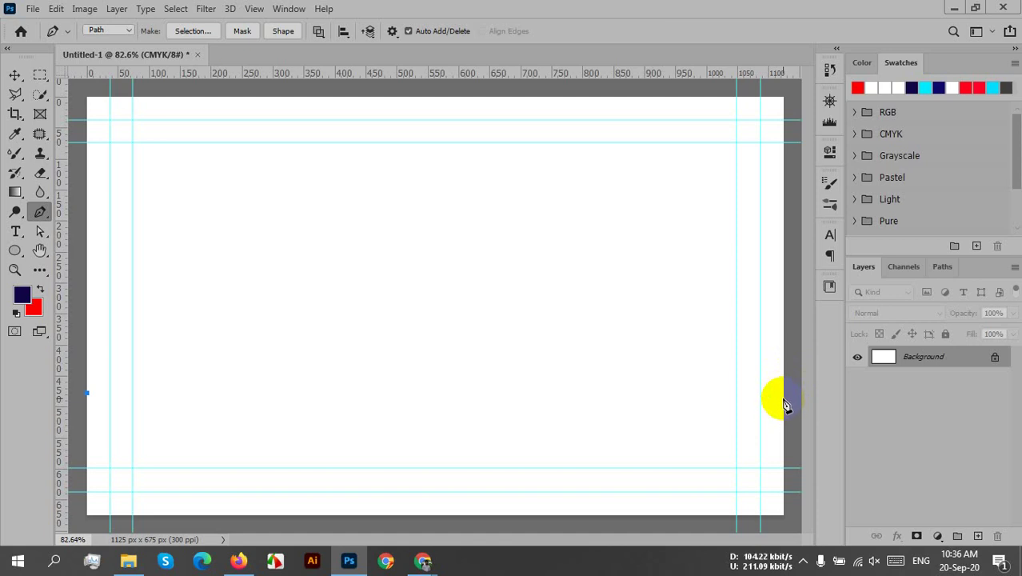
{"action": "left_click", "coordinate": [783, 398]}
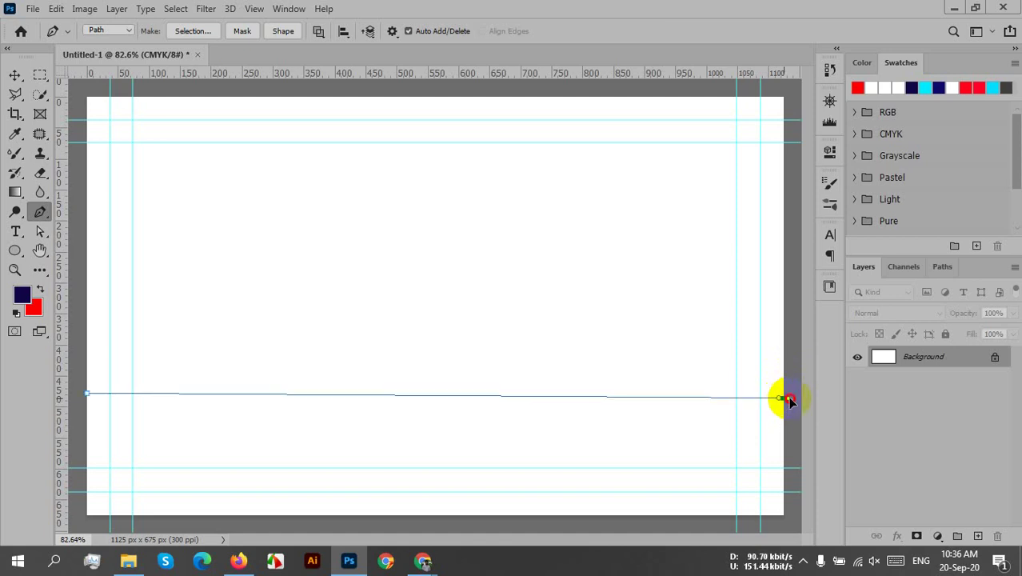
{"action": "left_click_drag", "start_coordinate": [784, 399], "coordinate": [780, 355]}
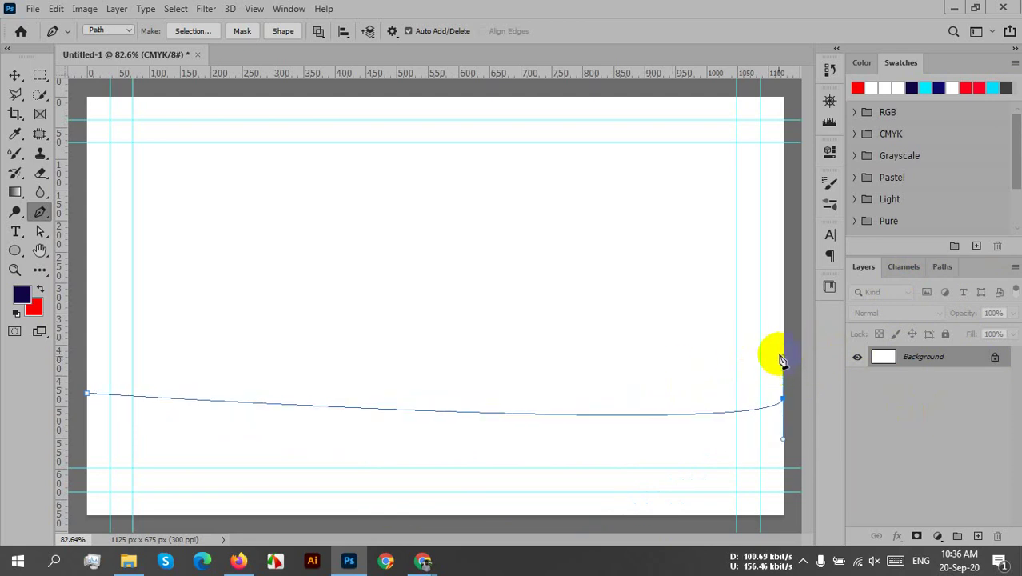
{"action": "key", "text": "ctrl+z"}
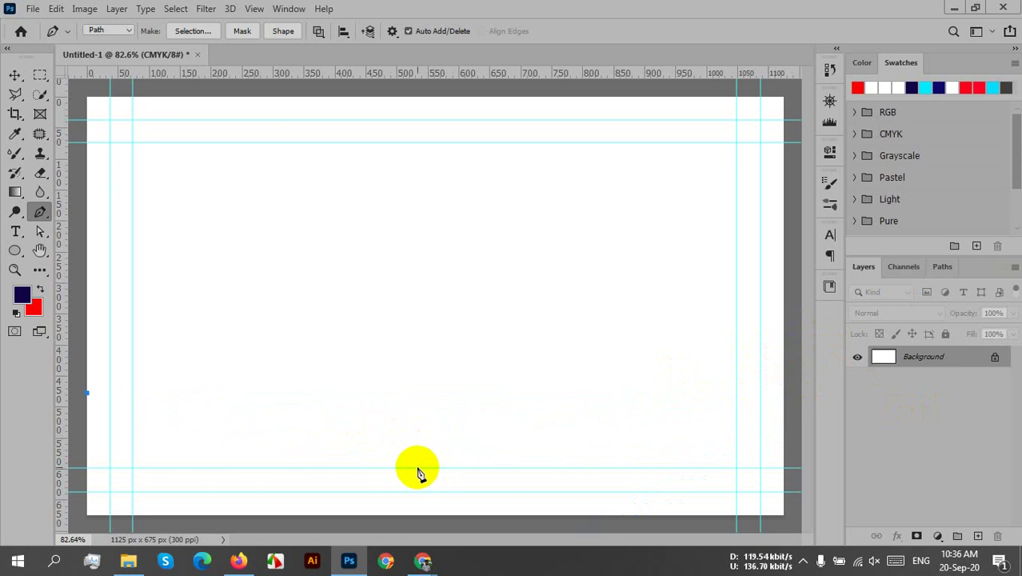
{"action": "left_click_drag", "start_coordinate": [419, 468], "coordinate": [647, 469]}
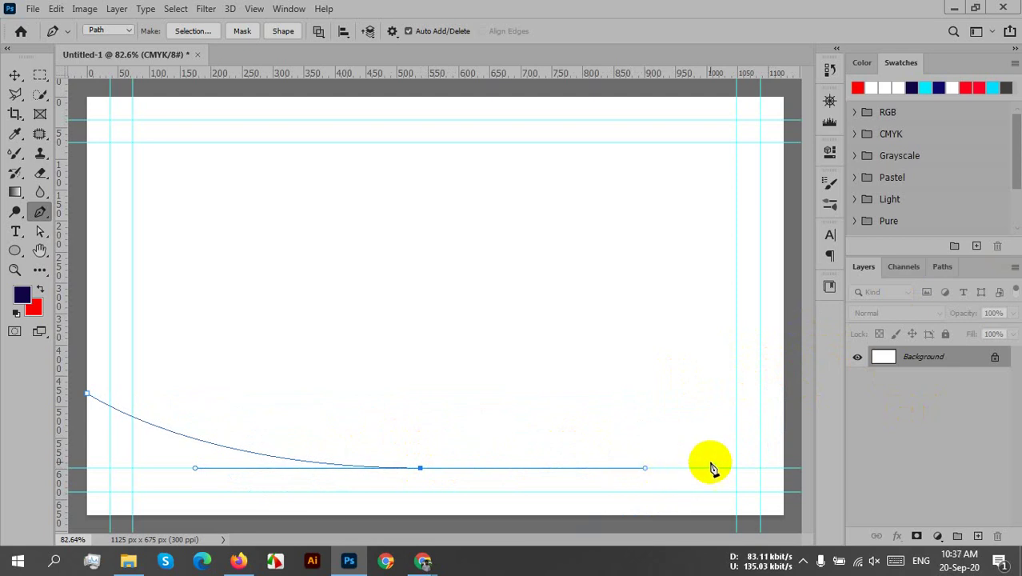
- Anchor the curve at the right edge, close the path through the bottom corners, and add Layer 1
{"action": "left_click", "coordinate": [783, 392]}
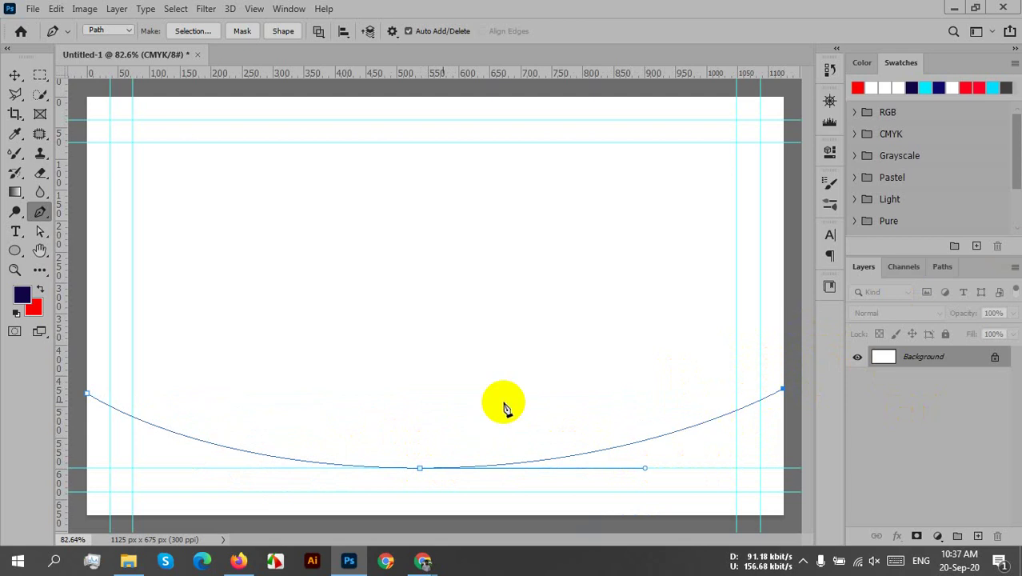
{"action": "left_click", "coordinate": [784, 516]}
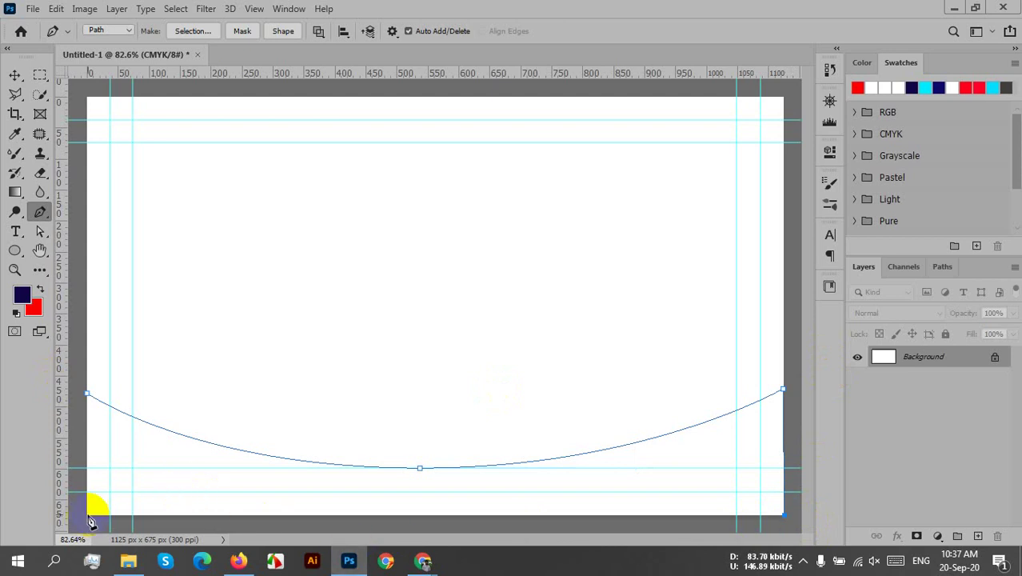
{"action": "left_click", "coordinate": [88, 516]}
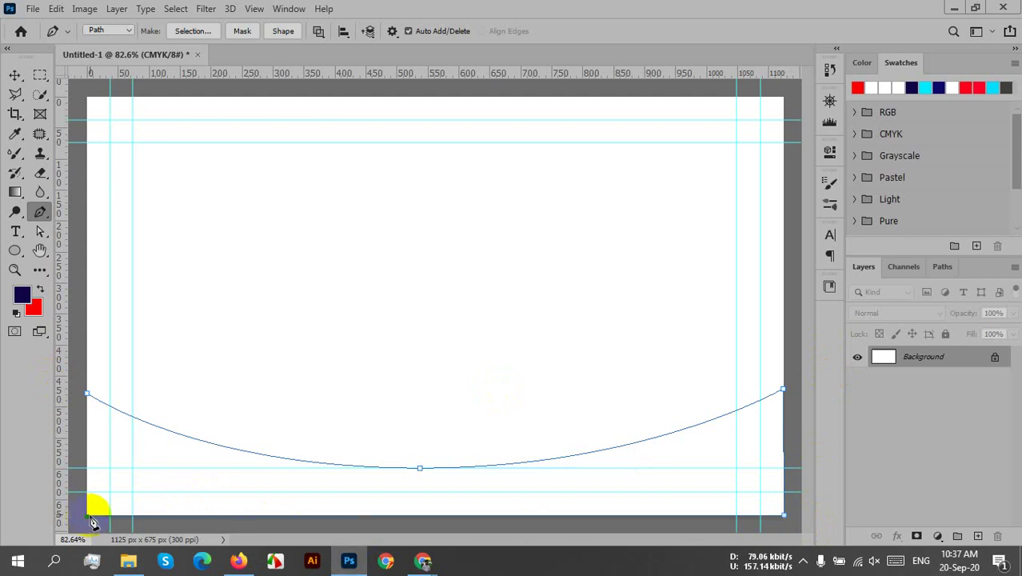
{"action": "left_click", "coordinate": [88, 395]}
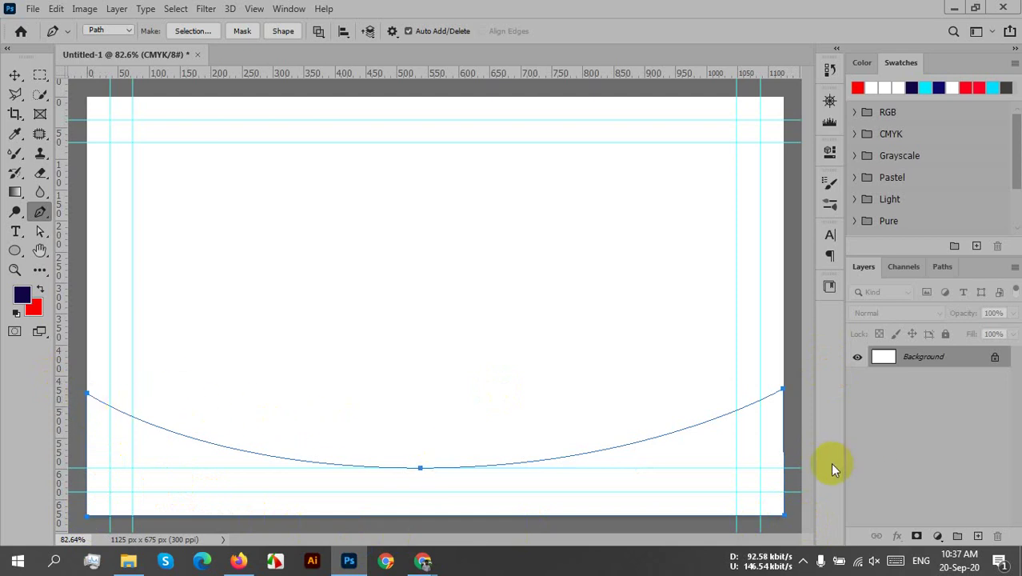
{"action": "left_click", "coordinate": [976, 535]}
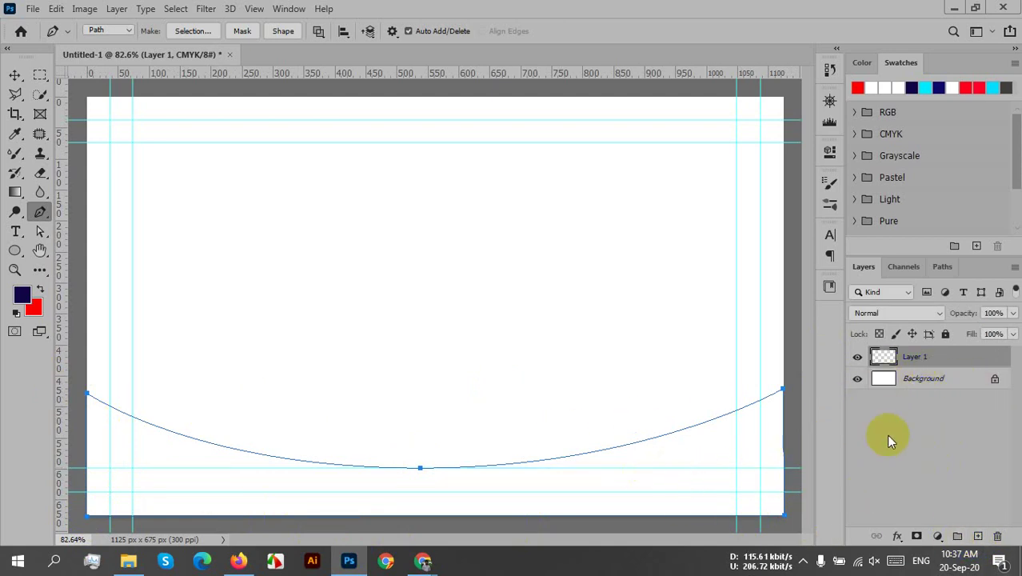
- Convert the wave path into a selection with Feather Radius 0
{"action": "right_click", "coordinate": [539, 480]}
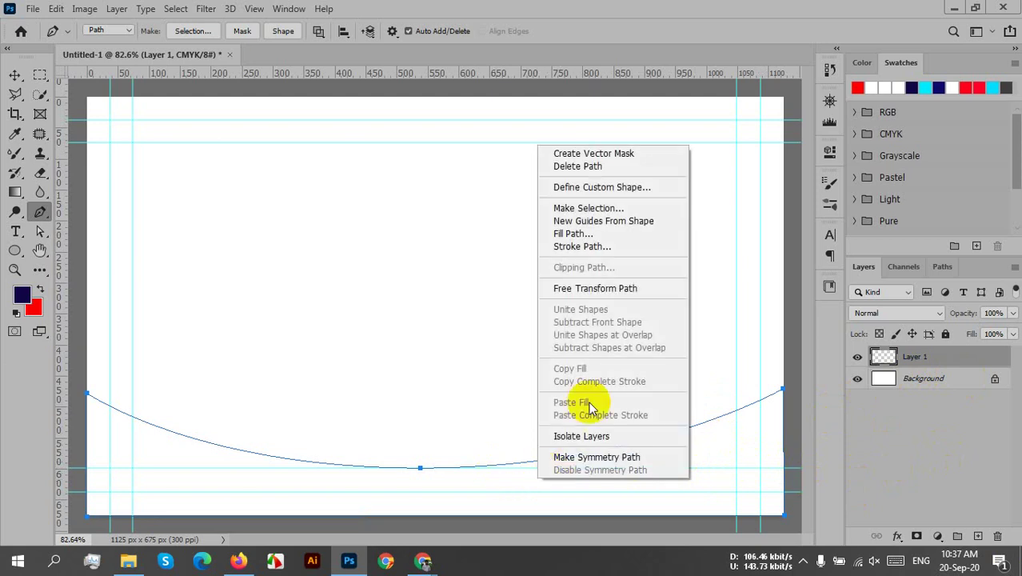
{"action": "left_click", "coordinate": [576, 208]}
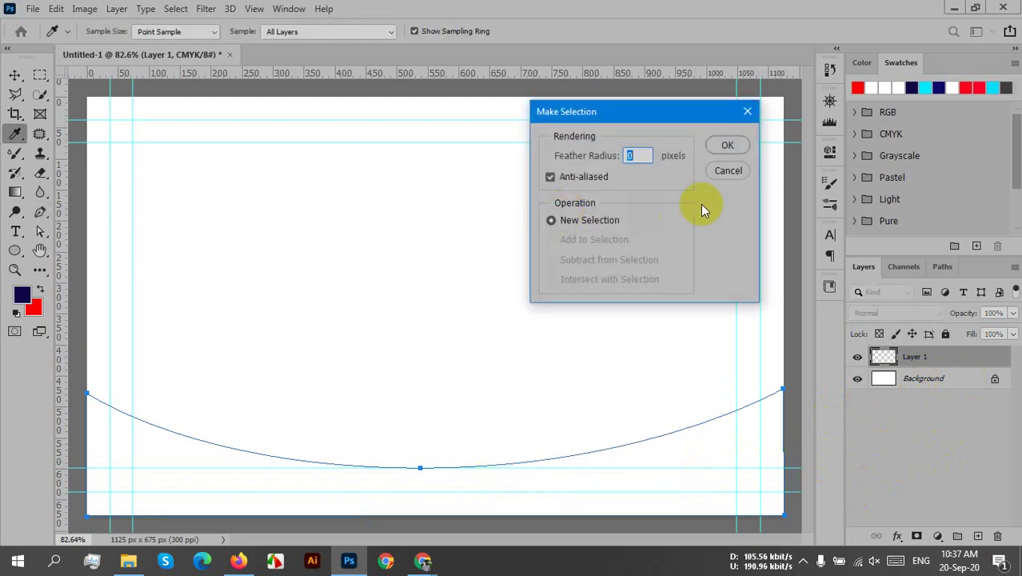
{"action": "left_click", "coordinate": [725, 148]}
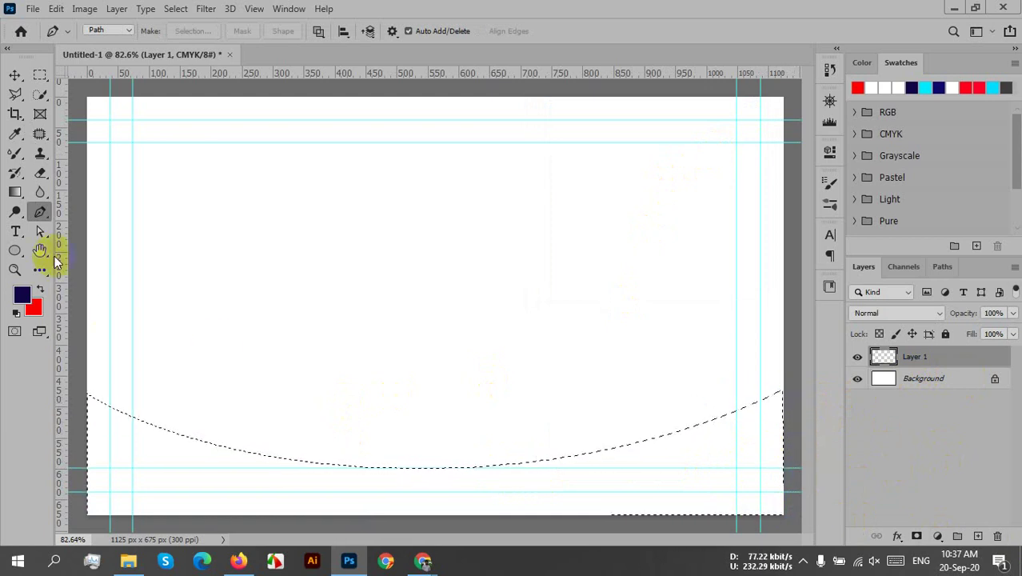
{"action": "left_click", "coordinate": [37, 74]}
{"action": "left_click", "coordinate": [112, 90]}
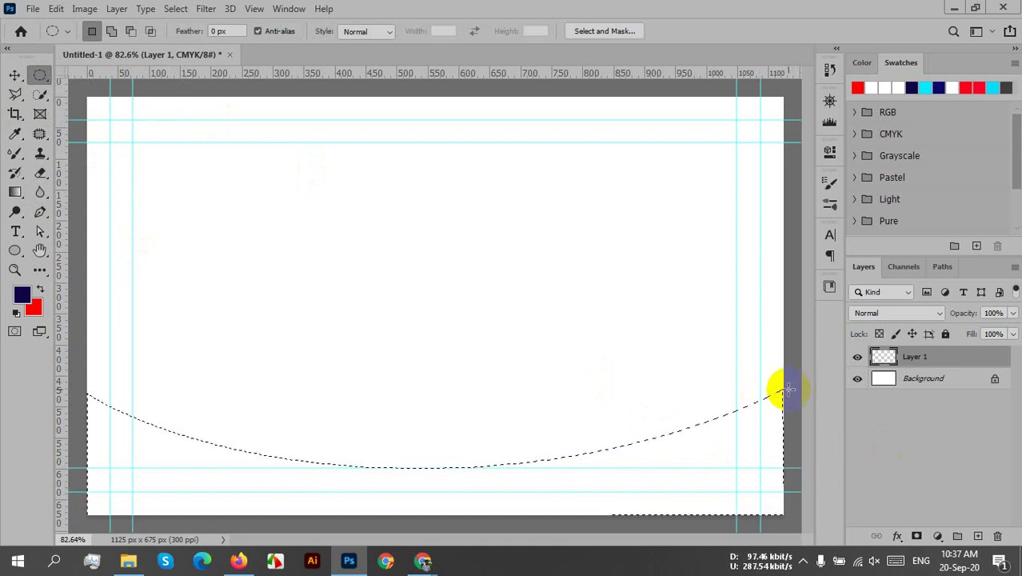
{"action": "left_click_drag", "start_coordinate": [789, 390], "coordinate": [749, 444]}
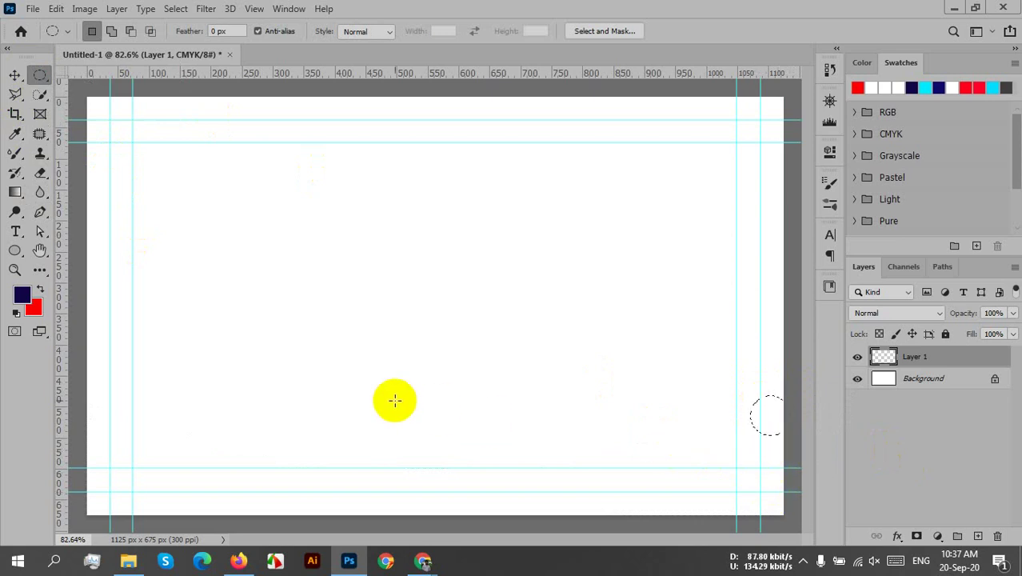
{"action": "key", "text": "ctrl+z"}
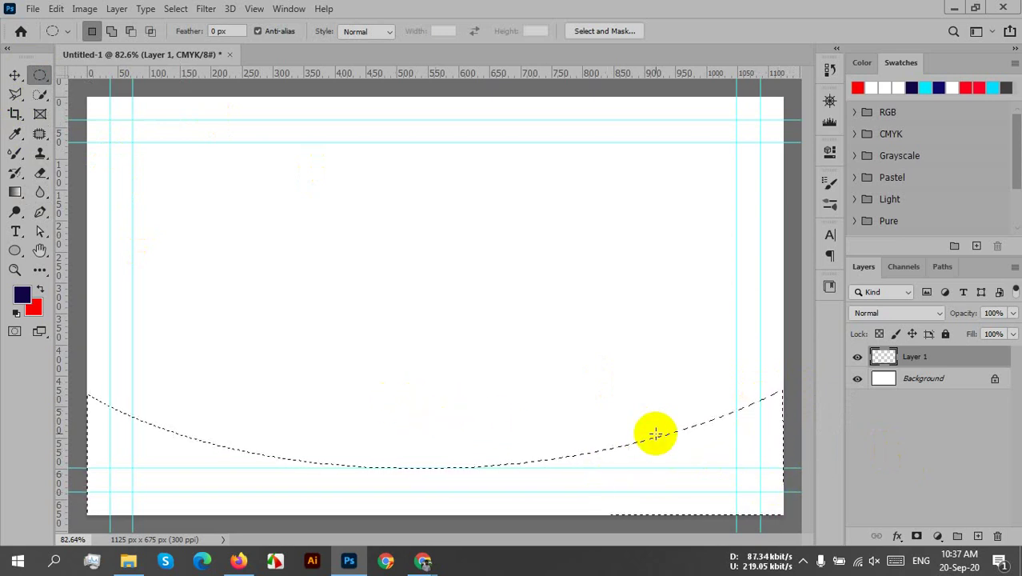
{"action": "right_click", "coordinate": [40, 75]}
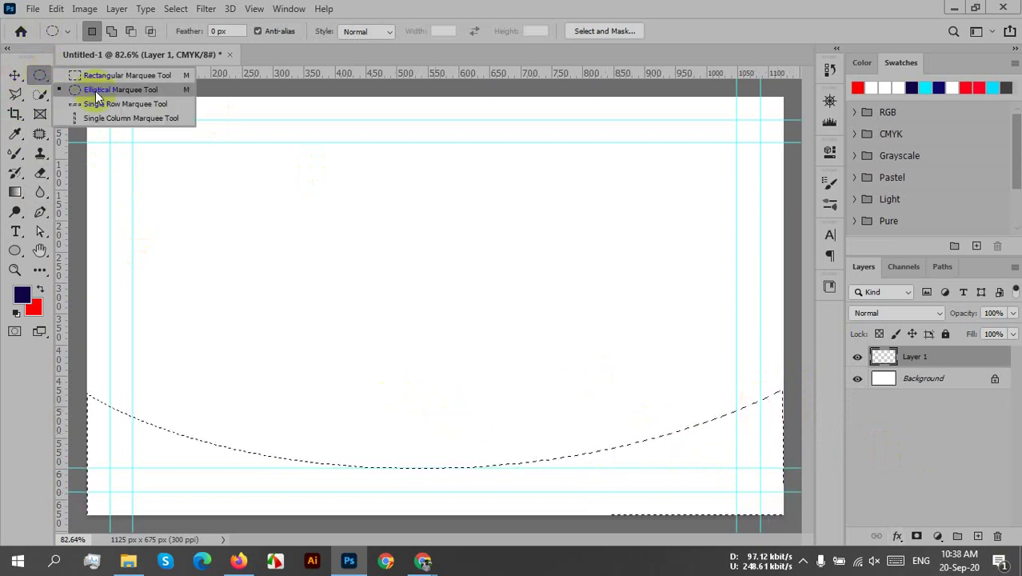
{"action": "left_click", "coordinate": [96, 76]}
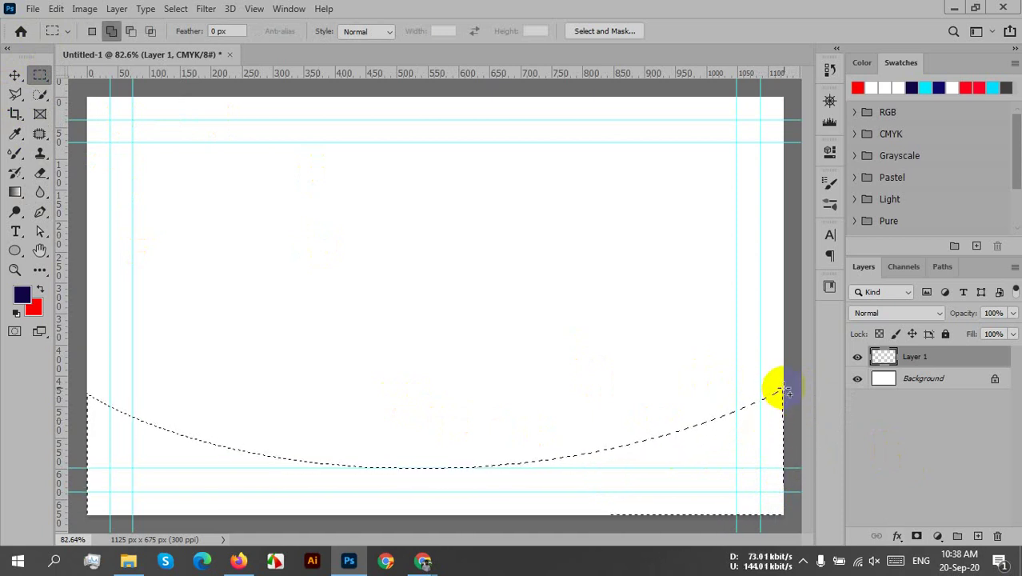
{"action": "left_click_drag", "start_coordinate": [780, 392], "coordinate": [808, 508]}
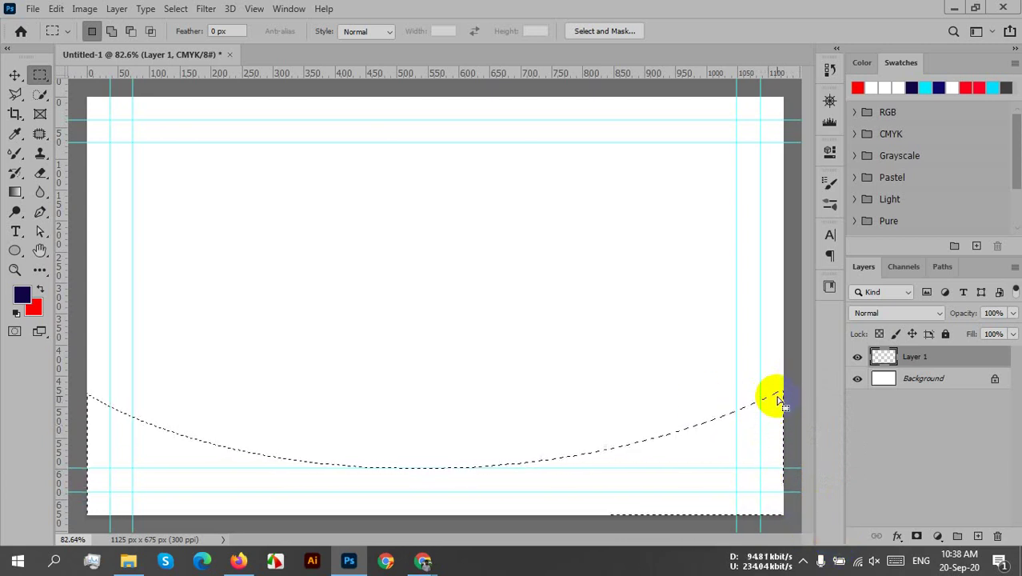
{"action": "key", "text": "shift"}
{"action": "left_click_drag", "start_coordinate": [772, 395], "coordinate": [809, 556]}
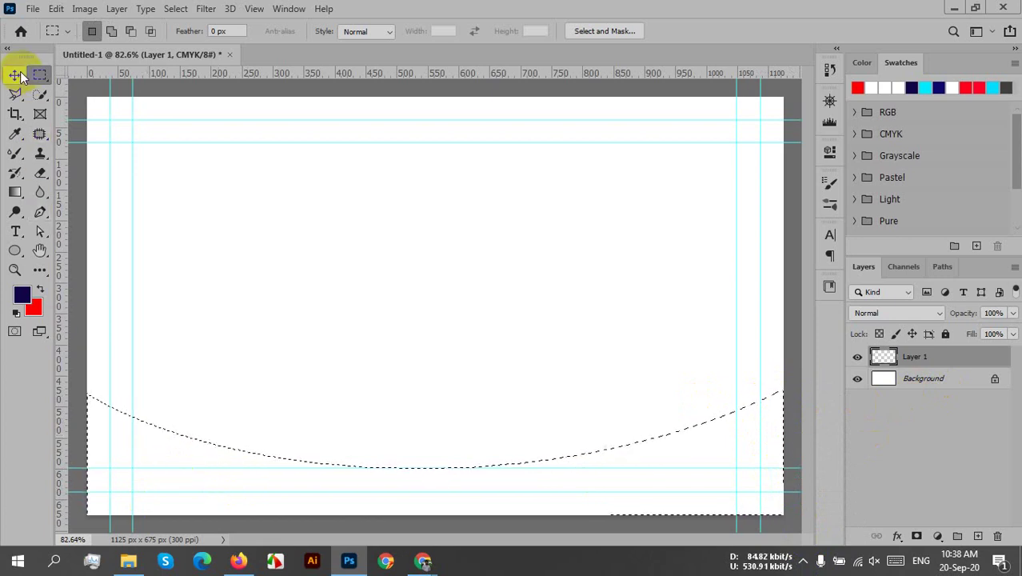
{"action": "left_click", "coordinate": [17, 73]}
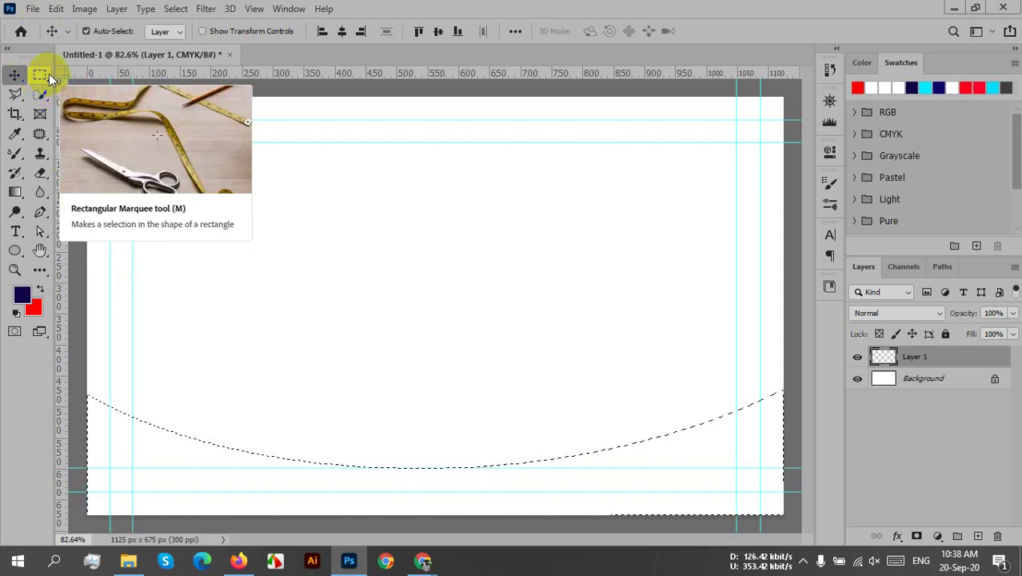
{"action": "left_click", "coordinate": [49, 76]}
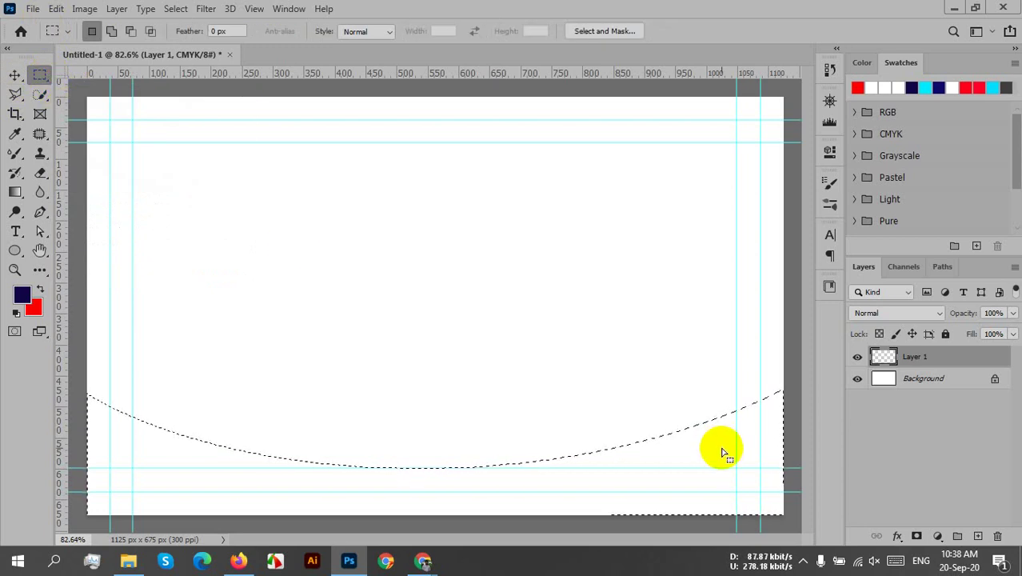
{"action": "left_click_drag", "start_coordinate": [578, 307], "coordinate": [689, 474]}
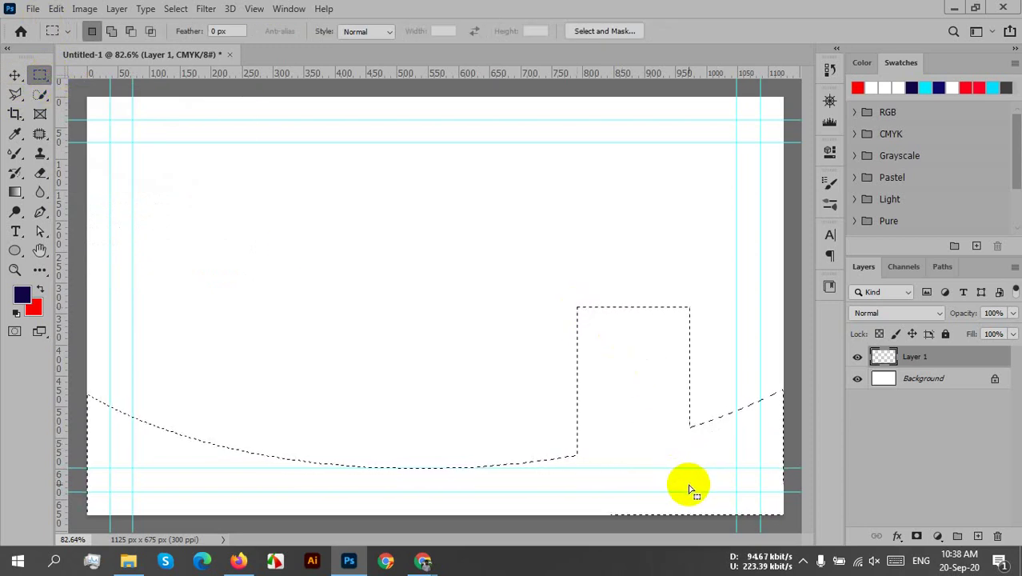
{"action": "key", "text": "shift"}
{"action": "left_click_drag", "start_coordinate": [323, 285], "coordinate": [716, 428]}
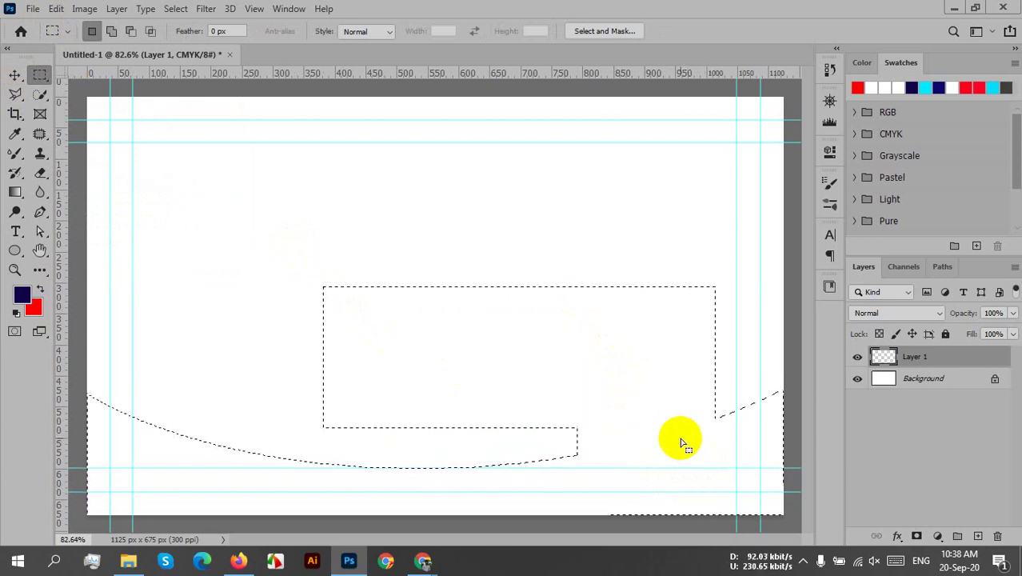
{"action": "key", "text": "ctrl+z"}
{"action": "key", "text": "ctrl+z"}
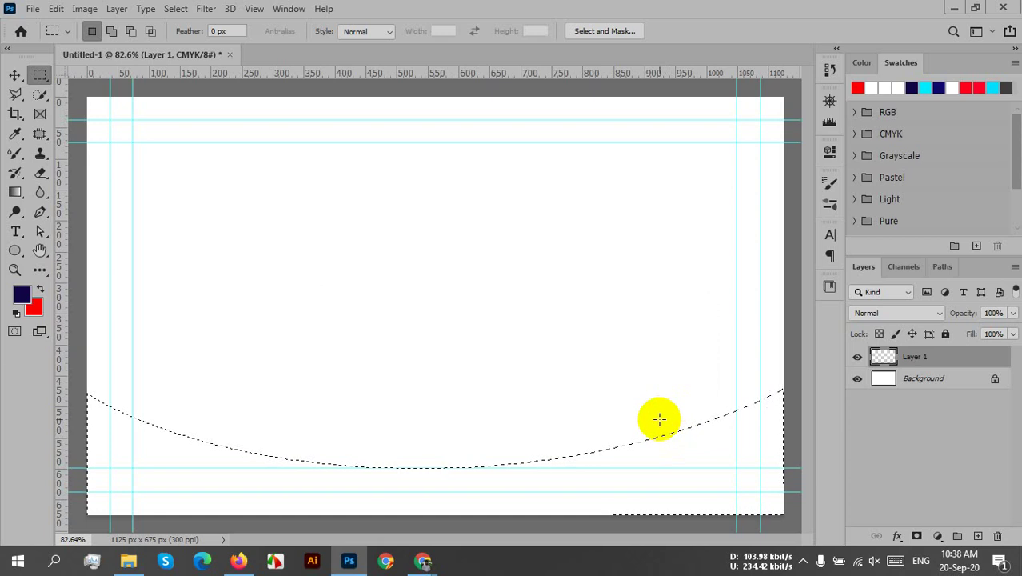
{"action": "left_click", "coordinate": [544, 304]}
{"action": "left_click_drag", "start_coordinate": [544, 299], "coordinate": [647, 468]}
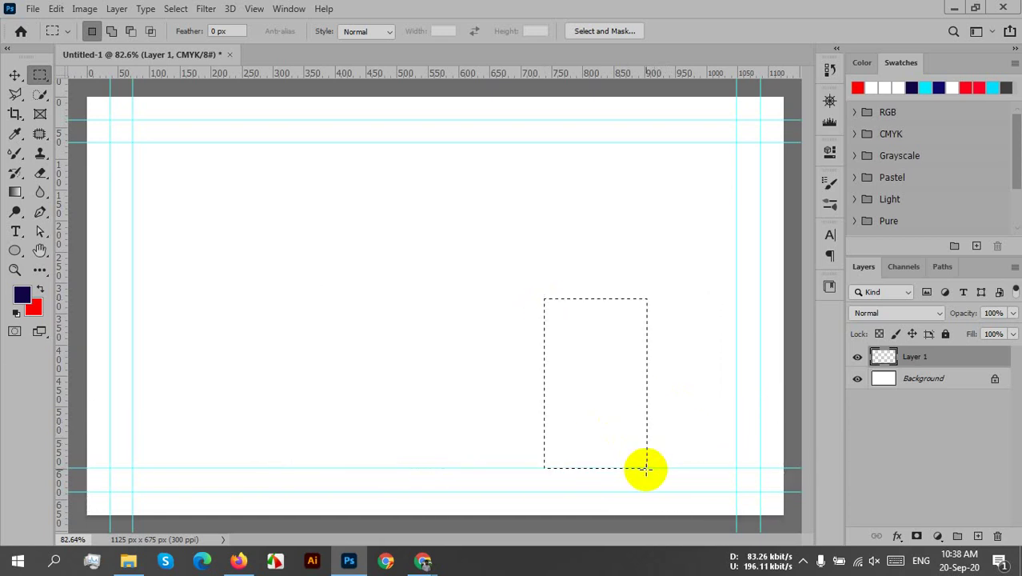
{"action": "key", "text": "ctrl+z"}
{"action": "key", "text": "ctrl+z"}
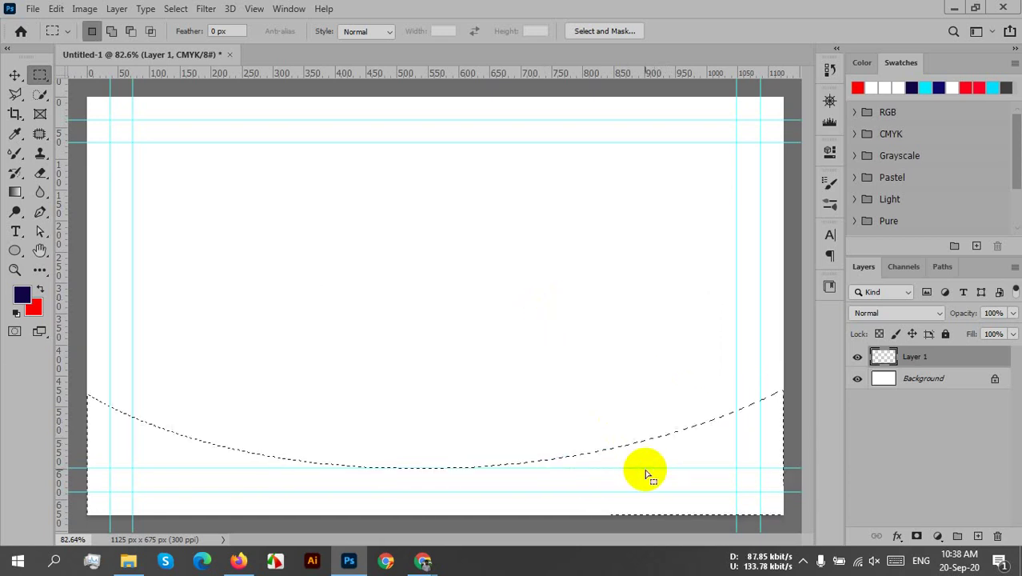
{"action": "left_click_drag", "start_coordinate": [568, 330], "coordinate": [738, 570]}
{"action": "mouse_move", "coordinate": [738, 568]}
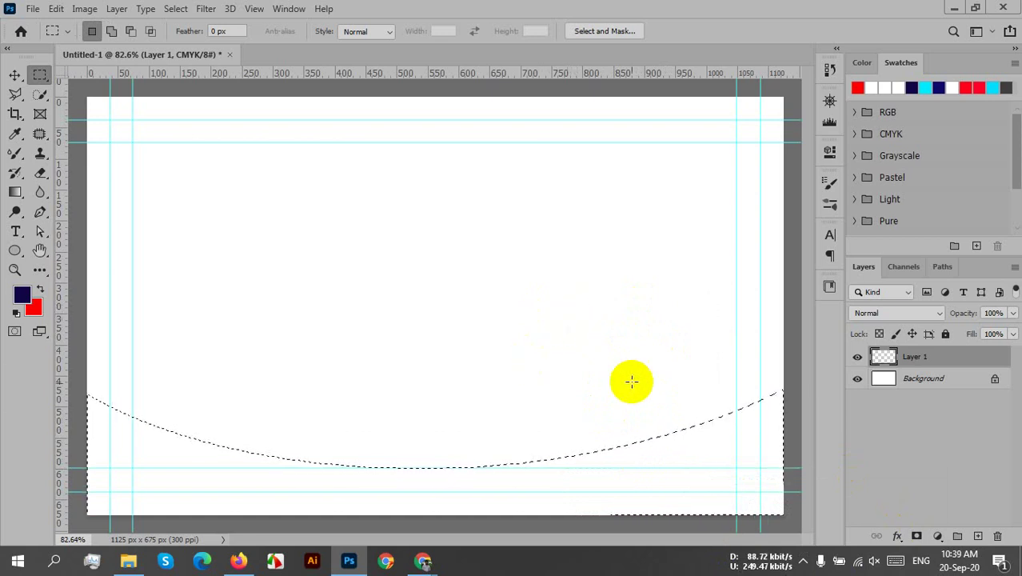
{"action": "left_click", "coordinate": [55, 9]}
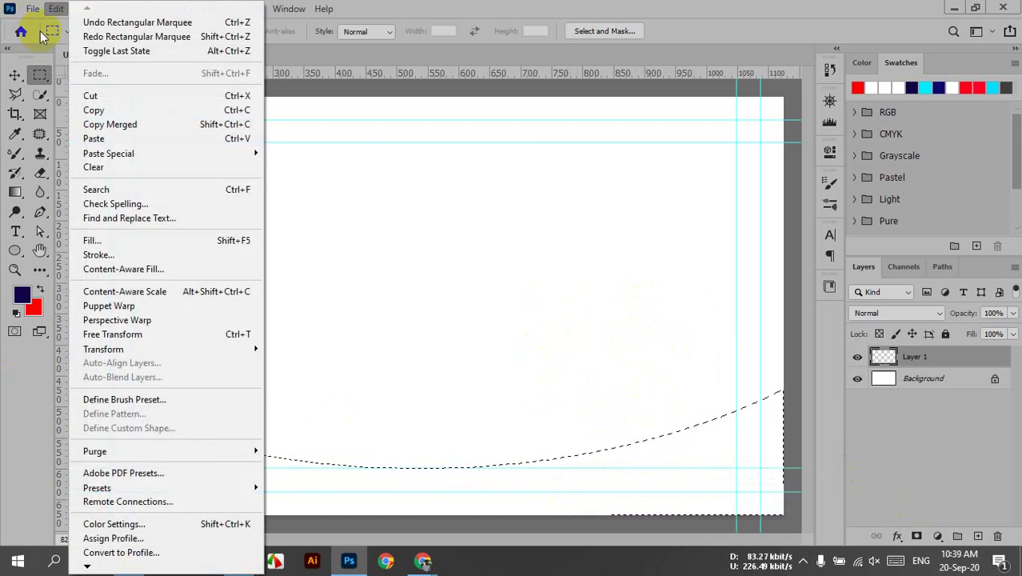
- Fill the wave selection on Layer 1 with the red background colour, then deselect
{"action": "left_click", "coordinate": [96, 240]}
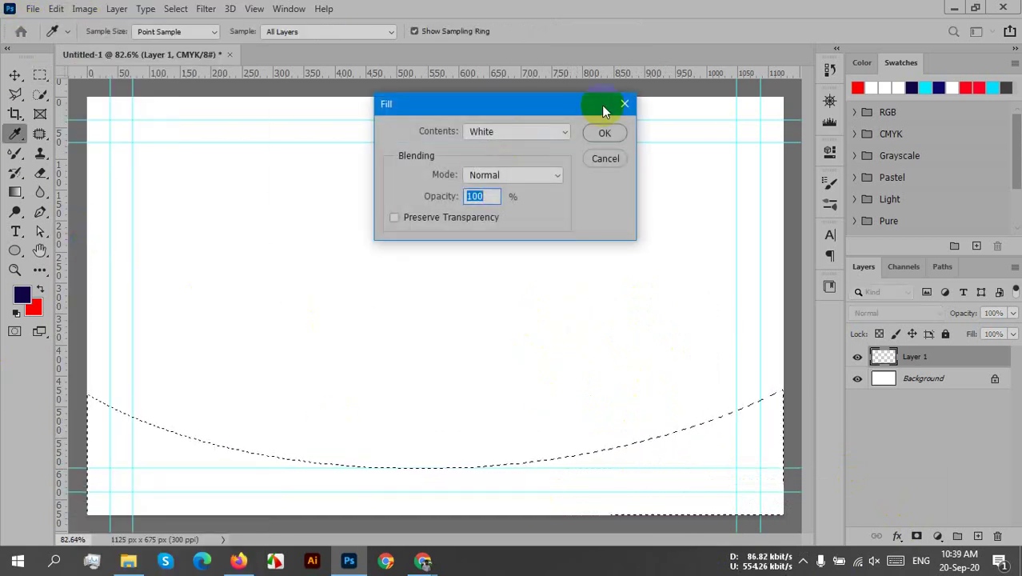
{"action": "left_click", "coordinate": [525, 134]}
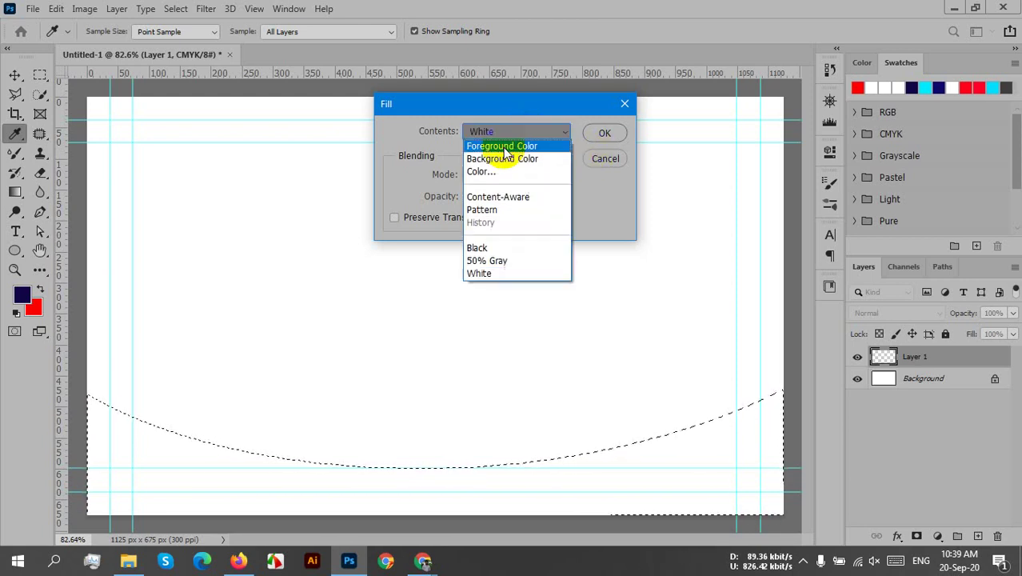
{"action": "left_click", "coordinate": [498, 159]}
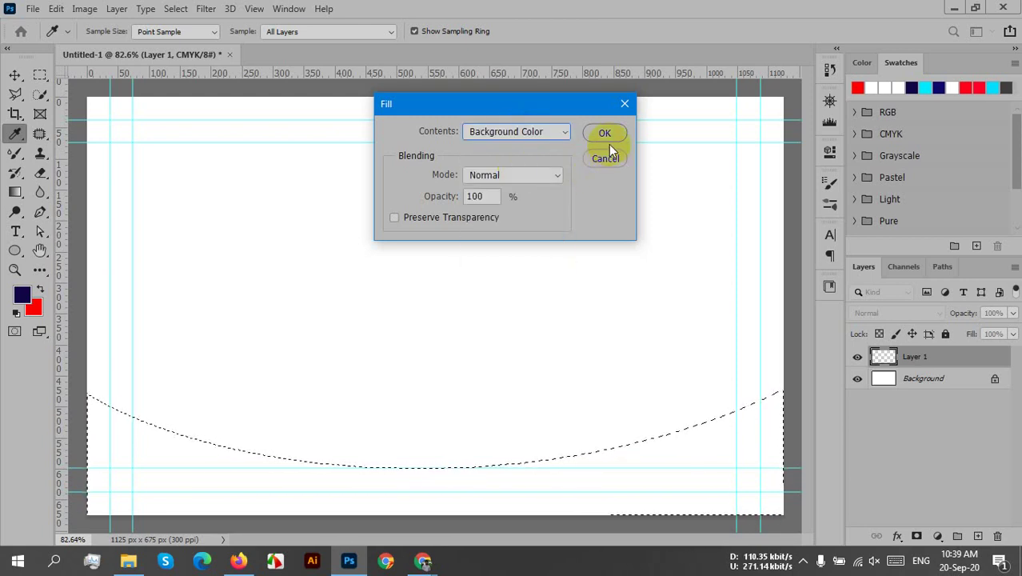
{"action": "left_click", "coordinate": [606, 133]}
{"action": "key", "text": "m"}
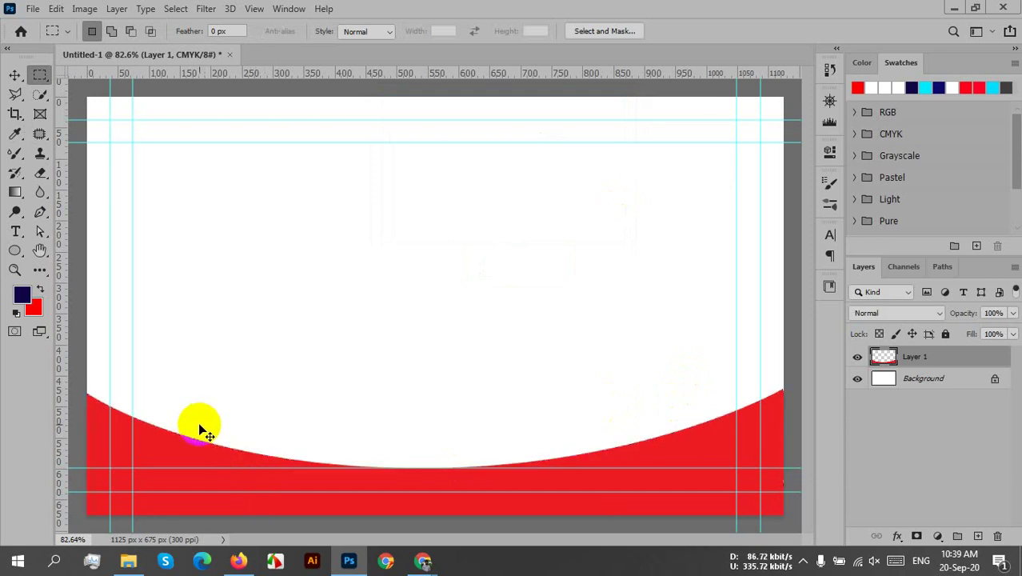
{"action": "left_click", "coordinate": [278, 466]}
- Reselect the wave area, cut the red fill out of Layer 1, and deselect
{"action": "scroll", "coordinate": [492, 502], "scroll_direction": "up", "scroll_amount": 5}
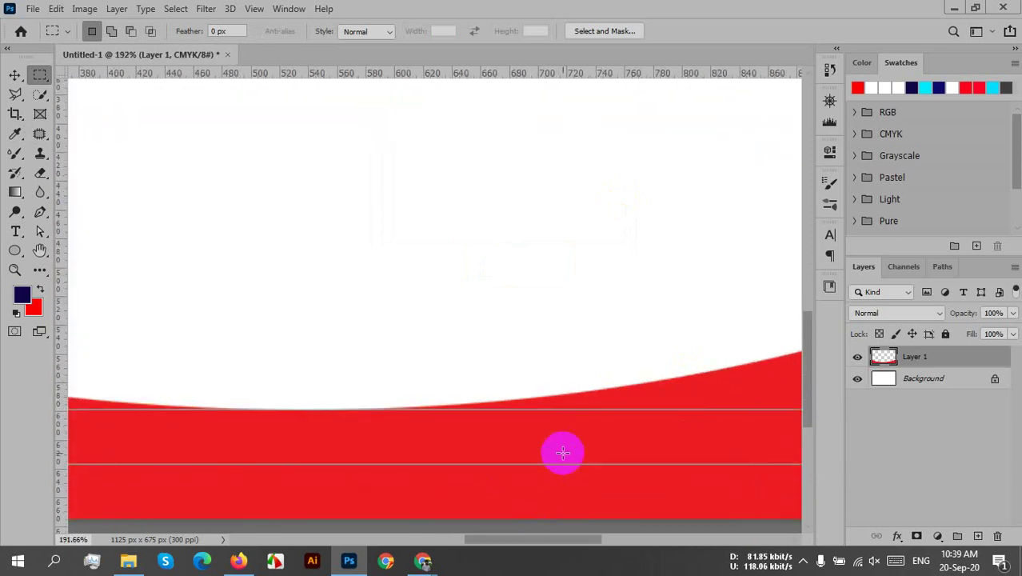
{"action": "scroll", "coordinate": [544, 428], "scroll_direction": "down", "scroll_amount": 7}
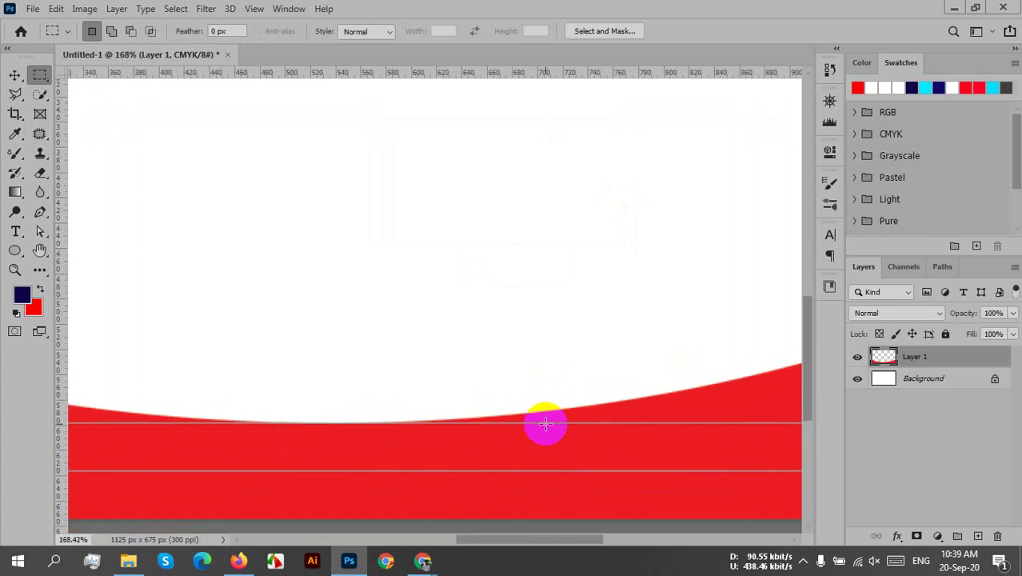
{"action": "key", "text": "ctrl+shift+d"}
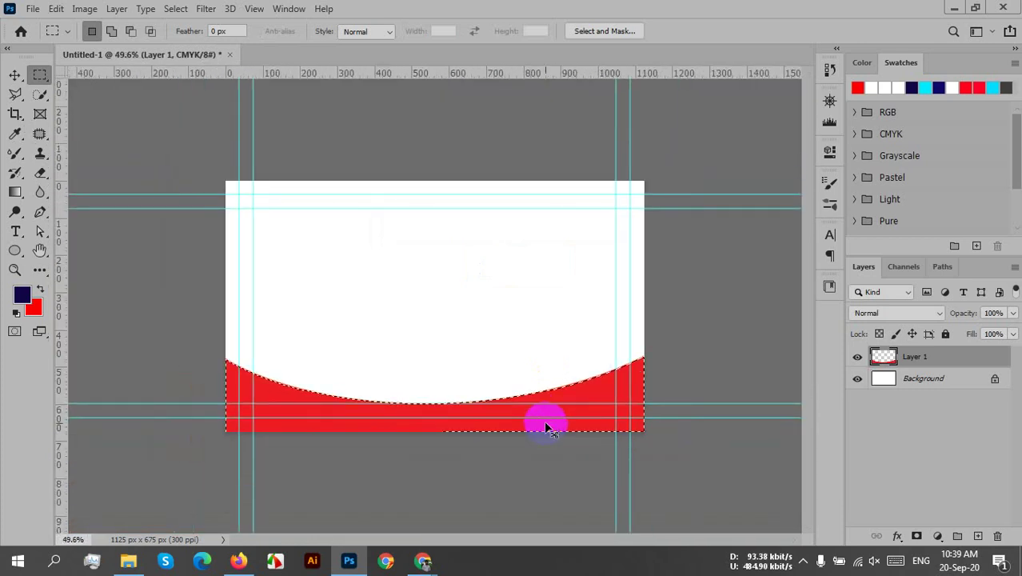
{"action": "key", "text": "ctrl+x"}
{"action": "key", "text": "ctrl+d"}
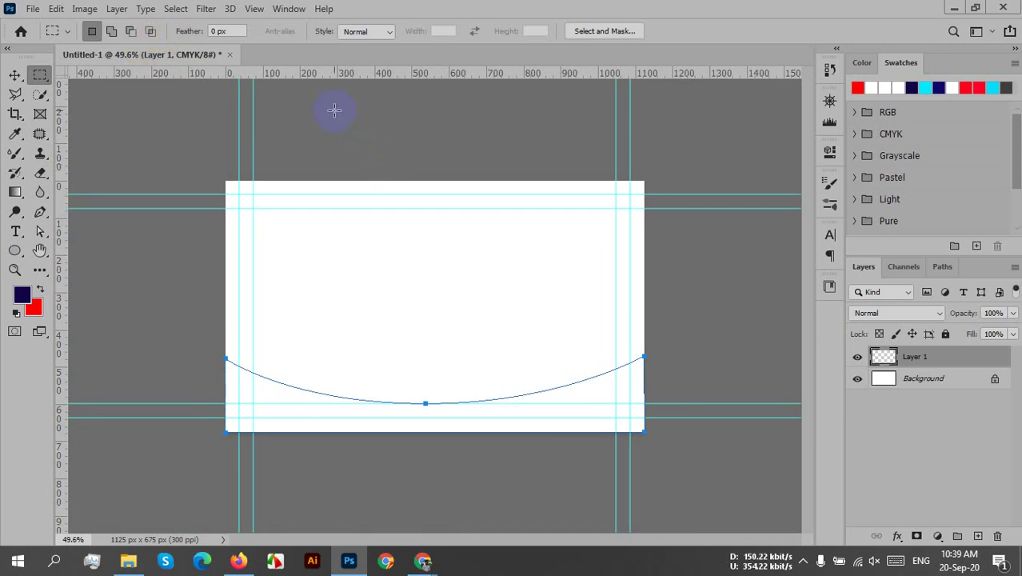
- Set the Pen tool's mode to Shape, briefly editing the Layer 1 name
{"action": "left_click", "coordinate": [40, 211]}
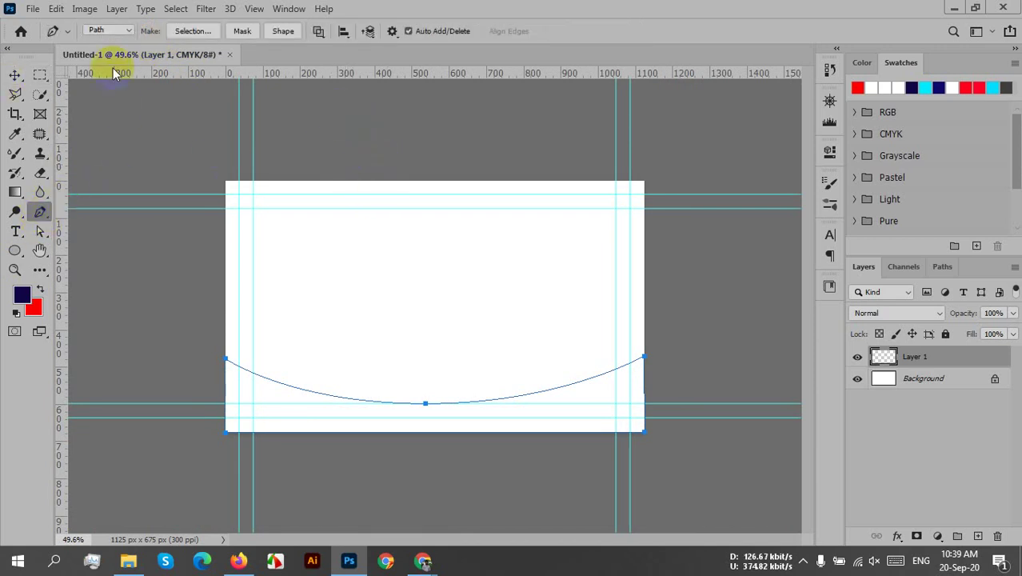
{"action": "left_click", "coordinate": [107, 30]}
{"action": "left_click", "coordinate": [111, 41]}
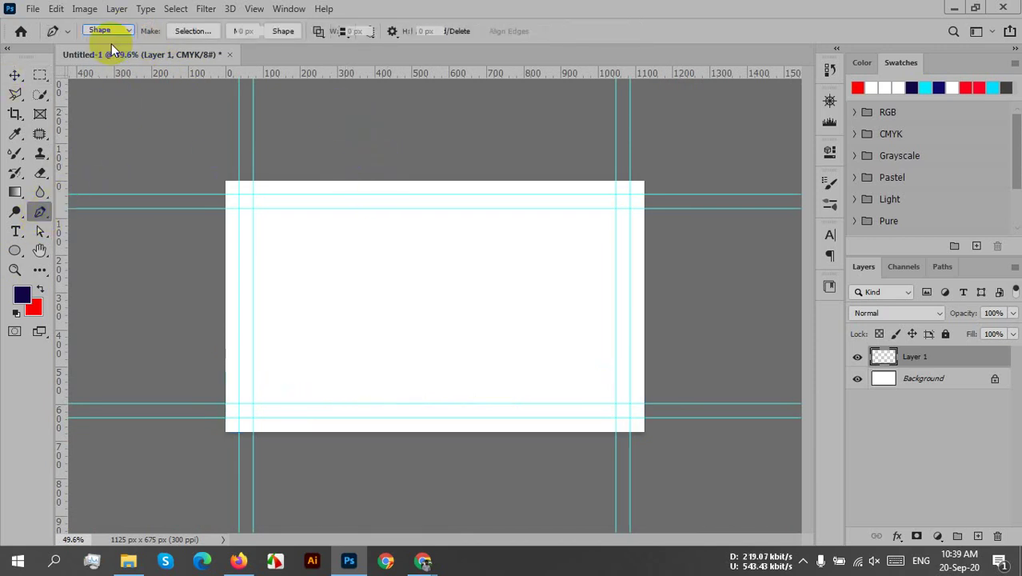
{"action": "double_click", "coordinate": [927, 357]}
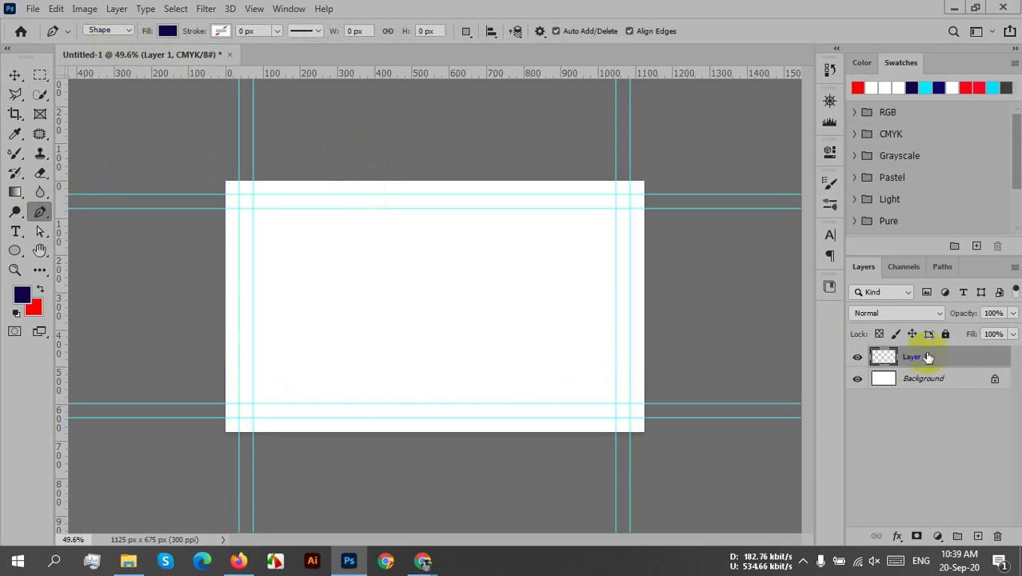
{"action": "left_click", "coordinate": [702, 425]}
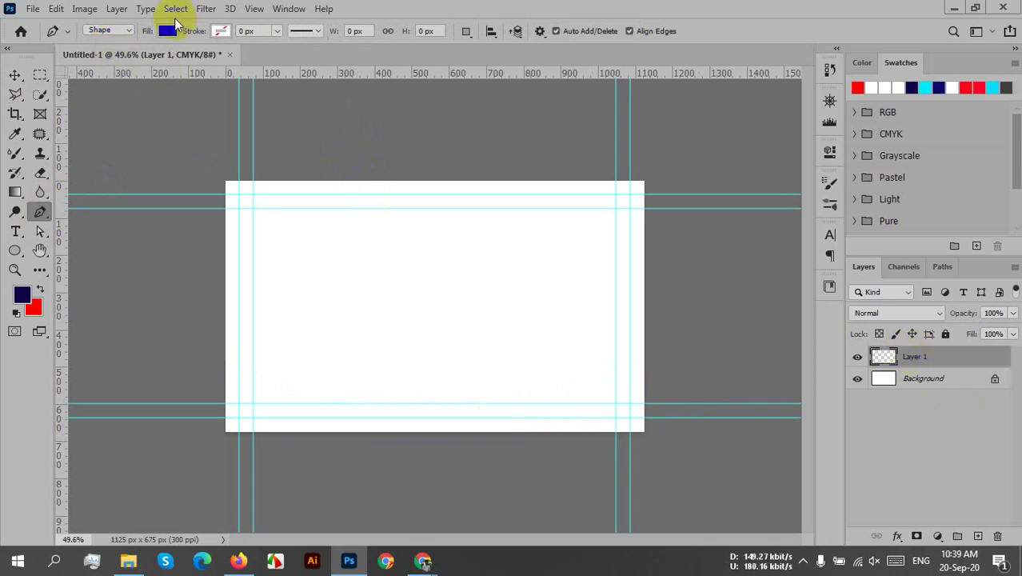
- Choose red as the shape fill colour and return to the Pen tool
{"action": "left_click", "coordinate": [167, 31]}
{"action": "left_click", "coordinate": [192, 108]}
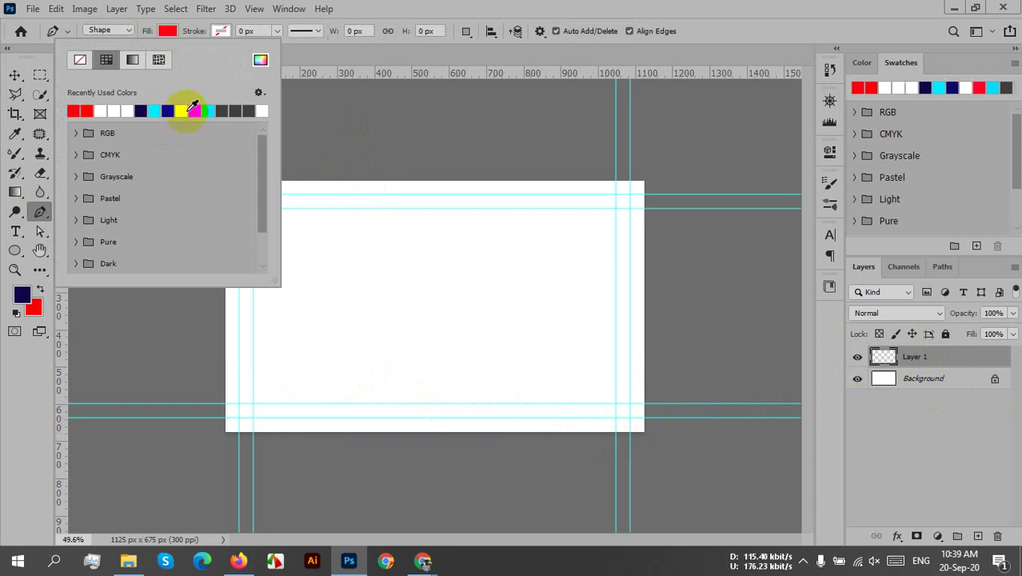
{"action": "left_click", "coordinate": [14, 74]}
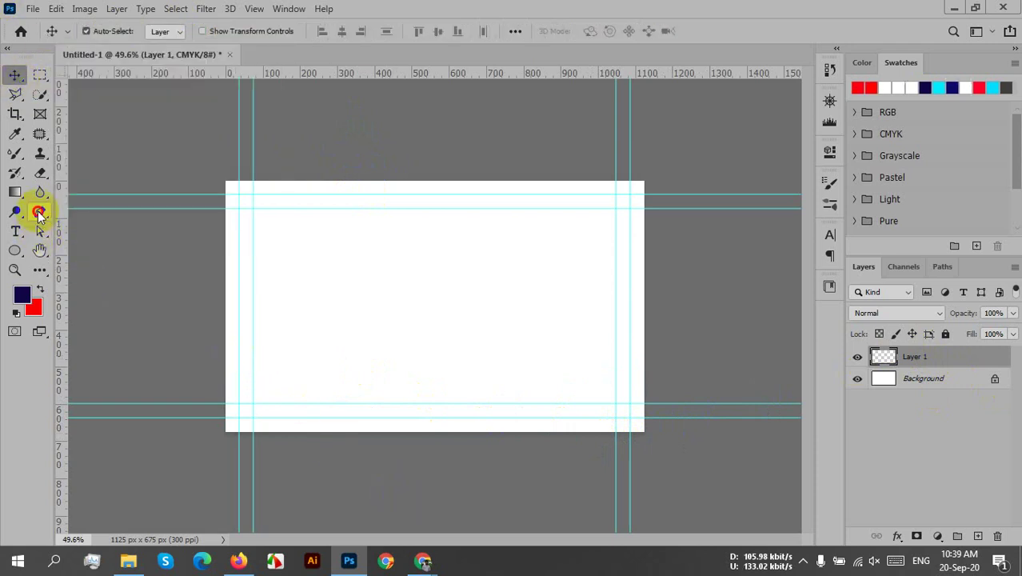
{"action": "left_click", "coordinate": [40, 212]}
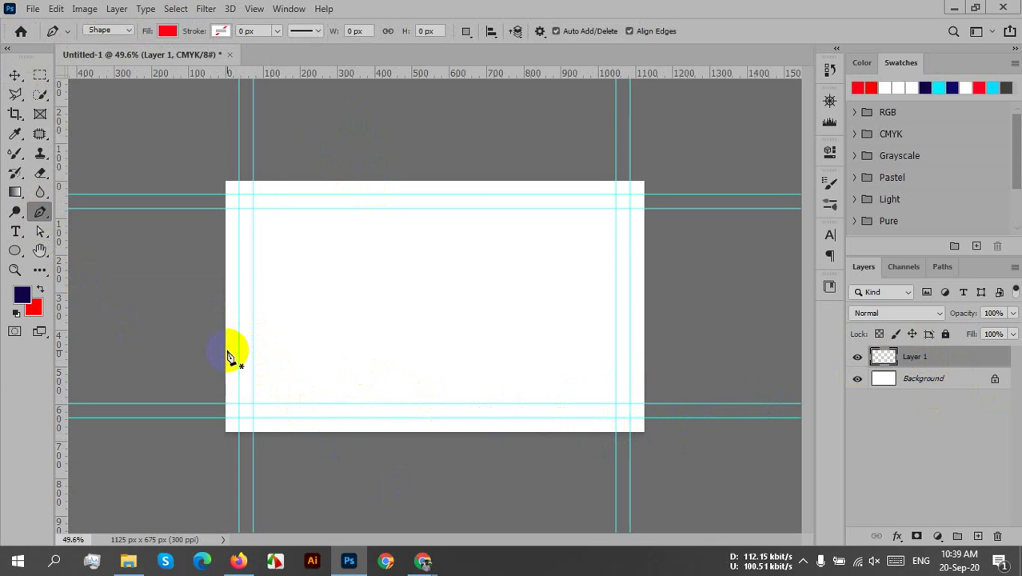
- Draw the wave's top edge from the card's left edge, sagging to the bottom centre, up to the right edge
{"action": "left_click", "coordinate": [226, 351]}
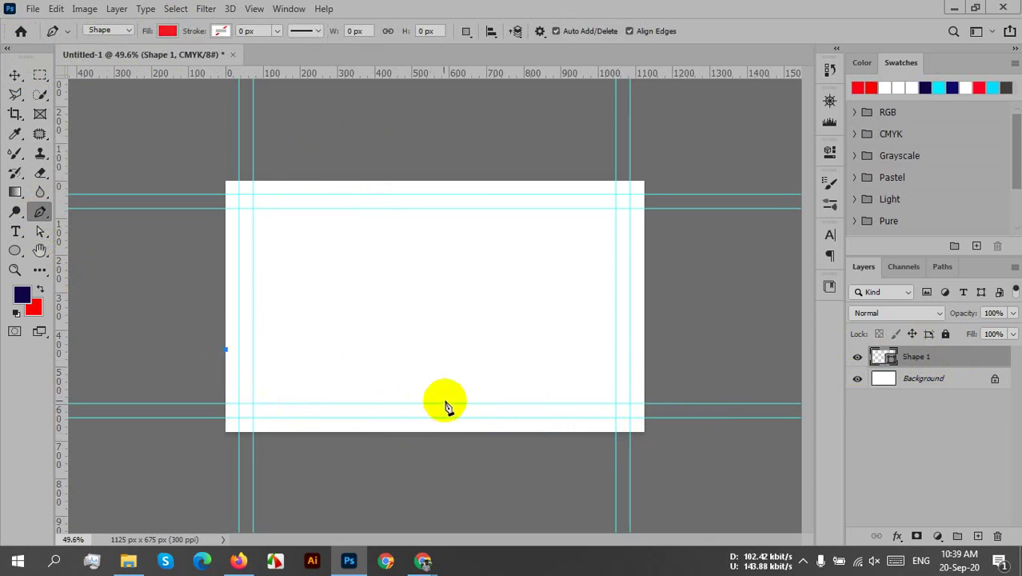
{"action": "left_click_drag", "start_coordinate": [446, 404], "coordinate": [614, 402]}
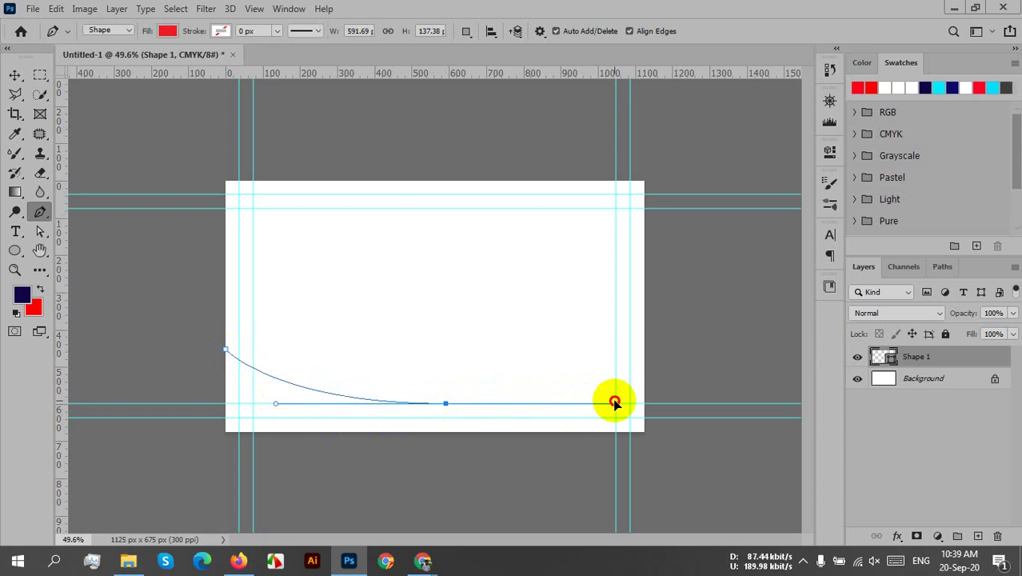
{"action": "left_click_drag", "start_coordinate": [615, 403], "coordinate": [615, 403]}
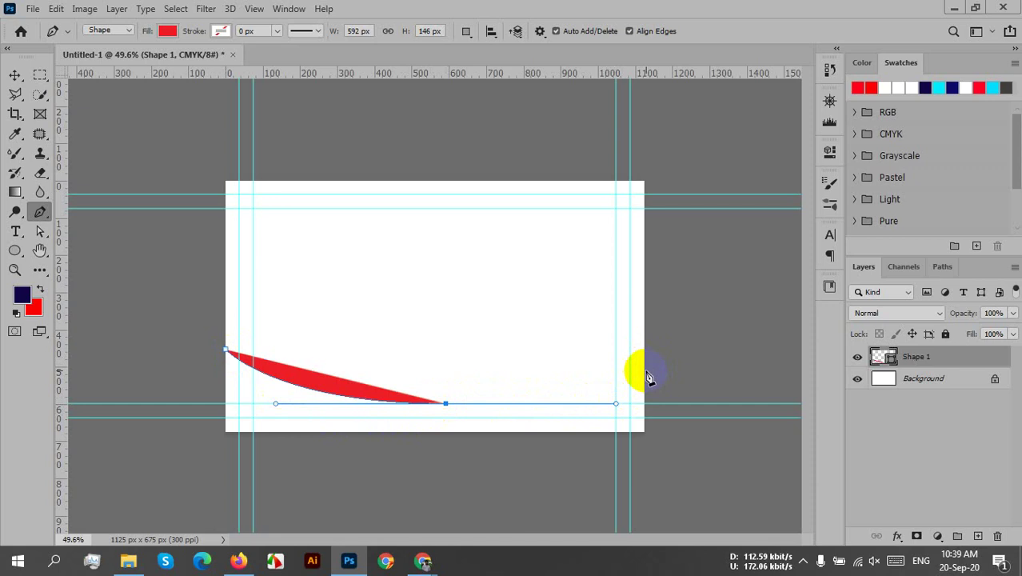
{"action": "left_click_drag", "start_coordinate": [645, 369], "coordinate": [712, 357]}
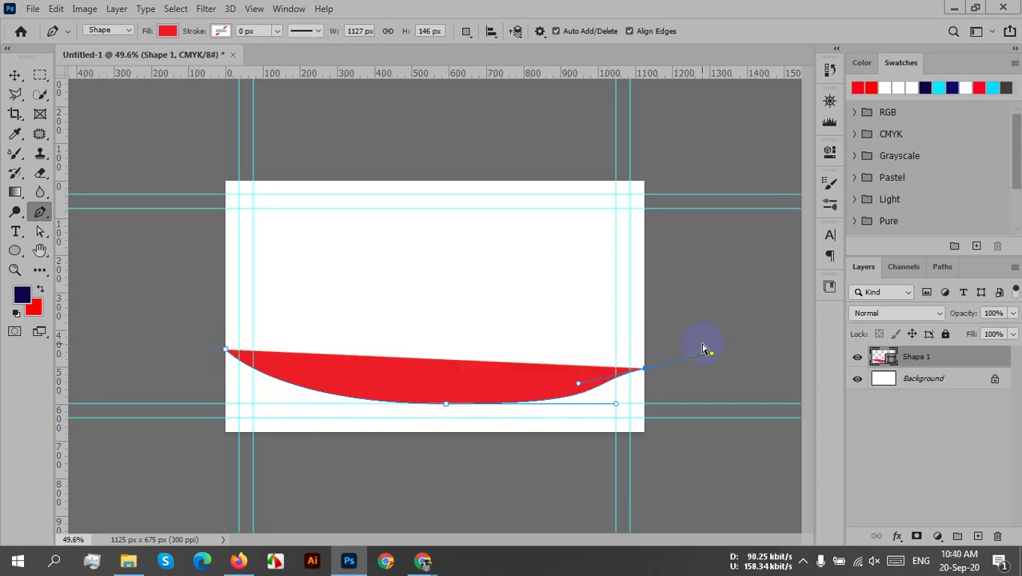
{"action": "key", "text": "ctrl+z"}
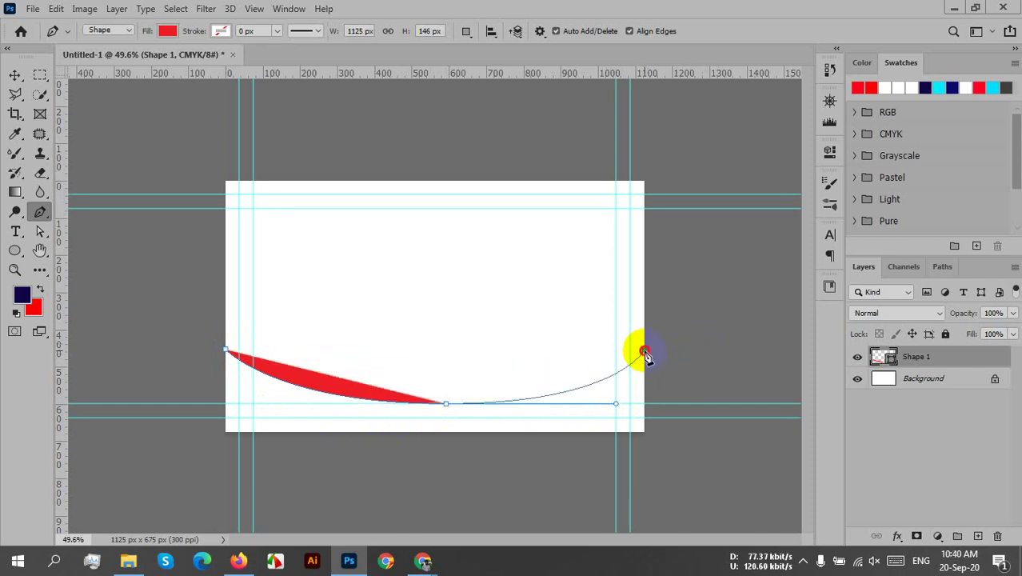
{"action": "left_click", "coordinate": [645, 351]}
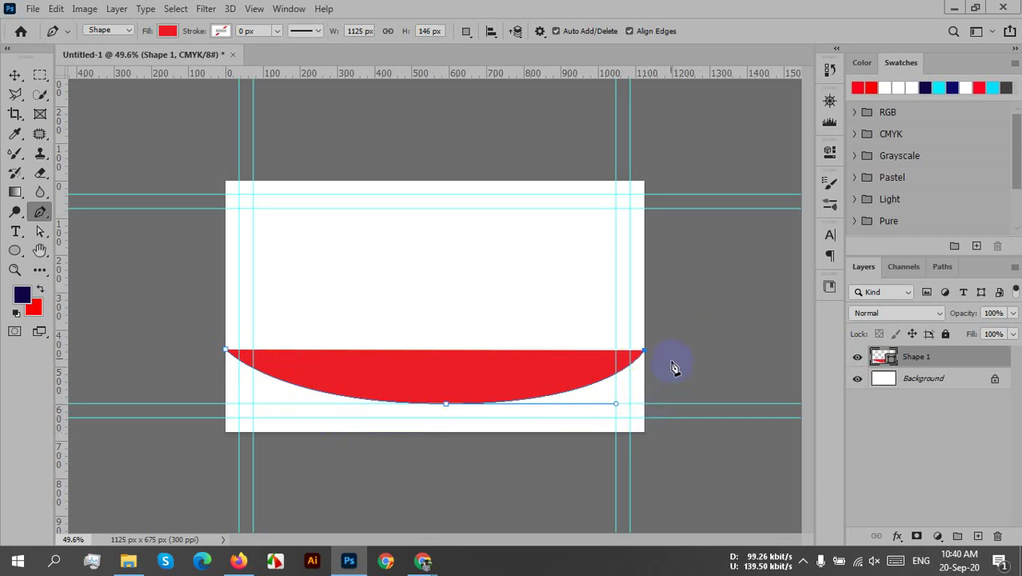
- Continue the outline around the outside of the card's bottom and close the Shape 1 path
{"action": "left_click", "coordinate": [671, 319]}
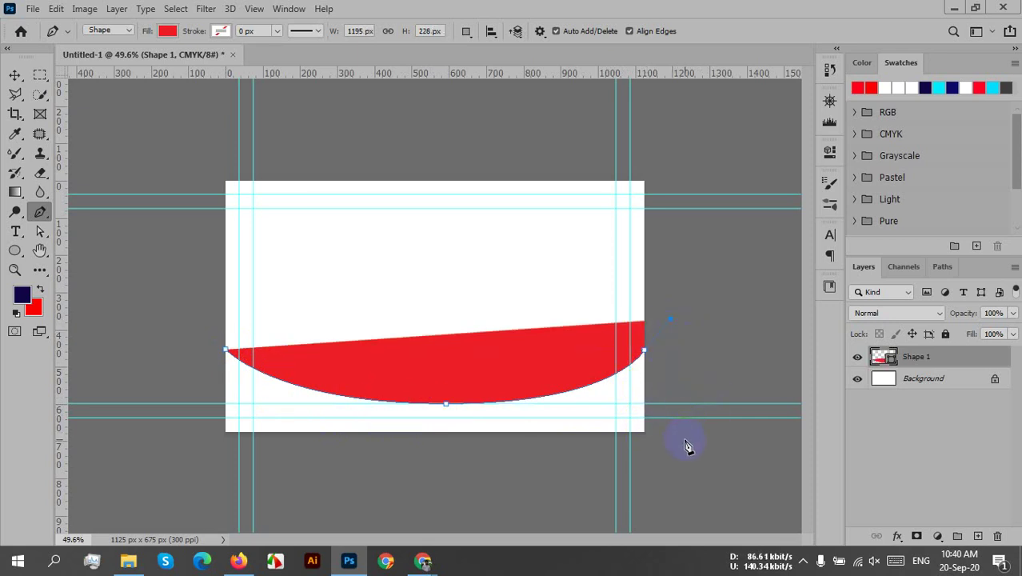
{"action": "left_click_drag", "start_coordinate": [675, 465], "coordinate": [617, 500]}
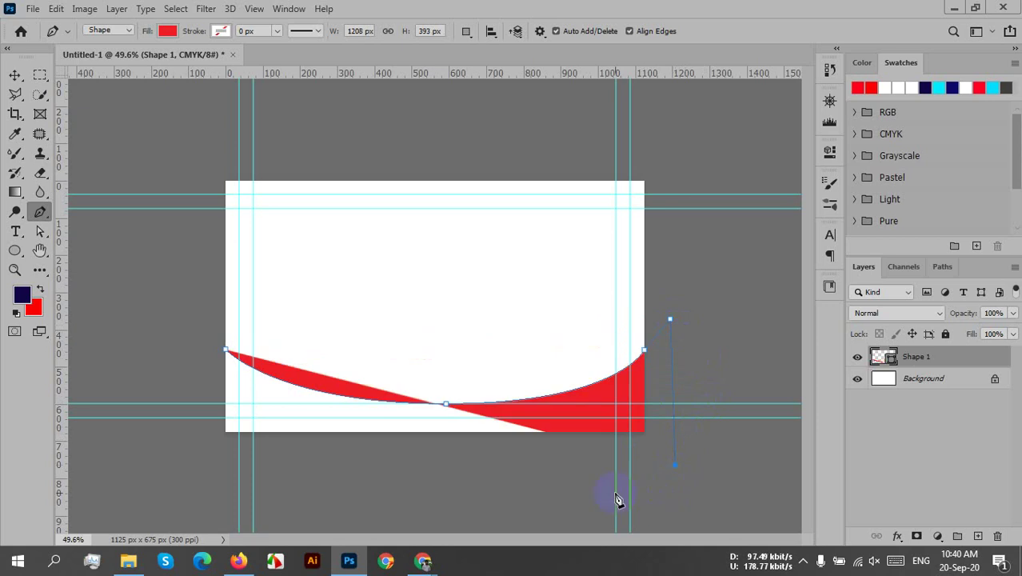
{"action": "left_click_drag", "start_coordinate": [434, 491], "coordinate": [411, 492]}
{"action": "left_click", "coordinate": [314, 478]}
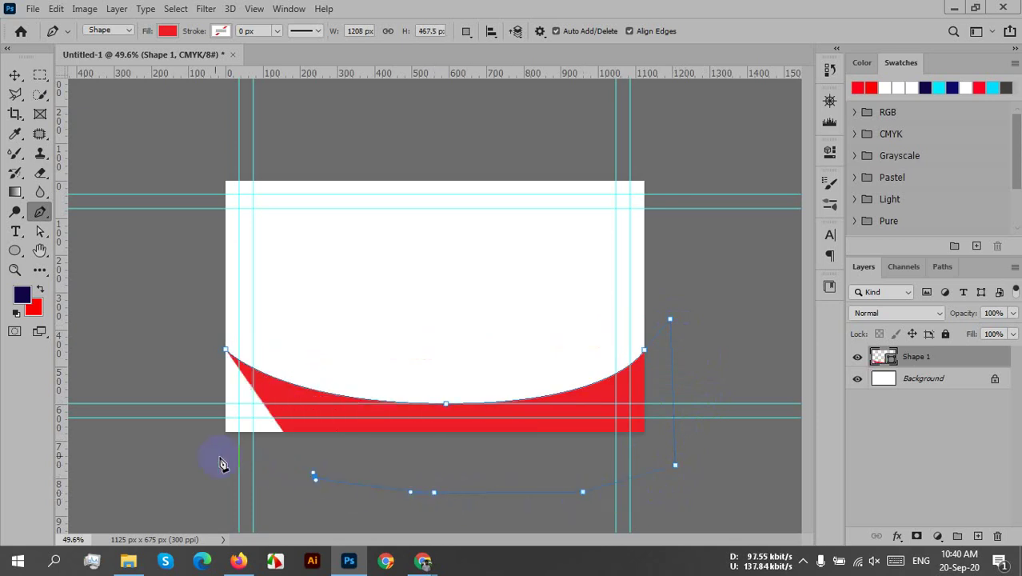
{"action": "left_click", "coordinate": [146, 421]}
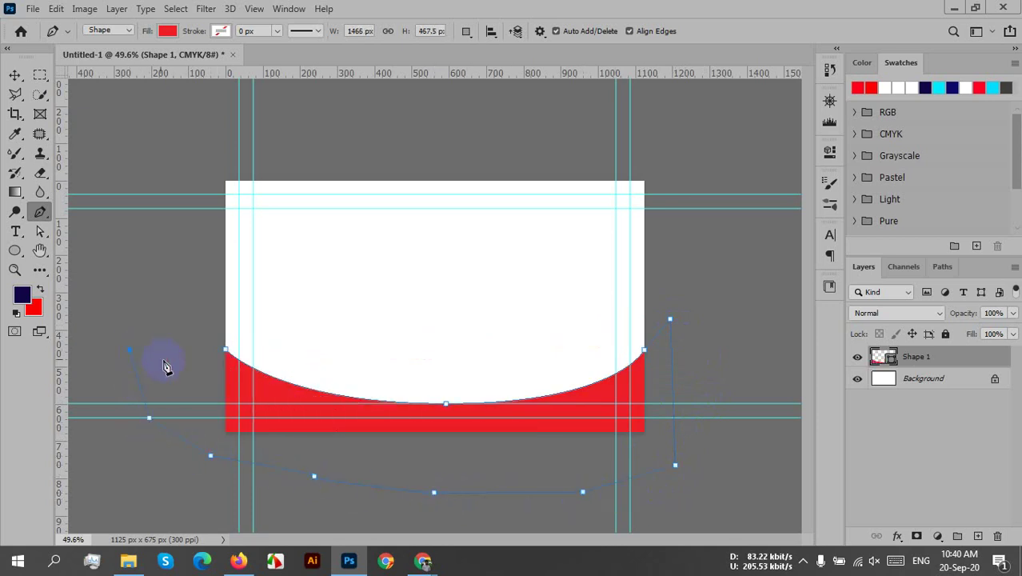
{"action": "left_click", "coordinate": [228, 352]}
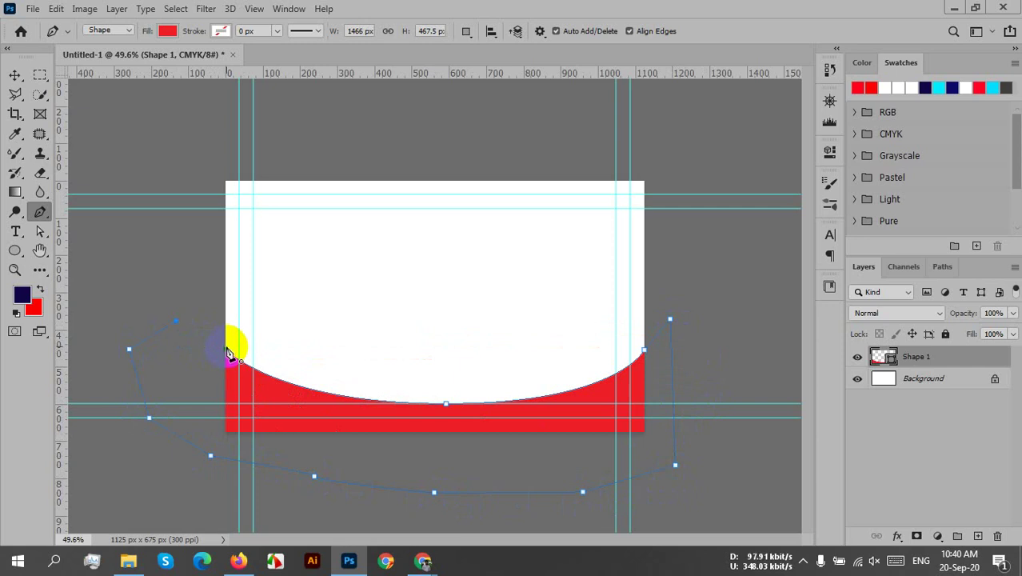
- Select Shape 1 and scale it up proportionally to 107.17% with Free Transform
{"action": "left_click", "coordinate": [17, 82]}
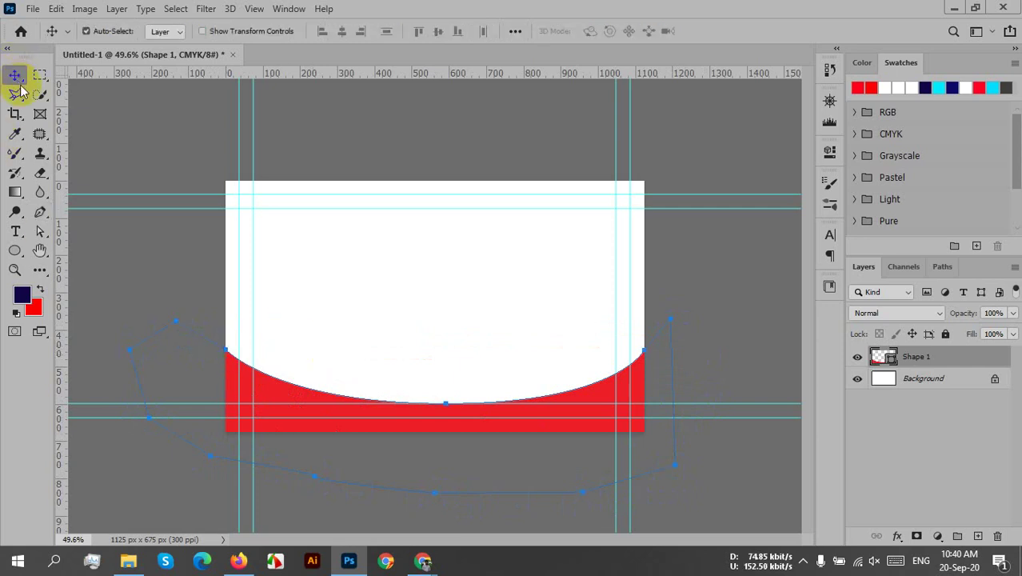
{"action": "left_click", "coordinate": [723, 378]}
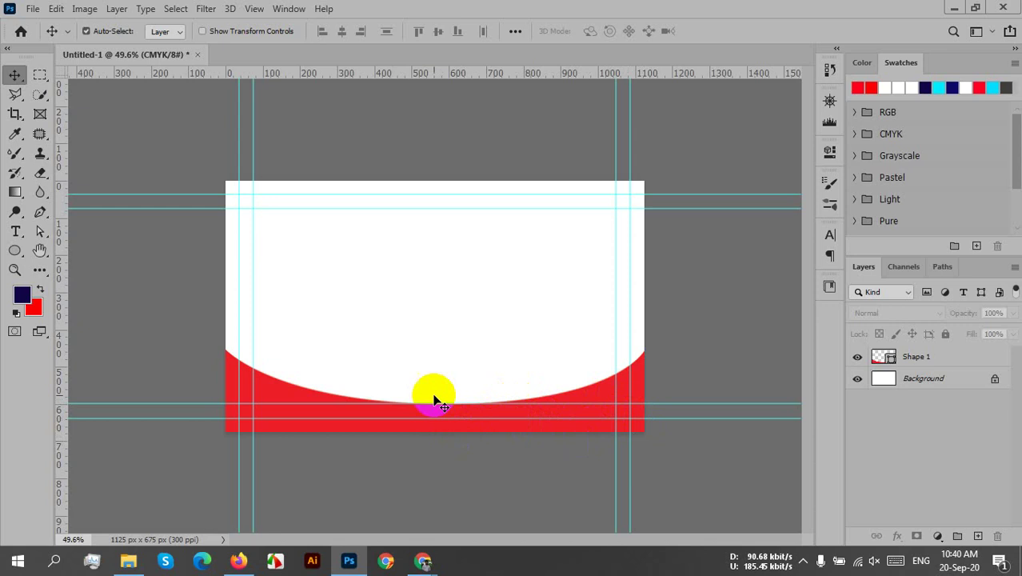
{"action": "left_click", "coordinate": [950, 360]}
{"action": "right_click", "coordinate": [942, 357]}
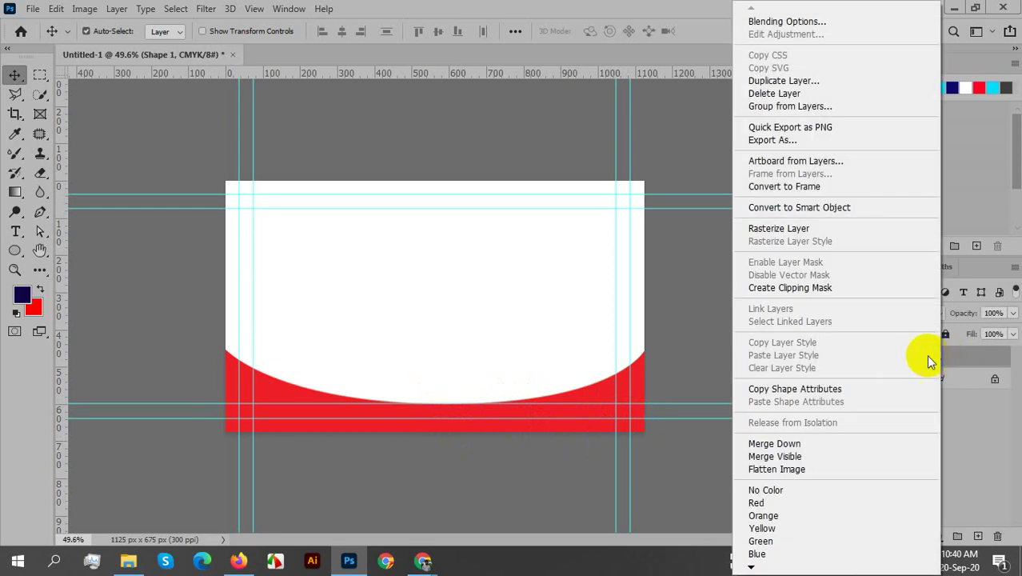
{"action": "left_click", "coordinate": [967, 456]}
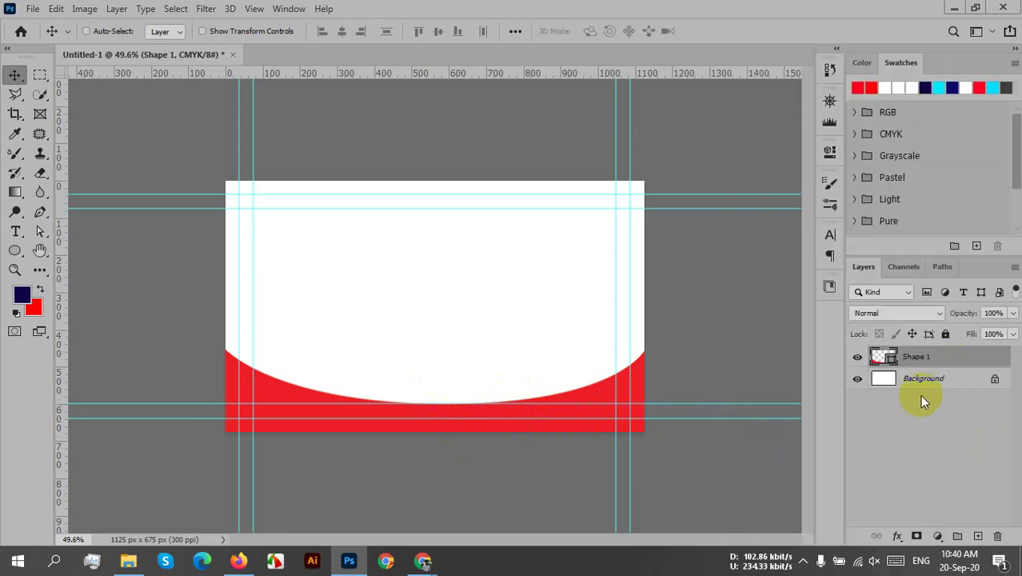
{"action": "key", "text": "ctrl+t"}
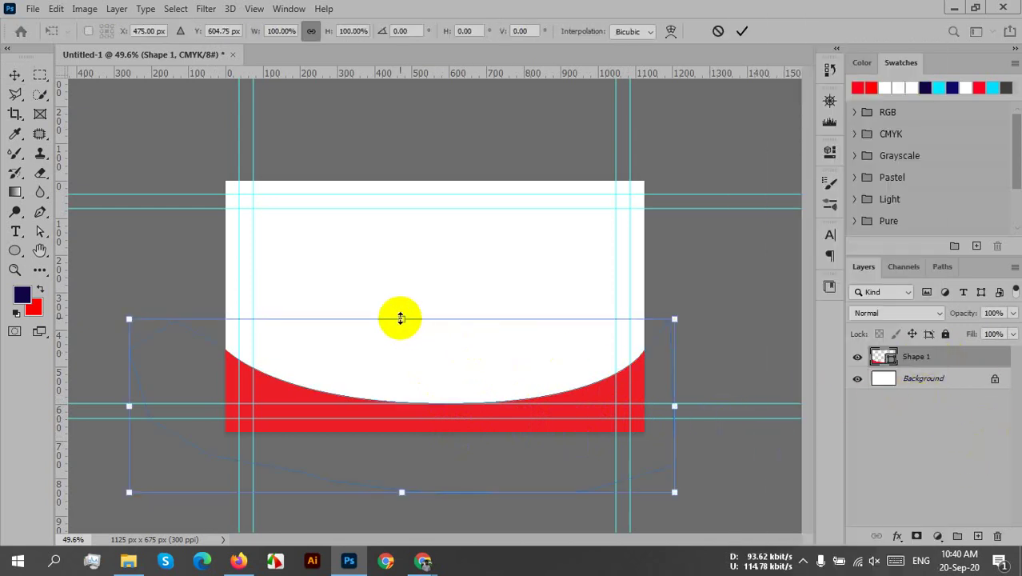
{"action": "mouse_move", "coordinate": [400, 318]}
{"action": "left_mouse_down"}
{"action": "mouse_move", "coordinate": [407, 289]}
{"action": "mouse_move", "coordinate": [403, 307]}
{"action": "left_mouse_up"}
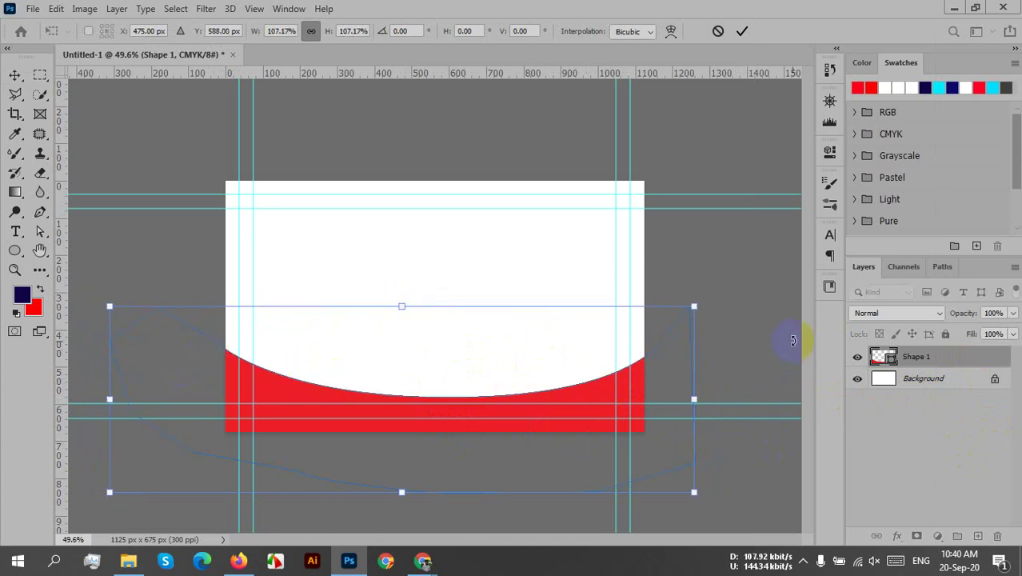
{"action": "left_click", "coordinate": [742, 32]}
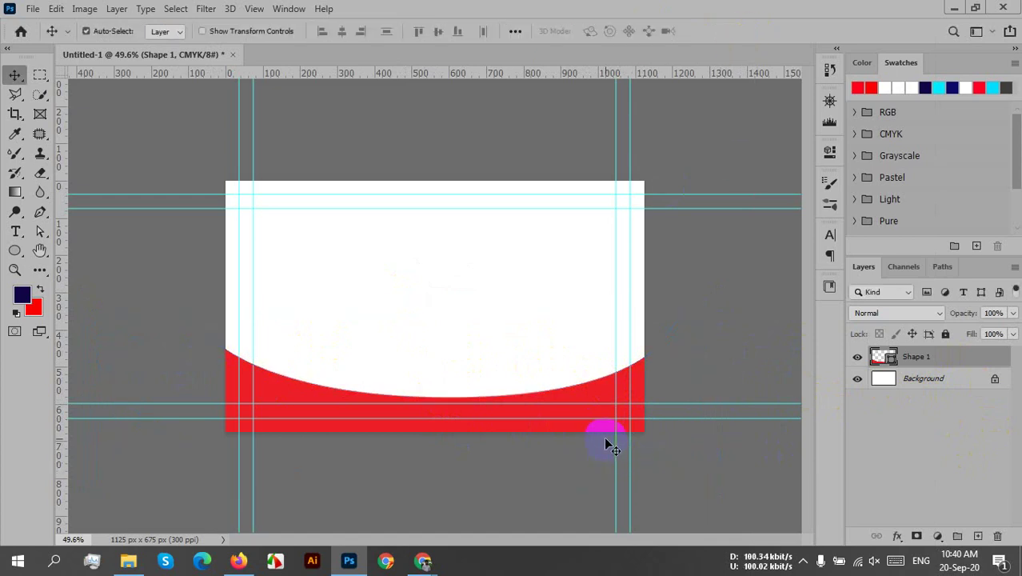
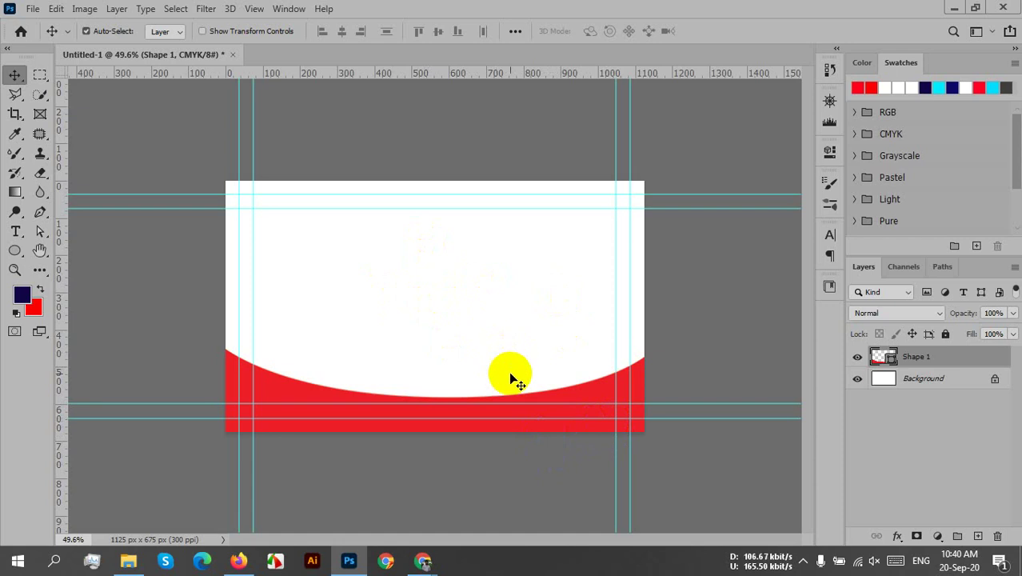
- Open New Volume (E:) > Work > logo design and bring 'real estate logo 207' into Photoshop
{"action": "left_click", "coordinate": [128, 560]}
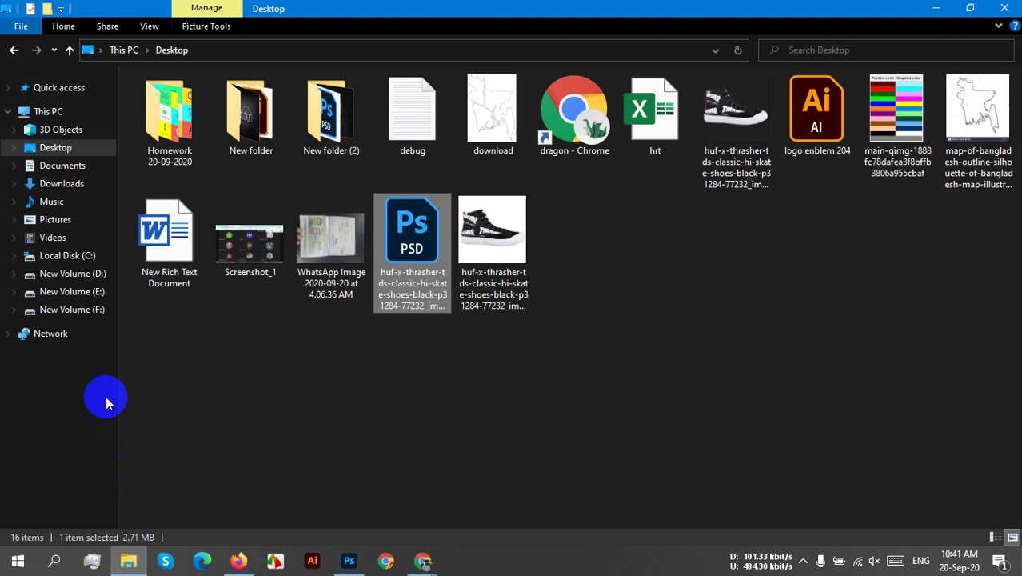
{"action": "left_click", "coordinate": [76, 291]}
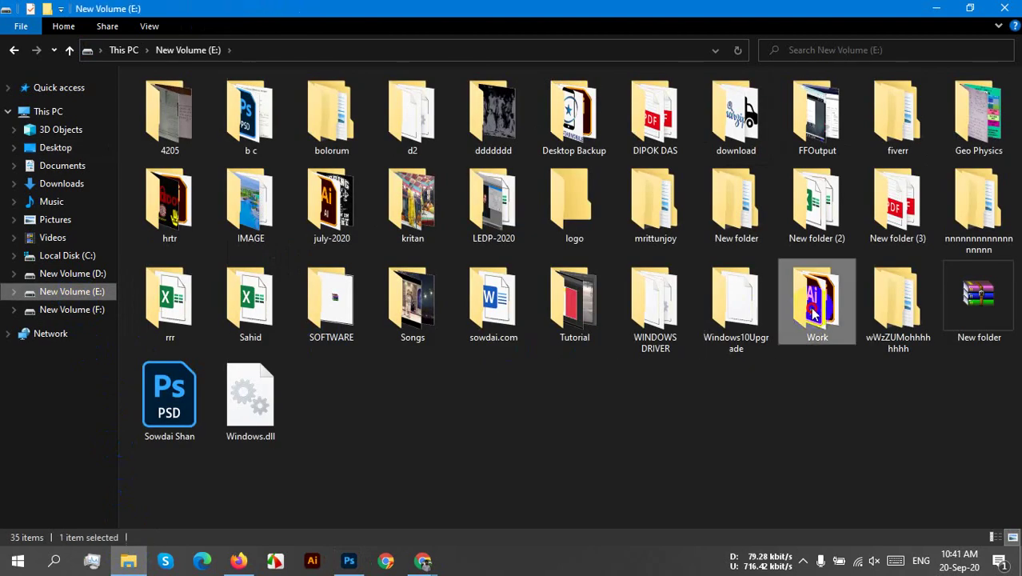
{"action": "double_click", "coordinate": [816, 297]}
{"action": "left_click", "coordinate": [572, 226]}
{"action": "double_click", "coordinate": [571, 226]}
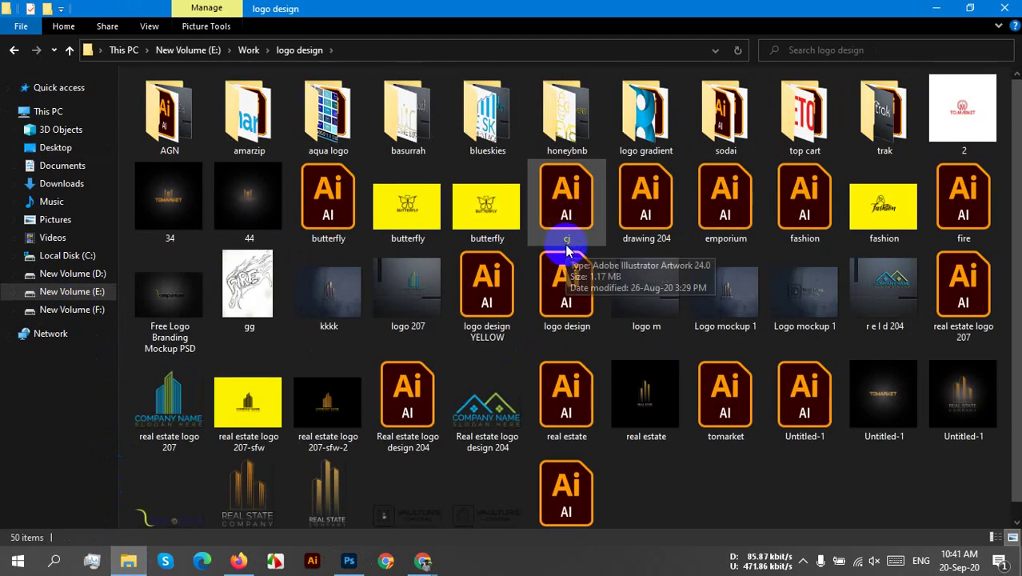
{"action": "left_click_drag", "start_coordinate": [178, 412], "coordinate": [560, 48]}
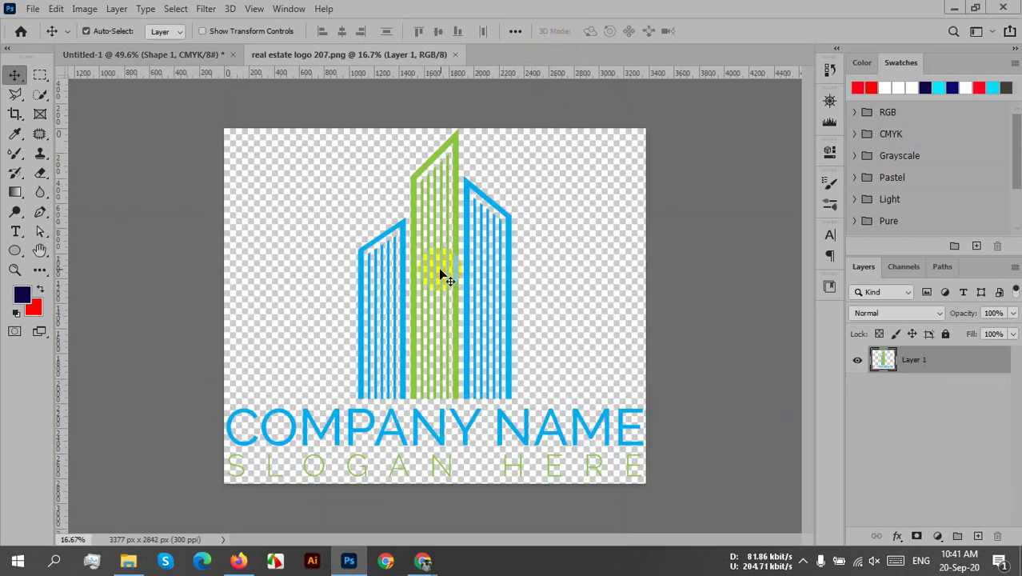
- Place the real estate logo on Untitled-1, scaled to about 12%, in the white area above the curve
{"action": "left_click_drag", "start_coordinate": [449, 257], "coordinate": [406, 293]}
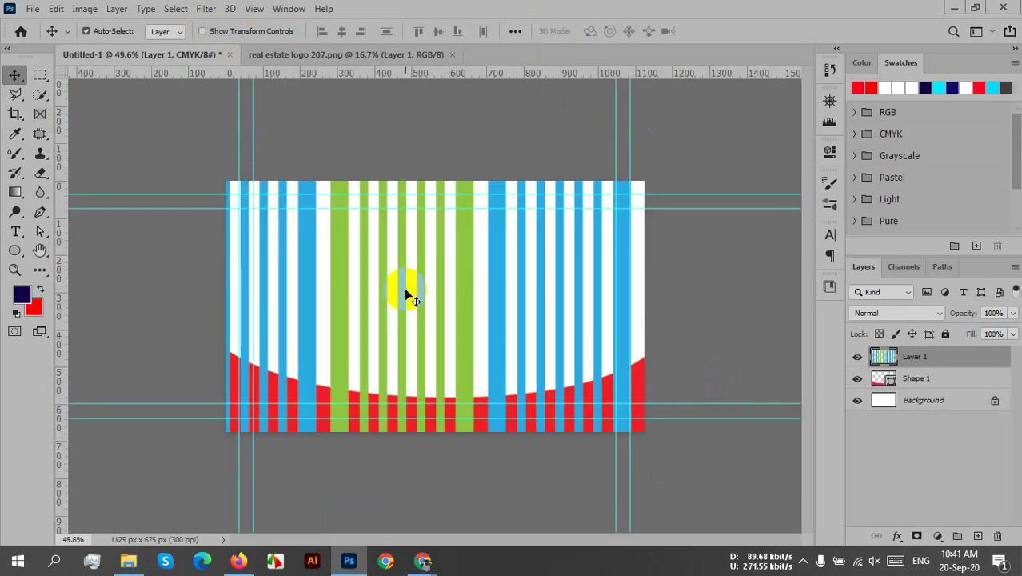
{"action": "scroll", "coordinate": [441, 236], "scroll_direction": "down", "scroll_amount": 2}
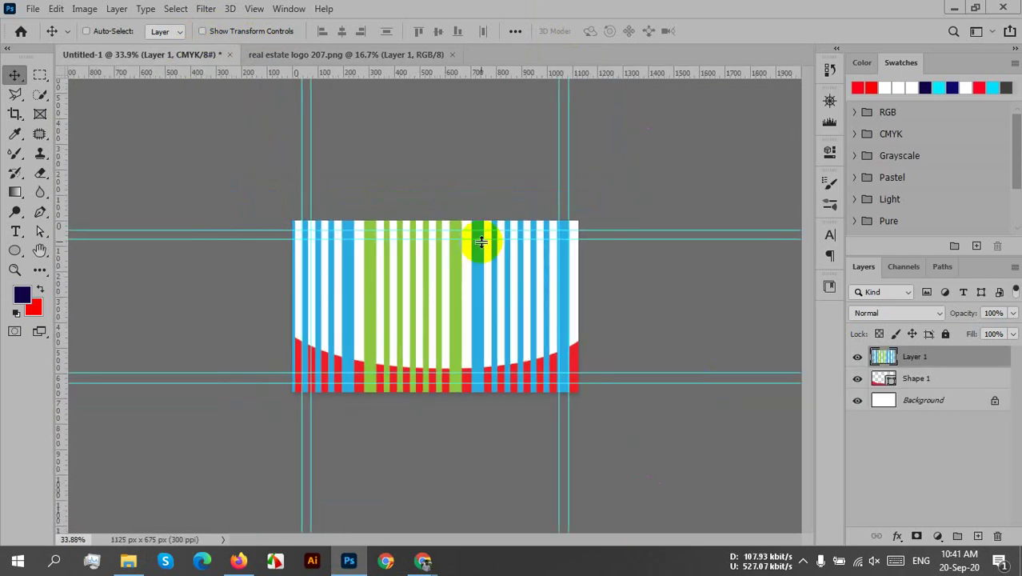
{"action": "key", "text": "ctrl+t"}
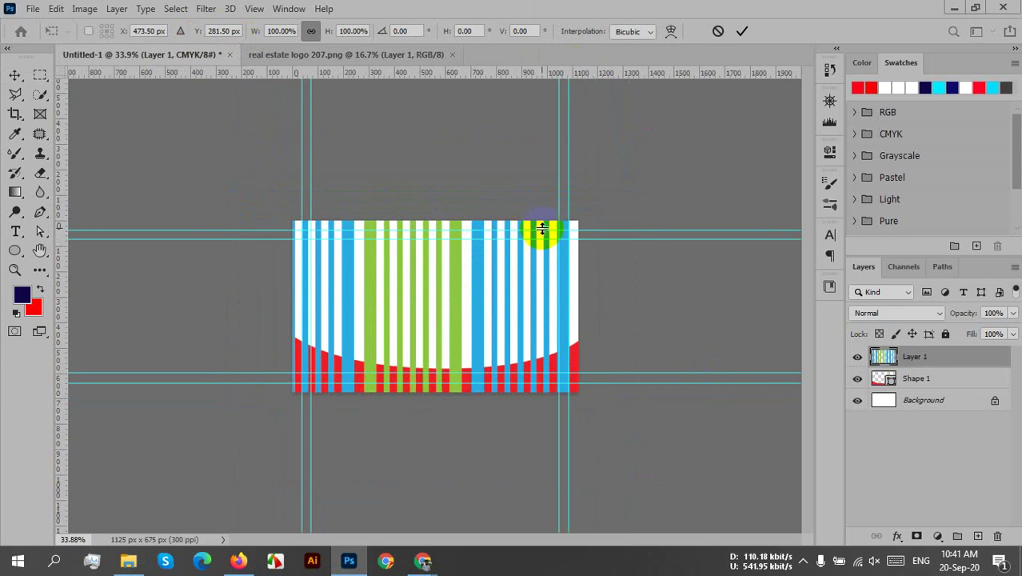
{"action": "scroll", "coordinate": [535, 246], "scroll_direction": "down", "scroll_amount": 5}
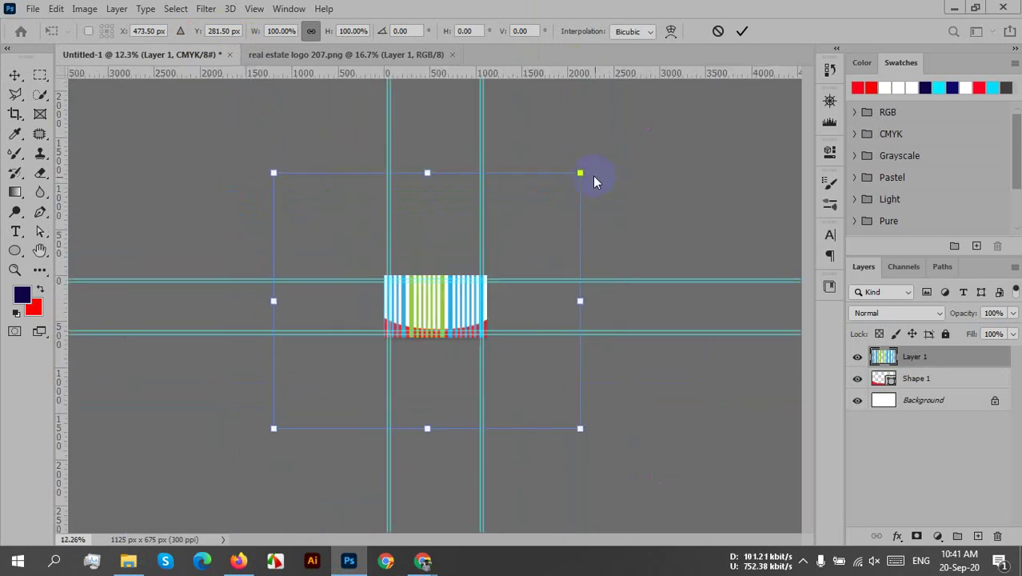
{"action": "left_click_drag", "start_coordinate": [578, 172], "coordinate": [449, 282]}
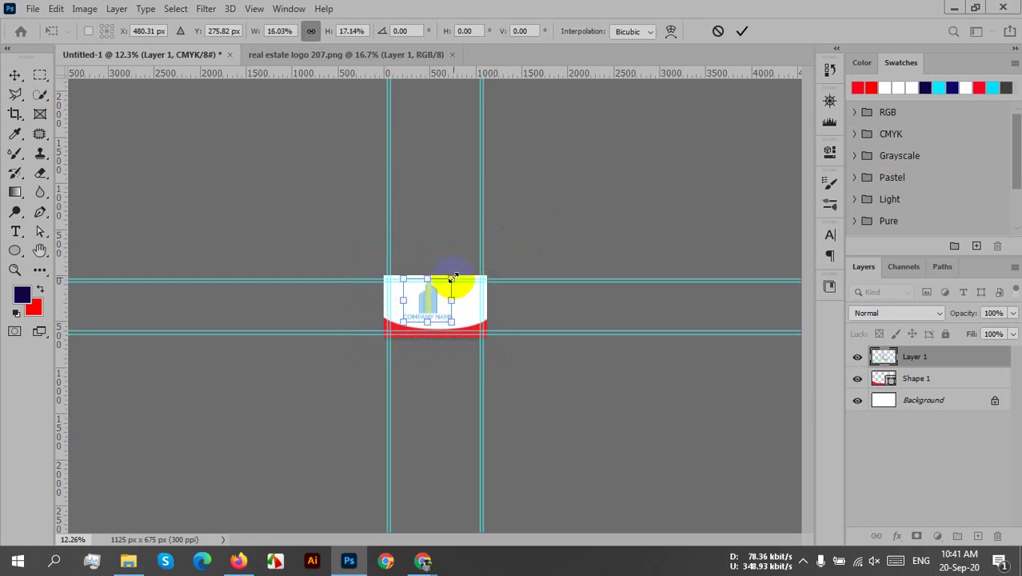
{"action": "scroll", "coordinate": [416, 291], "scroll_direction": "up", "scroll_amount": 5}
{"action": "scroll", "coordinate": [437, 303], "scroll_direction": "up", "scroll_amount": 2}
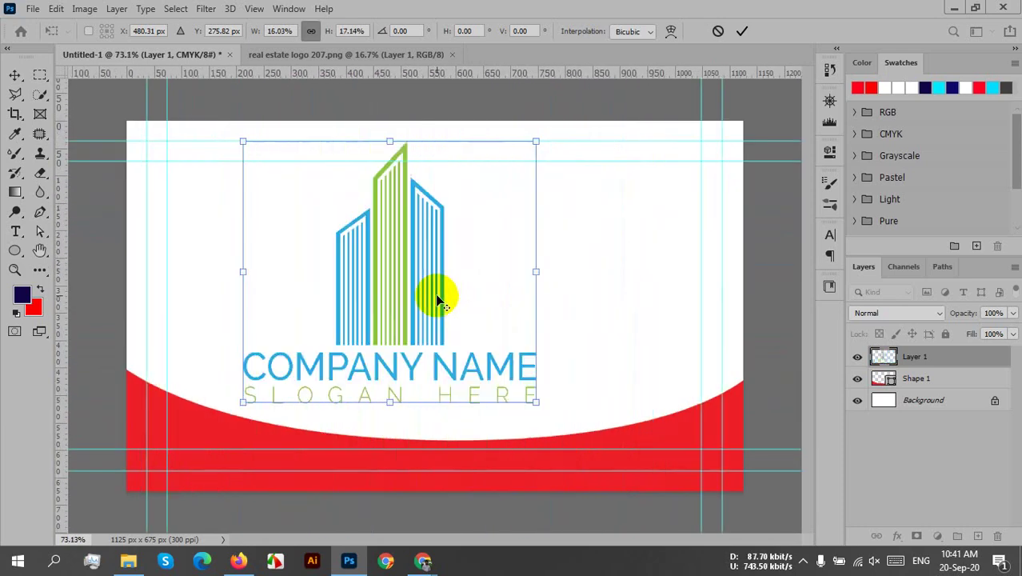
{"action": "left_click_drag", "start_coordinate": [414, 295], "coordinate": [440, 308]}
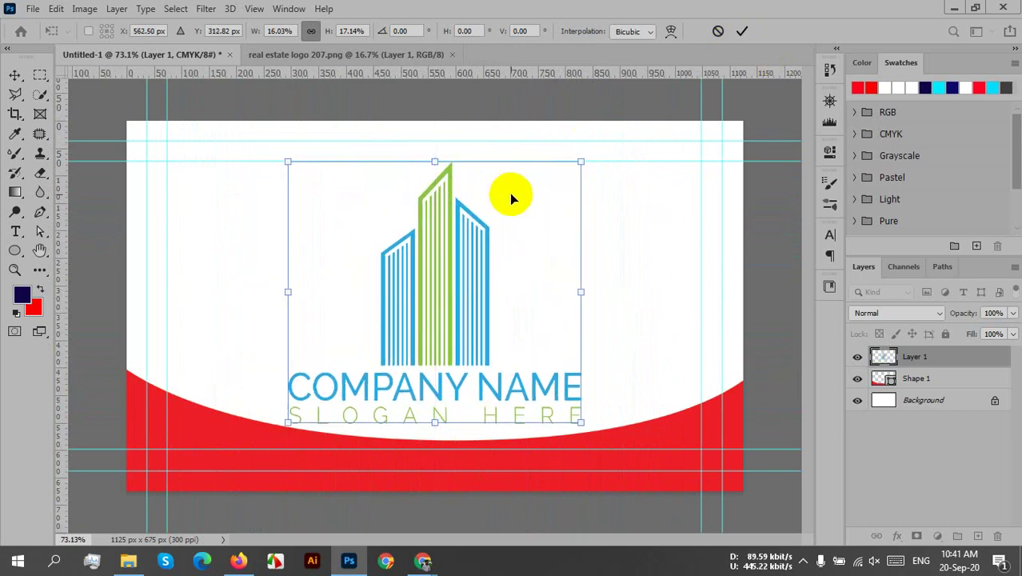
{"action": "left_click_drag", "start_coordinate": [582, 161], "coordinate": [500, 235]}
{"action": "left_click_drag", "start_coordinate": [381, 393], "coordinate": [412, 371]}
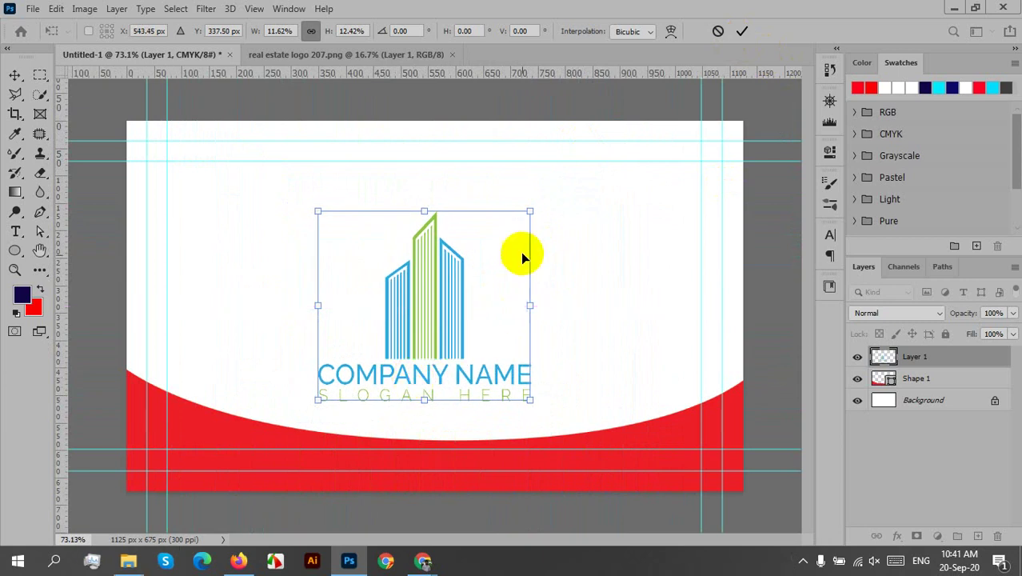
{"action": "left_click_drag", "start_coordinate": [530, 301], "coordinate": [541, 304]}
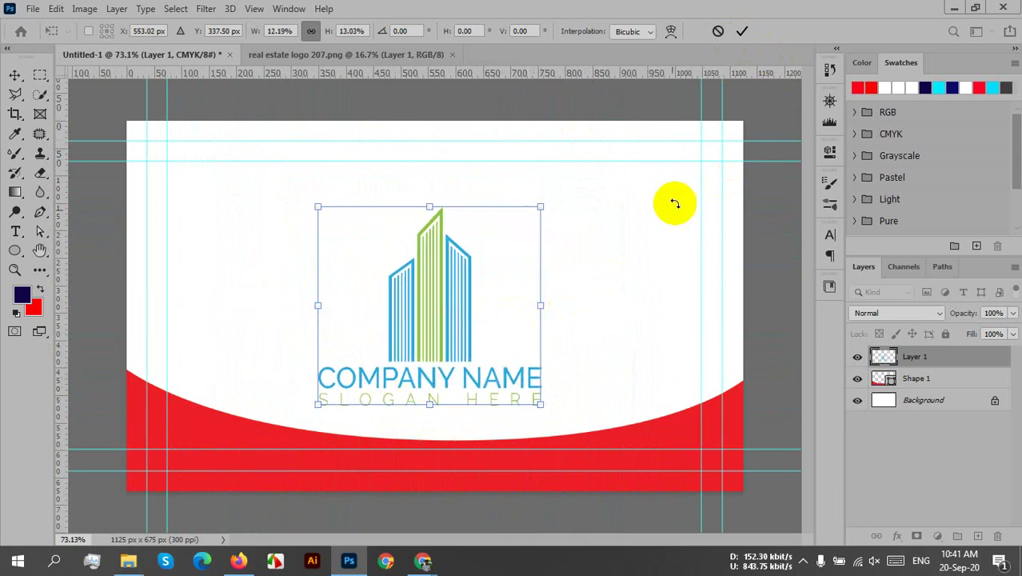
{"action": "left_click", "coordinate": [743, 32]}
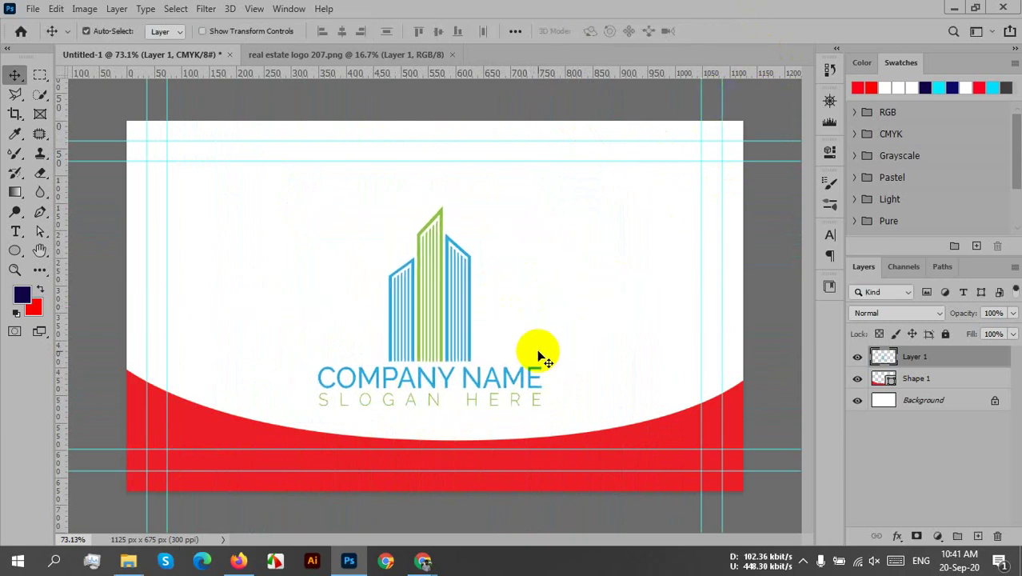
- Centre the logo layer horizontally on the card, with Align To set to Canvas
{"action": "left_click", "coordinate": [457, 332], "text": "shift"}
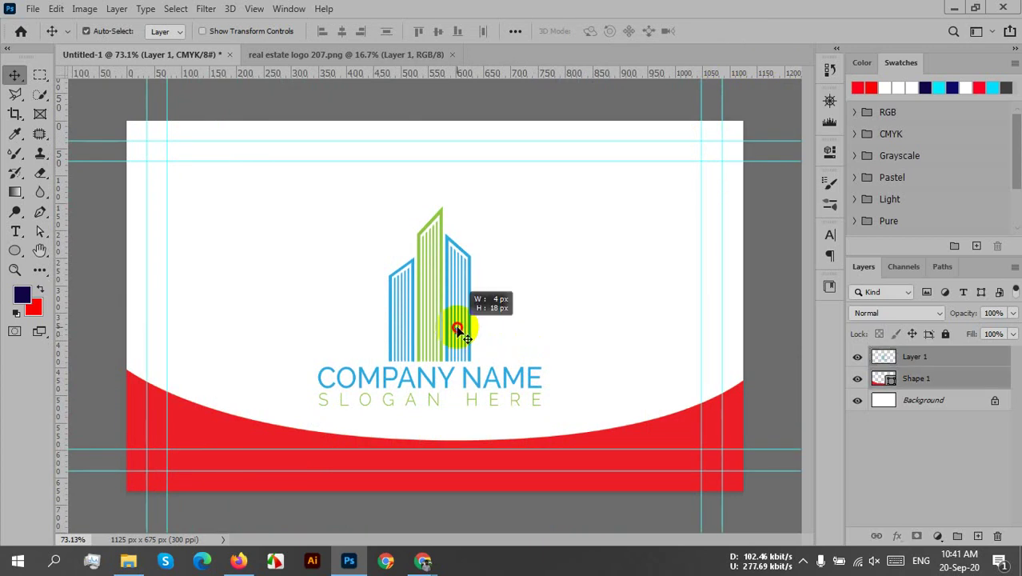
{"action": "left_click", "coordinate": [513, 32]}
{"action": "left_click", "coordinate": [473, 72]}
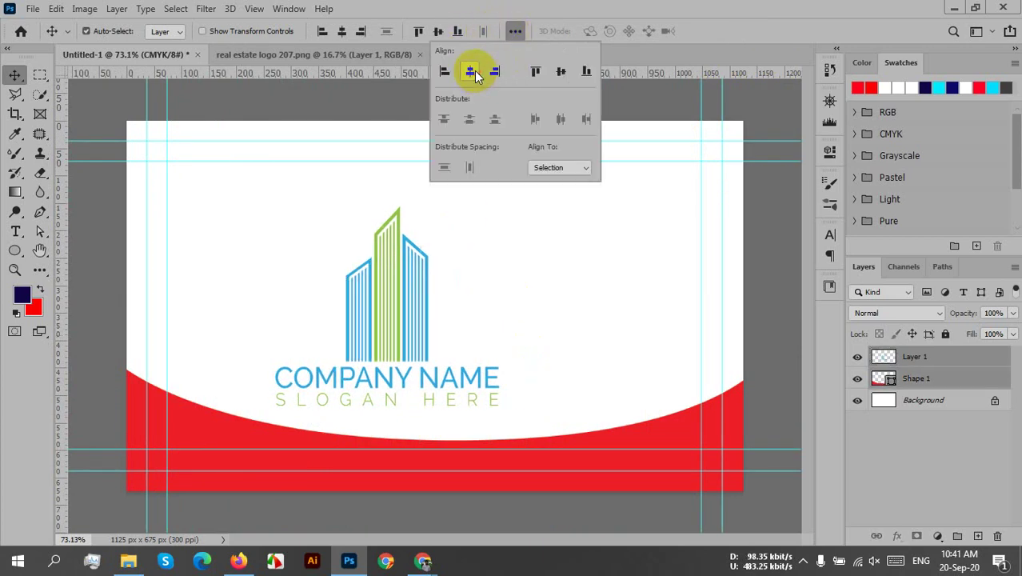
{"action": "left_click", "coordinate": [546, 169]}
{"action": "left_click", "coordinate": [559, 192]}
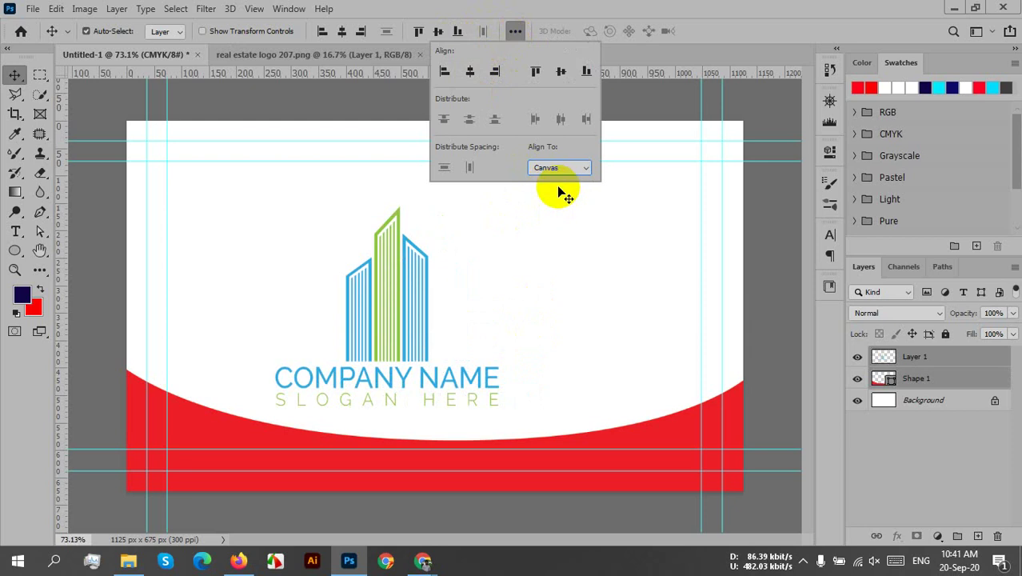
{"action": "left_click", "coordinate": [933, 441]}
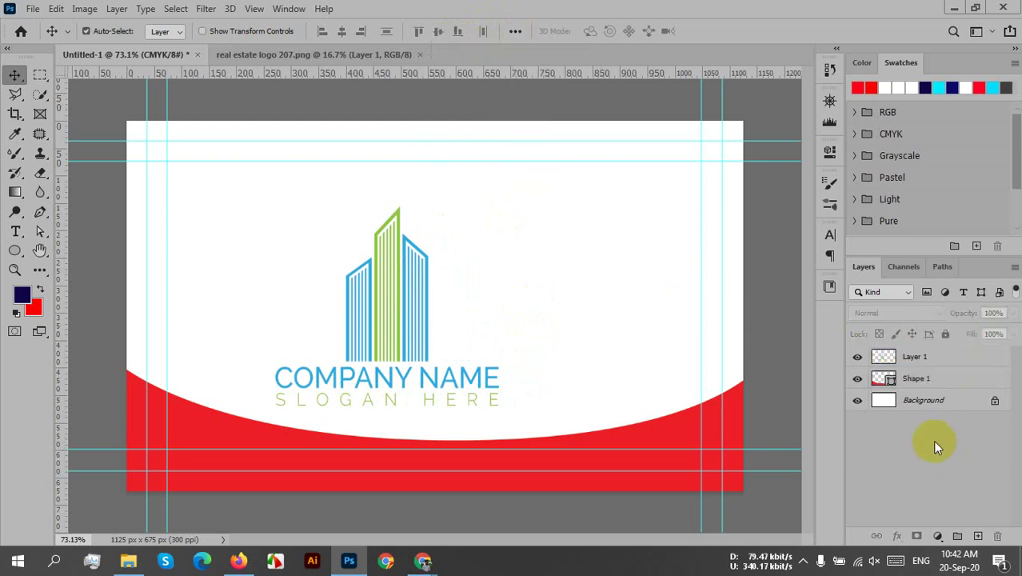
{"action": "left_click", "coordinate": [901, 362]}
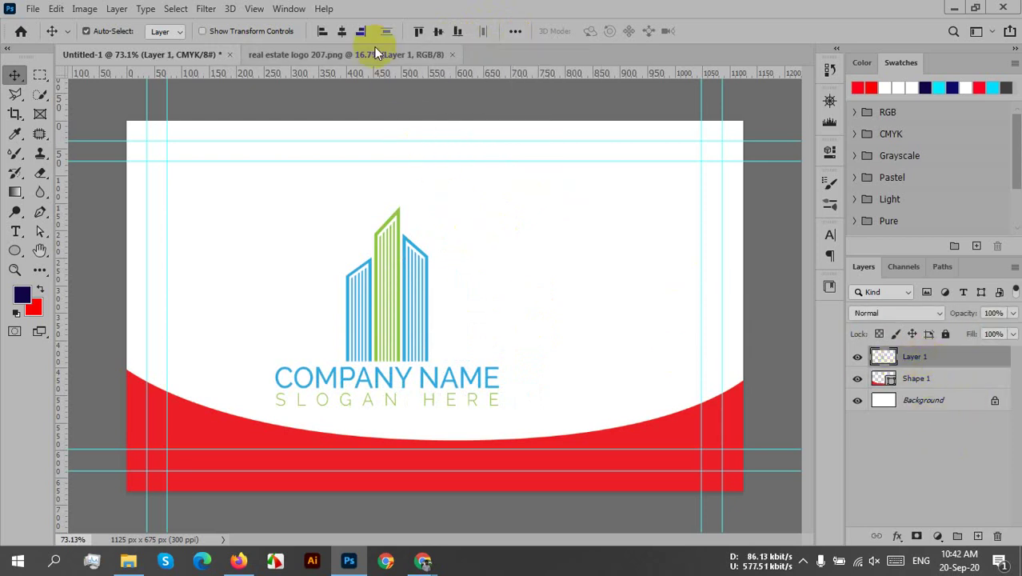
{"action": "left_click", "coordinate": [516, 31]}
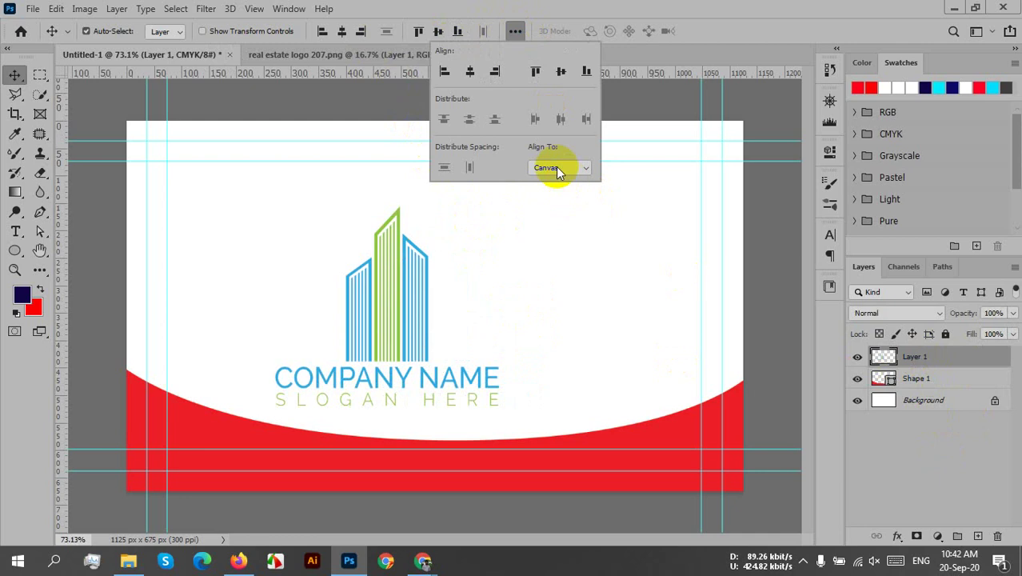
{"action": "left_click", "coordinate": [474, 72]}
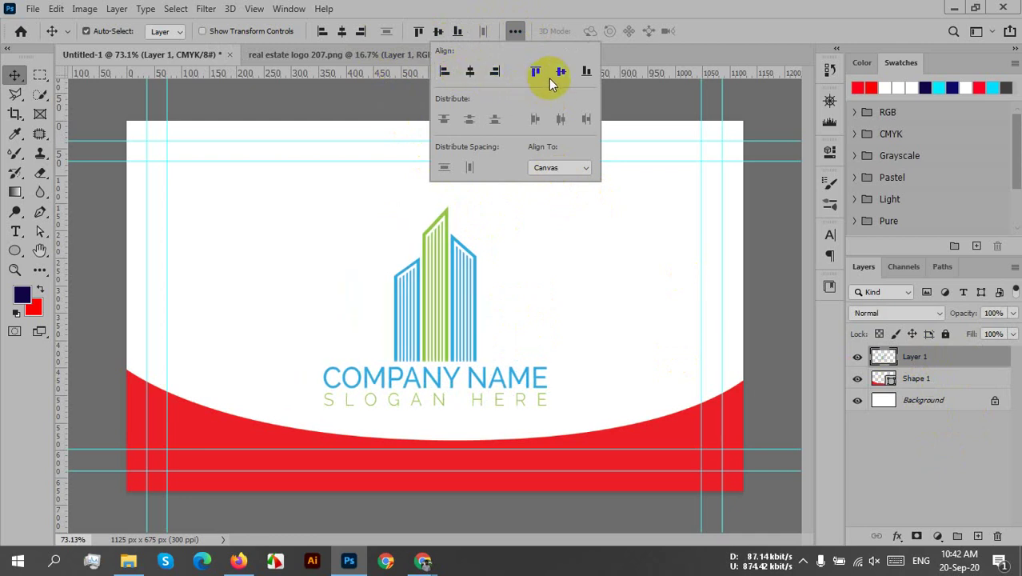
{"action": "left_click", "coordinate": [616, 342]}
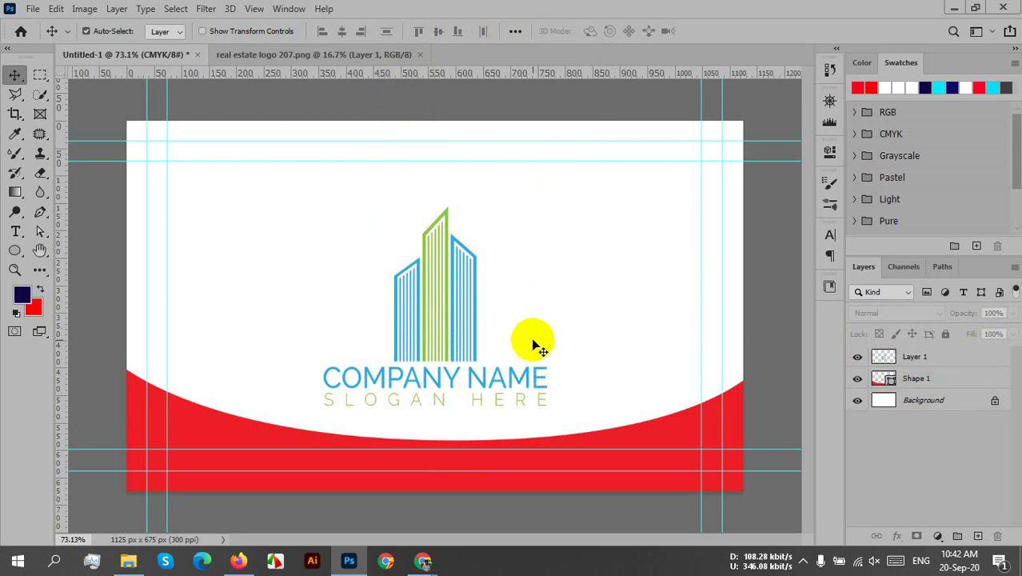
- Raise the logo higher in the white area and re-centre it horizontally
{"action": "left_click_drag", "start_coordinate": [438, 323], "coordinate": [427, 280]}
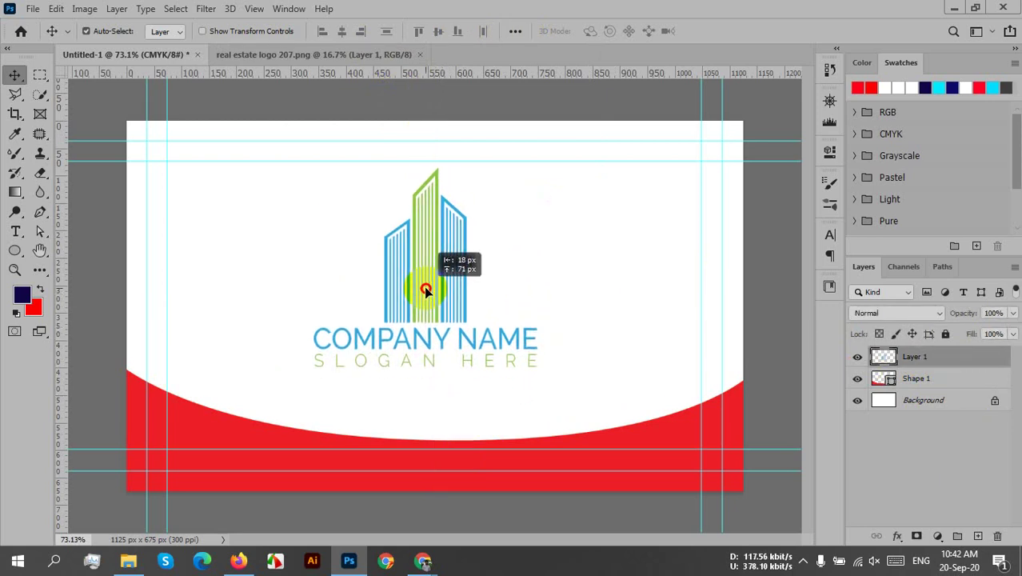
{"action": "left_click", "coordinate": [343, 32]}
{"action": "left_click", "coordinate": [558, 289]}
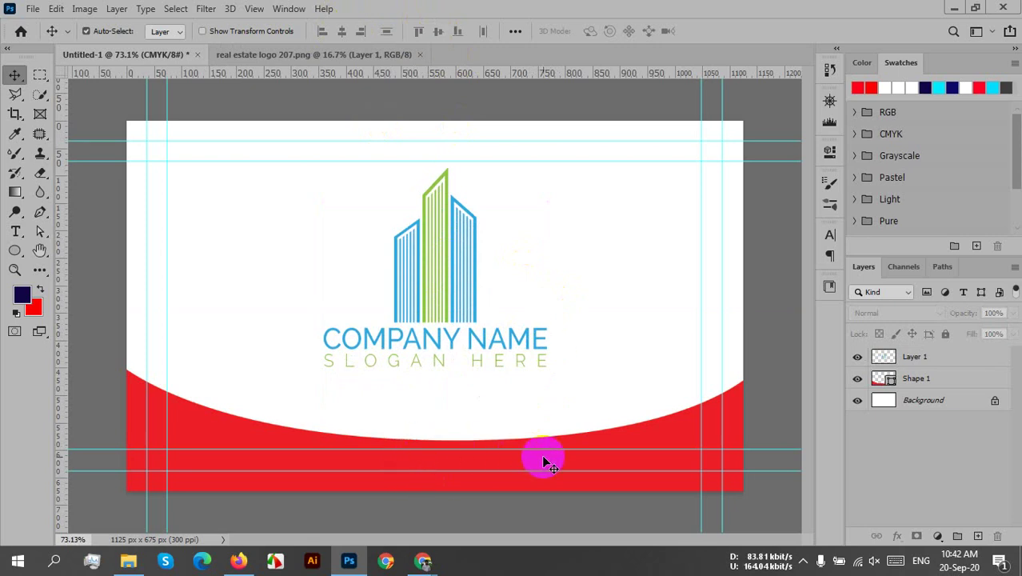
- Scale Shape 1 up to 114.17% with Free Transform and commit
{"action": "left_click", "coordinate": [908, 378]}
{"action": "left_click", "coordinate": [632, 436]}
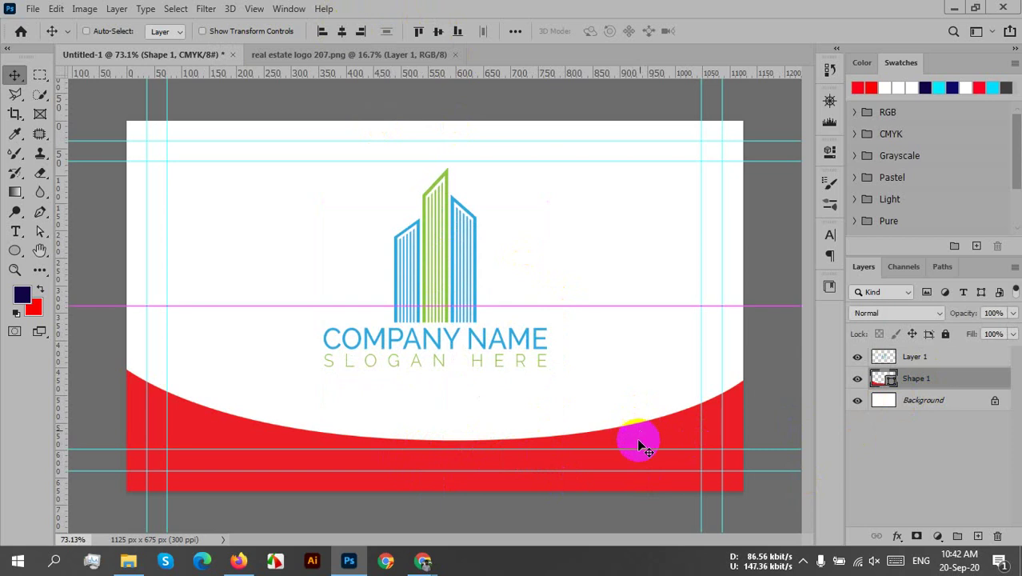
{"action": "key", "text": "ctrl+t"}
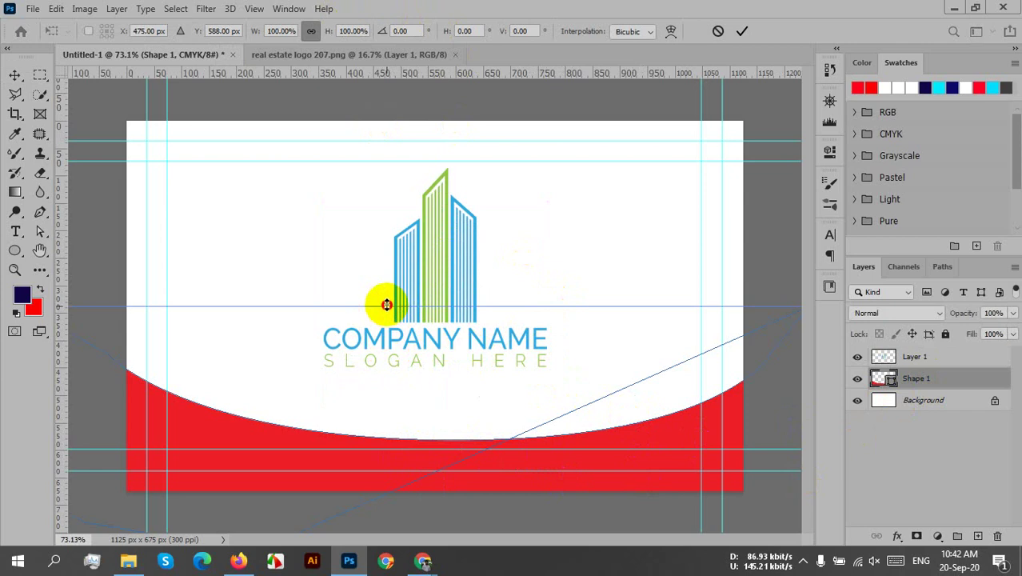
{"action": "left_click_drag", "start_coordinate": [386, 305], "coordinate": [404, 268]}
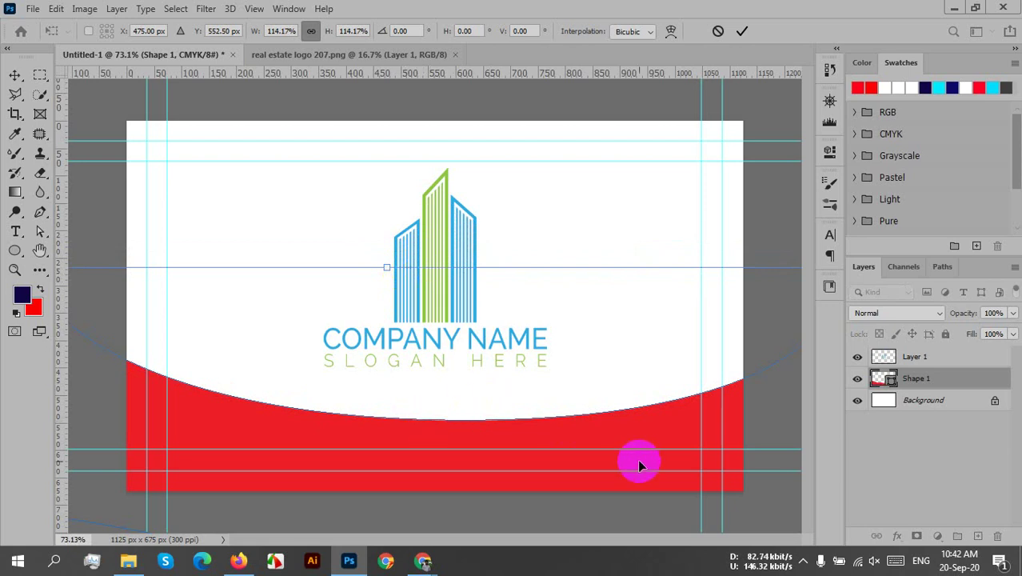
{"action": "left_click", "coordinate": [739, 32]}
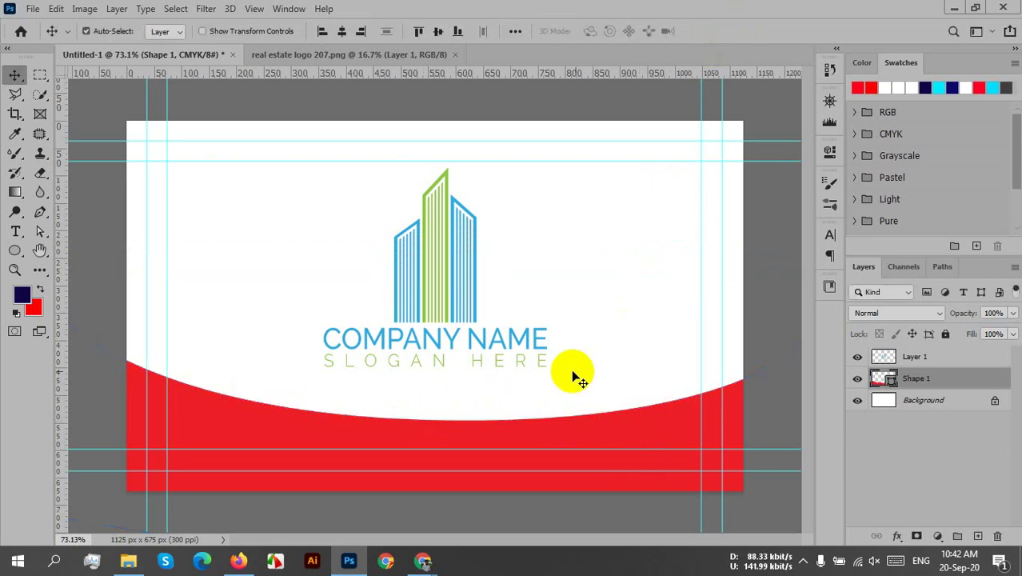
{"action": "left_click", "coordinate": [457, 299]}
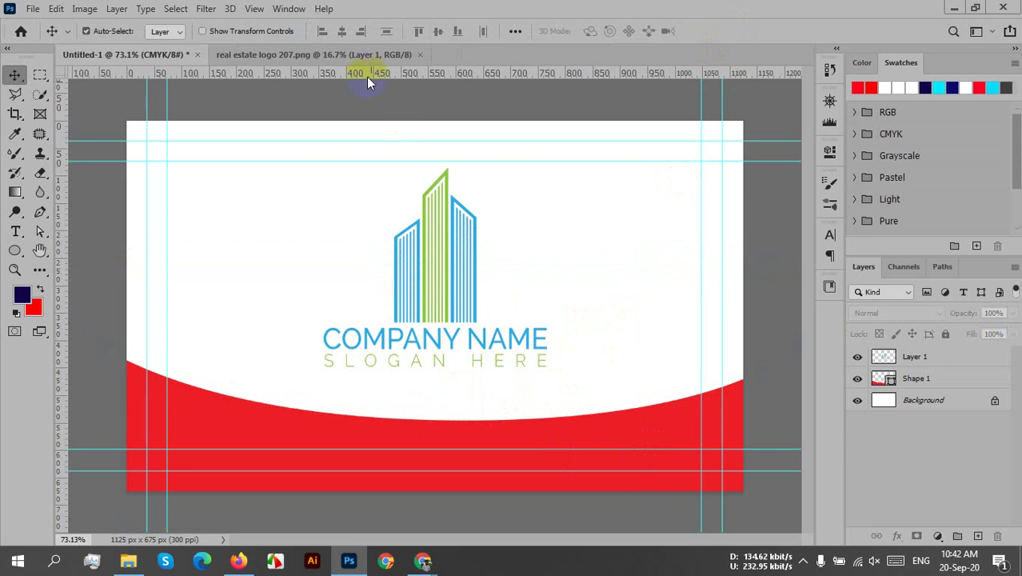
- Select the white Background layer and switch to the Type tool so it initializes
{"action": "left_click", "coordinate": [938, 357]}
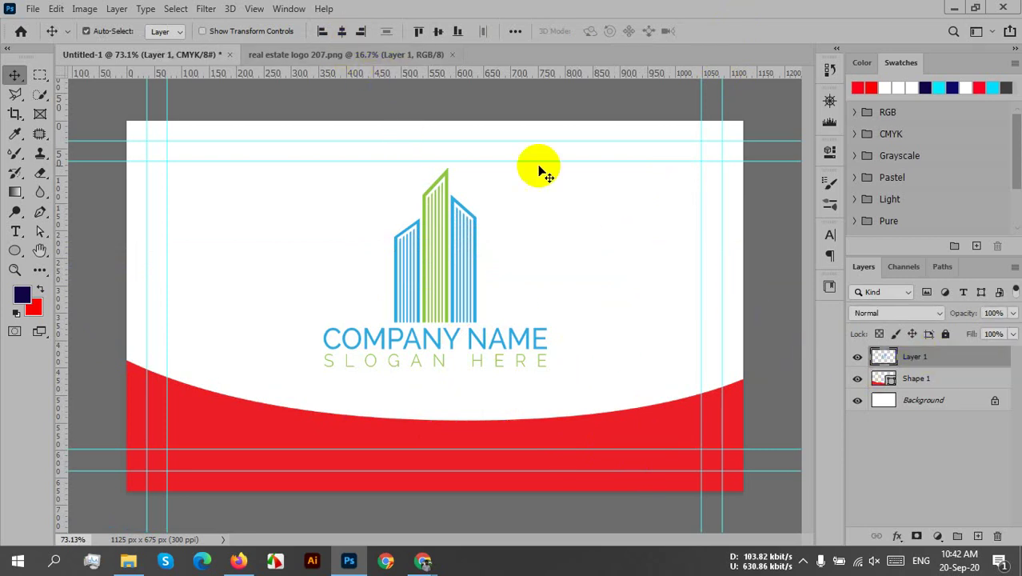
{"action": "left_click", "coordinate": [545, 259]}
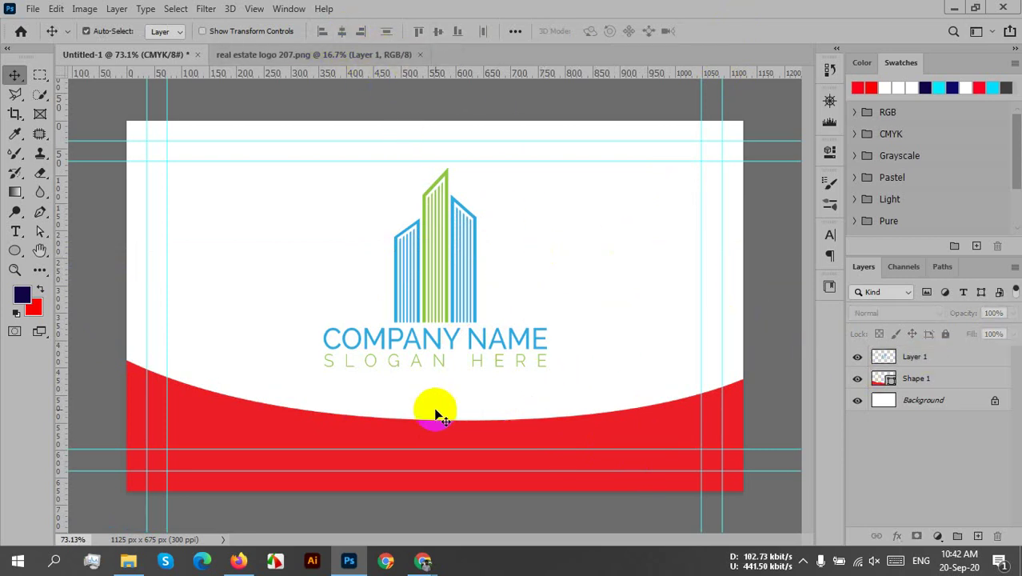
{"action": "left_click", "coordinate": [602, 486]}
{"action": "left_click", "coordinate": [956, 414]}
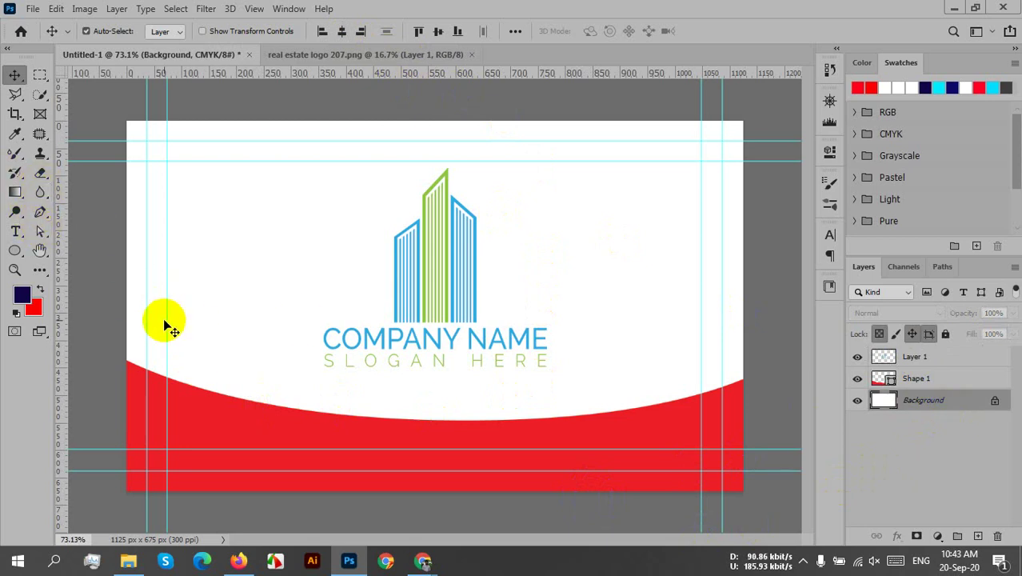
{"action": "left_click", "coordinate": [16, 231]}
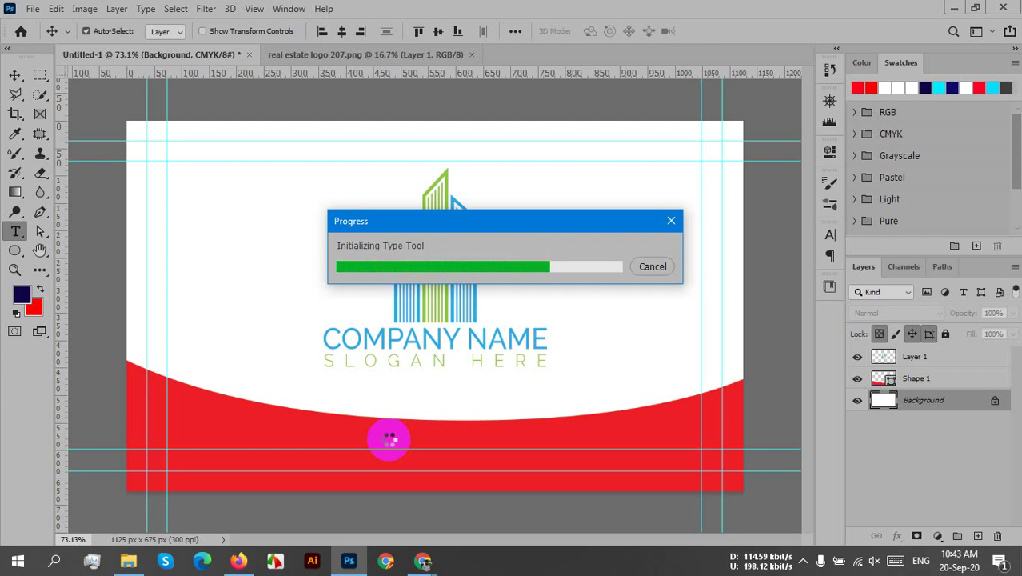
- Bring the Google Meet call forward and review the participant list, then close it
{"action": "left_click", "coordinate": [424, 560]}
{"action": "left_click", "coordinate": [358, 490]}
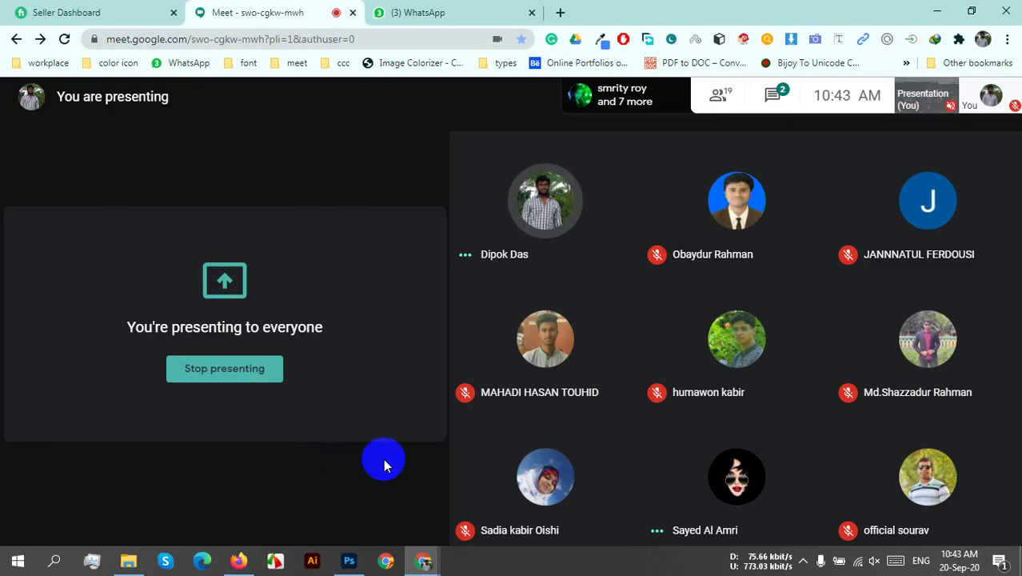
{"action": "left_click", "coordinate": [719, 112]}
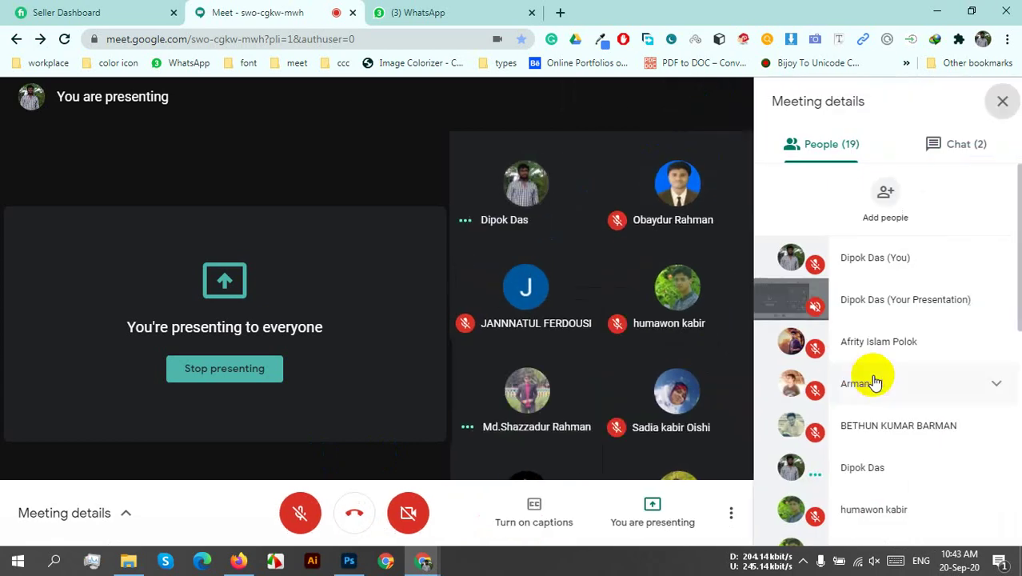
{"action": "scroll", "coordinate": [948, 448], "scroll_direction": "down", "scroll_amount": 5}
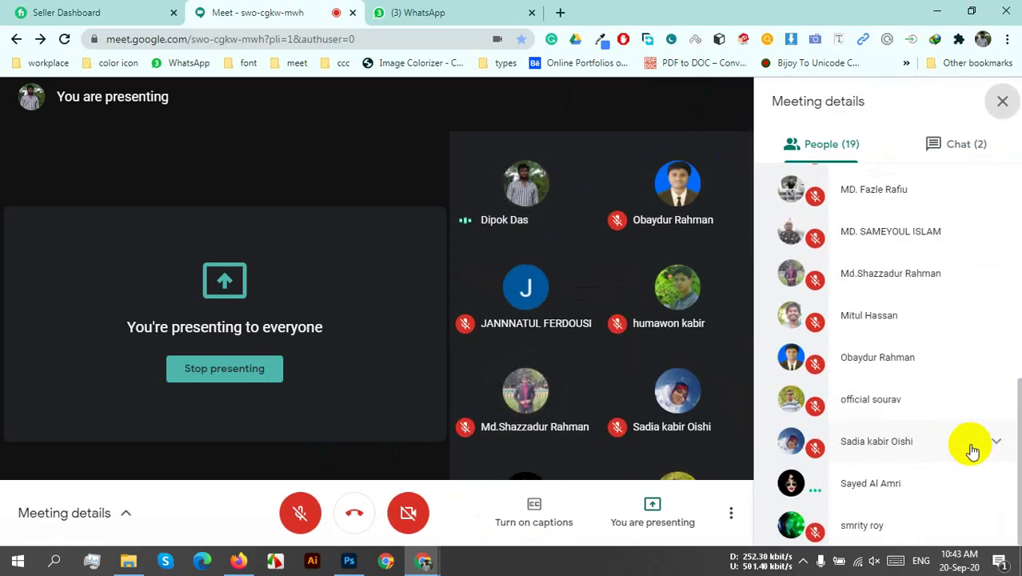
{"action": "scroll", "coordinate": [973, 442], "scroll_direction": "up", "scroll_amount": 5}
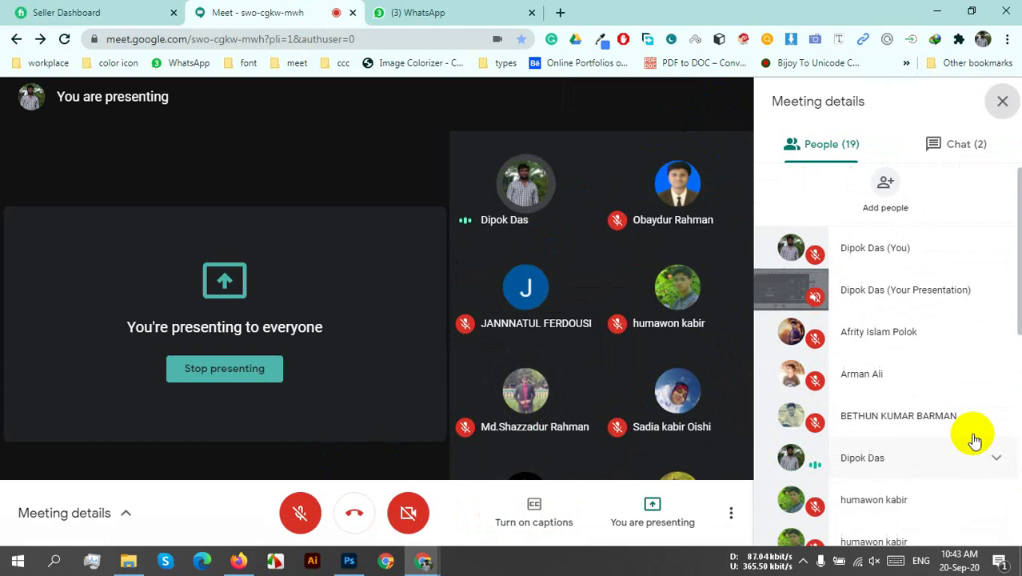
{"action": "left_click", "coordinate": [1001, 105]}
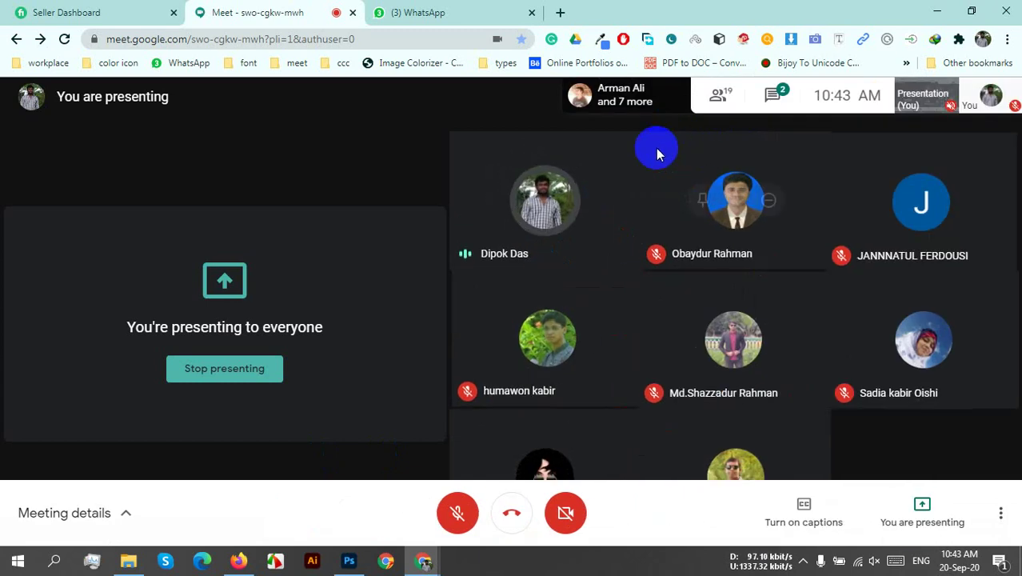
- Check the meeting chat, close it, and return to the Photoshop window preview
{"action": "left_click", "coordinate": [770, 99]}
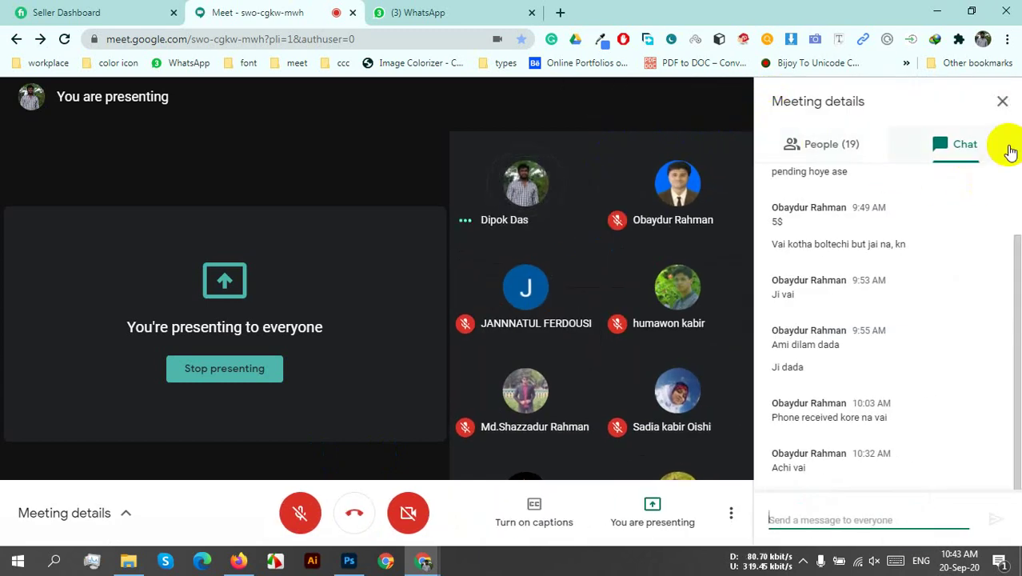
{"action": "left_click", "coordinate": [1002, 101]}
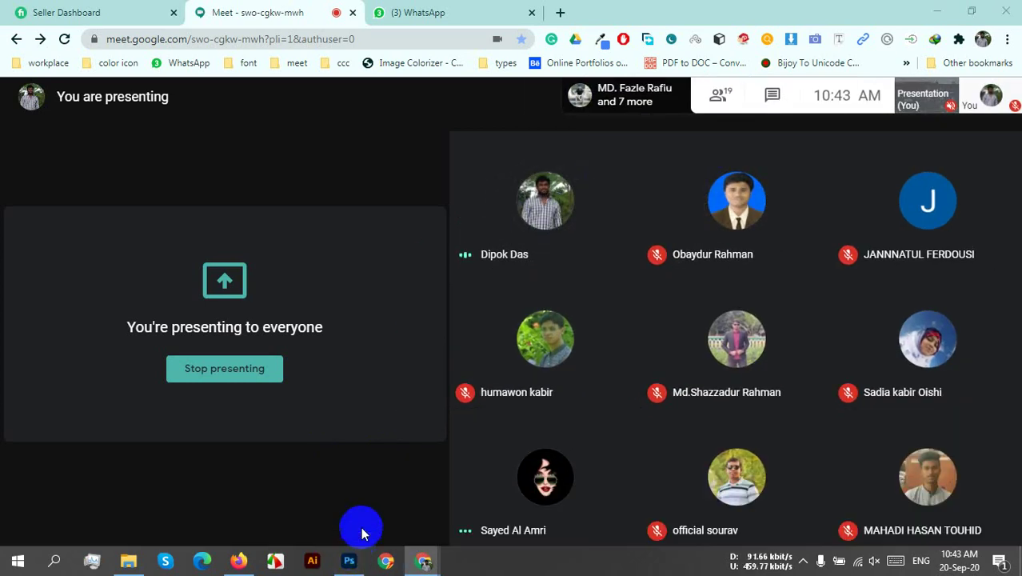
{"action": "left_click", "coordinate": [346, 560]}
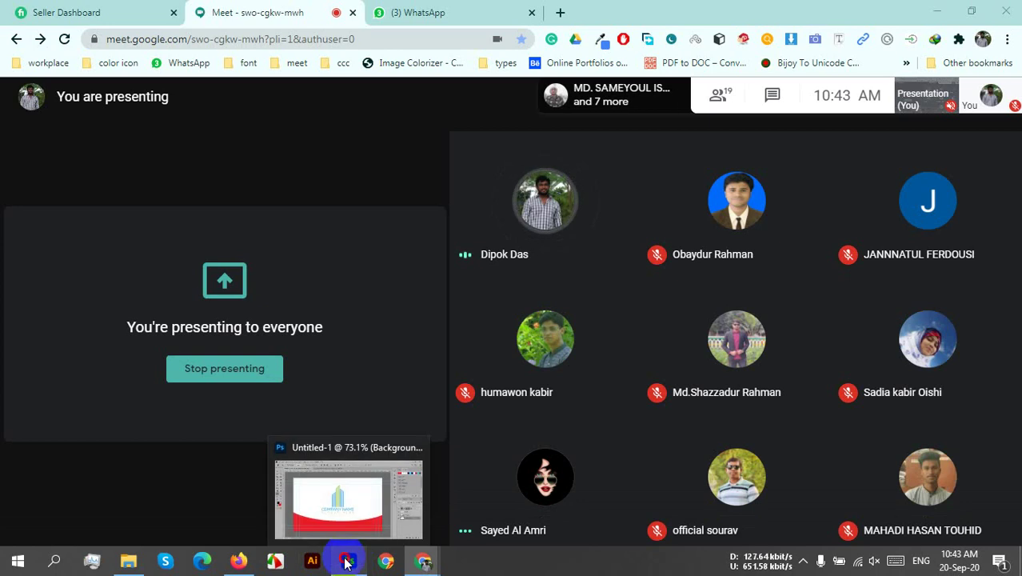
{"action": "left_click", "coordinate": [346, 561]}
{"action": "left_click", "coordinate": [349, 562]}
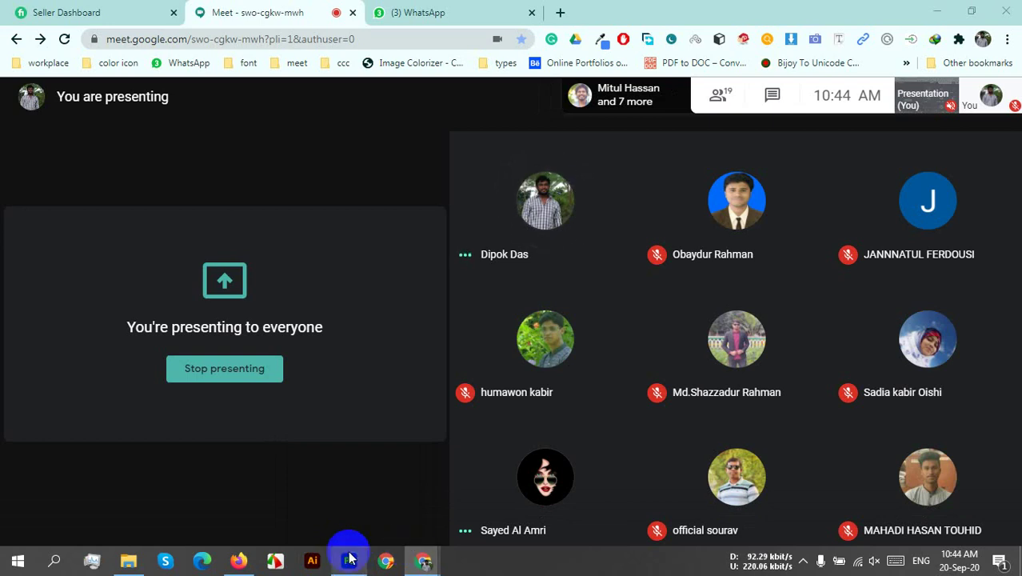
{"action": "mouse_move", "coordinate": [348, 559]}
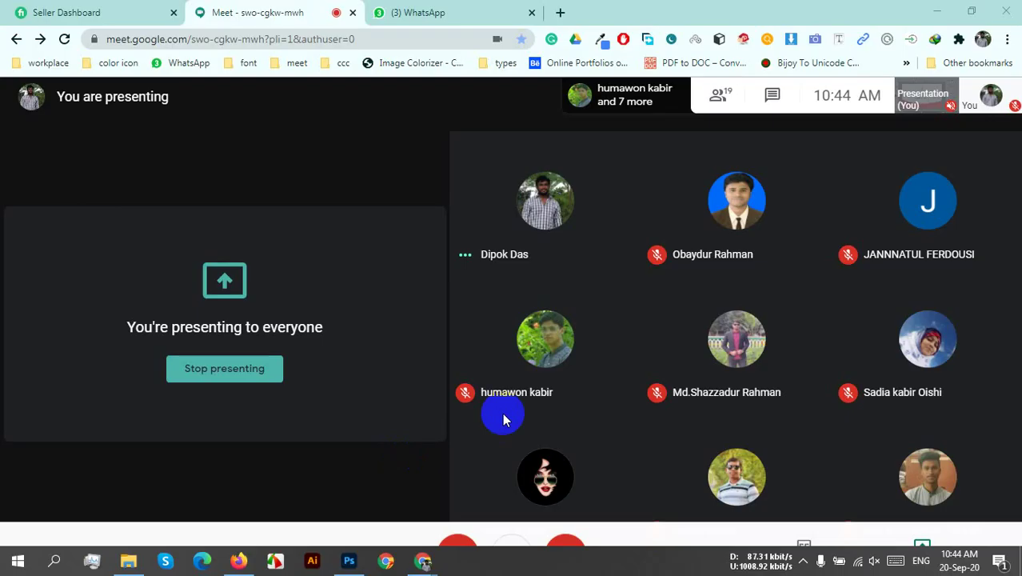
{"action": "left_click", "coordinate": [624, 346]}
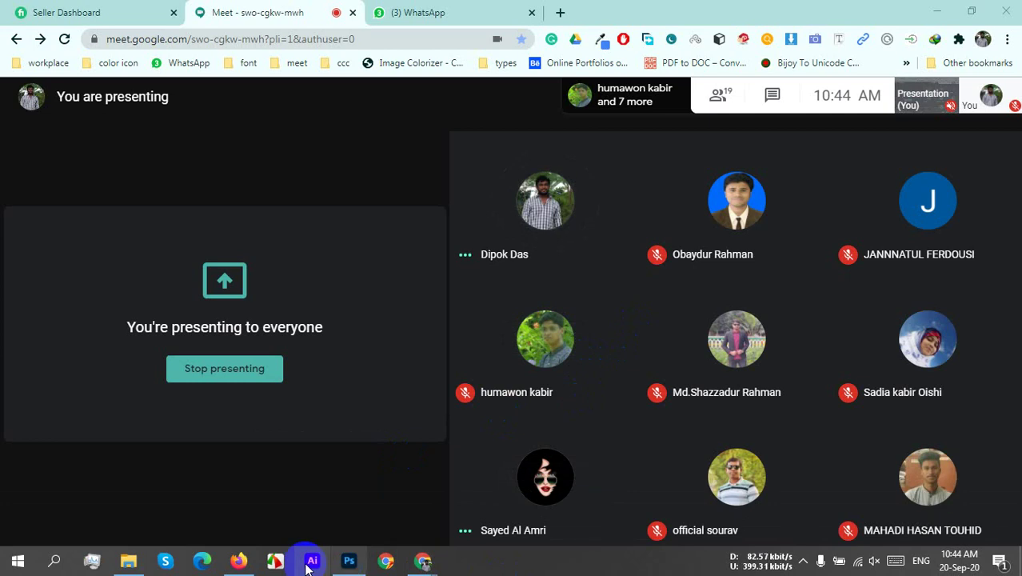
{"action": "left_click", "coordinate": [344, 560]}
{"action": "mouse_move", "coordinate": [337, 493]}
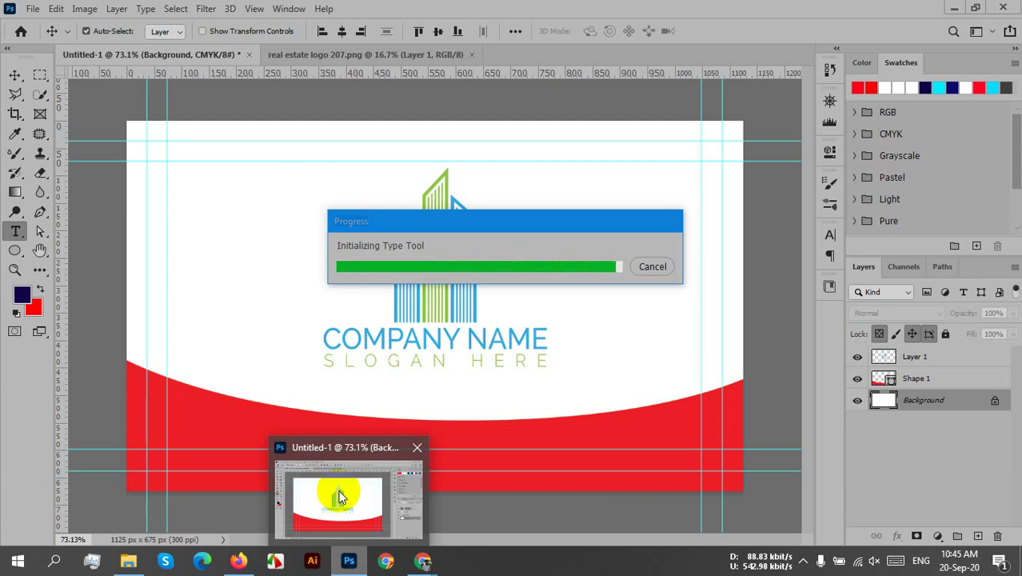
- Load flaticon.com in a new Chrome tab, then go back to Meet and the Photoshop card
{"action": "left_click", "coordinate": [339, 497]}
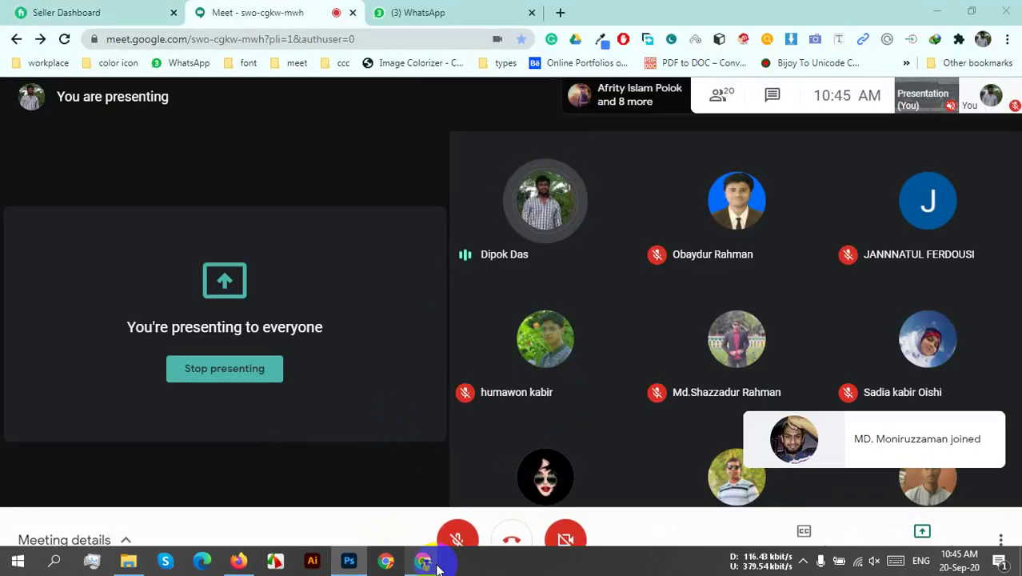
{"action": "left_click", "coordinate": [560, 12]}
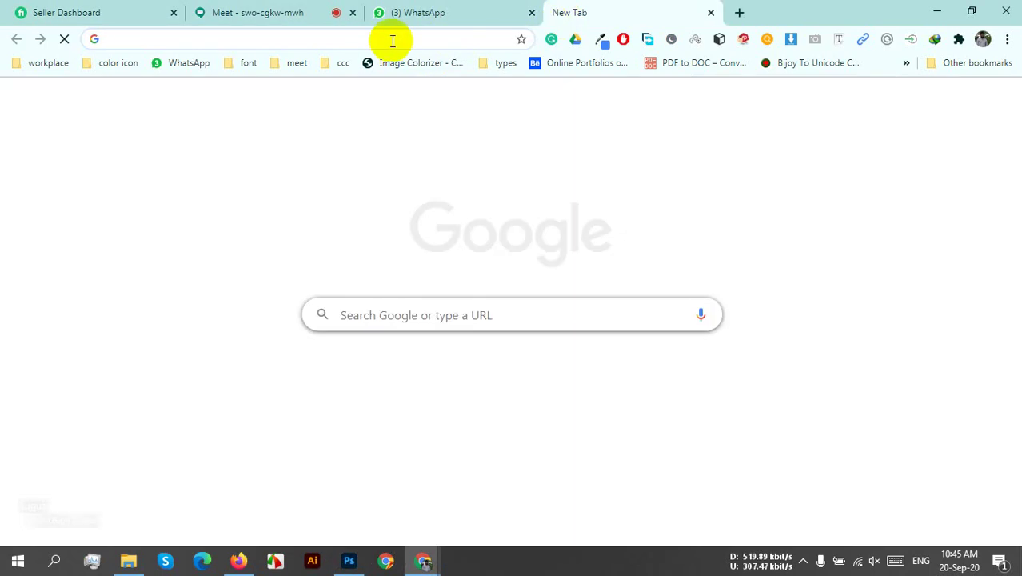
{"action": "left_click", "coordinate": [392, 40]}
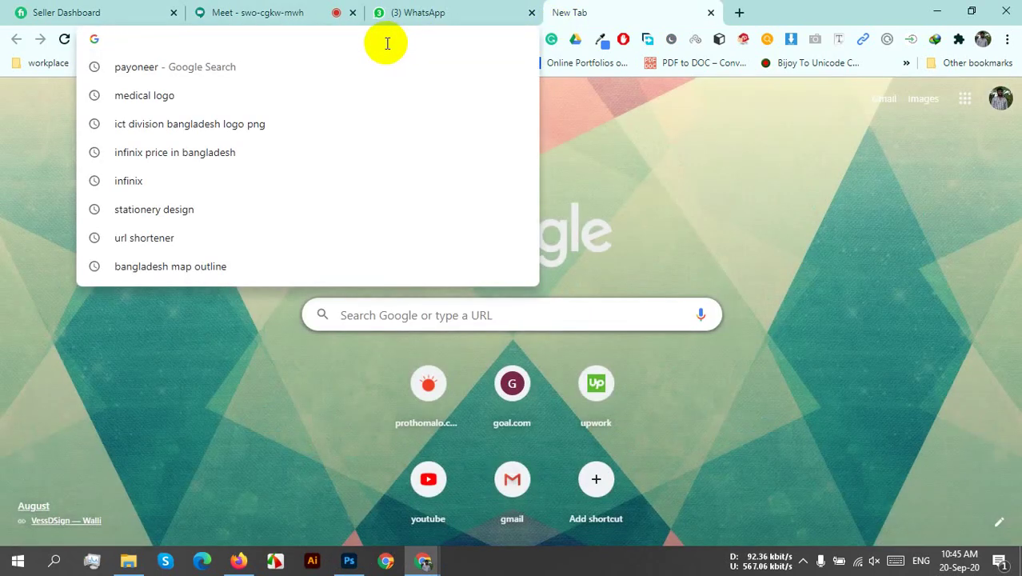
{"action": "type", "text": "flaticon.com"}
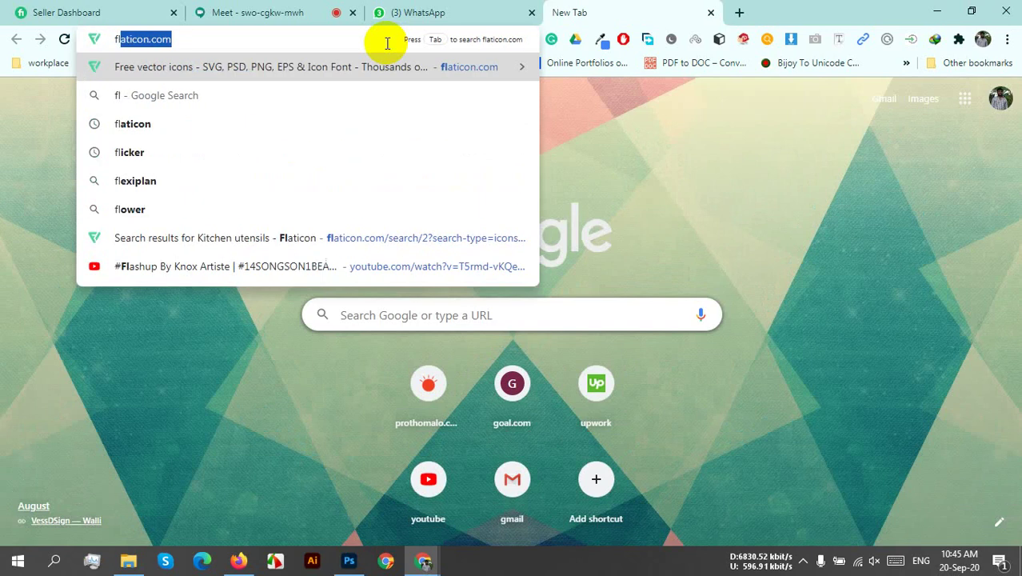
{"action": "key", "text": "Return"}
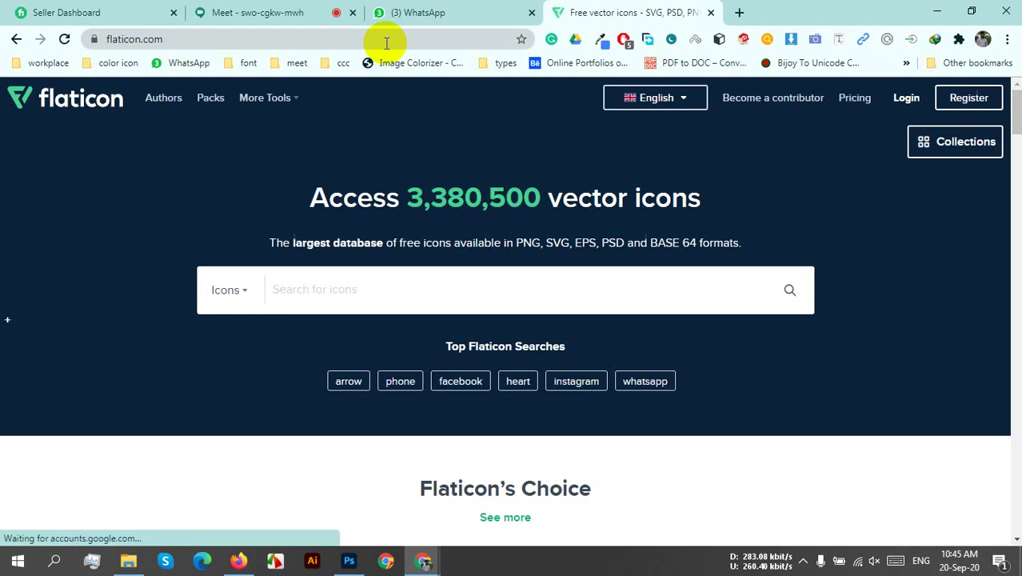
{"action": "left_click", "coordinate": [588, 158]}
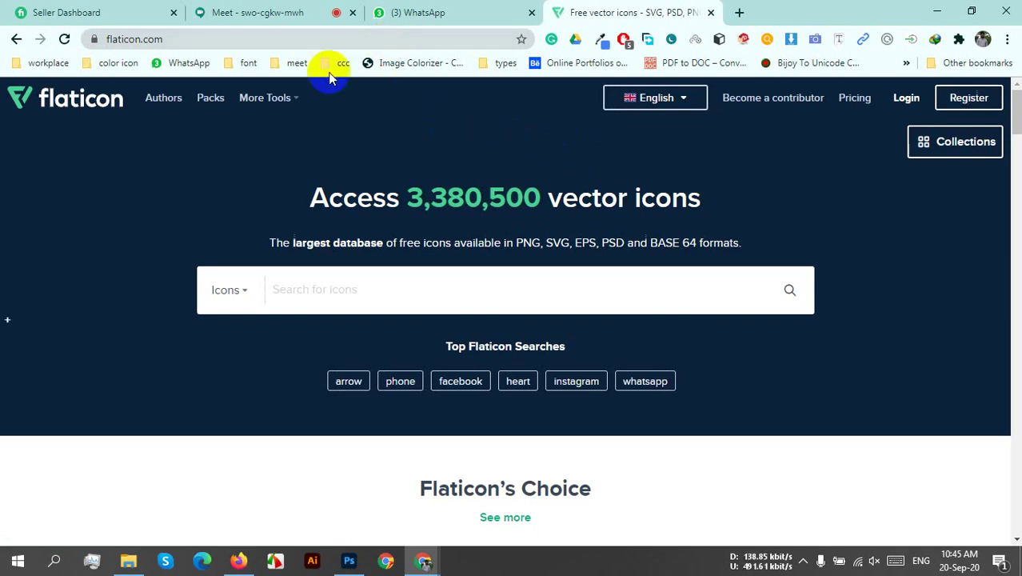
{"action": "left_click", "coordinate": [297, 12]}
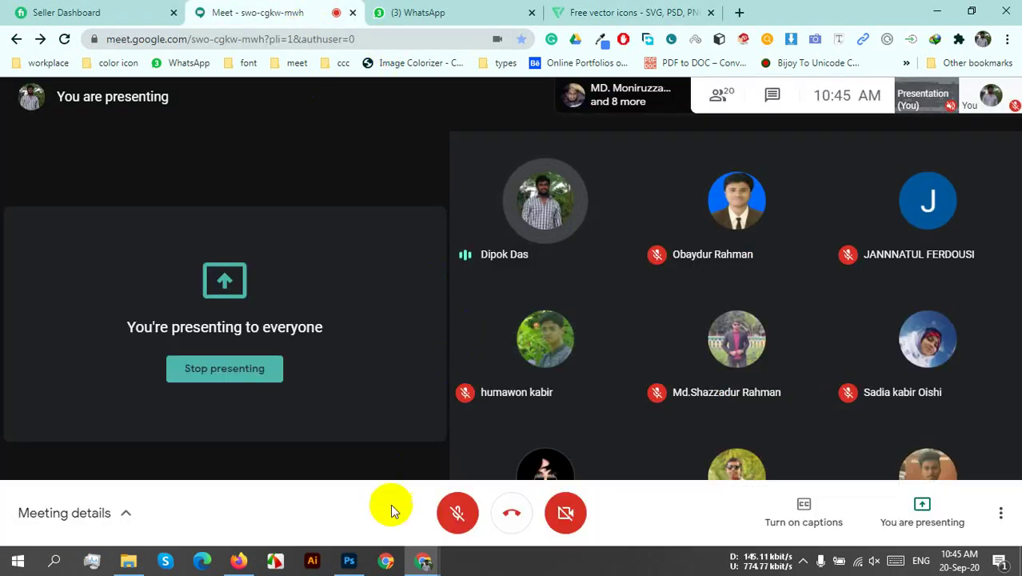
{"action": "left_click", "coordinate": [344, 560]}
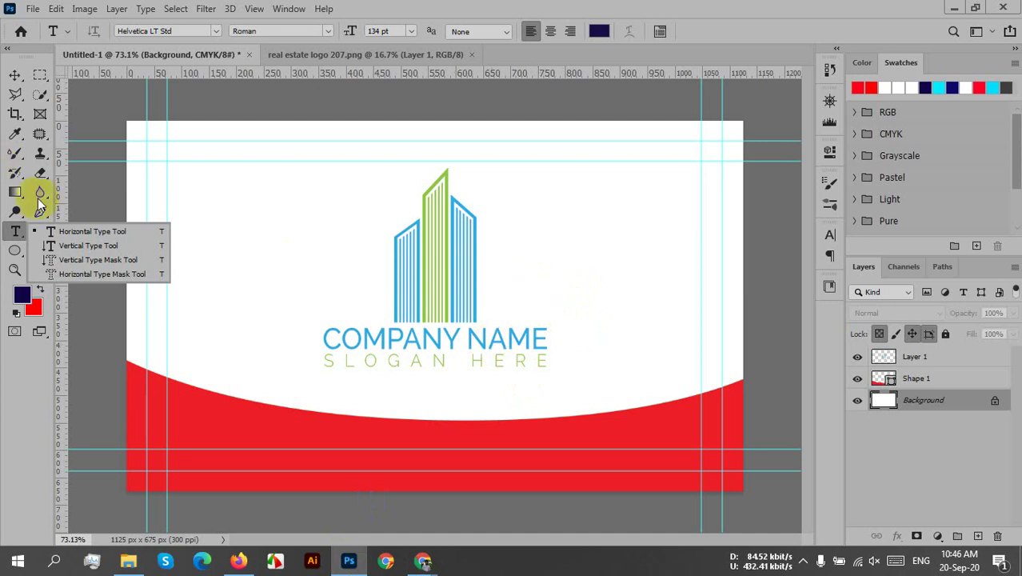
{"action": "left_click", "coordinate": [90, 232]}
{"action": "left_click_drag", "start_coordinate": [369, 400], "coordinate": [348, 452]}
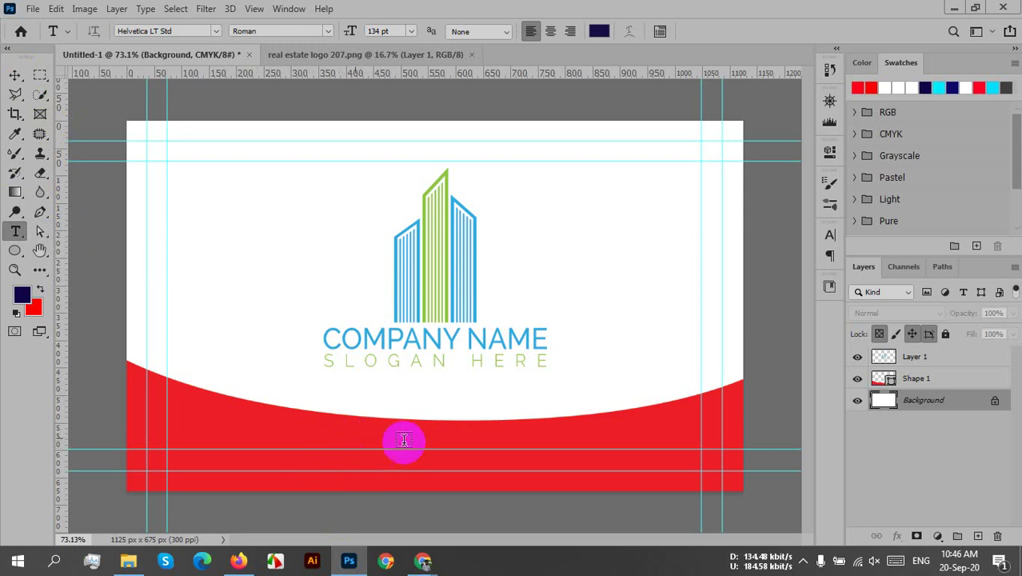
{"action": "left_click_drag", "start_coordinate": [404, 440], "coordinate": [537, 428]}
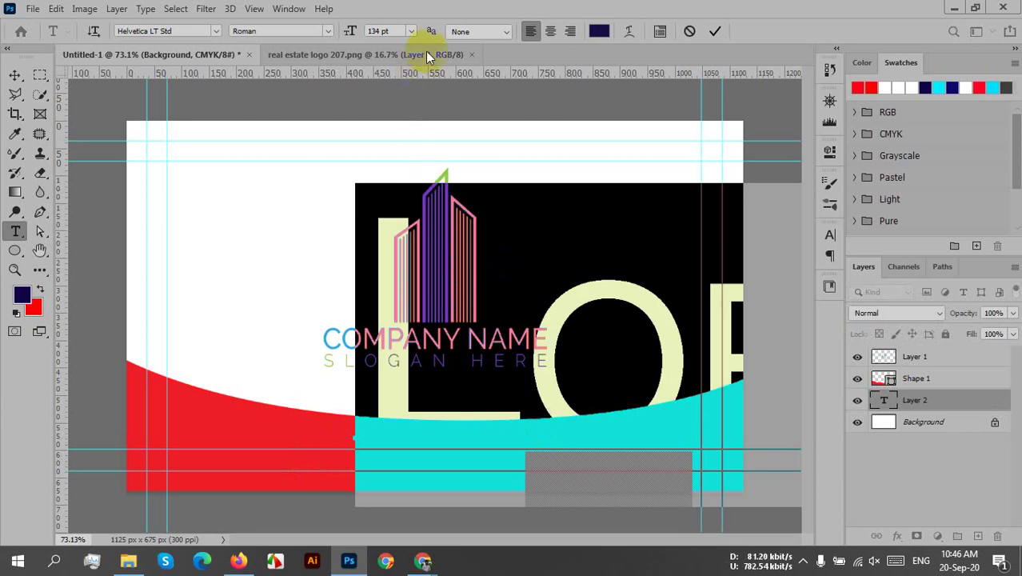
{"action": "left_click", "coordinate": [411, 33]}
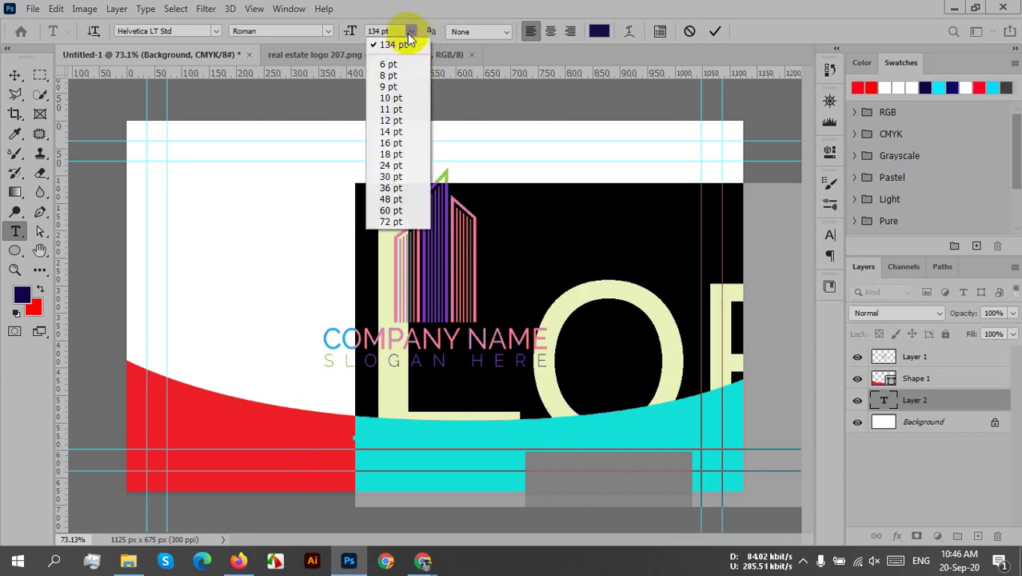
{"action": "left_click", "coordinate": [402, 98]}
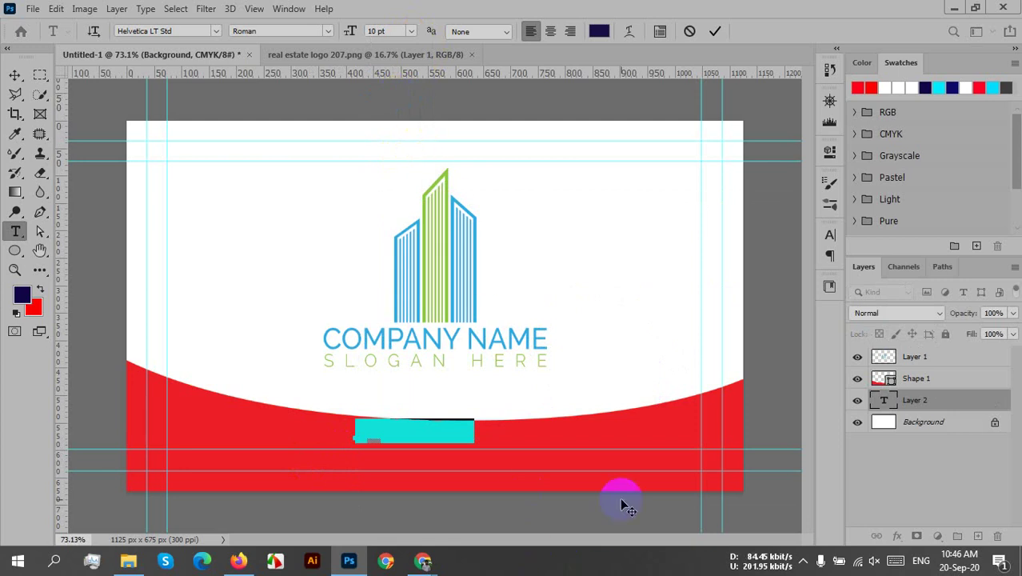
{"action": "key", "text": "BackSpace"}
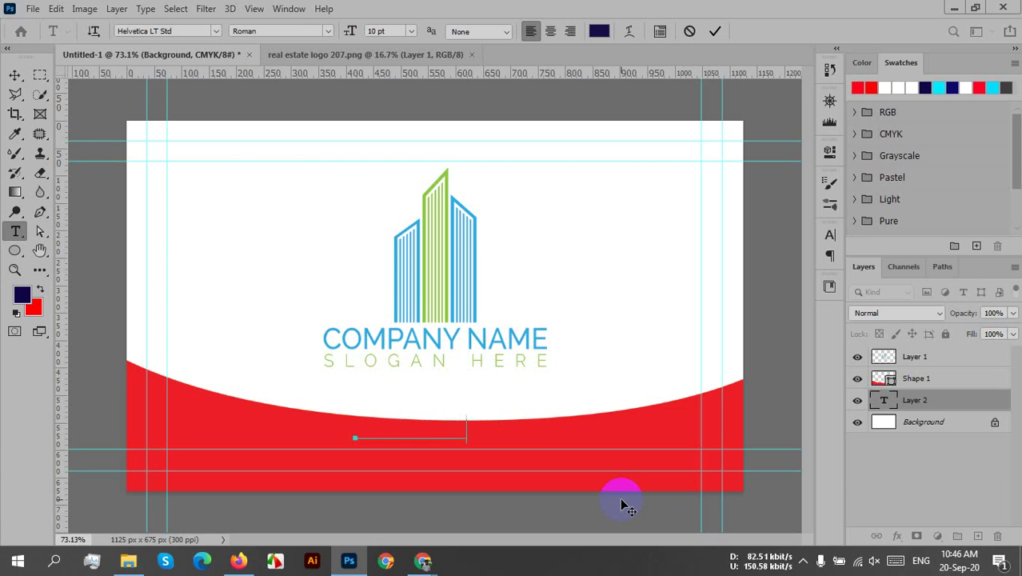
{"action": "type", "text": "street   address"}
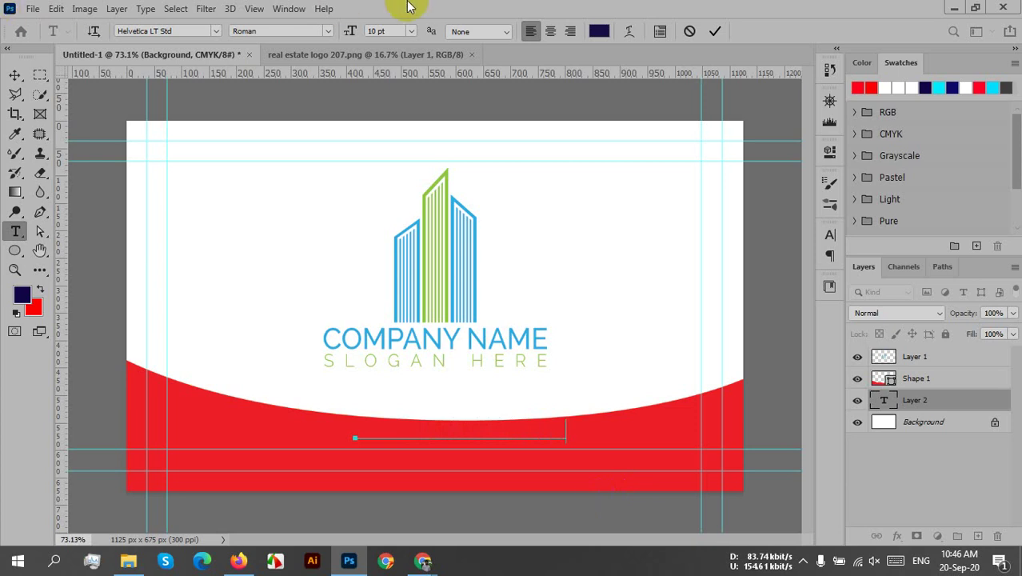
{"action": "left_click", "coordinate": [715, 31]}
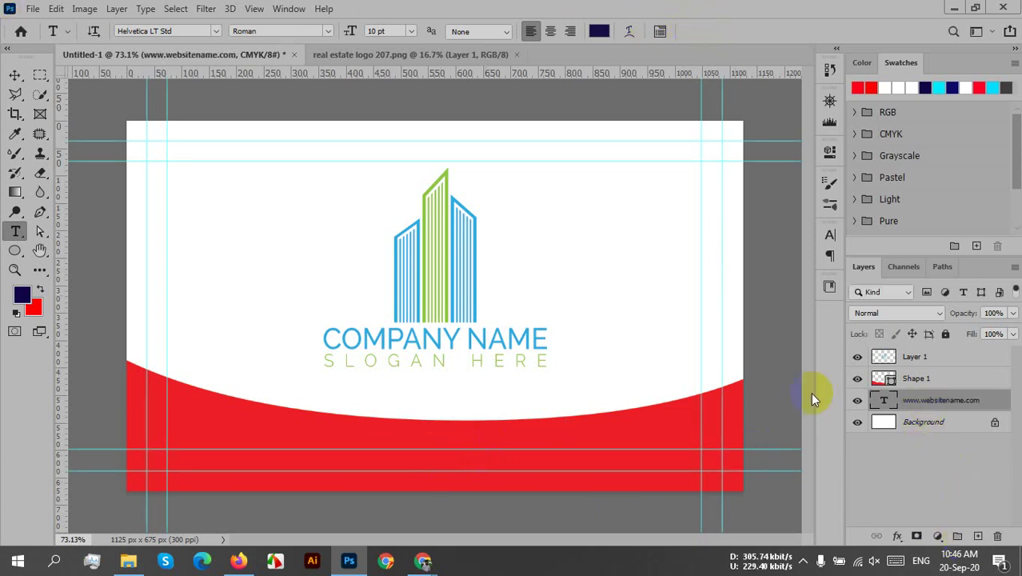
{"action": "left_click", "coordinate": [14, 75]}
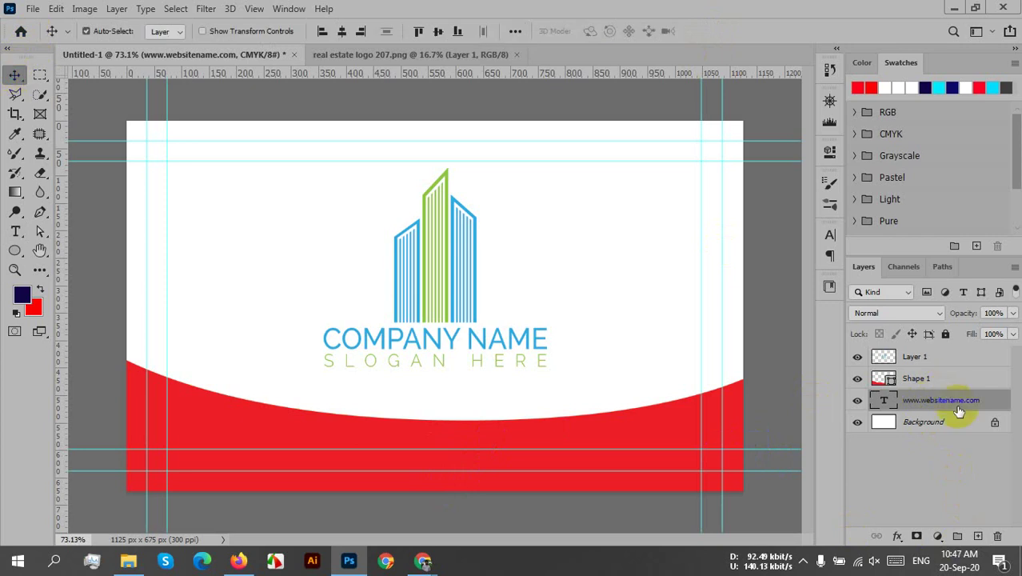
{"action": "left_click_drag", "start_coordinate": [960, 409], "coordinate": [963, 378]}
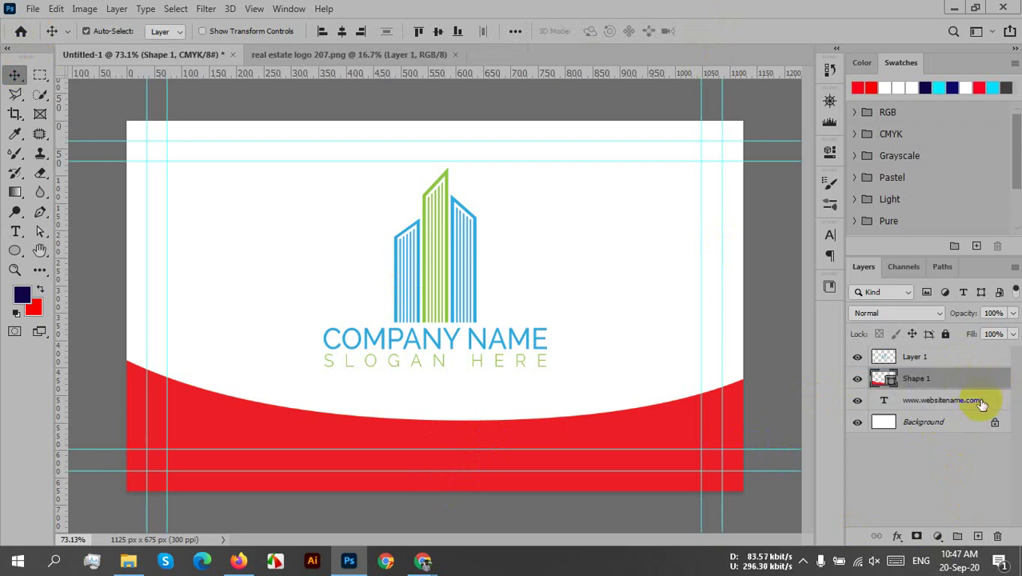
{"action": "left_click", "coordinate": [977, 401]}
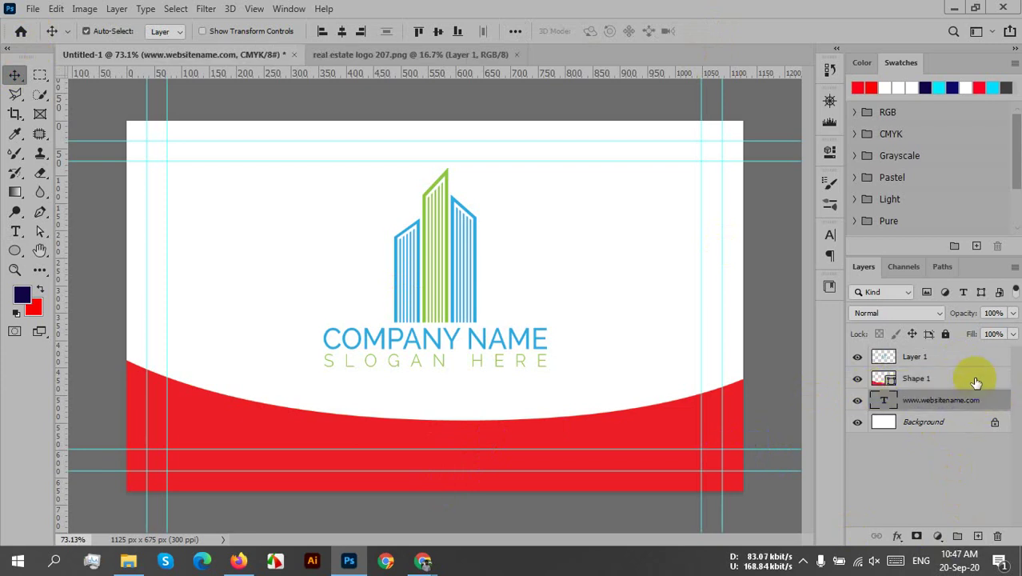
{"action": "left_click_drag", "start_coordinate": [977, 386], "coordinate": [970, 411]}
{"action": "left_click_drag", "start_coordinate": [876, 400], "coordinate": [932, 385]}
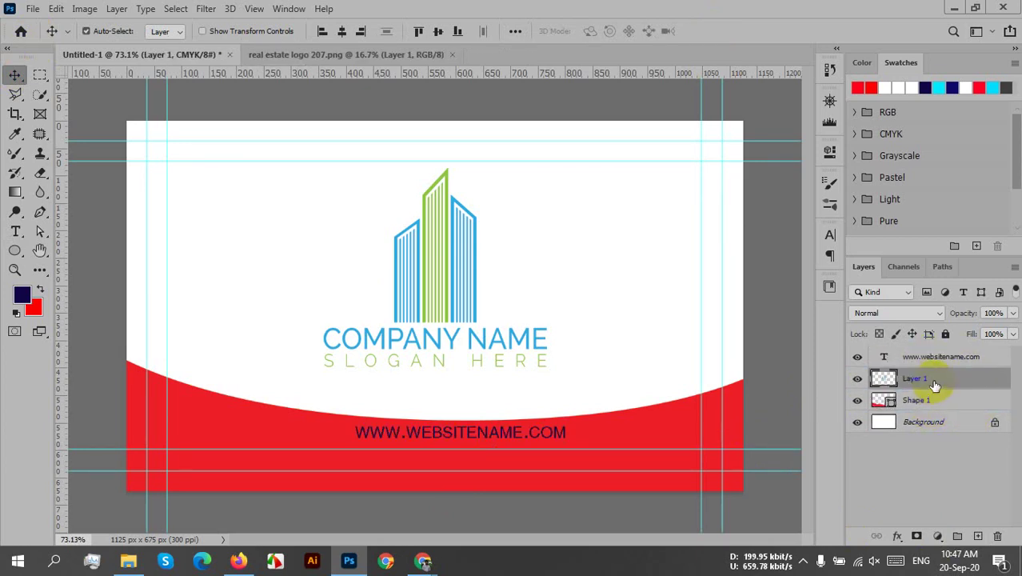
{"action": "left_click", "coordinate": [453, 432]}
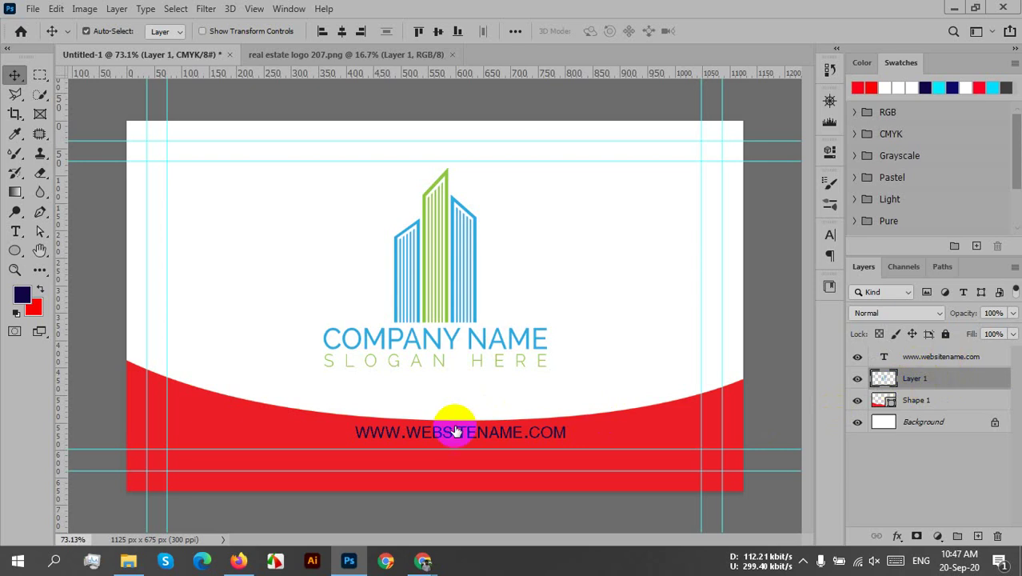
{"action": "mouse_move", "coordinate": [493, 438]}
{"action": "left_mouse_down"}
{"action": "mouse_move", "coordinate": [469, 441]}
{"action": "mouse_move", "coordinate": [485, 456]}
{"action": "left_mouse_up"}
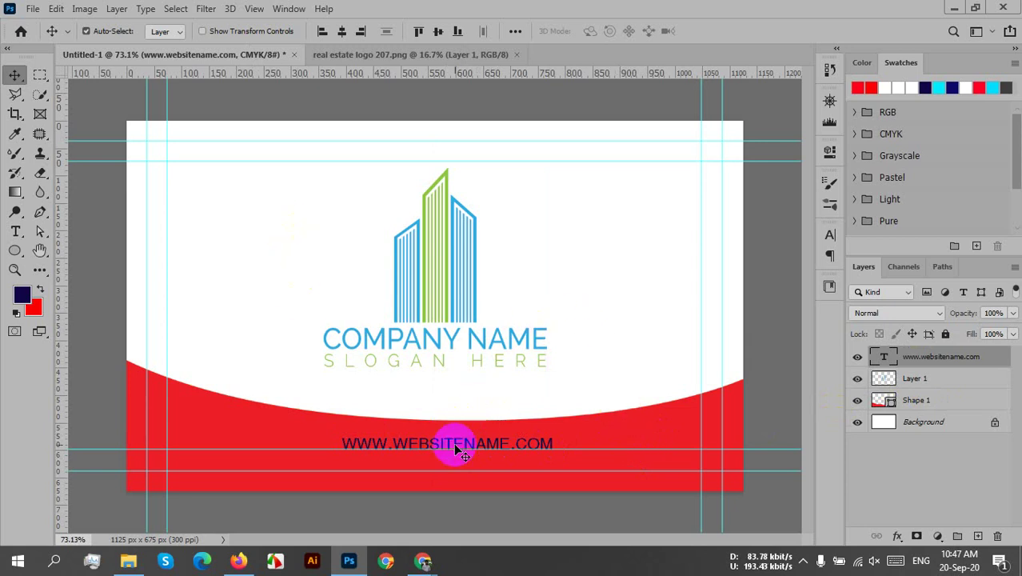
{"action": "left_click_drag", "start_coordinate": [454, 444], "coordinate": [455, 437]}
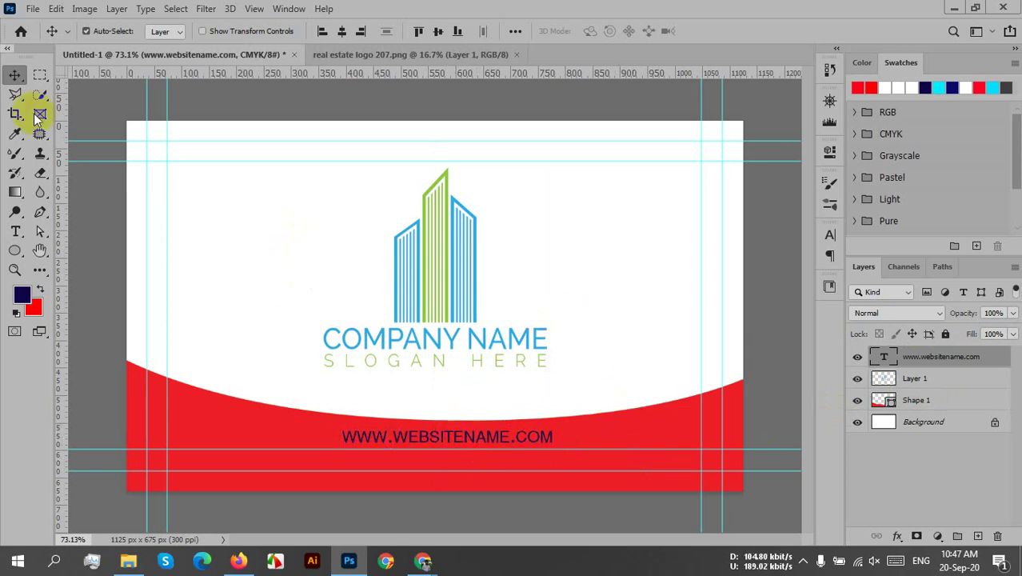
{"action": "left_click", "coordinate": [146, 8]}
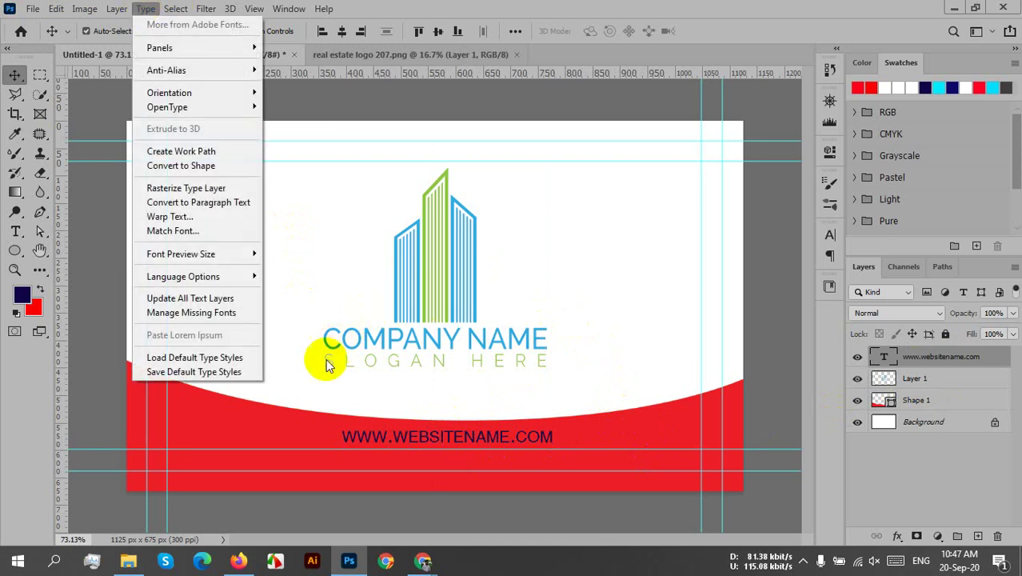
{"action": "left_click", "coordinate": [246, 486]}
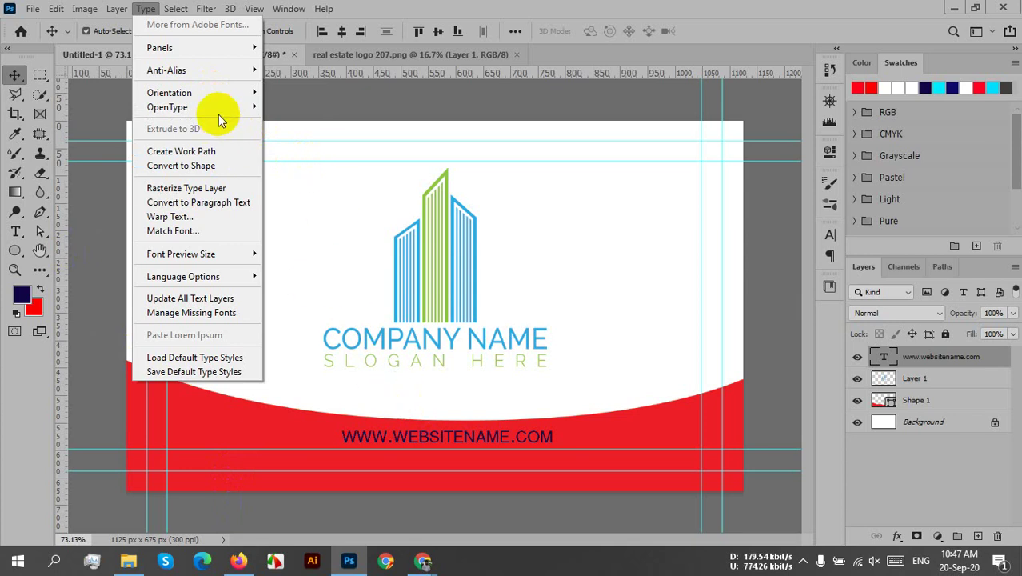
{"action": "mouse_move", "coordinate": [214, 110]}
{"action": "left_click", "coordinate": [631, 265]}
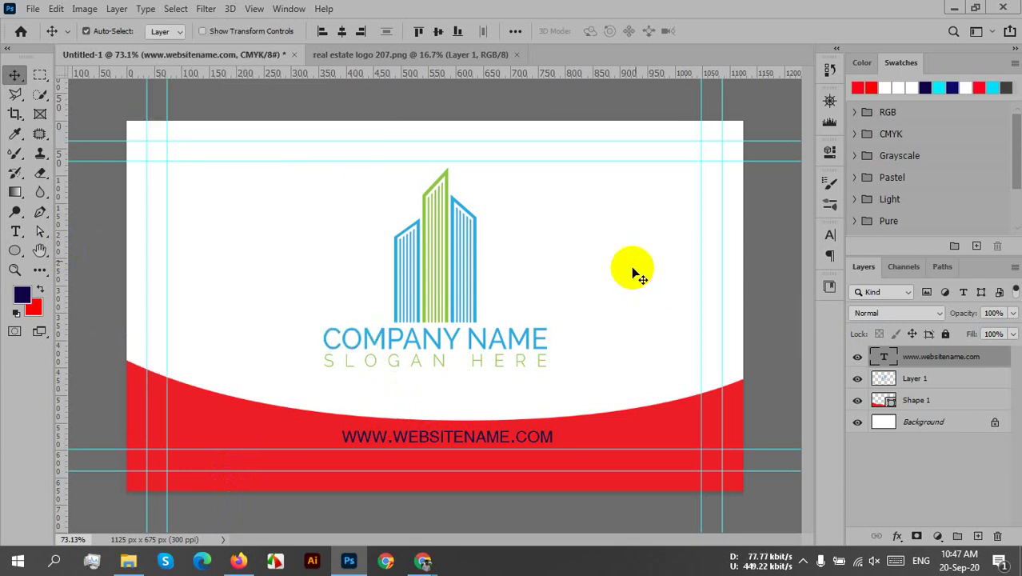
{"action": "left_click_drag", "start_coordinate": [447, 430], "coordinate": [439, 436]}
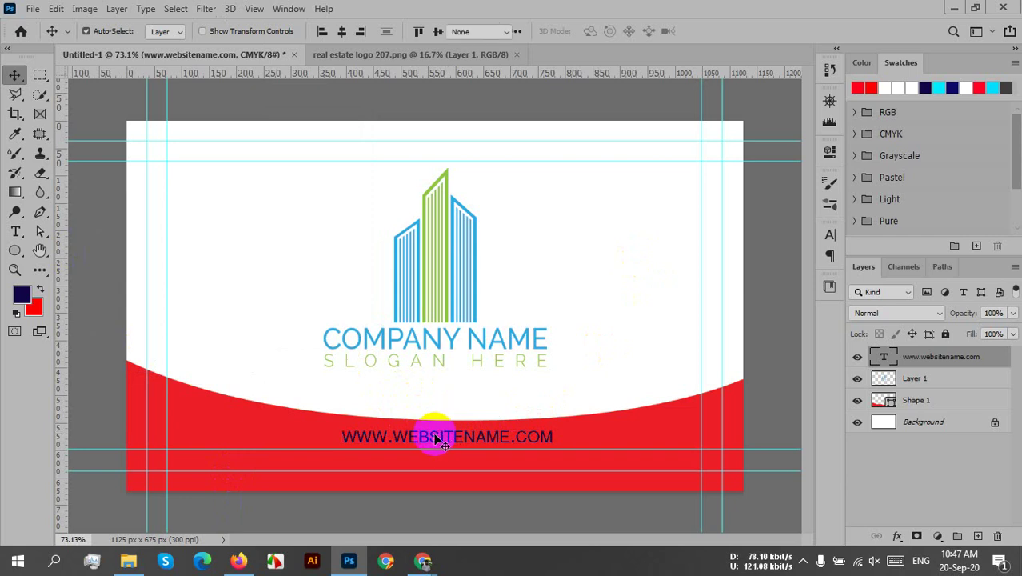
{"action": "double_click", "coordinate": [439, 437]}
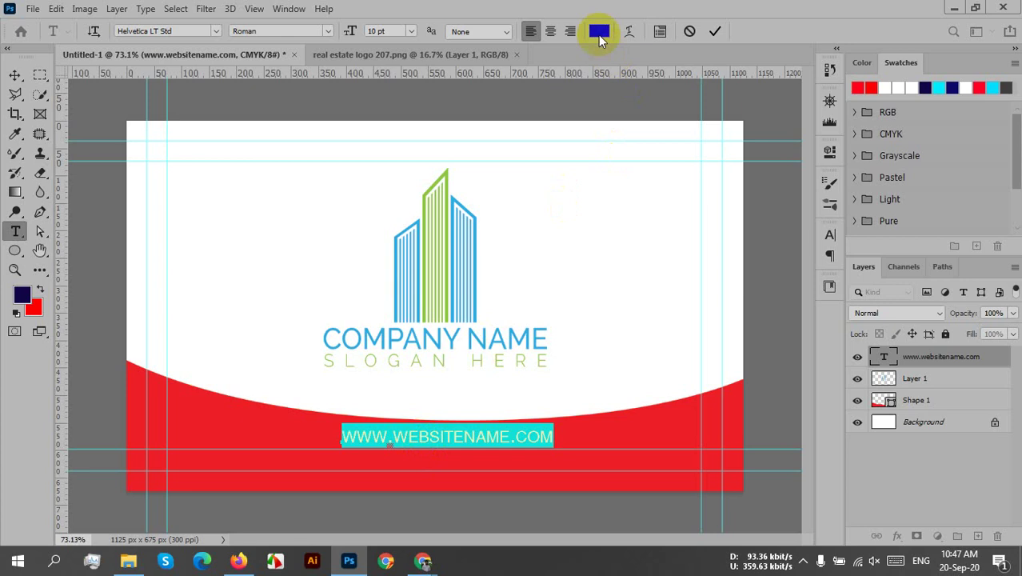
{"action": "left_click", "coordinate": [599, 32]}
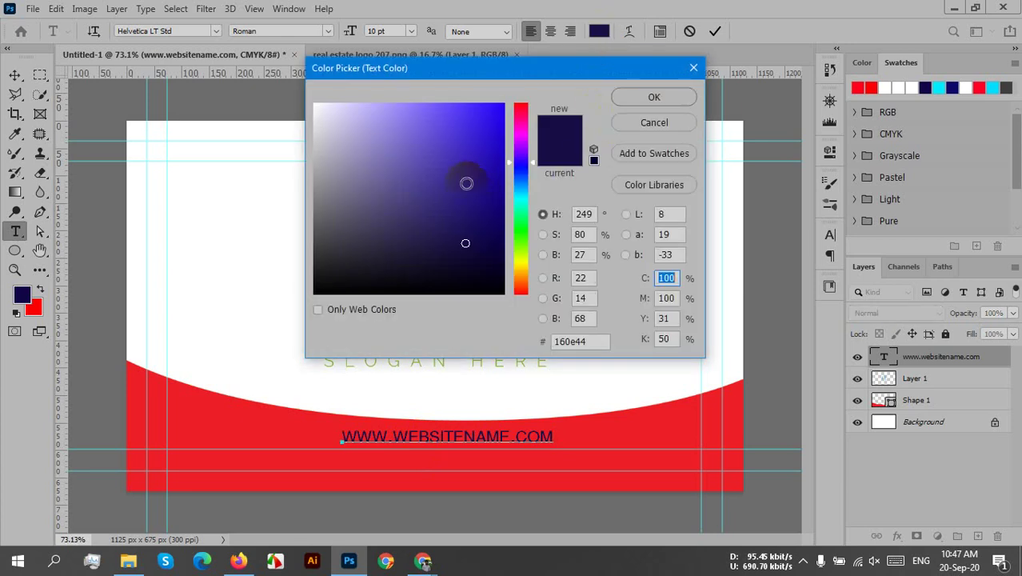
{"action": "mouse_move", "coordinate": [465, 179]}
{"action": "left_mouse_down"}
{"action": "mouse_move", "coordinate": [483, 129]}
{"action": "mouse_move", "coordinate": [375, 145]}
{"action": "mouse_move", "coordinate": [337, 105]}
{"action": "mouse_move", "coordinate": [303, 99]}
{"action": "left_mouse_up"}
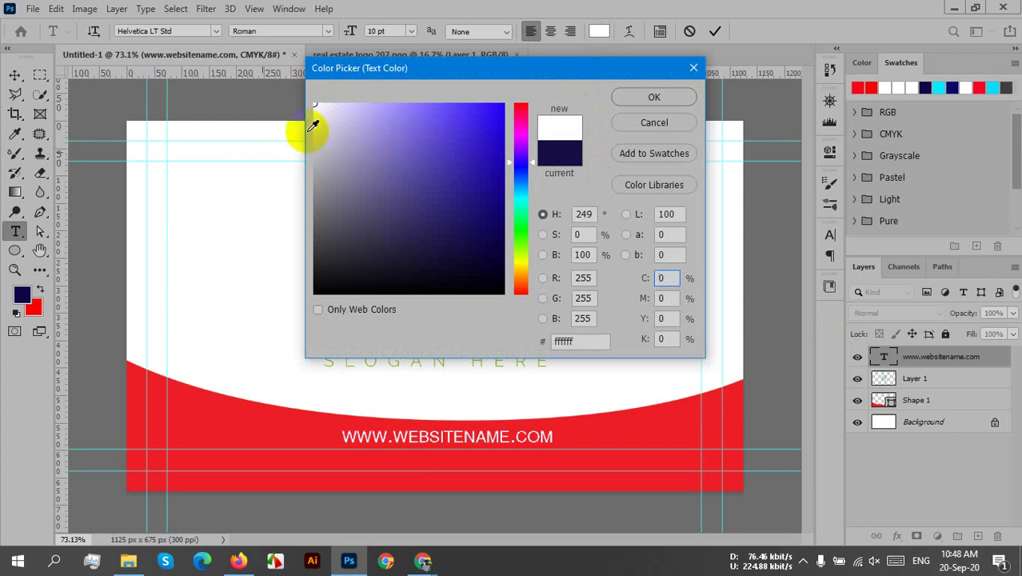
{"action": "left_click", "coordinate": [641, 95]}
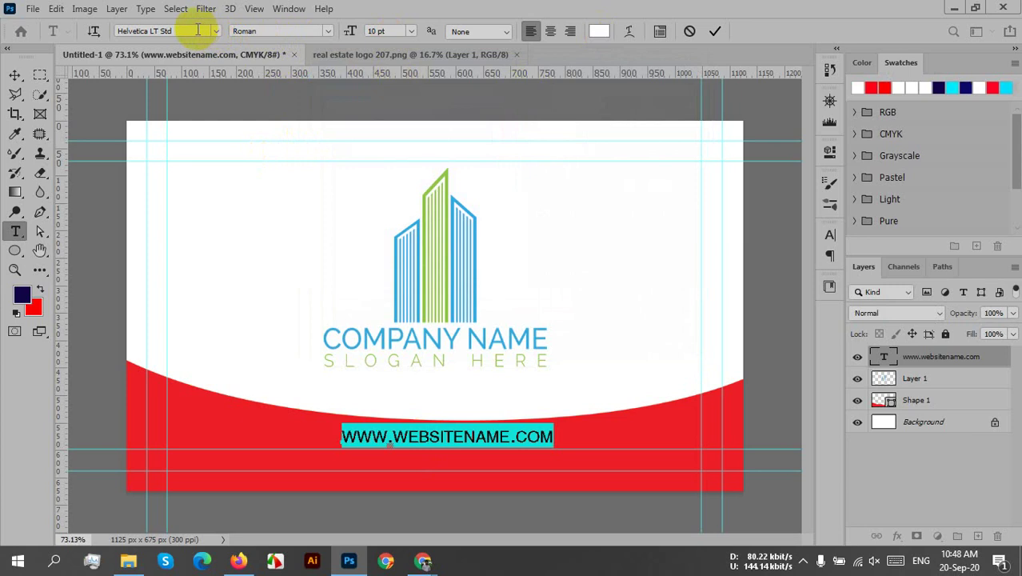
{"action": "left_click", "coordinate": [327, 31]}
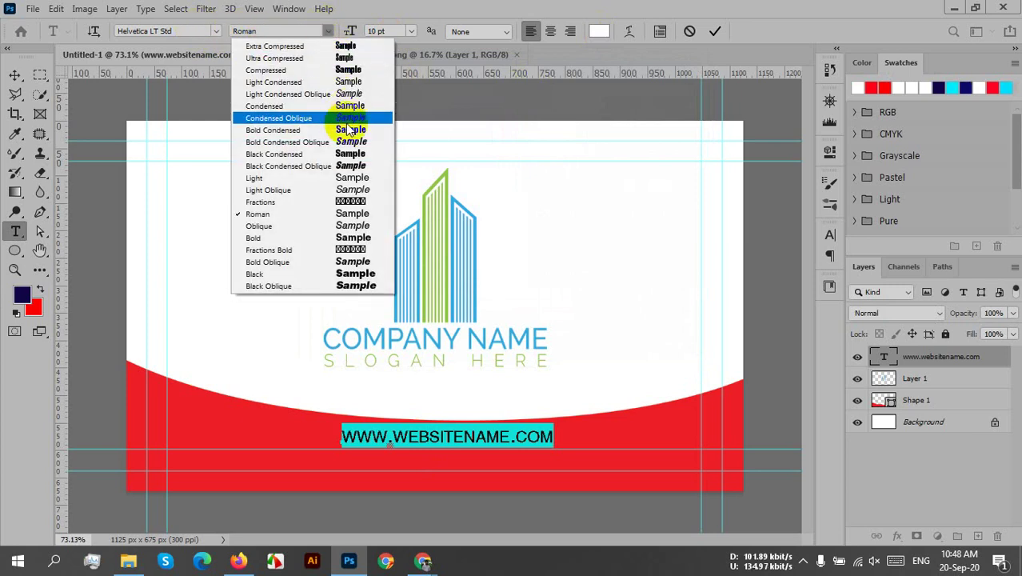
{"action": "left_click", "coordinate": [343, 179]}
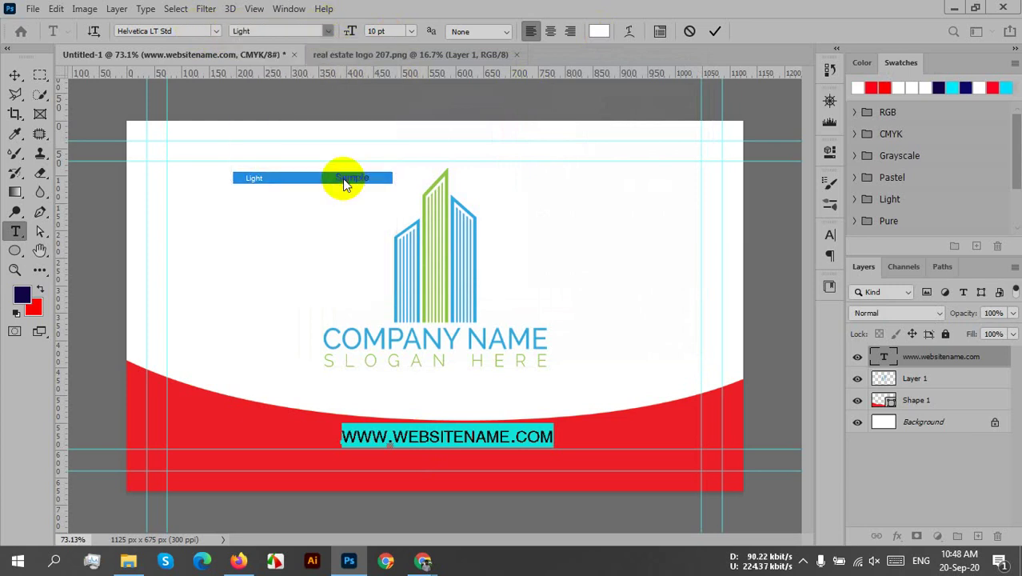
{"action": "left_click", "coordinate": [325, 33]}
{"action": "left_click", "coordinate": [310, 214]}
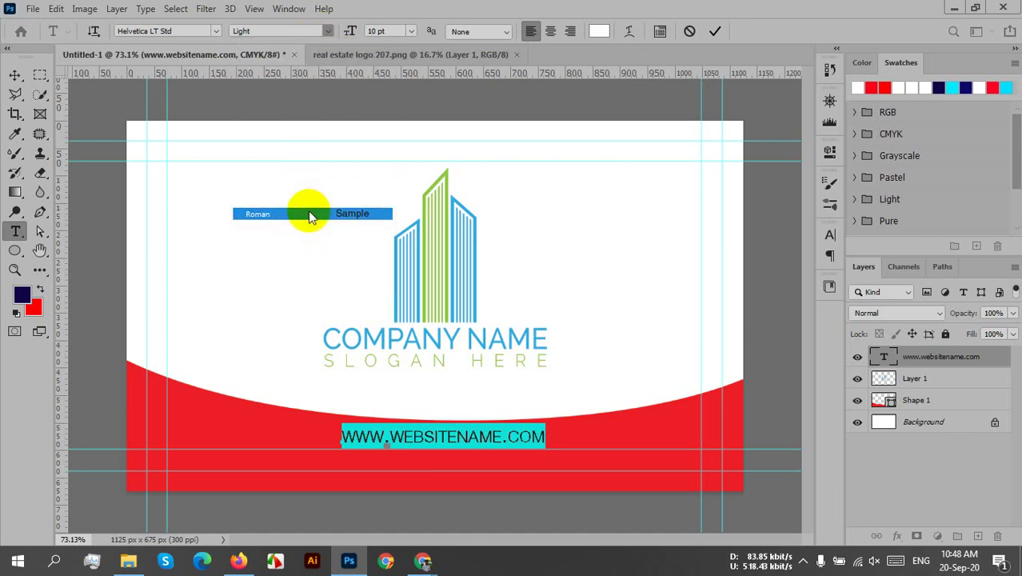
{"action": "left_click", "coordinate": [304, 178]}
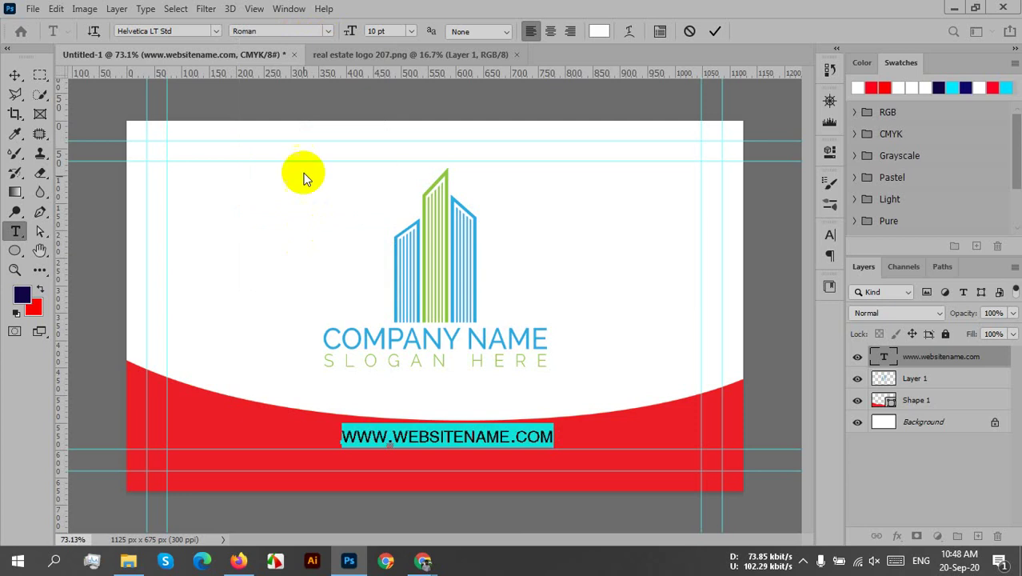
{"action": "left_click", "coordinate": [327, 31]}
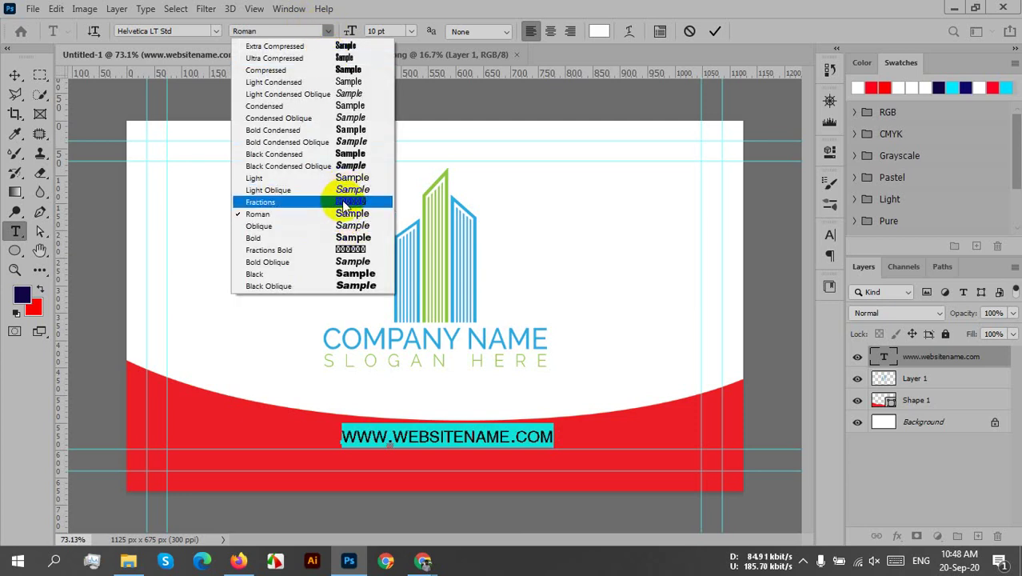
{"action": "key", "text": "Escape"}
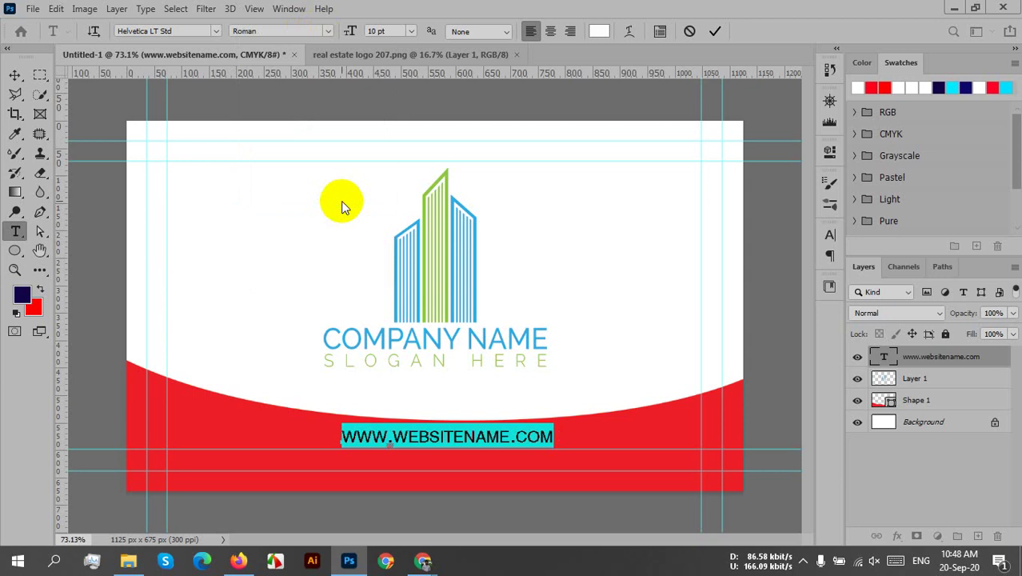
{"action": "left_click", "coordinate": [329, 30]}
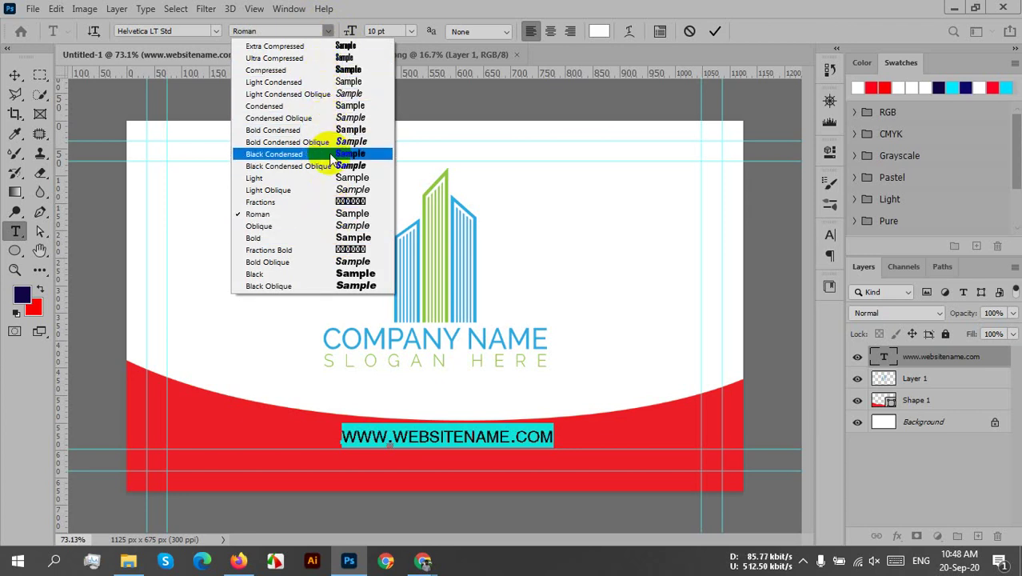
{"action": "left_click", "coordinate": [329, 217]}
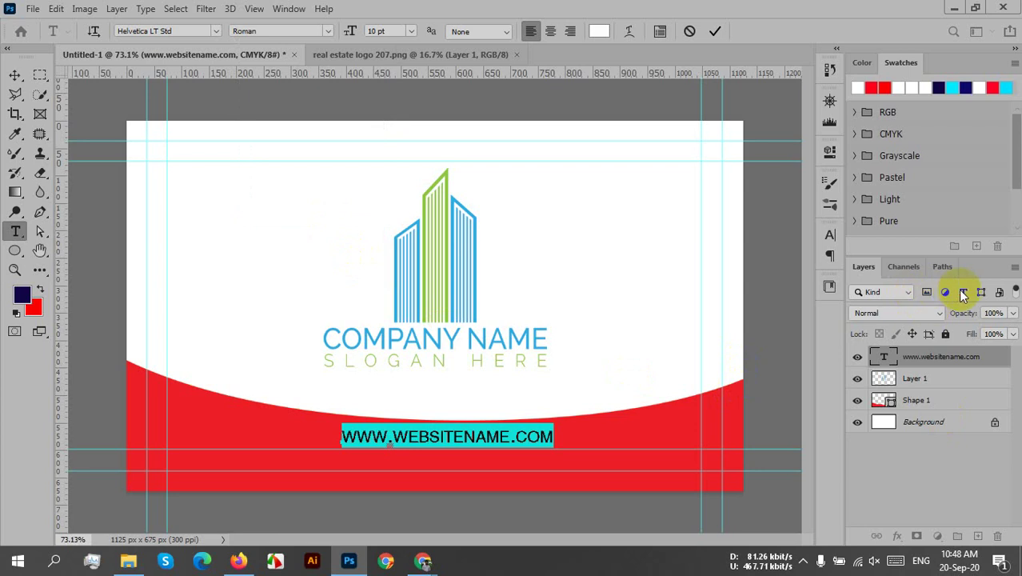
{"action": "key", "text": "ctrl+Return"}
{"action": "key", "text": "v"}
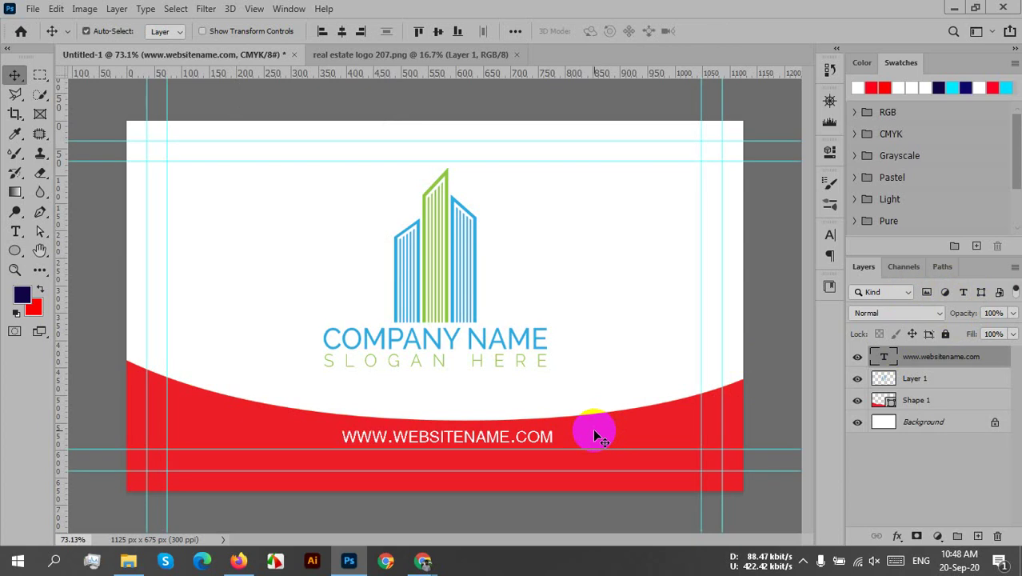
{"action": "double_click", "coordinate": [461, 436]}
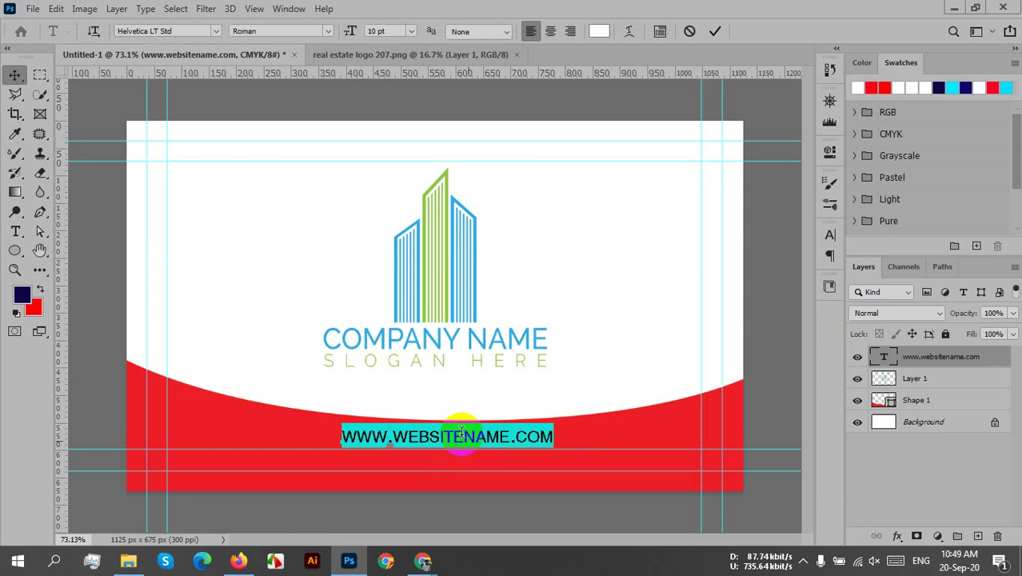
{"action": "left_click", "coordinate": [462, 432]}
{"action": "double_click", "coordinate": [462, 432]}
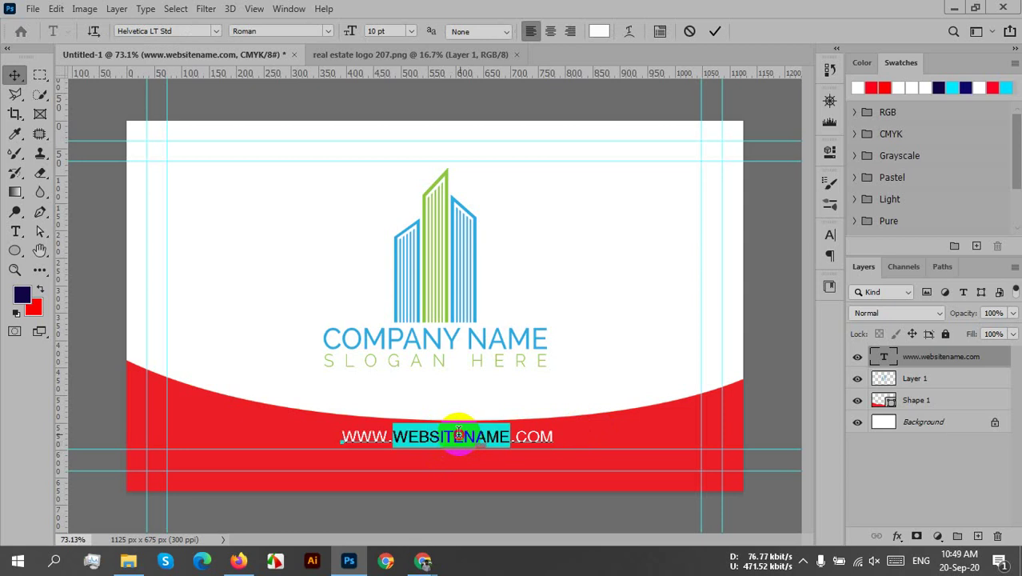
{"action": "left_click", "coordinate": [460, 432]}
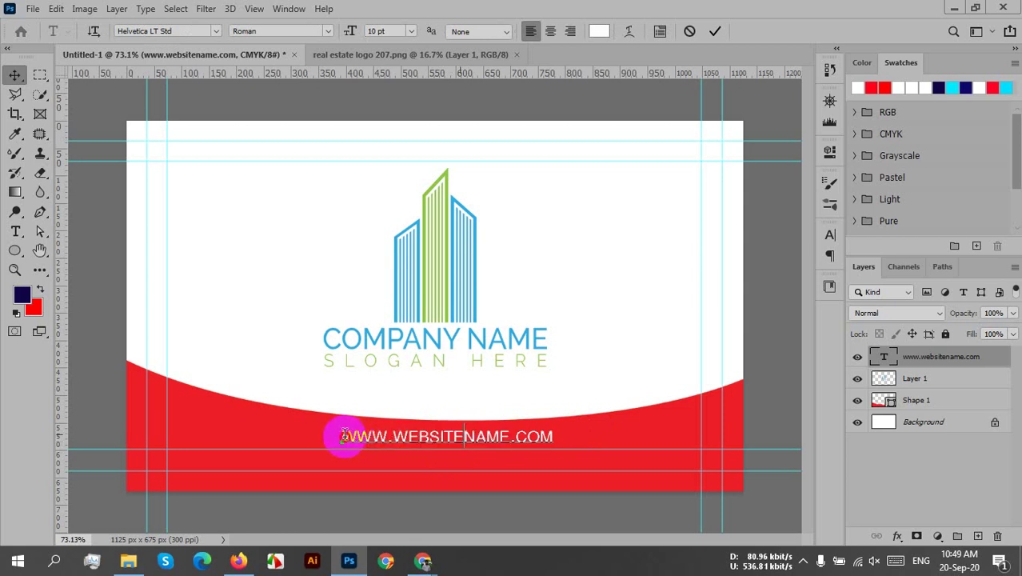
{"action": "left_click_drag", "start_coordinate": [392, 436], "coordinate": [518, 441]}
{"action": "triple_click", "coordinate": [552, 436]}
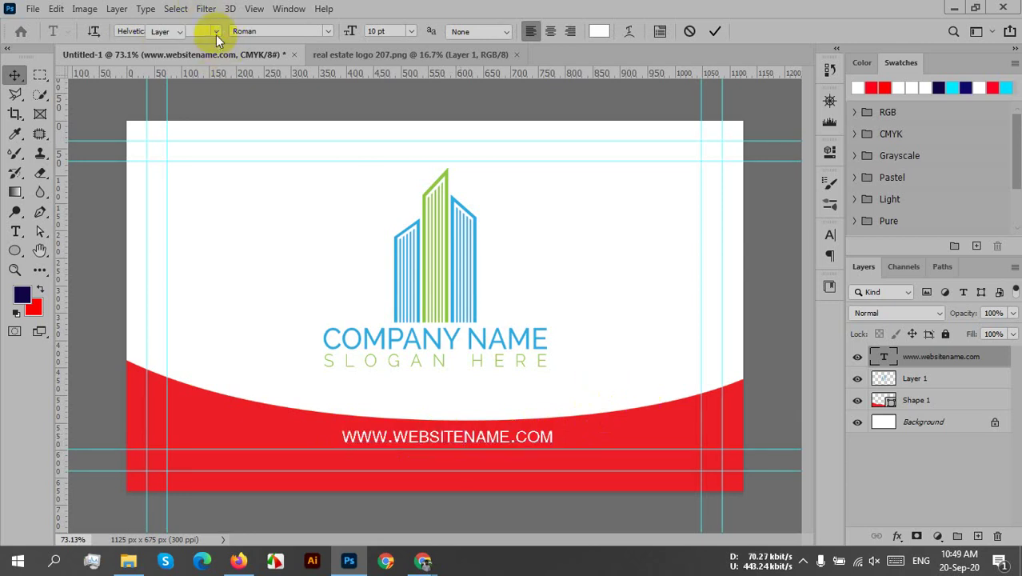
{"action": "left_click", "coordinate": [354, 439]}
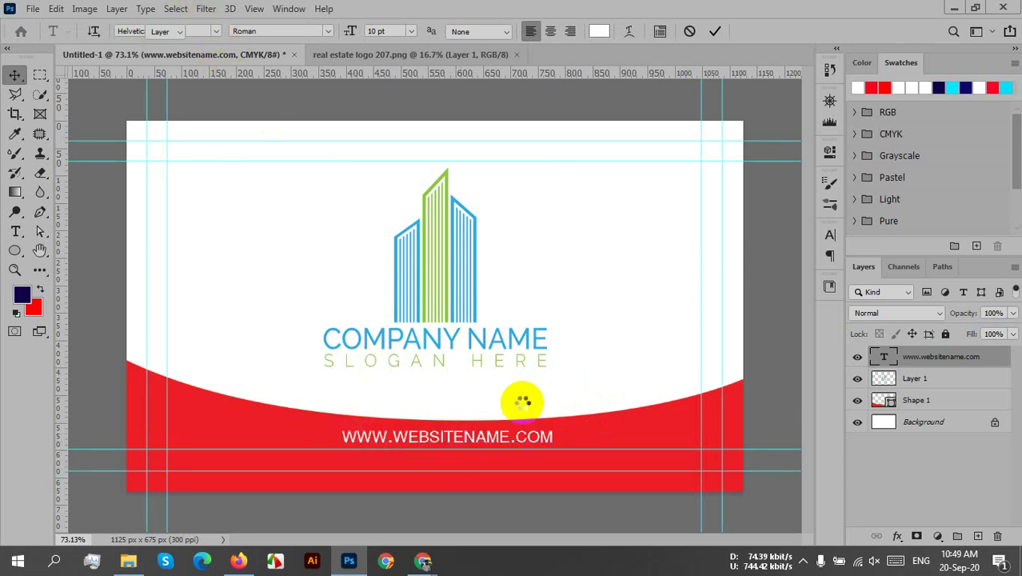
{"action": "left_click", "coordinate": [522, 400]}
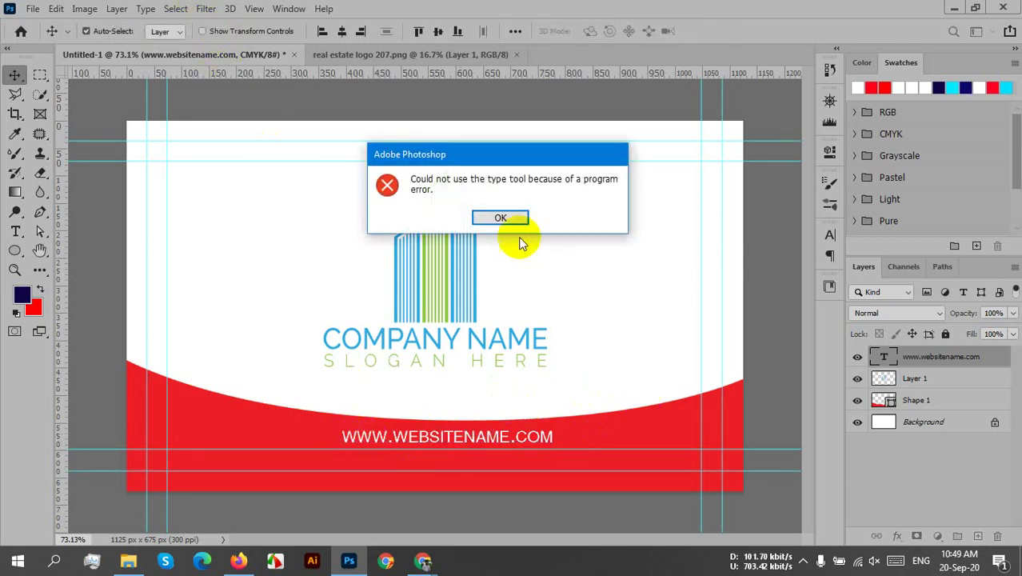
{"action": "left_click", "coordinate": [506, 219]}
{"action": "left_click", "coordinate": [420, 483]}
{"action": "double_click", "coordinate": [358, 434]}
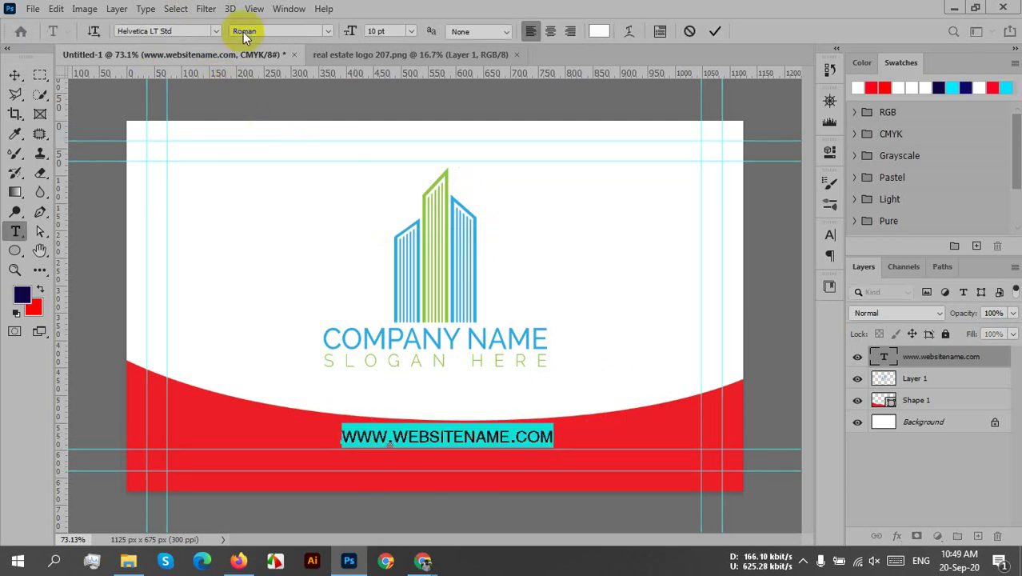
- Change the website text's font to Nexa Light by filtering for 'nexa'
{"action": "left_click", "coordinate": [188, 31]}
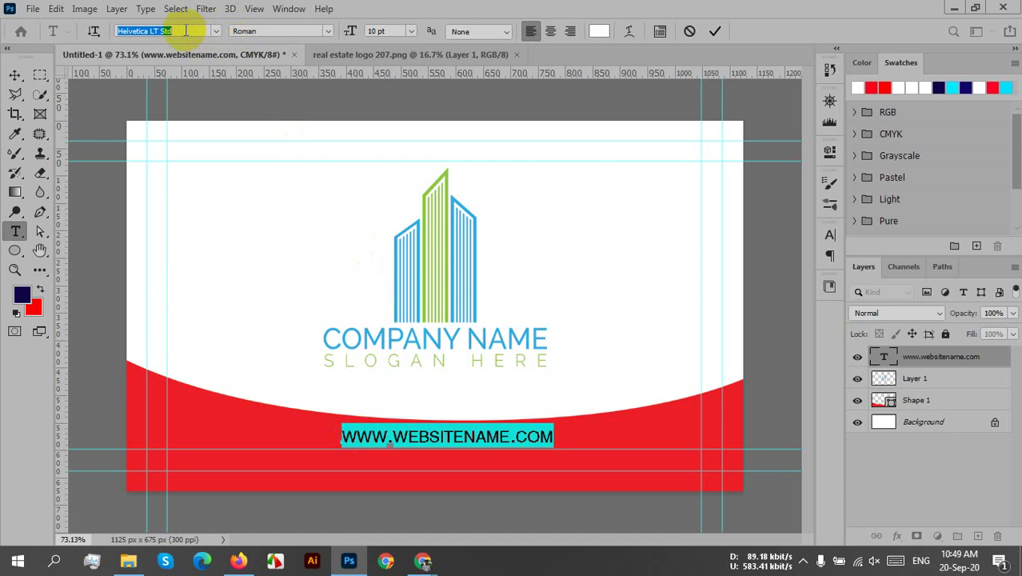
{"action": "left_click", "coordinate": [216, 31]}
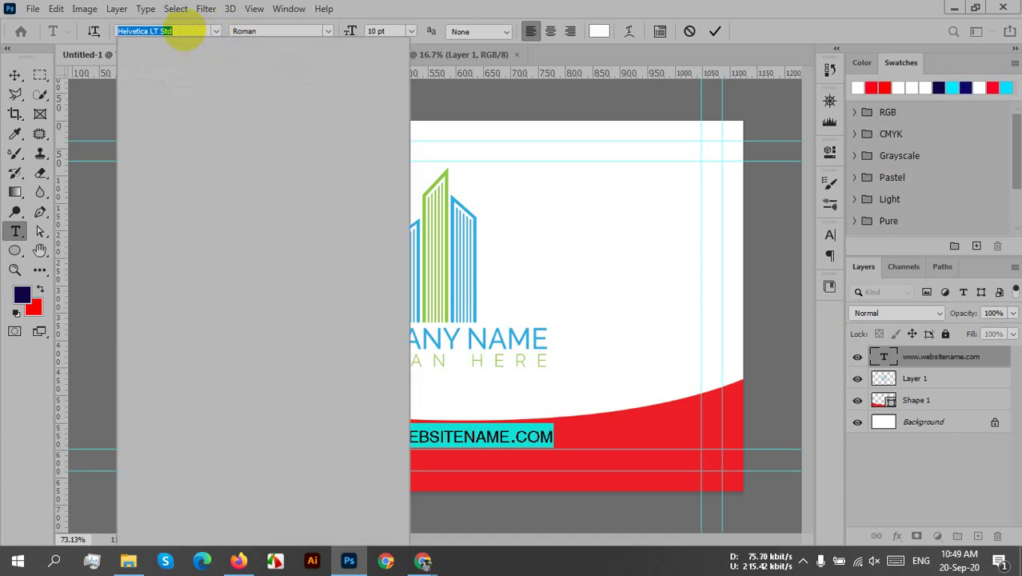
{"action": "type", "text": "nexa"}
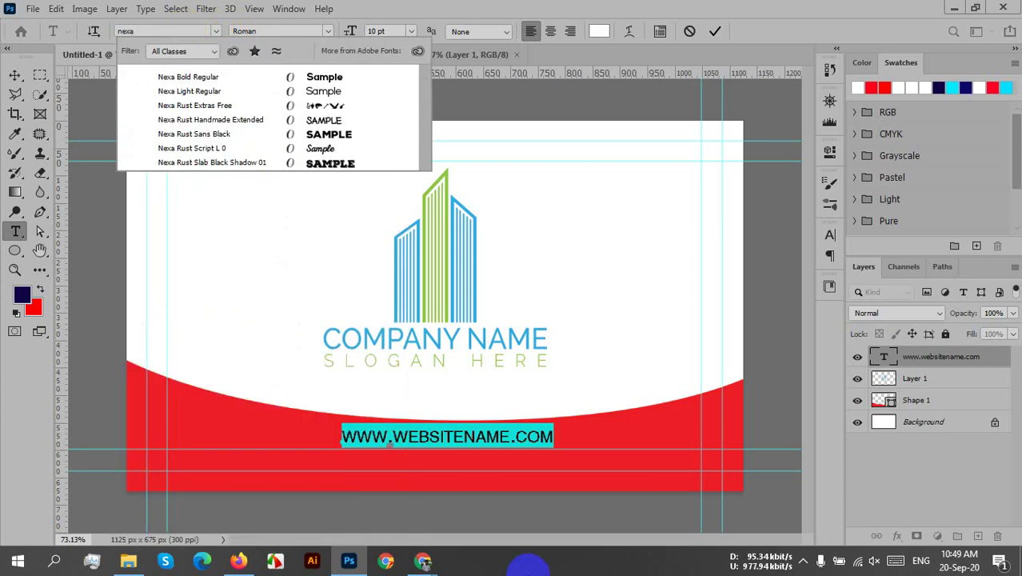
{"action": "left_click", "coordinate": [207, 78]}
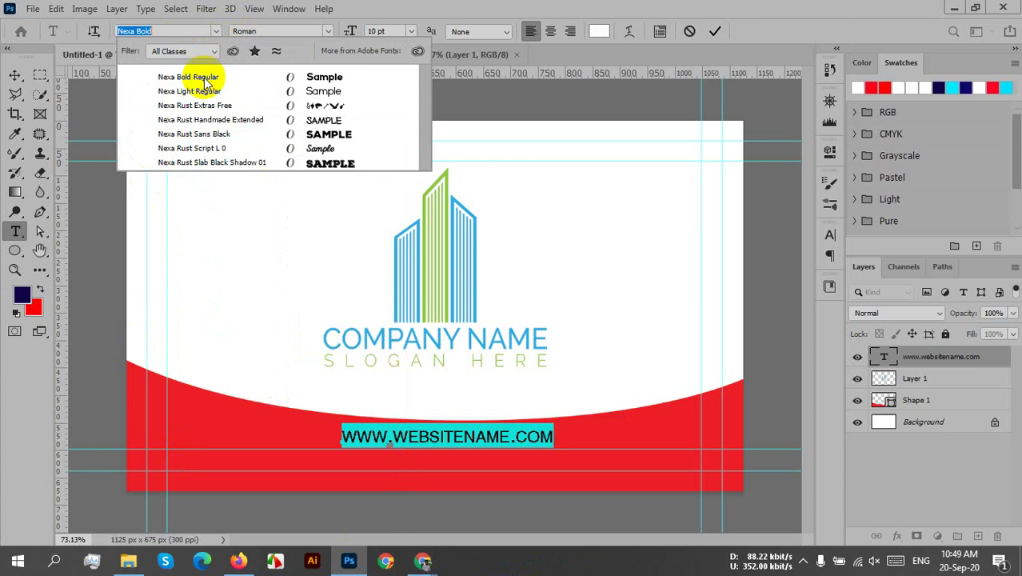
{"action": "left_click", "coordinate": [205, 91]}
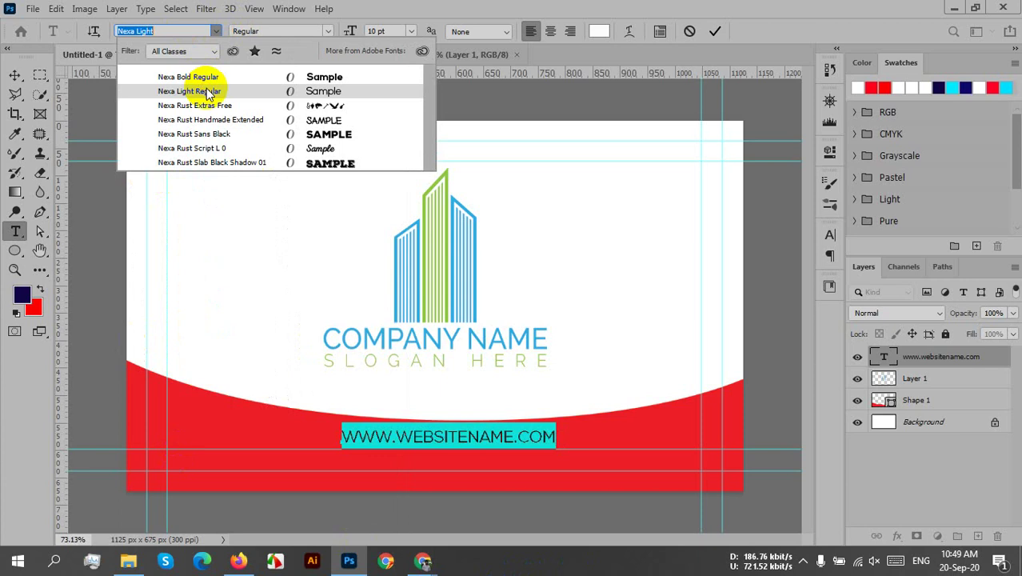
{"action": "key", "text": "Escape"}
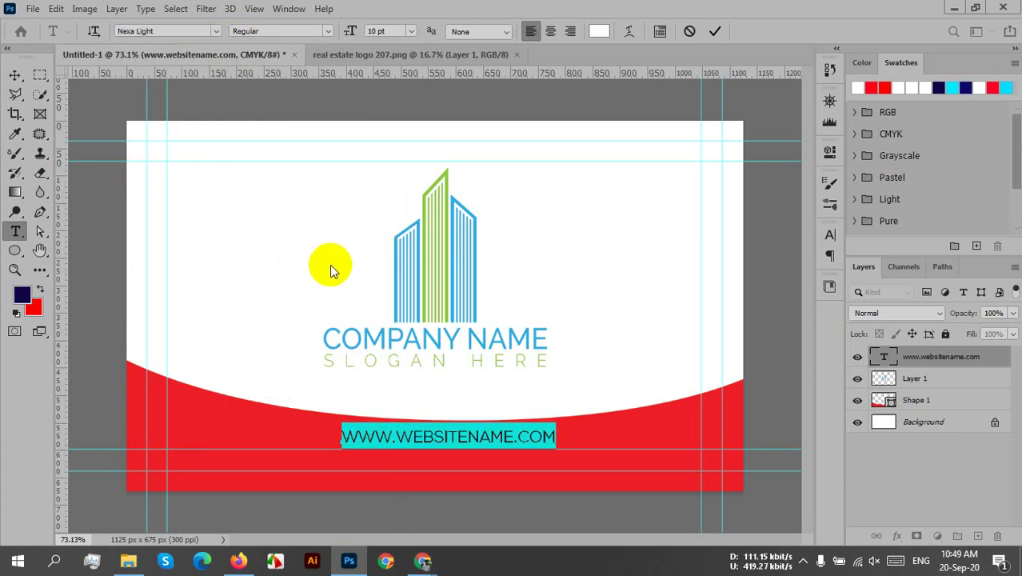
- Set the text's anti-aliasing to Sharp and commit the text edit
{"action": "left_click", "coordinate": [349, 31]}
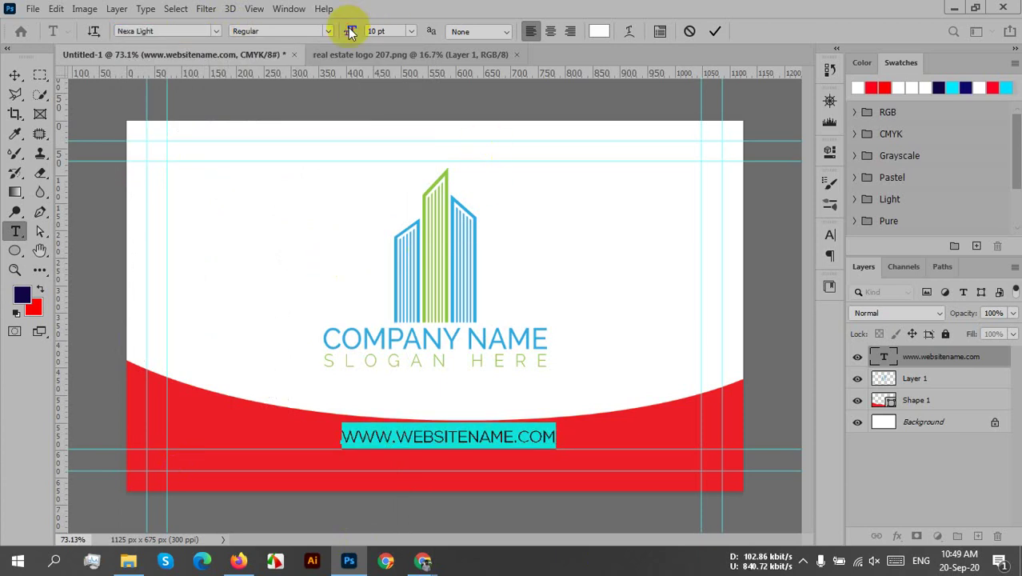
{"action": "left_click", "coordinate": [349, 31]}
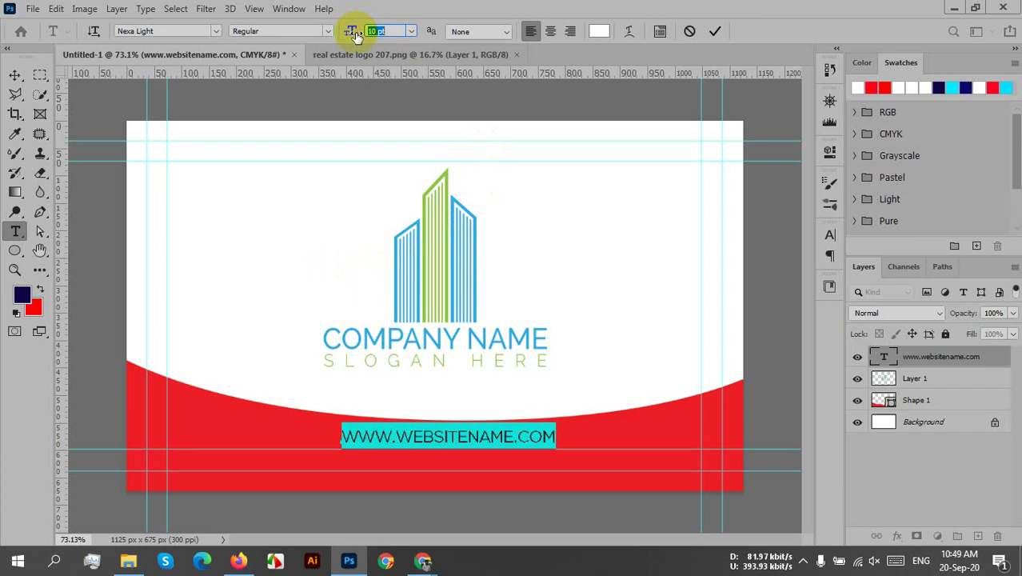
{"action": "left_click", "coordinate": [503, 38]}
{"action": "left_click", "coordinate": [504, 38]}
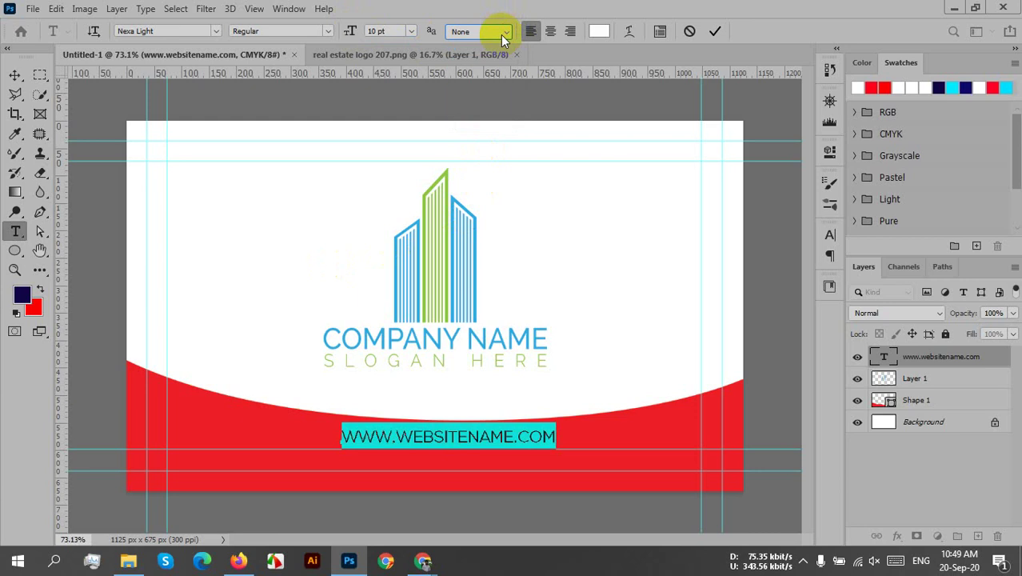
{"action": "left_click", "coordinate": [504, 38]}
{"action": "left_click", "coordinate": [490, 58]}
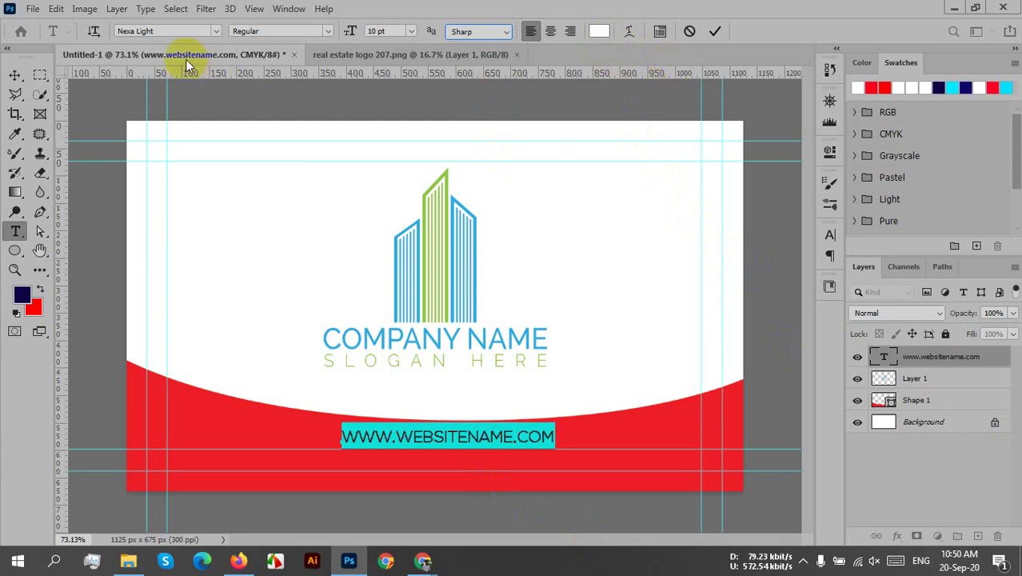
{"action": "left_click", "coordinate": [718, 36]}
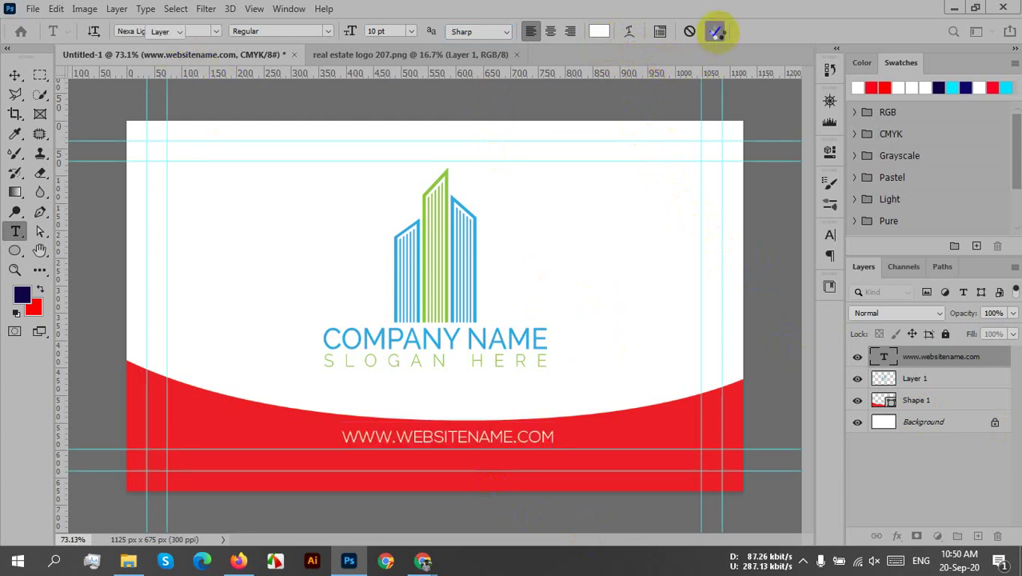
- Drag the logo up slightly with the Move tool, then select the Shape 1 layer
{"action": "key", "text": "v"}
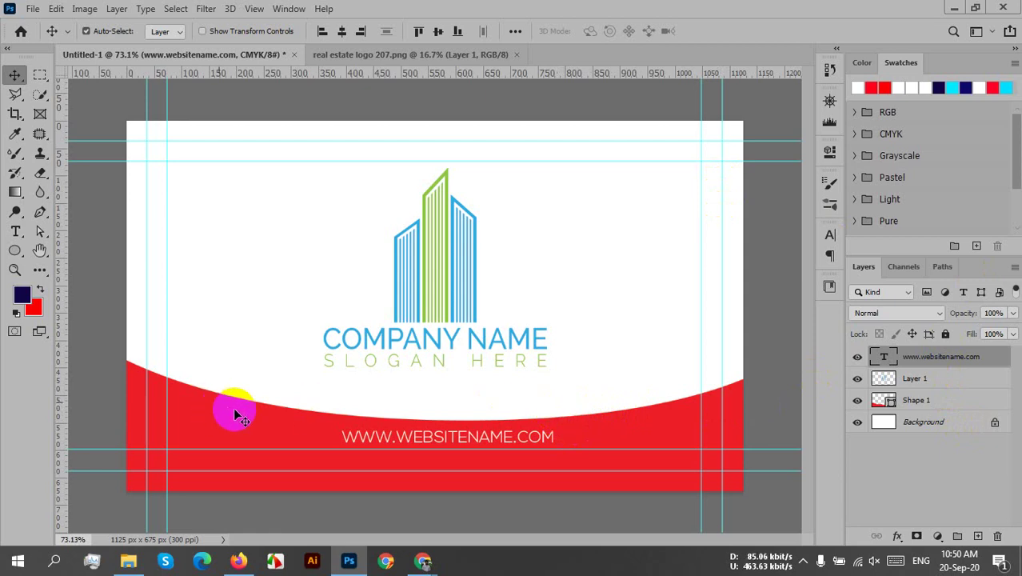
{"action": "mouse_move", "coordinate": [445, 312]}
{"action": "left_mouse_down"}
{"action": "mouse_move", "coordinate": [442, 286]}
{"action": "mouse_move", "coordinate": [444, 296]}
{"action": "left_mouse_up"}
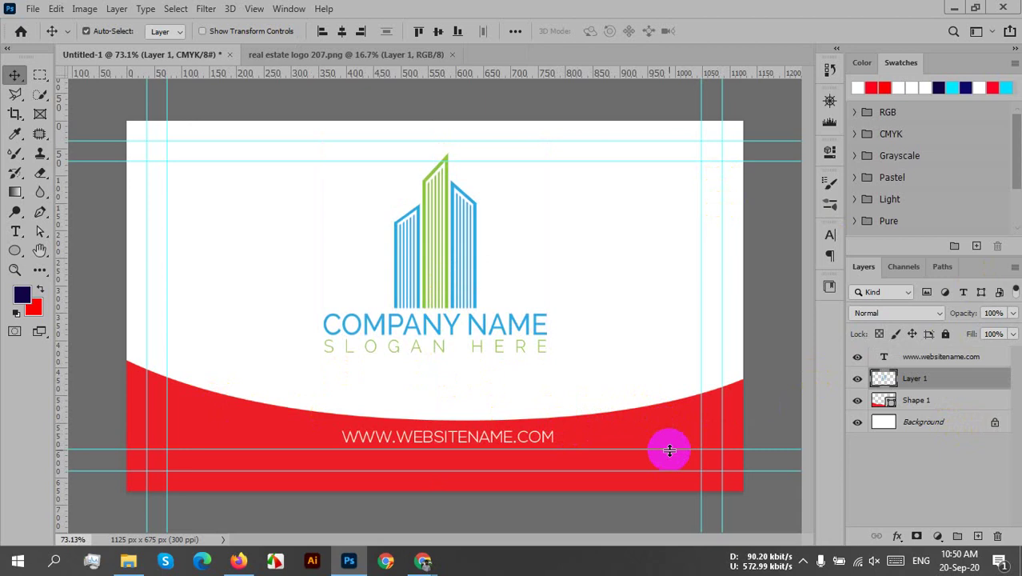
{"action": "double_click", "coordinate": [916, 400]}
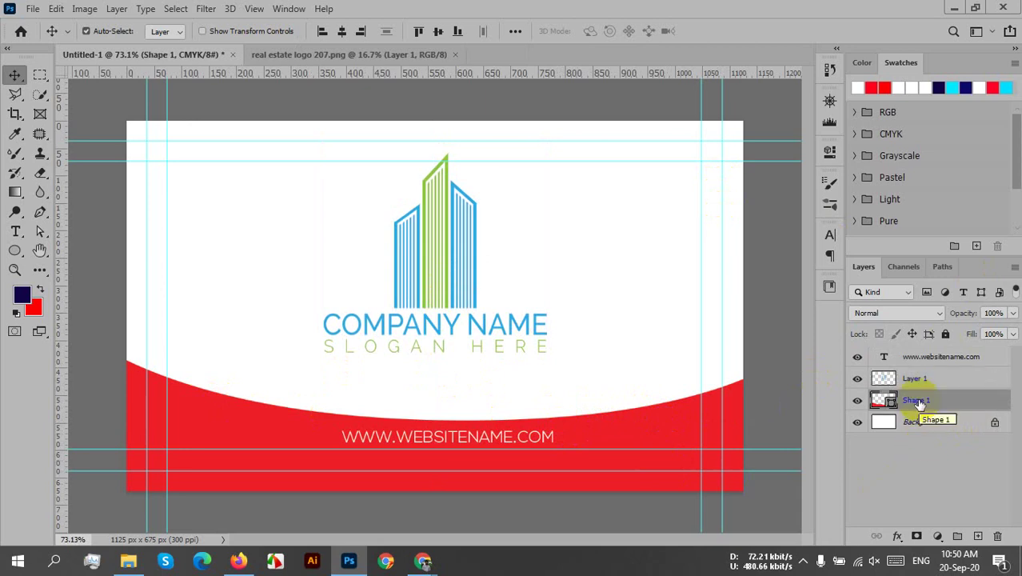
{"action": "left_click", "coordinate": [897, 400]}
{"action": "left_click", "coordinate": [644, 410]}
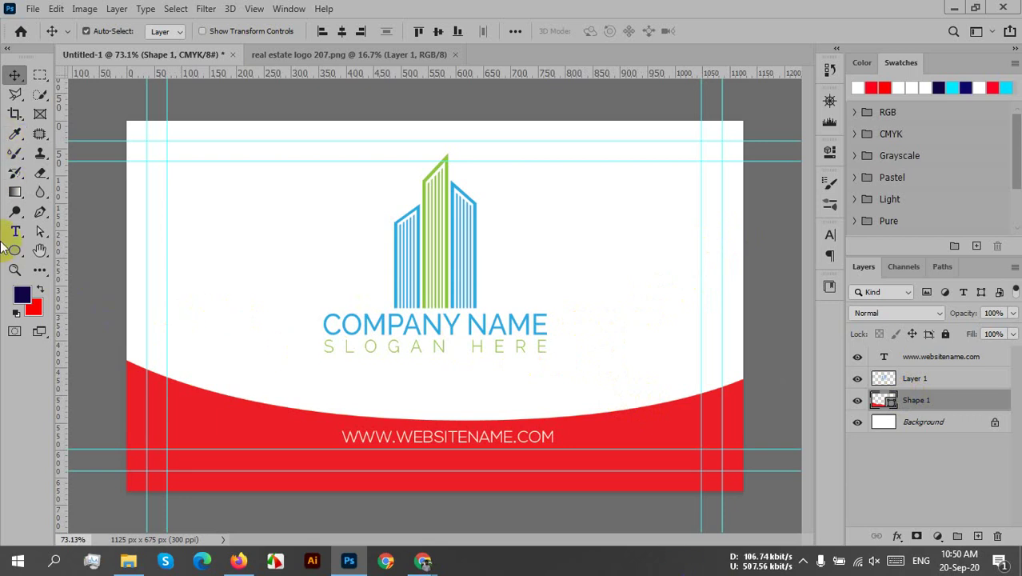
{"action": "left_click", "coordinate": [735, 482]}
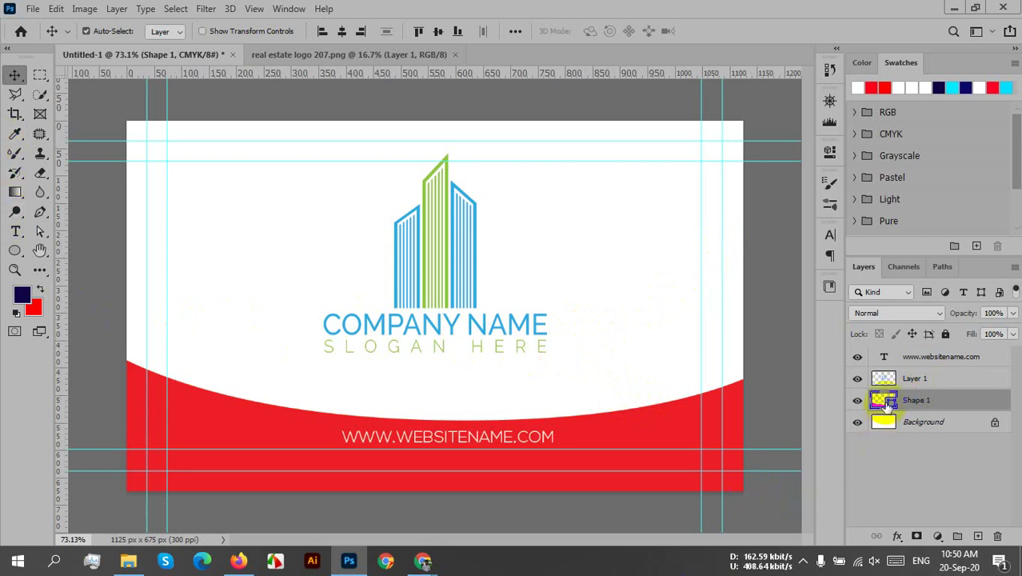
- Fill the Shape 1 band with green 78c10b, sampled from the building logo
{"action": "double_click", "coordinate": [883, 401]}
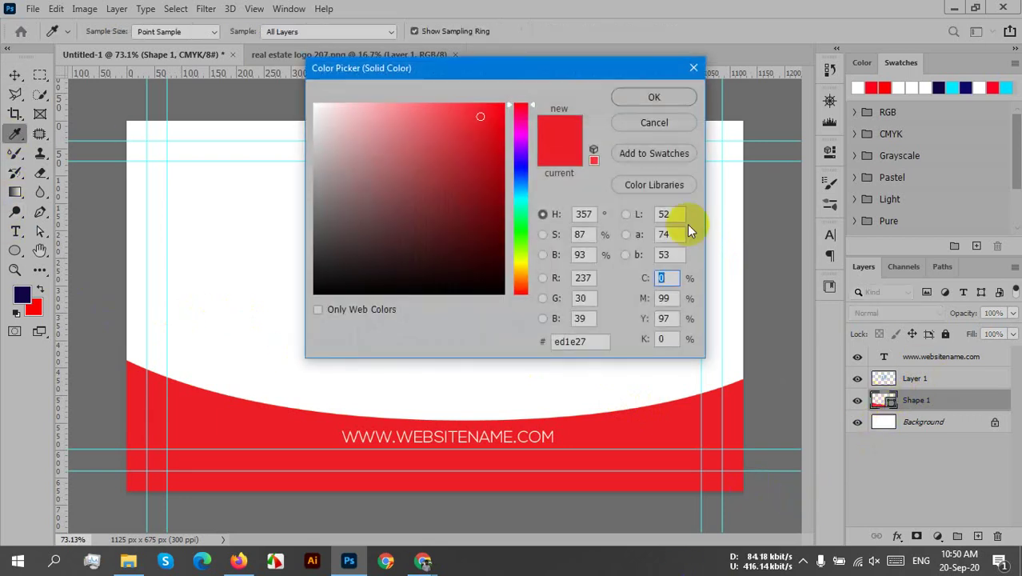
{"action": "left_click_drag", "start_coordinate": [579, 71], "coordinate": [656, 76]}
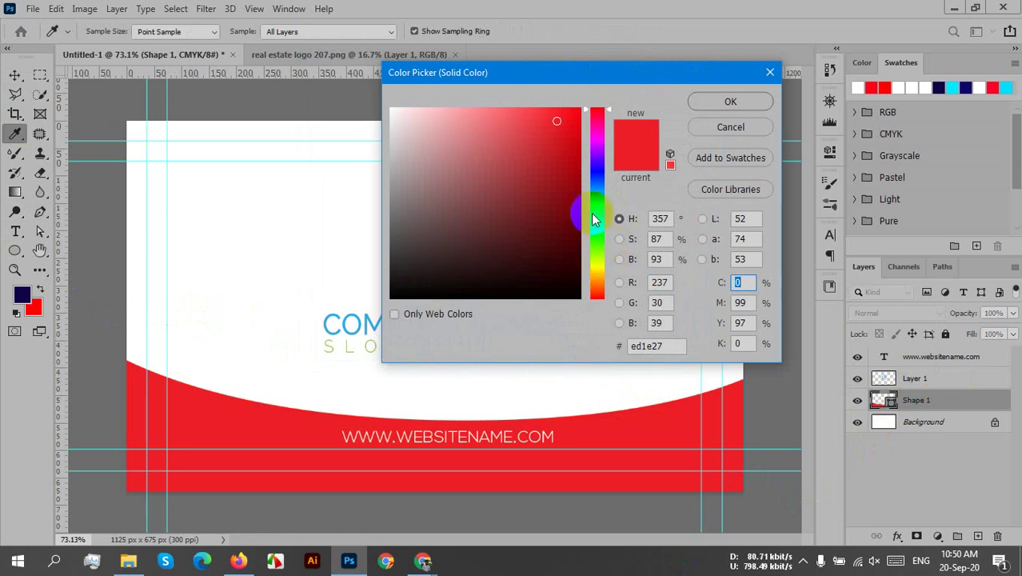
{"action": "mouse_move", "coordinate": [556, 119]}
{"action": "left_mouse_down"}
{"action": "mouse_move", "coordinate": [561, 272]}
{"action": "mouse_move", "coordinate": [494, 284]}
{"action": "left_mouse_up"}
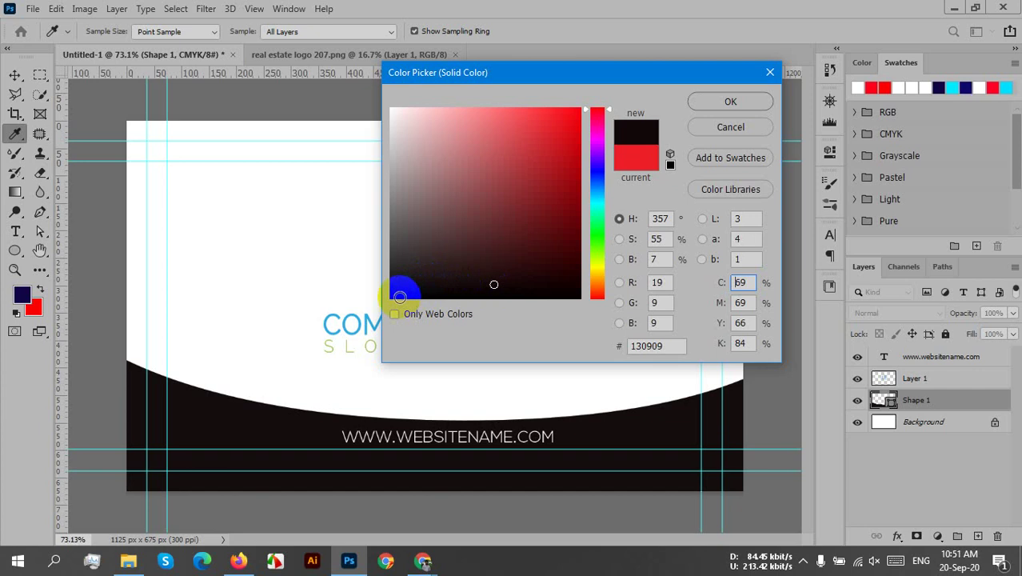
{"action": "left_click", "coordinate": [329, 321]}
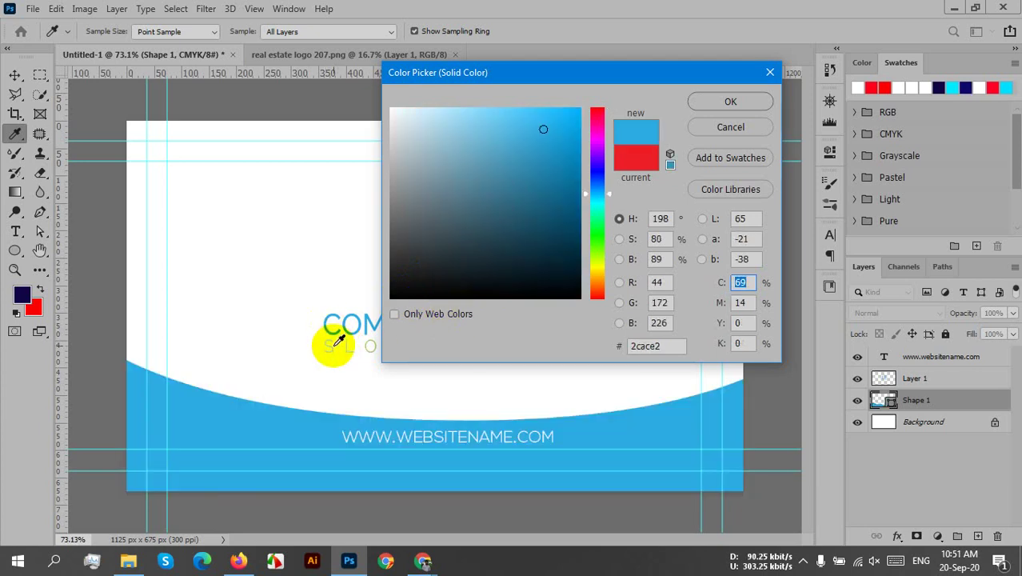
{"action": "left_click", "coordinate": [337, 344]}
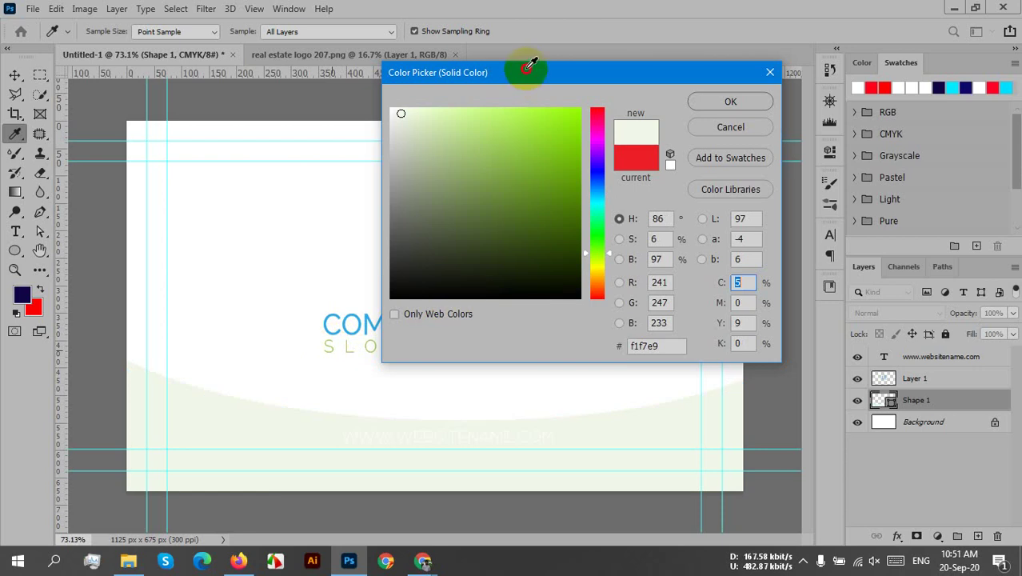
{"action": "left_click_drag", "start_coordinate": [559, 73], "coordinate": [794, 78]}
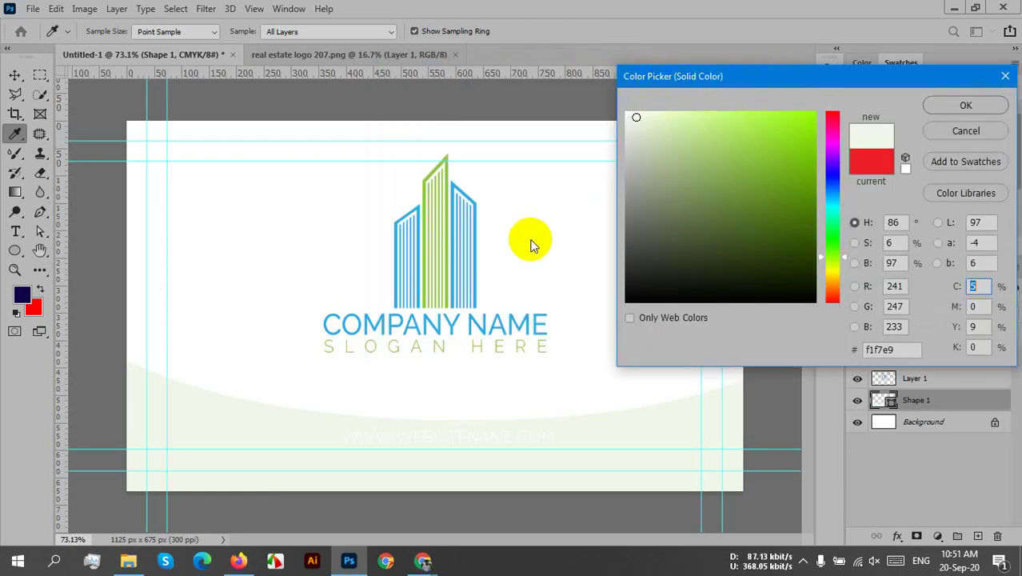
{"action": "left_click", "coordinate": [450, 171]}
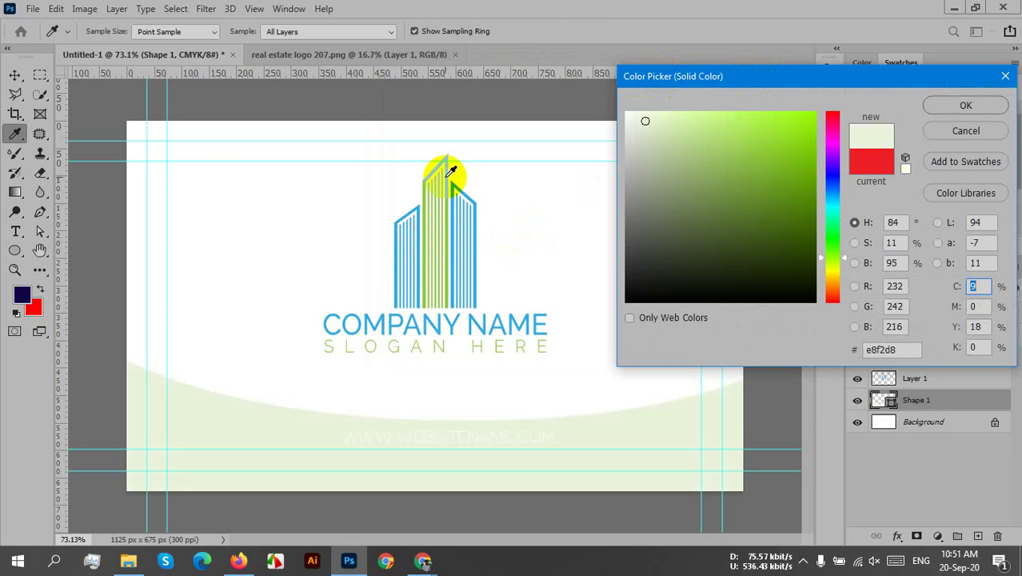
{"action": "left_click", "coordinate": [800, 124]}
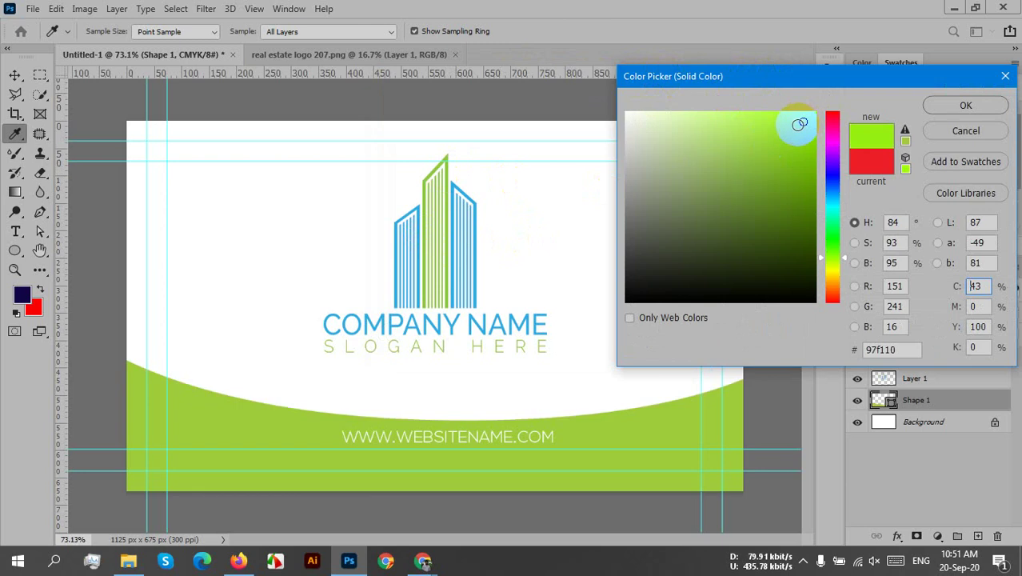
{"action": "left_click_drag", "start_coordinate": [776, 128], "coordinate": [805, 157]}
{"action": "key", "text": "Up"}
{"action": "key", "text": "Up"}
{"action": "key", "text": "Up"}
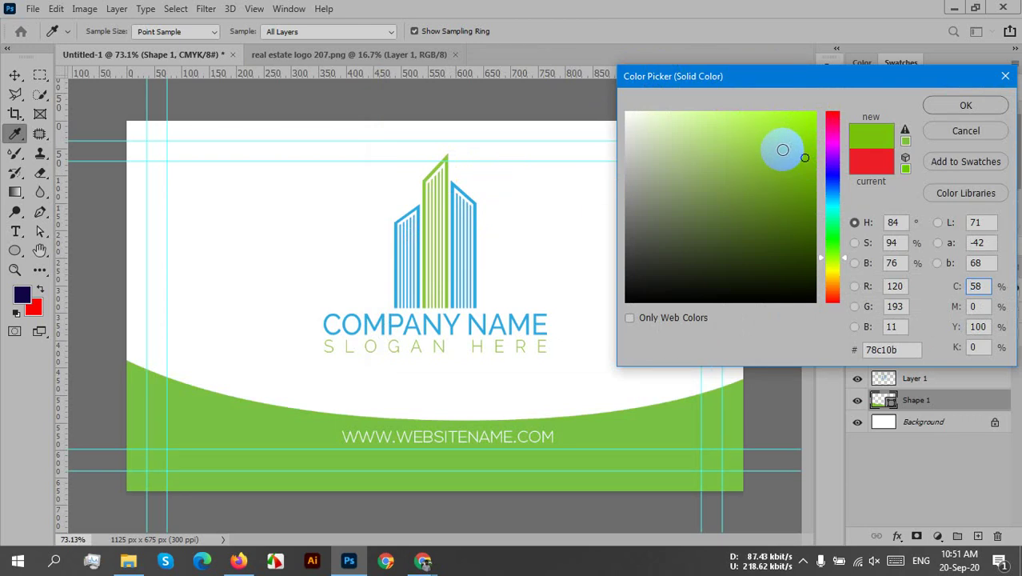
{"action": "left_click_drag", "start_coordinate": [820, 83], "coordinate": [705, 83]}
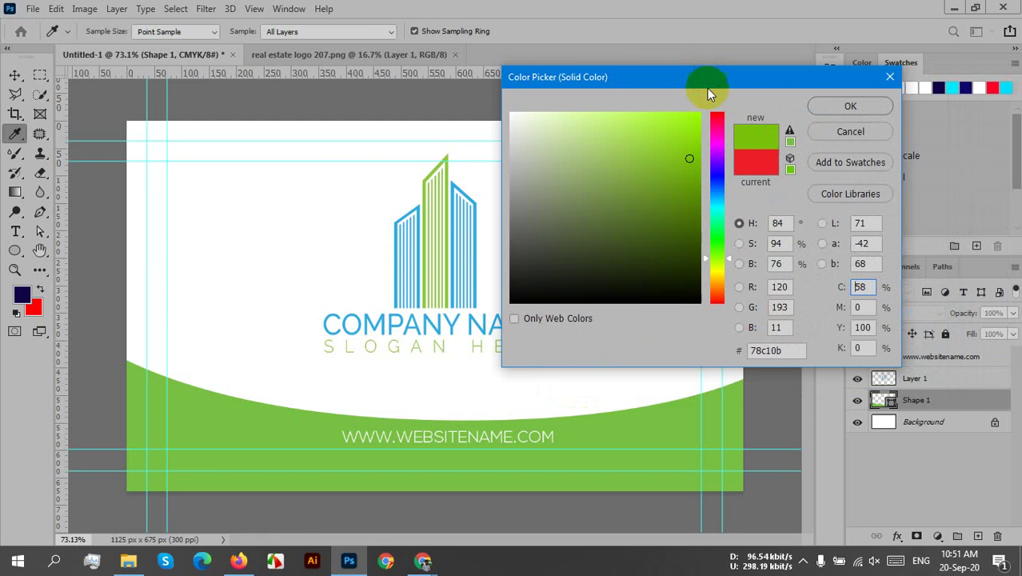
{"action": "left_click", "coordinate": [861, 108]}
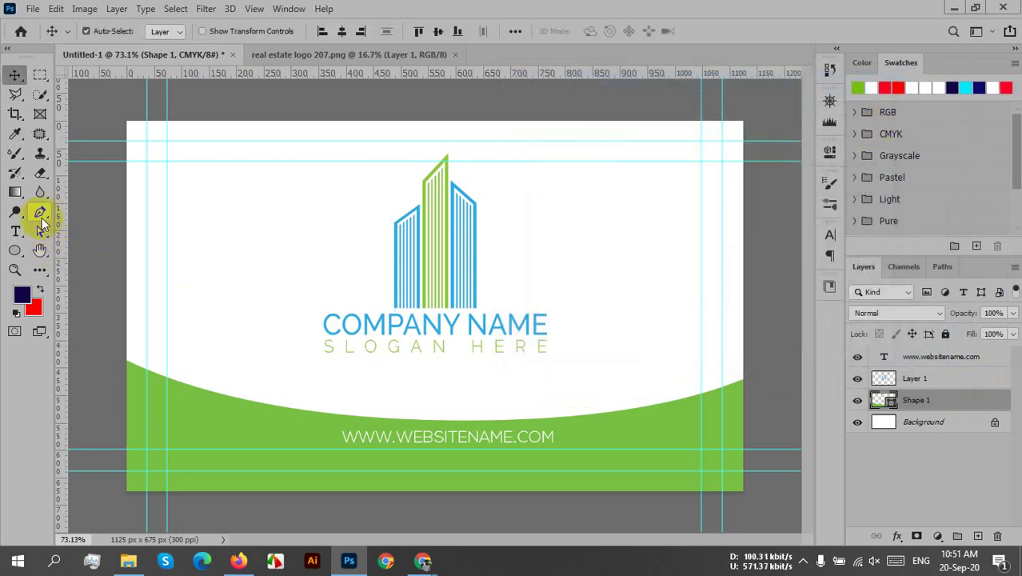
- Start a Pen-tool shape at the card's left edge with a curved point near the bottom centre
{"action": "left_click", "coordinate": [41, 219]}
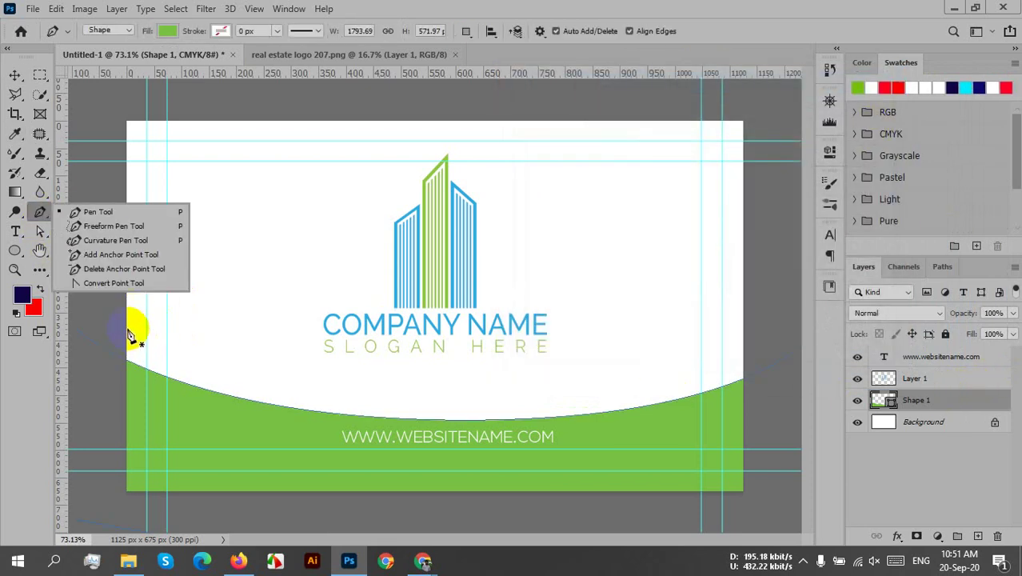
{"action": "left_click", "coordinate": [129, 332]}
{"action": "left_click", "coordinate": [127, 328]}
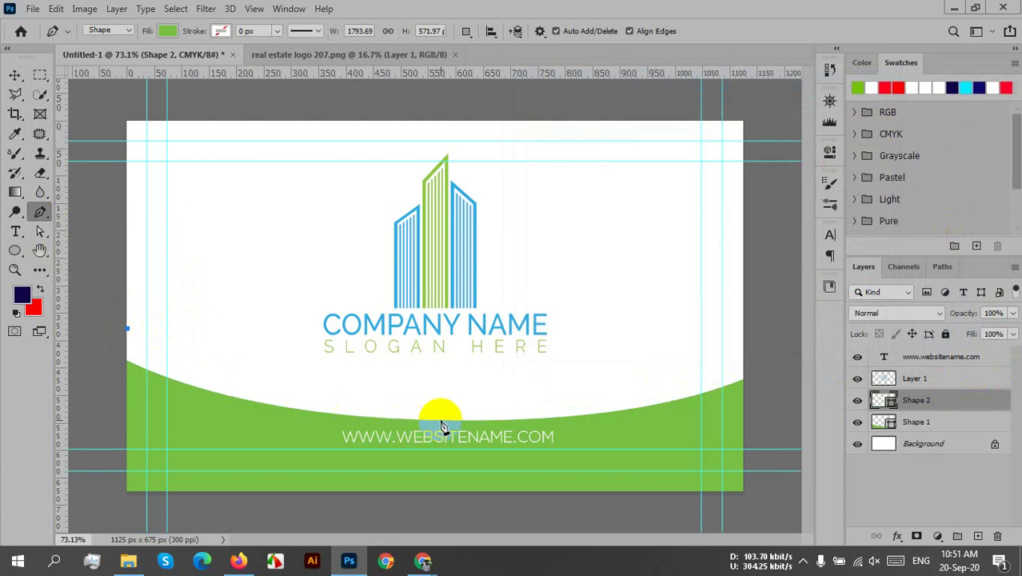
{"action": "left_click_drag", "start_coordinate": [440, 419], "coordinate": [565, 416]}
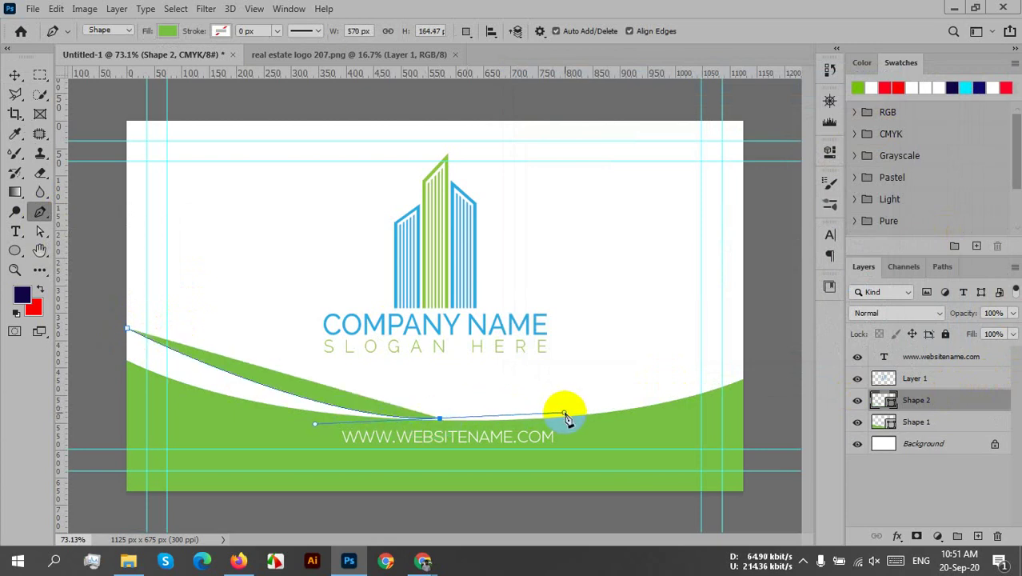
{"action": "key", "text": "ctrl+z"}
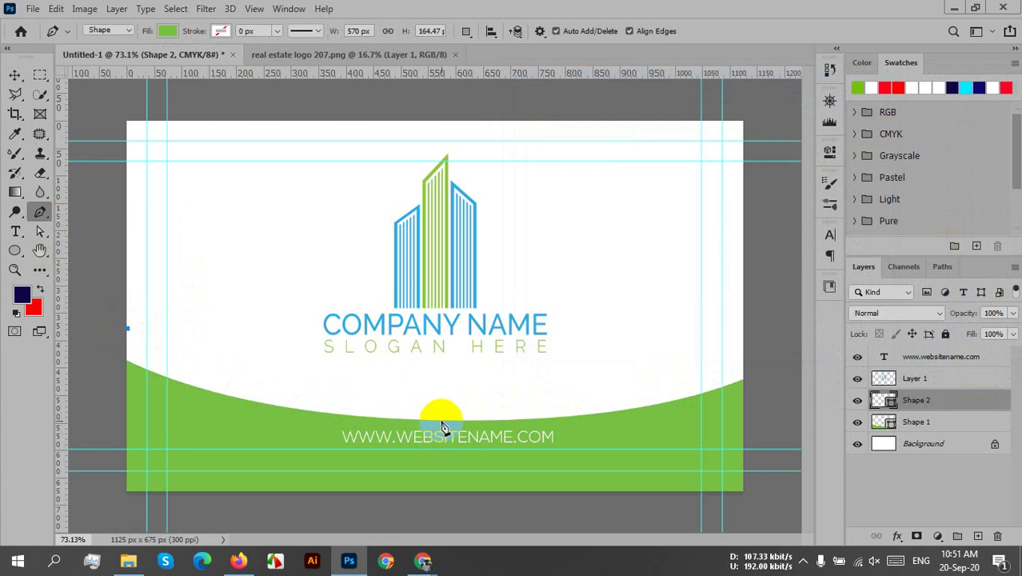
{"action": "left_click_drag", "start_coordinate": [446, 420], "coordinate": [660, 440]}
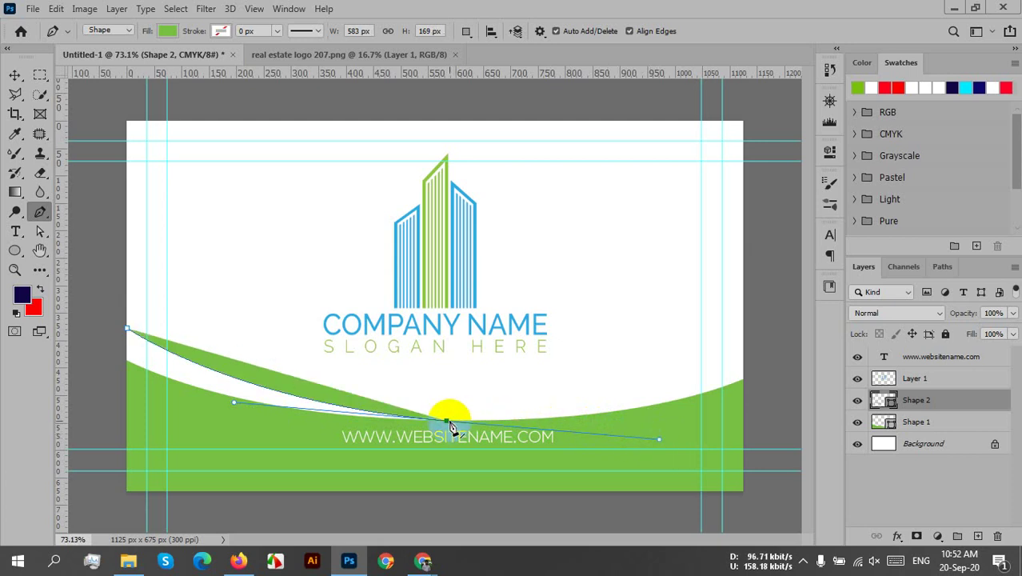
{"action": "left_click", "coordinate": [446, 422]}
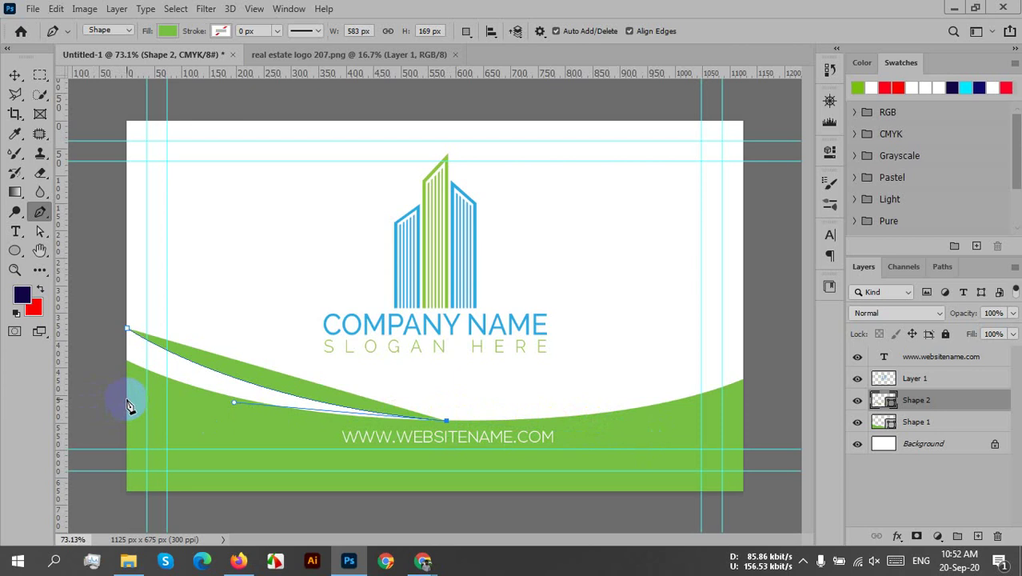
- Close the shape at the left edge, bend its starting curve, and nudge it slightly
{"action": "left_click", "coordinate": [126, 398]}
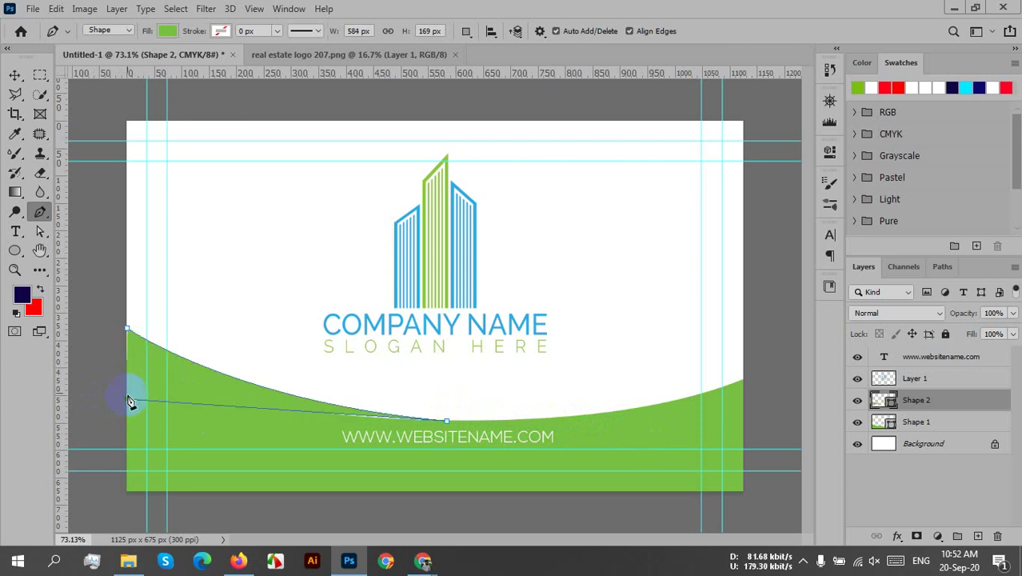
{"action": "left_click", "coordinate": [128, 330]}
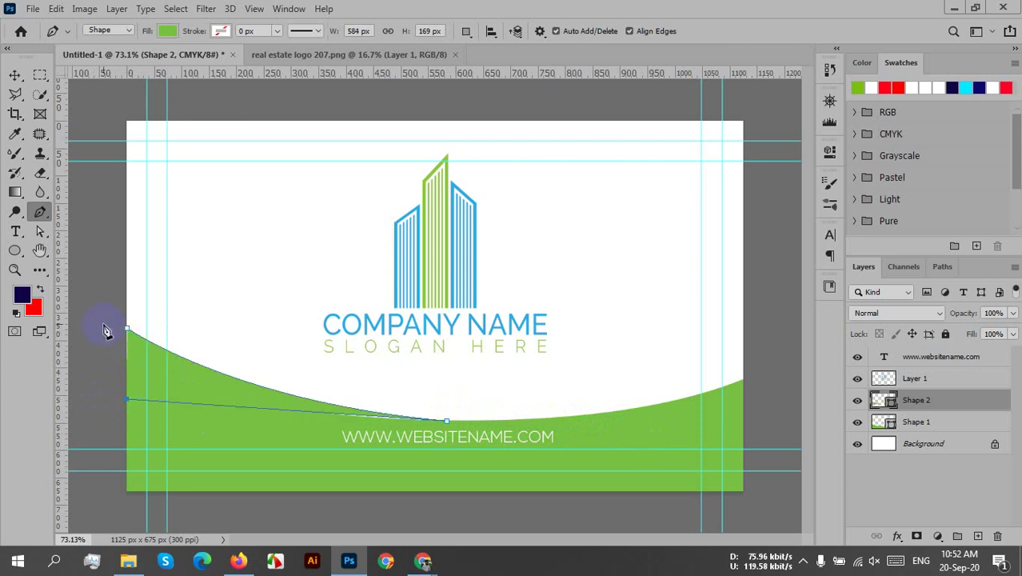
{"action": "left_click_drag", "start_coordinate": [107, 311], "coordinate": [100, 286]}
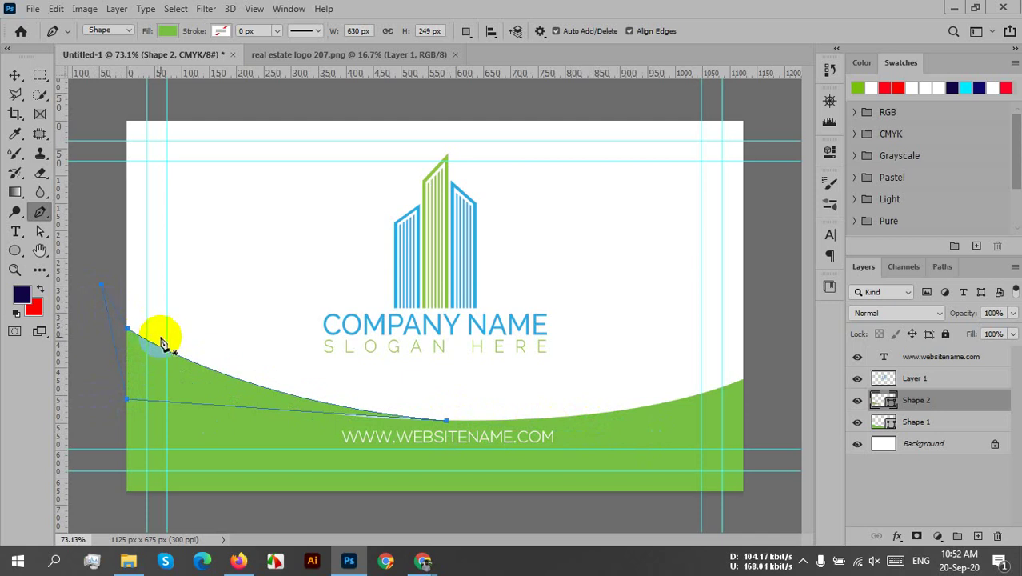
{"action": "left_click", "coordinate": [13, 74]}
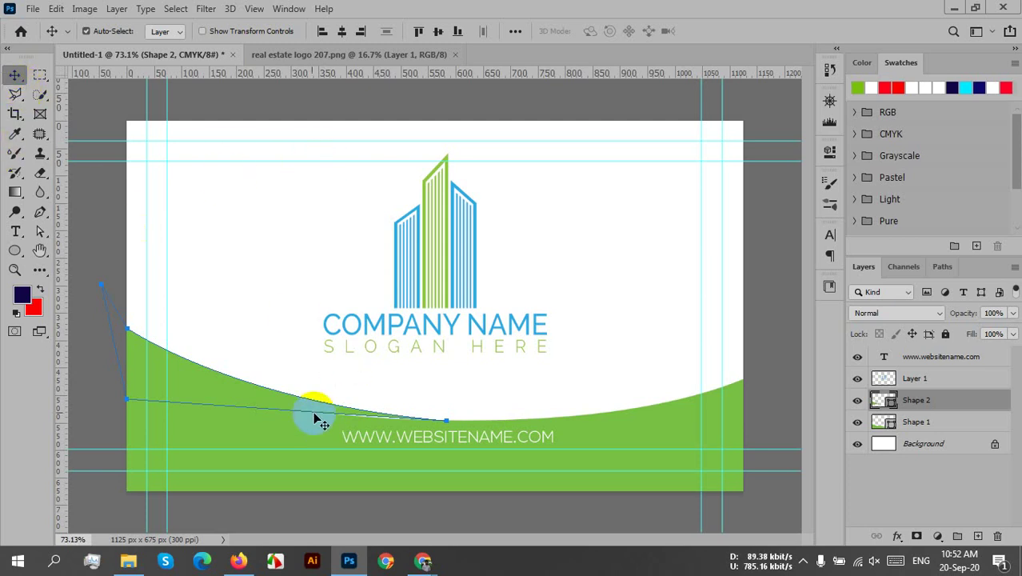
{"action": "left_click_drag", "start_coordinate": [300, 408], "coordinate": [301, 410]}
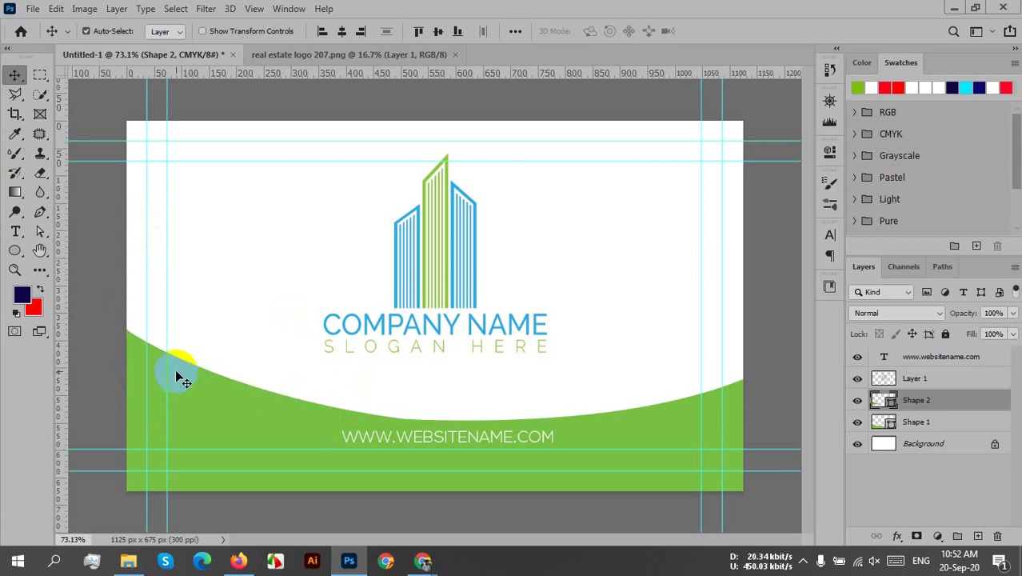
- Recolour Shape 2 to the blue sampled from the COMPANY text
{"action": "double_click", "coordinate": [880, 402]}
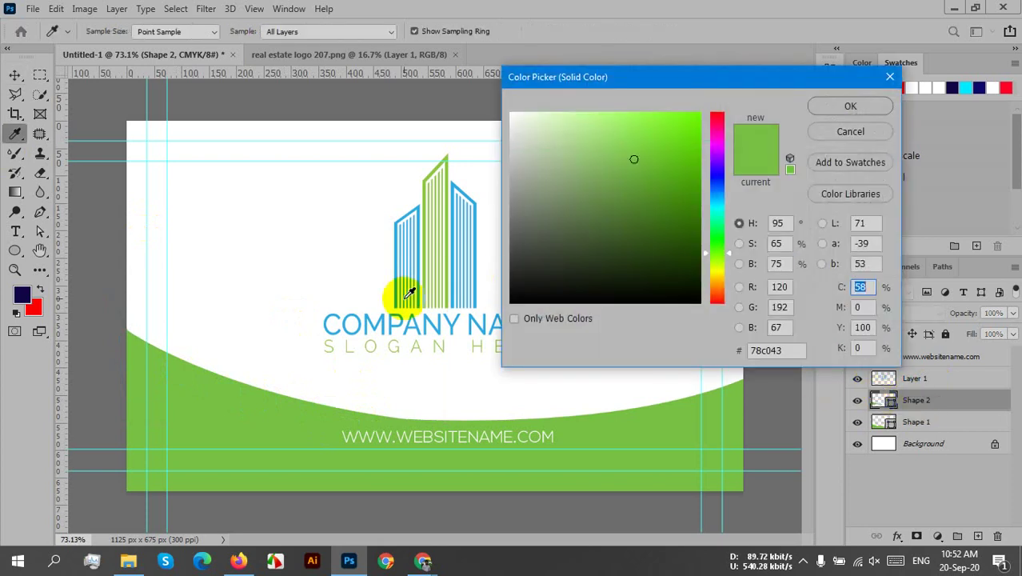
{"action": "left_click", "coordinate": [384, 317]}
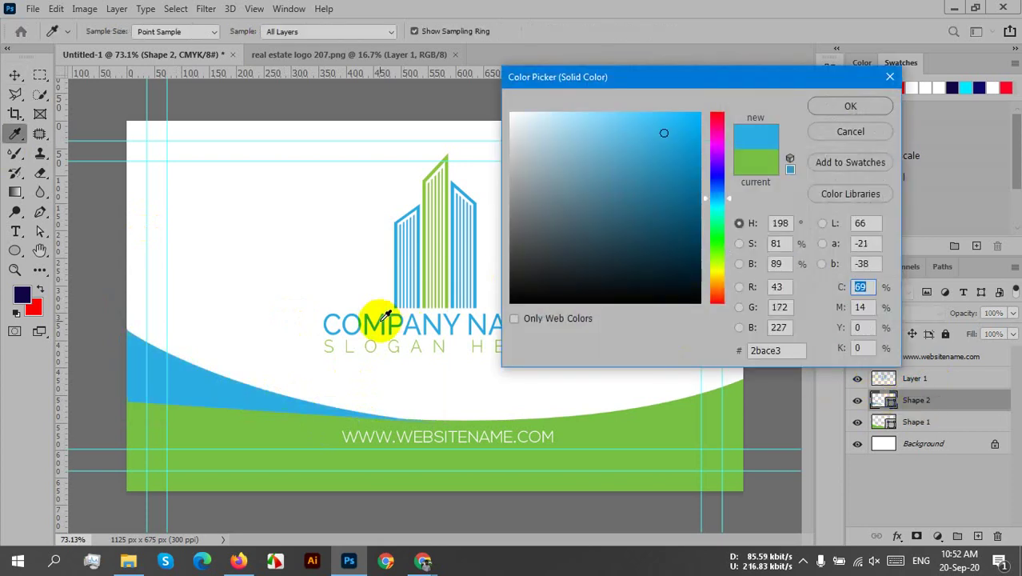
{"action": "left_click", "coordinate": [849, 104]}
{"action": "key", "text": "v"}
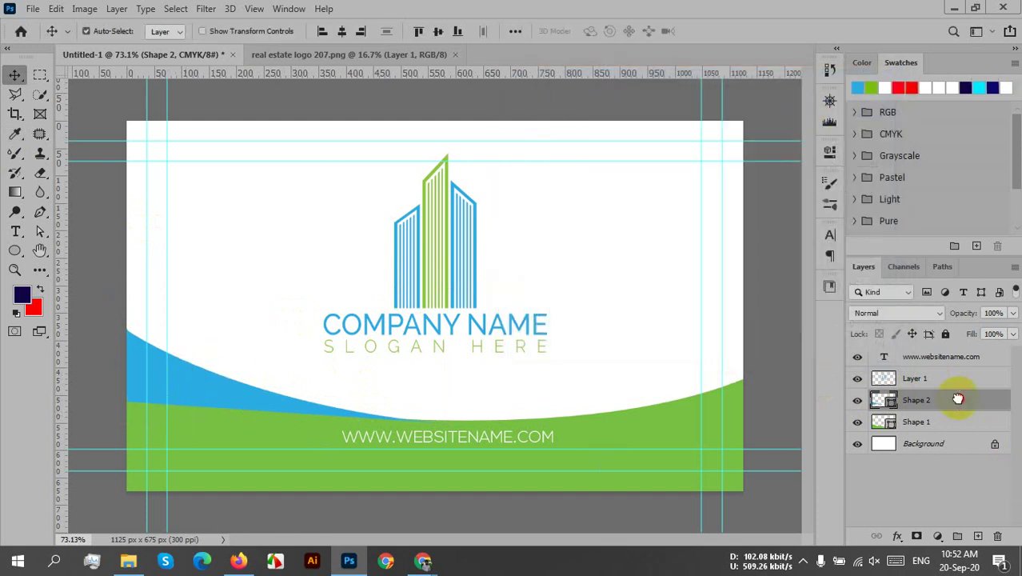
- Move Shape 2 below Shape 1 in the layer stack and duplicate it with Ctrl+J
{"action": "left_click_drag", "start_coordinate": [957, 399], "coordinate": [960, 432]}
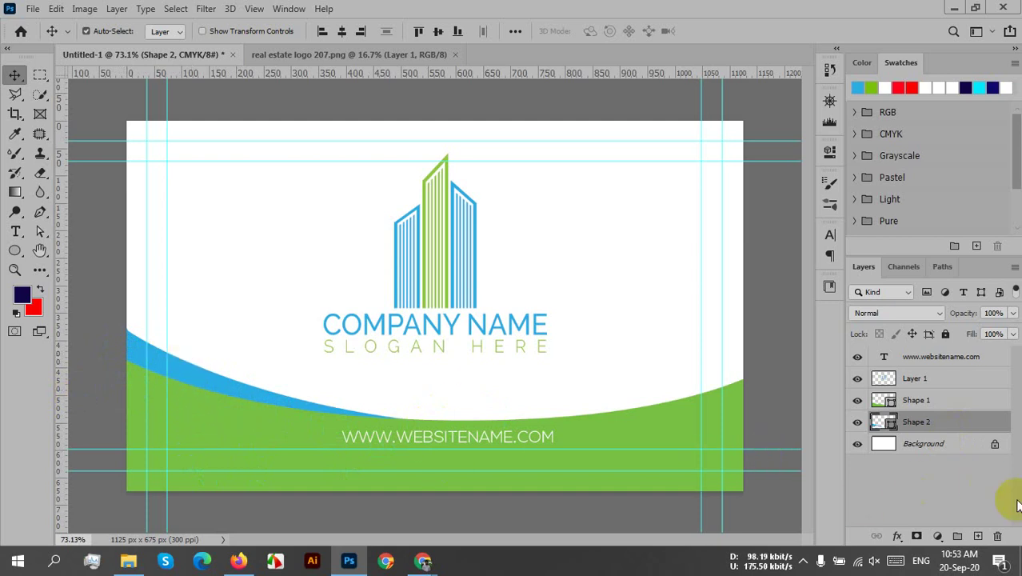
{"action": "key", "text": "ctrl"}
{"action": "key", "text": "ctrl+j"}
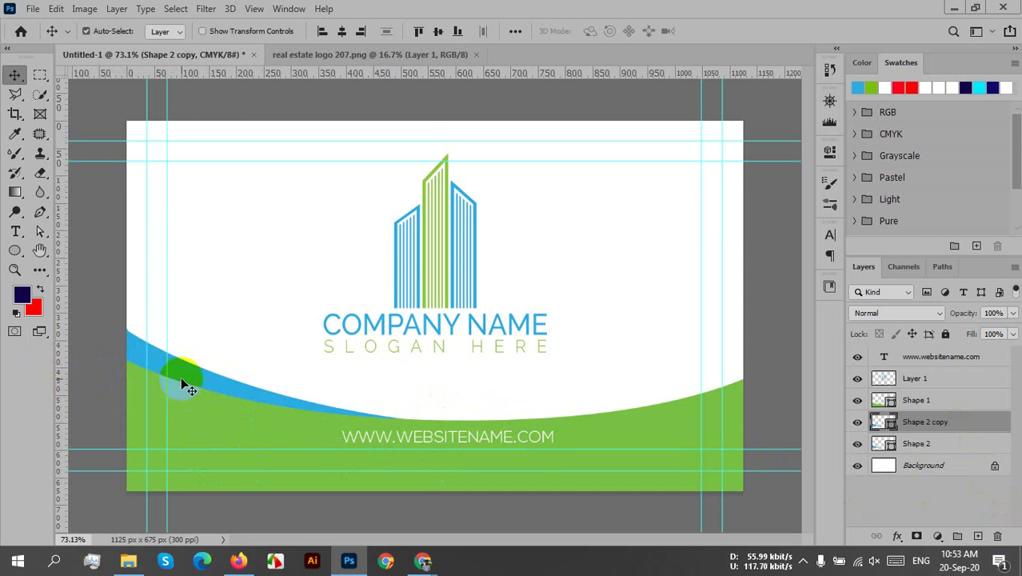
- Flip Shape 2 copy horizontally and position it along the card's right side
{"action": "left_click_drag", "start_coordinate": [183, 389], "coordinate": [168, 396]}
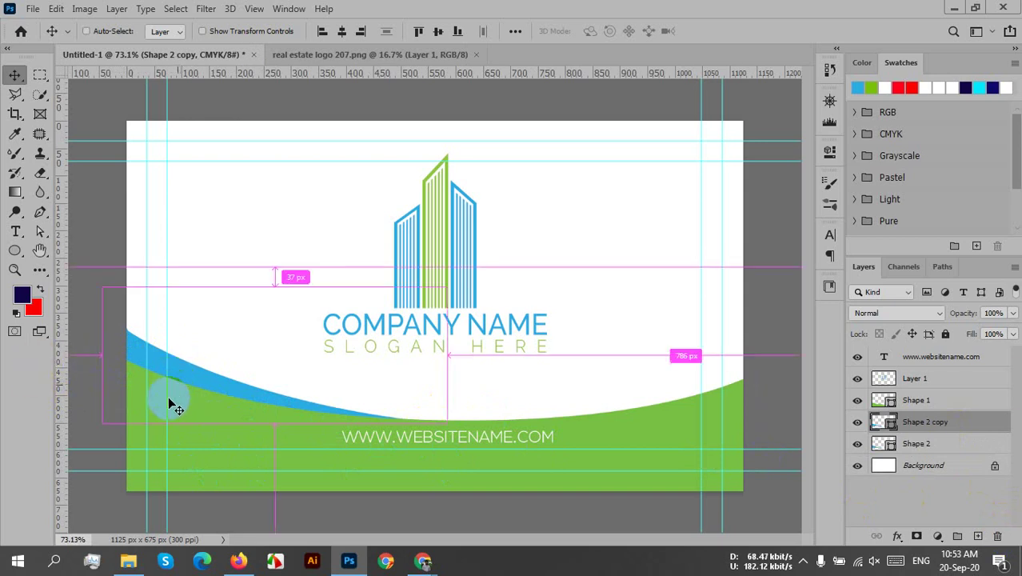
{"action": "key", "text": "ctrl+t"}
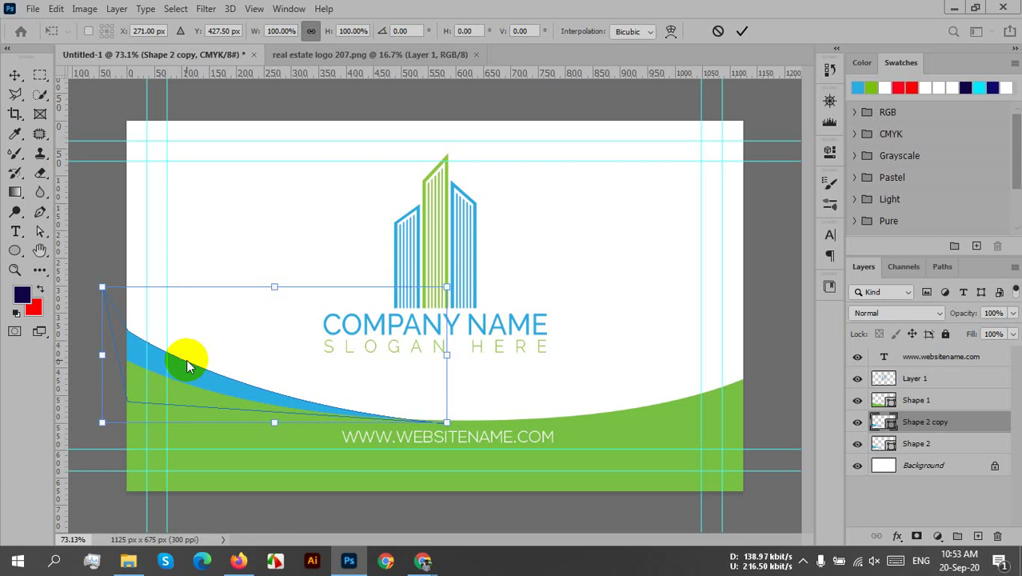
{"action": "right_click", "coordinate": [186, 359]}
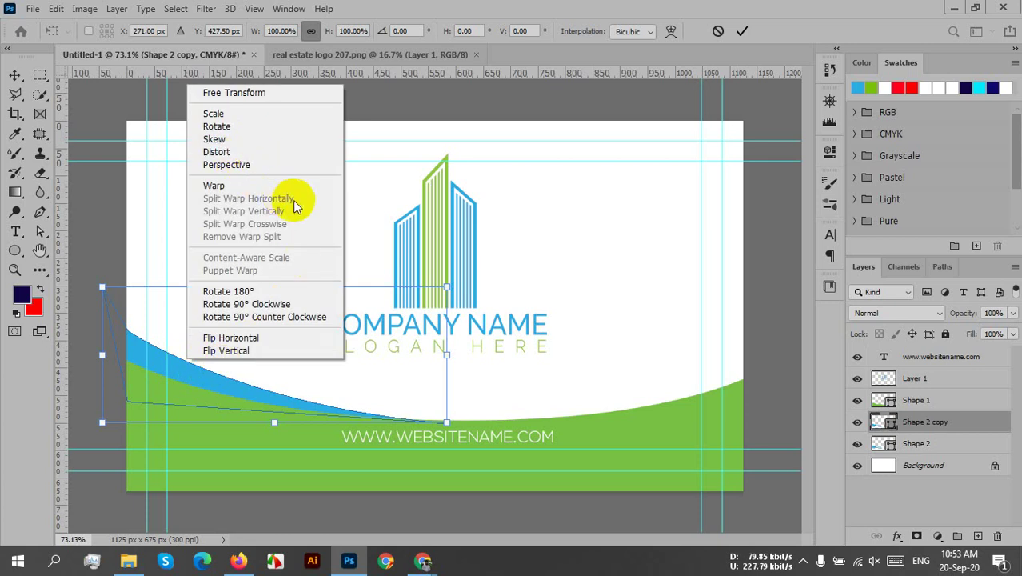
{"action": "left_click", "coordinate": [270, 339]}
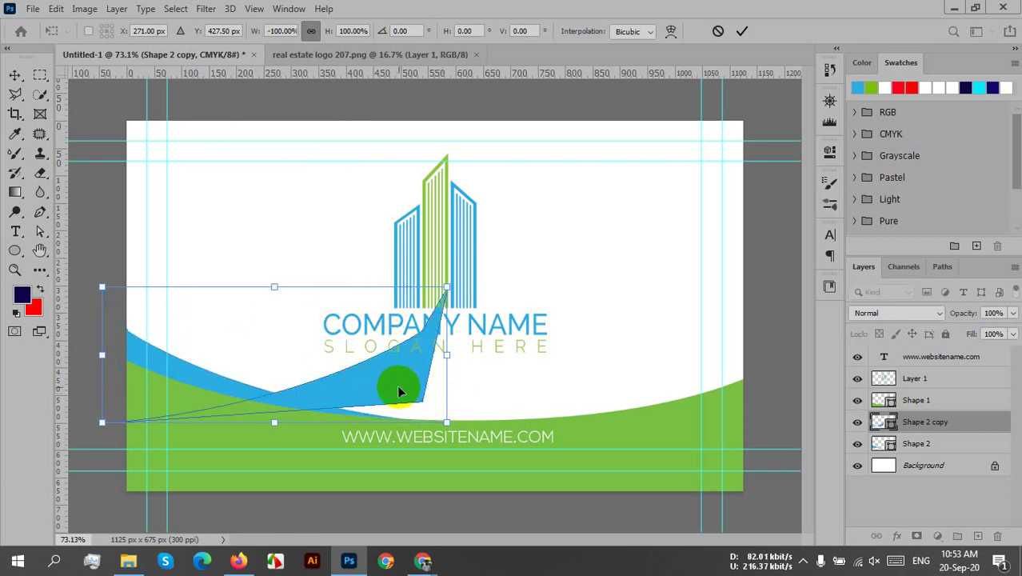
{"action": "left_click_drag", "start_coordinate": [398, 389], "coordinate": [767, 389]}
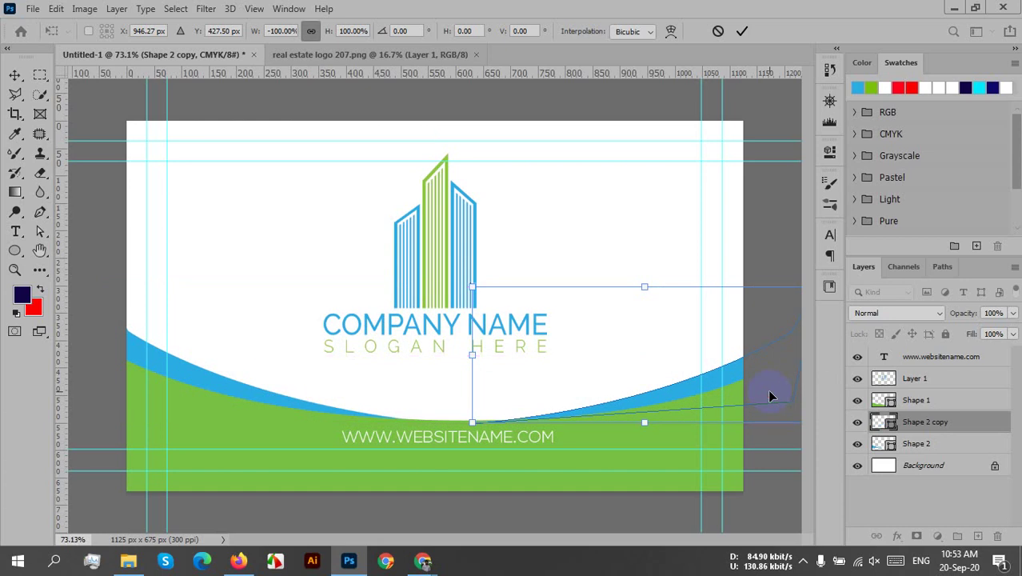
{"action": "left_click", "coordinate": [743, 30]}
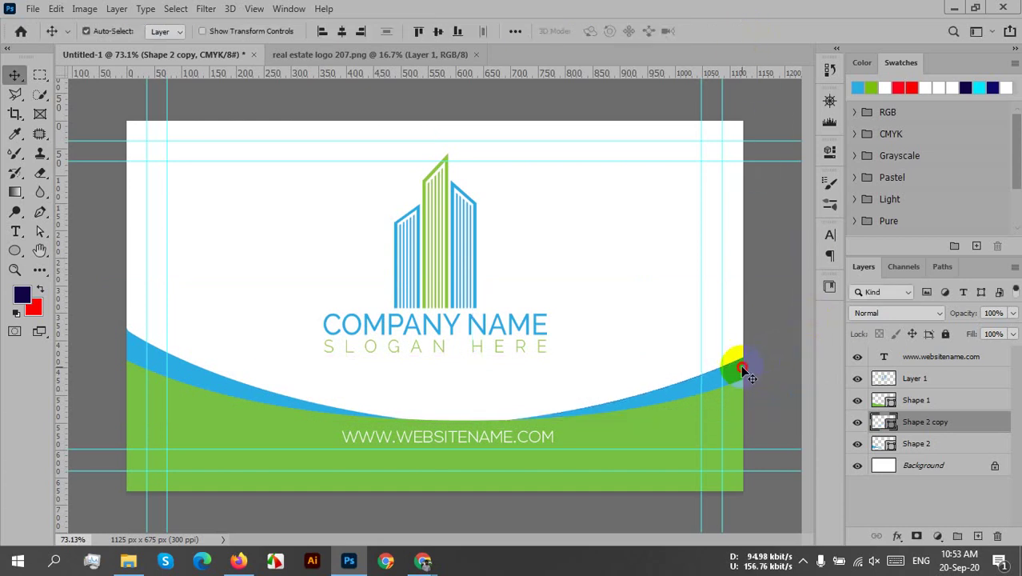
{"action": "left_click_drag", "start_coordinate": [744, 370], "coordinate": [622, 398]}
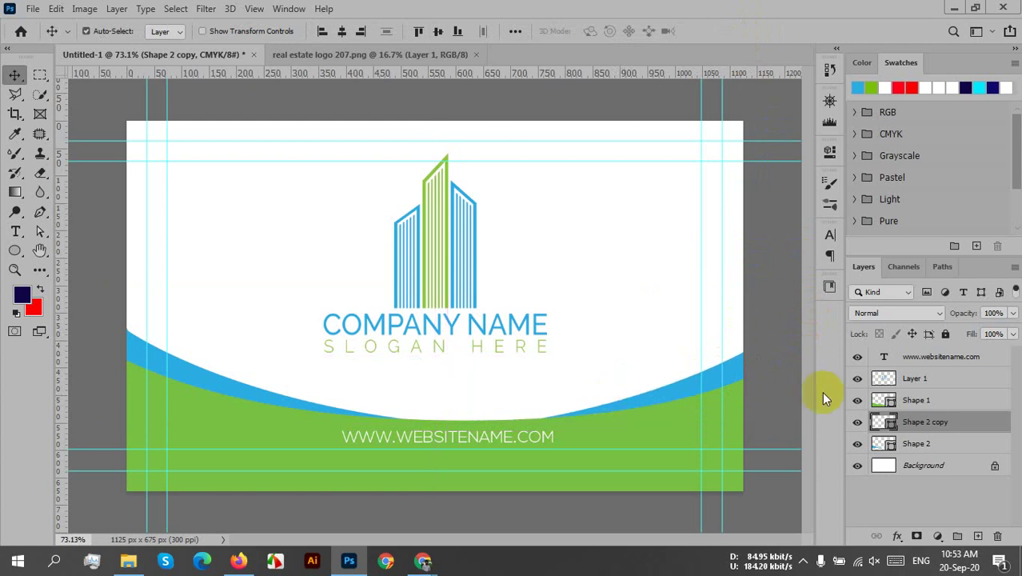
{"action": "left_click_drag", "start_coordinate": [740, 387], "coordinate": [761, 394]}
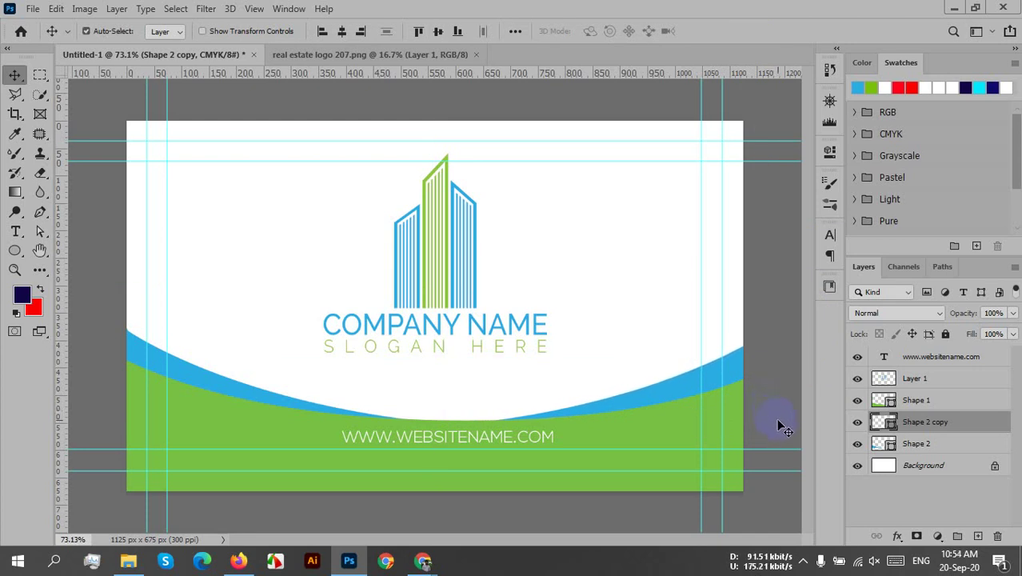
- Nudge the right-side blue curve up and down with the arrow keys until it sits slightly higher
{"action": "key", "text": "Up"}
{"action": "key", "text": "Up"}
{"action": "key", "text": "Up"}
{"action": "key", "text": "Up"}
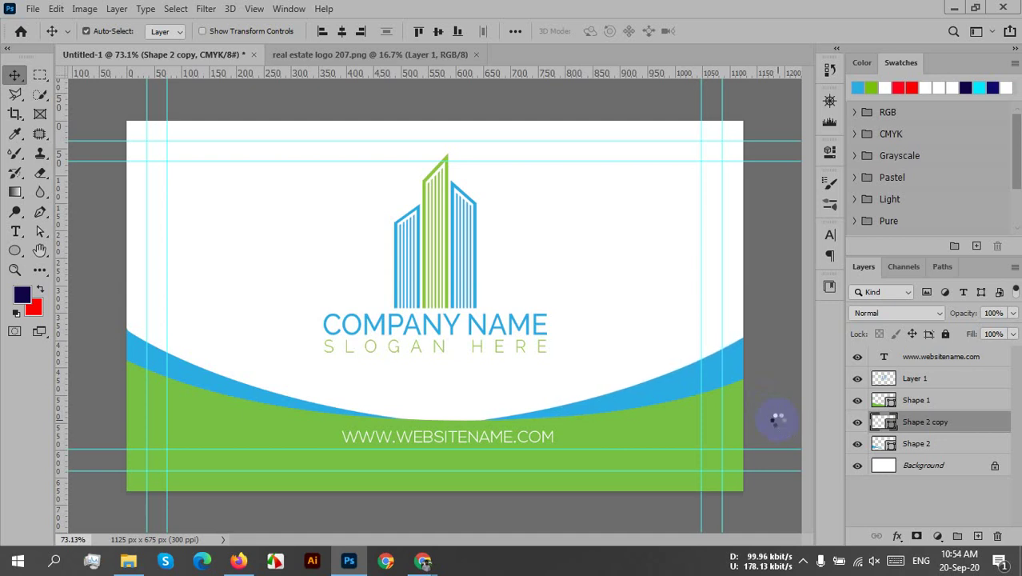
{"action": "key", "text": "Up"}
{"action": "key", "text": "Up"}
{"action": "key", "text": "Up"}
{"action": "key", "text": "Up"}
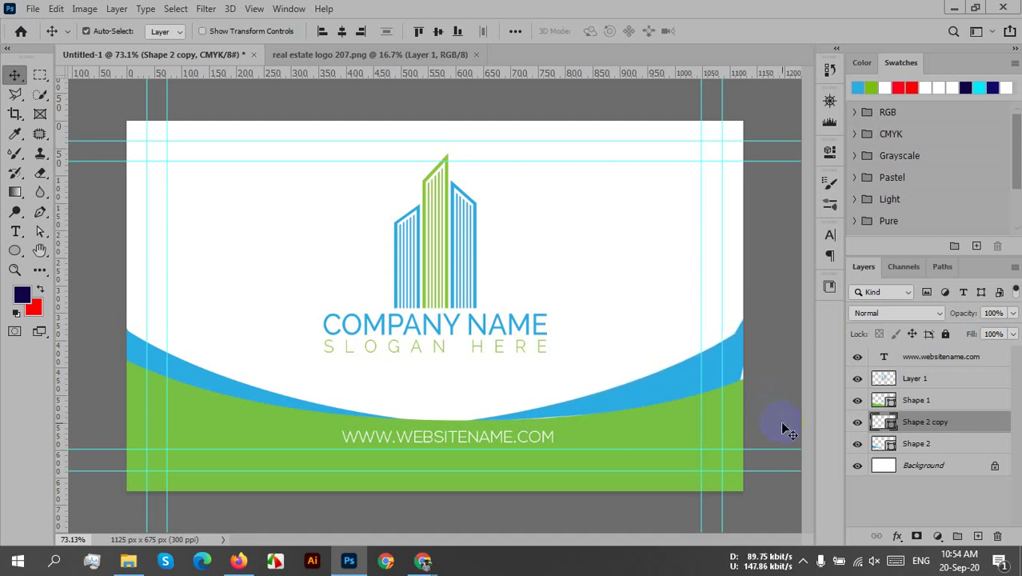
{"action": "key", "text": "Up"}
{"action": "key", "text": "Up"}
{"action": "key", "text": "Up"}
{"action": "key", "text": "Up"}
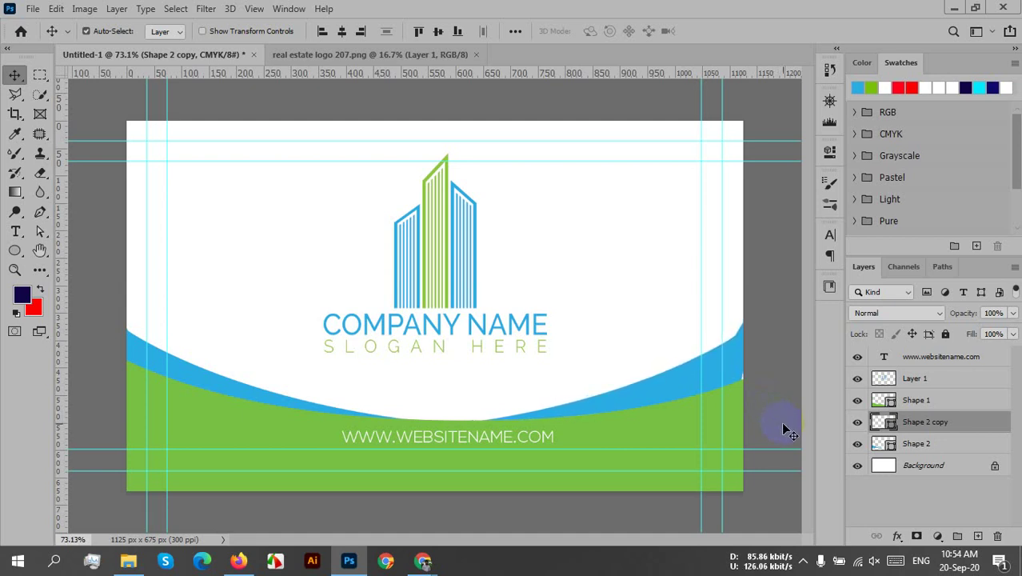
{"action": "key", "text": "Down"}
{"action": "key", "text": "Down"}
{"action": "key", "text": "Down"}
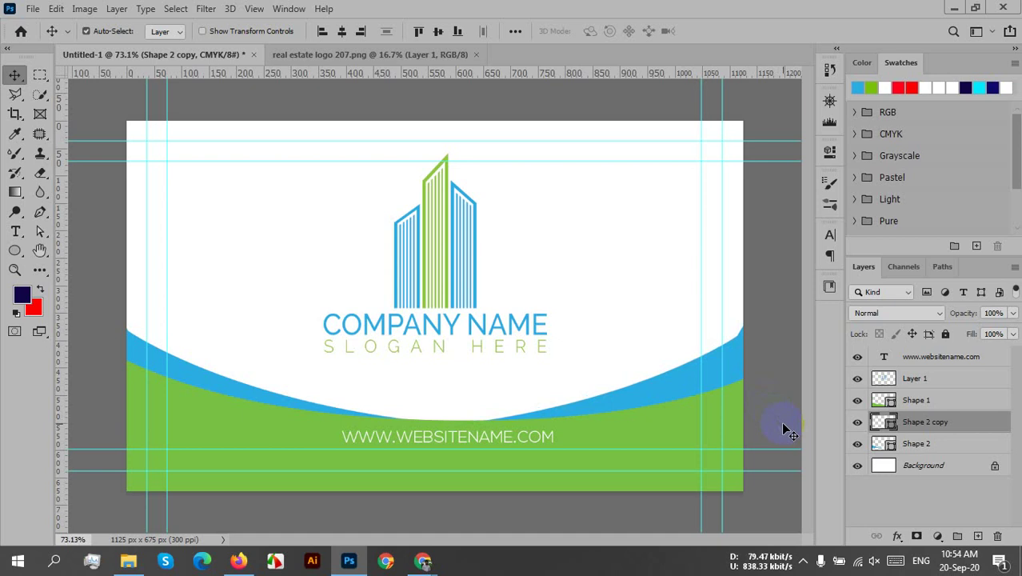
{"action": "key", "text": "Down"}
{"action": "key", "text": "Down"}
{"action": "key", "text": "Down"}
{"action": "key", "text": "Down"}
{"action": "key", "text": "Down"}
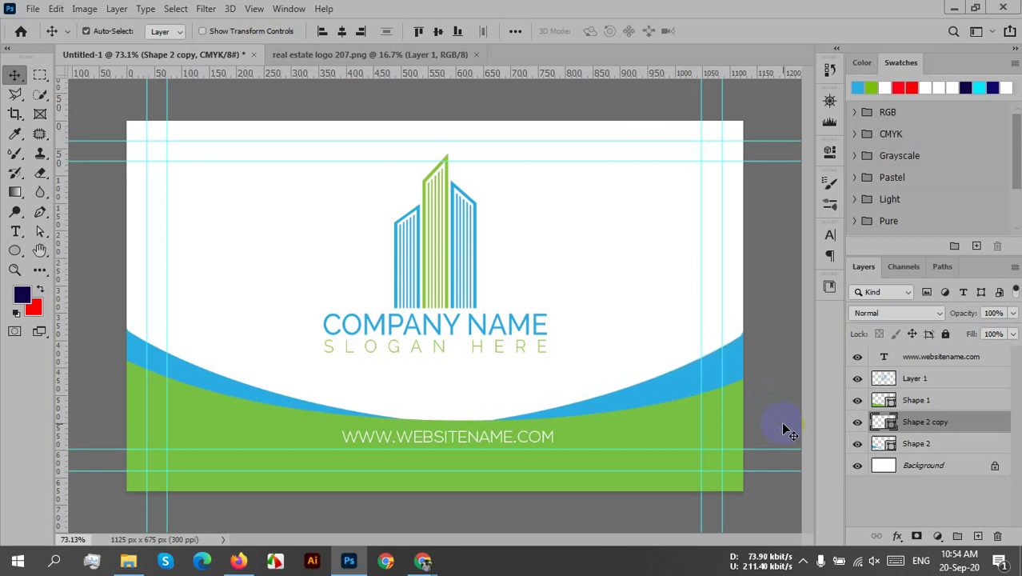
{"action": "key", "text": "Down"}
{"action": "key", "text": "Down"}
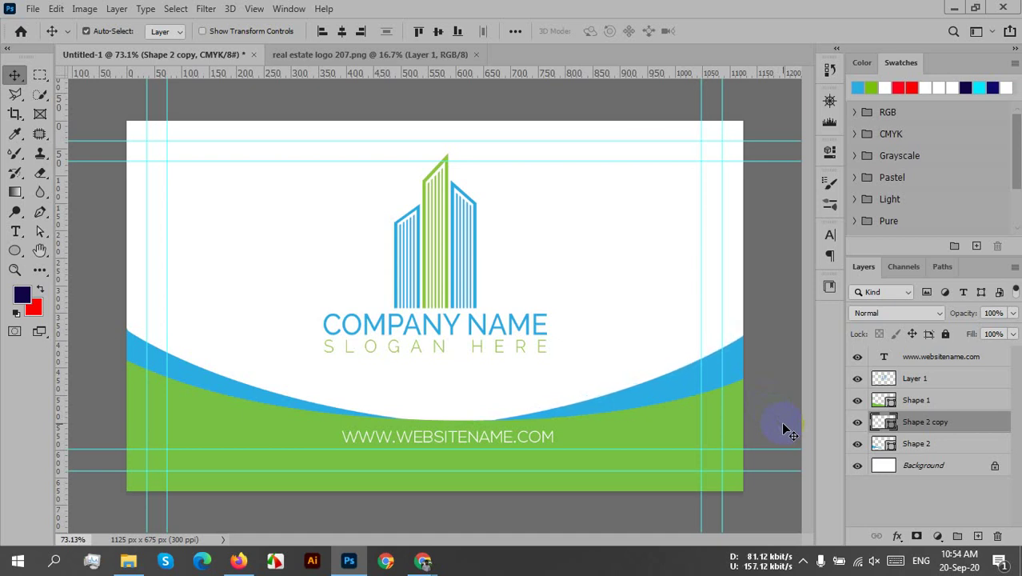
{"action": "key", "text": "Down"}
{"action": "key", "text": "Down"}
{"action": "key", "text": "Down"}
{"action": "key", "text": "Down"}
{"action": "key", "text": "Down"}
{"action": "key", "text": "Down"}
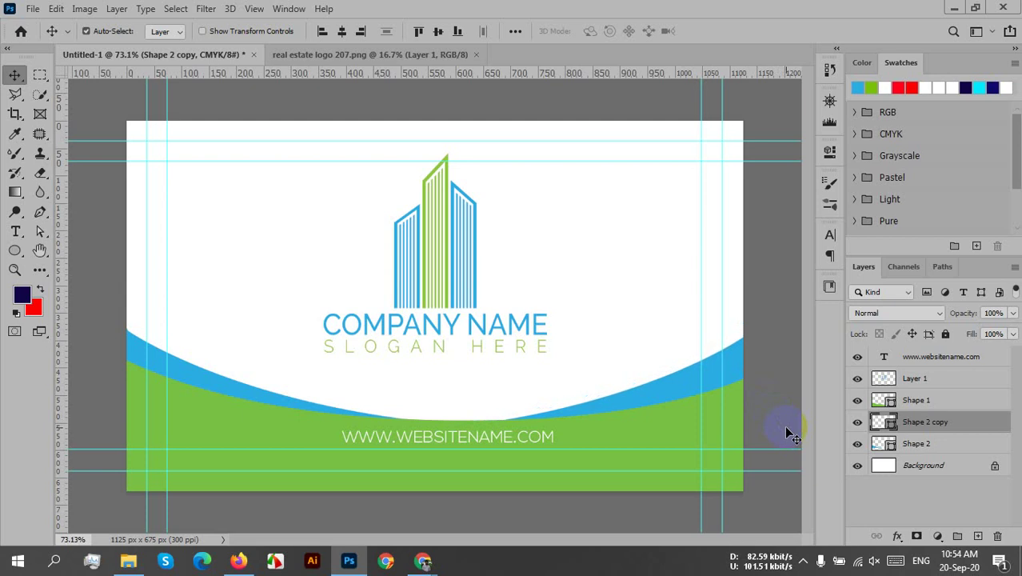
{"action": "key", "text": "Down"}
{"action": "key", "text": "Down"}
{"action": "key", "text": "Down"}
{"action": "key", "text": "Down"}
{"action": "key", "text": "Down"}
{"action": "key", "text": "Down"}
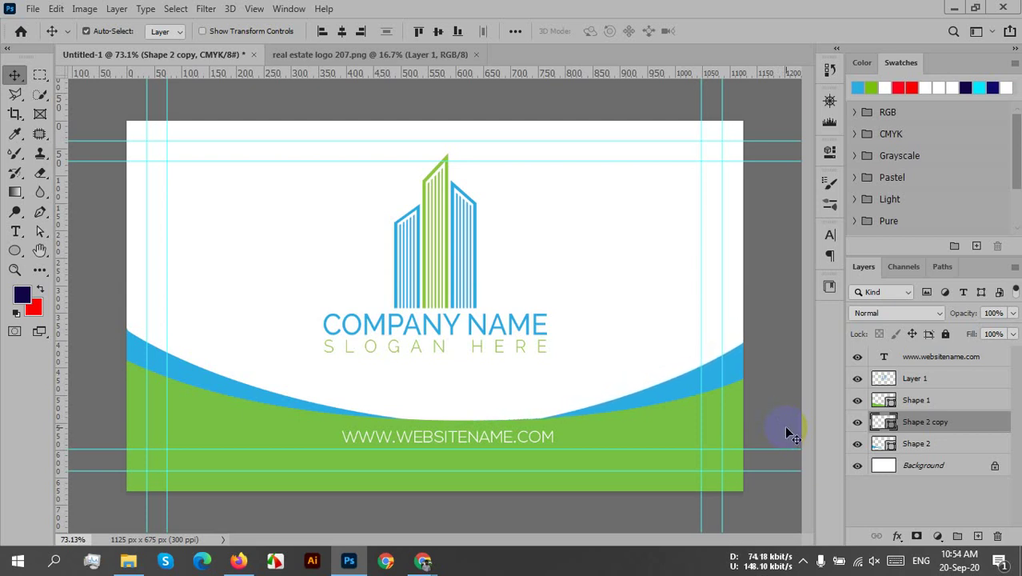
{"action": "key", "text": "Up"}
{"action": "key", "text": "Up"}
{"action": "key", "text": "Up"}
{"action": "key", "text": "Up"}
{"action": "key", "text": "Up"}
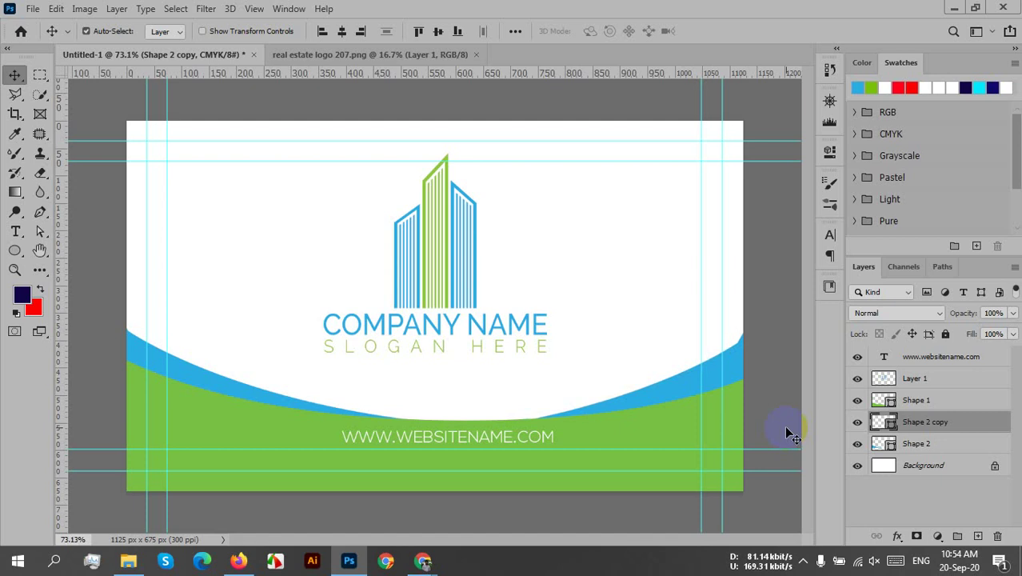
{"action": "key", "text": "Down"}
{"action": "key", "text": "Down"}
{"action": "key", "text": "Down"}
{"action": "key", "text": "Down"}
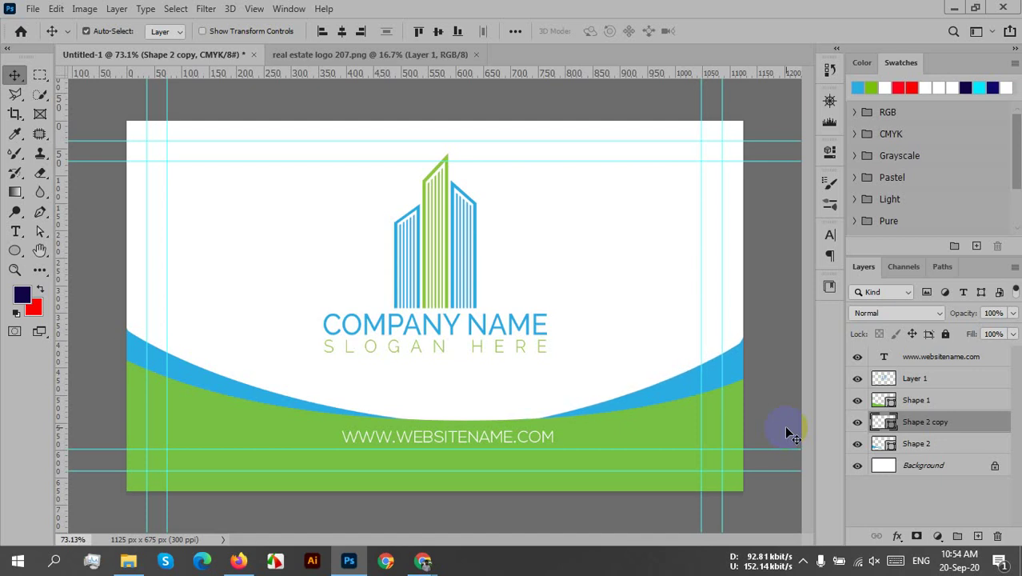
{"action": "key", "text": "Down"}
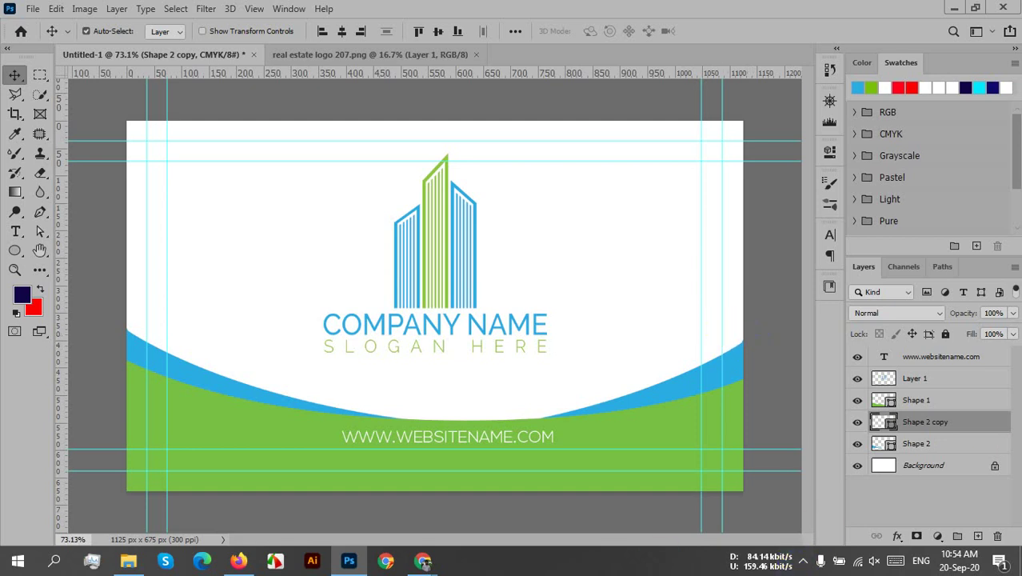
- Shift the right-side blue curve a little and deselect the layers
{"action": "mouse_move", "coordinate": [707, 373]}
{"action": "left_mouse_down"}
{"action": "mouse_move", "coordinate": [699, 393]}
{"action": "mouse_move", "coordinate": [684, 393]}
{"action": "mouse_move", "coordinate": [665, 372]}
{"action": "mouse_move", "coordinate": [666, 355]}
{"action": "mouse_move", "coordinate": [707, 335]}
{"action": "mouse_move", "coordinate": [719, 340]}
{"action": "mouse_move", "coordinate": [723, 374]}
{"action": "left_mouse_up"}
{"action": "left_click", "coordinate": [766, 357]}
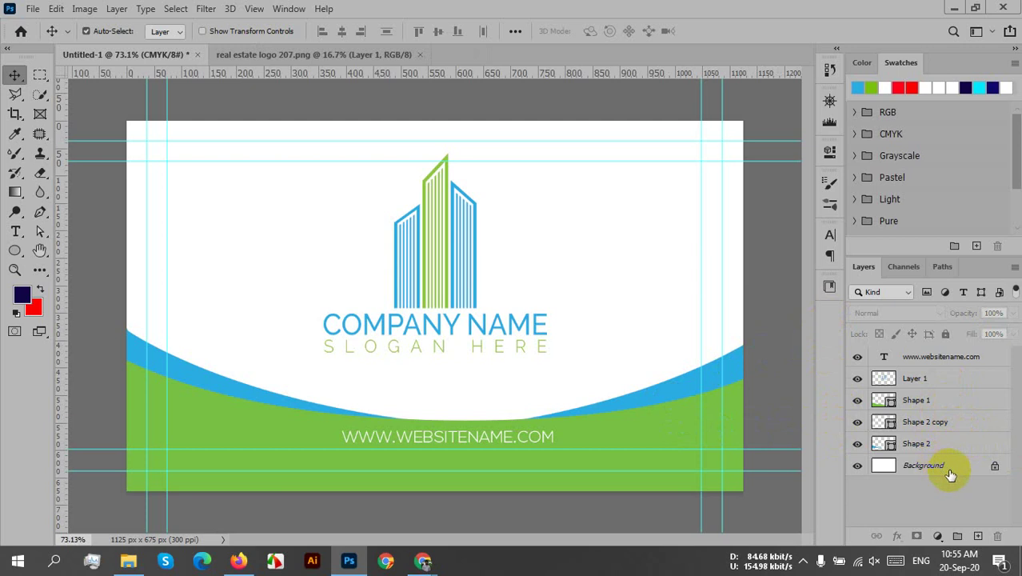
{"action": "left_click", "coordinate": [736, 380]}
- Group Shape 1, Shape 2 and Shape 2 copy into a new layer group
{"action": "left_click", "coordinate": [940, 450]}
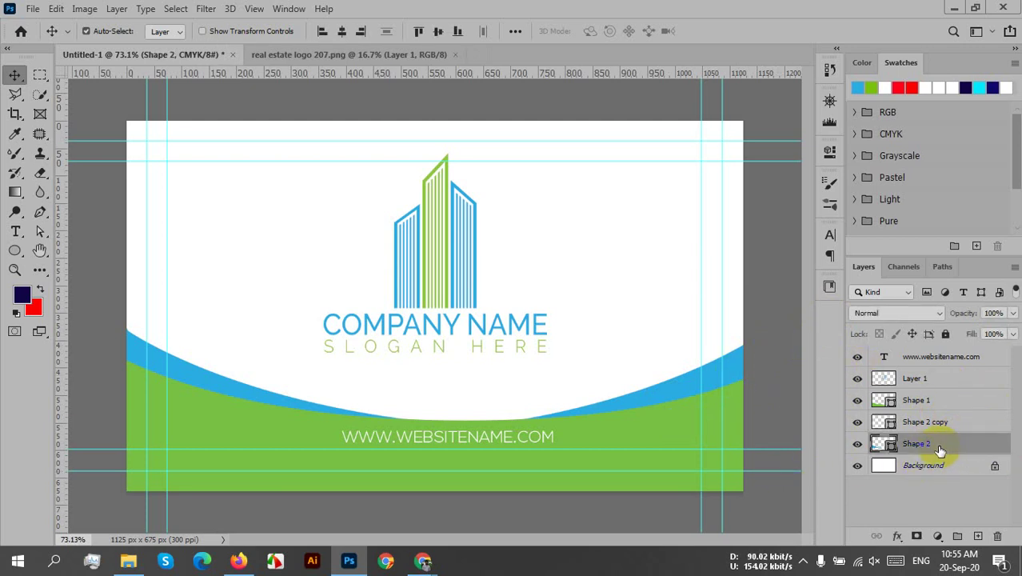
{"action": "left_click", "coordinate": [924, 398], "text": "shift"}
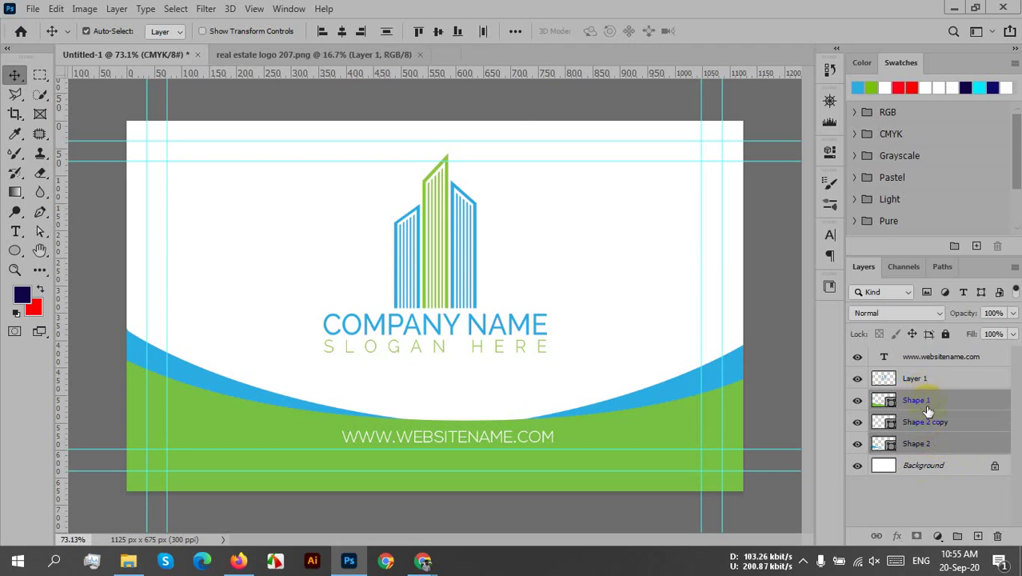
{"action": "left_click_drag", "start_coordinate": [927, 410], "coordinate": [944, 399]}
{"action": "key", "text": "ctrl+g"}
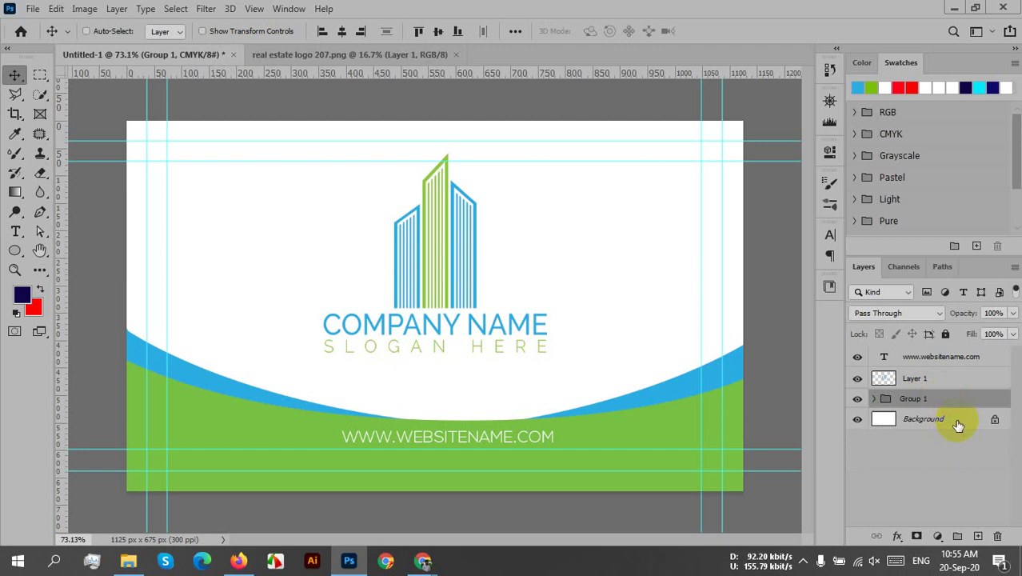
{"action": "key", "text": "ctrl+z"}
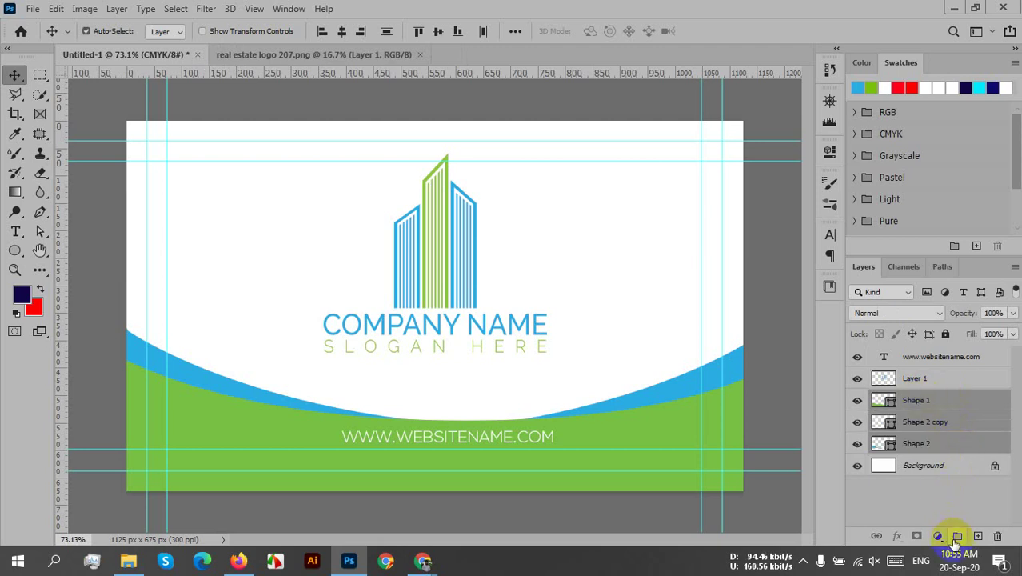
{"action": "left_click", "coordinate": [956, 536]}
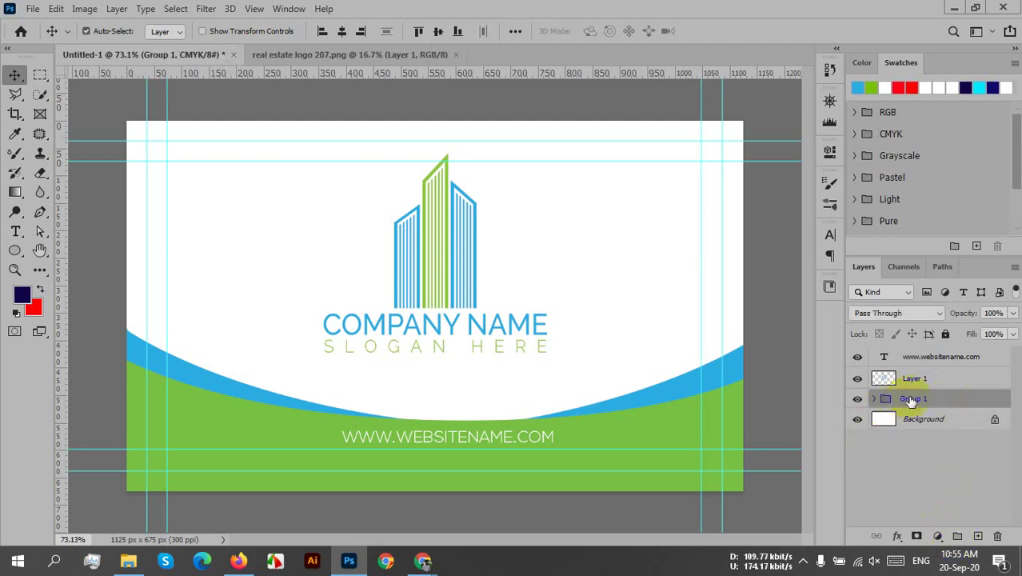
- Rename Group 1 to 'Shape' and Layer 1 to 'Logo'
{"action": "double_click", "coordinate": [912, 398]}
{"action": "type", "text": "Shape"}
{"action": "key", "text": "Return"}
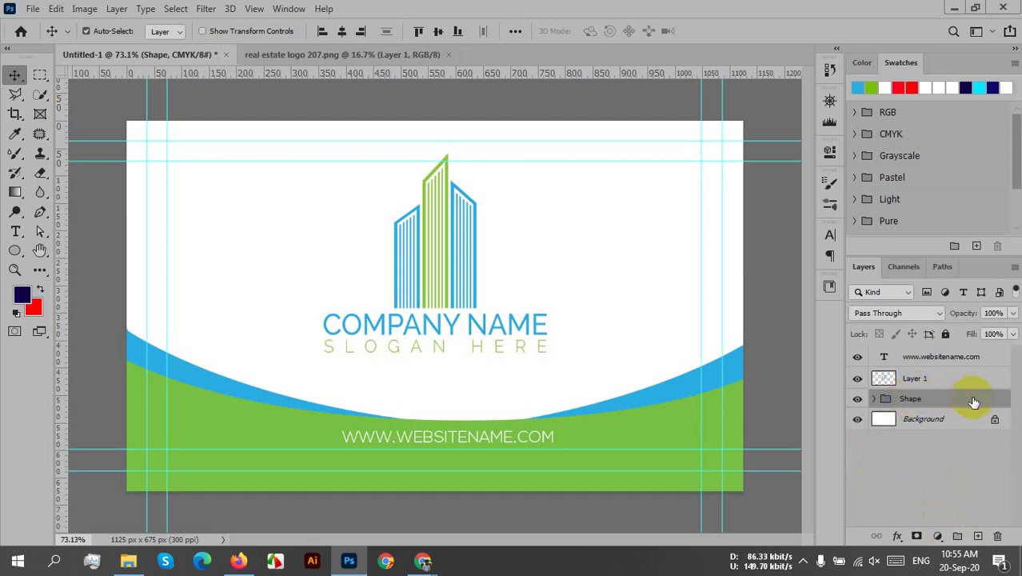
{"action": "double_click", "coordinate": [914, 381]}
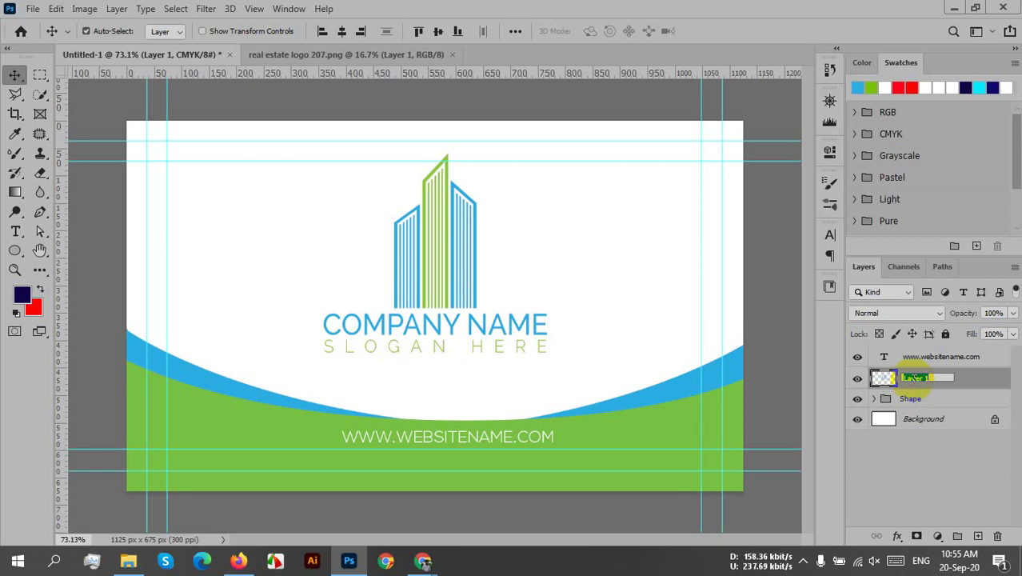
{"action": "type", "text": "Logo"}
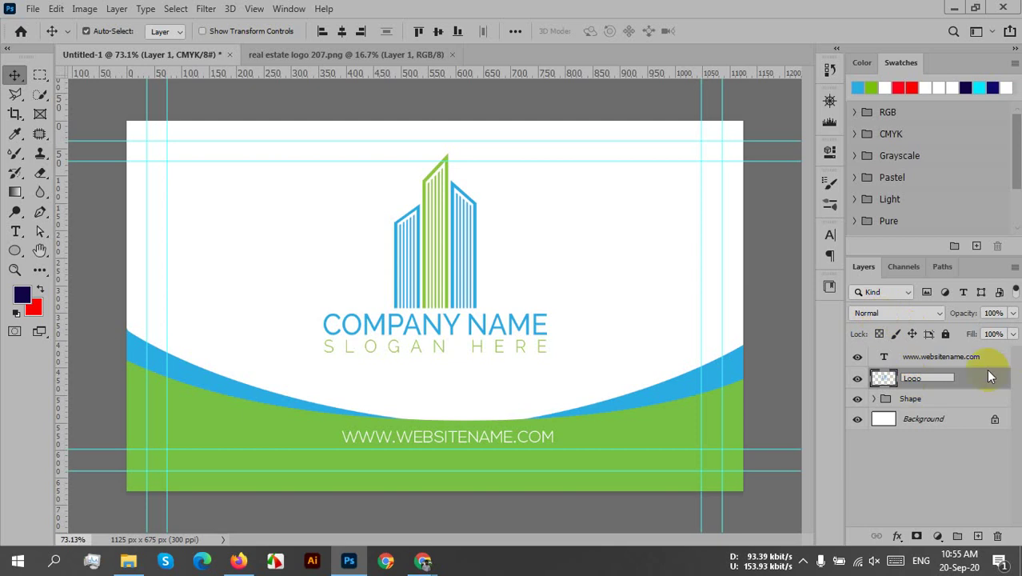
{"action": "key", "text": "Return"}
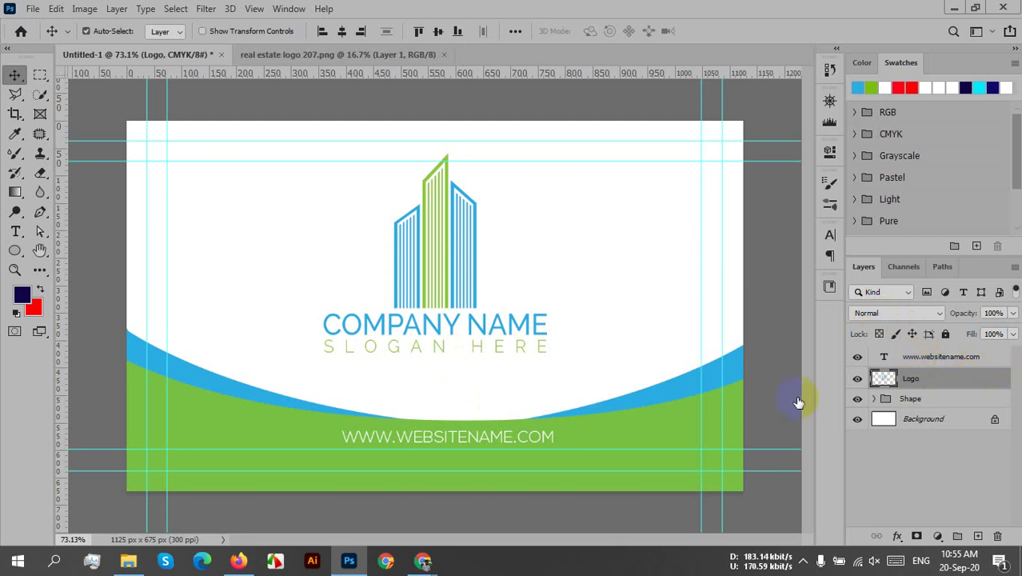
- Toggle the website text, Logo and Shape layers off and on to check each, leaving all visible
{"action": "left_click", "coordinate": [868, 358]}
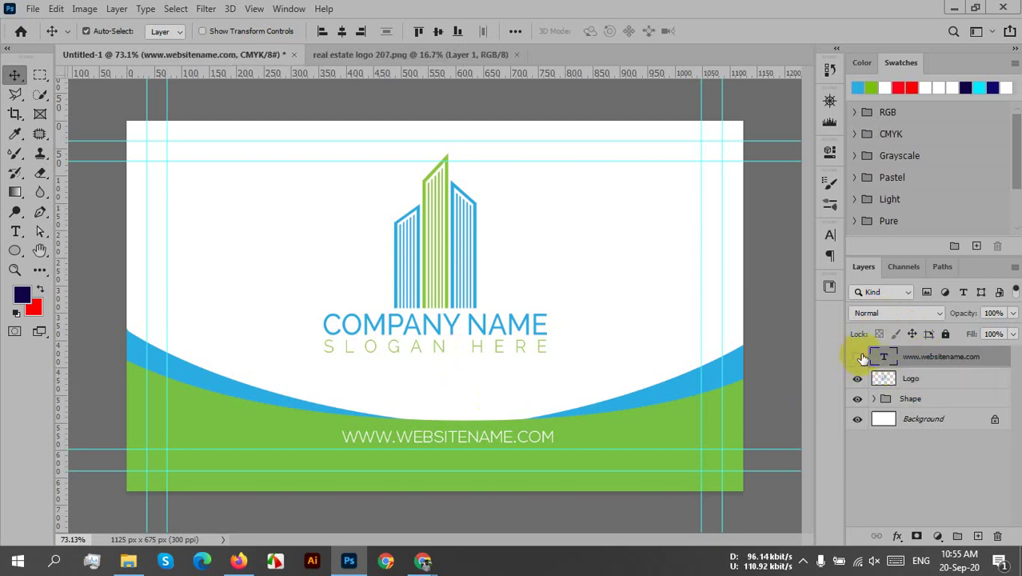
{"action": "left_click", "coordinate": [857, 358]}
{"action": "left_click", "coordinate": [858, 360]}
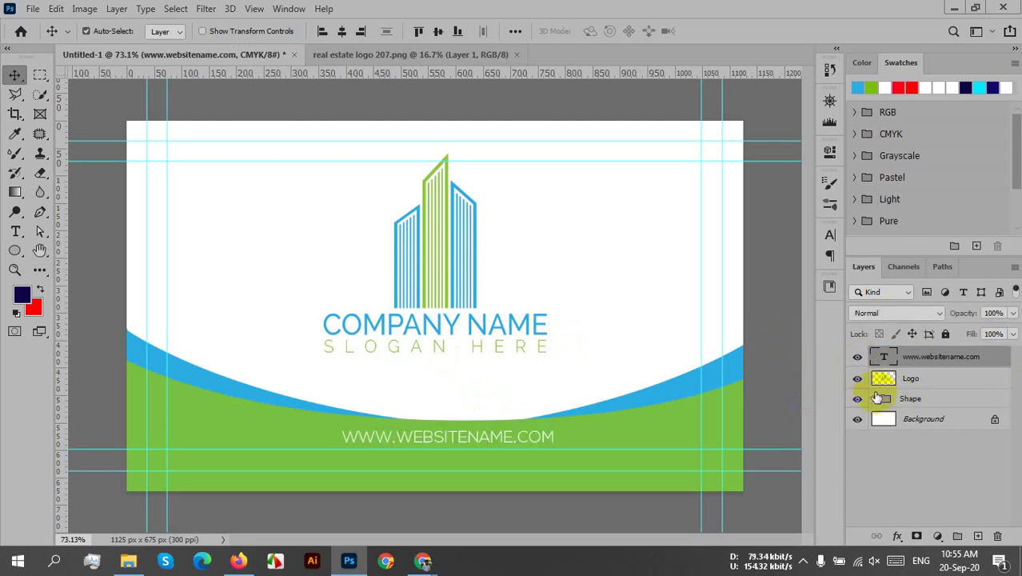
{"action": "left_click", "coordinate": [857, 381]}
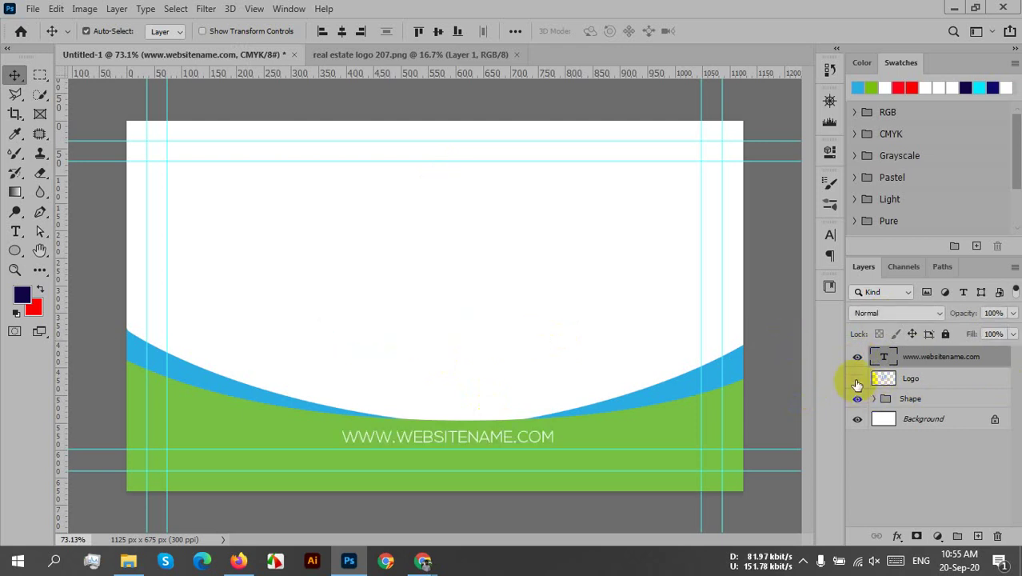
{"action": "left_click", "coordinate": [857, 380]}
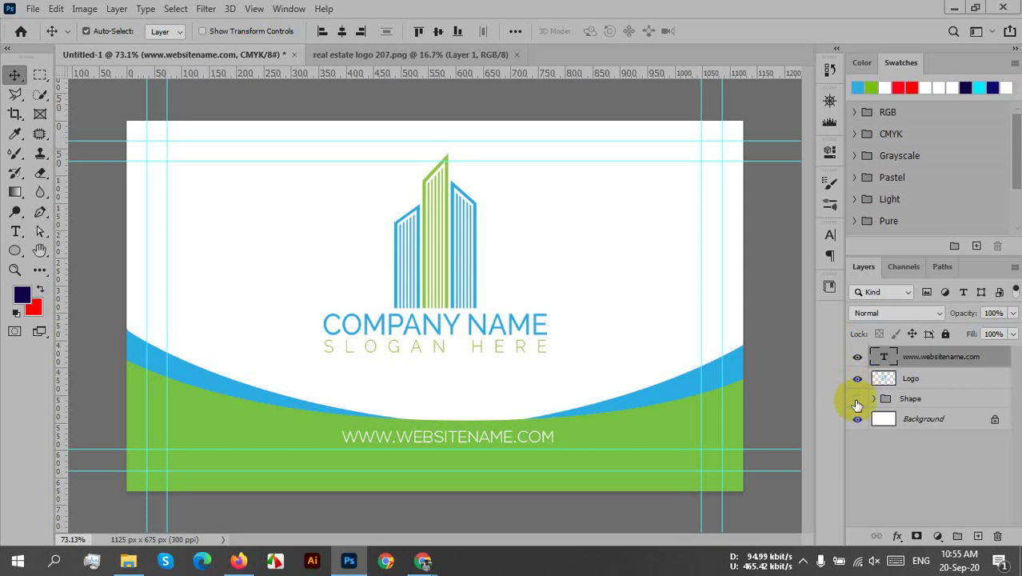
{"action": "left_click", "coordinate": [857, 402]}
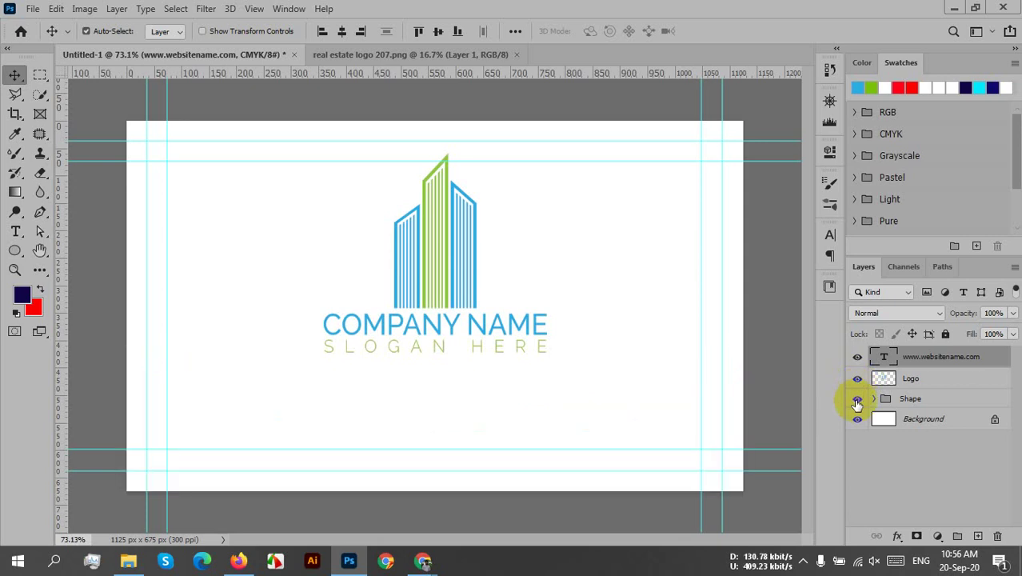
{"action": "left_click", "coordinate": [858, 402]}
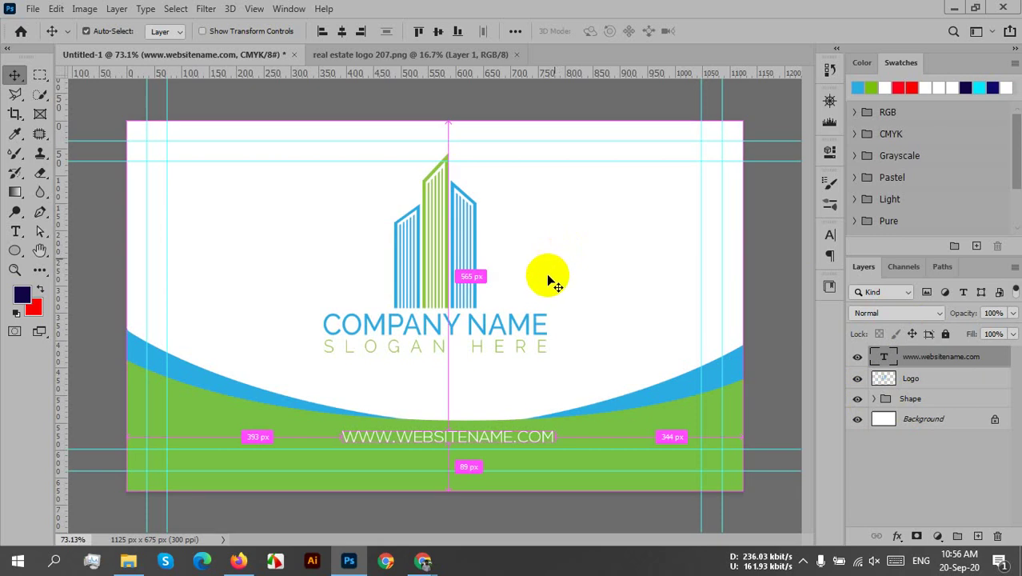
- Save the card to the Desktop as 'business card 215 front.psd', accepting the format options
{"action": "key", "text": "ctrl+s"}
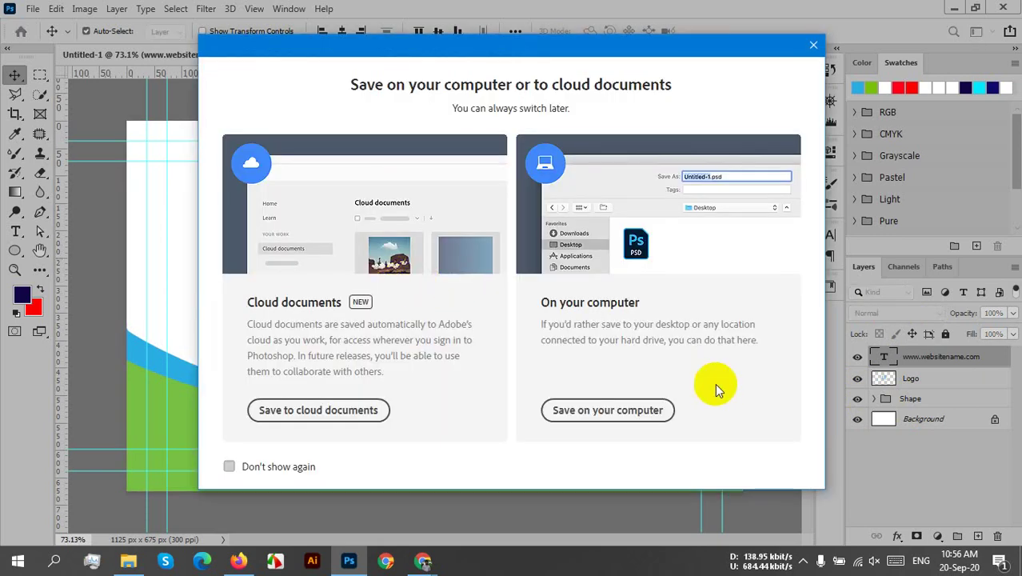
{"action": "left_click", "coordinate": [640, 415]}
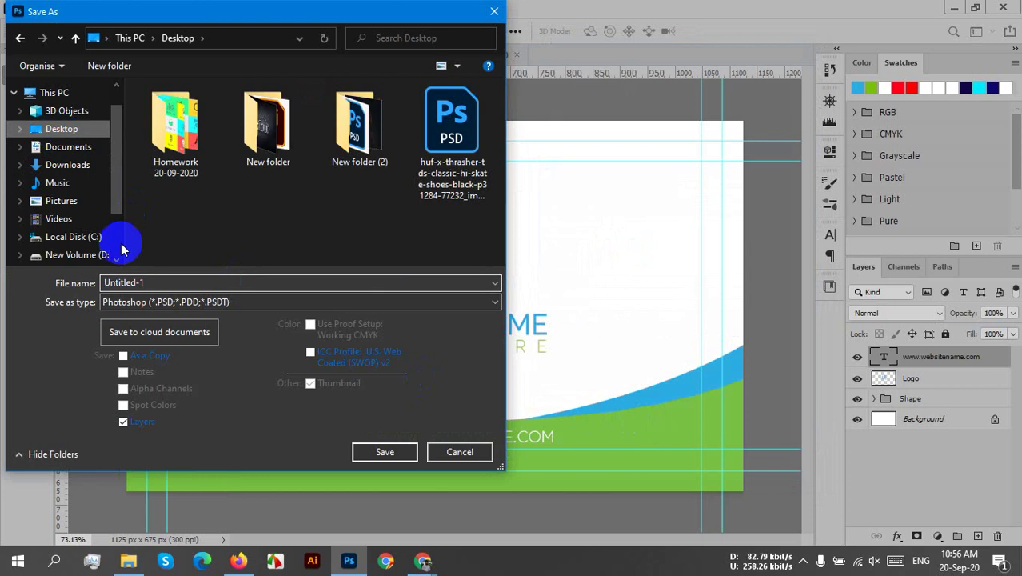
{"action": "left_click", "coordinate": [139, 284]}
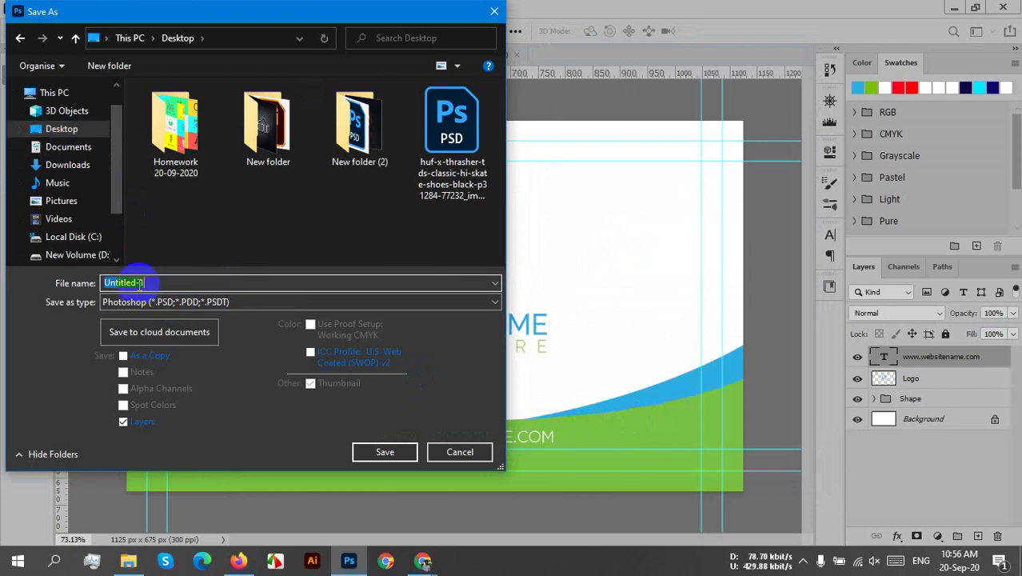
{"action": "type", "text": "b"}
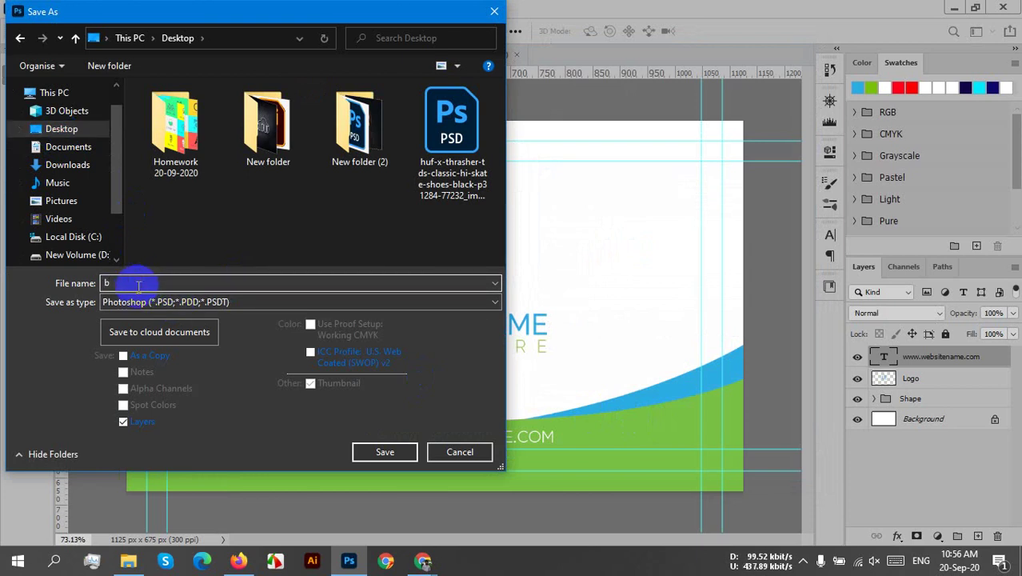
{"action": "type", "text": "usiness car"}
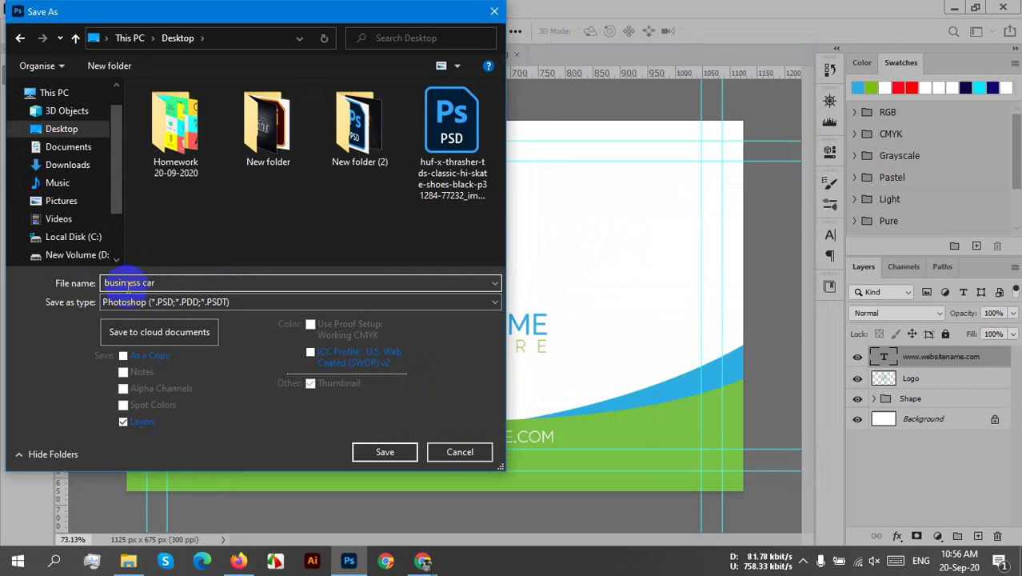
{"action": "left_click", "coordinate": [127, 284]}
{"action": "type", "text": "20"}
{"action": "key", "text": "BackSpace"}
{"action": "type", "text": "1"}
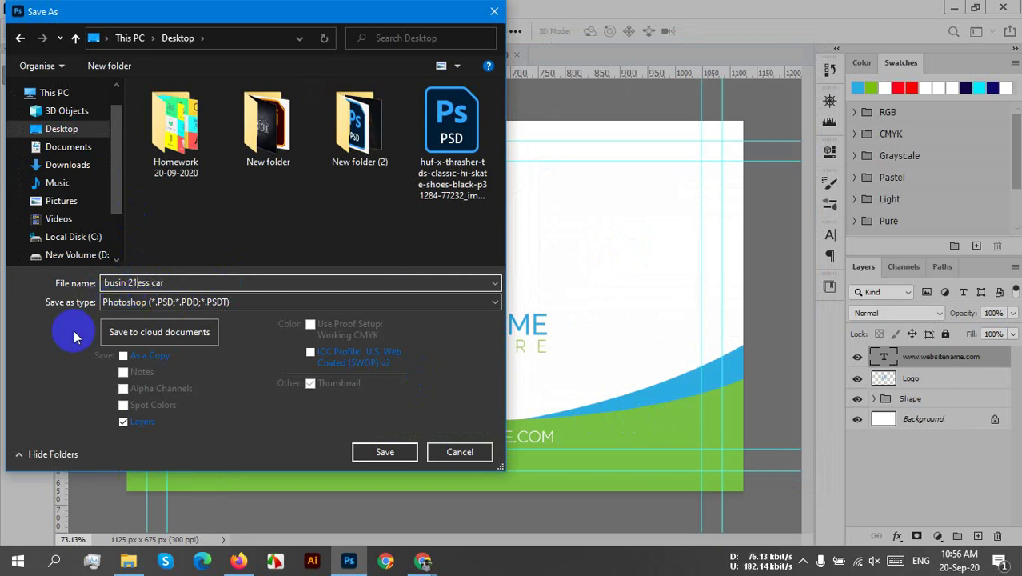
{"action": "key", "text": "BackSpace"}
{"action": "key", "text": "BackSpace"}
{"action": "key", "text": "Right"}
{"action": "key", "text": "Right"}
{"action": "key", "text": "Right"}
{"action": "key", "text": "Right"}
{"action": "key", "text": "Right"}
{"action": "key", "text": "Right"}
{"action": "key", "text": "Right"}
{"action": "type", "text": "d 215"}
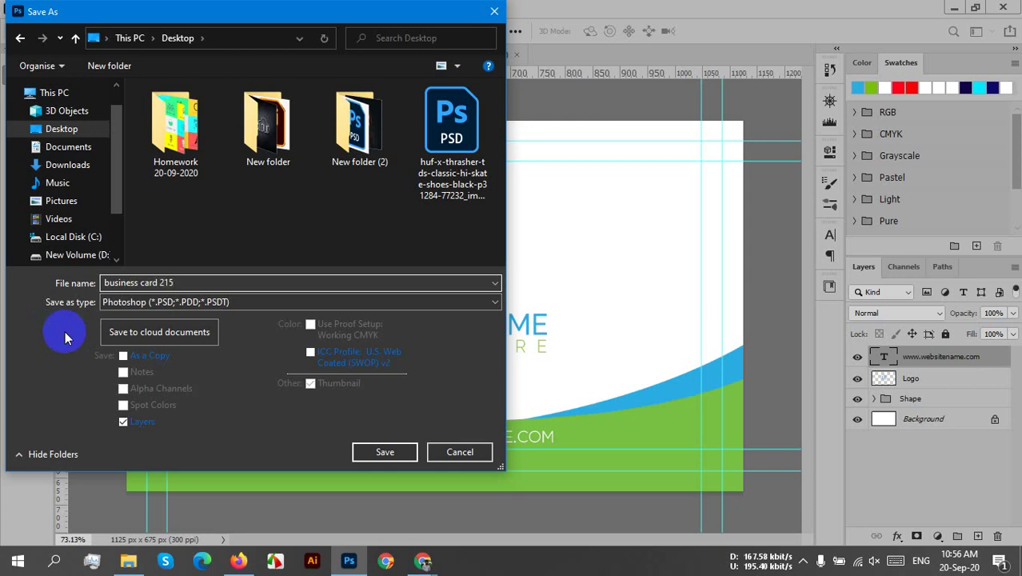
{"action": "type", "text": " front"}
{"action": "left_click", "coordinate": [404, 457]}
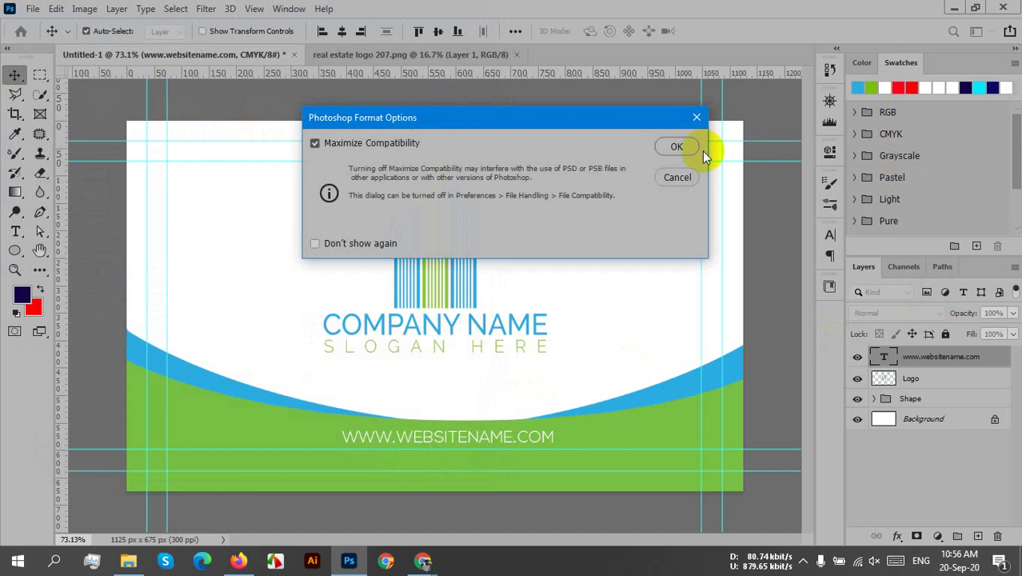
{"action": "left_click", "coordinate": [677, 148]}
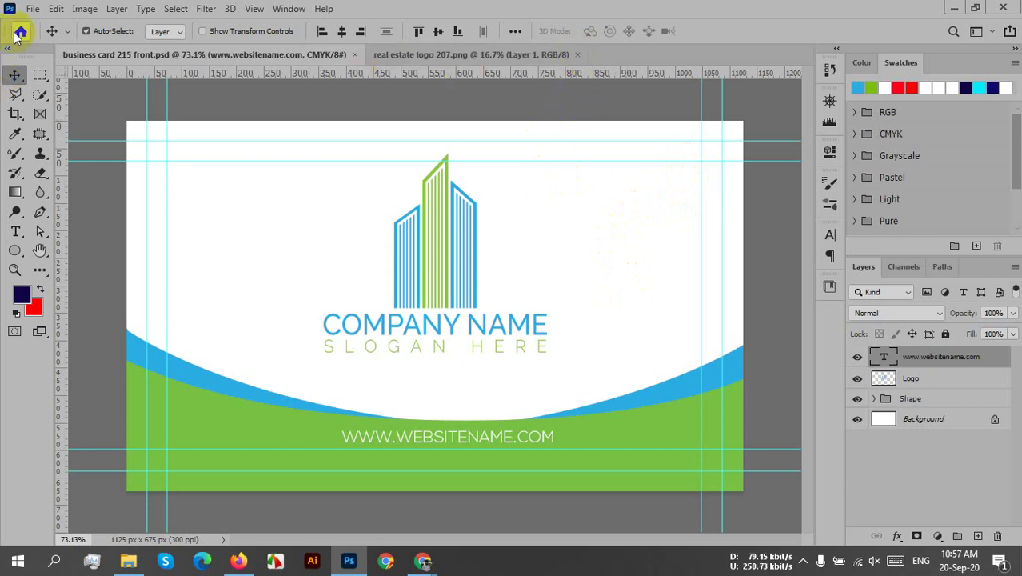
- Open the New Document dialog and cancel it without creating a document
{"action": "left_click", "coordinate": [32, 9]}
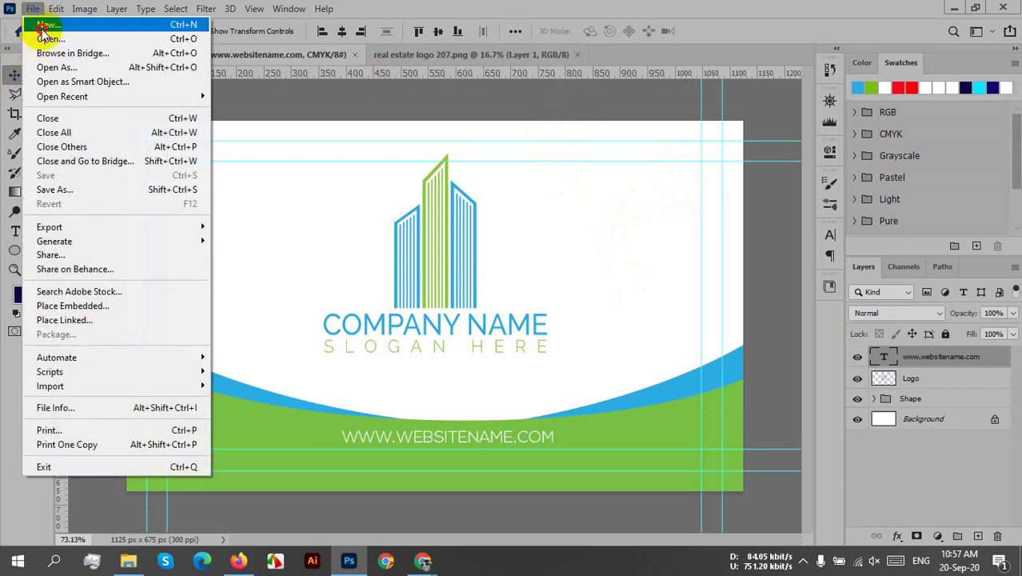
{"action": "left_click", "coordinate": [48, 24]}
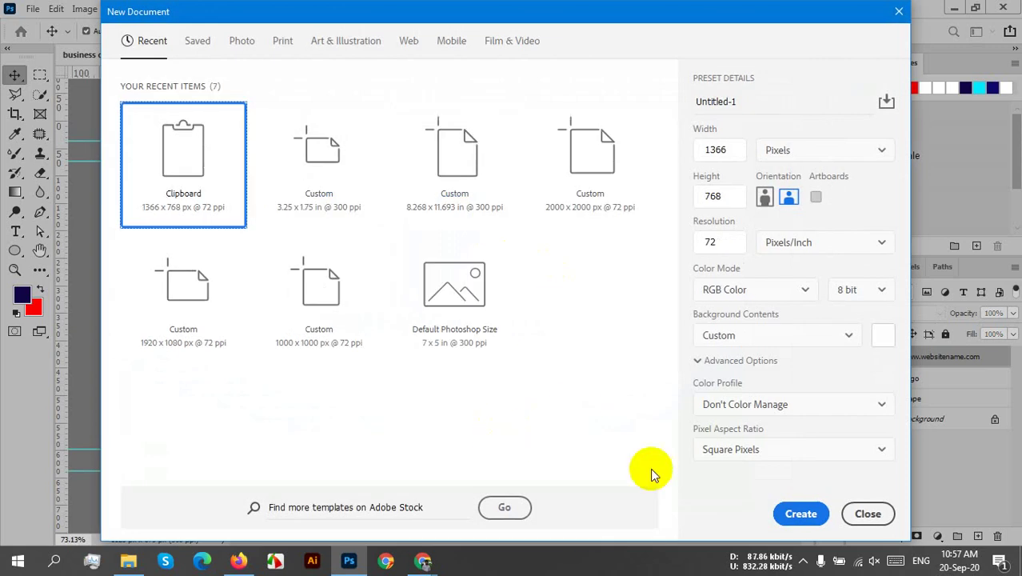
{"action": "left_click", "coordinate": [876, 513]}
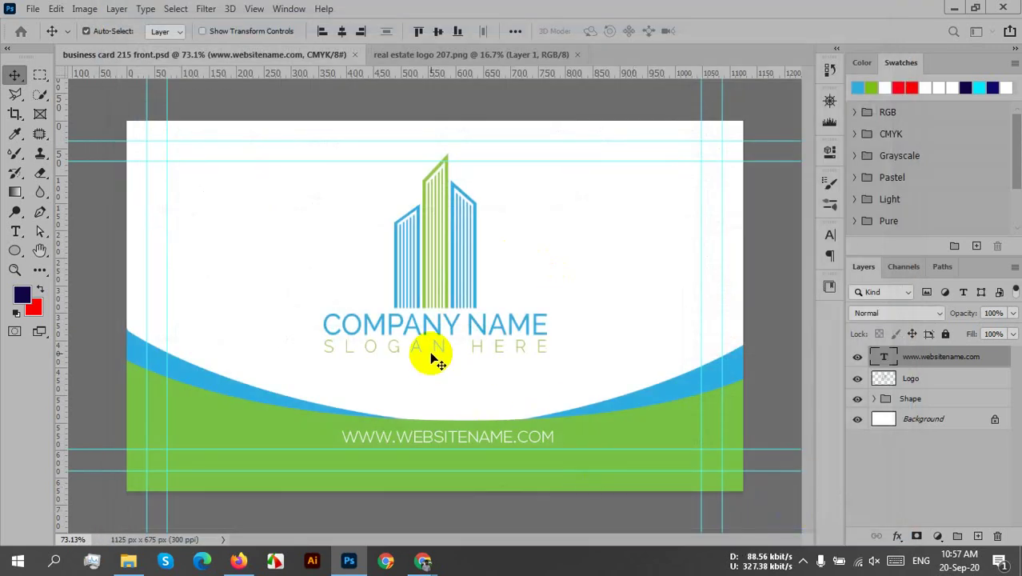
- Save a JPEG copy named 'business card 215 front' to the Desktop at Quality 12 Maximum
{"action": "left_click", "coordinate": [32, 8]}
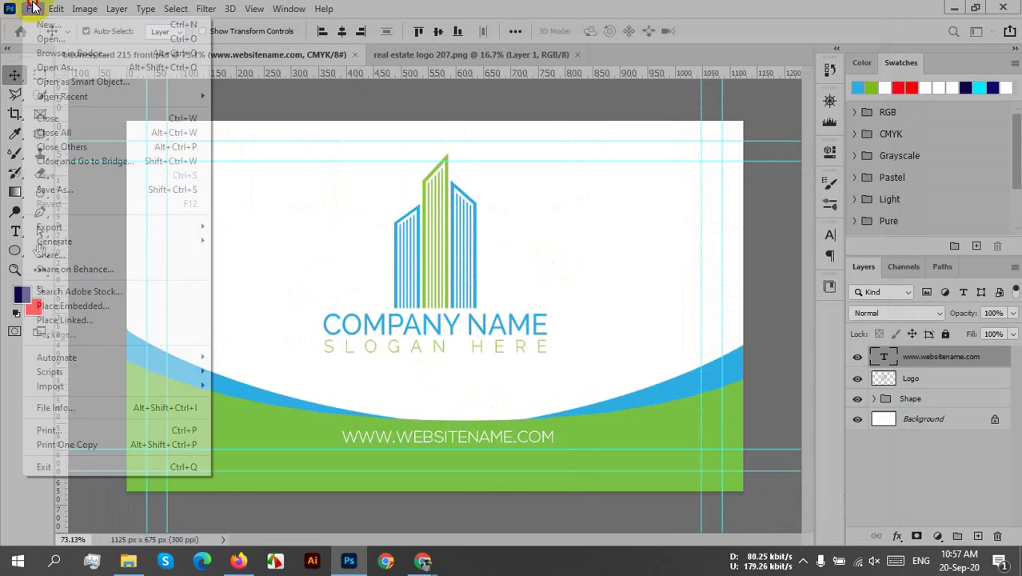
{"action": "mouse_move", "coordinate": [68, 238]}
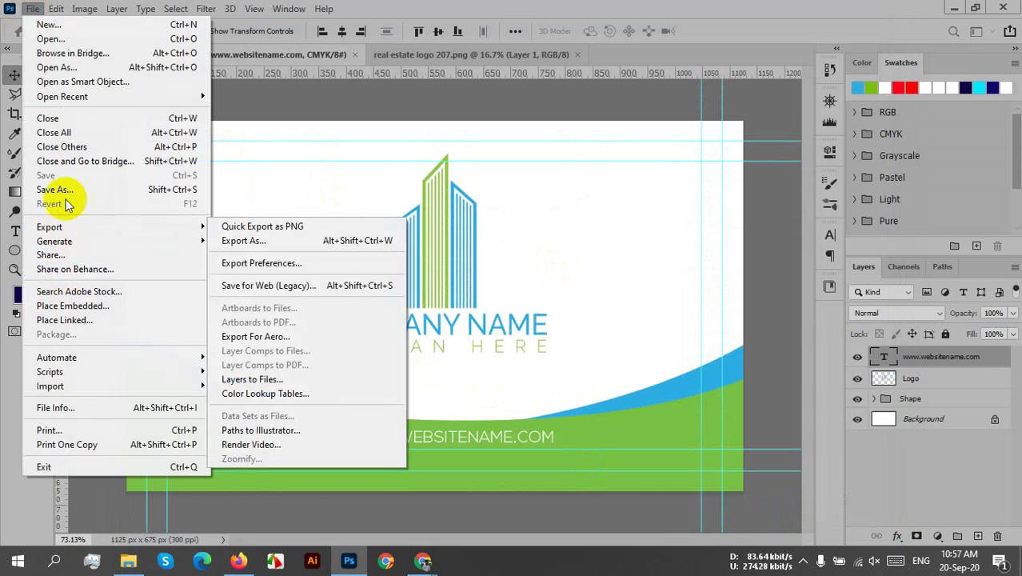
{"action": "left_click", "coordinate": [66, 192]}
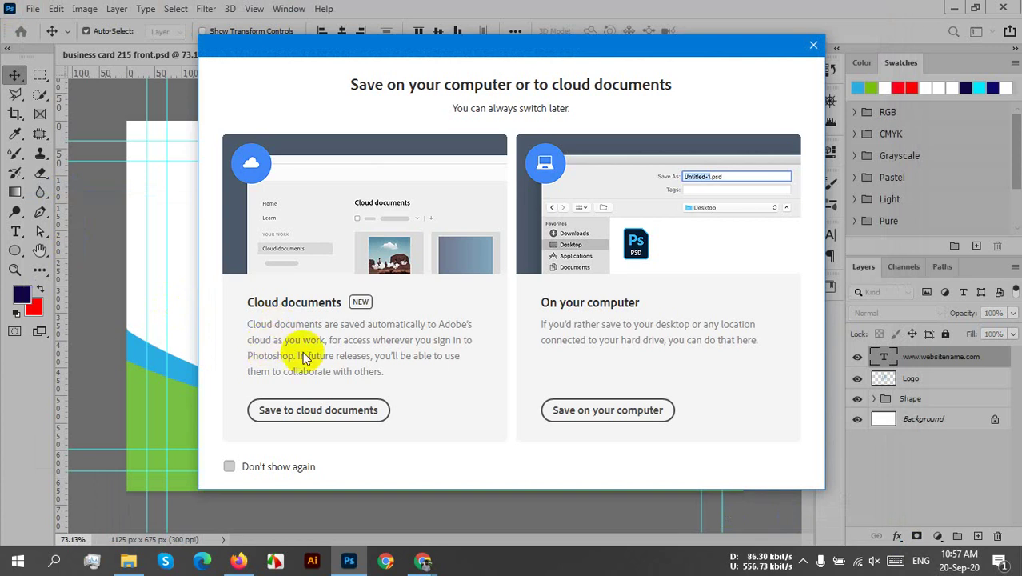
{"action": "left_click", "coordinate": [562, 412]}
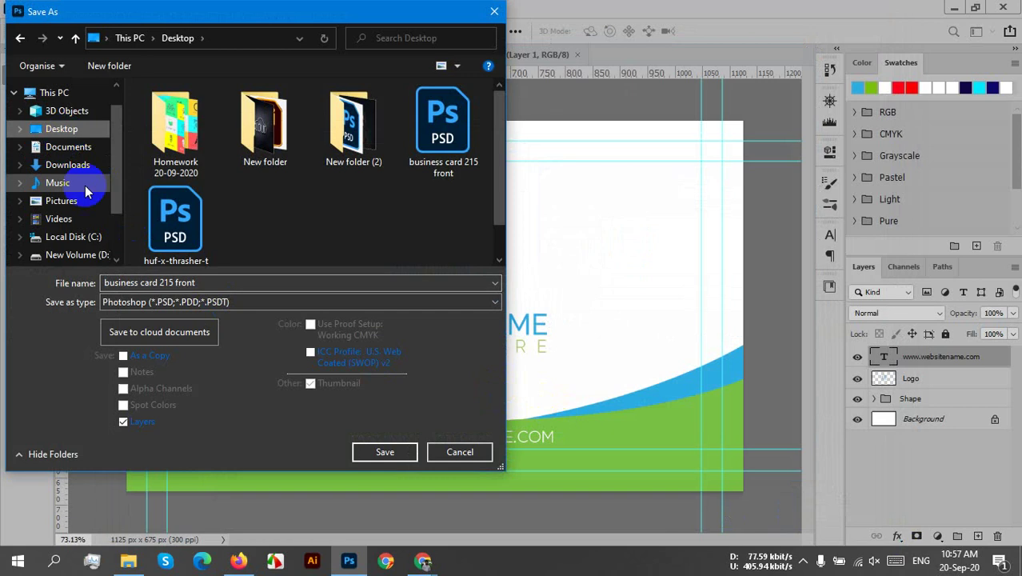
{"action": "left_click", "coordinate": [267, 305]}
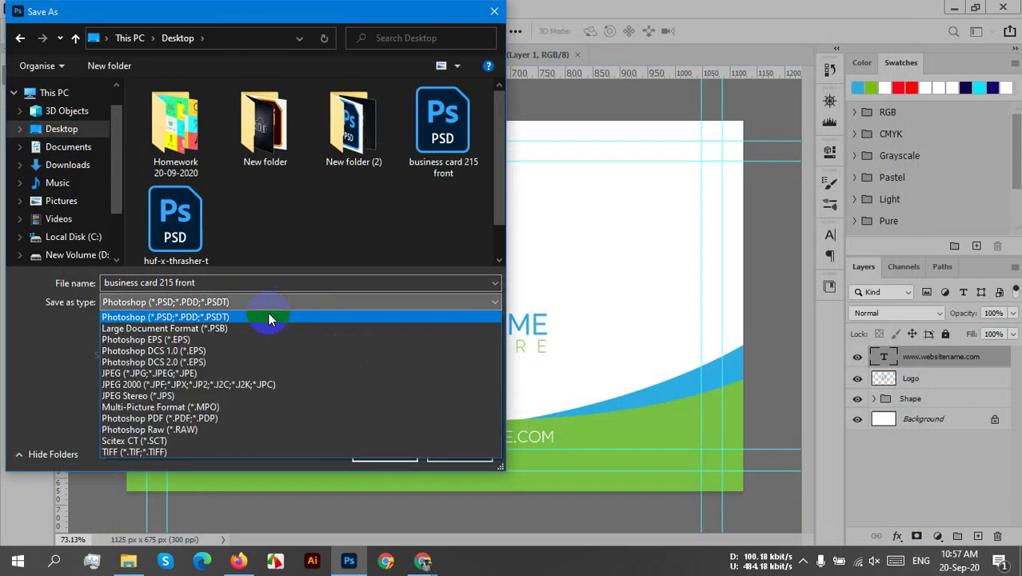
{"action": "left_click", "coordinate": [142, 373]}
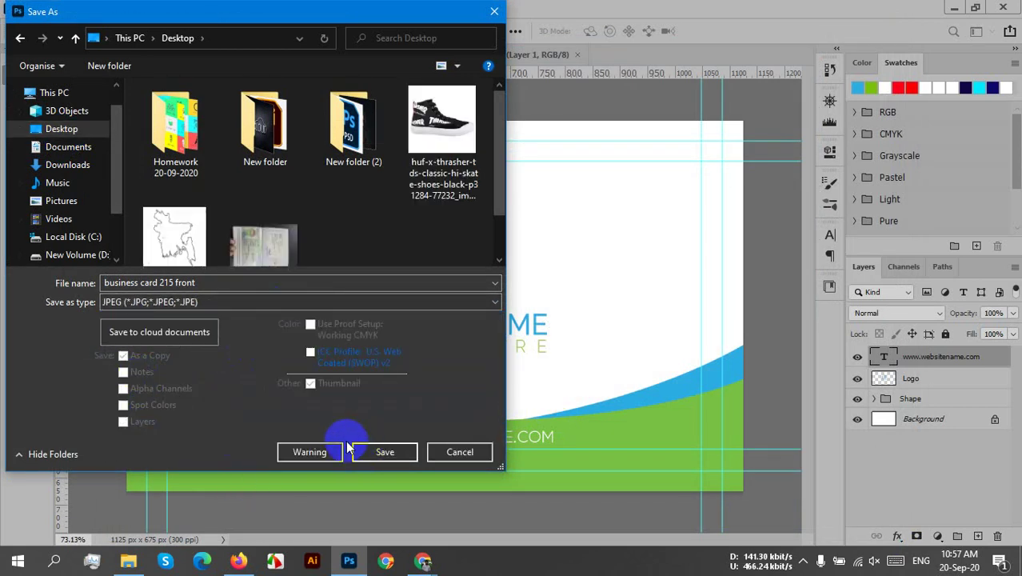
{"action": "left_click", "coordinate": [395, 451]}
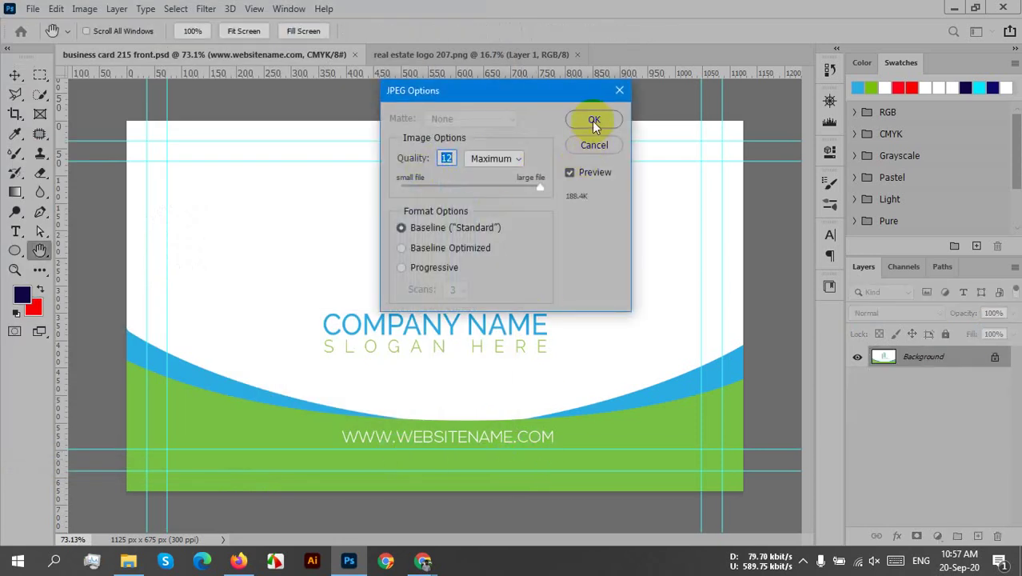
{"action": "left_click", "coordinate": [593, 120]}
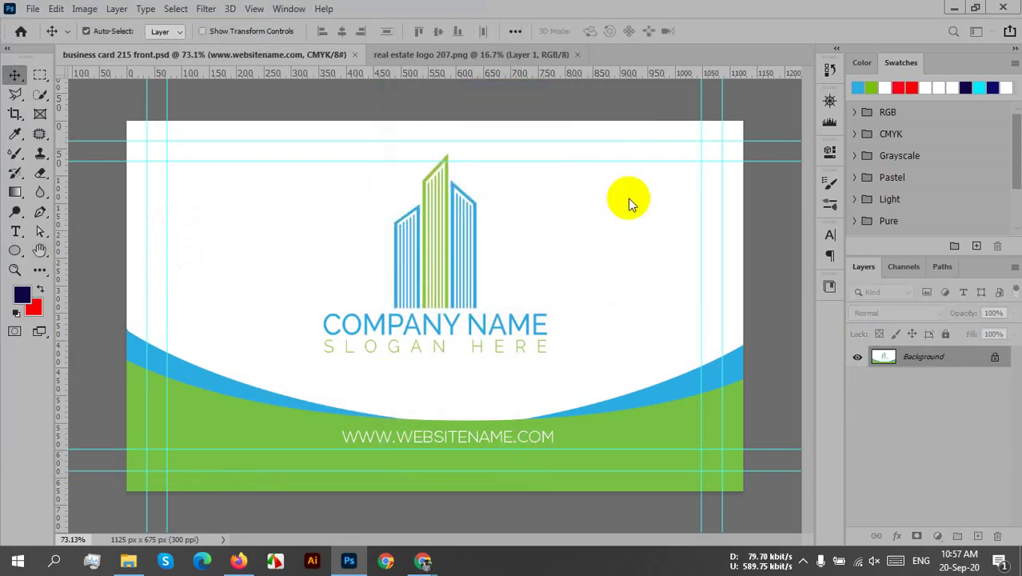
- Close the front card and start a new document in inches, 3.25 in wide
{"action": "left_click", "coordinate": [355, 54]}
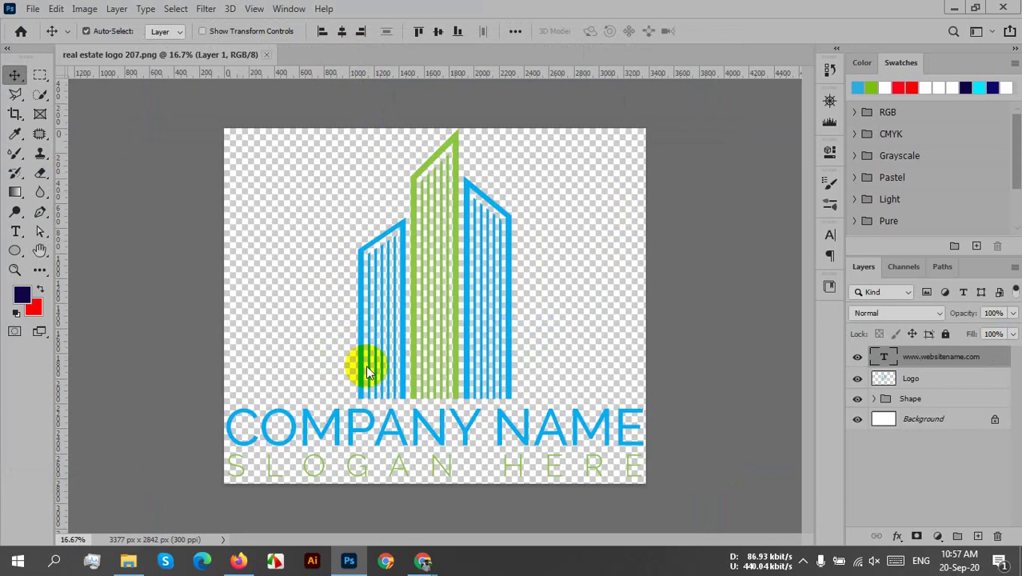
{"action": "left_click", "coordinate": [33, 9]}
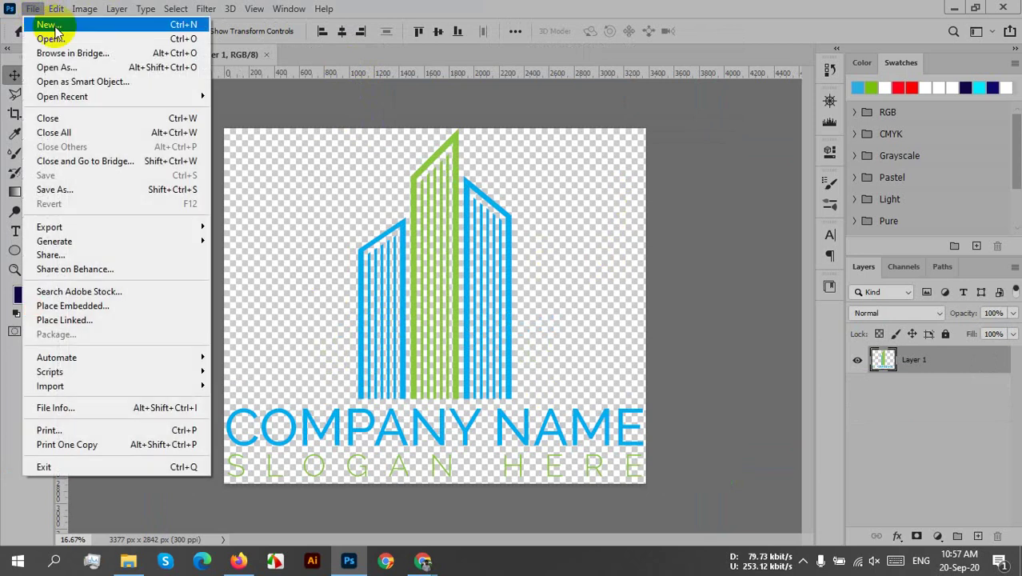
{"action": "left_click", "coordinate": [53, 26]}
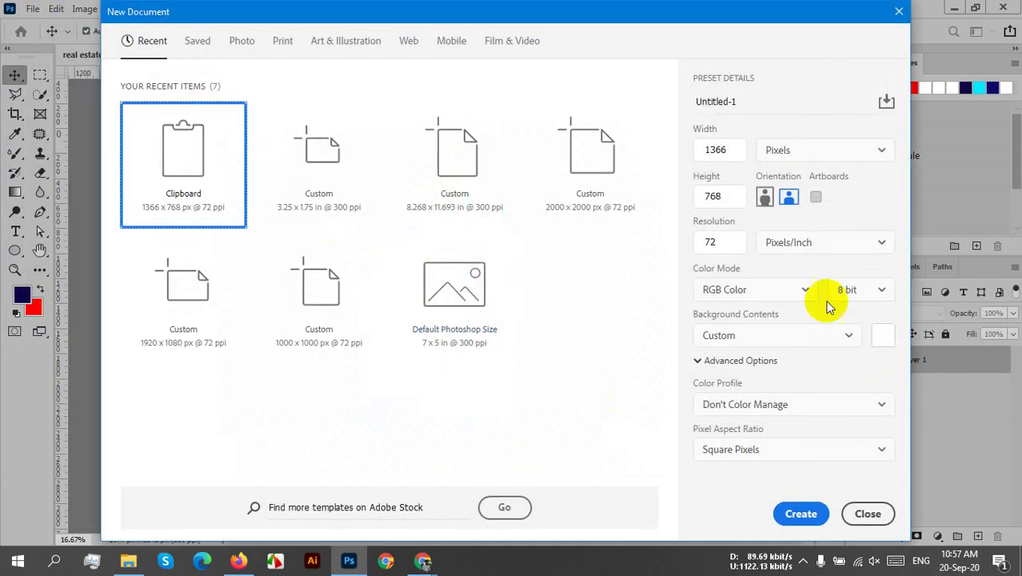
{"action": "left_click", "coordinate": [809, 152]}
{"action": "left_click", "coordinate": [840, 206]}
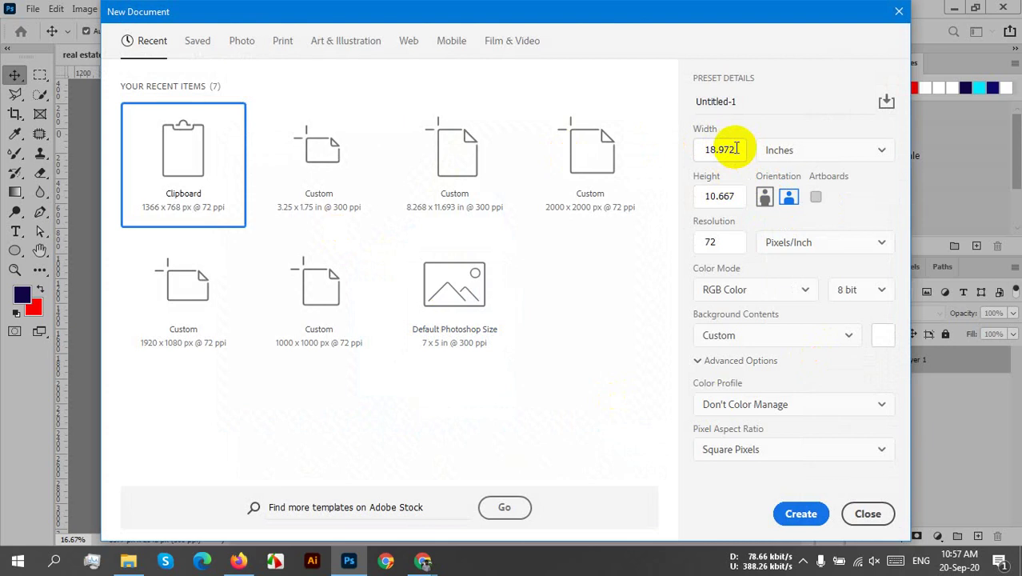
{"action": "left_click_drag", "start_coordinate": [736, 148], "coordinate": [684, 150]}
{"action": "type", "text": "3.25"}
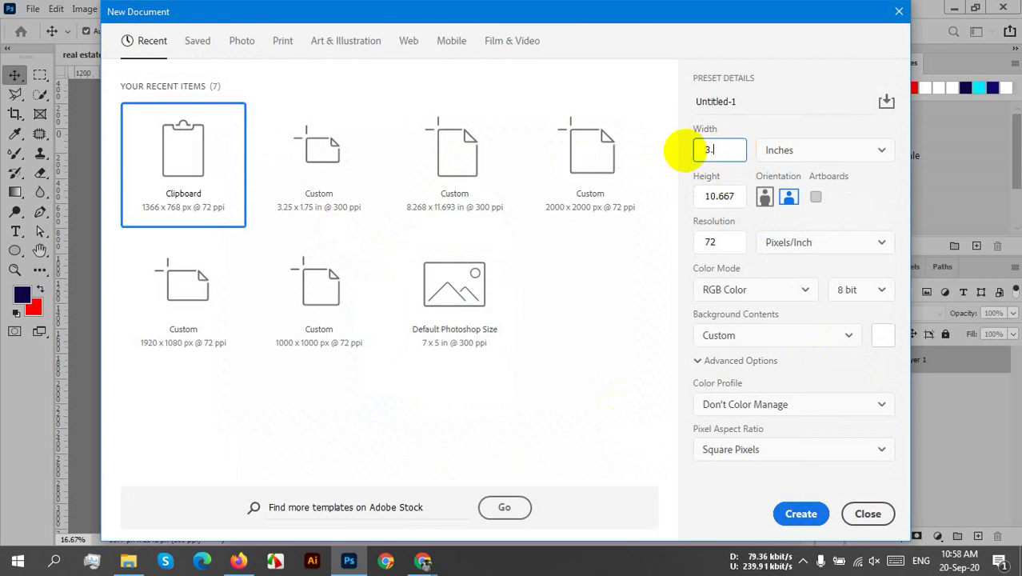
{"action": "left_click", "coordinate": [724, 196]}
- Set the height to 1.75 in, resolution 300, CMYK Color mode, and create it
{"action": "left_click_drag", "start_coordinate": [748, 196], "coordinate": [688, 199]}
{"action": "type", "text": "1"}
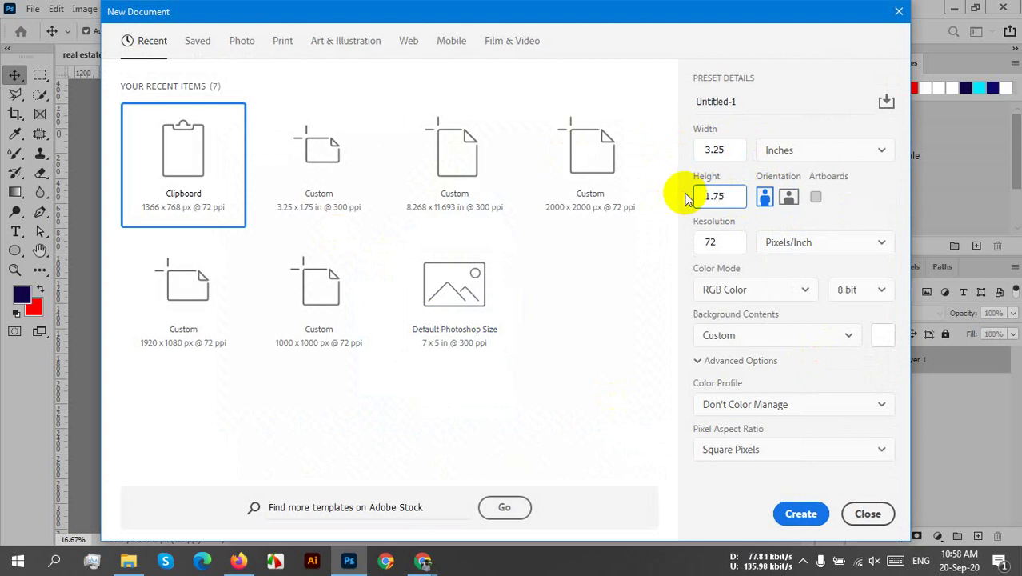
{"action": "double_click", "coordinate": [712, 241]}
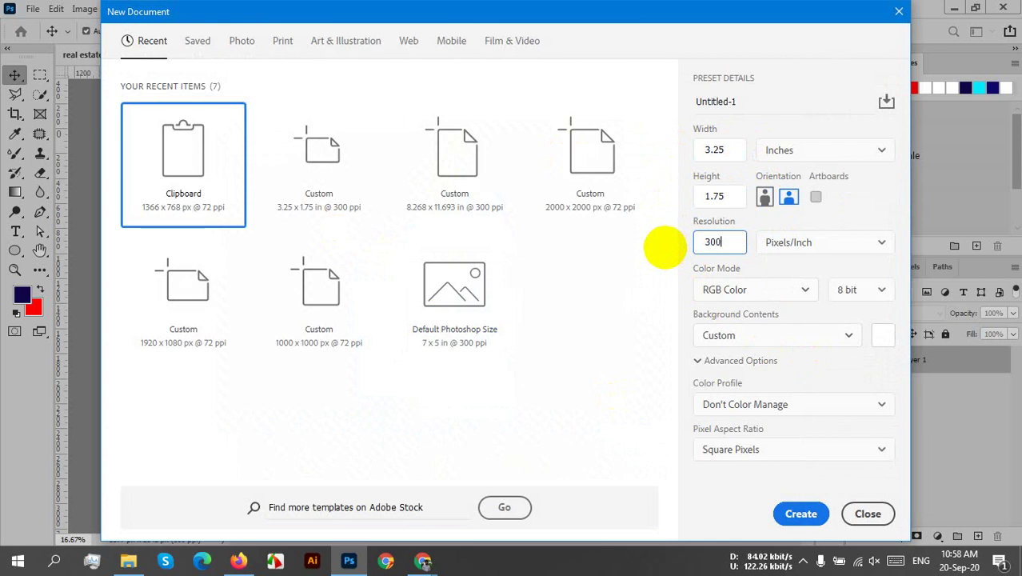
{"action": "left_click", "coordinate": [724, 289]}
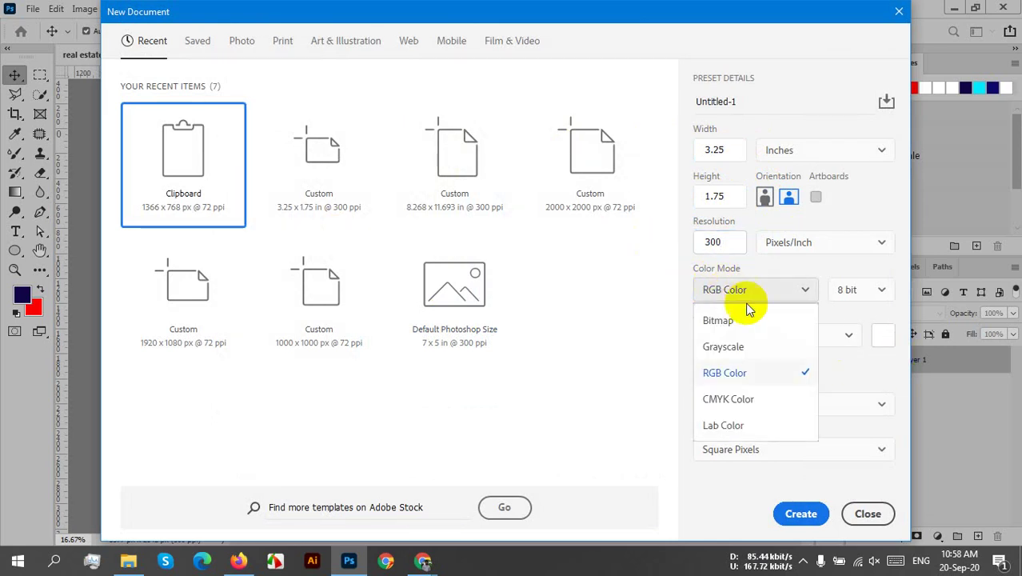
{"action": "left_click", "coordinate": [728, 399]}
{"action": "left_click", "coordinate": [799, 512]}
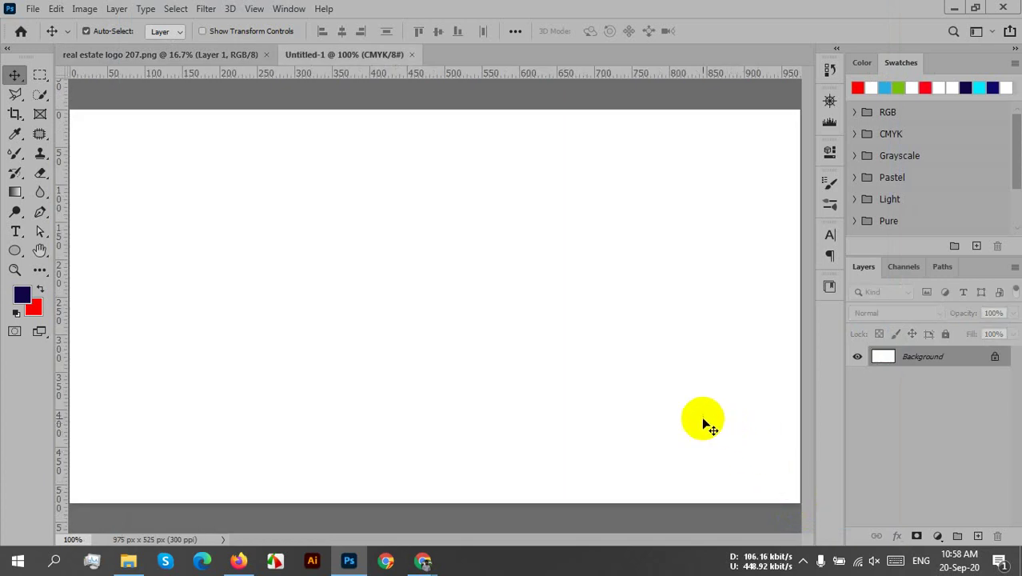
- Drag ruler guides to the left, right, top and bottom card edges, dismissing the Background-layer warning
{"action": "scroll", "coordinate": [511, 383], "scroll_direction": "down", "scroll_amount": 1}
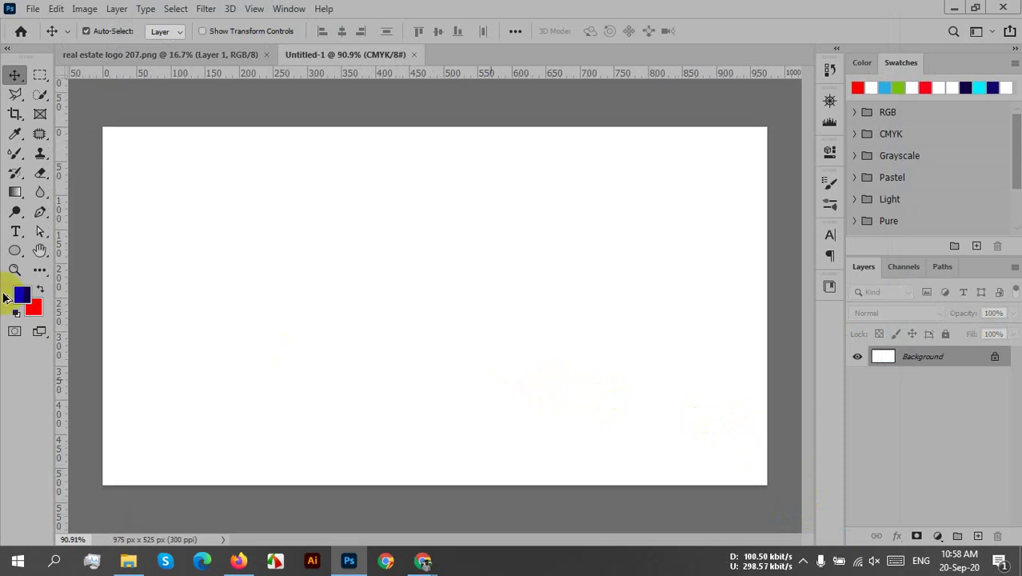
{"action": "left_click_drag", "start_coordinate": [61, 259], "coordinate": [762, 343]}
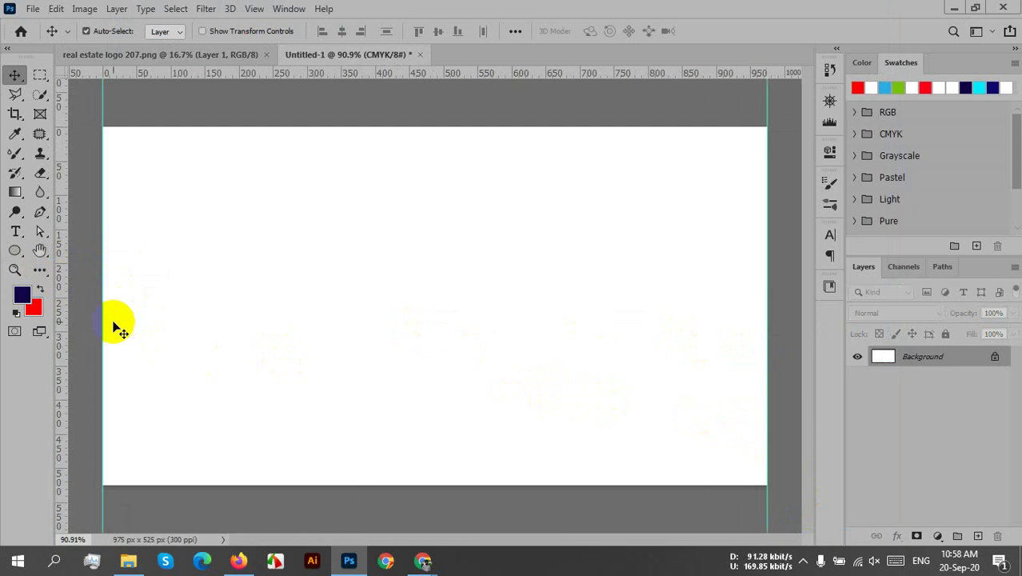
{"action": "left_click_drag", "start_coordinate": [245, 74], "coordinate": [247, 125]}
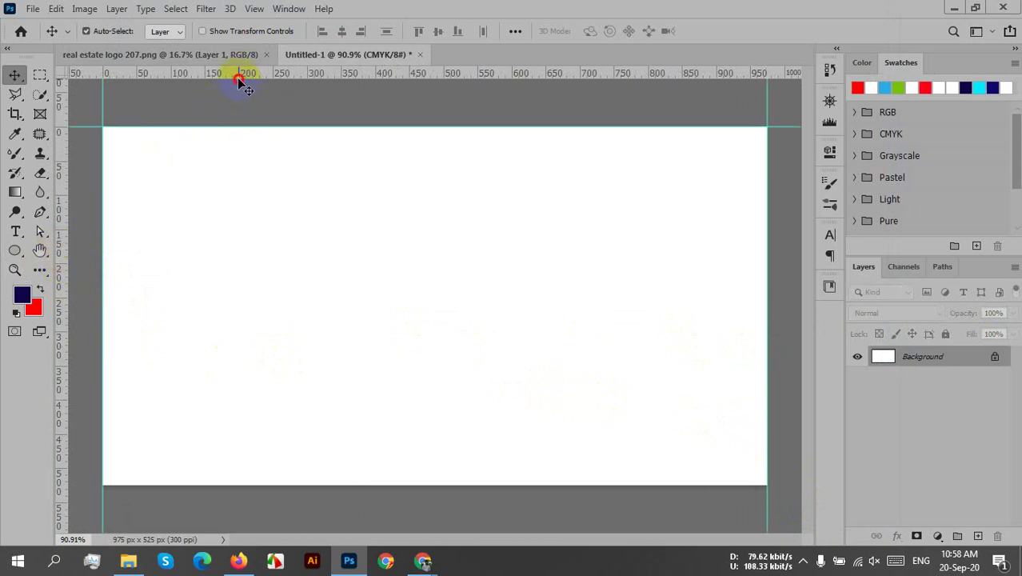
{"action": "left_click_drag", "start_coordinate": [244, 84], "coordinate": [263, 502]}
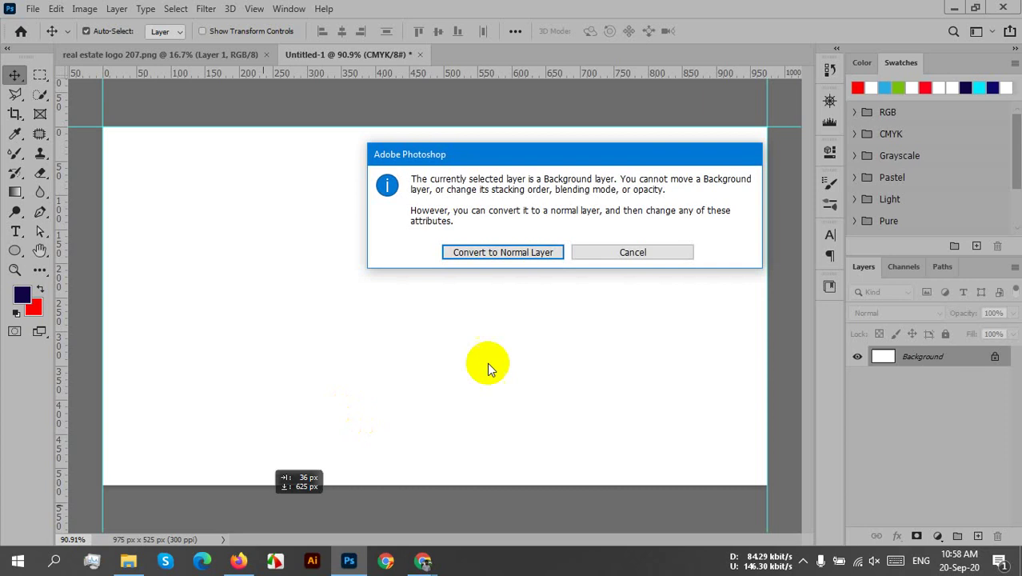
{"action": "left_click", "coordinate": [644, 252]}
{"action": "left_click_drag", "start_coordinate": [266, 74], "coordinate": [270, 484]}
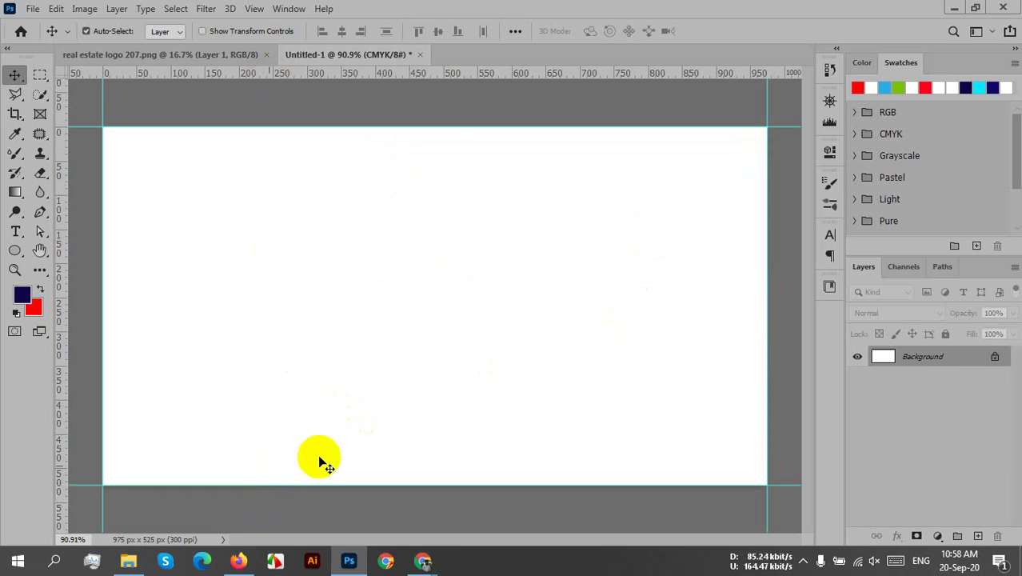
- Enlarge the canvas to 3.5 × 2 inches through Canvas Size
{"action": "left_click", "coordinate": [87, 9]}
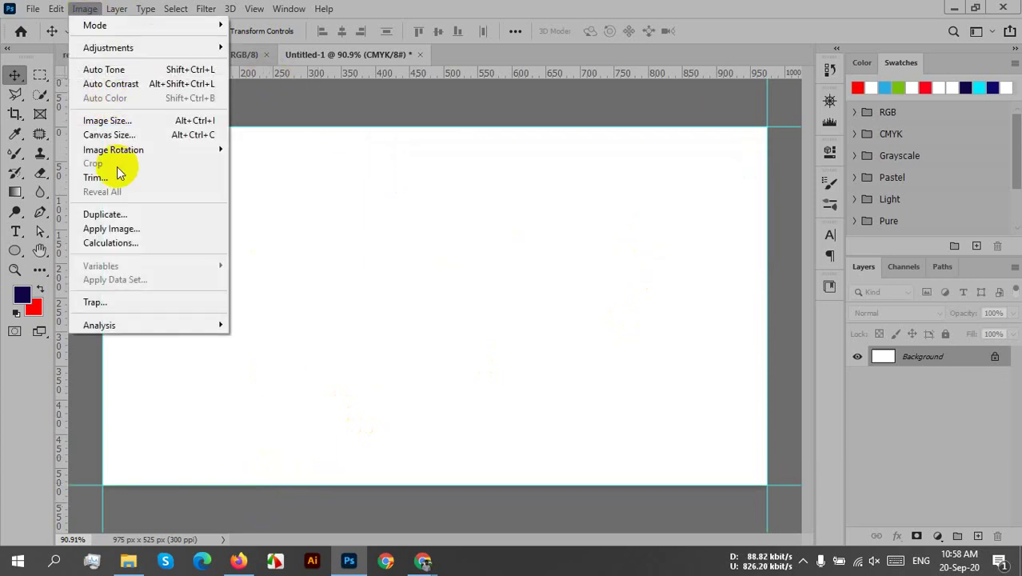
{"action": "left_click", "coordinate": [107, 135]}
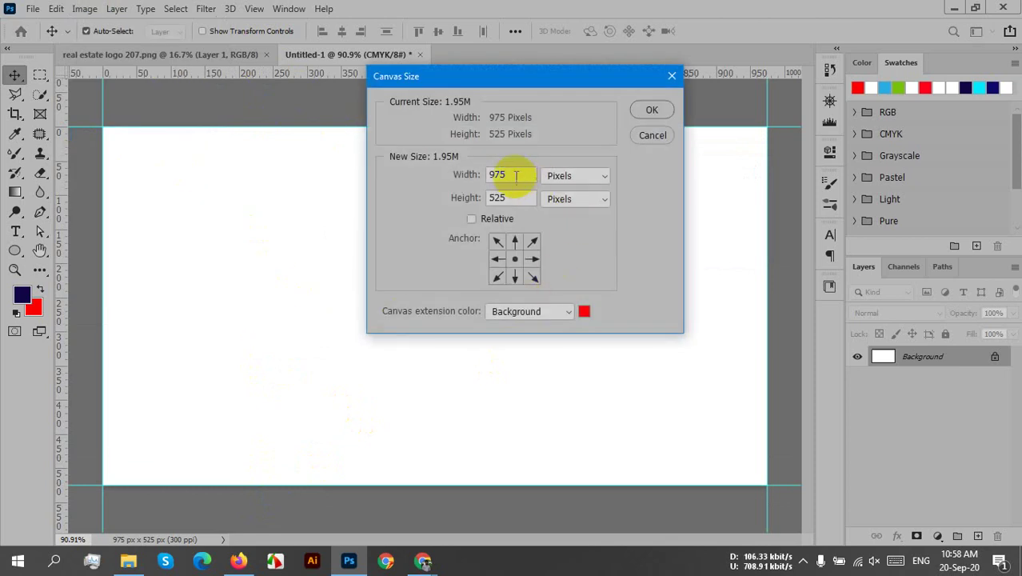
{"action": "left_click", "coordinate": [568, 176]}
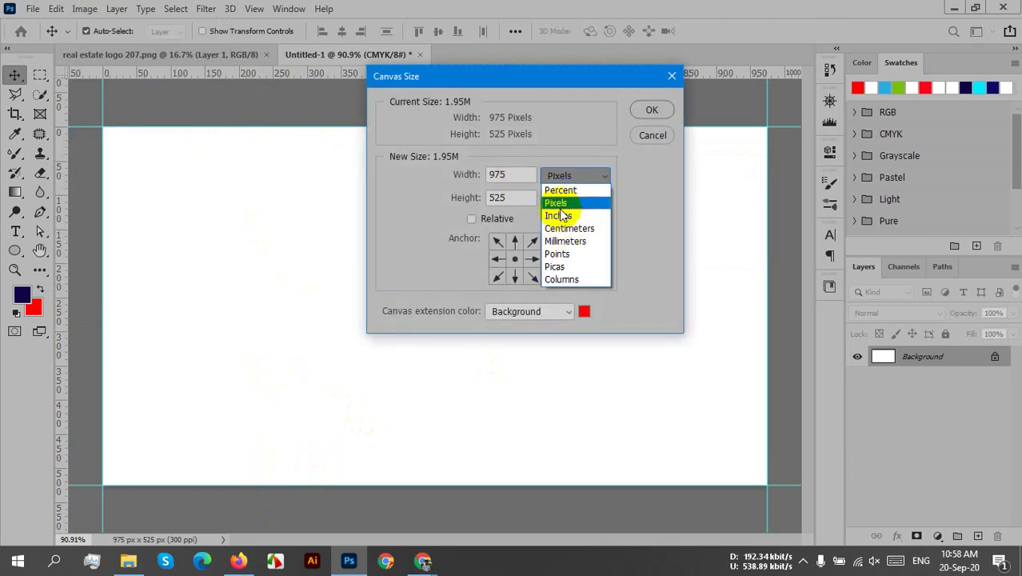
{"action": "left_click", "coordinate": [557, 215]}
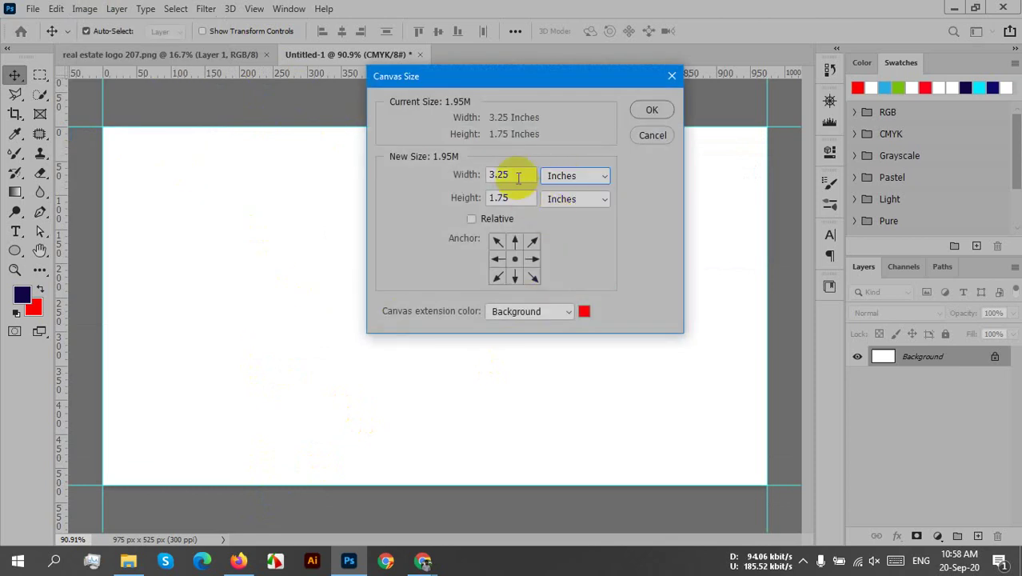
{"action": "left_click", "coordinate": [506, 175]}
{"action": "key", "text": "BackSpace"}
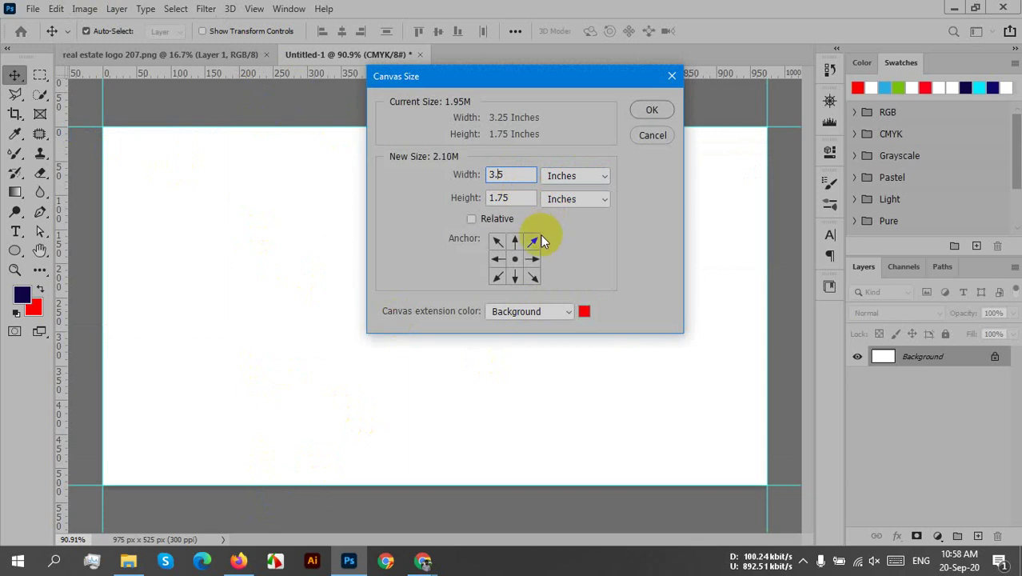
{"action": "double_click", "coordinate": [517, 205]}
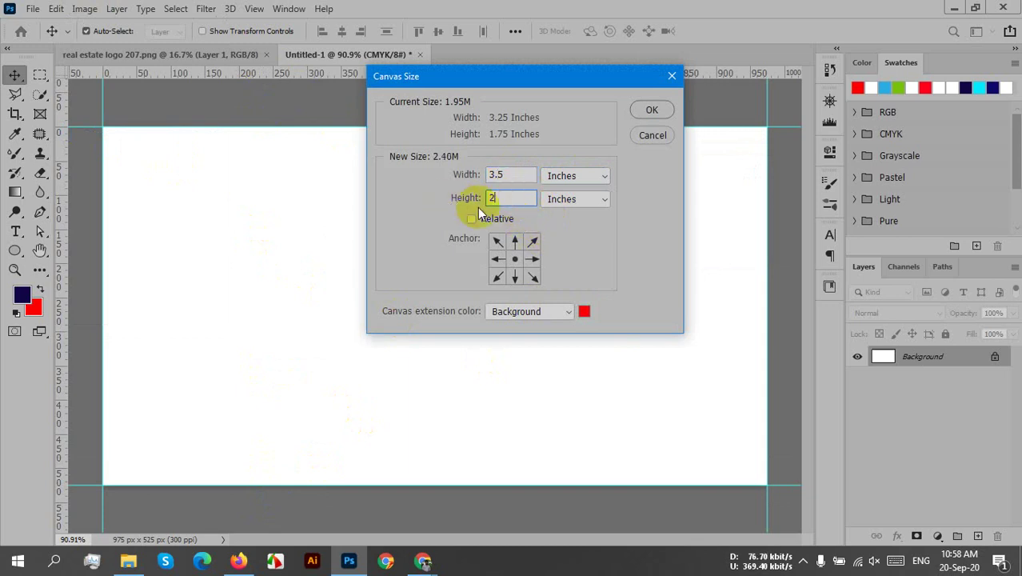
{"action": "left_click", "coordinate": [652, 109]}
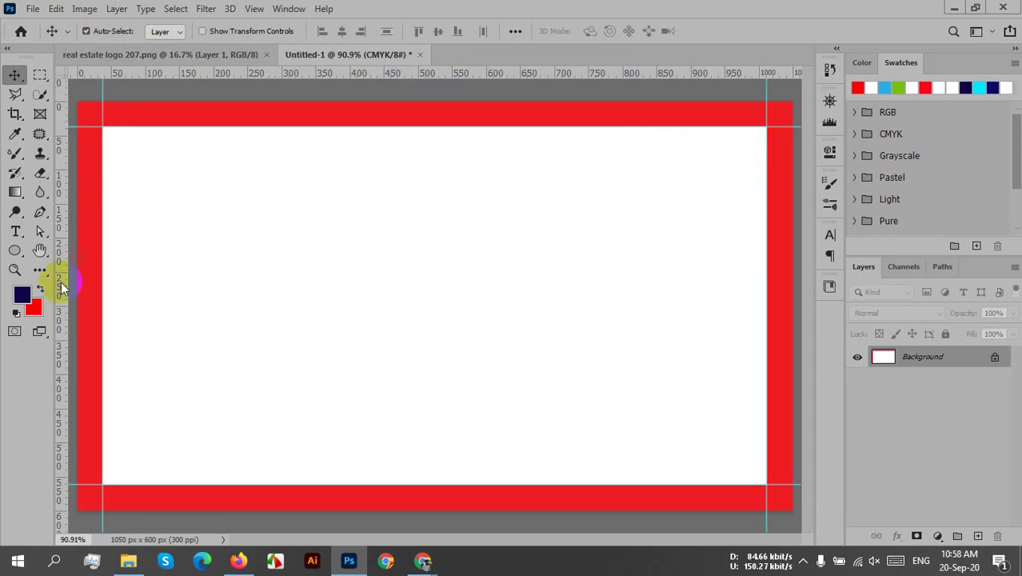
- Add guides along the left, right, top and bottom edges of the red border
{"action": "left_click_drag", "start_coordinate": [60, 297], "coordinate": [78, 292]}
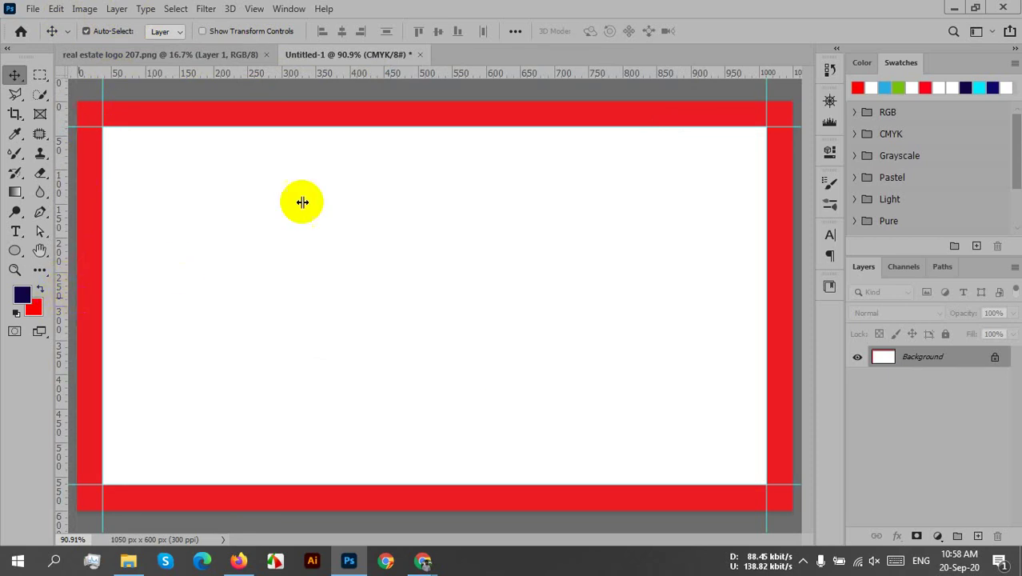
{"action": "left_click_drag", "start_coordinate": [58, 258], "coordinate": [767, 288]}
{"action": "left_click_drag", "start_coordinate": [420, 80], "coordinate": [434, 102]}
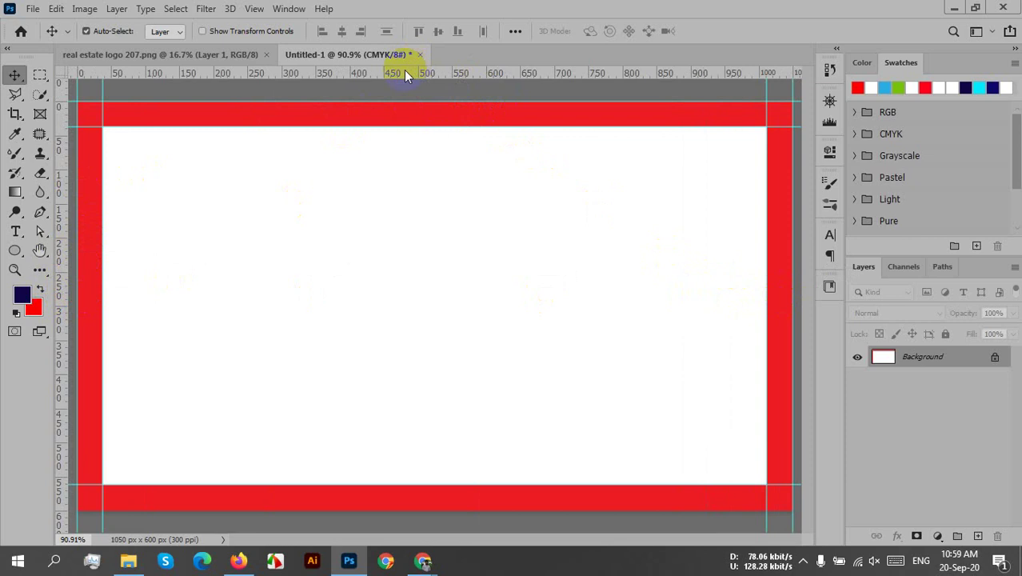
{"action": "left_click_drag", "start_coordinate": [404, 70], "coordinate": [431, 510]}
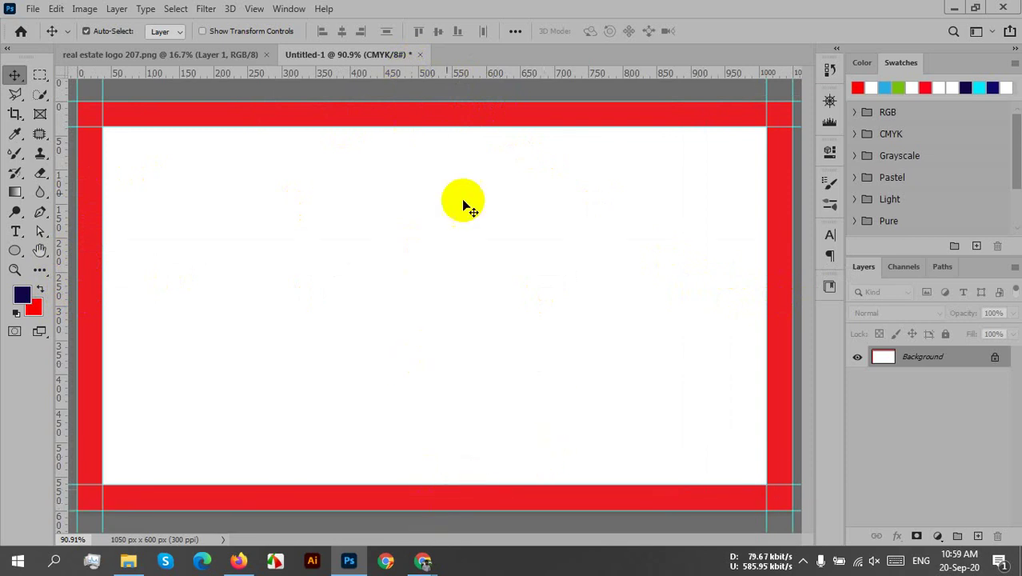
- In Canvas Size, switch to inches, enter new width and 2.25 in height, and apply
{"action": "left_click", "coordinate": [84, 9]}
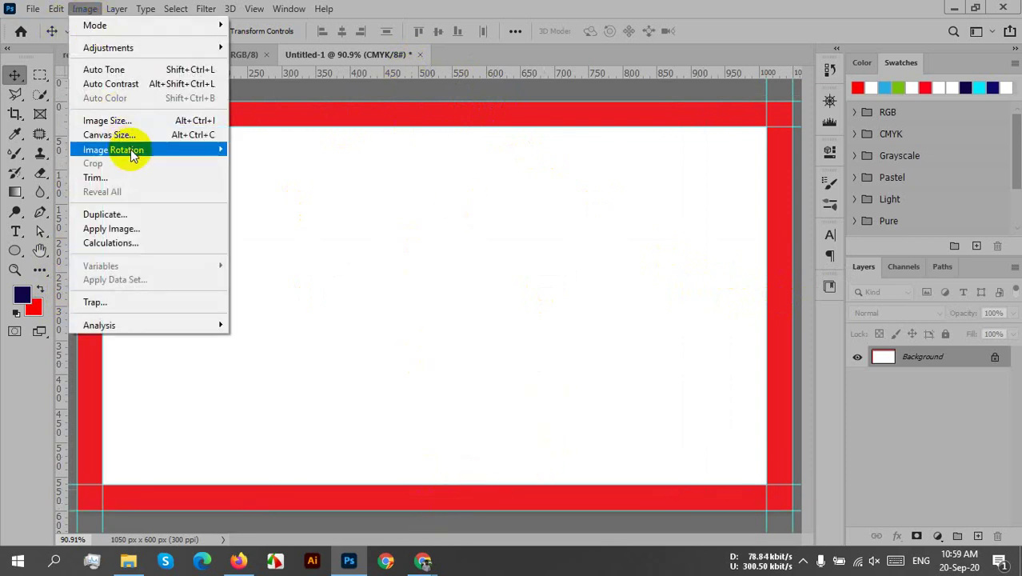
{"action": "left_click", "coordinate": [128, 136]}
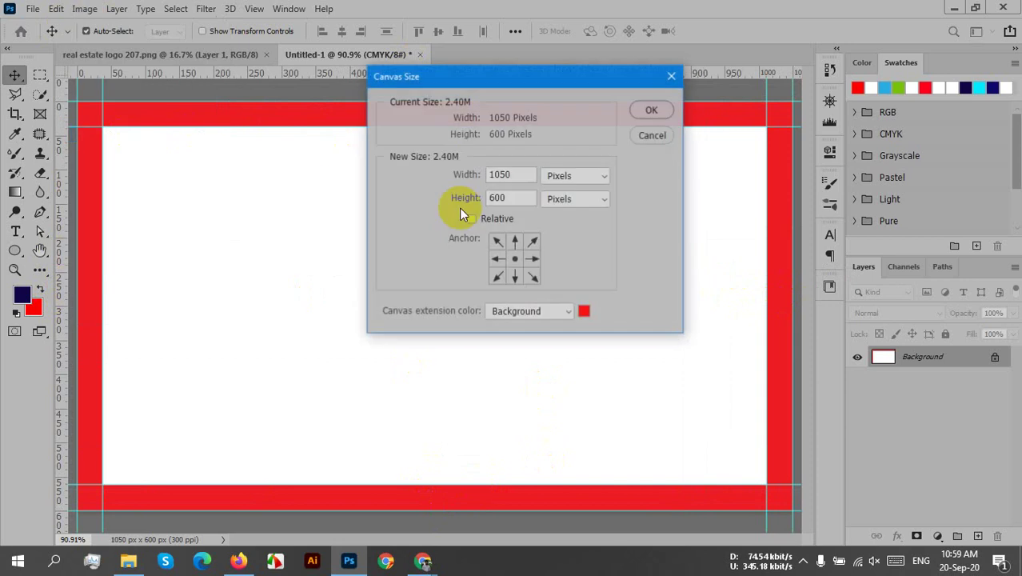
{"action": "left_click", "coordinate": [577, 181]}
{"action": "left_click", "coordinate": [560, 216]}
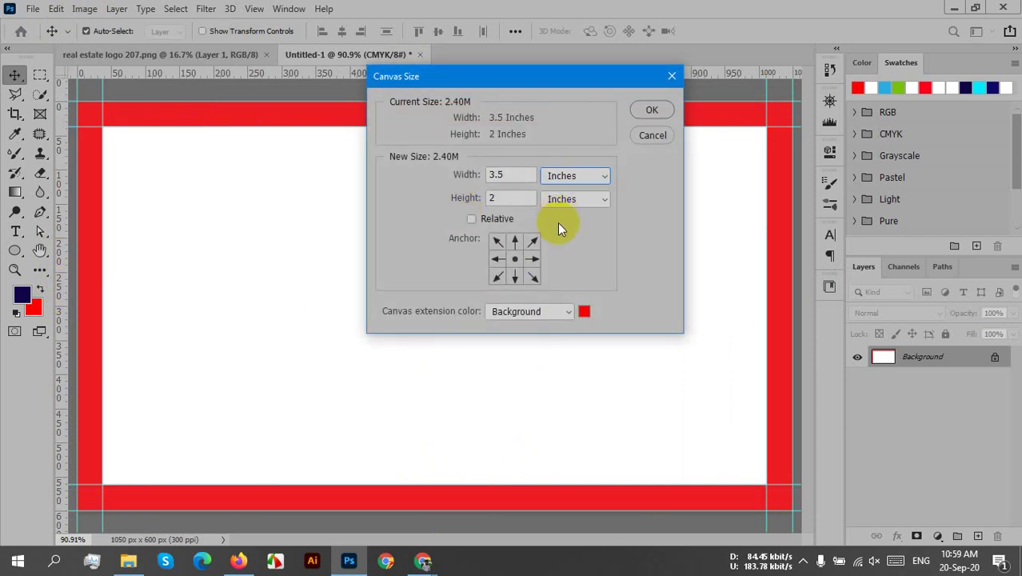
{"action": "double_click", "coordinate": [494, 173]}
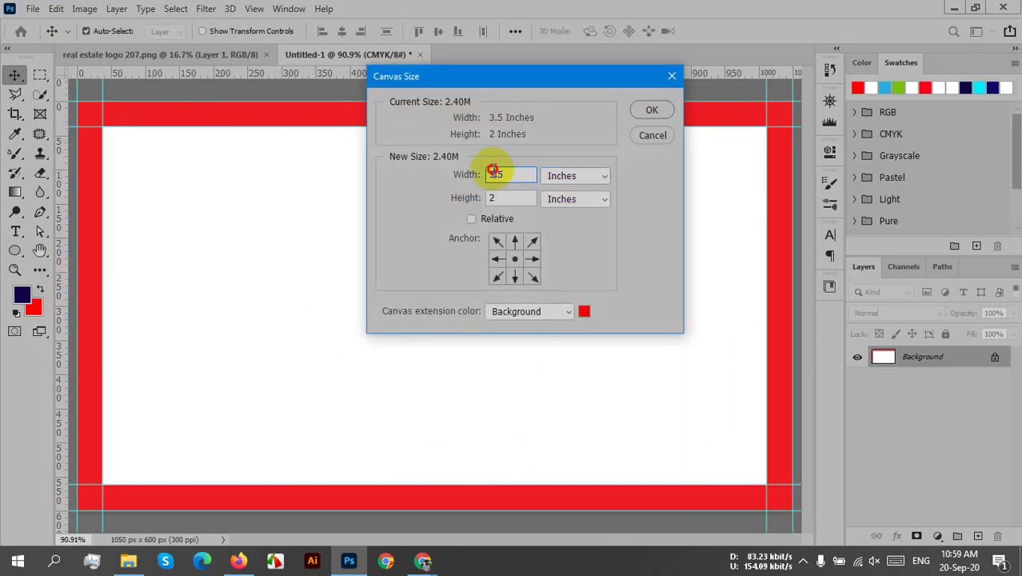
{"action": "double_click", "coordinate": [496, 174]}
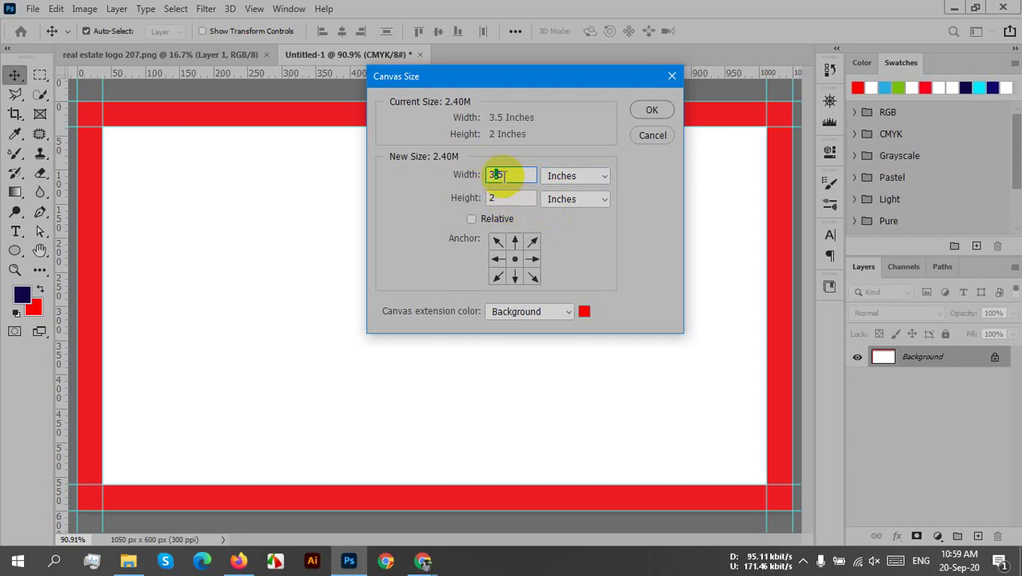
{"action": "type", "text": ".2"}
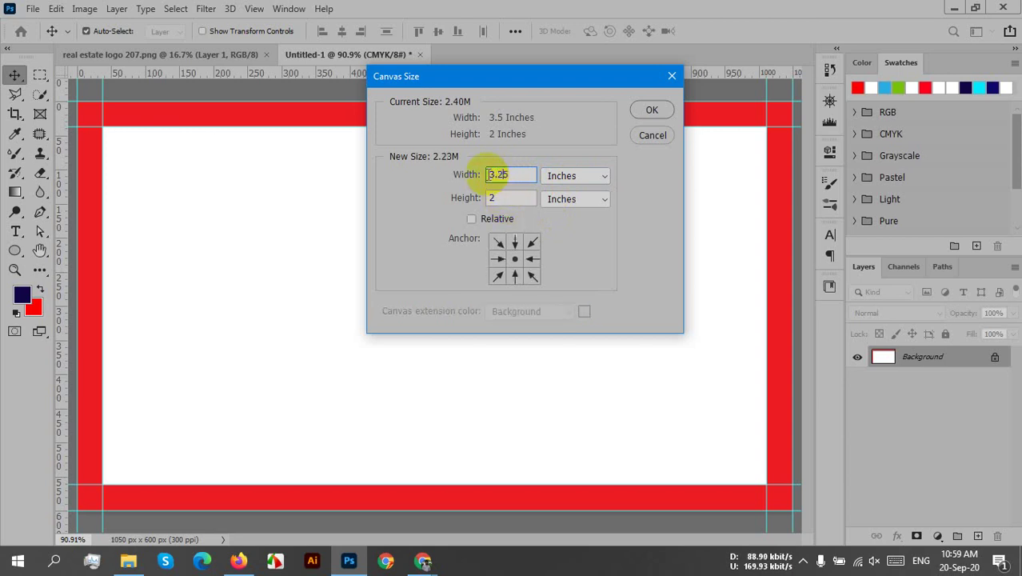
{"action": "left_click", "coordinate": [506, 199]}
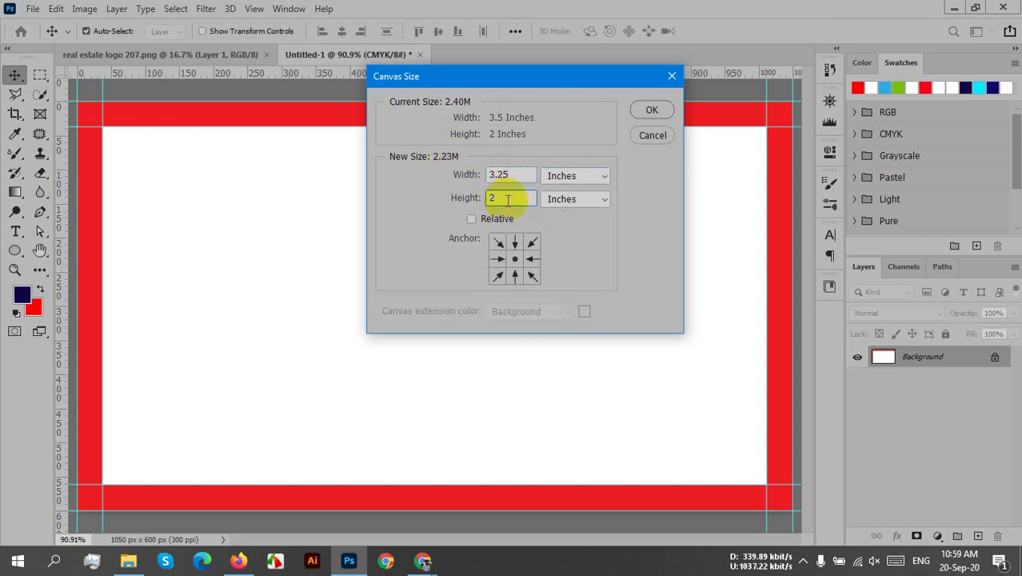
{"action": "type", "text": ".25"}
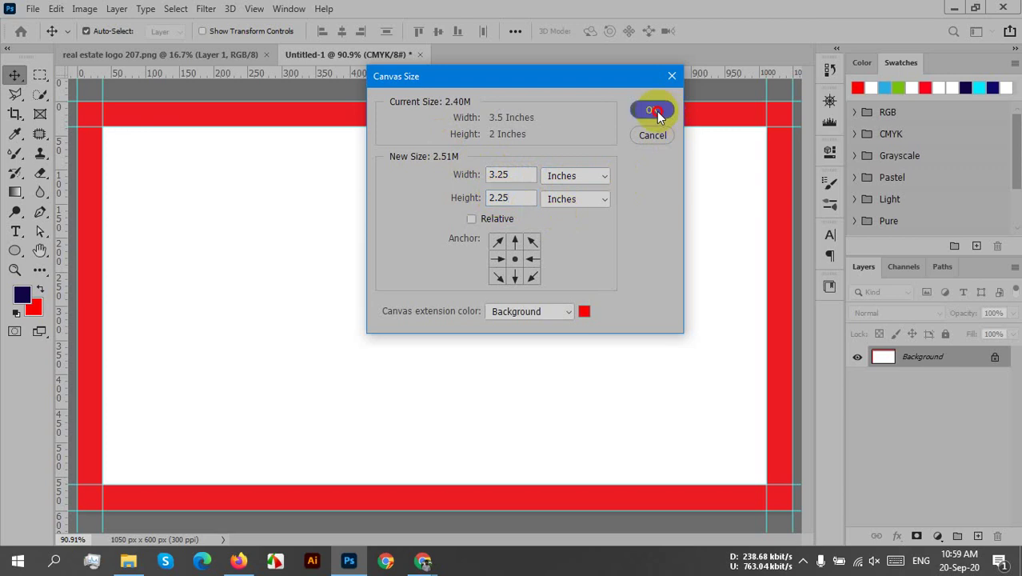
{"action": "left_click", "coordinate": [652, 109]}
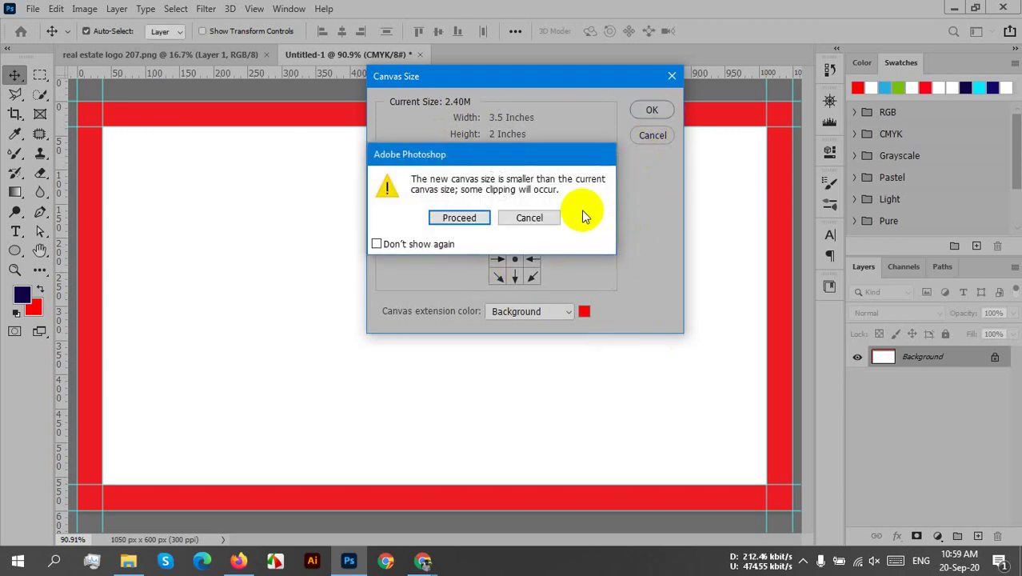
- Back out of the clipping warning, correct the width to 3.75 in, and apply
{"action": "left_click", "coordinate": [556, 217]}
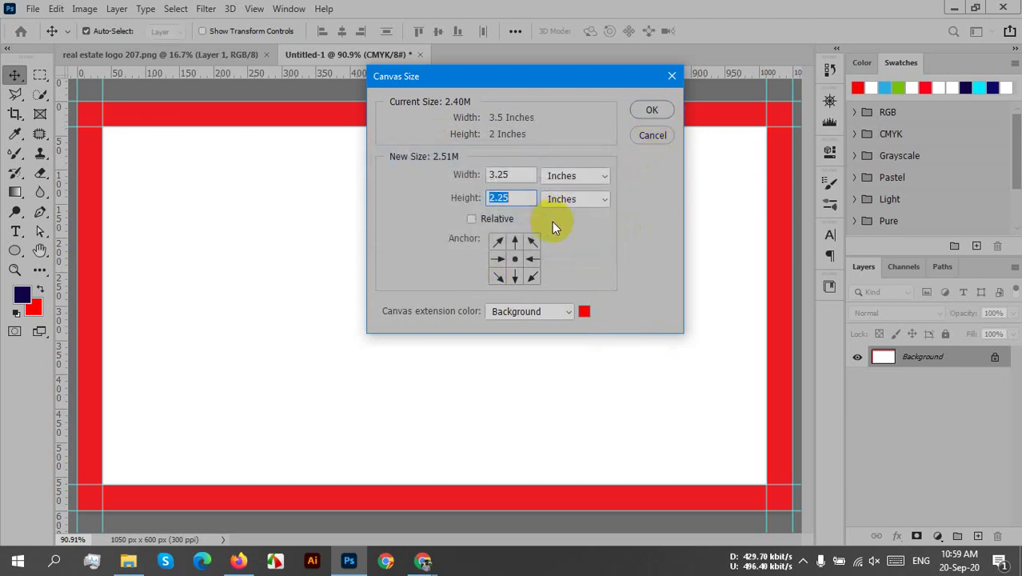
{"action": "left_click", "coordinate": [524, 178]}
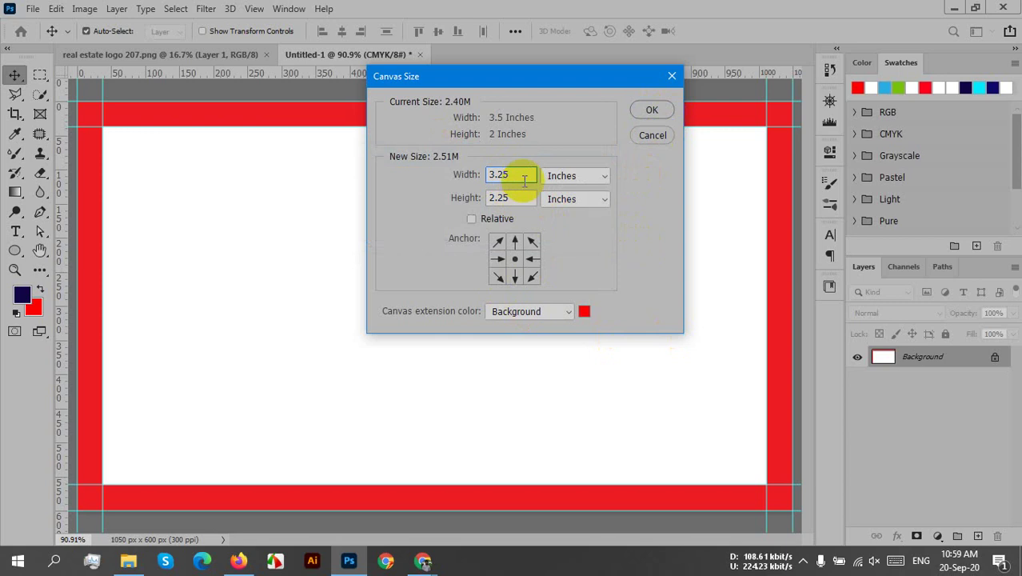
{"action": "left_click", "coordinate": [504, 177]}
{"action": "key", "text": "BackSpace"}
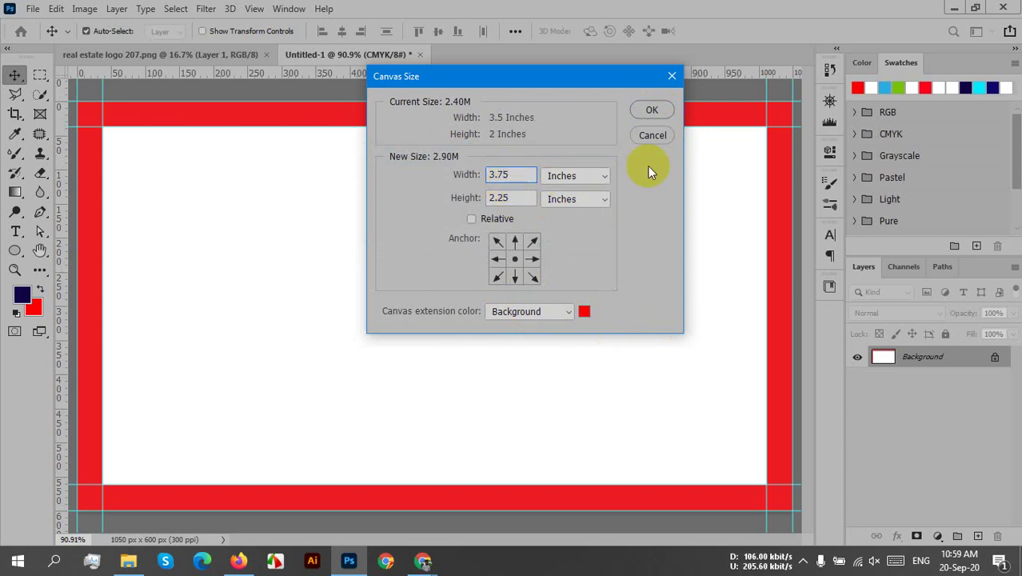
{"action": "left_click", "coordinate": [654, 110]}
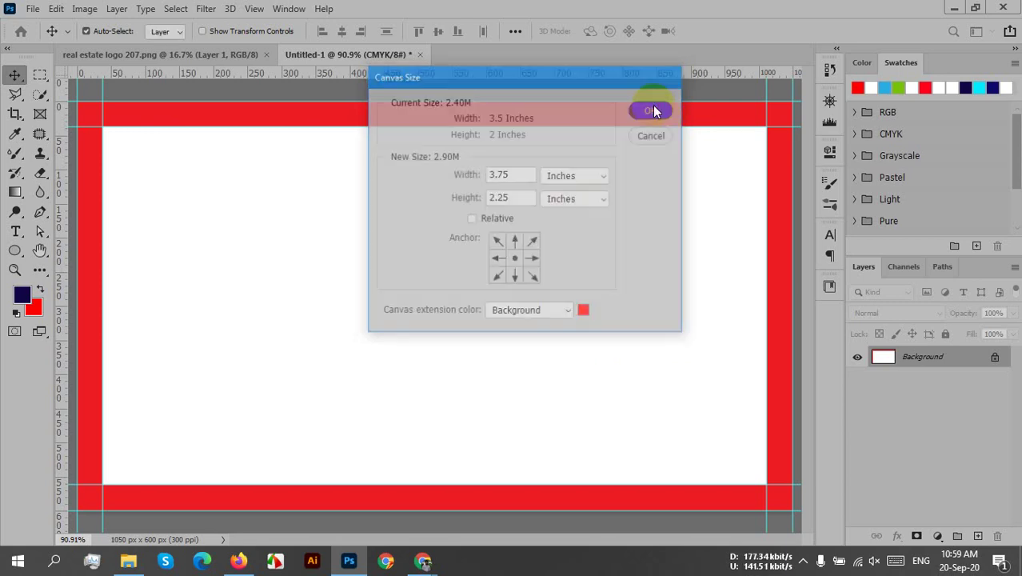
- Fill the whole canvas with White at Normal blend mode via Edit > Fill
{"action": "left_click", "coordinate": [56, 8]}
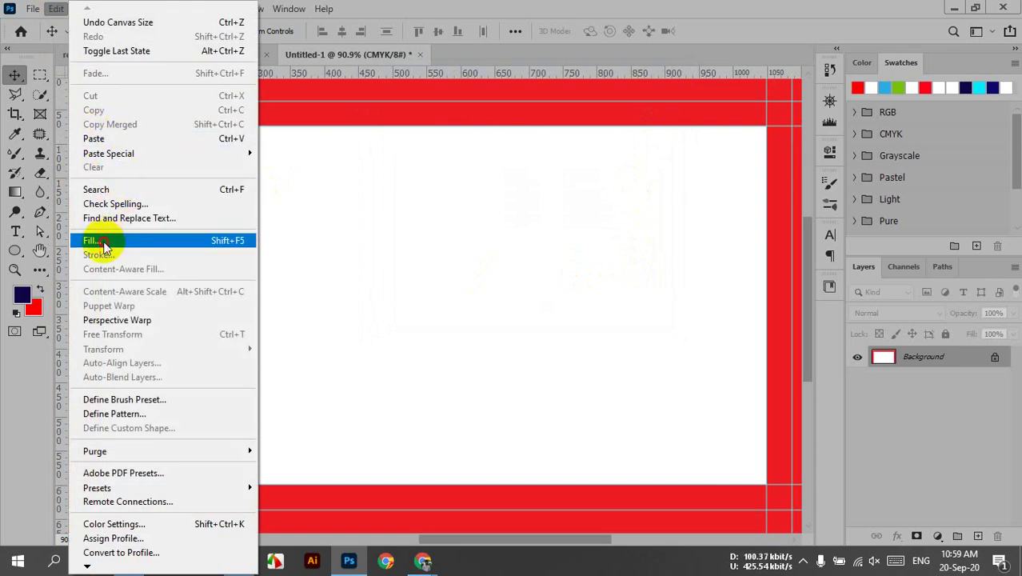
{"action": "left_click", "coordinate": [92, 240]}
{"action": "left_click", "coordinate": [520, 174]}
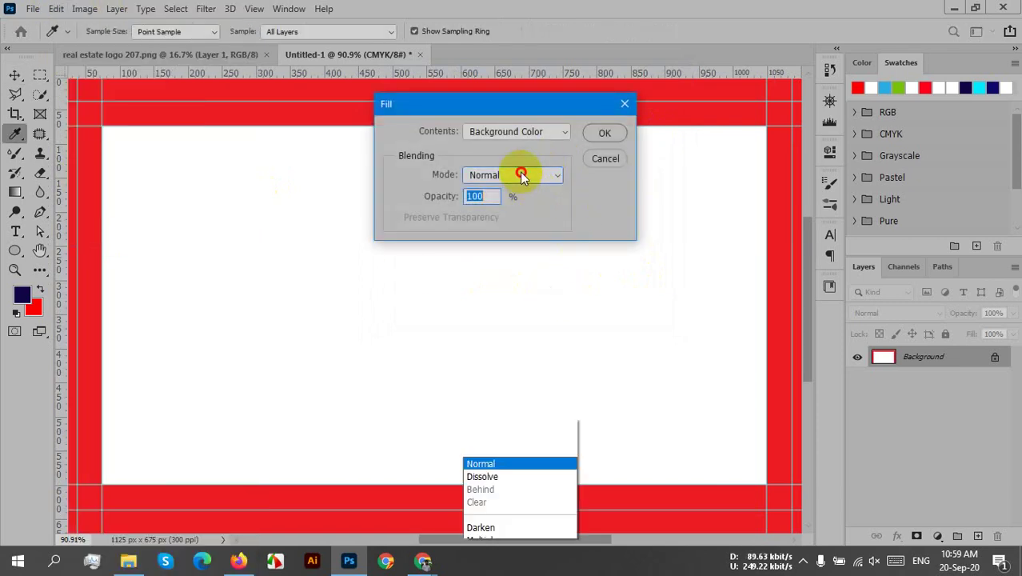
{"action": "left_click", "coordinate": [686, 280]}
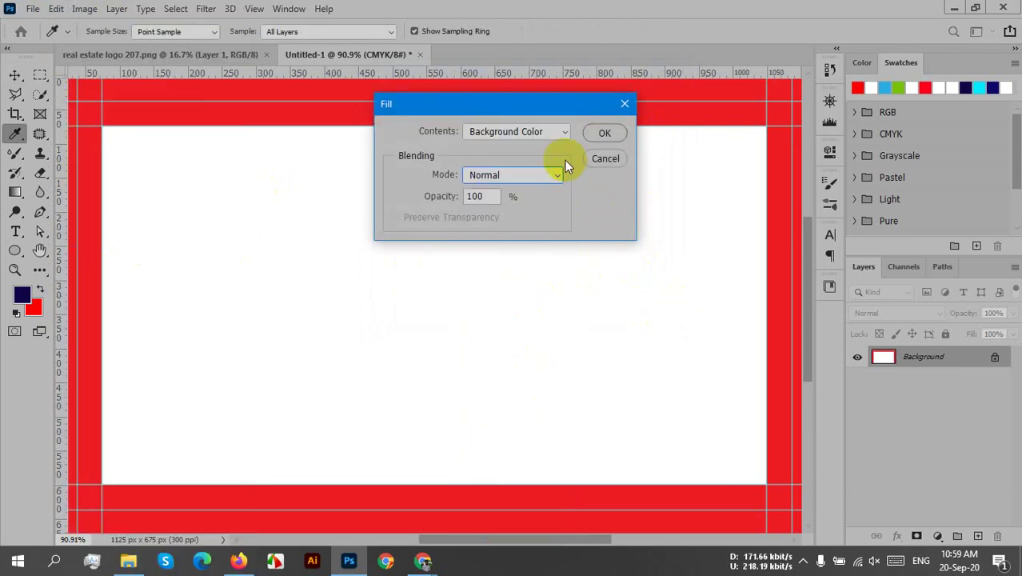
{"action": "left_click", "coordinate": [536, 129]}
{"action": "left_click", "coordinate": [502, 274]}
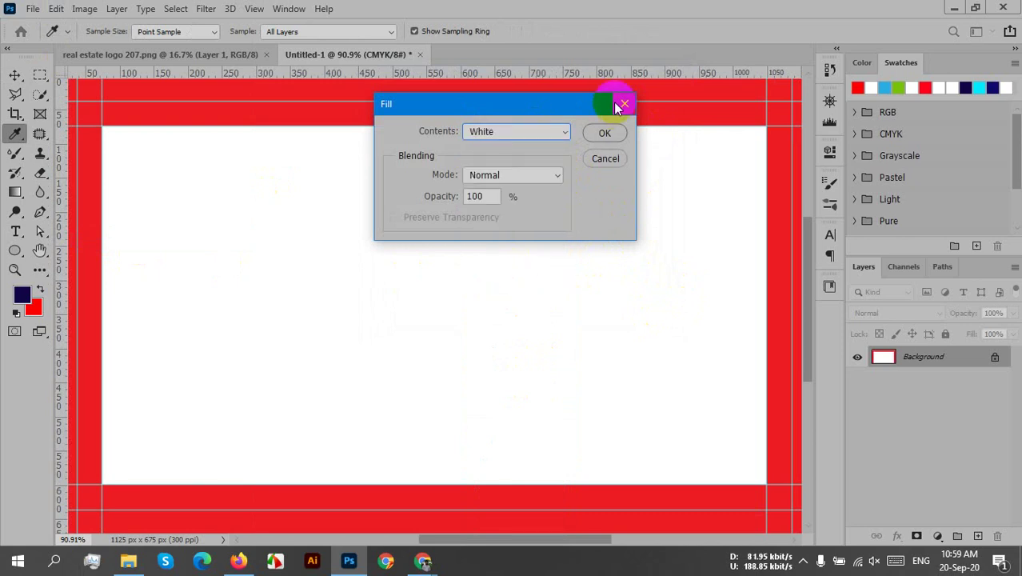
{"action": "left_click", "coordinate": [605, 133]}
{"action": "key", "text": "v"}
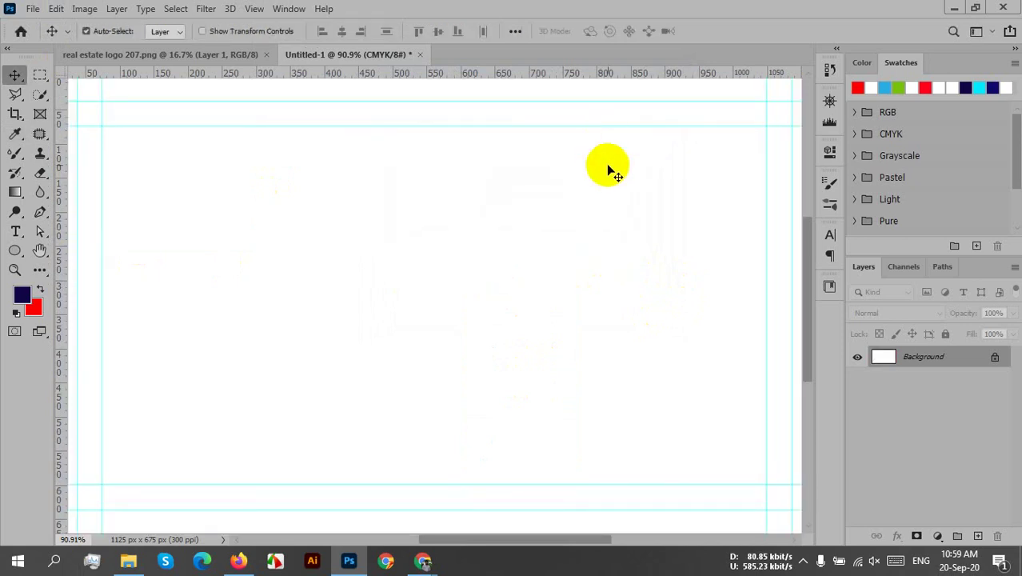
- Dismiss the locked Background-layer warning and select the Pen tool for filled shapes
{"action": "scroll", "coordinate": [376, 289], "scroll_direction": "down", "scroll_amount": 1}
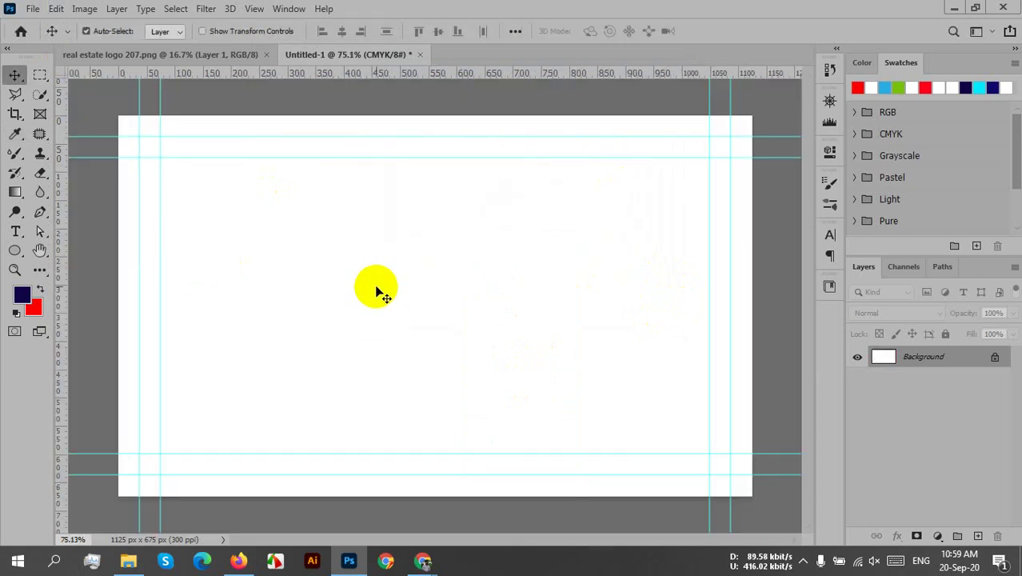
{"action": "left_click_drag", "start_coordinate": [378, 289], "coordinate": [473, 311]}
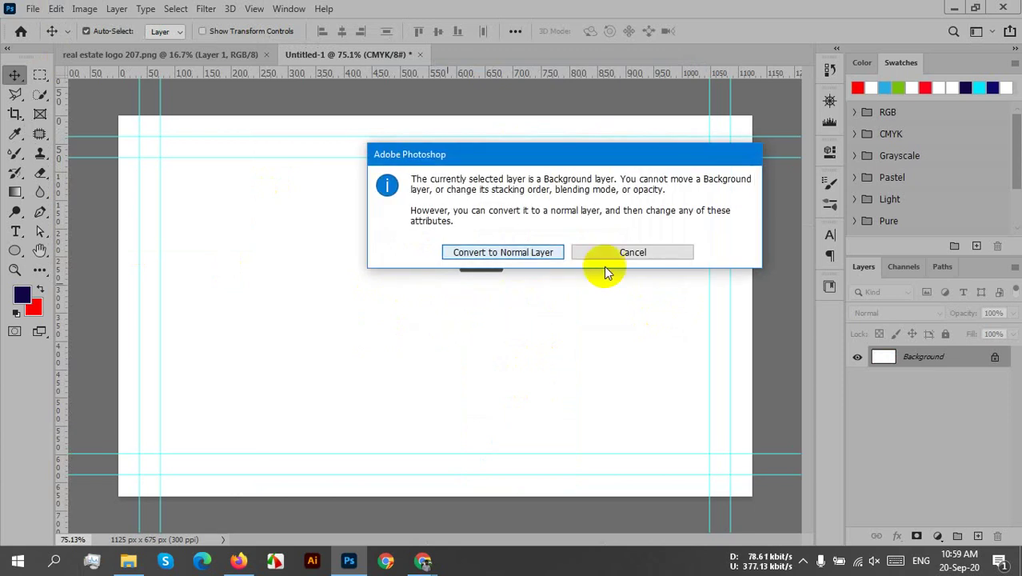
{"action": "left_click", "coordinate": [657, 252]}
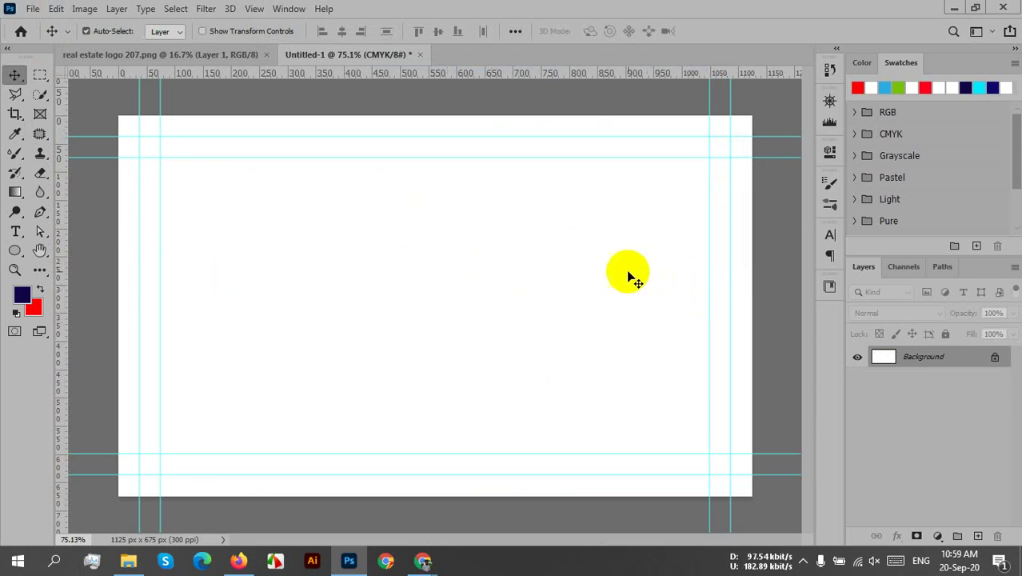
{"action": "left_click", "coordinate": [38, 213]}
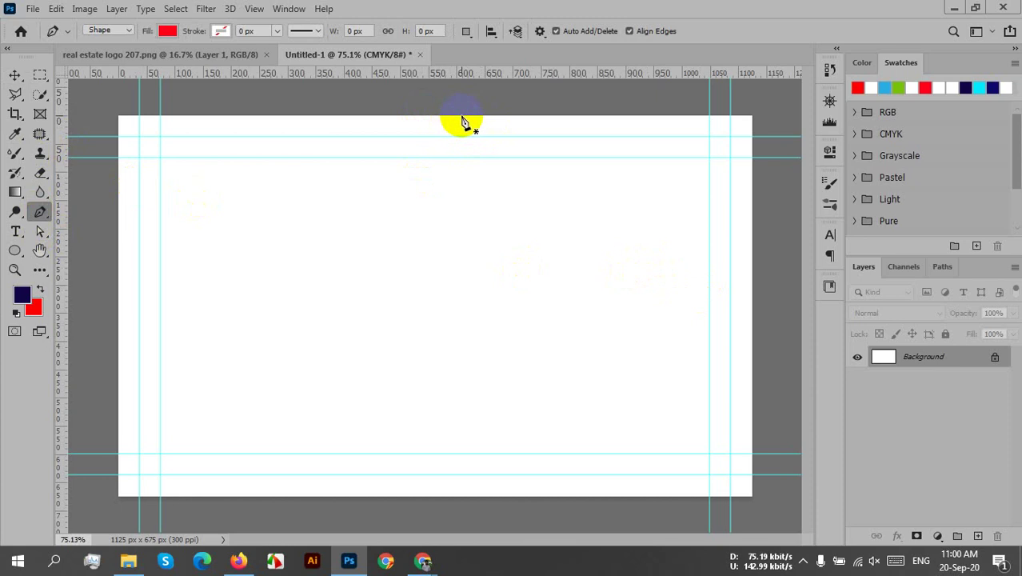
- Draw the shape's curved left edge from the card's top edge down to its bottom edge
{"action": "left_click", "coordinate": [462, 117]}
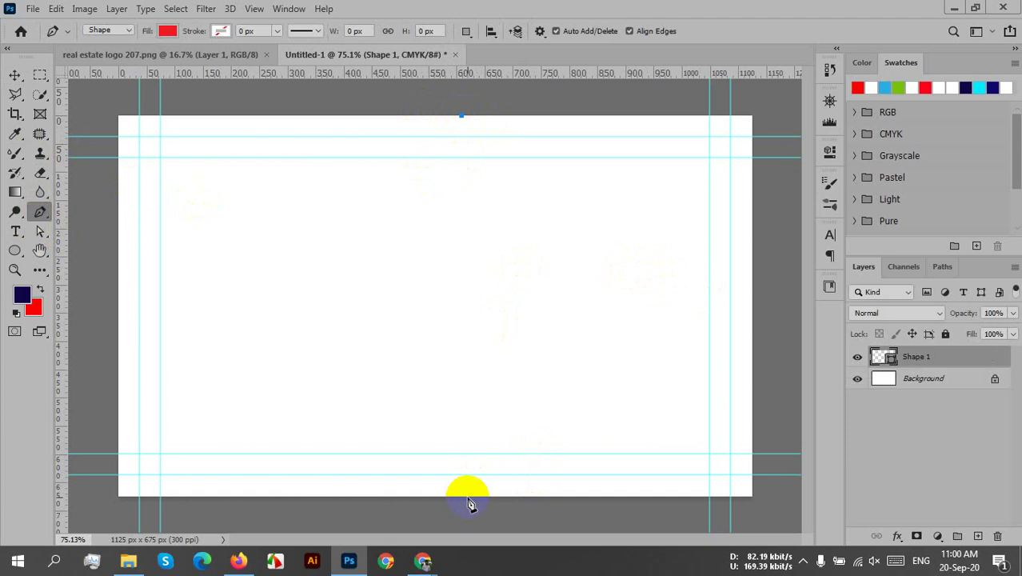
{"action": "left_click", "coordinate": [469, 501]}
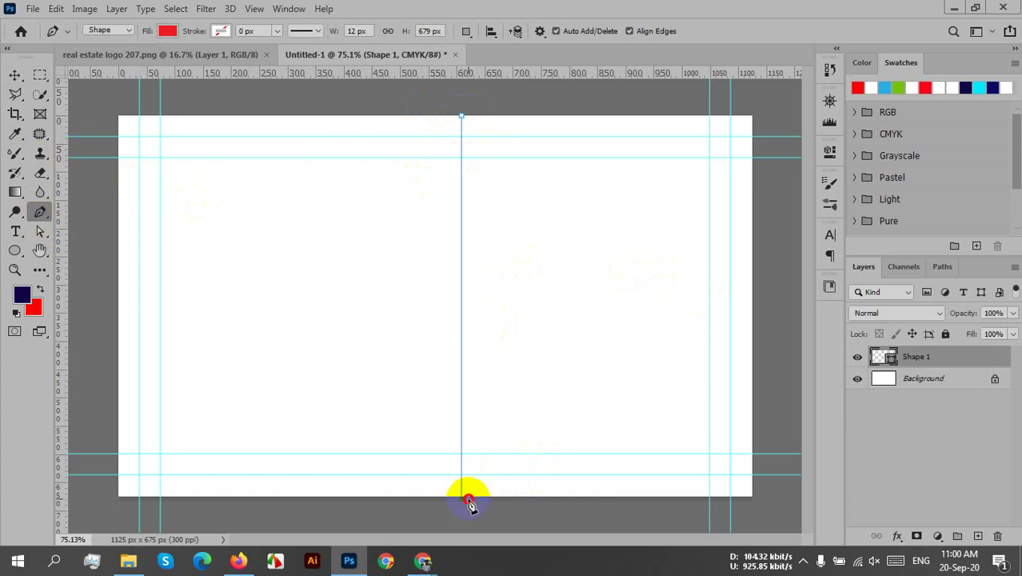
{"action": "left_click_drag", "start_coordinate": [469, 502], "coordinate": [282, 568]}
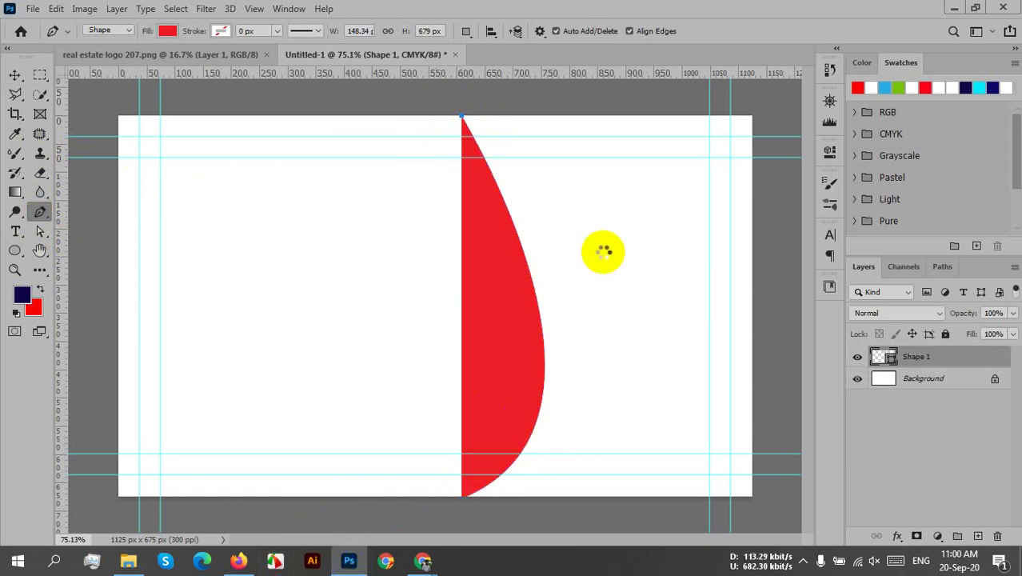
{"action": "scroll", "coordinate": [588, 259], "scroll_direction": "down", "scroll_amount": 1}
{"action": "scroll", "coordinate": [588, 259], "scroll_direction": "down", "scroll_amount": 2}
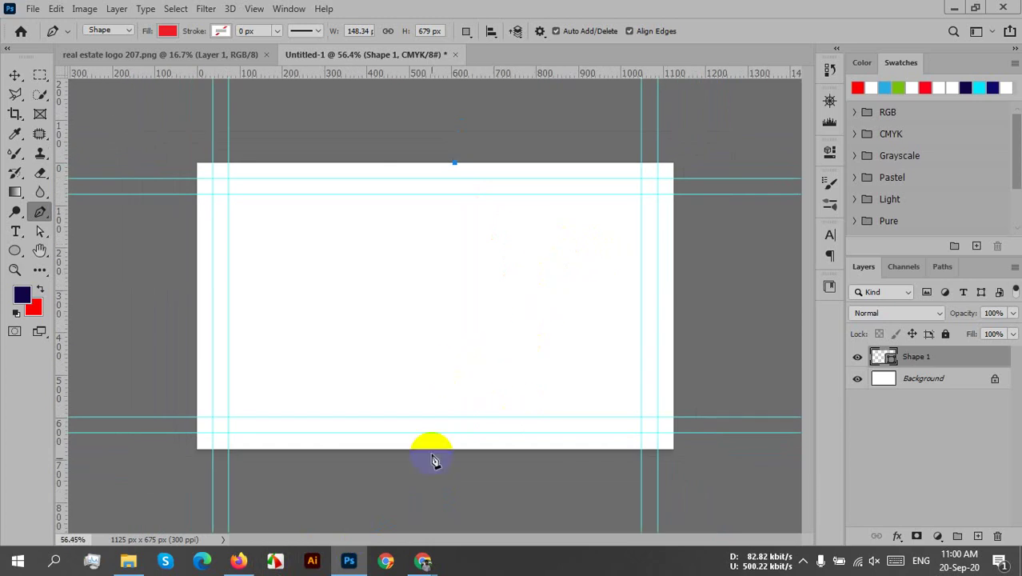
{"action": "left_click_drag", "start_coordinate": [450, 487], "coordinate": [321, 572]}
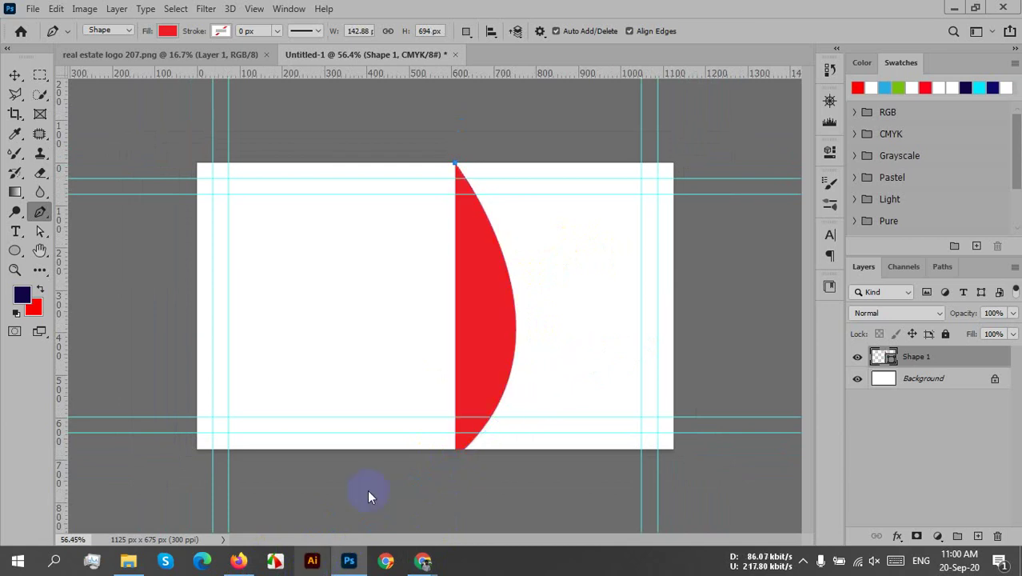
{"action": "left_click", "coordinate": [489, 296]}
{"action": "scroll", "coordinate": [489, 297], "scroll_direction": "down", "scroll_amount": 1}
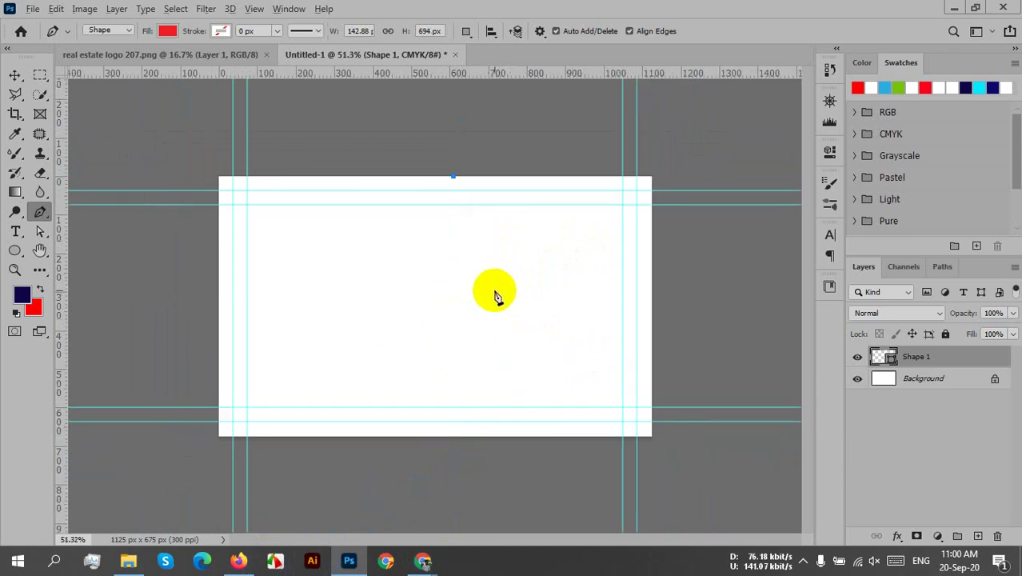
{"action": "left_click_drag", "start_coordinate": [446, 443], "coordinate": [330, 573]}
{"action": "left_click", "coordinate": [461, 435]}
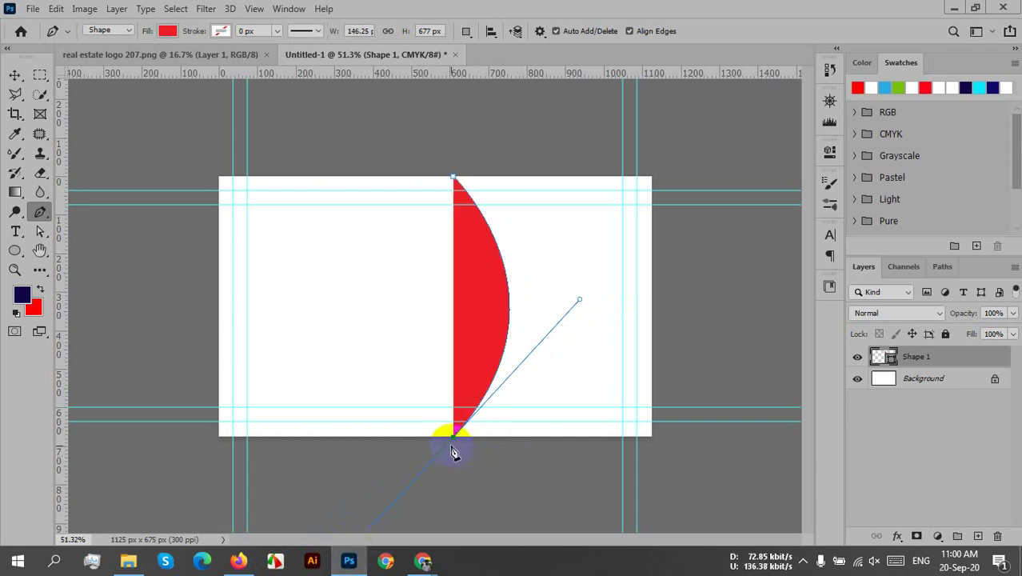
{"action": "left_click", "coordinate": [453, 441]}
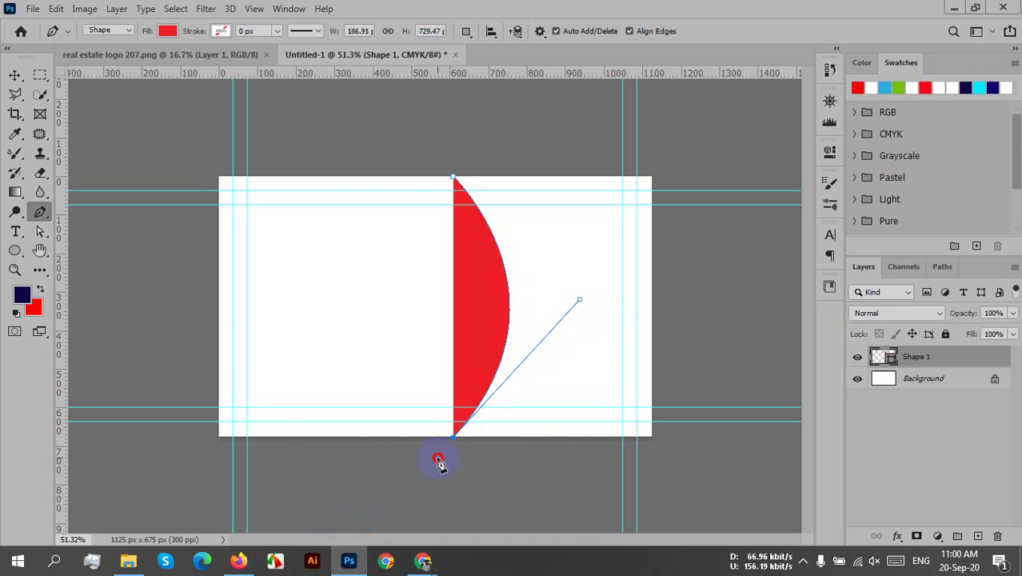
- Add points beyond the card's bottom right, right side and top right, closing the red shape
{"action": "left_click_drag", "start_coordinate": [437, 458], "coordinate": [658, 476]}
{"action": "left_click", "coordinate": [740, 409]}
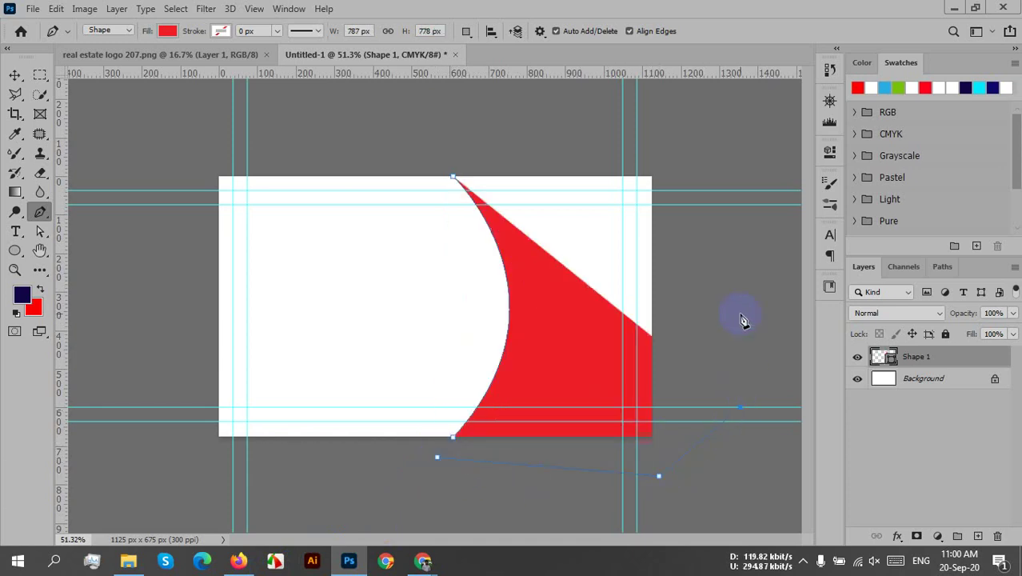
{"action": "left_click", "coordinate": [700, 157]}
{"action": "left_click_drag", "start_coordinate": [679, 123], "coordinate": [590, 128]}
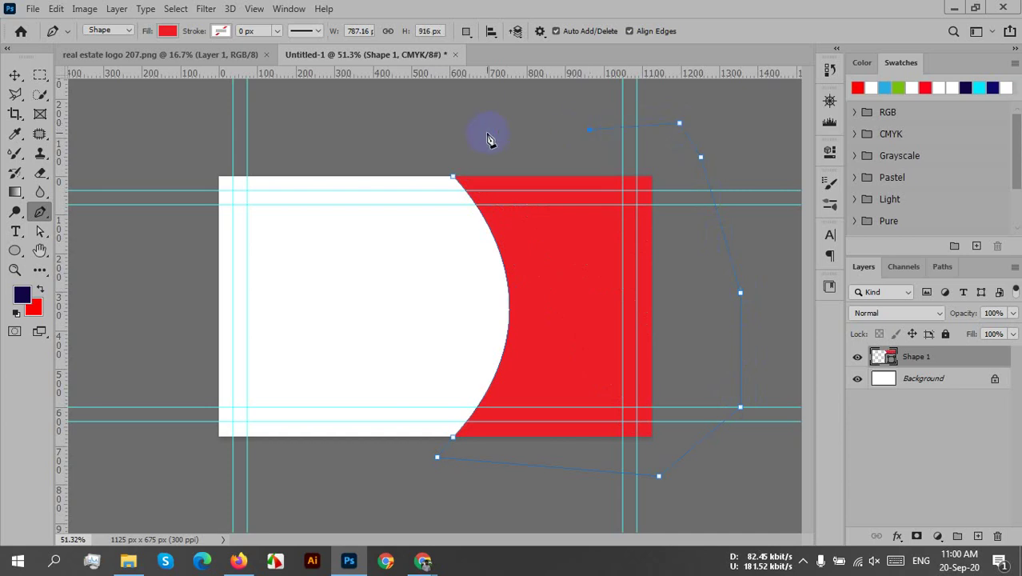
{"action": "left_click_drag", "start_coordinate": [453, 176], "coordinate": [425, 144]}
{"action": "left_click", "coordinate": [450, 178]}
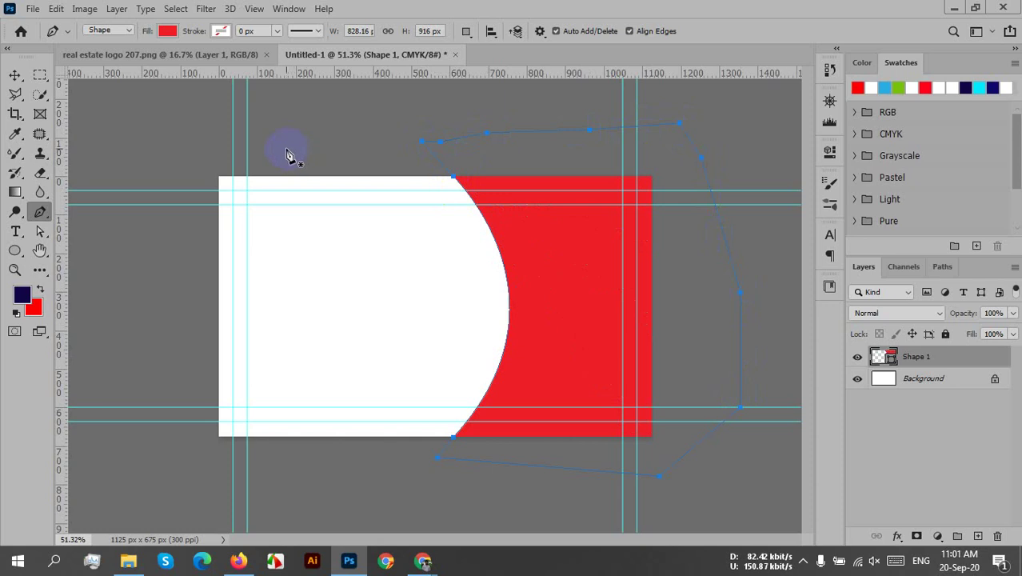
- Switch to the Move tool, hiding the path outline and deselecting the red shape
{"action": "key", "text": "v"}
{"action": "left_click", "coordinate": [400, 164]}
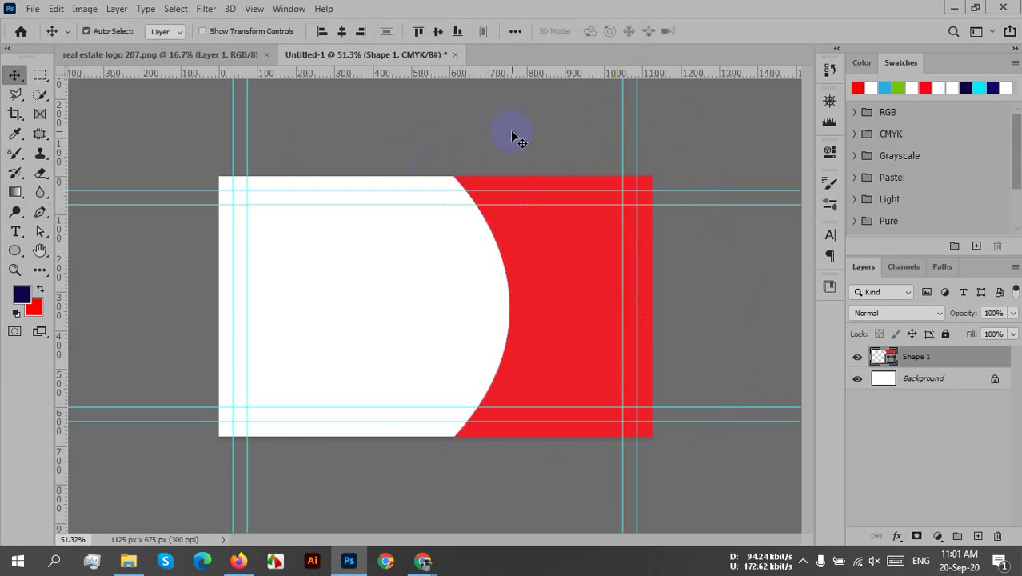
{"action": "left_click", "coordinate": [462, 128]}
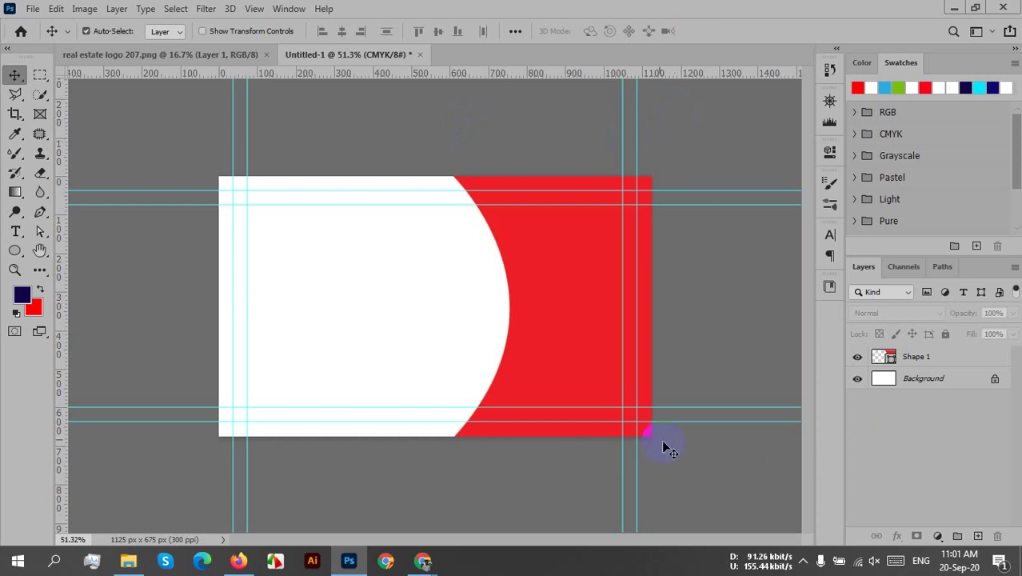
- Drag the real estate logo from its own document into the Untitled-1 card
{"action": "left_click", "coordinate": [40, 212]}
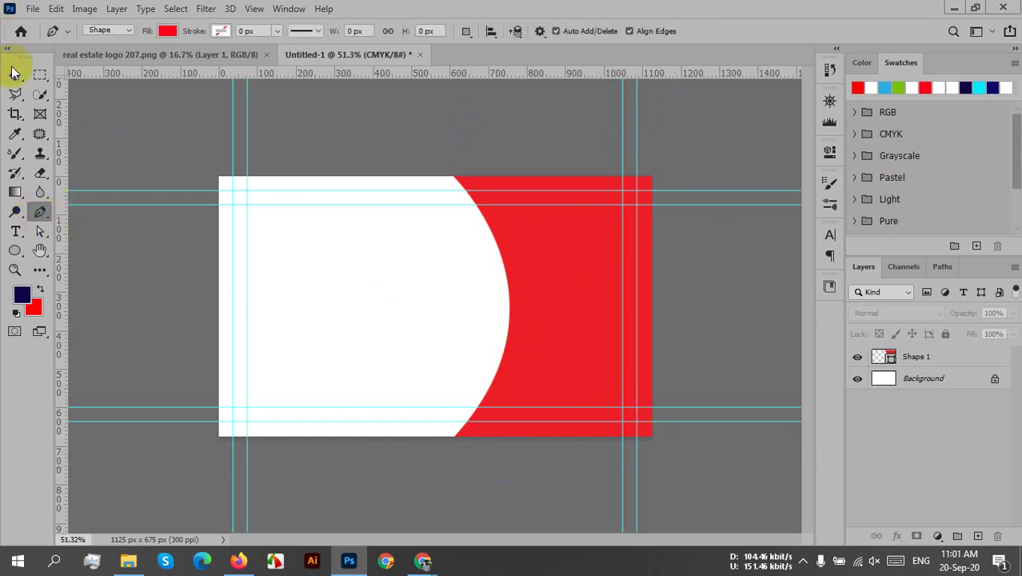
{"action": "left_click", "coordinate": [15, 75]}
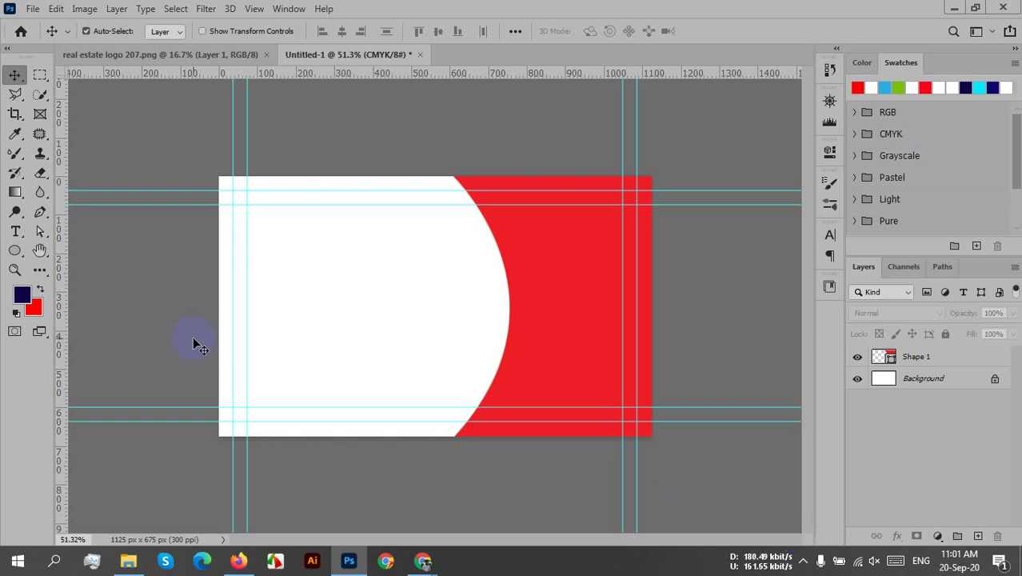
{"action": "left_click", "coordinate": [218, 56]}
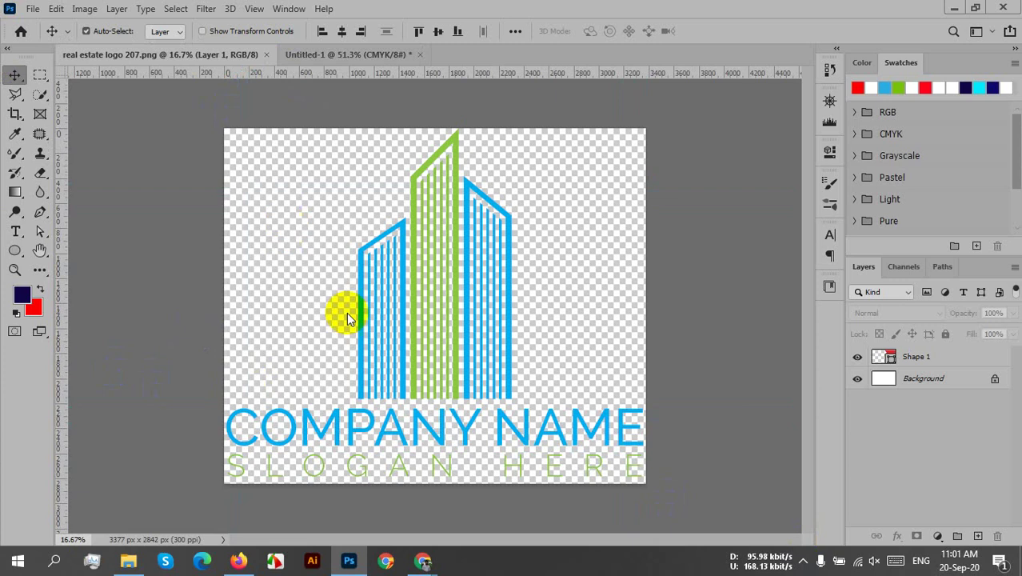
{"action": "left_click_drag", "start_coordinate": [348, 316], "coordinate": [374, 264]}
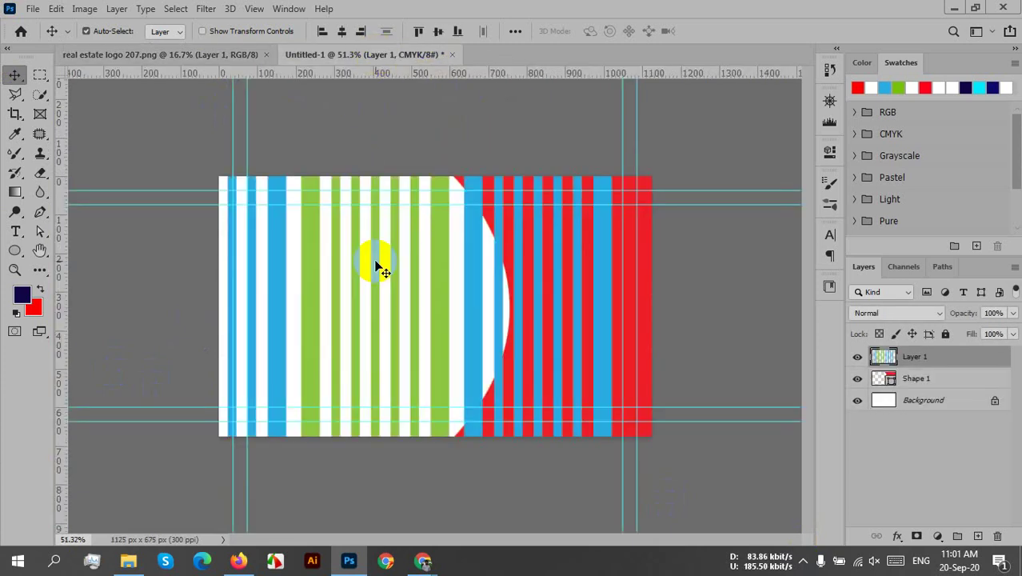
- Scale the logo down to 8.12% on the card's white left side and commit
{"action": "scroll", "coordinate": [378, 268], "scroll_direction": "down", "scroll_amount": 5}
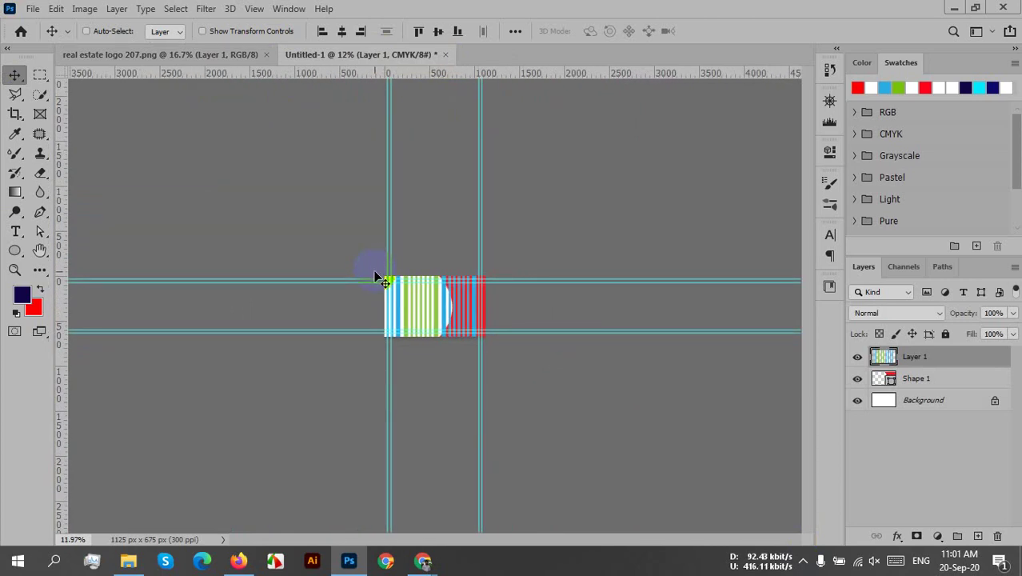
{"action": "key", "text": "ctrl+t"}
{"action": "left_click_drag", "start_coordinate": [570, 171], "coordinate": [407, 305]}
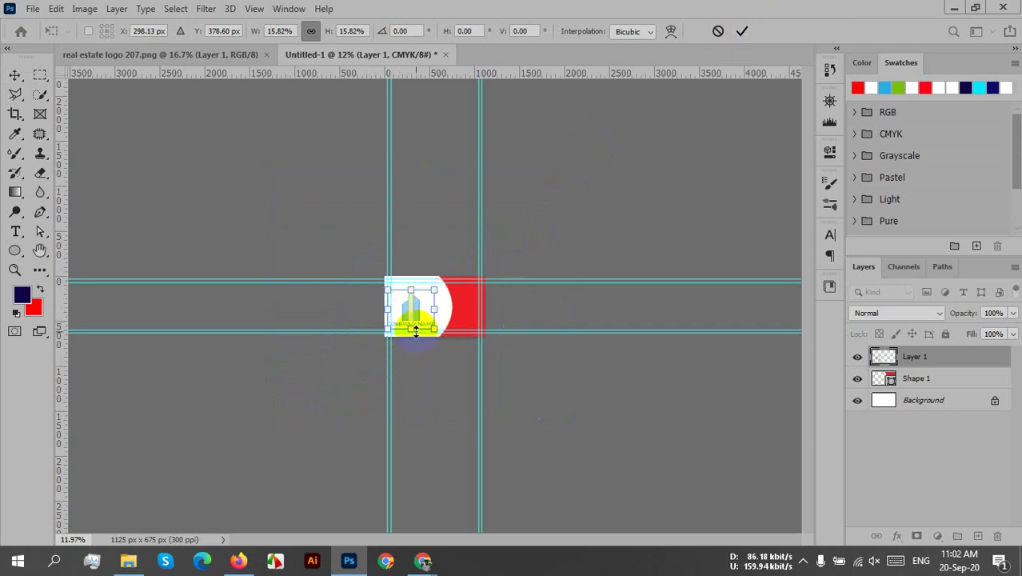
{"action": "scroll", "coordinate": [415, 330], "scroll_direction": "up", "scroll_amount": 5}
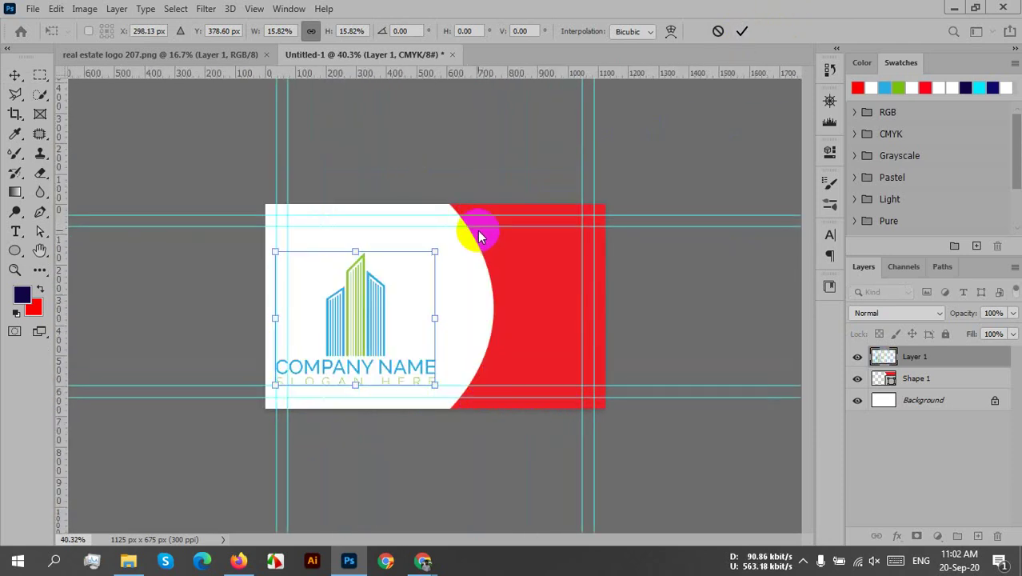
{"action": "left_click_drag", "start_coordinate": [434, 252], "coordinate": [369, 327]}
{"action": "left_click_drag", "start_coordinate": [320, 354], "coordinate": [376, 300]}
{"action": "scroll", "coordinate": [376, 304], "scroll_direction": "up", "scroll_amount": 2}
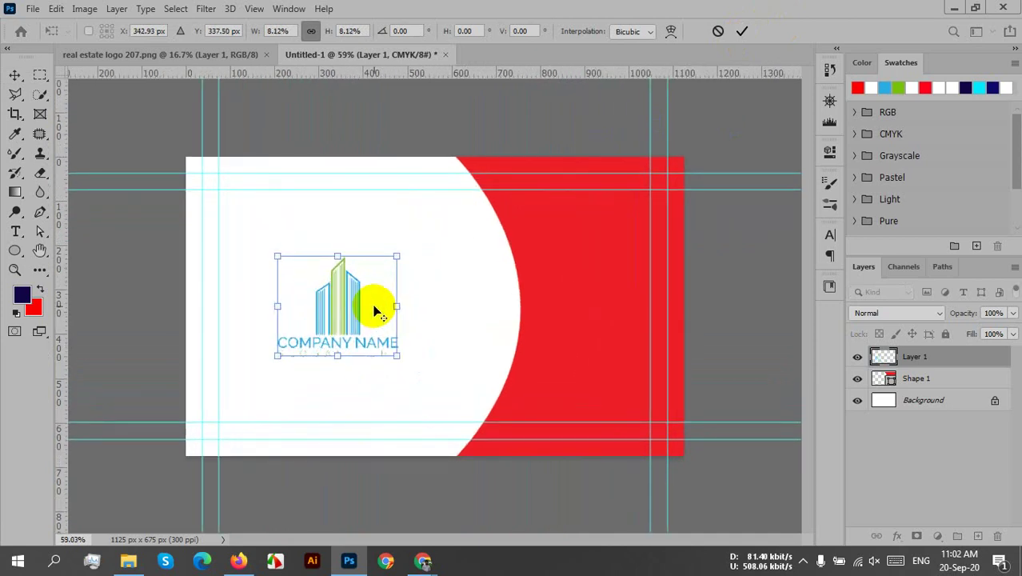
{"action": "left_click", "coordinate": [742, 31]}
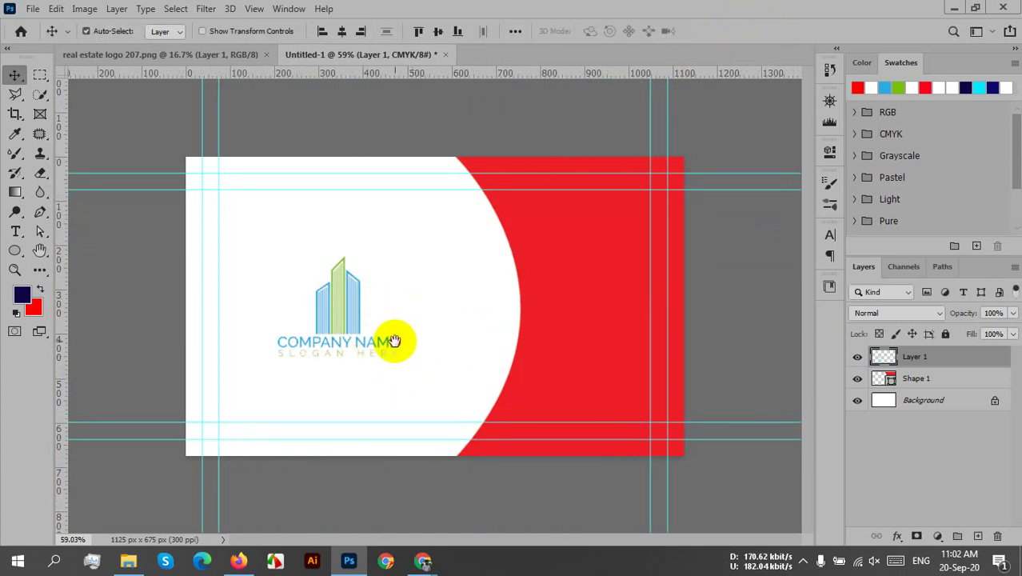
- Nudge the red curved panel slightly left
{"action": "left_click_drag", "start_coordinate": [575, 253], "coordinate": [609, 272]}
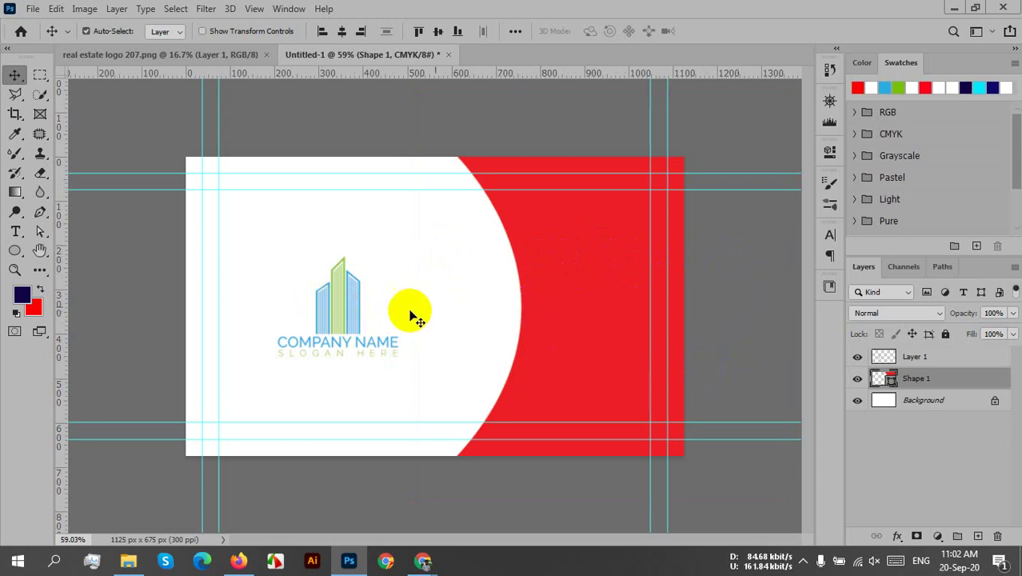
{"action": "left_click_drag", "start_coordinate": [620, 226], "coordinate": [620, 227]}
{"action": "left_click", "coordinate": [575, 292]}
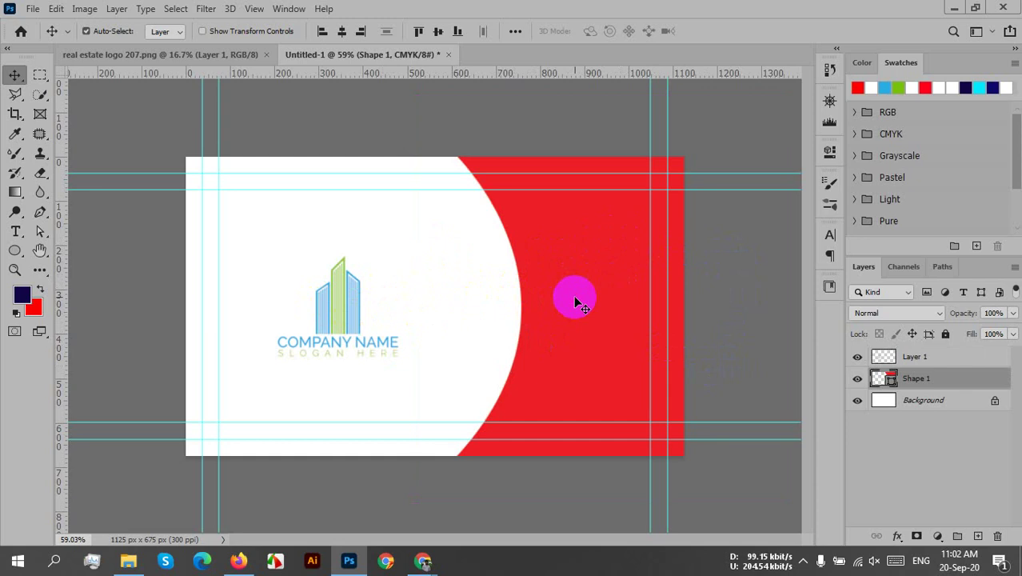
- Try the logo's green as the red panel's fill, then cancel and keep it red
{"action": "double_click", "coordinate": [883, 377]}
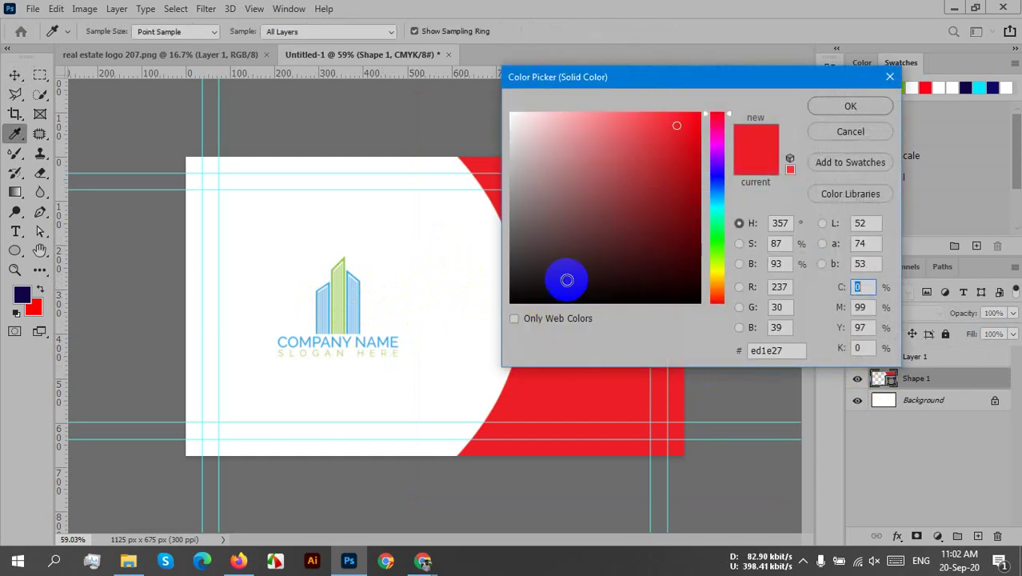
{"action": "left_click", "coordinate": [340, 288]}
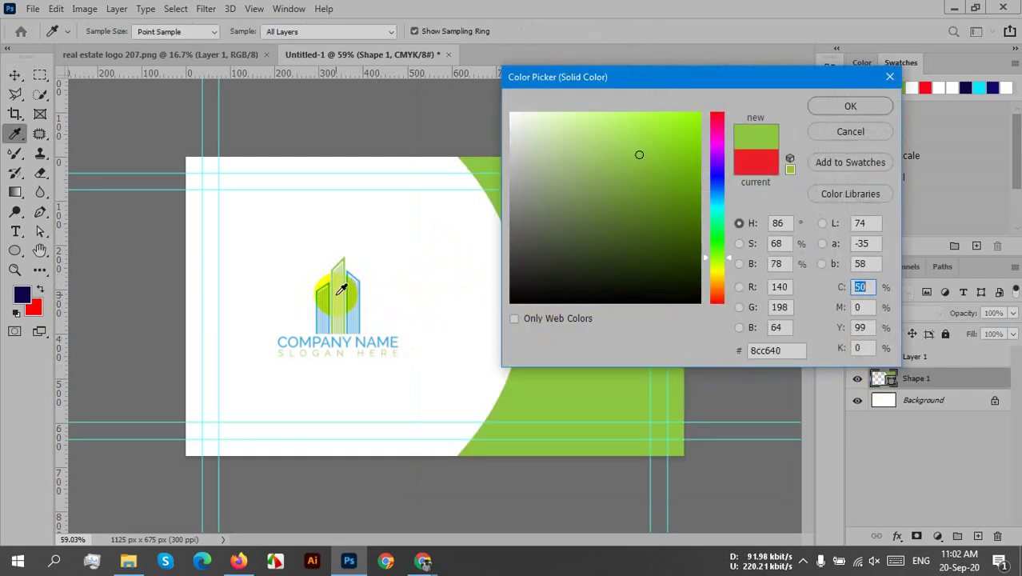
{"action": "mouse_move", "coordinate": [646, 81]}
{"action": "left_mouse_down"}
{"action": "mouse_move", "coordinate": [698, 95]}
{"action": "mouse_move", "coordinate": [695, 178]}
{"action": "left_mouse_up"}
{"action": "left_click_drag", "start_coordinate": [687, 244], "coordinate": [711, 235]}
{"action": "left_click_drag", "start_coordinate": [752, 171], "coordinate": [605, 85]}
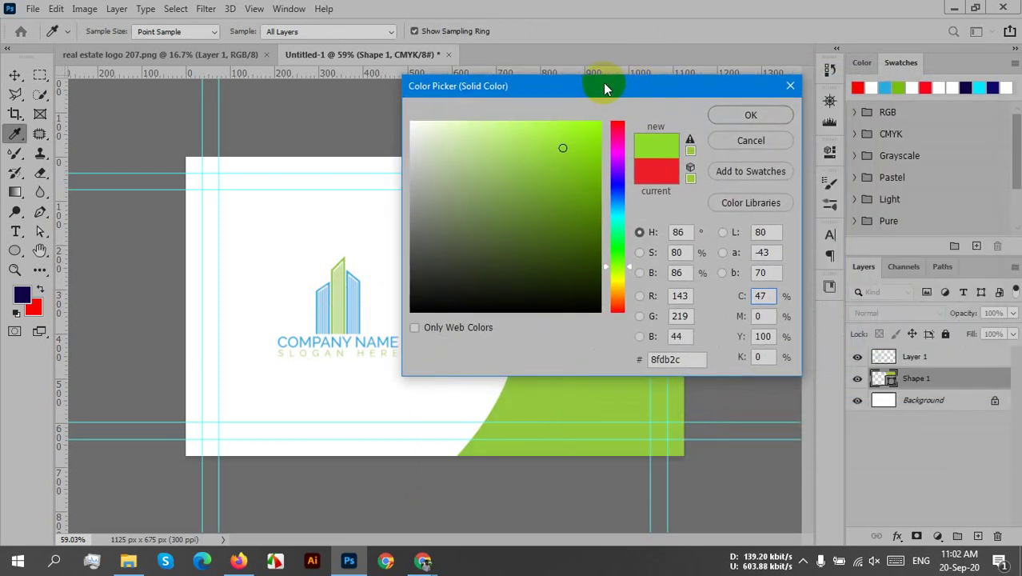
{"action": "left_click", "coordinate": [764, 135]}
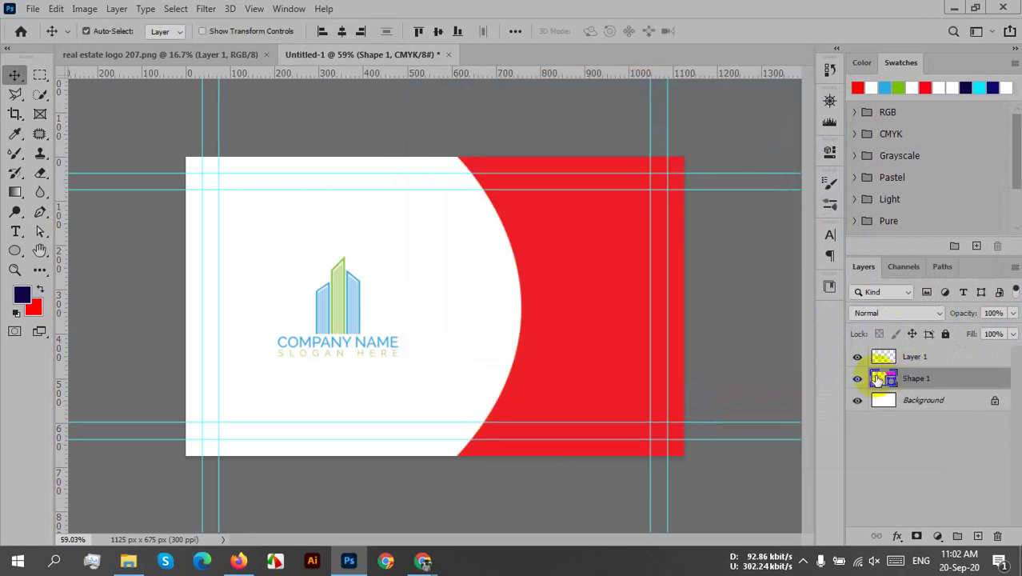
- Reopen the panel's fill colour and sample several logo colours, including green and white
{"action": "double_click", "coordinate": [878, 380]}
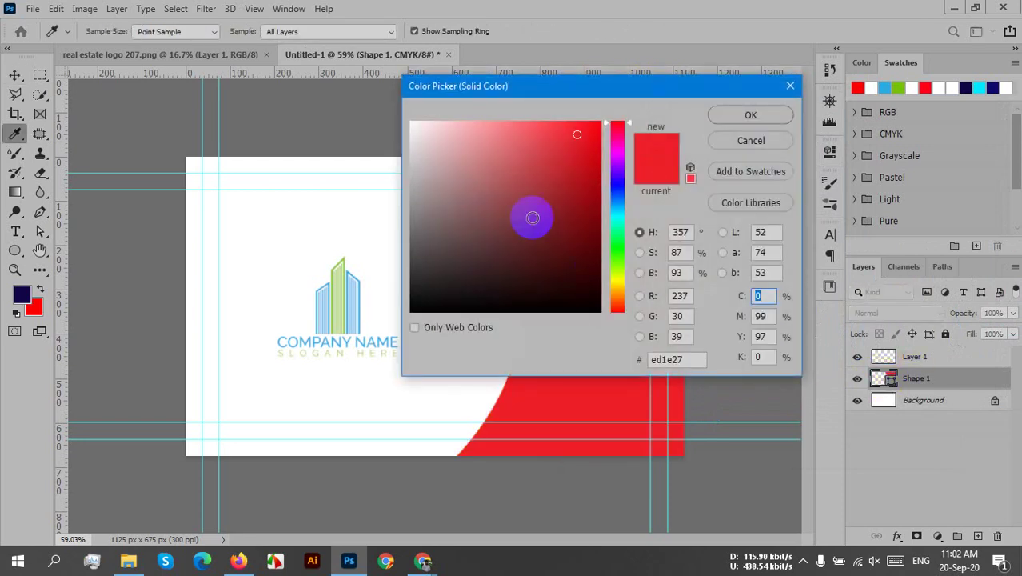
{"action": "left_click", "coordinate": [627, 268]}
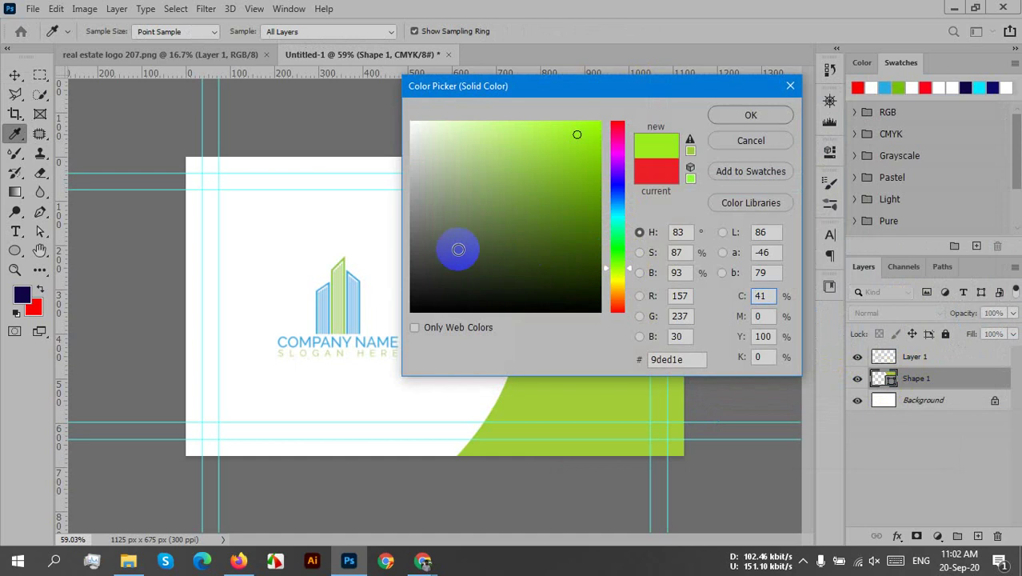
{"action": "left_click", "coordinate": [345, 307]}
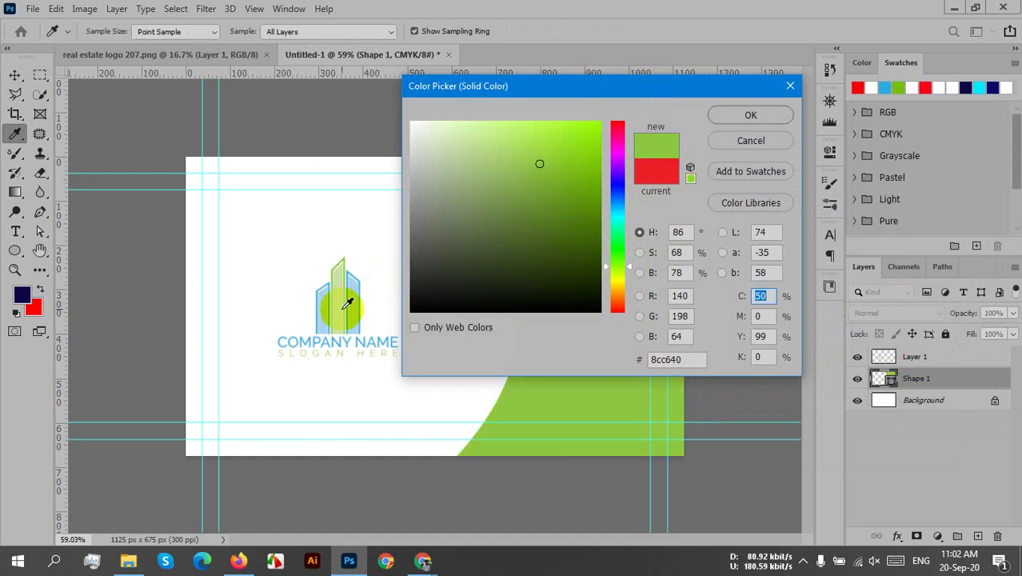
{"action": "left_click", "coordinate": [349, 281]}
{"action": "left_click", "coordinate": [349, 272]}
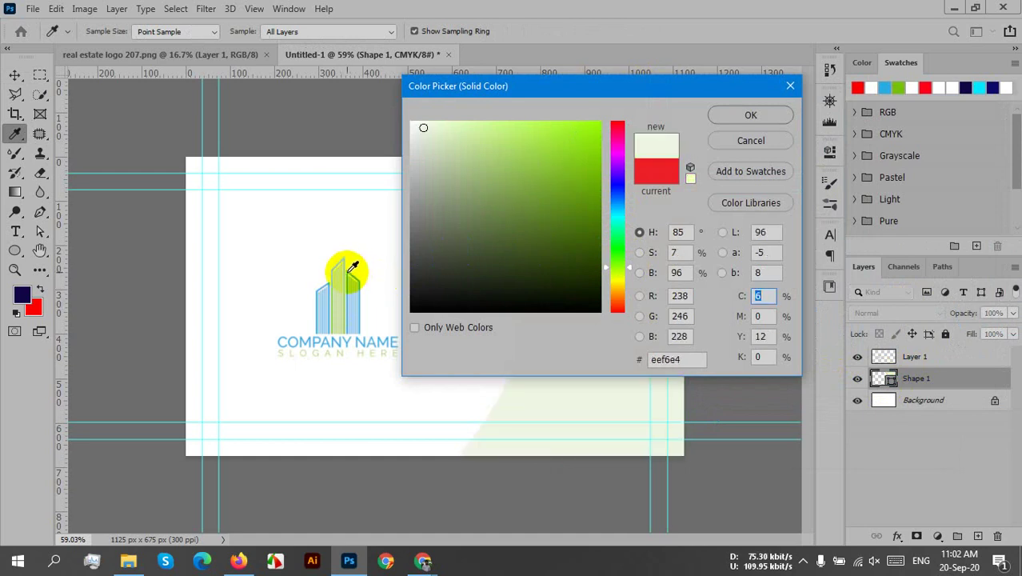
{"action": "mouse_move", "coordinate": [351, 272]}
{"action": "left_mouse_down"}
{"action": "mouse_move", "coordinate": [336, 284]}
{"action": "mouse_move", "coordinate": [350, 286]}
{"action": "mouse_move", "coordinate": [343, 290]}
{"action": "left_mouse_up"}
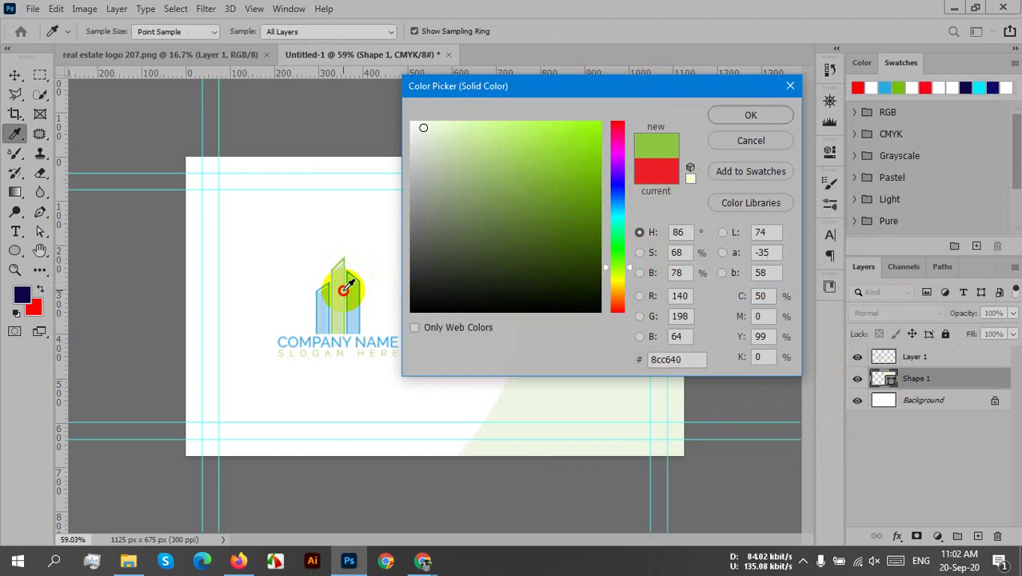
{"action": "left_click", "coordinate": [562, 145]}
{"action": "left_click_drag", "start_coordinate": [562, 144], "coordinate": [576, 143]}
{"action": "left_click_drag", "start_coordinate": [648, 88], "coordinate": [714, 99]}
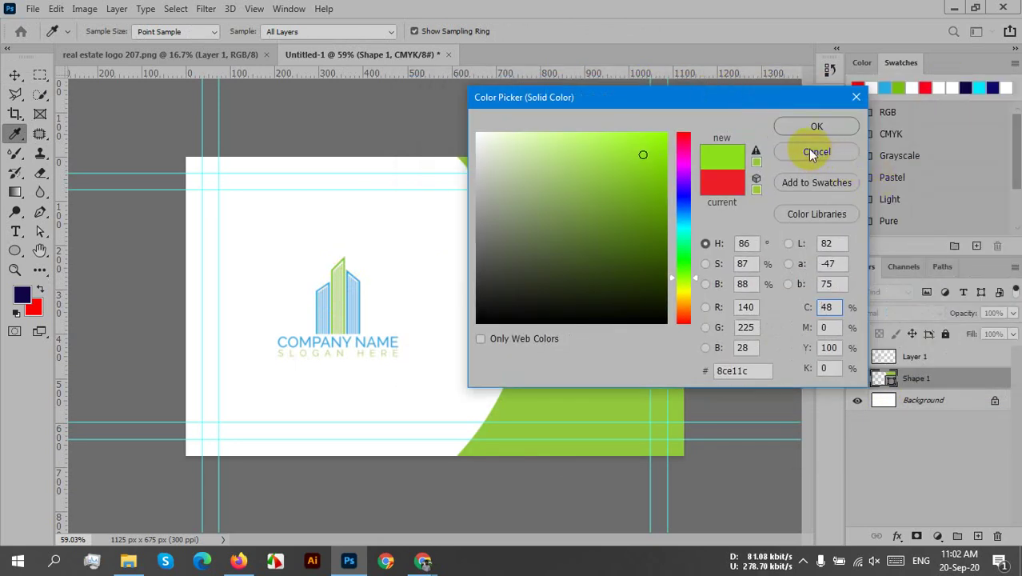
{"action": "left_click", "coordinate": [343, 342]}
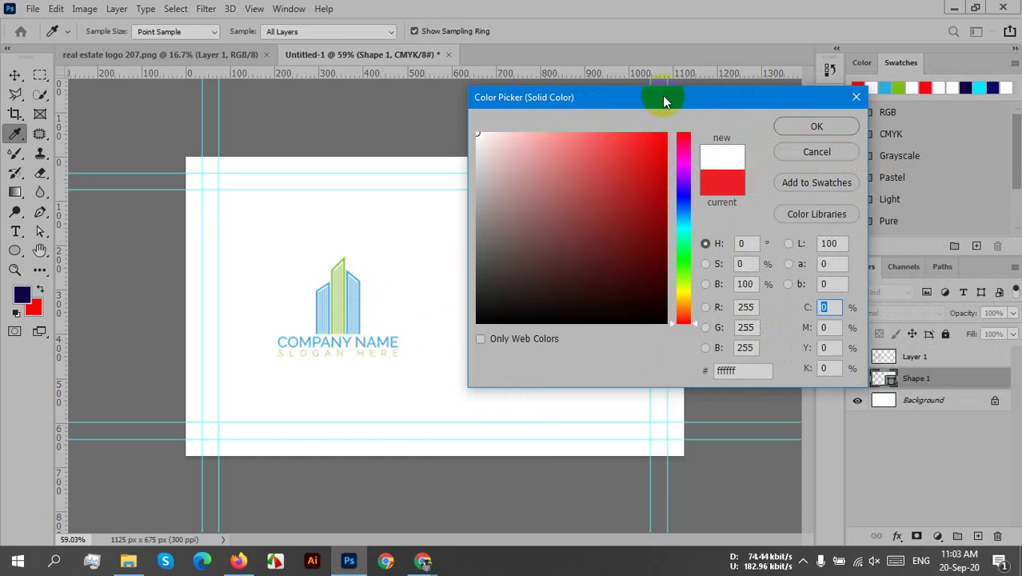
{"action": "left_click_drag", "start_coordinate": [662, 96], "coordinate": [744, 102]}
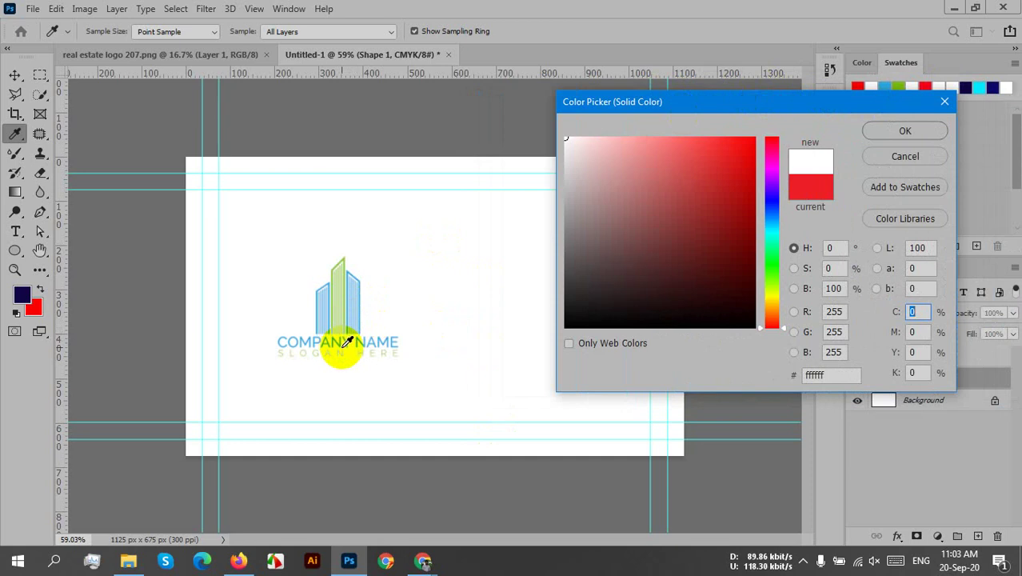
- Sample the logo's blue, adjust it to 128bcf, and apply it to the panel
{"action": "left_click", "coordinate": [339, 345]}
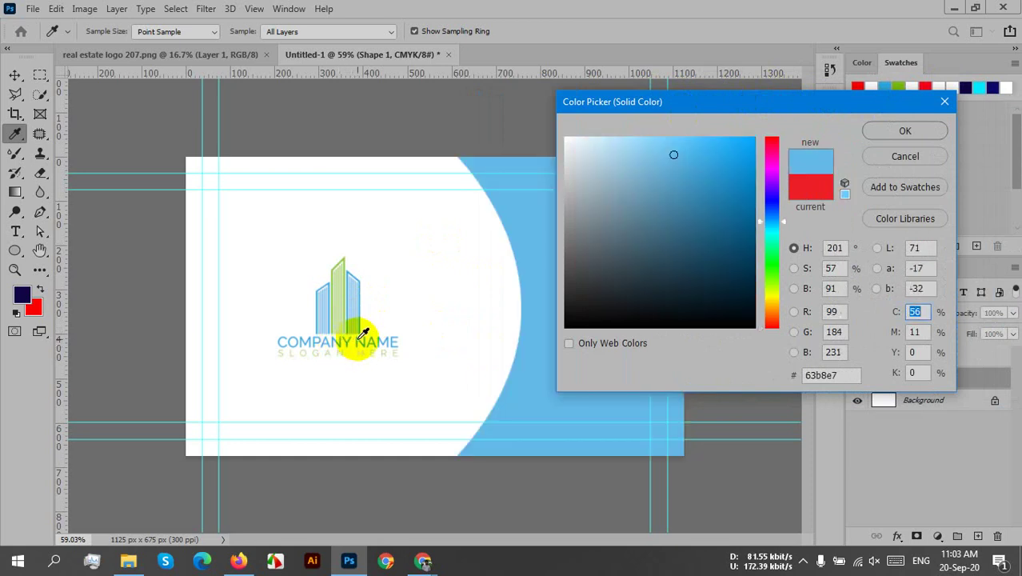
{"action": "mouse_move", "coordinate": [701, 154]}
{"action": "left_mouse_down"}
{"action": "mouse_move", "coordinate": [730, 154]}
{"action": "mouse_move", "coordinate": [691, 145]}
{"action": "mouse_move", "coordinate": [707, 154]}
{"action": "mouse_move", "coordinate": [710, 141]}
{"action": "left_mouse_up"}
{"action": "left_click", "coordinate": [843, 165]}
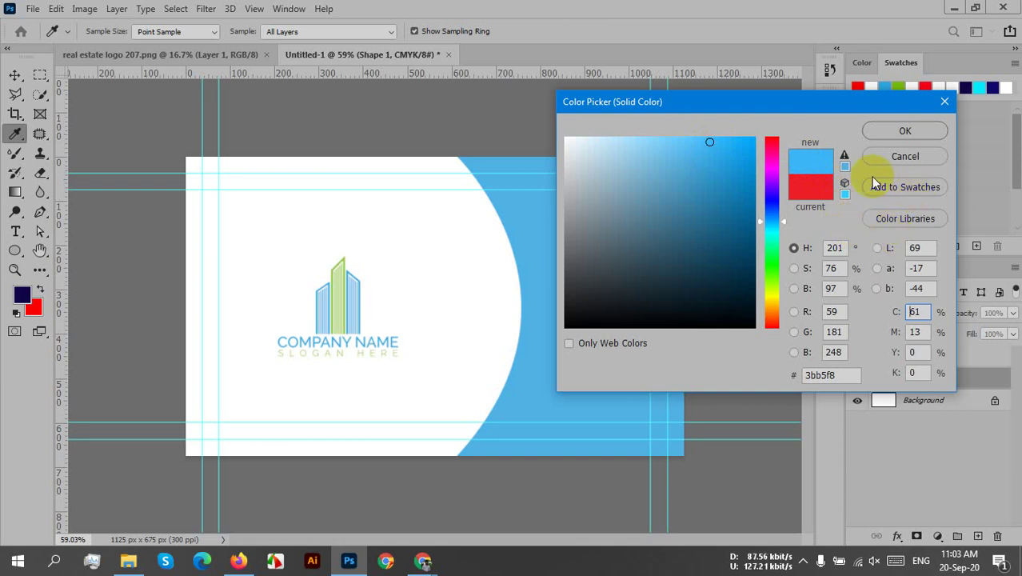
{"action": "left_click_drag", "start_coordinate": [734, 152], "coordinate": [740, 174]}
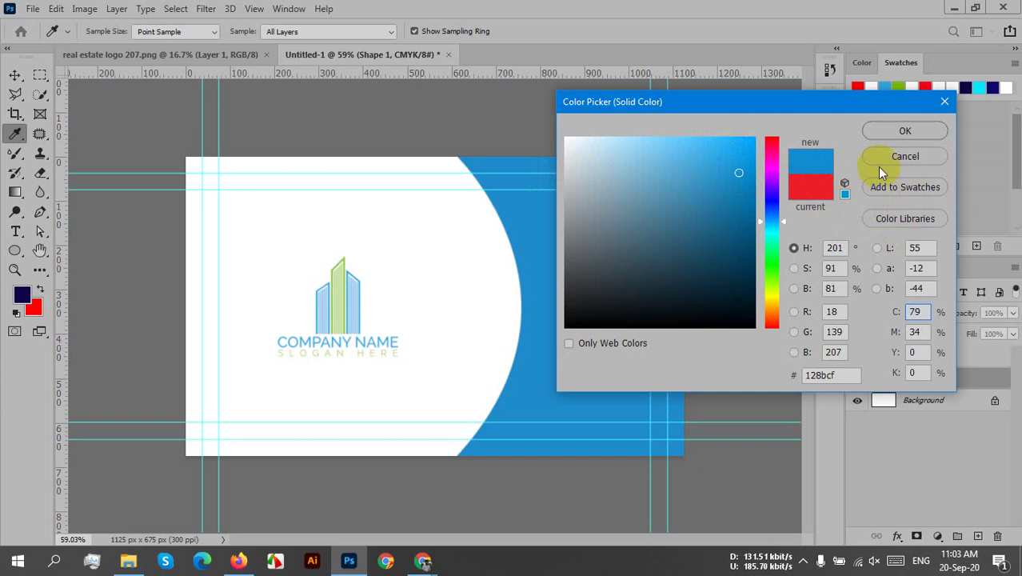
{"action": "left_click", "coordinate": [901, 133]}
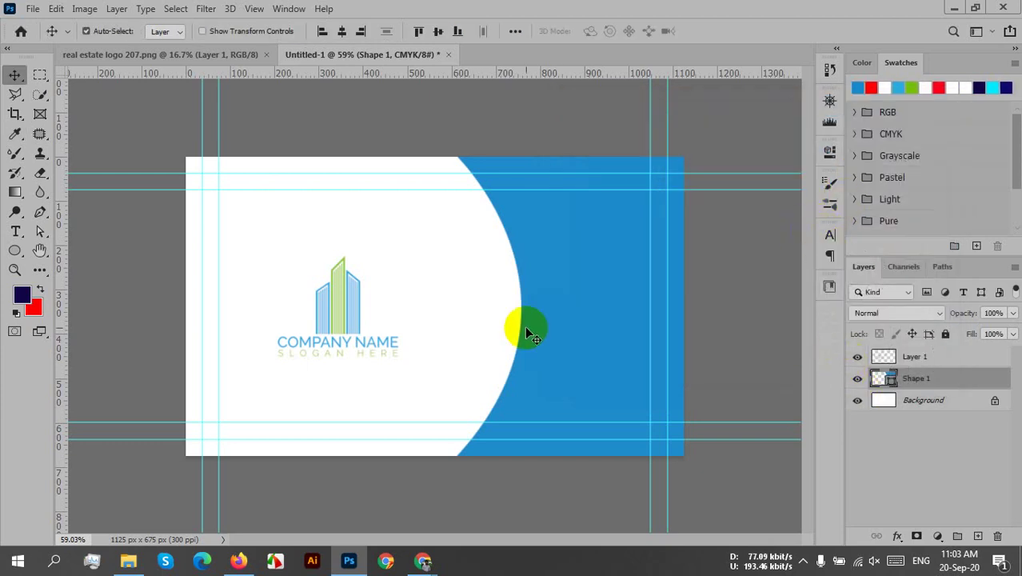
- Start a pen shape at the card's bottom edge, curving up to the arc's middle
{"action": "left_click", "coordinate": [522, 440]}
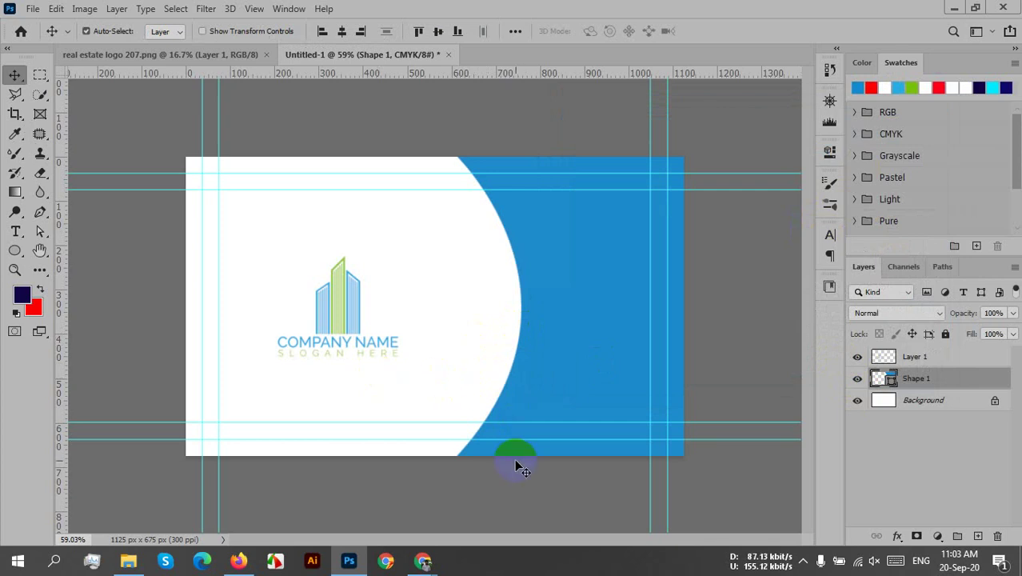
{"action": "left_click", "coordinate": [497, 453]}
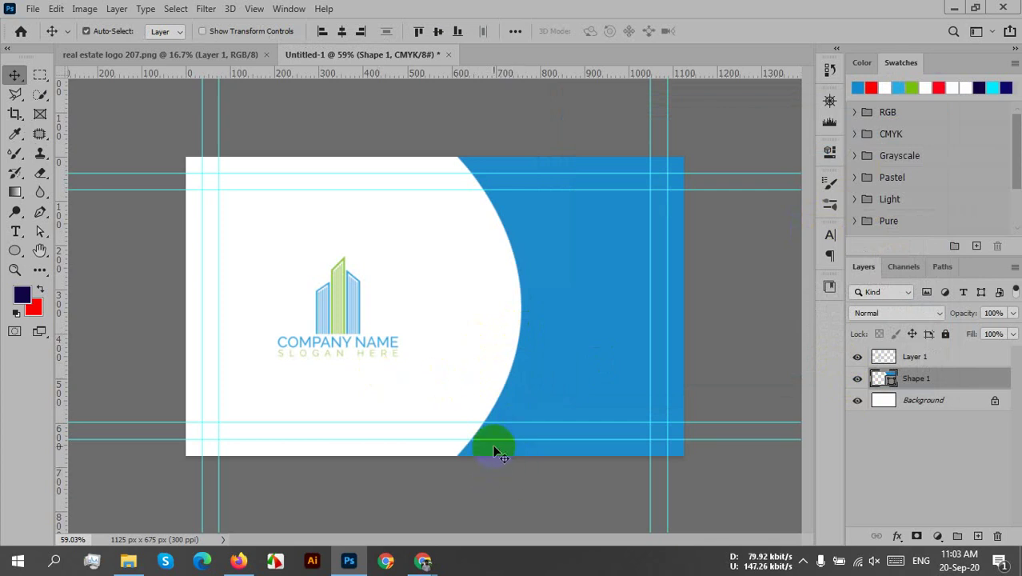
{"action": "left_click", "coordinate": [669, 389]}
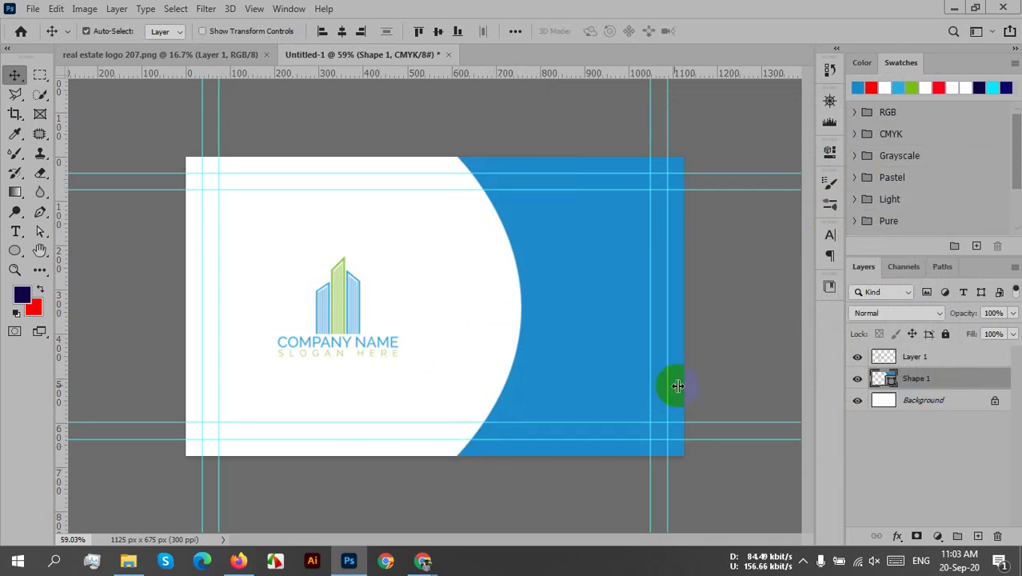
{"action": "left_click", "coordinate": [45, 213]}
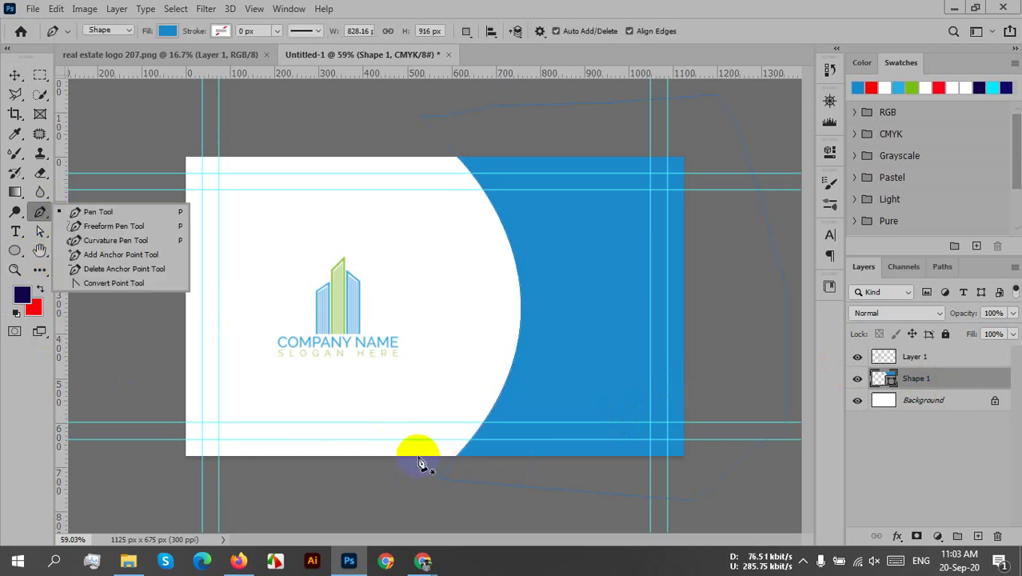
{"action": "left_click", "coordinate": [415, 455]}
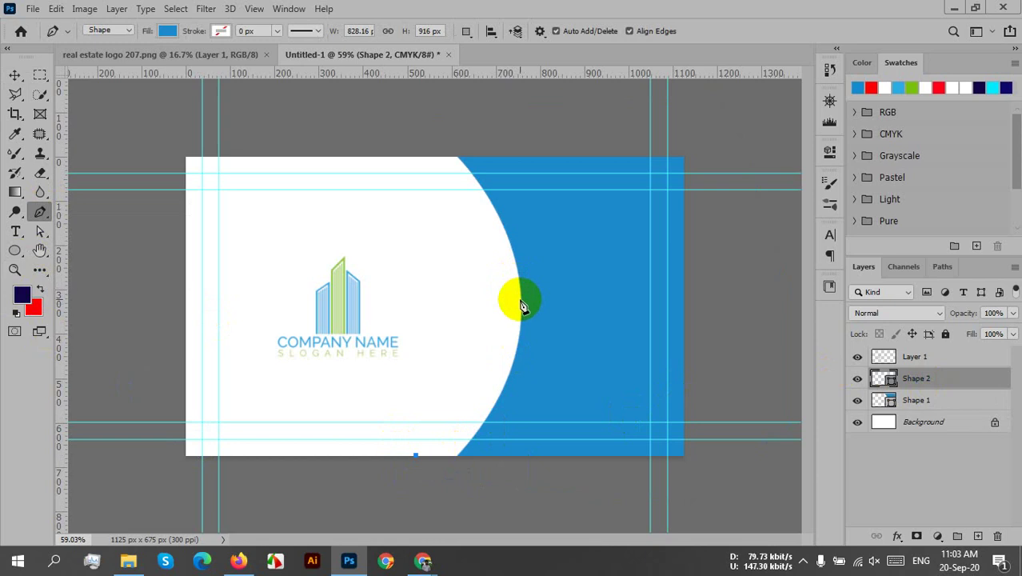
{"action": "mouse_move", "coordinate": [522, 304]}
{"action": "left_mouse_down"}
{"action": "mouse_move", "coordinate": [555, 265]}
{"action": "mouse_move", "coordinate": [557, 169]}
{"action": "mouse_move", "coordinate": [535, 159]}
{"action": "mouse_move", "coordinate": [522, 256]}
{"action": "mouse_move", "coordinate": [512, 256]}
{"action": "mouse_move", "coordinate": [503, 210]}
{"action": "mouse_move", "coordinate": [498, 224]}
{"action": "mouse_move", "coordinate": [519, 252]}
{"action": "mouse_move", "coordinate": [532, 235]}
{"action": "left_mouse_up"}
{"action": "left_click_drag", "start_coordinate": [533, 197], "coordinate": [533, 181]}
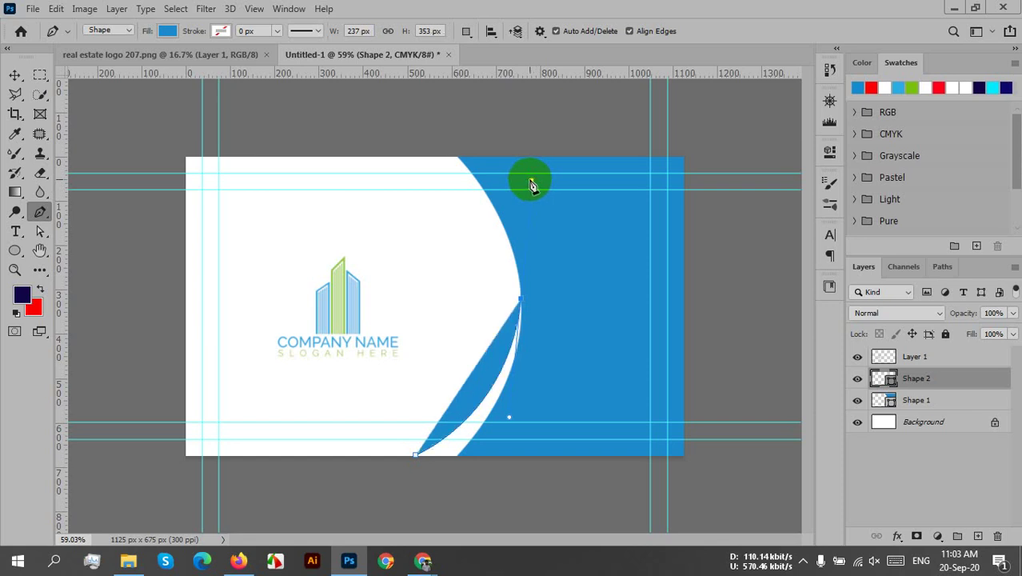
- Finish the outline below the card, close it, and move Shape 2 beneath Shape 1
{"action": "left_click", "coordinate": [520, 299]}
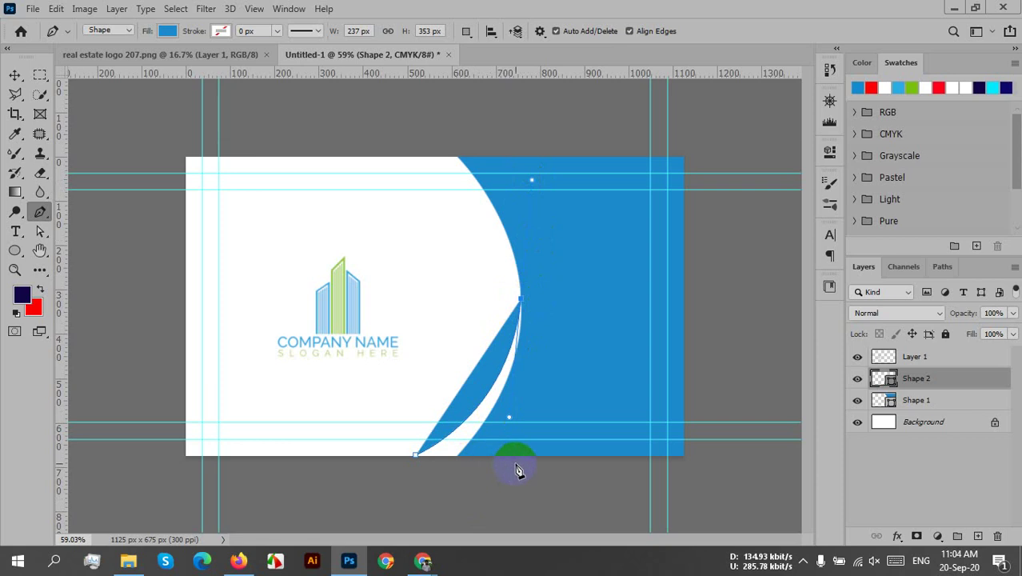
{"action": "left_click", "coordinate": [521, 298]}
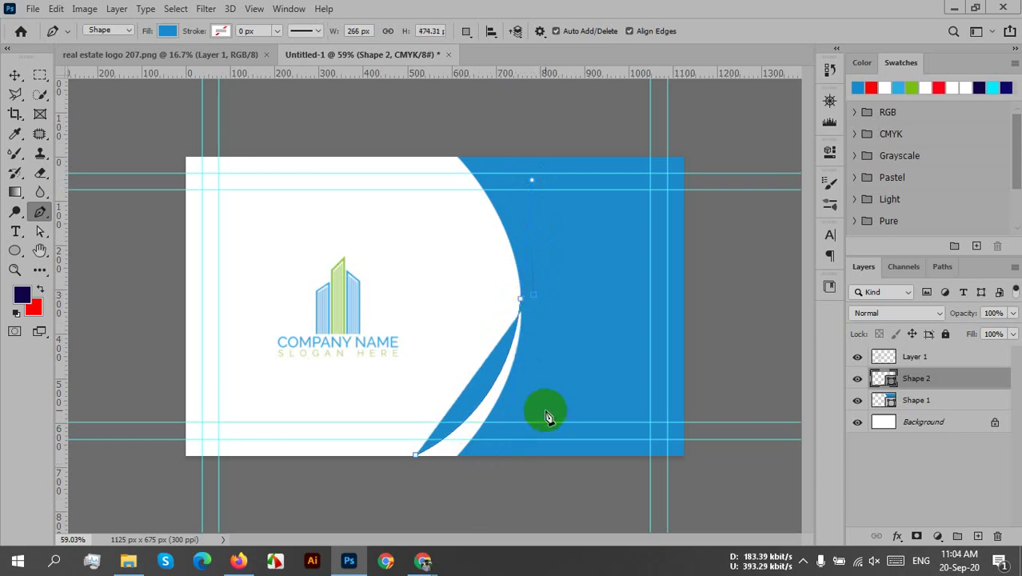
{"action": "key", "text": "ctrl+z"}
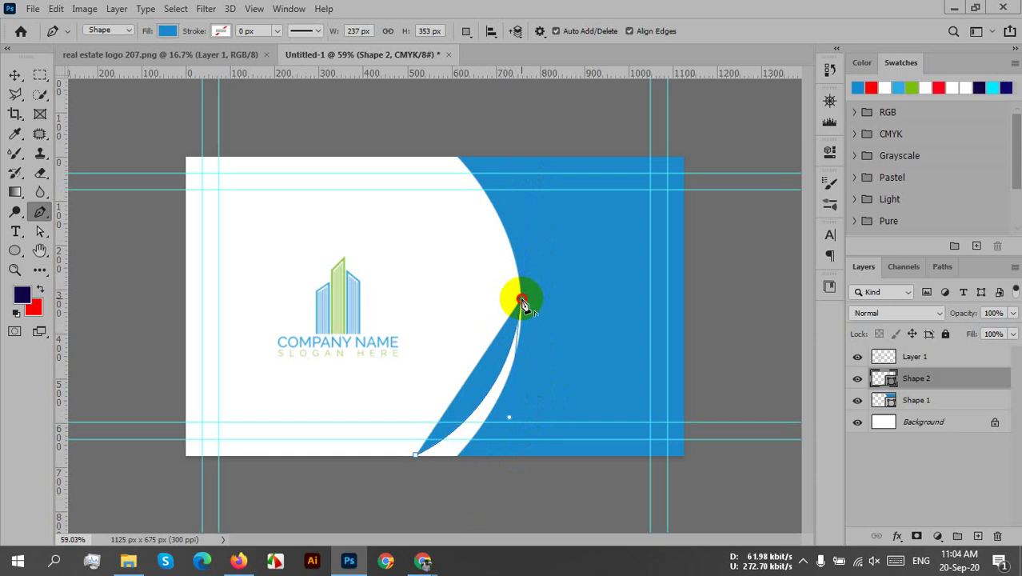
{"action": "left_click_drag", "start_coordinate": [521, 303], "coordinate": [544, 489]}
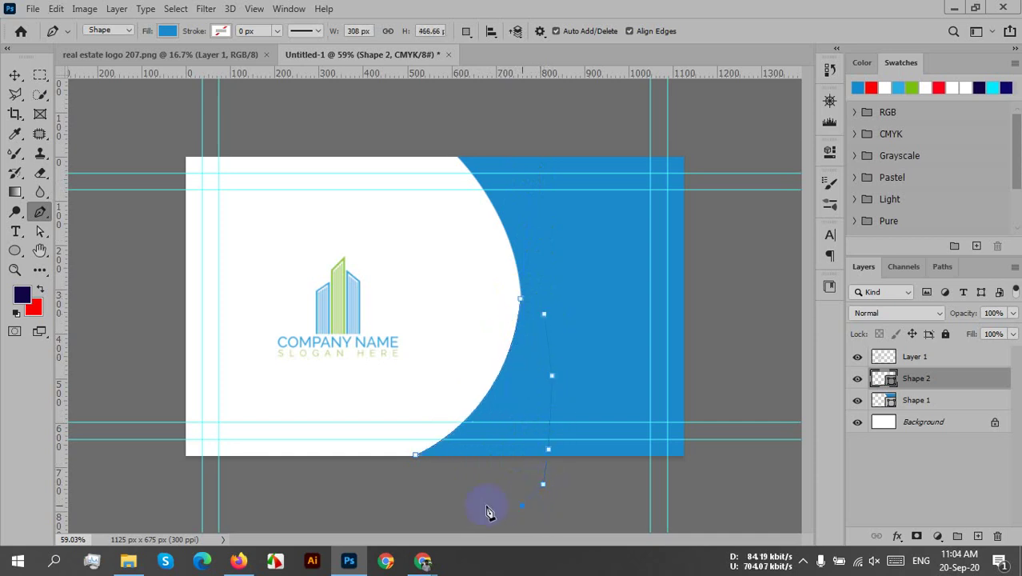
{"action": "left_click_drag", "start_coordinate": [364, 489], "coordinate": [363, 485]}
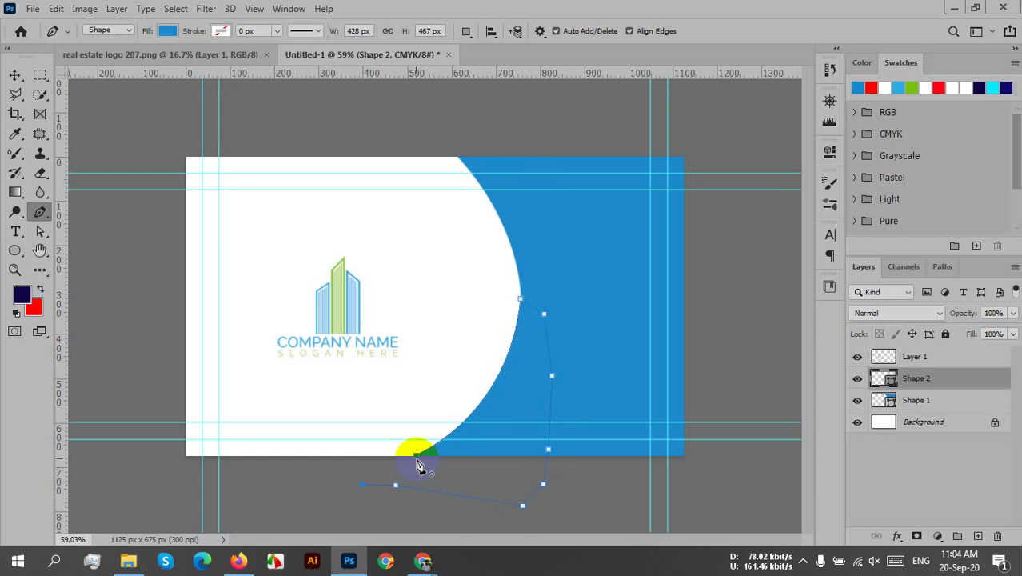
{"action": "left_click", "coordinate": [416, 459]}
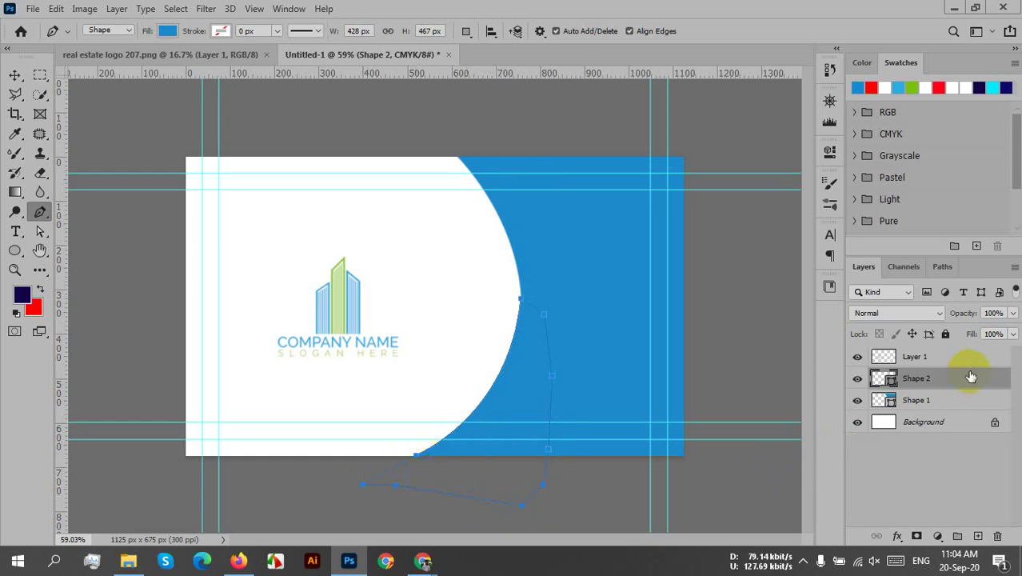
{"action": "left_click_drag", "start_coordinate": [971, 373], "coordinate": [979, 419]}
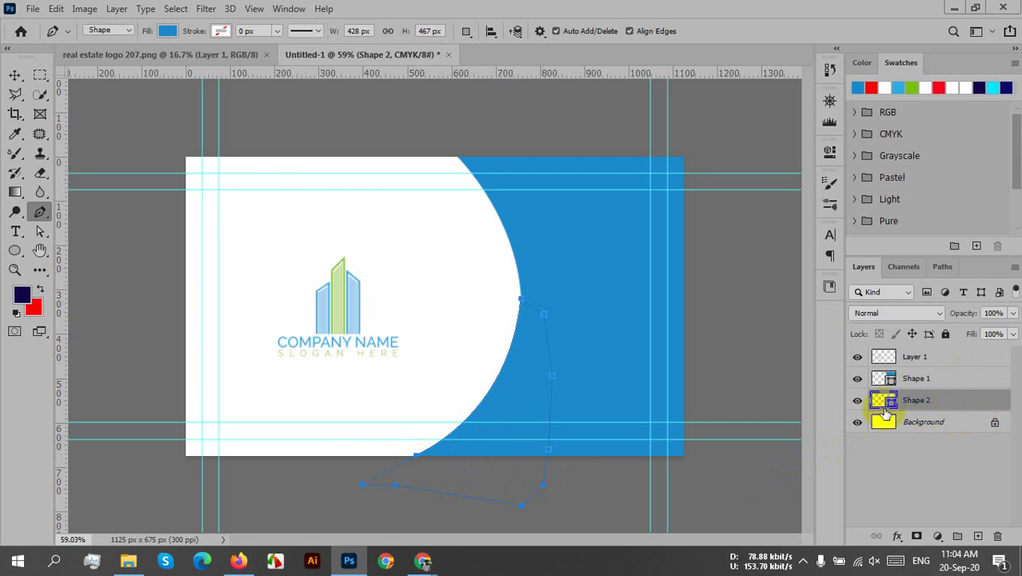
- Fill Shape 2 with the logo's green #89c737, leaving a strip along the lower blue curve
{"action": "left_click", "coordinate": [878, 402]}
{"action": "double_click", "coordinate": [879, 402]}
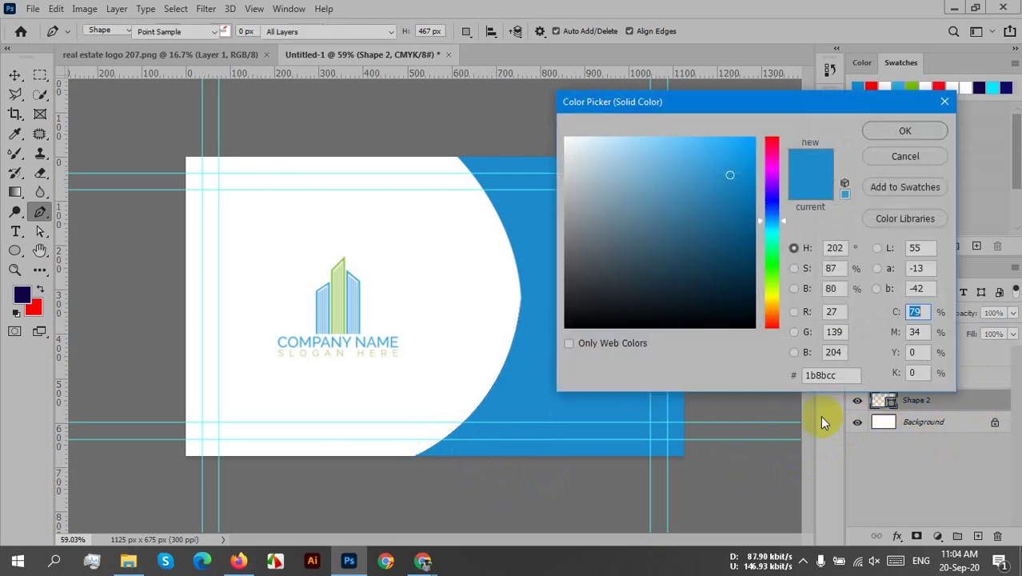
{"action": "left_click", "coordinate": [344, 260]}
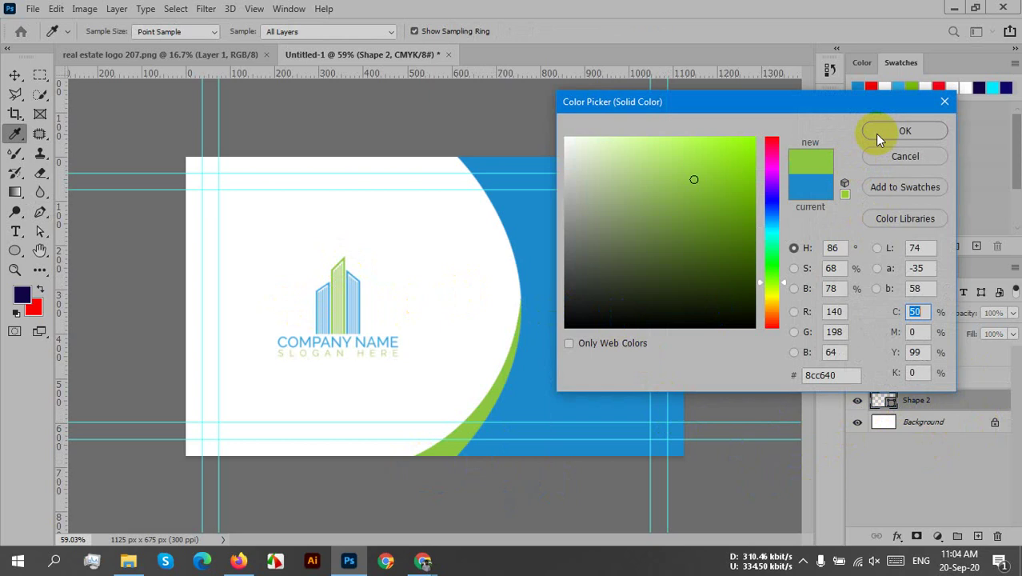
{"action": "left_click_drag", "start_coordinate": [741, 167], "coordinate": [703, 182]}
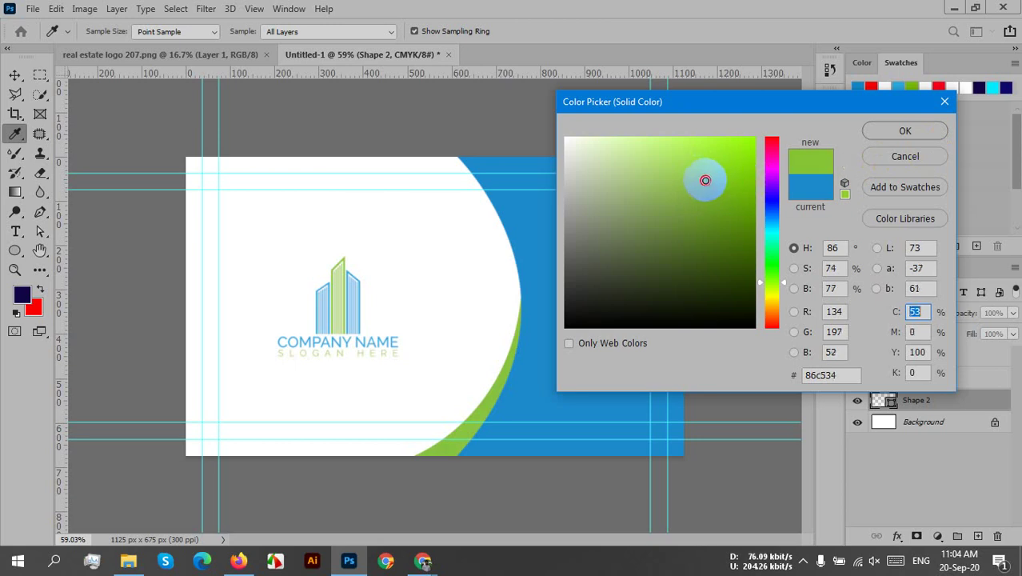
{"action": "left_click", "coordinate": [707, 186]}
{"action": "left_click_drag", "start_coordinate": [704, 181], "coordinate": [702, 178]}
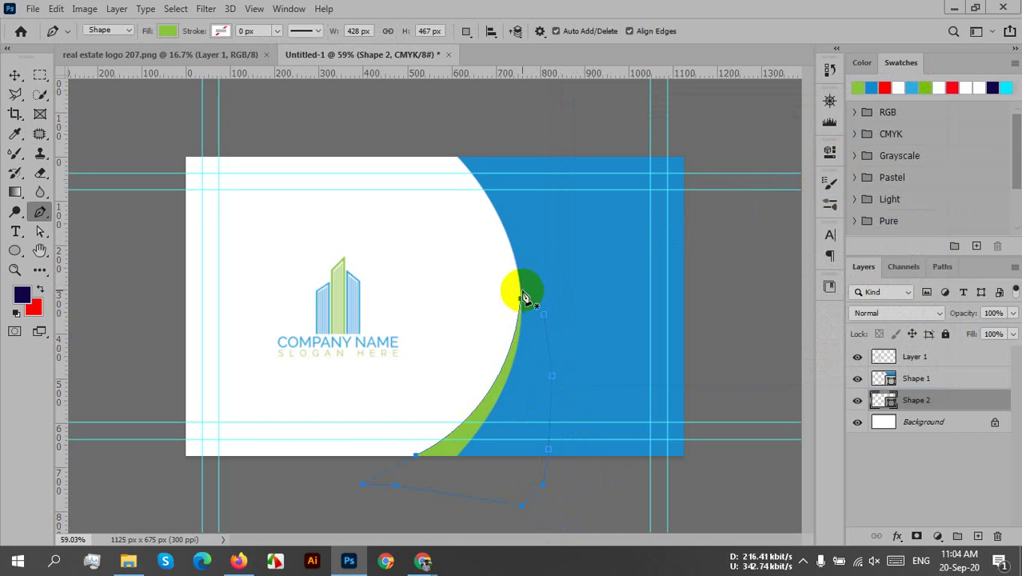
{"action": "left_click", "coordinate": [522, 298]}
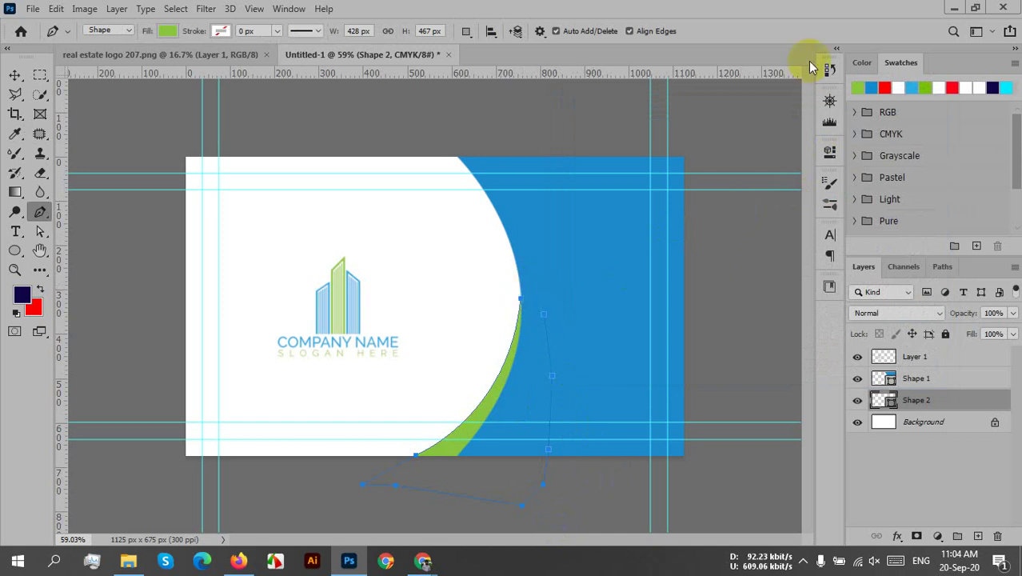
{"action": "left_click", "coordinate": [950, 378]}
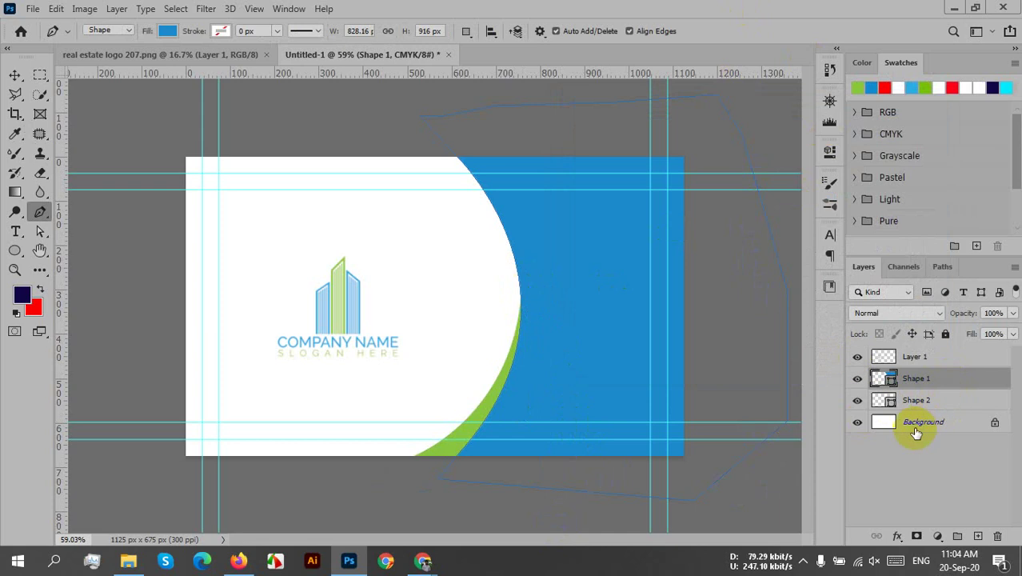
{"action": "left_click", "coordinate": [934, 421]}
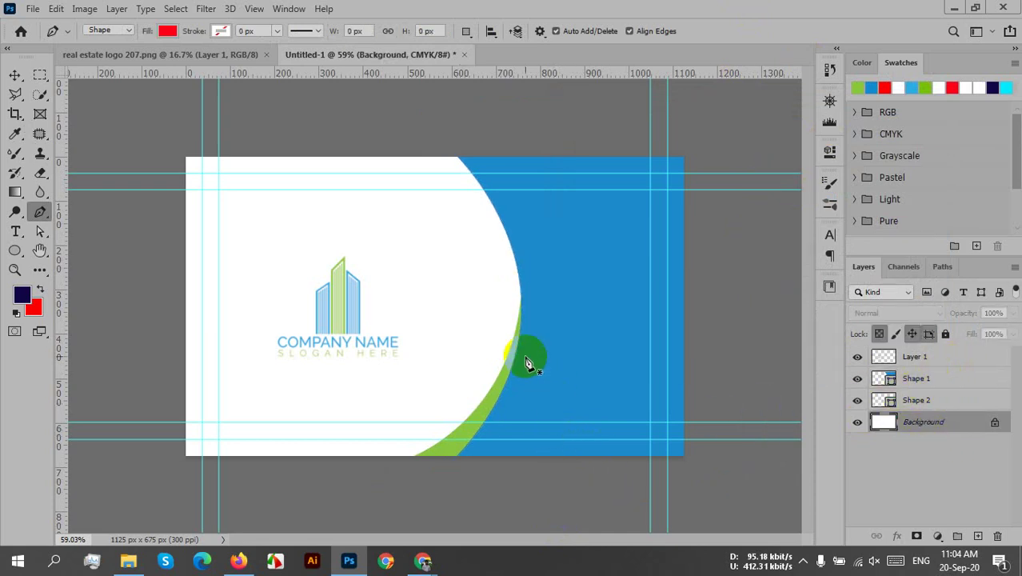
{"action": "left_click", "coordinate": [427, 159]}
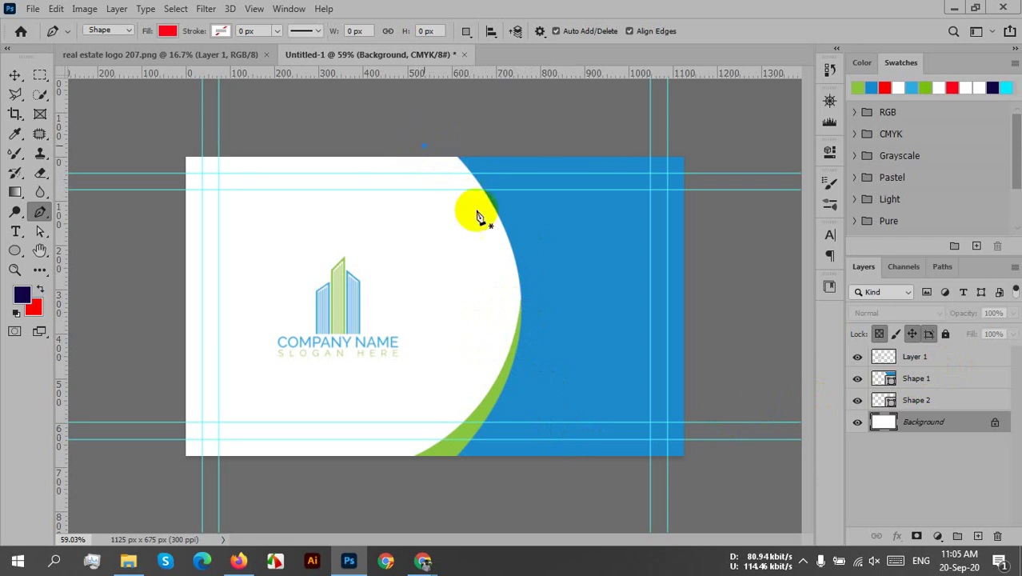
{"action": "left_click", "coordinate": [478, 217]}
{"action": "left_click", "coordinate": [528, 312]}
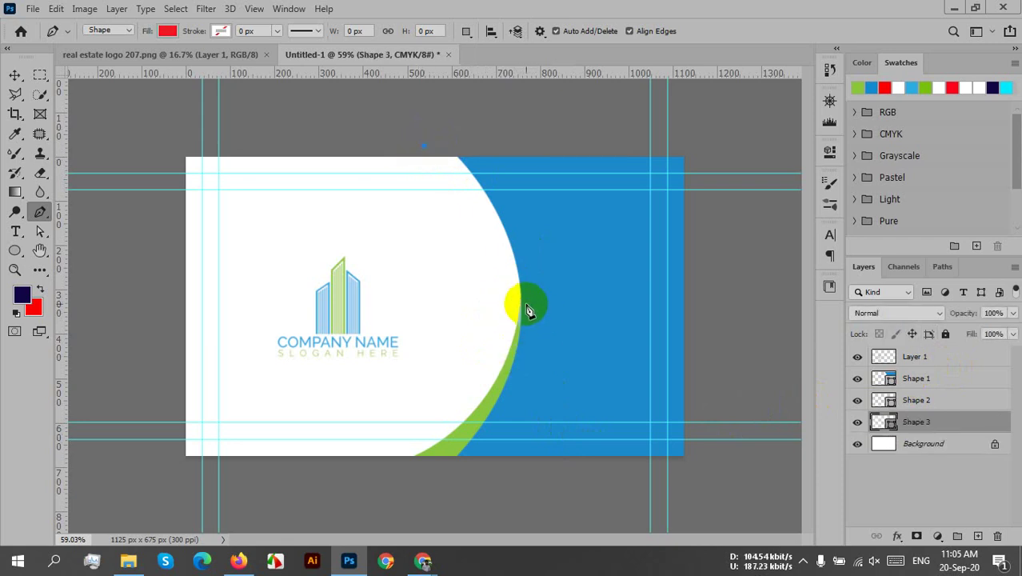
{"action": "left_click_drag", "start_coordinate": [527, 308], "coordinate": [565, 416]}
{"action": "left_click", "coordinate": [526, 307]}
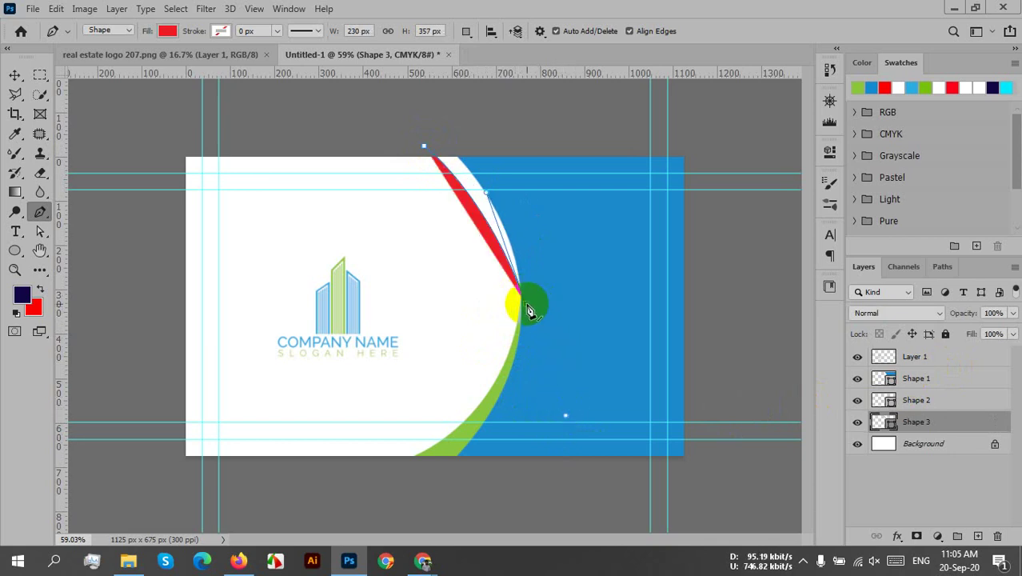
{"action": "left_click_drag", "start_coordinate": [528, 311], "coordinate": [525, 120]}
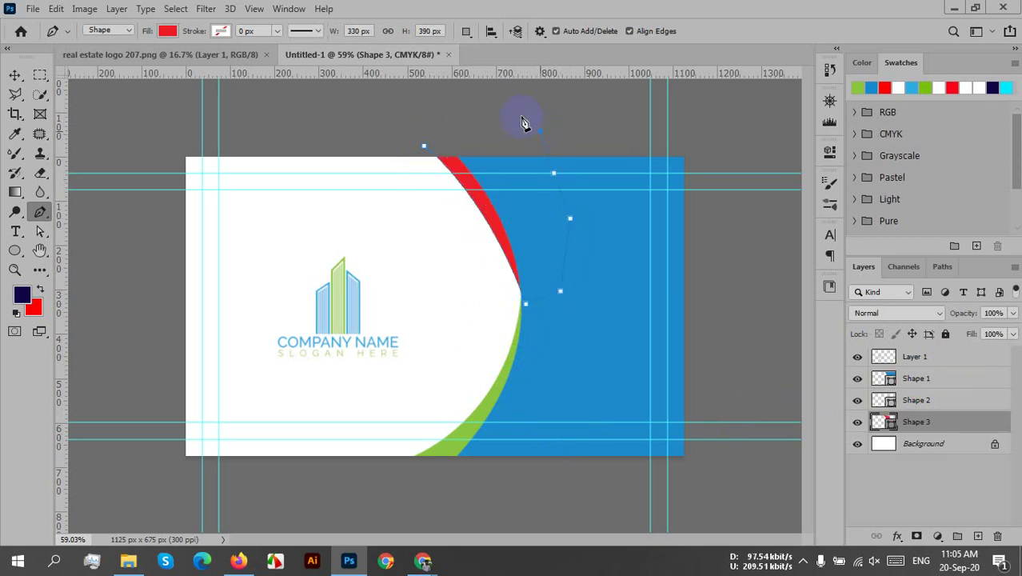
{"action": "left_click_drag", "start_coordinate": [424, 146], "coordinate": [435, 172]}
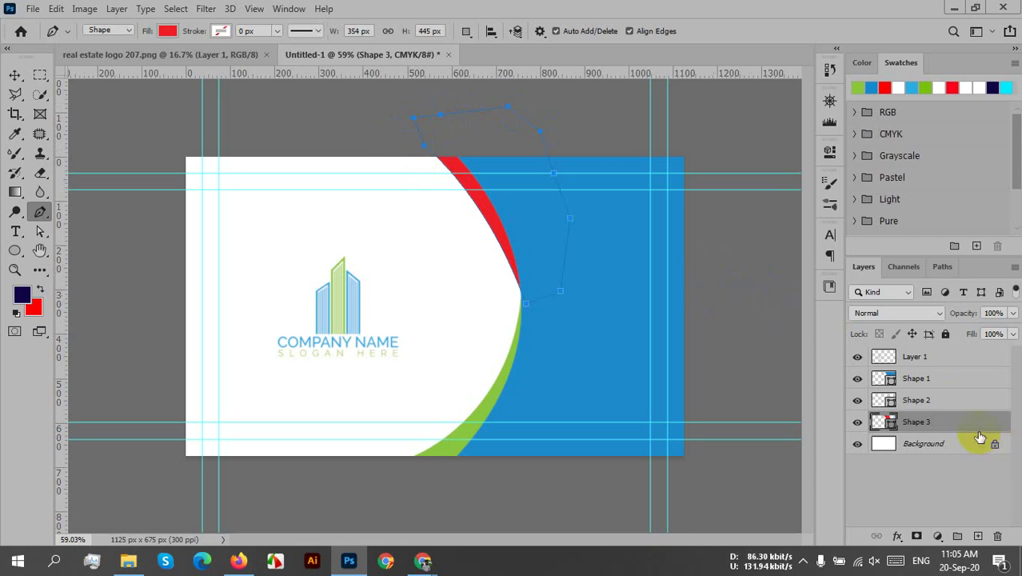
{"action": "left_click_drag", "start_coordinate": [983, 424], "coordinate": [998, 536]}
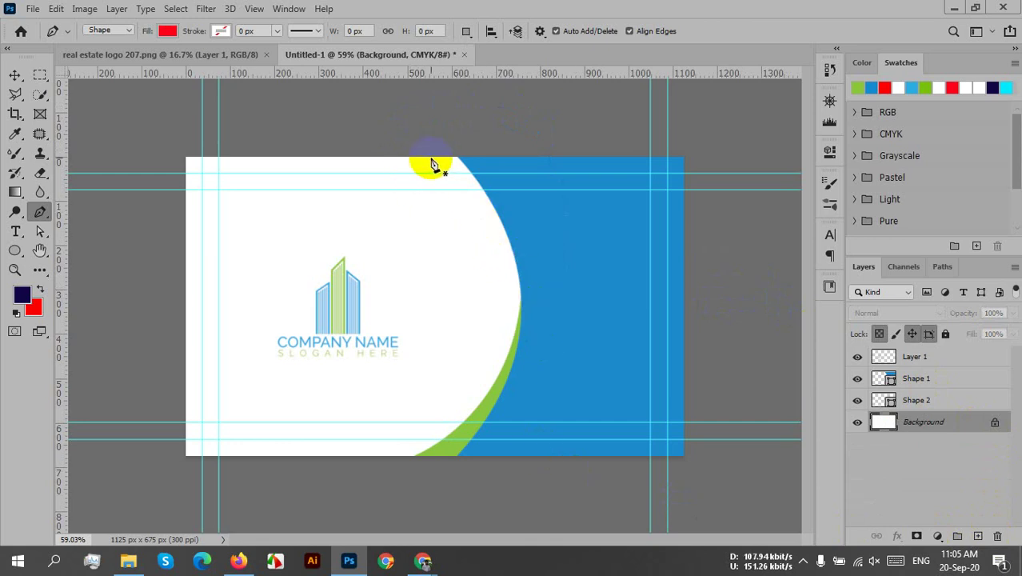
- Draw a closed pen shape along the upper arc, from the card's top edge down to the middle
{"action": "left_click", "coordinate": [430, 158]}
{"action": "left_click_drag", "start_coordinate": [524, 285], "coordinate": [546, 399]}
{"action": "left_click", "coordinate": [525, 302]}
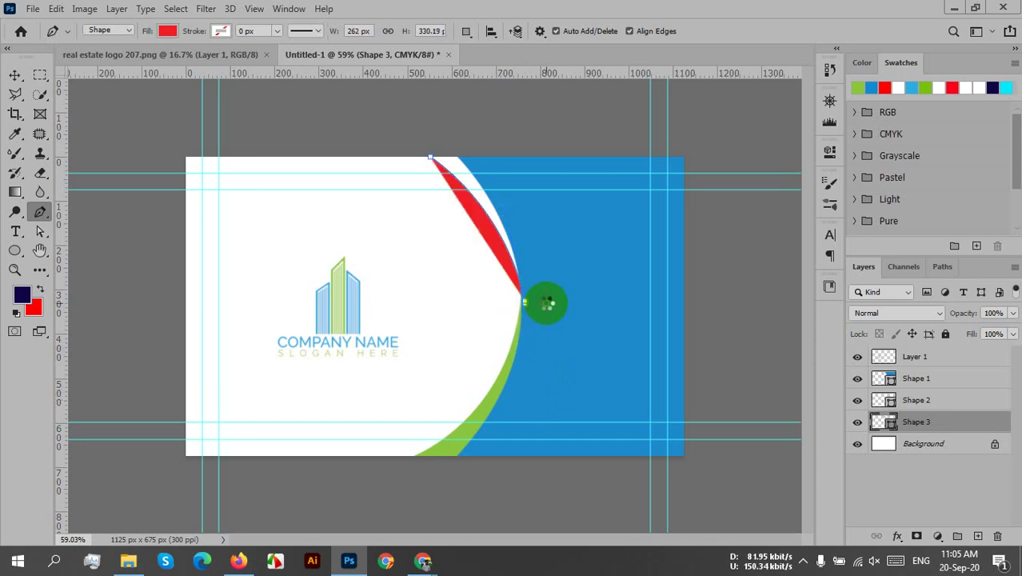
{"action": "left_click", "coordinate": [546, 302]}
{"action": "left_click", "coordinate": [555, 280]}
{"action": "left_click", "coordinate": [551, 248]}
{"action": "left_click", "coordinate": [535, 204]}
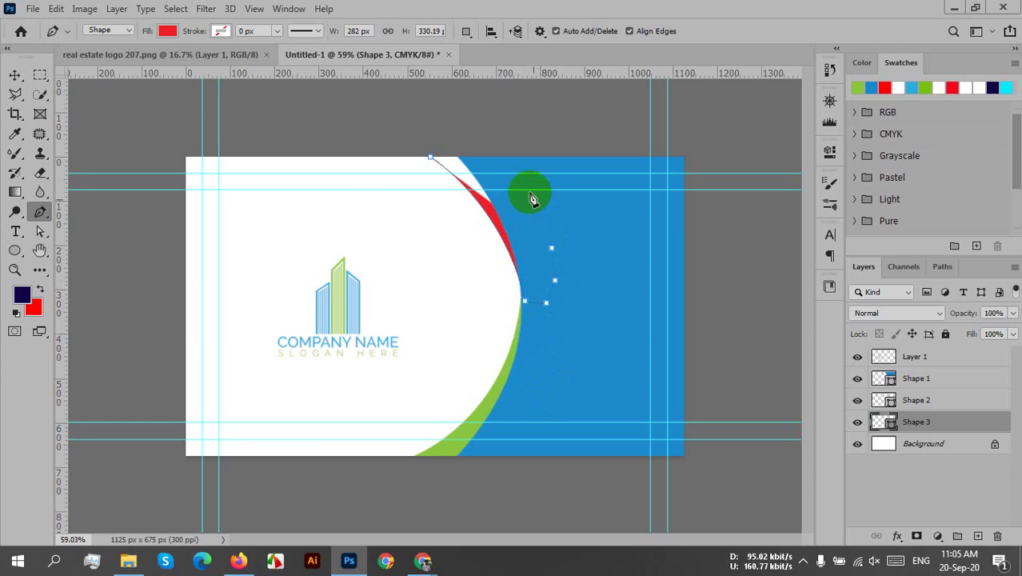
{"action": "left_click", "coordinate": [514, 153]}
{"action": "left_click", "coordinate": [481, 131]}
{"action": "left_click", "coordinate": [410, 132]}
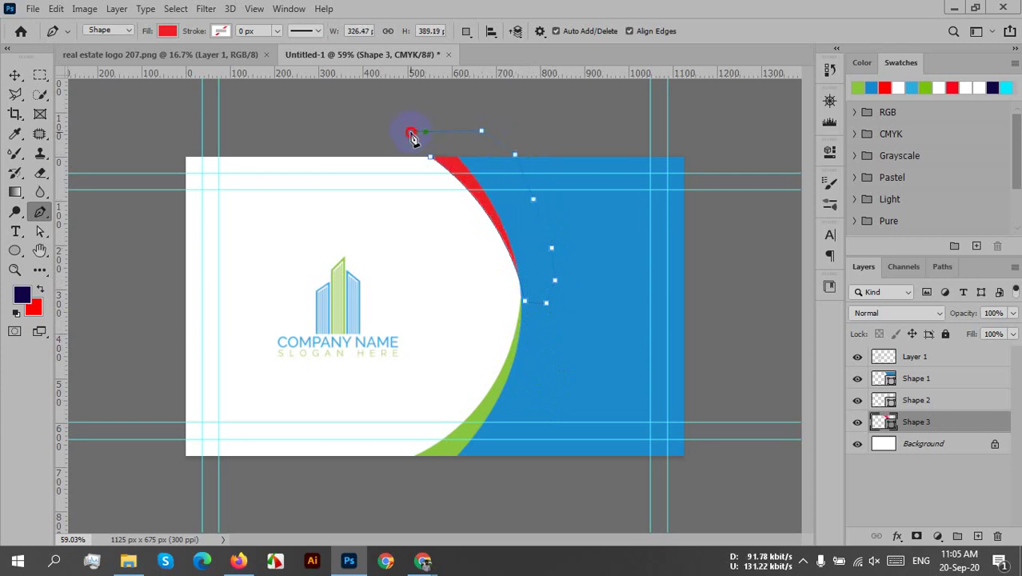
{"action": "left_click", "coordinate": [431, 158]}
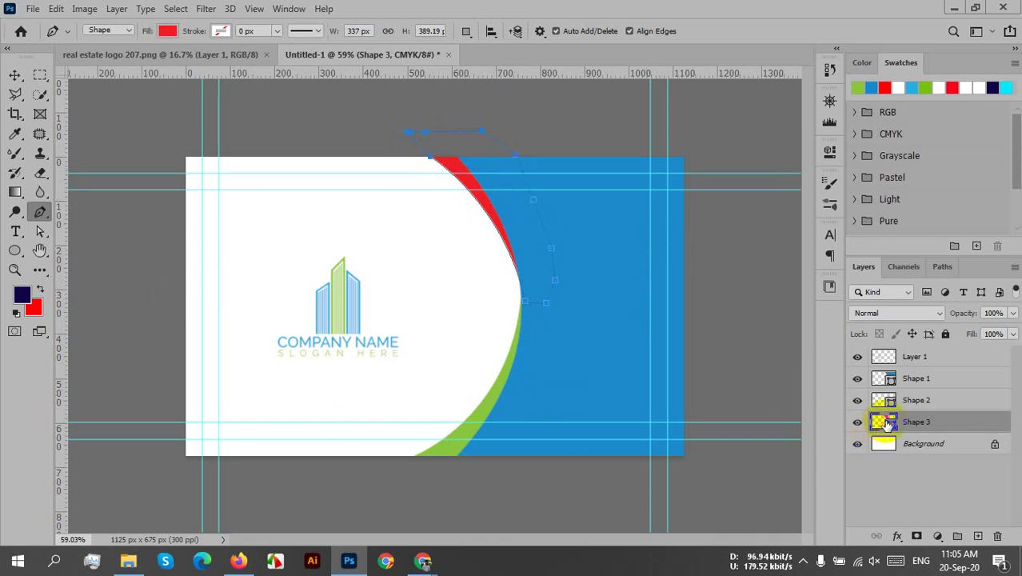
- Fill Shape 3 with the green band's colour, #89c540
{"action": "double_click", "coordinate": [880, 424]}
{"action": "left_click_drag", "start_coordinate": [707, 434], "coordinate": [541, 428]}
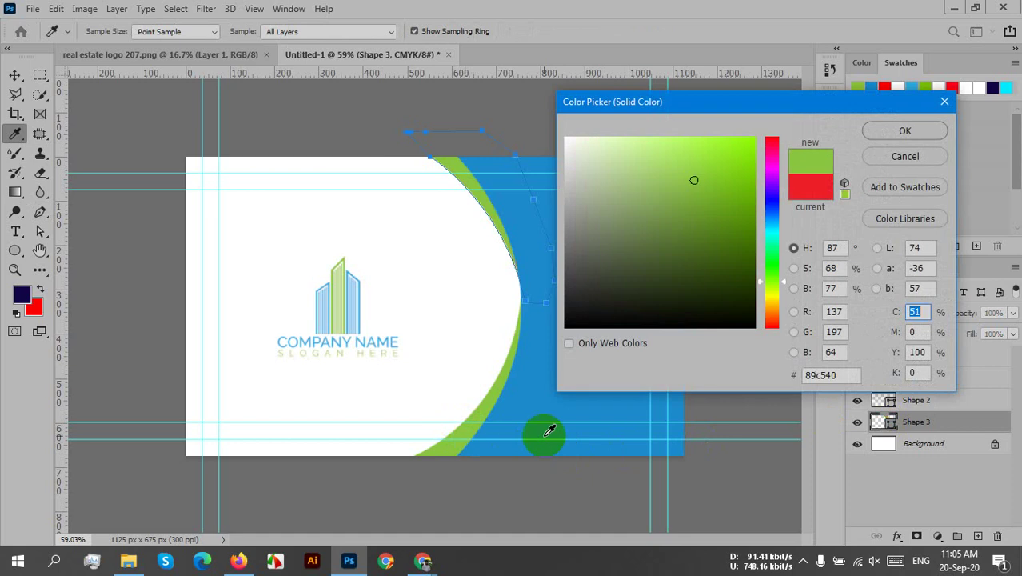
{"action": "left_click", "coordinate": [905, 131]}
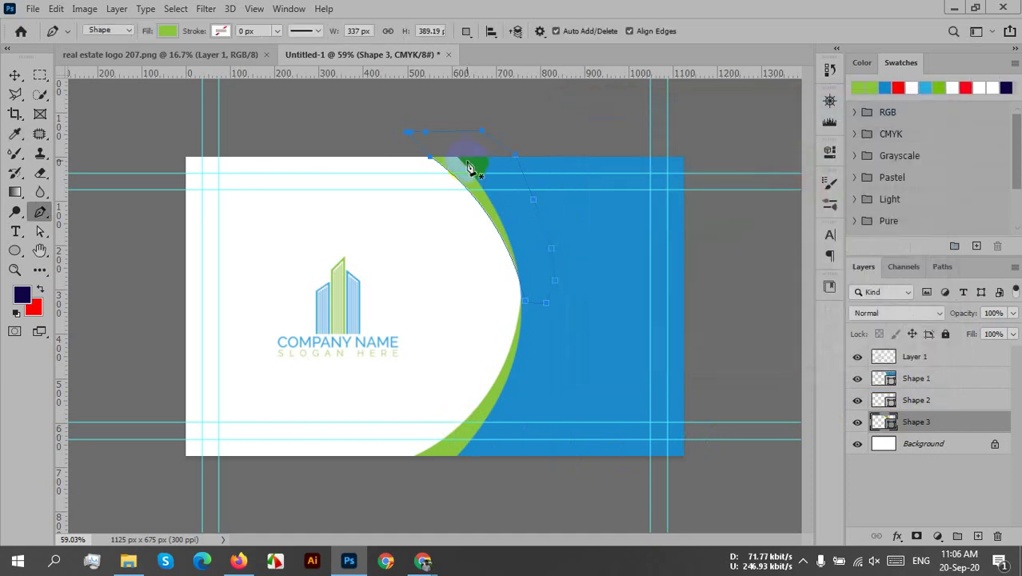
{"action": "key", "text": "v"}
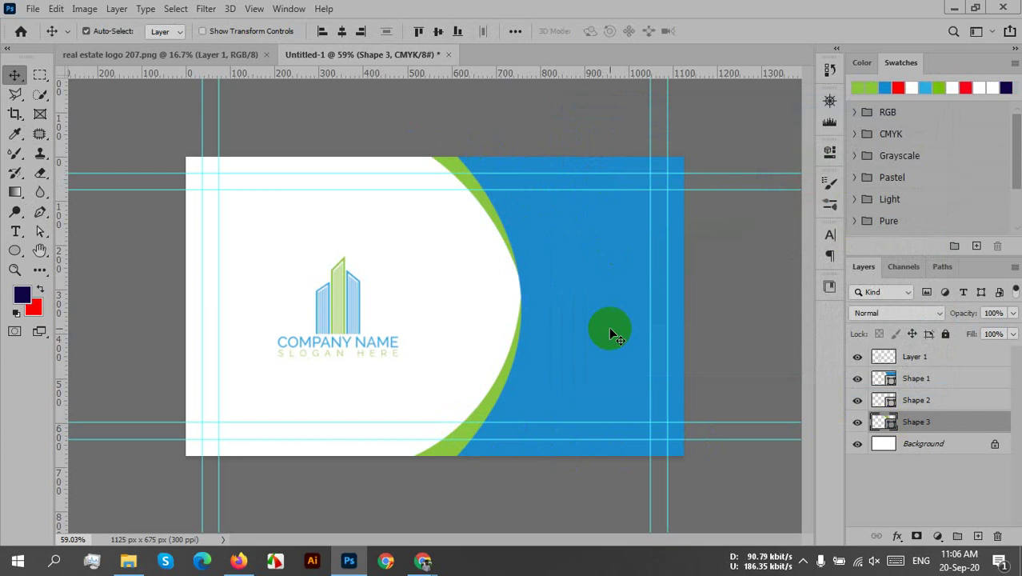
{"action": "left_click", "coordinate": [641, 331]}
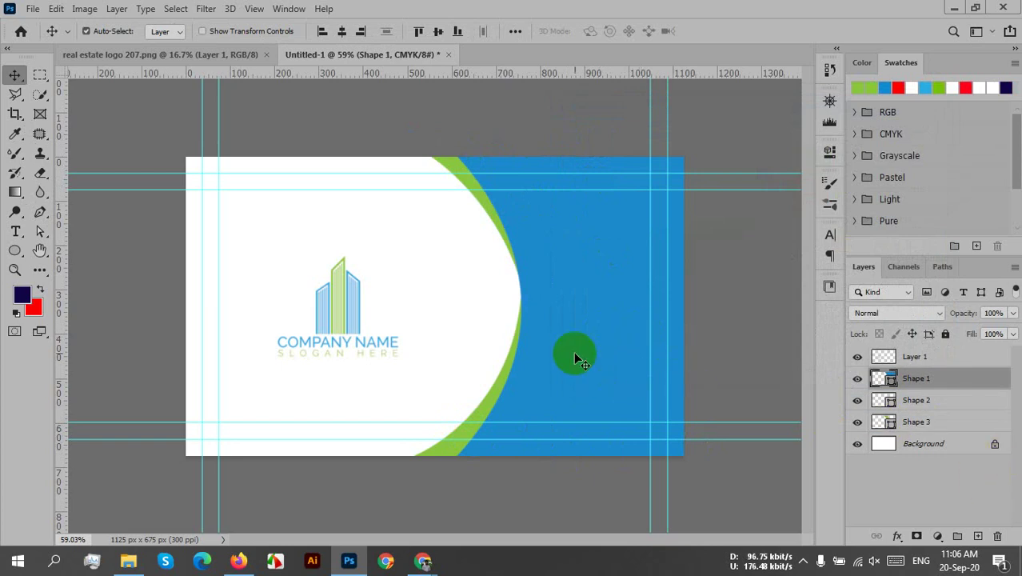
- Stretch the blue curve shape slightly further to the left
{"action": "key", "text": "ctrl+t"}
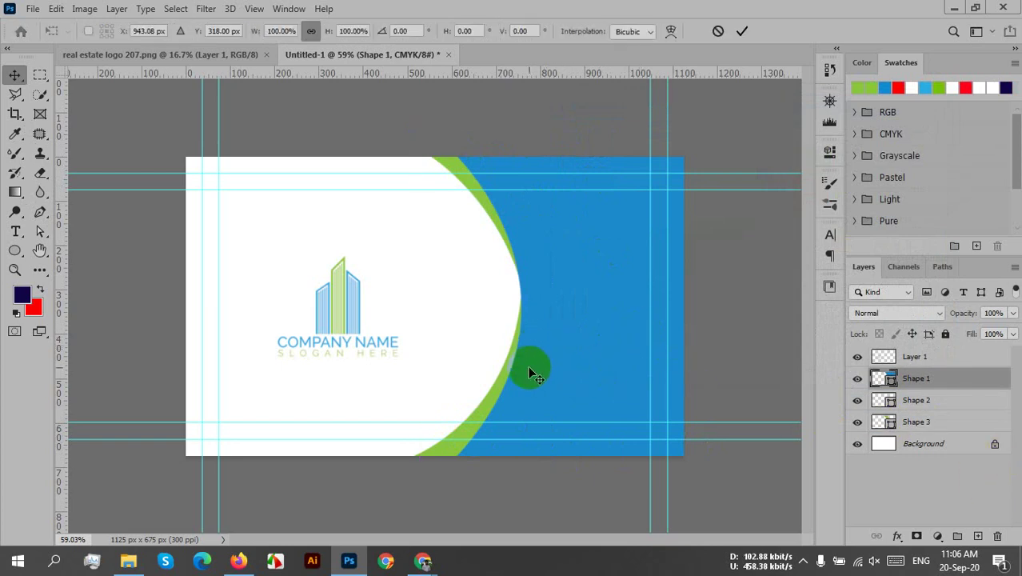
{"action": "mouse_move", "coordinate": [406, 296]}
{"action": "left_mouse_down"}
{"action": "mouse_move", "coordinate": [387, 297]}
{"action": "mouse_move", "coordinate": [426, 299]}
{"action": "mouse_move", "coordinate": [412, 293]}
{"action": "left_mouse_up"}
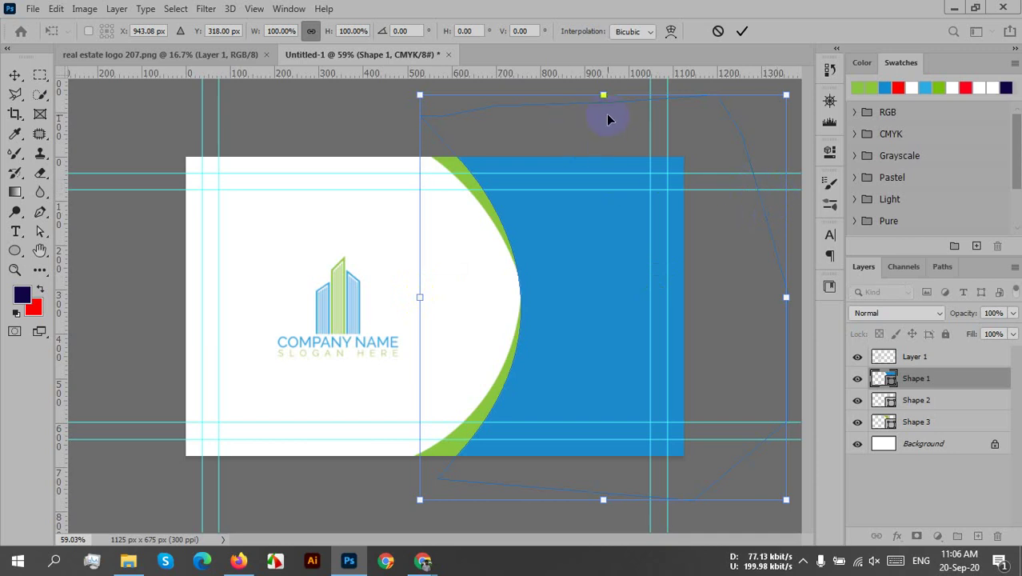
{"action": "left_click", "coordinate": [737, 32]}
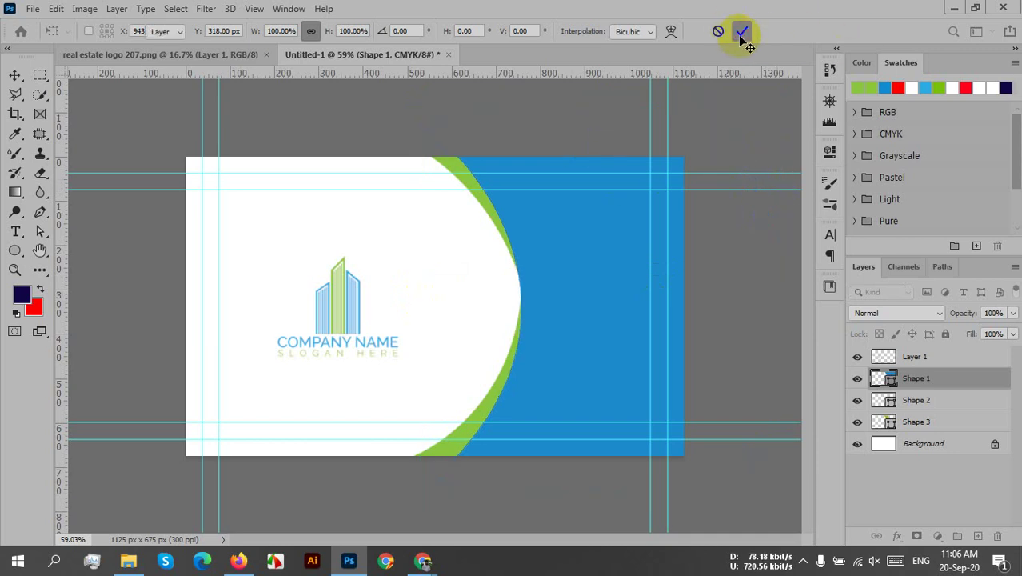
{"action": "left_click", "coordinate": [735, 354]}
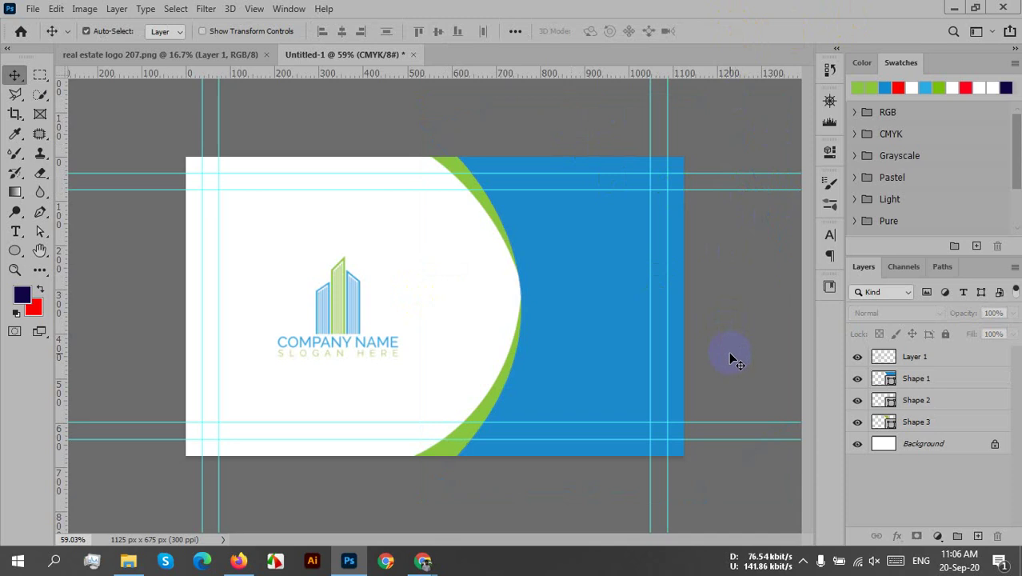
- Move the logo alone onto the blue area at the card's upper right
{"action": "left_click", "coordinate": [357, 285]}
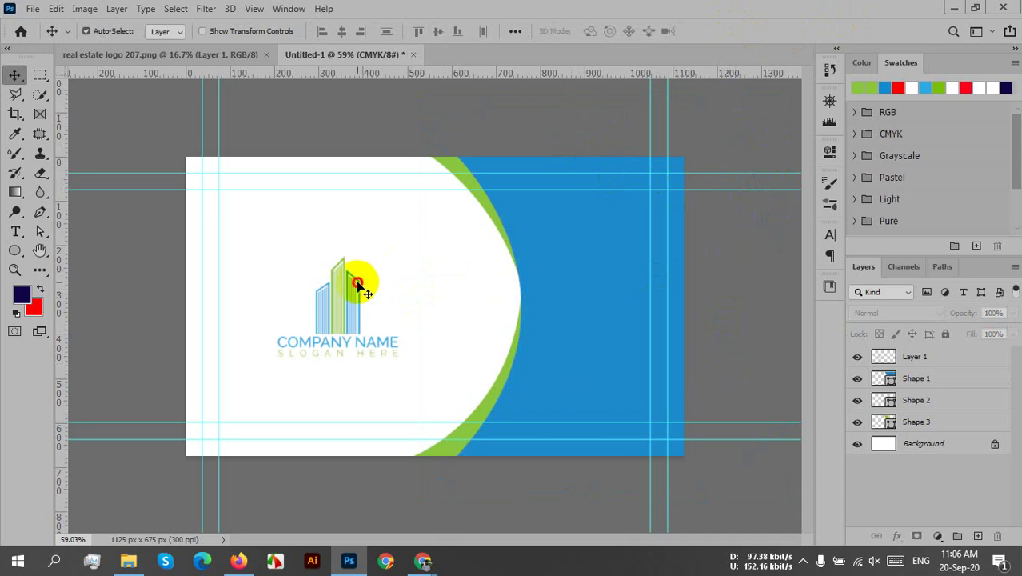
{"action": "left_click_drag", "start_coordinate": [326, 322], "coordinate": [397, 260]}
{"action": "left_click", "coordinate": [348, 304]}
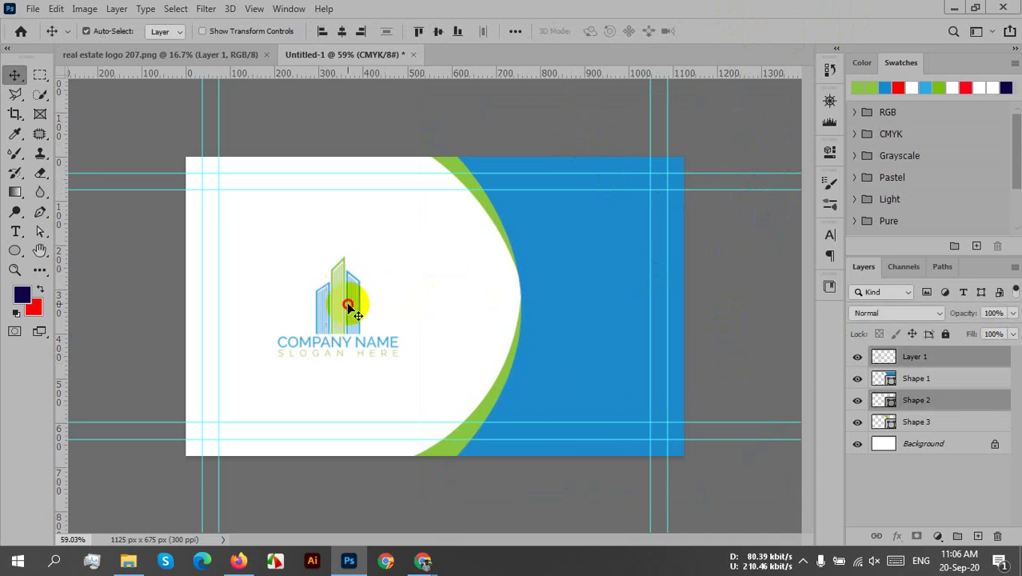
{"action": "left_click_drag", "start_coordinate": [350, 307], "coordinate": [373, 274]}
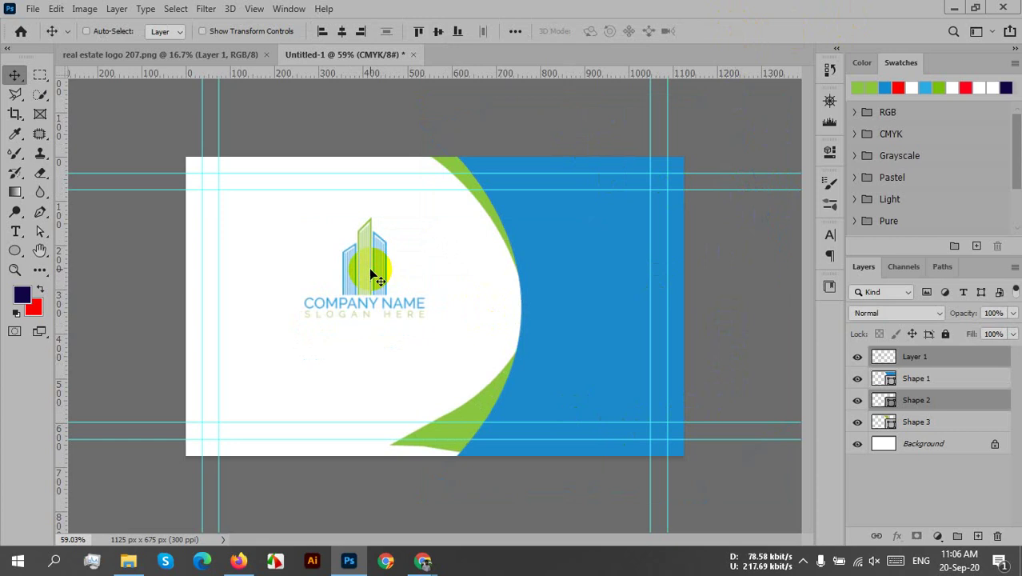
{"action": "key", "text": "ctrl+z"}
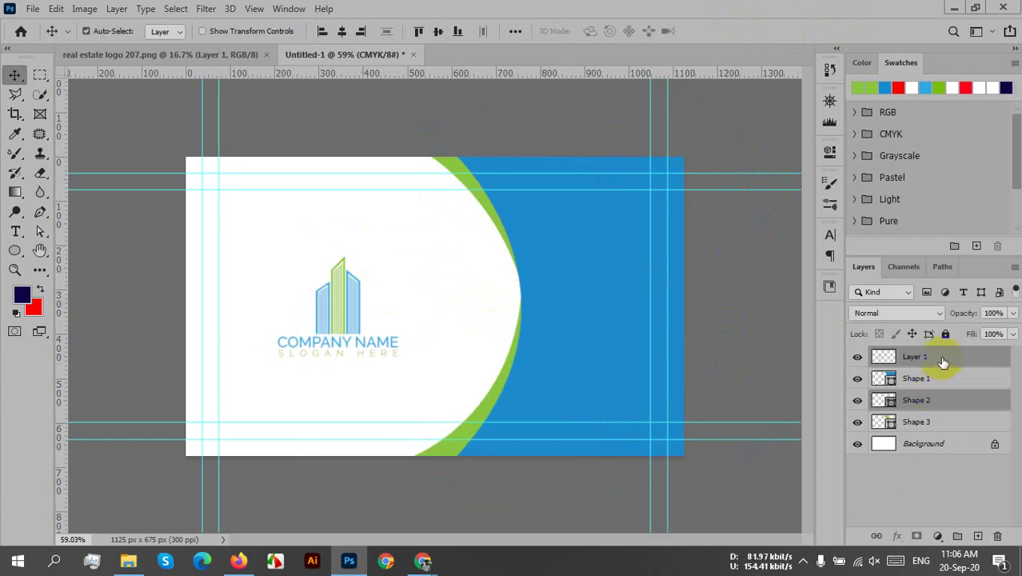
{"action": "left_click", "coordinate": [944, 360]}
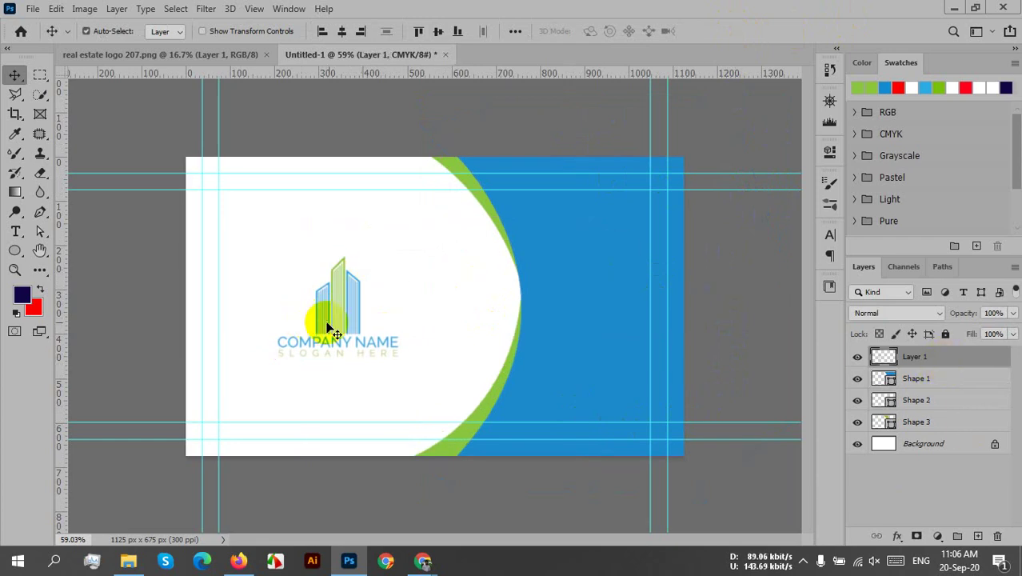
{"action": "left_click_drag", "start_coordinate": [328, 326], "coordinate": [595, 257]}
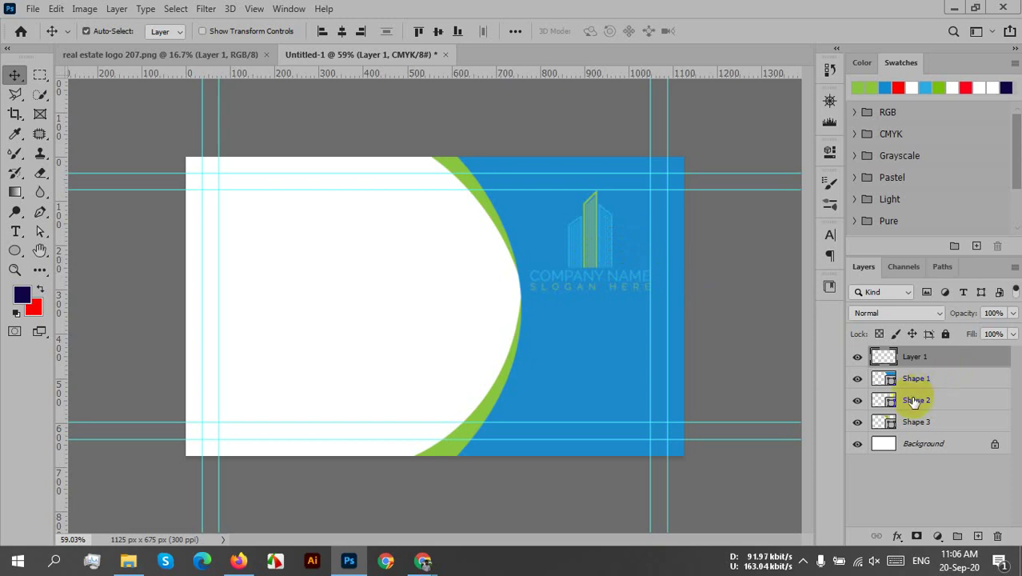
- Convert the logo's Layer 1 into a smart object and open it for editing
{"action": "right_click", "coordinate": [942, 359]}
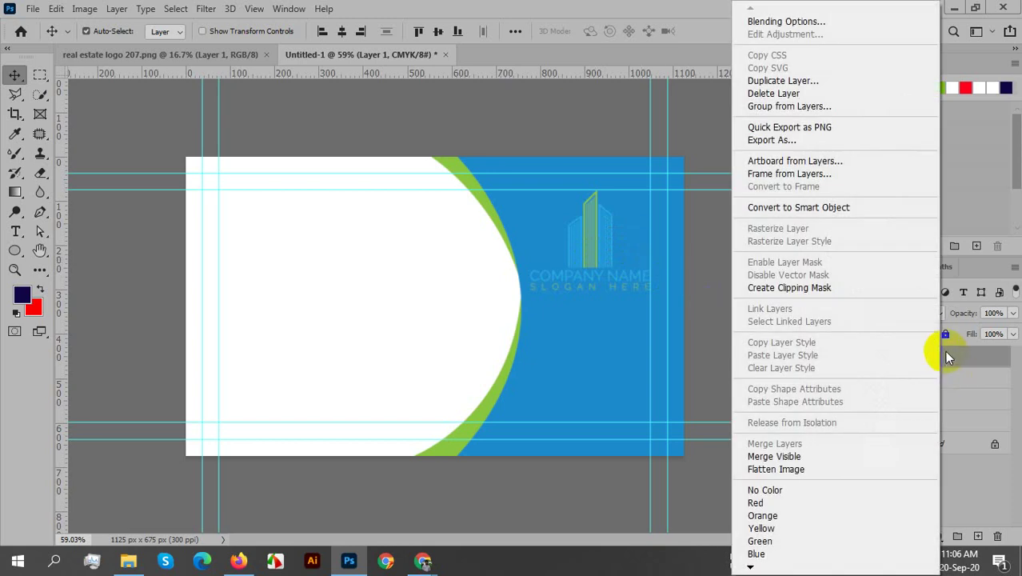
{"action": "left_click", "coordinate": [833, 207]}
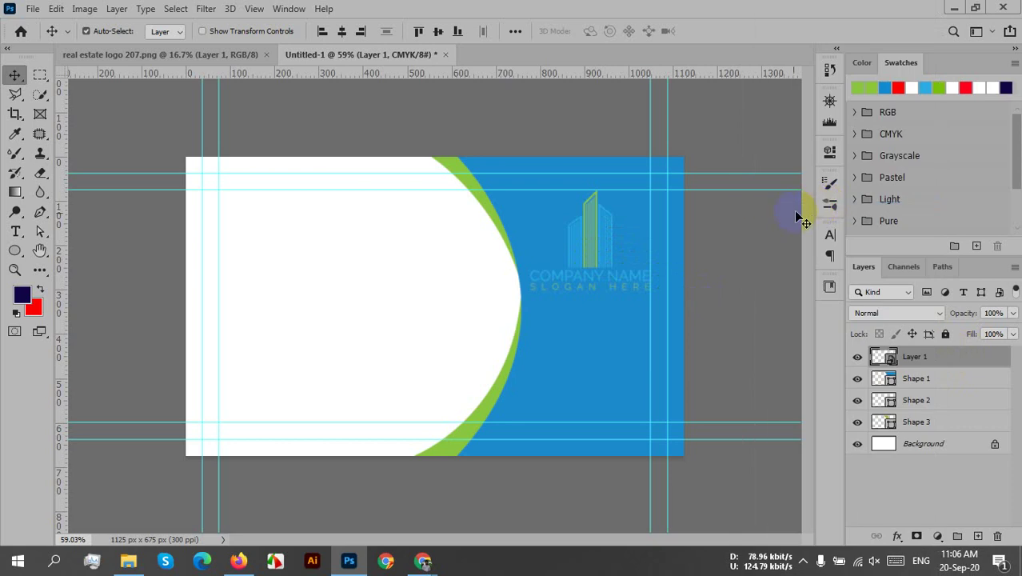
{"action": "double_click", "coordinate": [884, 357]}
{"action": "left_click", "coordinate": [449, 325]}
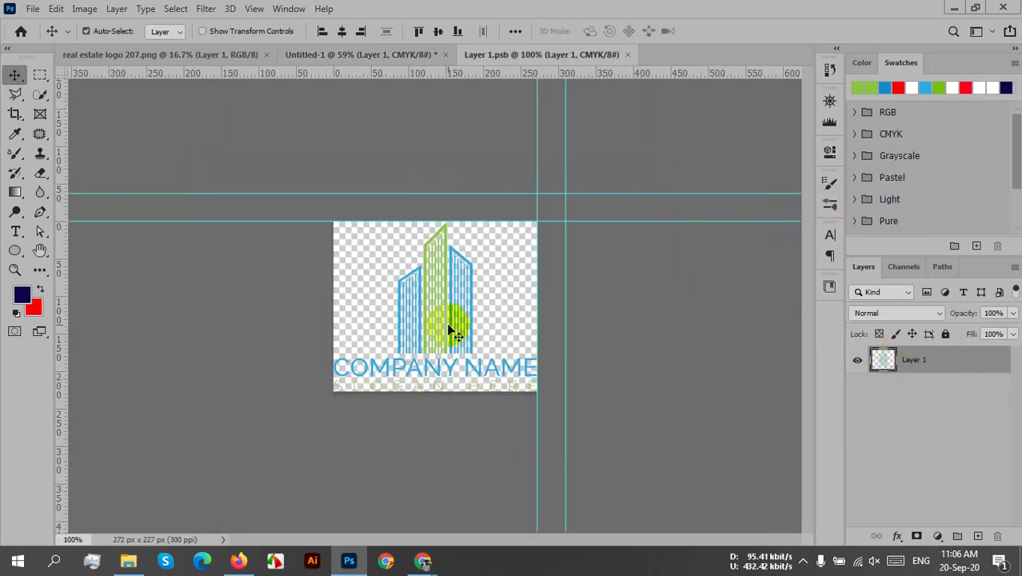
{"action": "left_click", "coordinate": [883, 360]}
- Set the logo layer's Blend If Underlying Layer black point to 79, then close Layer 1.psb
{"action": "double_click", "coordinate": [849, 360]}
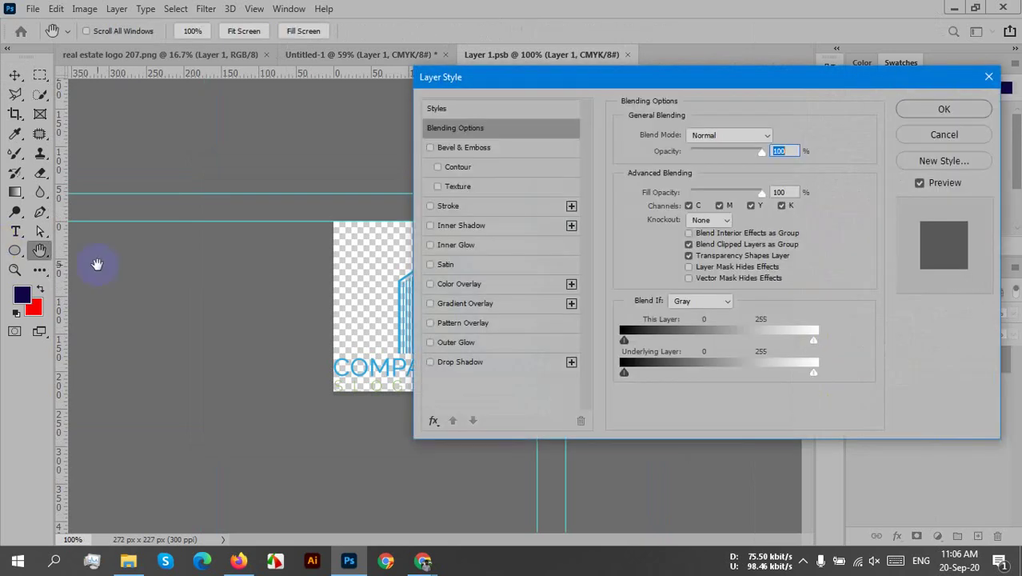
{"action": "left_click_drag", "start_coordinate": [625, 371], "coordinate": [682, 372]}
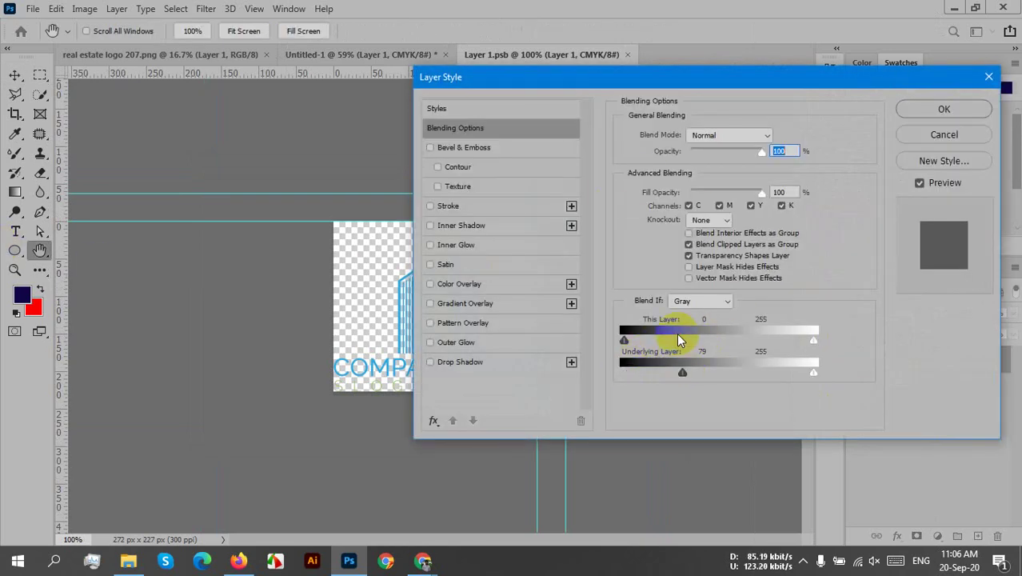
{"action": "left_click_drag", "start_coordinate": [584, 76], "coordinate": [733, 61]}
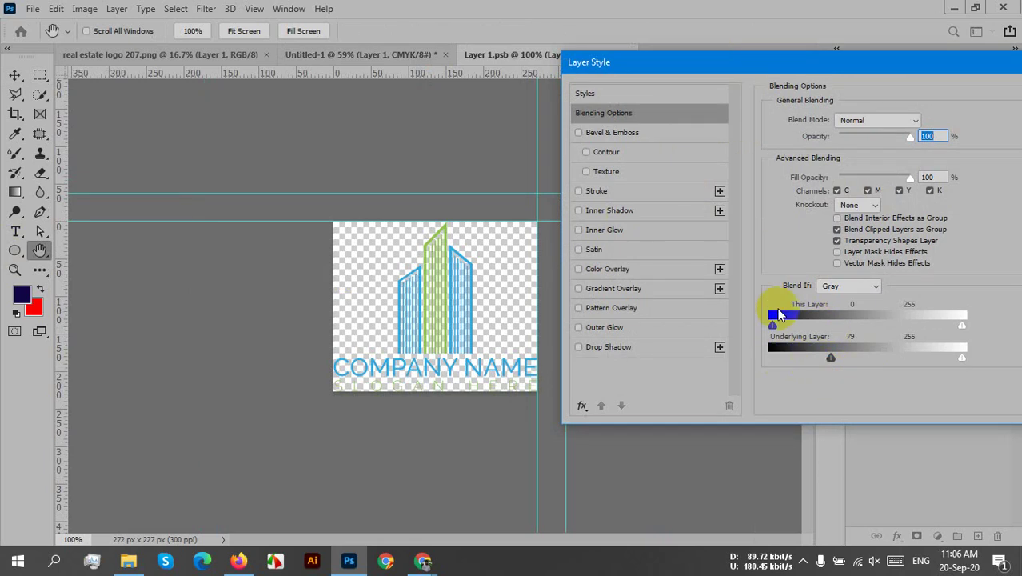
{"action": "left_click_drag", "start_coordinate": [788, 69], "coordinate": [718, 102]}
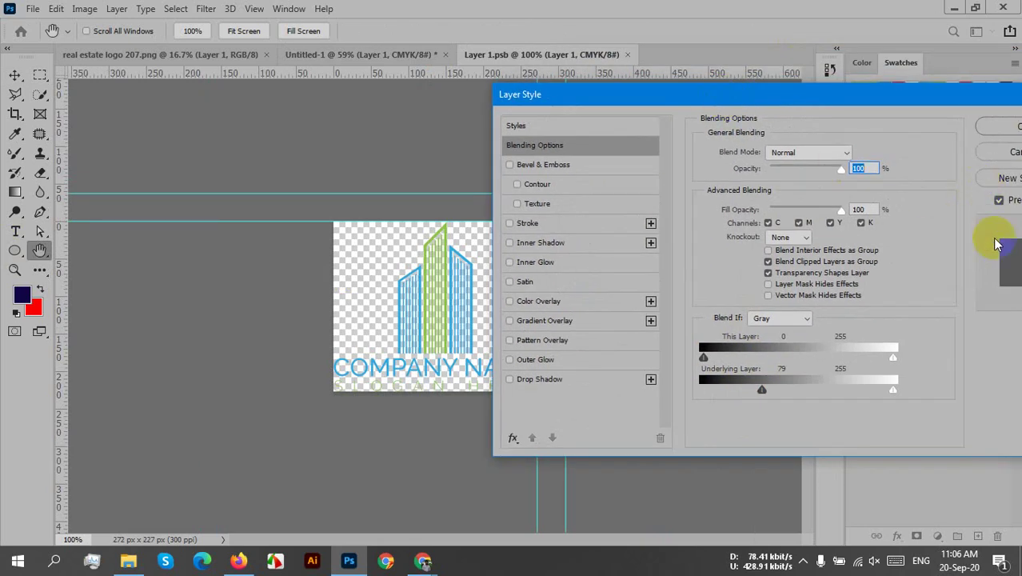
{"action": "left_click", "coordinate": [1006, 261]}
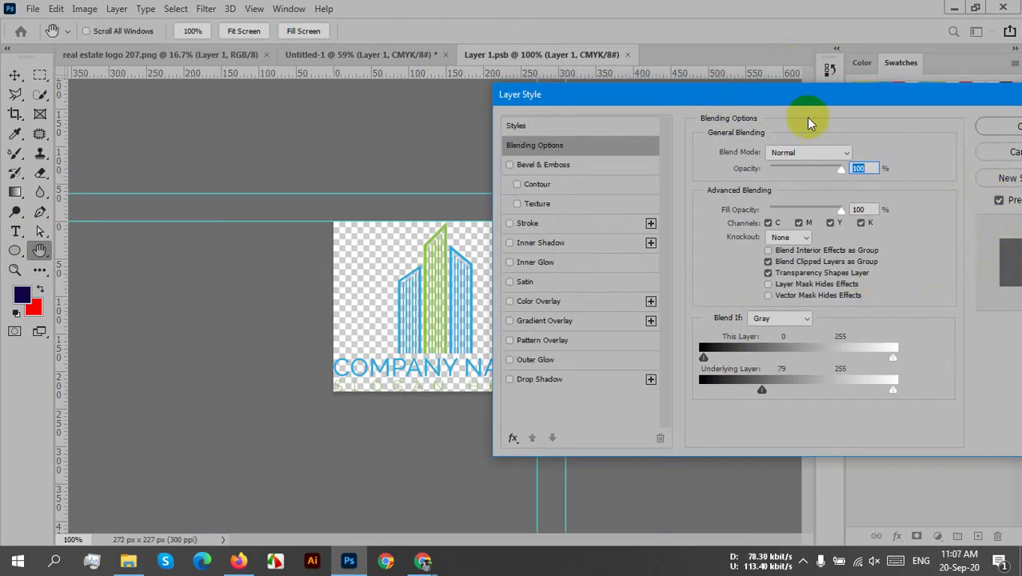
{"action": "left_click_drag", "start_coordinate": [800, 104], "coordinate": [782, 120]}
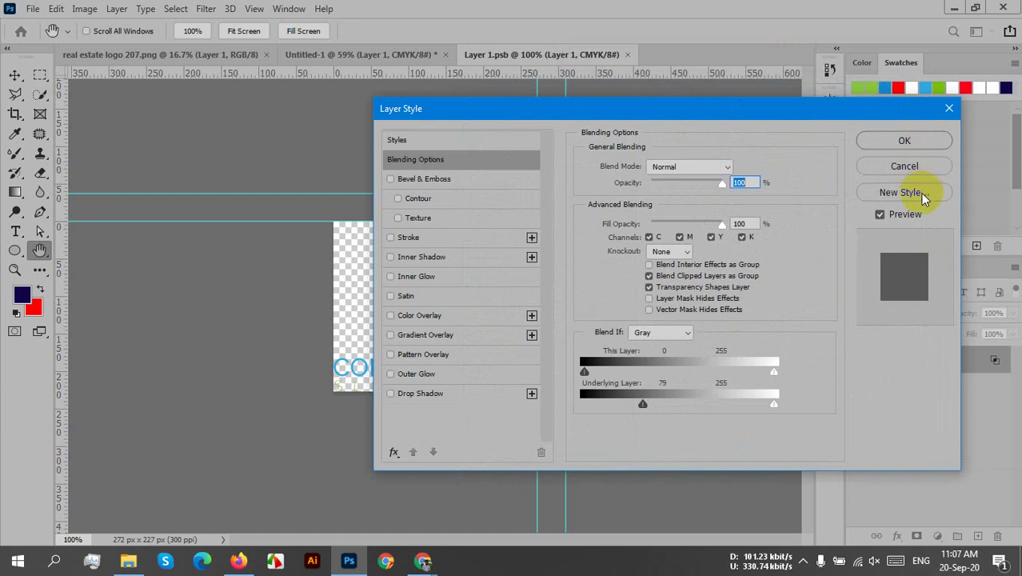
{"action": "left_click", "coordinate": [905, 165]}
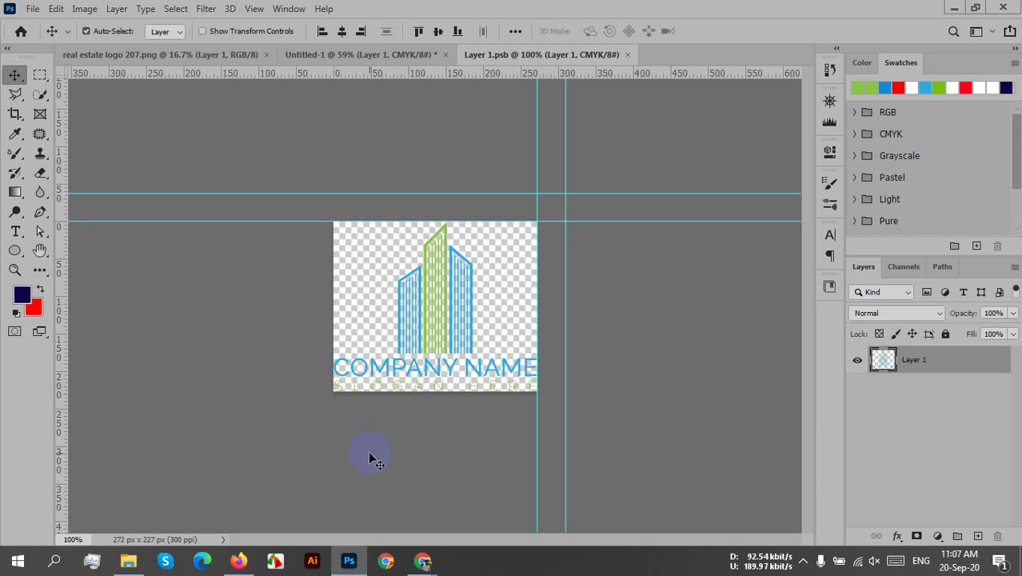
{"action": "left_click", "coordinate": [415, 404]}
{"action": "left_click", "coordinate": [595, 71]}
{"action": "left_click", "coordinate": [631, 55]}
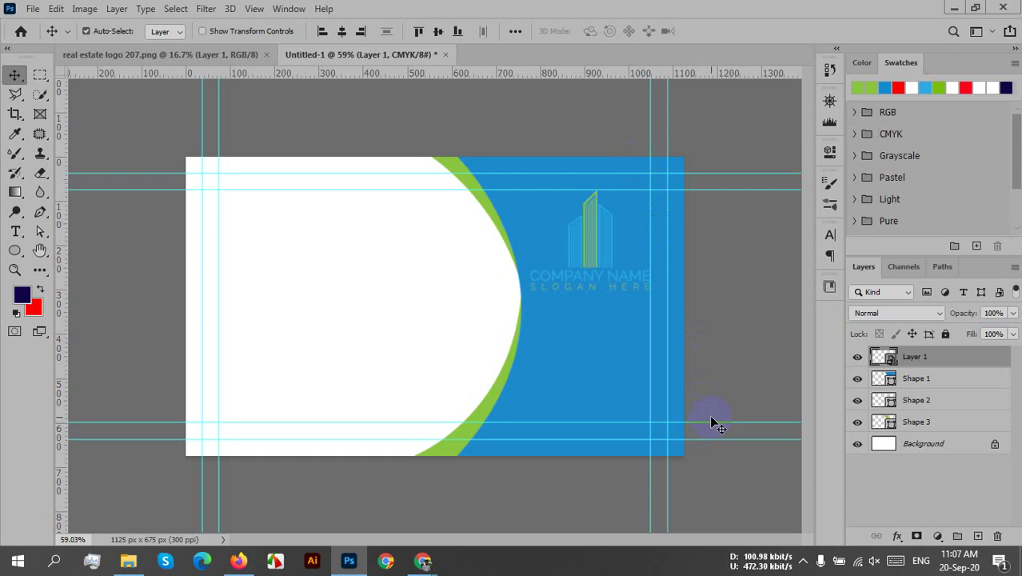
- Move the logo back onto the card's white side and hide Layer 1
{"action": "left_click", "coordinate": [592, 258]}
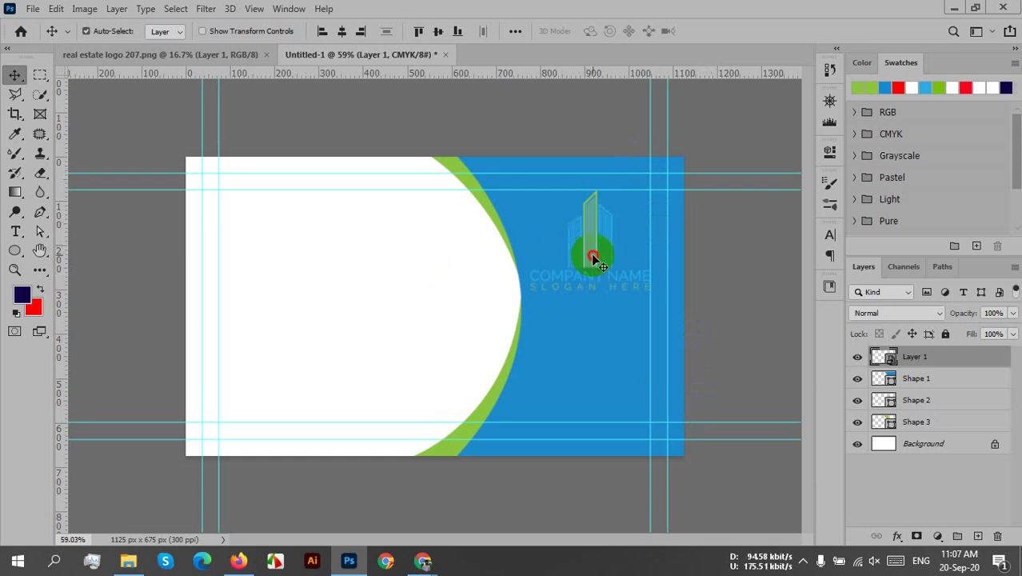
{"action": "left_click_drag", "start_coordinate": [593, 258], "coordinate": [440, 109]}
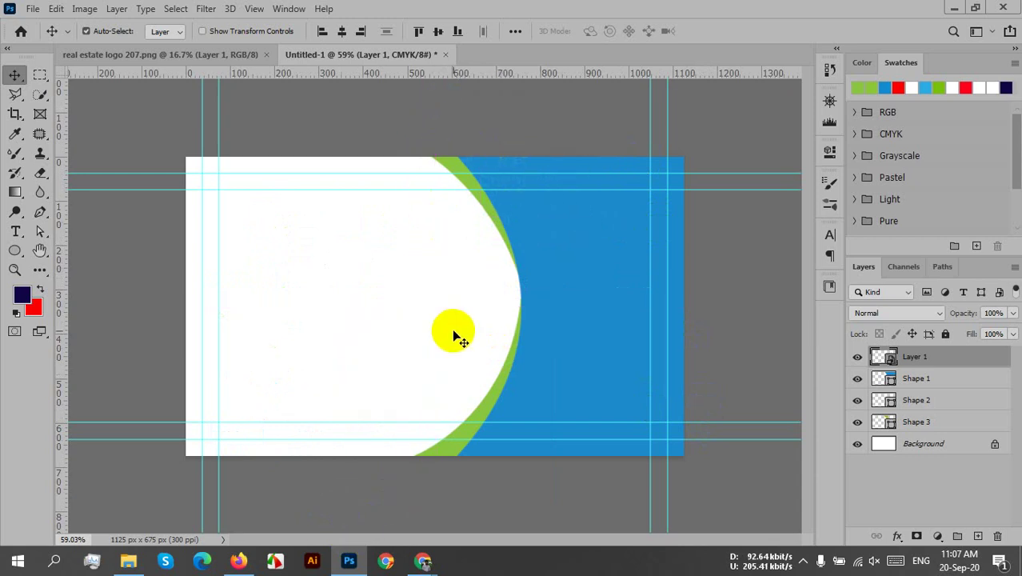
{"action": "left_click", "coordinate": [857, 359]}
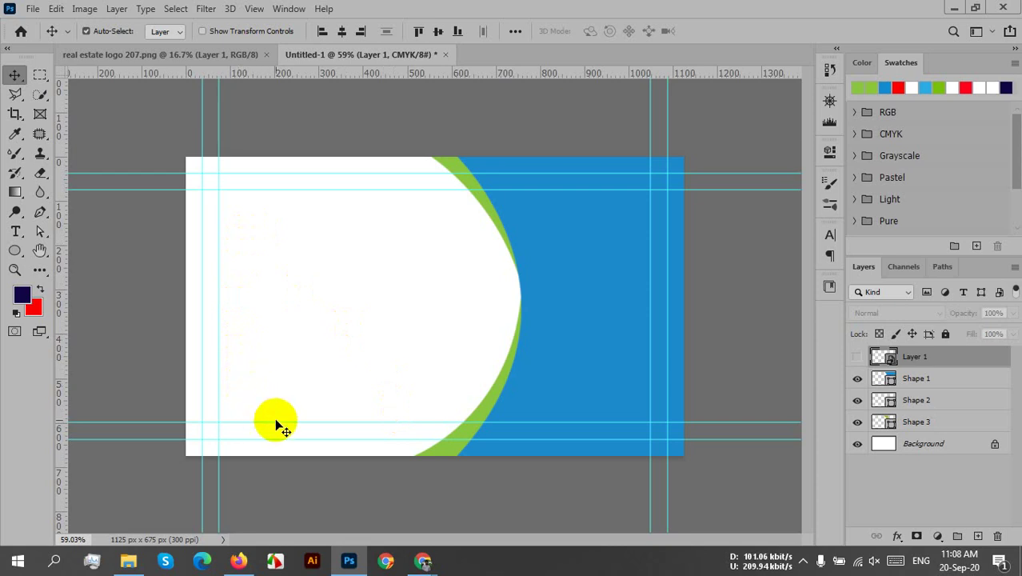
- In the browser, search Flaticon for cellphone icons and open the phone-call icon
{"action": "mouse_move", "coordinate": [439, 566]}
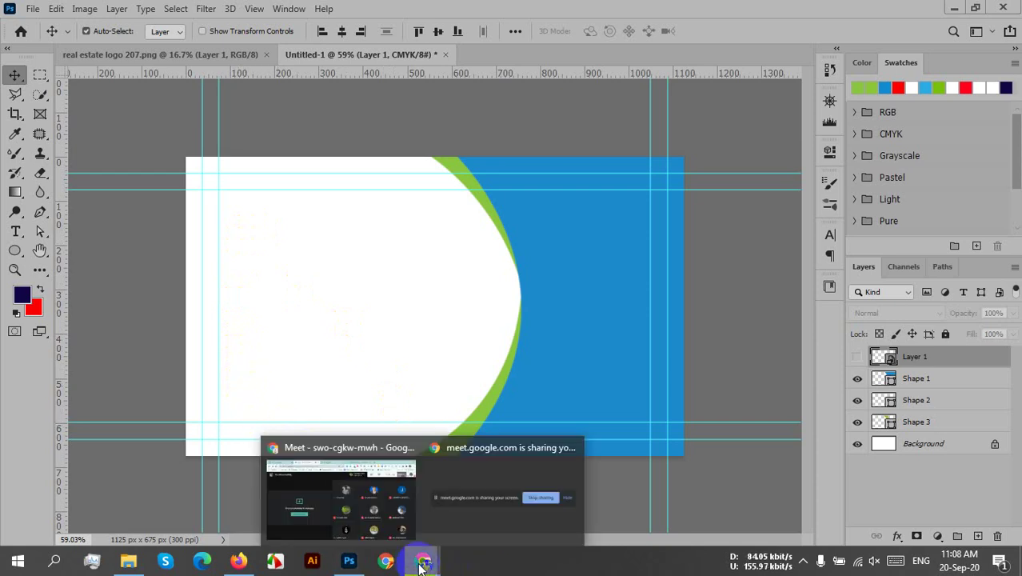
{"action": "left_click", "coordinate": [372, 480]}
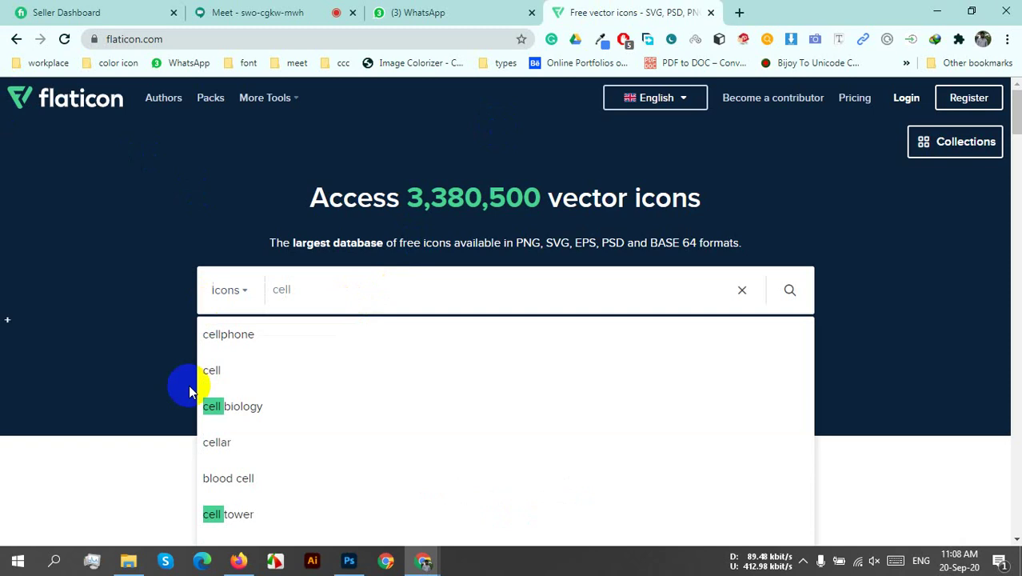
{"action": "left_click", "coordinate": [238, 344]}
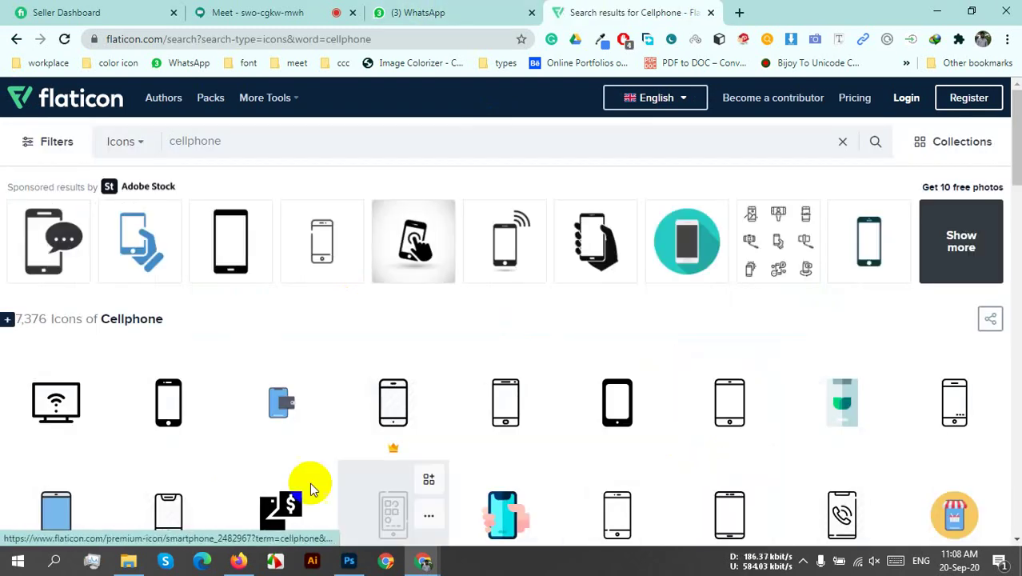
{"action": "mouse_move", "coordinate": [766, 528]}
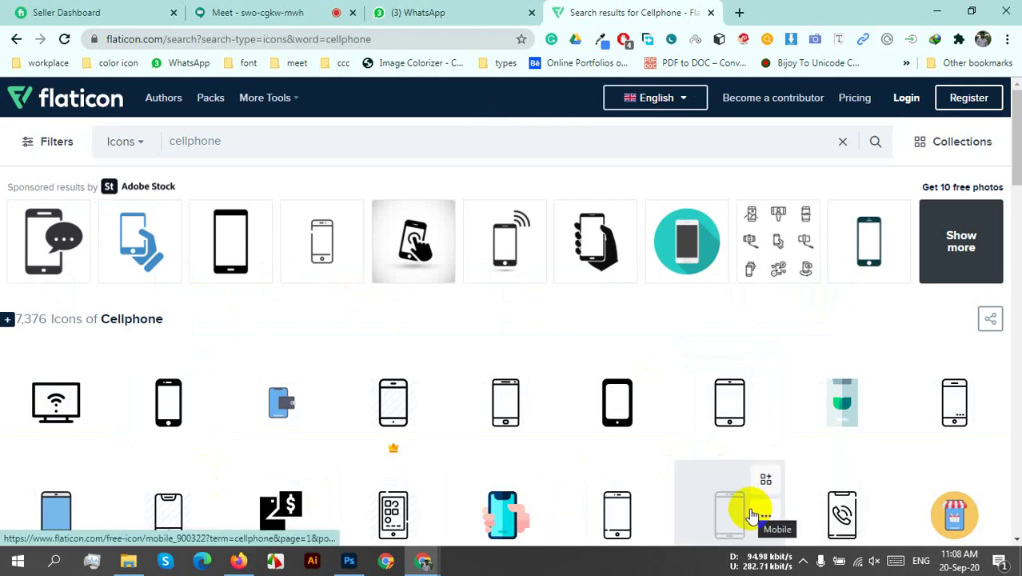
{"action": "scroll", "coordinate": [674, 398], "scroll_direction": "down", "scroll_amount": 3}
{"action": "scroll", "coordinate": [661, 406], "scroll_direction": "down", "scroll_amount": 3}
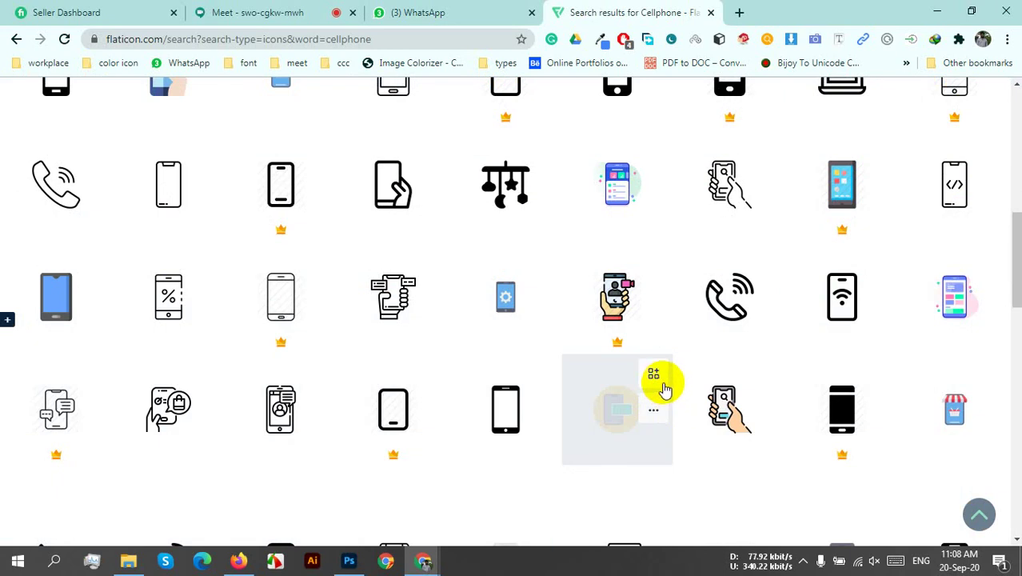
{"action": "scroll", "coordinate": [664, 388], "scroll_direction": "down", "scroll_amount": 3}
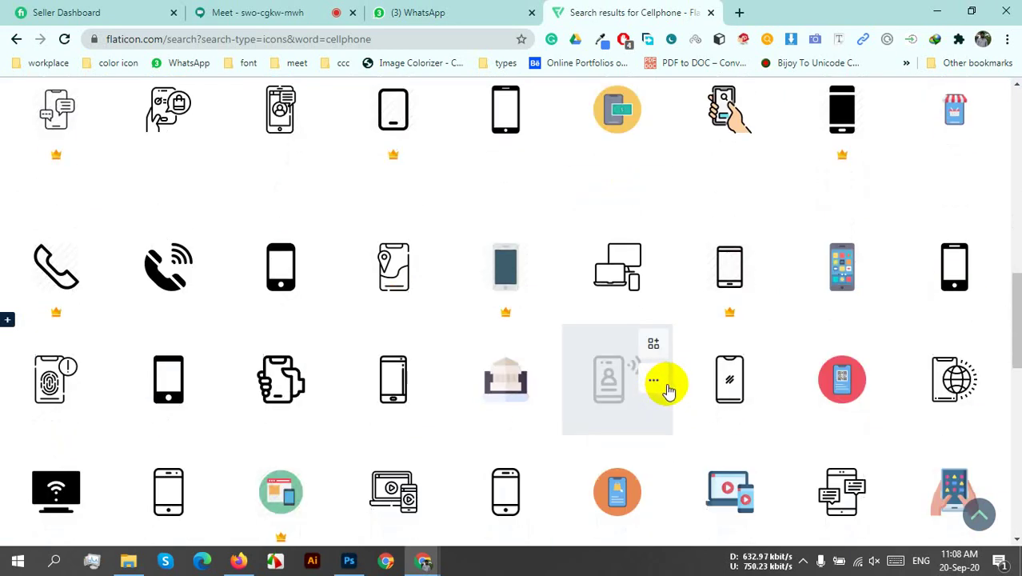
{"action": "left_click", "coordinate": [179, 277]}
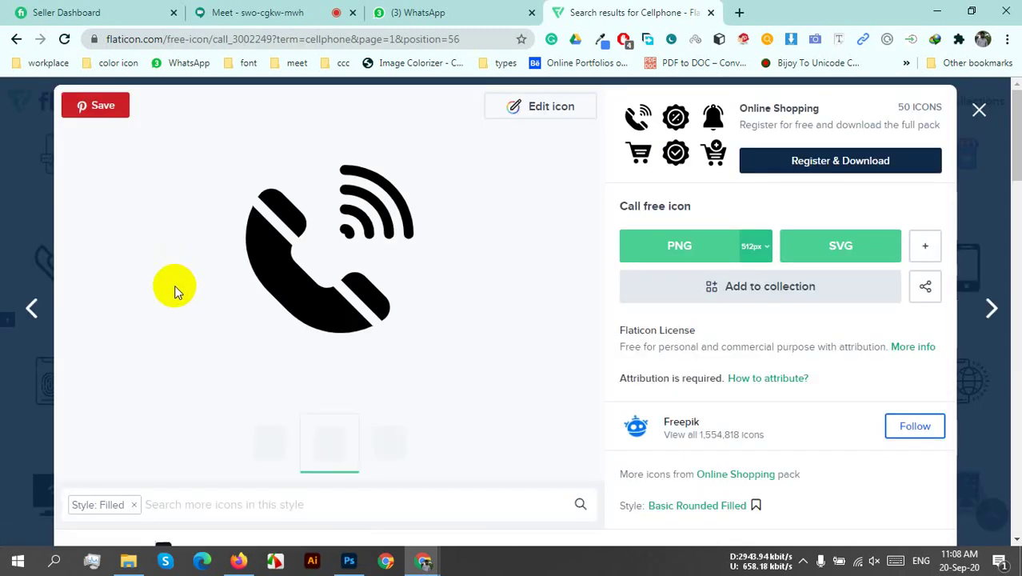
- Download the call icon as call.svg, then return to the cellphone results
{"action": "left_click", "coordinate": [861, 245]}
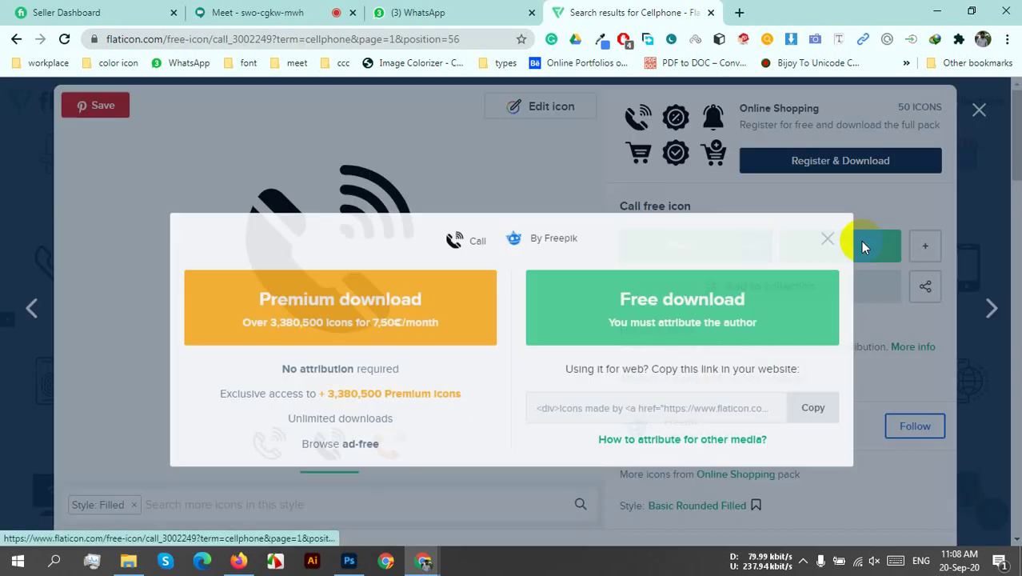
{"action": "left_click", "coordinate": [797, 271]}
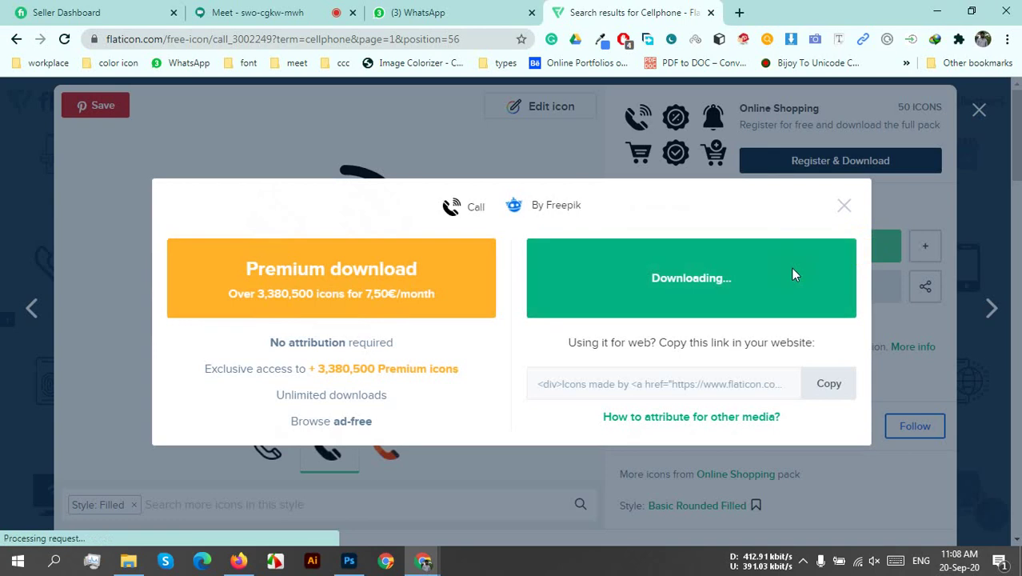
{"action": "left_click", "coordinate": [599, 255]}
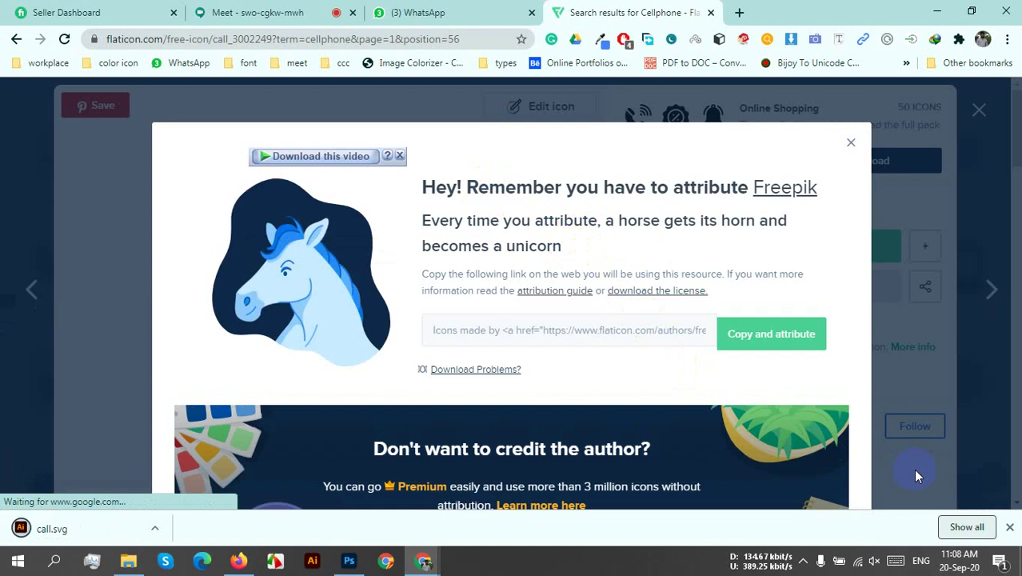
{"action": "left_click", "coordinate": [1009, 527]}
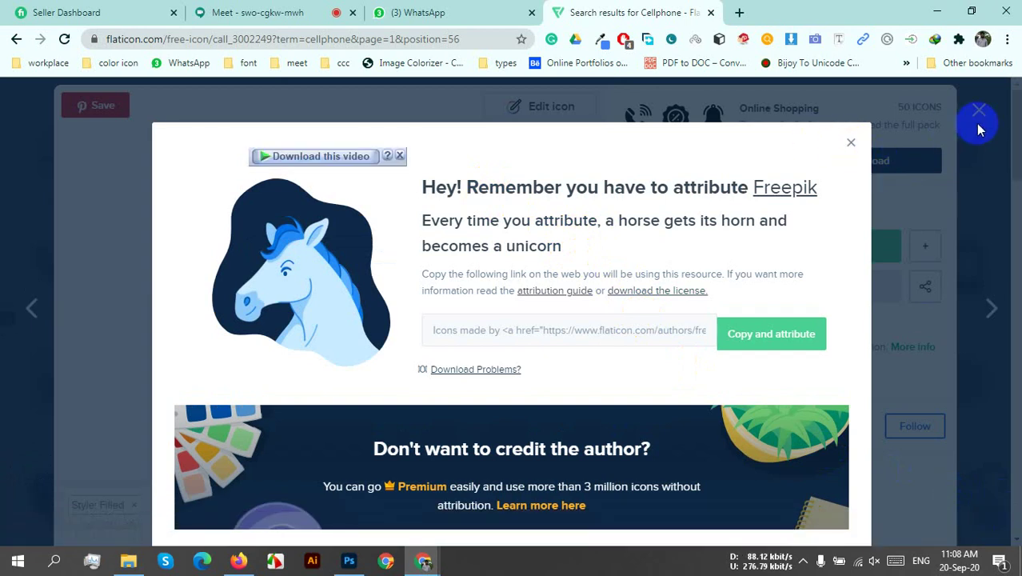
{"action": "left_click", "coordinate": [851, 142]}
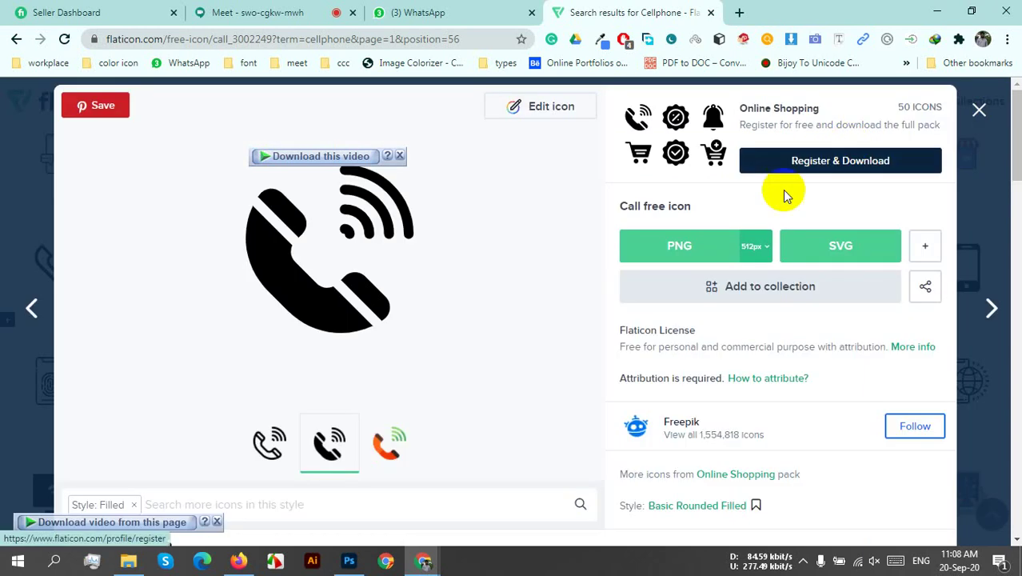
{"action": "left_click", "coordinate": [981, 112]}
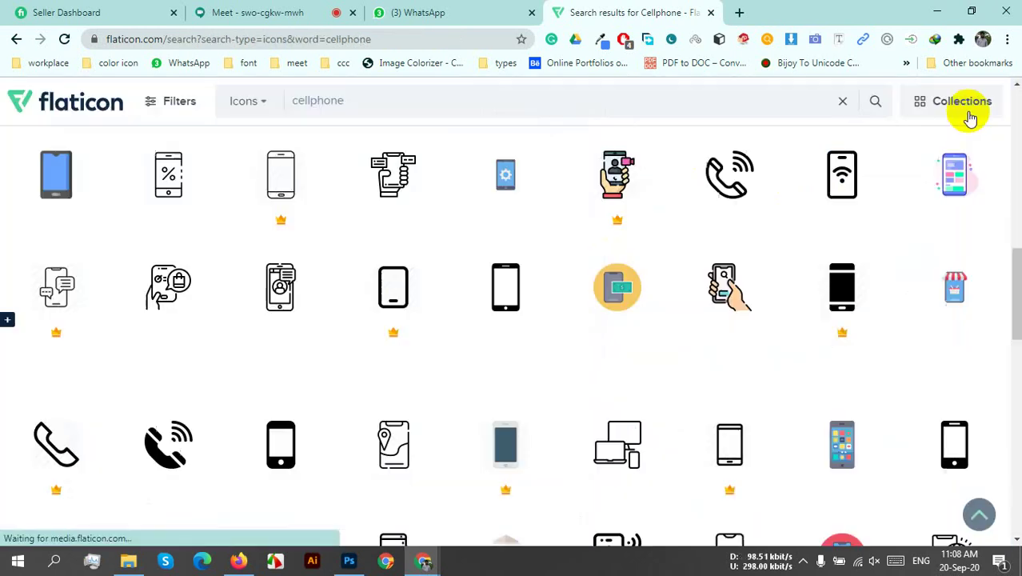
- Search Flaticon for 'email' icons and open the black @ icon
{"action": "left_click_drag", "start_coordinate": [365, 96], "coordinate": [314, 94]}
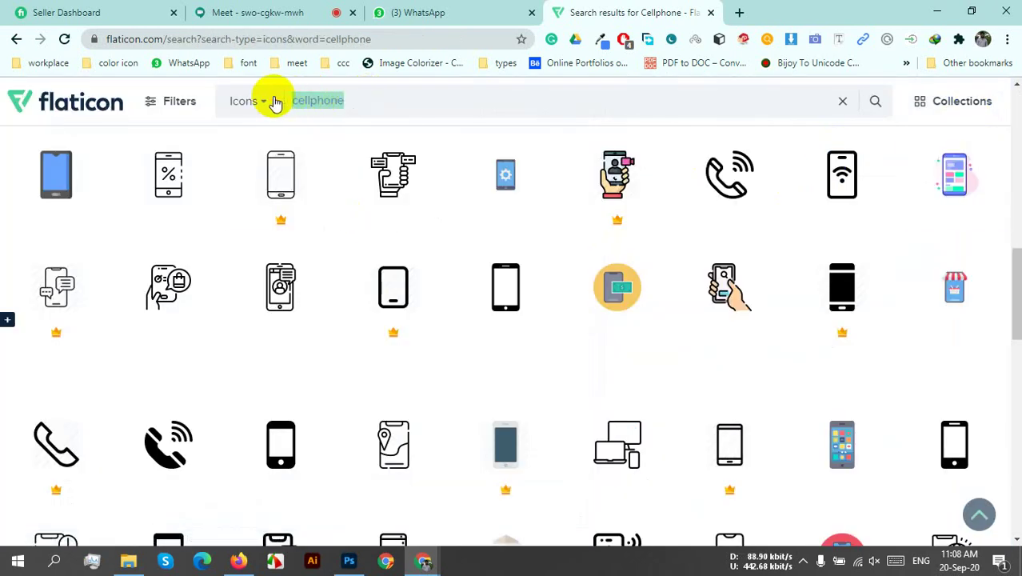
{"action": "type", "text": "email"}
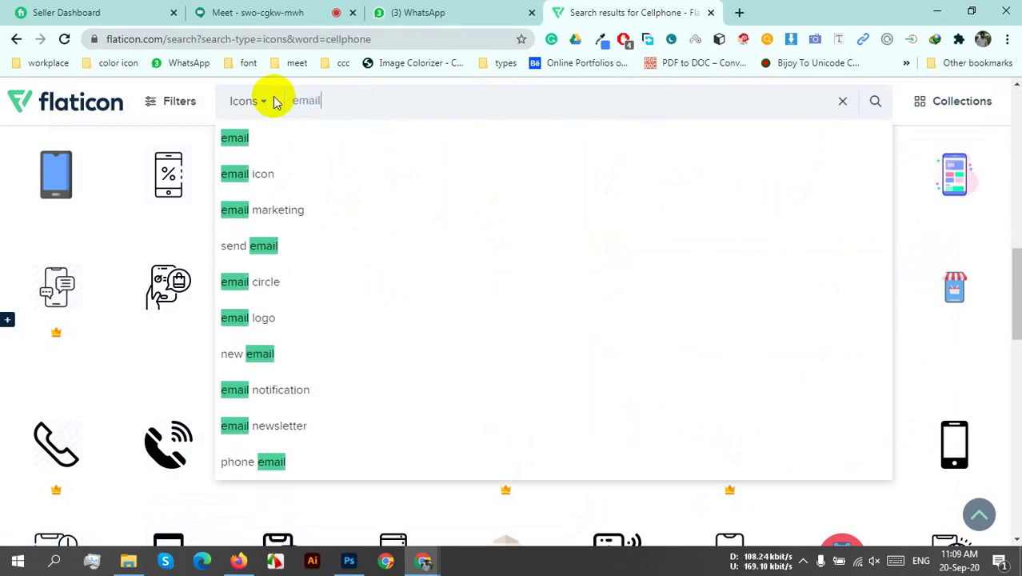
{"action": "key", "text": "Return"}
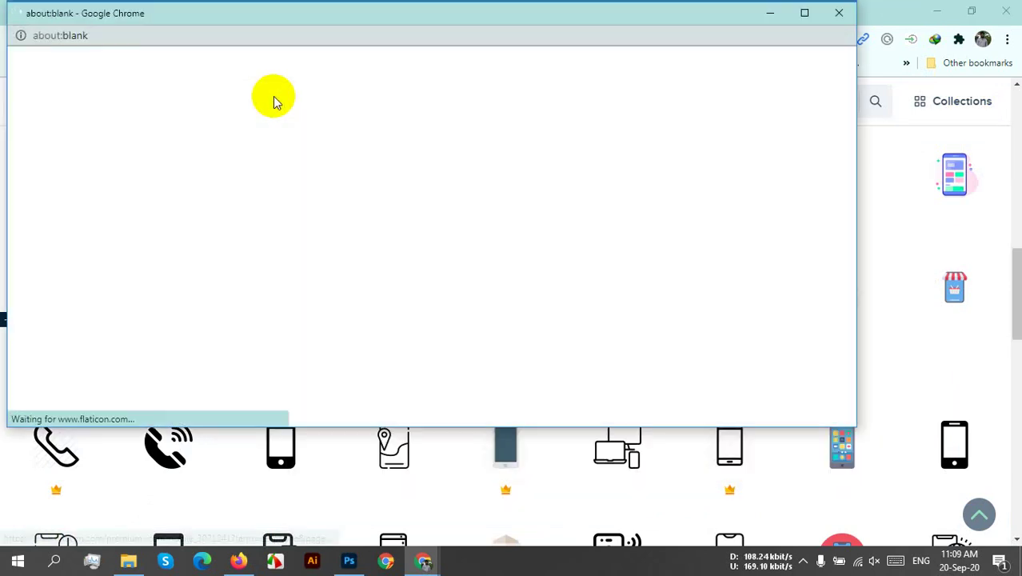
{"action": "left_click", "coordinate": [825, 9]}
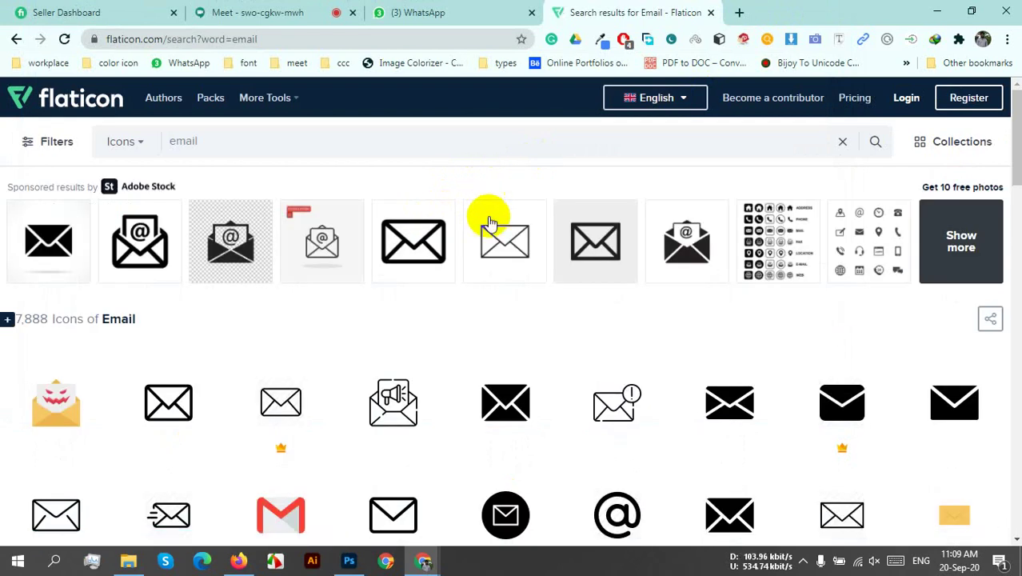
{"action": "scroll", "coordinate": [704, 487], "scroll_direction": "down", "scroll_amount": 3}
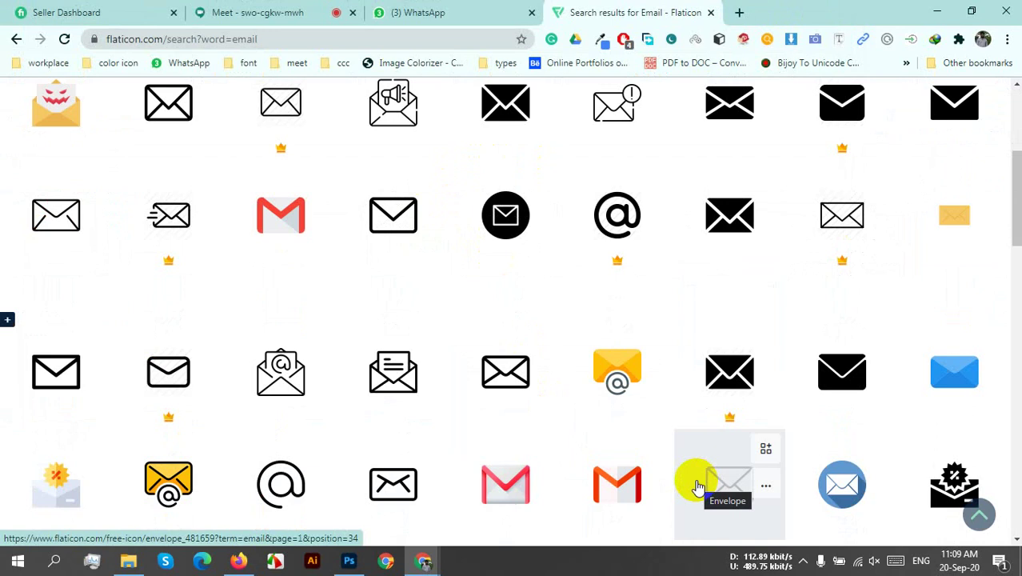
{"action": "scroll", "coordinate": [699, 487], "scroll_direction": "down", "scroll_amount": 2}
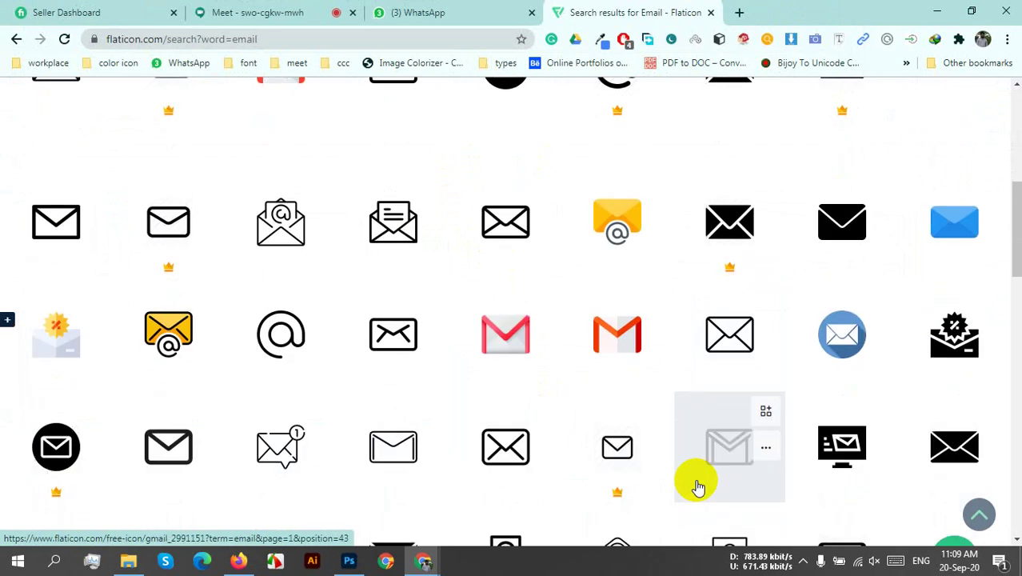
{"action": "scroll", "coordinate": [699, 486], "scroll_direction": "up", "scroll_amount": 3}
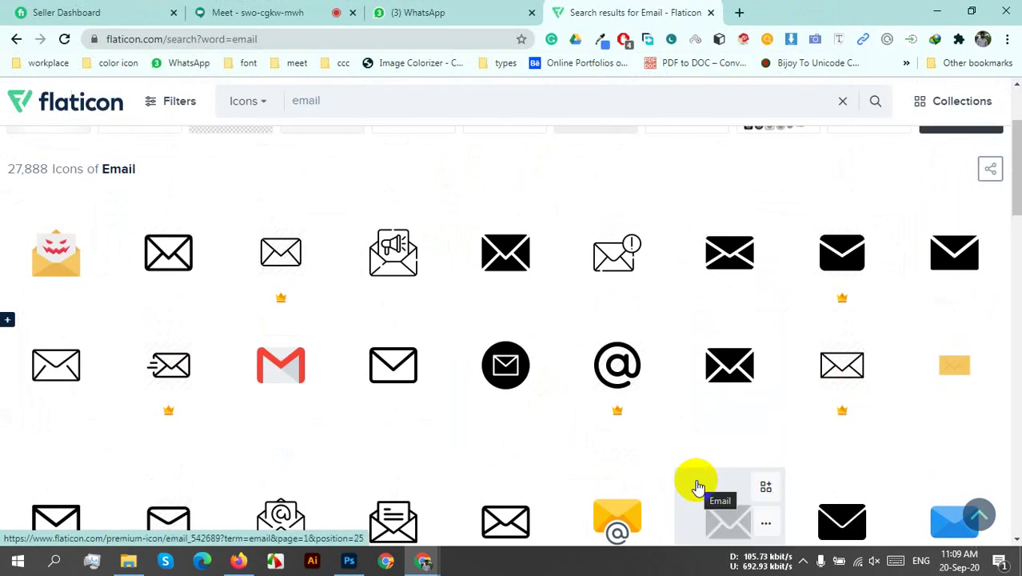
{"action": "scroll", "coordinate": [698, 486], "scroll_direction": "down", "scroll_amount": 2}
{"action": "scroll", "coordinate": [696, 488], "scroll_direction": "down", "scroll_amount": 3}
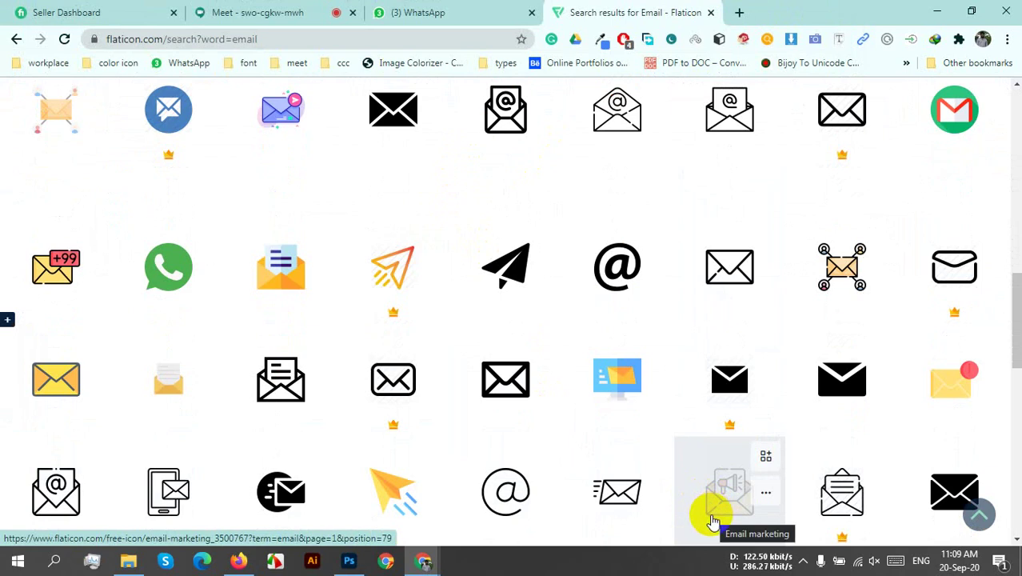
{"action": "left_click", "coordinate": [634, 259]}
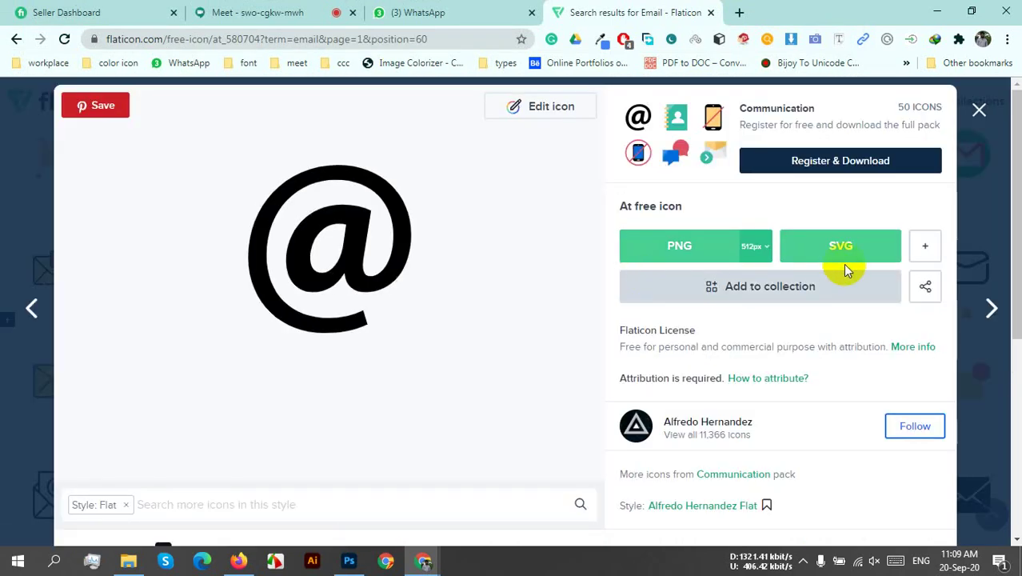
- Download the @ icon as at.svg, then go back to the email results
{"action": "left_click", "coordinate": [822, 249]}
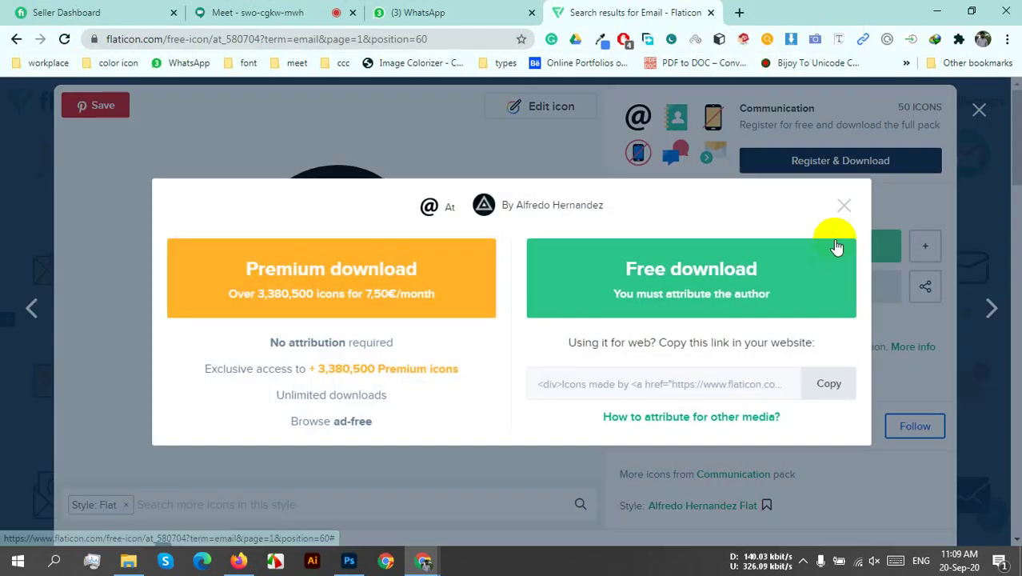
{"action": "left_click", "coordinate": [726, 271]}
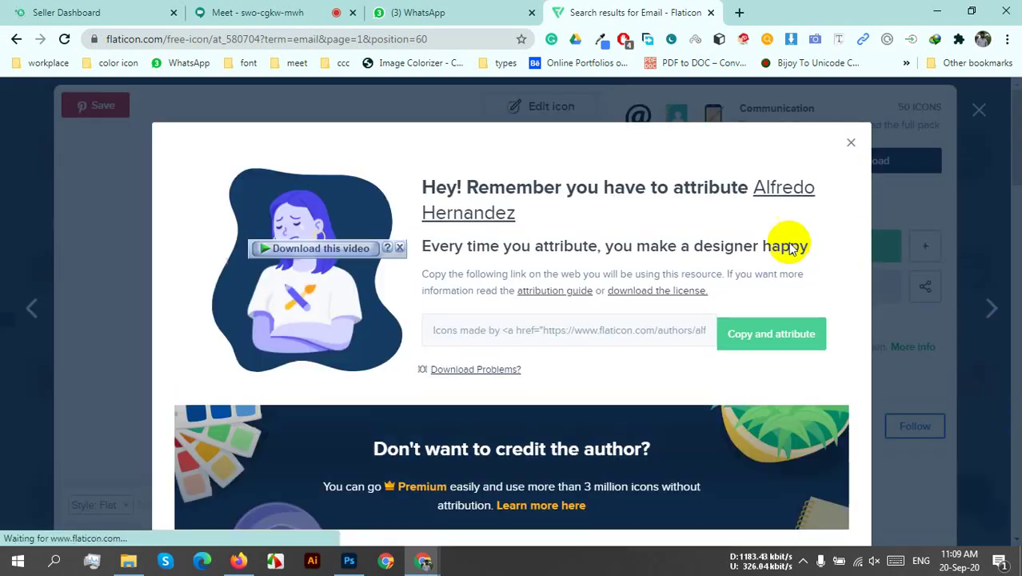
{"action": "left_click", "coordinate": [852, 144]}
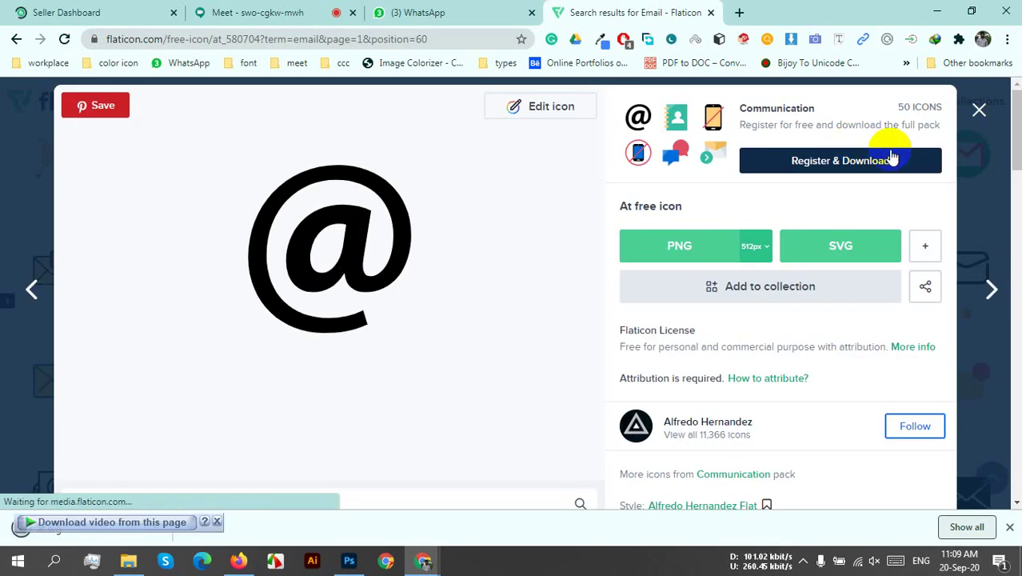
{"action": "left_click", "coordinate": [980, 111]}
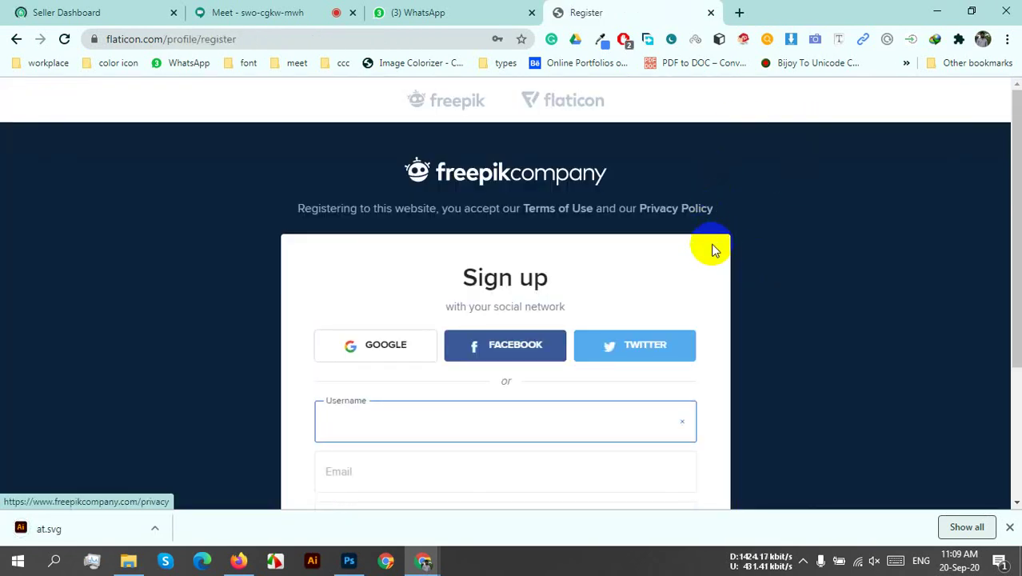
{"action": "left_click", "coordinate": [16, 38]}
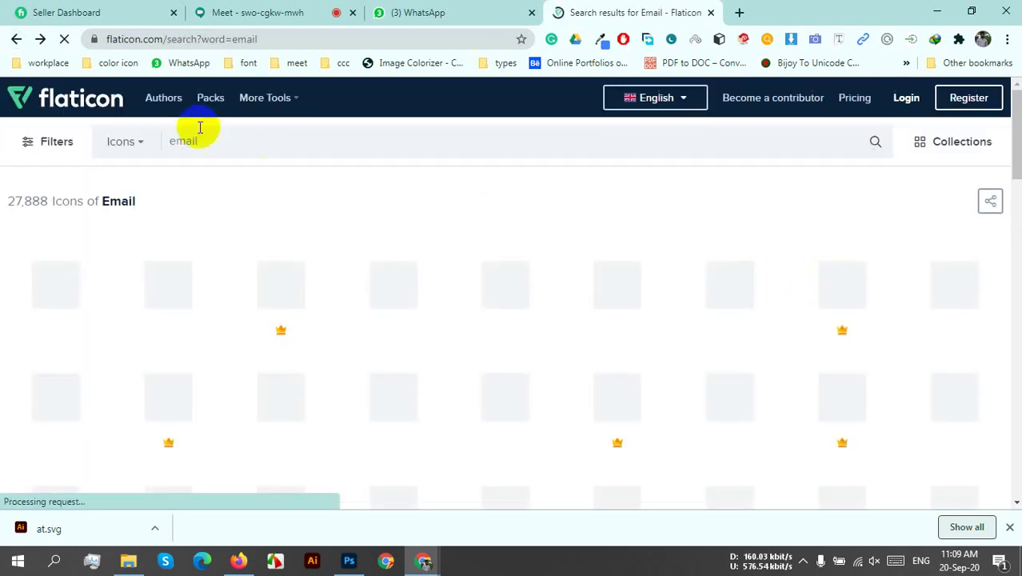
- Search Flaticon for 'website' icons using the search suggestion
{"action": "left_click_drag", "start_coordinate": [152, 133], "coordinate": [243, 151]}
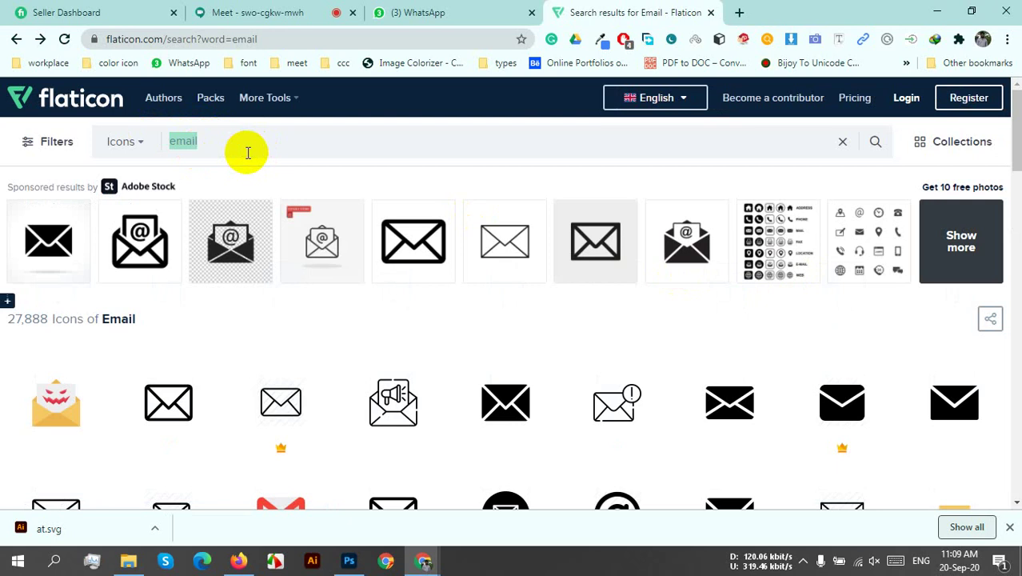
{"action": "type", "text": "webs"}
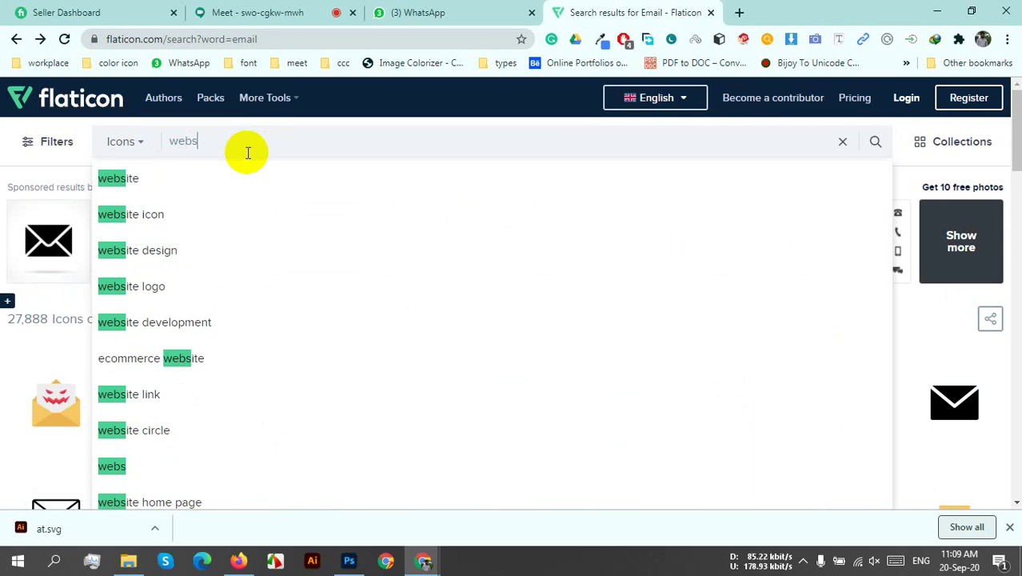
{"action": "left_click", "coordinate": [260, 186]}
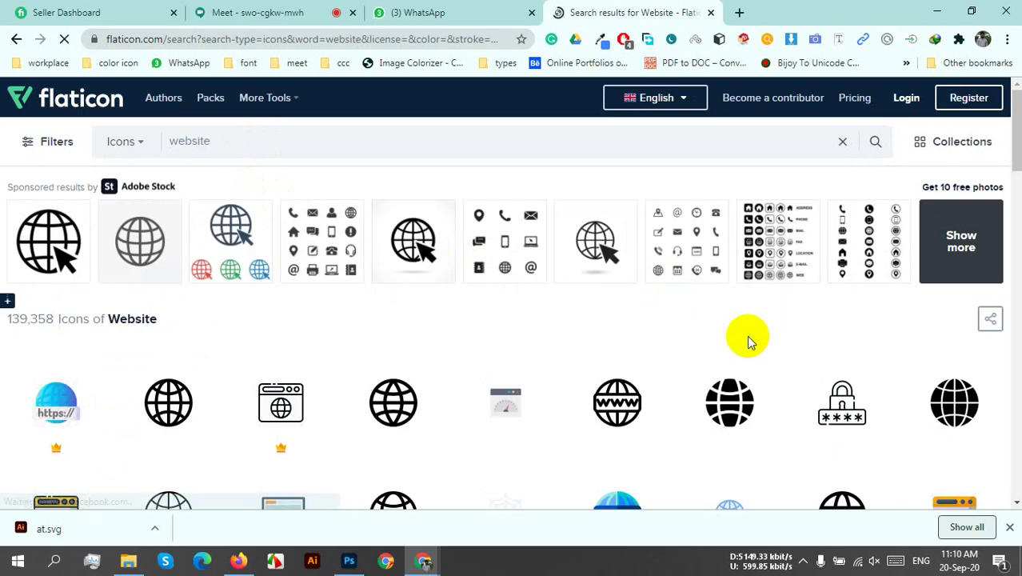
{"action": "scroll", "coordinate": [747, 335], "scroll_direction": "down", "scroll_amount": 5}
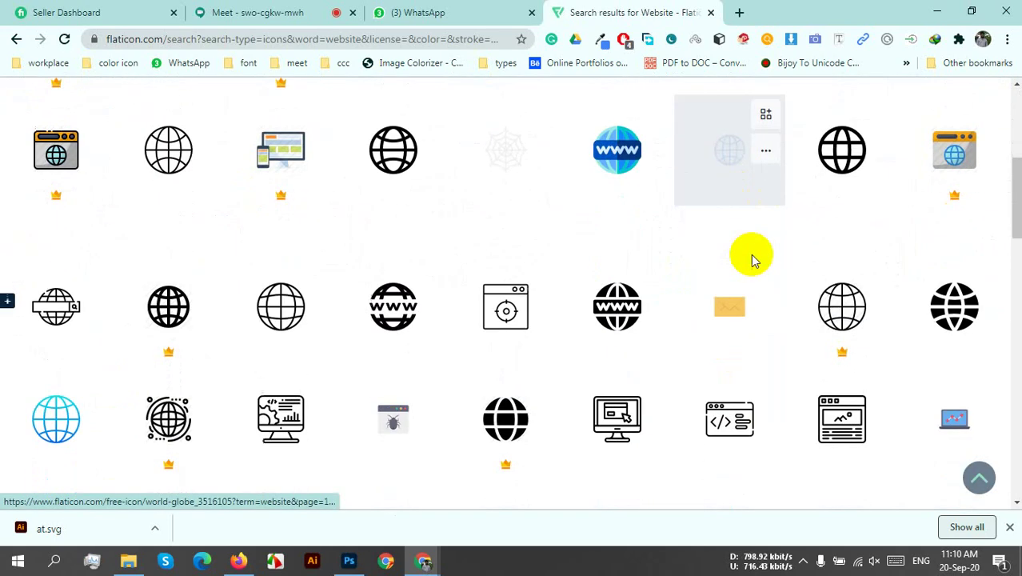
{"action": "scroll", "coordinate": [752, 258], "scroll_direction": "up", "scroll_amount": 4}
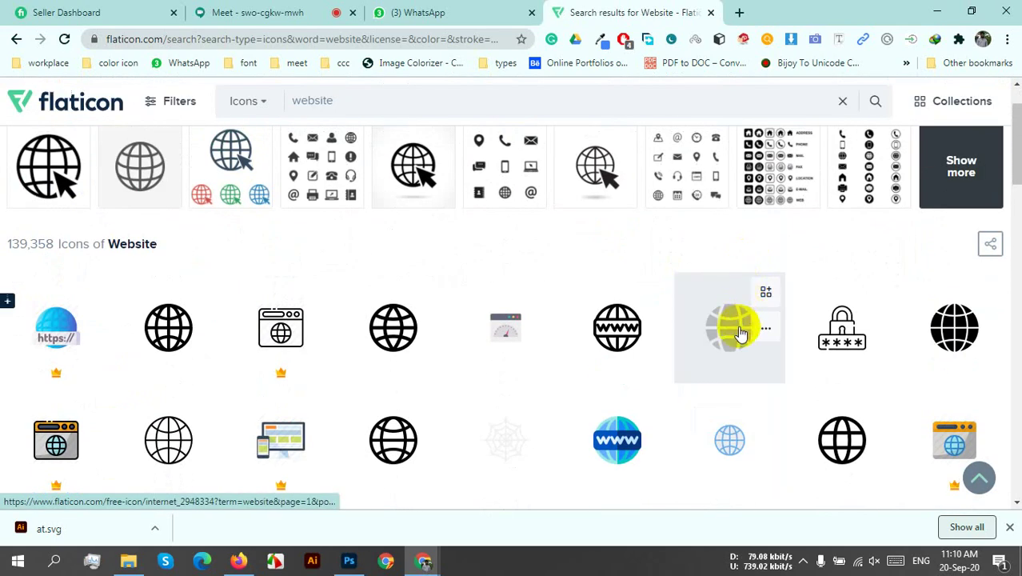
- Download the solid black globe icon as internet.svg and return to the results
{"action": "left_click", "coordinate": [740, 332]}
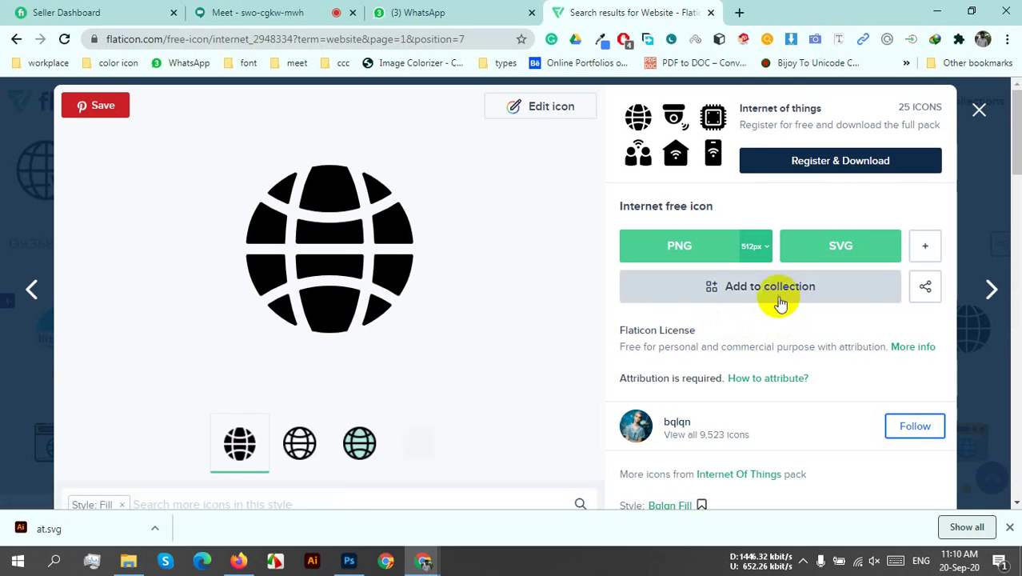
{"action": "left_click", "coordinate": [827, 243]}
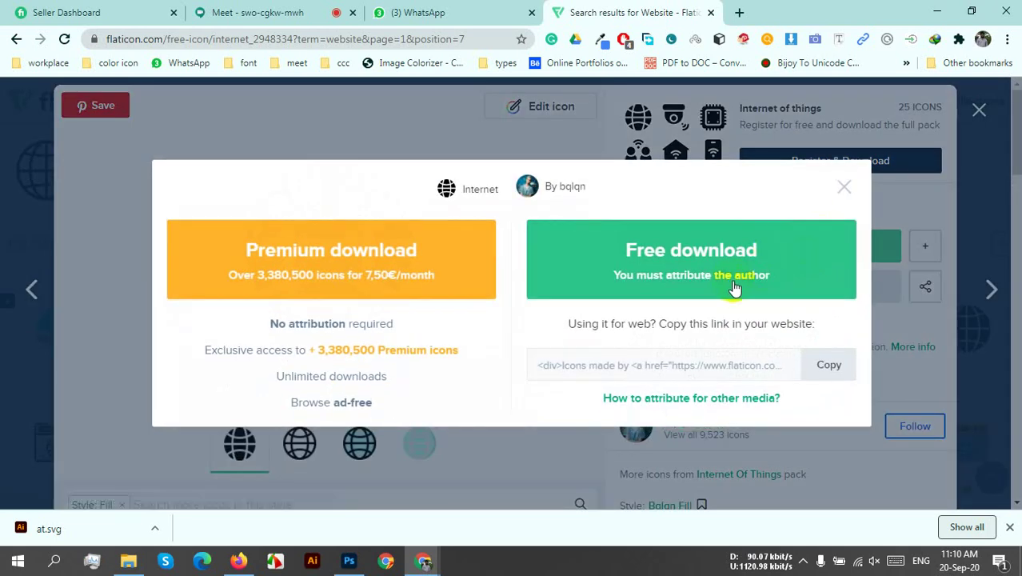
{"action": "left_click", "coordinate": [733, 276]}
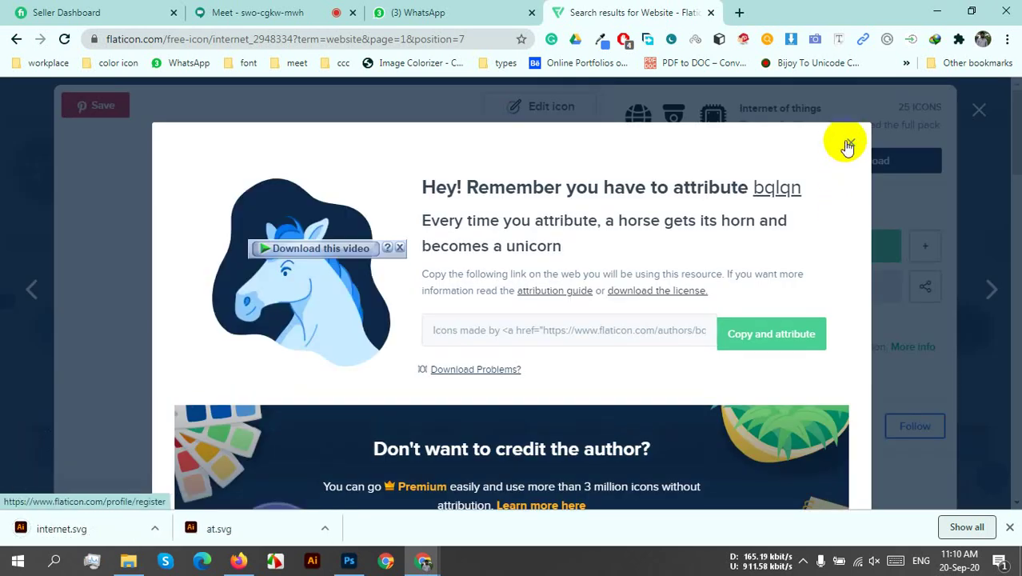
{"action": "left_click", "coordinate": [848, 145]}
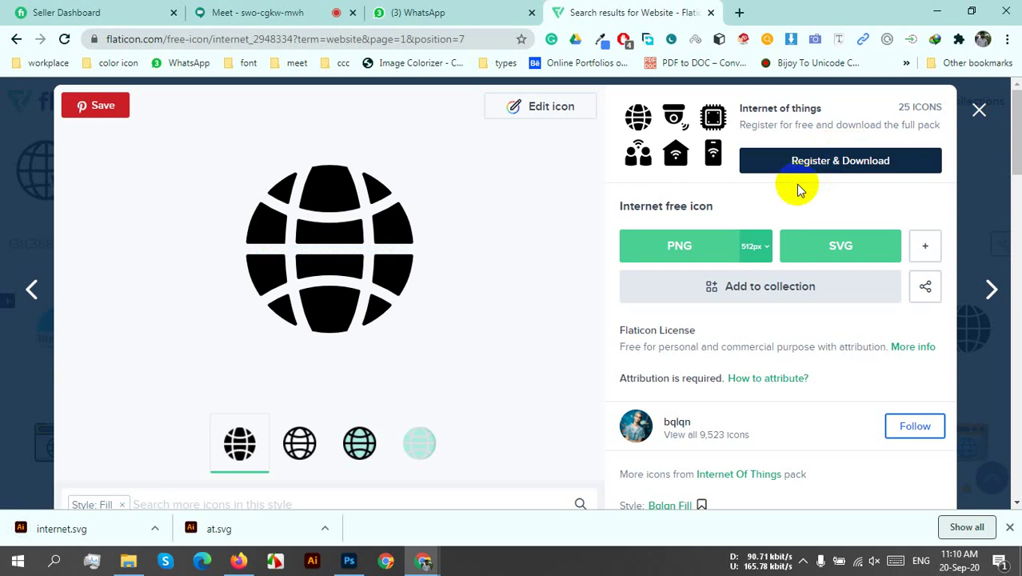
{"action": "left_click", "coordinate": [979, 112]}
{"action": "left_click_drag", "start_coordinate": [336, 107], "coordinate": [270, 117]}
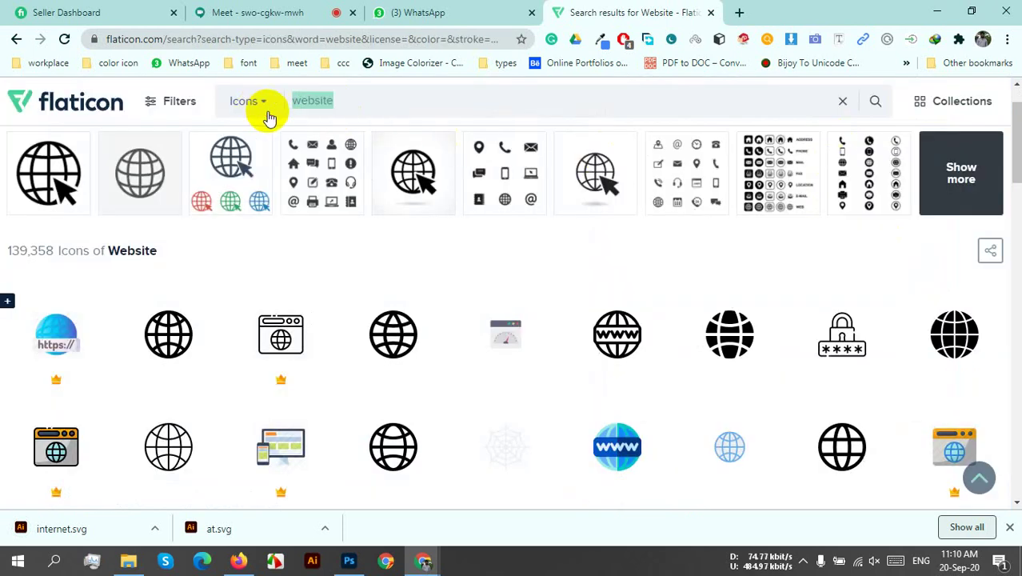
- Search Flaticon for 'home' and browse the house icon results
{"action": "type", "text": "ho"}
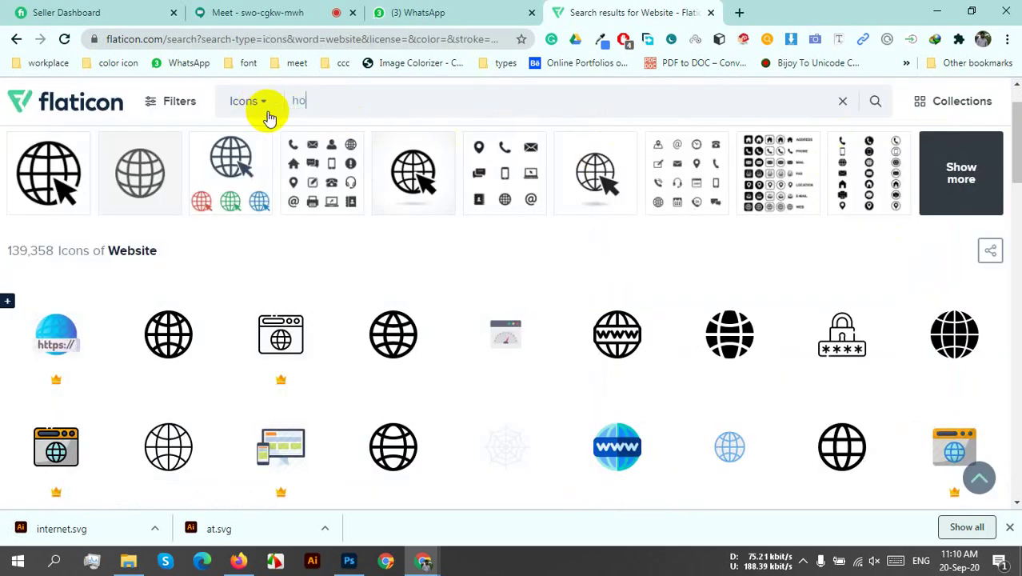
{"action": "type", "text": "me"}
{"action": "key", "text": "Return"}
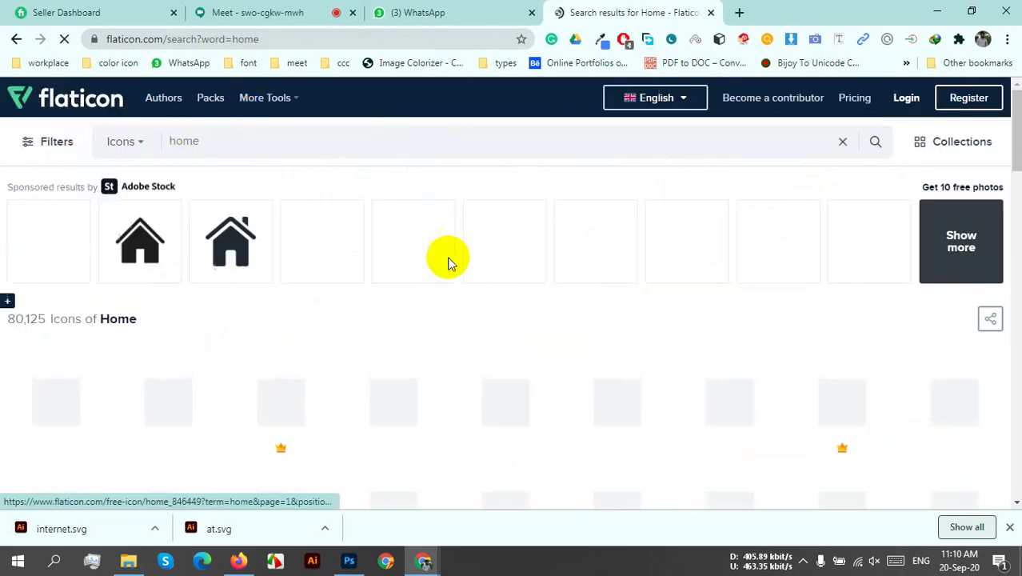
{"action": "scroll", "coordinate": [689, 324], "scroll_direction": "down", "scroll_amount": 2}
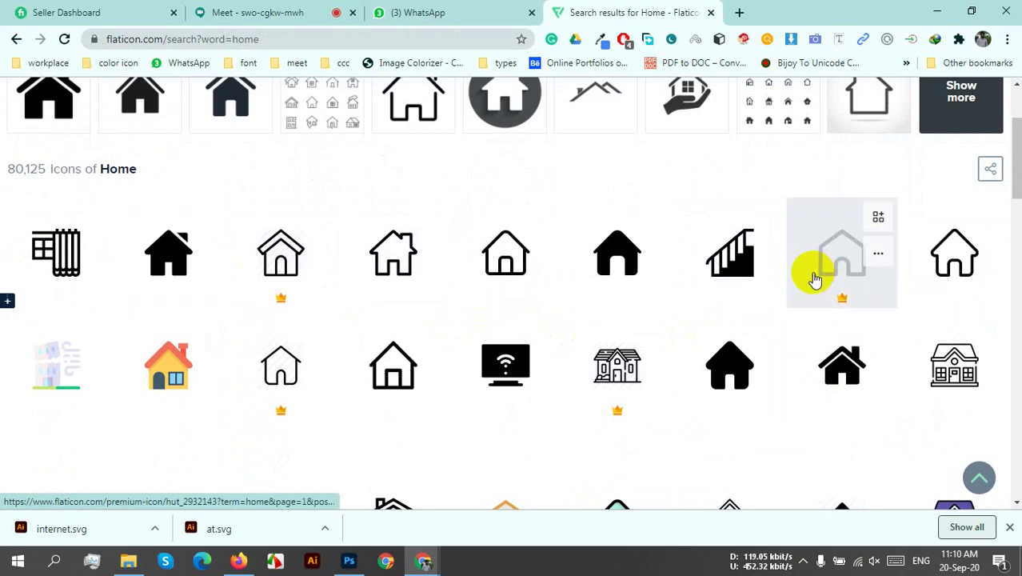
{"action": "scroll", "coordinate": [808, 270], "scroll_direction": "down", "scroll_amount": 4}
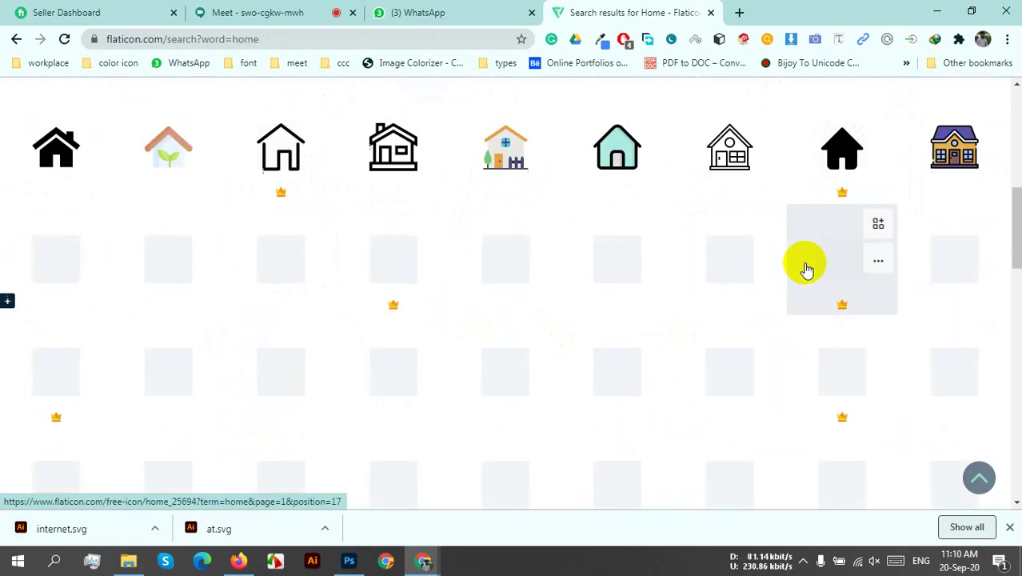
{"action": "scroll", "coordinate": [805, 268], "scroll_direction": "up", "scroll_amount": 6}
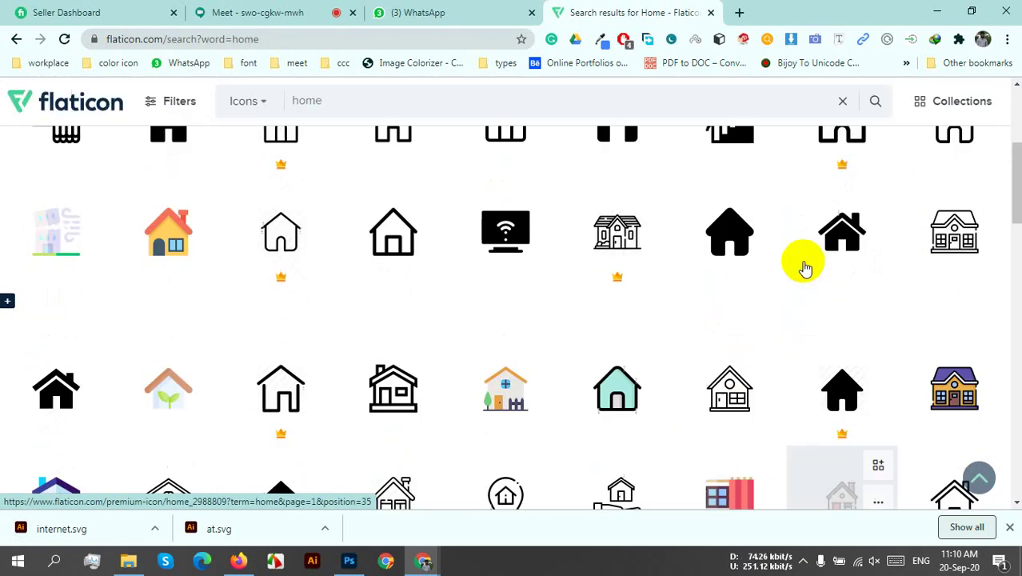
{"action": "scroll", "coordinate": [805, 269], "scroll_direction": "down", "scroll_amount": 8}
{"action": "scroll", "coordinate": [804, 271], "scroll_direction": "up", "scroll_amount": 5}
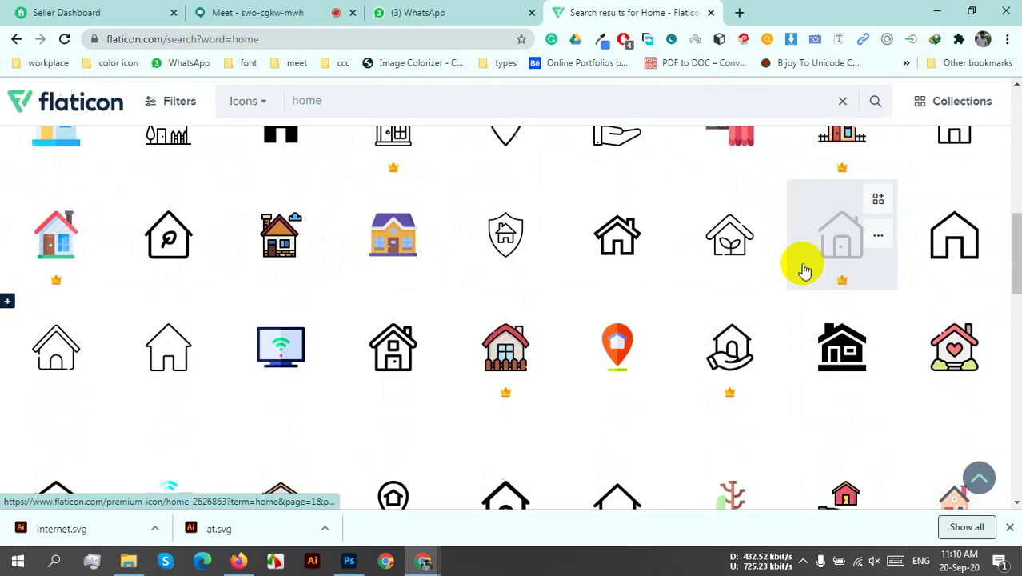
{"action": "scroll", "coordinate": [612, 288], "scroll_direction": "up", "scroll_amount": 2}
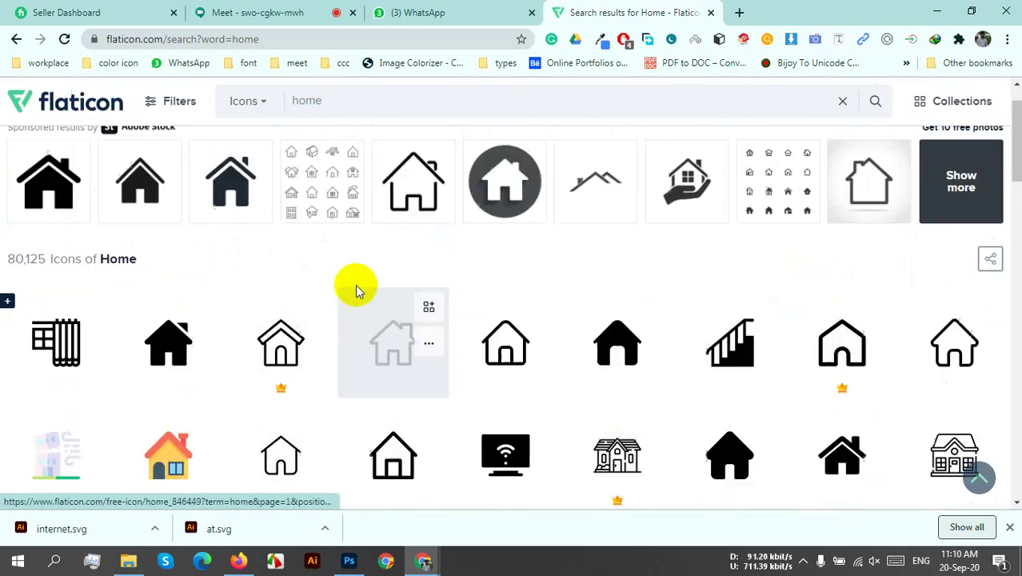
{"action": "scroll", "coordinate": [427, 319], "scroll_direction": "down", "scroll_amount": 2}
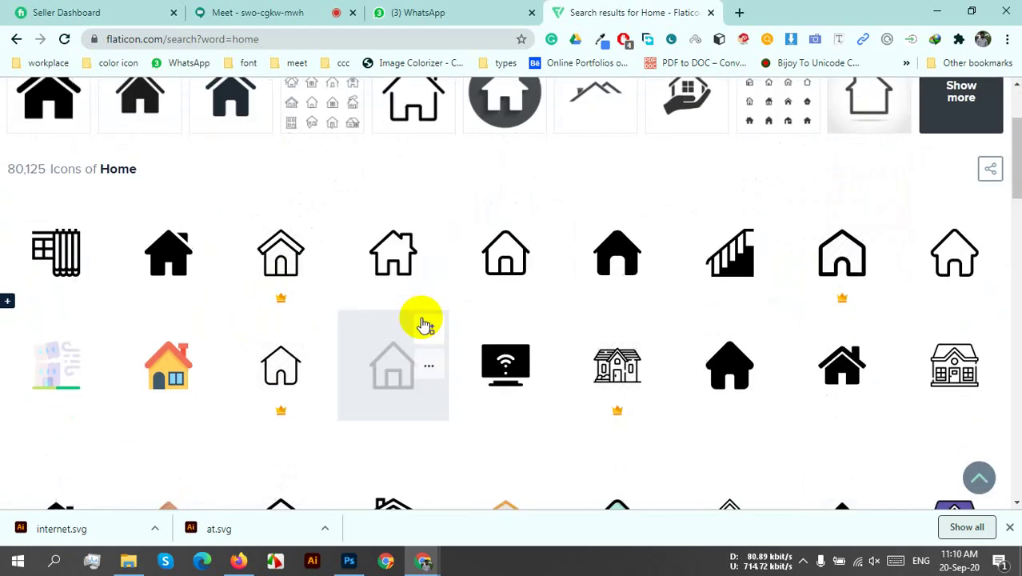
{"action": "scroll", "coordinate": [420, 320], "scroll_direction": "down", "scroll_amount": 2}
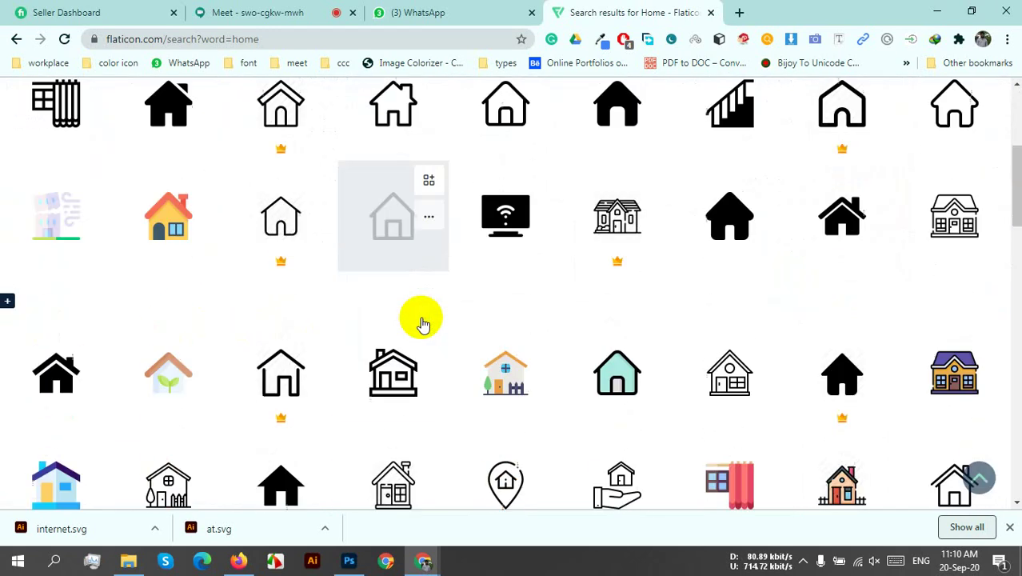
- Download the filled black house icon as home.svg, then go back to the Meet tab
{"action": "left_click", "coordinate": [52, 355]}
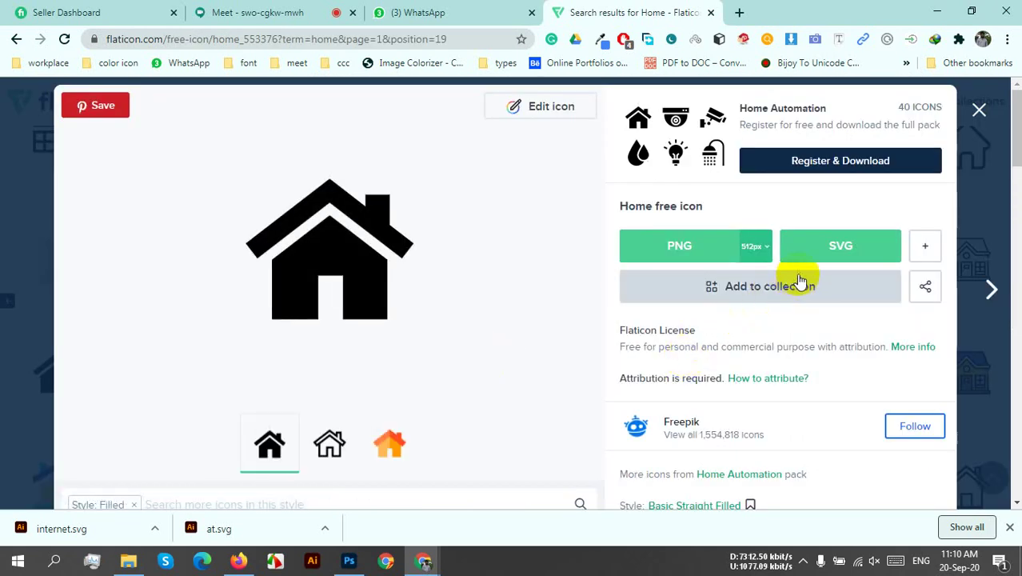
{"action": "left_click", "coordinate": [817, 257]}
{"action": "left_click", "coordinate": [565, 275]}
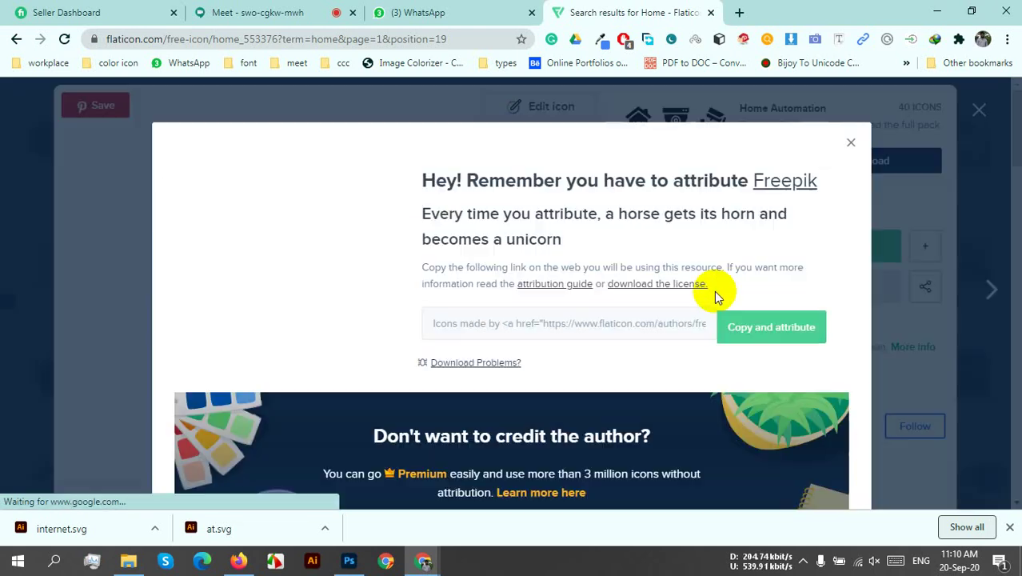
{"action": "left_click", "coordinate": [851, 144]}
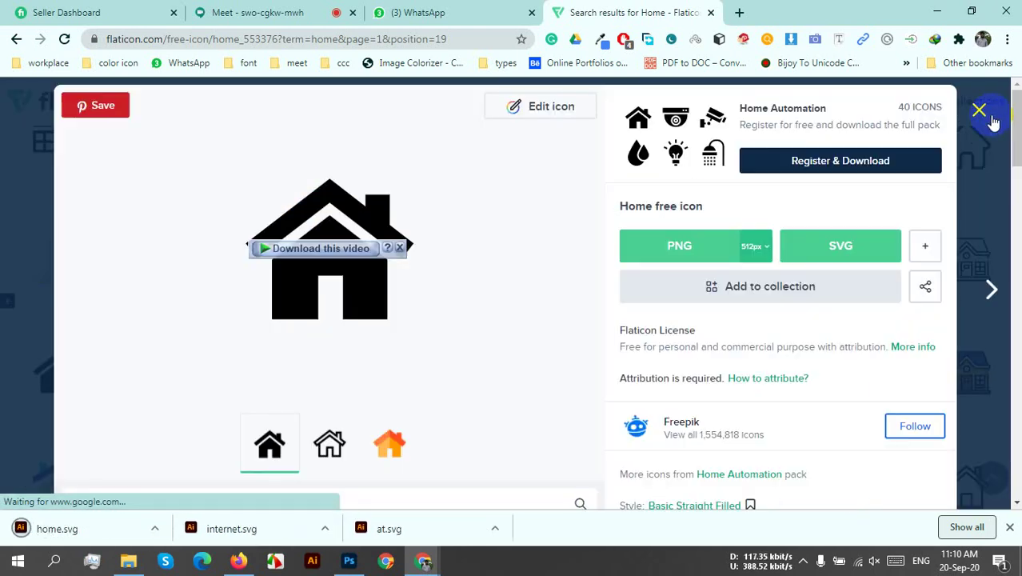
{"action": "left_click", "coordinate": [980, 109]}
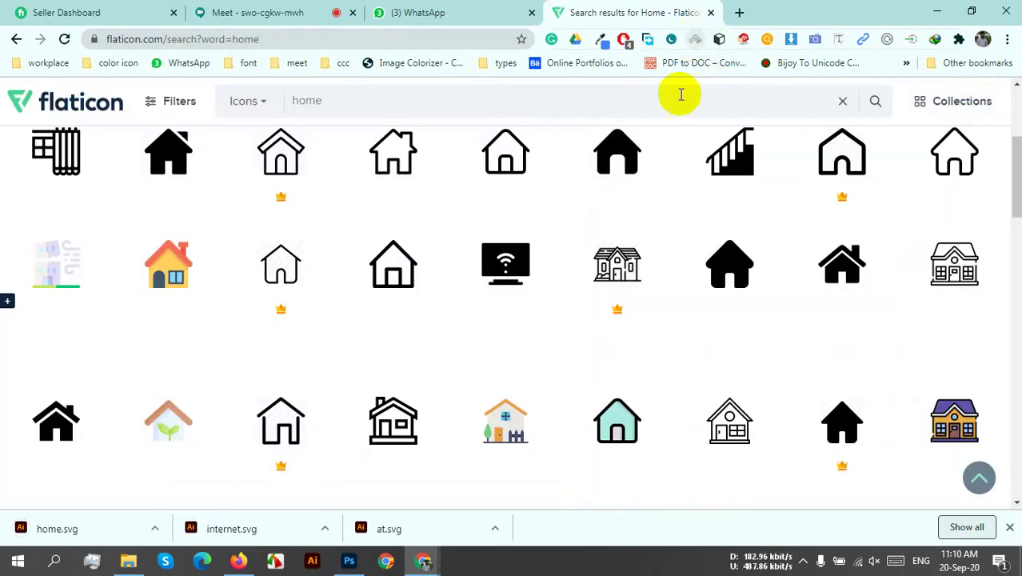
{"action": "left_click", "coordinate": [264, 12]}
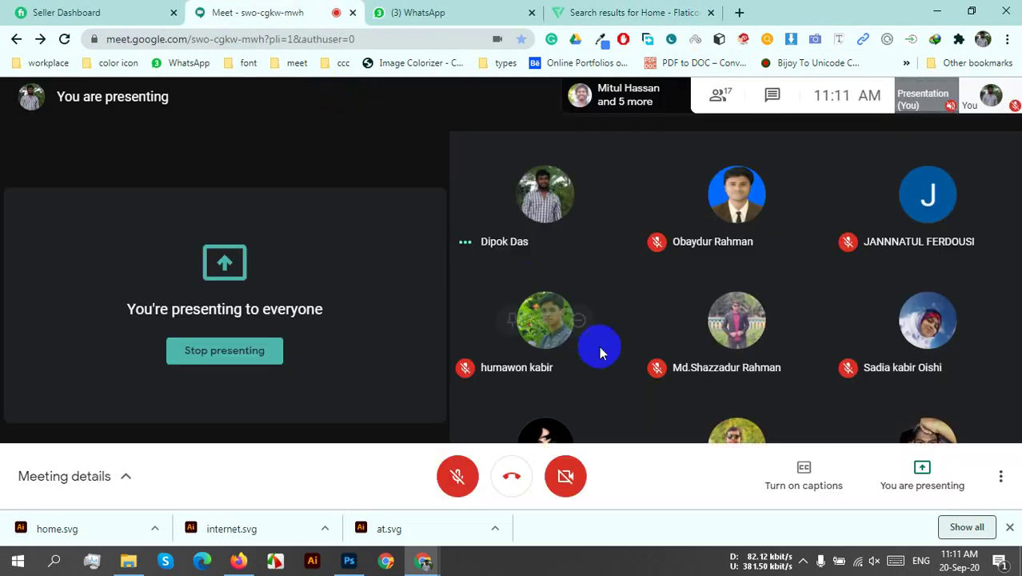
- Dismiss Chrome's downloads bar and open the Downloads folder in File Explorer
{"action": "left_click", "coordinate": [1010, 528]}
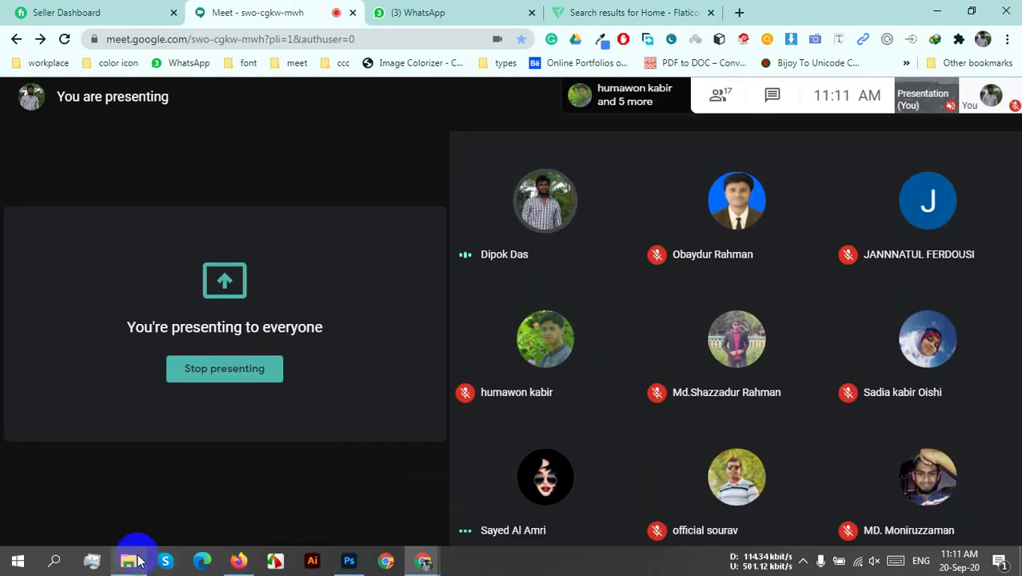
{"action": "left_click", "coordinate": [132, 560]}
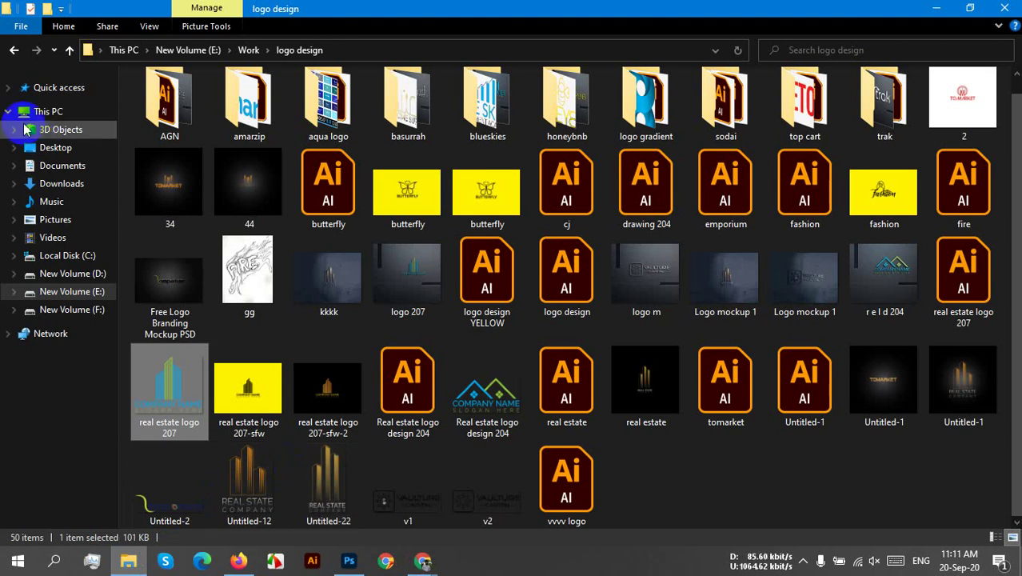
{"action": "left_click", "coordinate": [51, 149]}
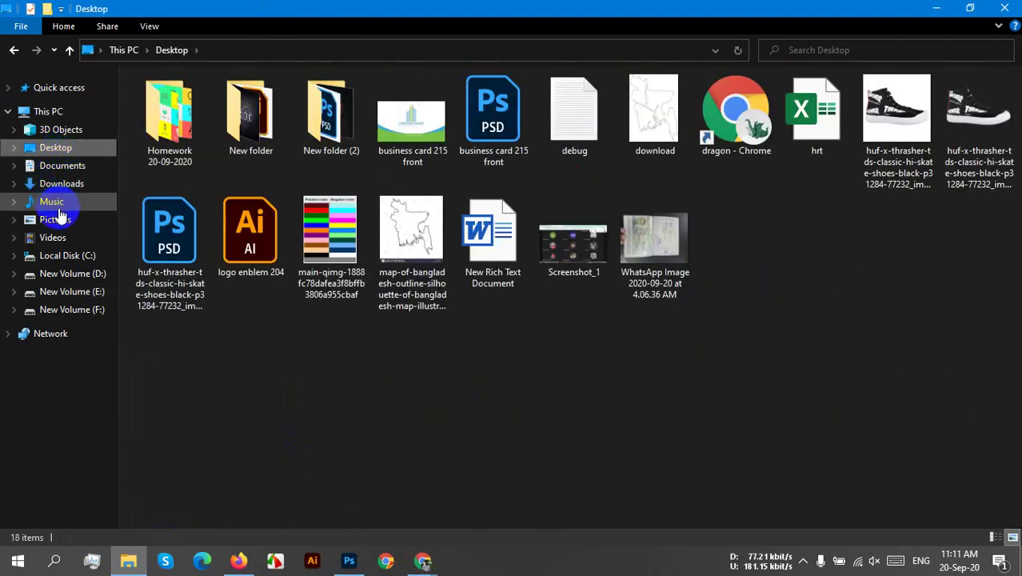
{"action": "left_click", "coordinate": [72, 192]}
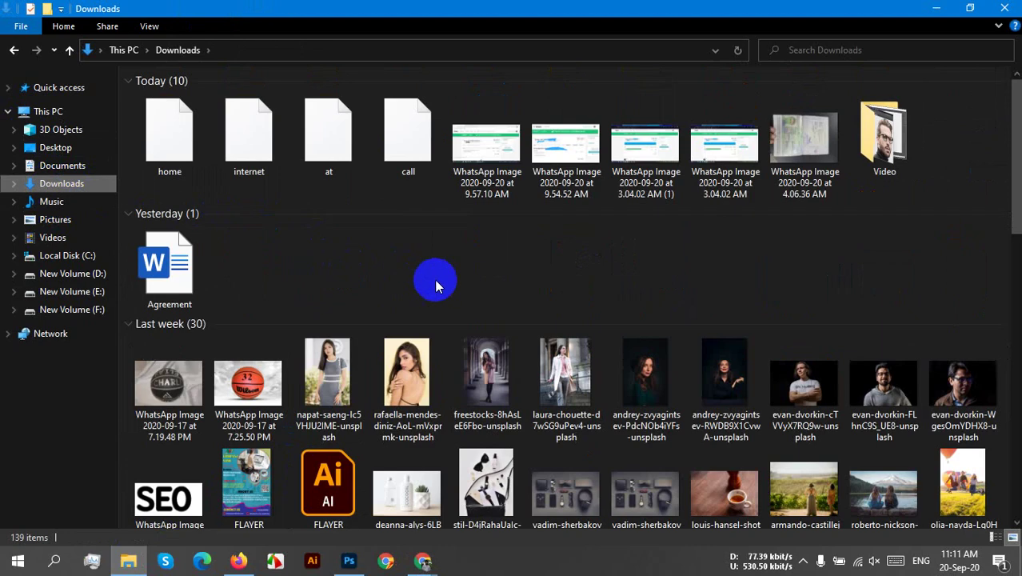
- Open home.svg with Adobe Photoshop 2020 via Open with > Choose another app
{"action": "right_click", "coordinate": [204, 139]}
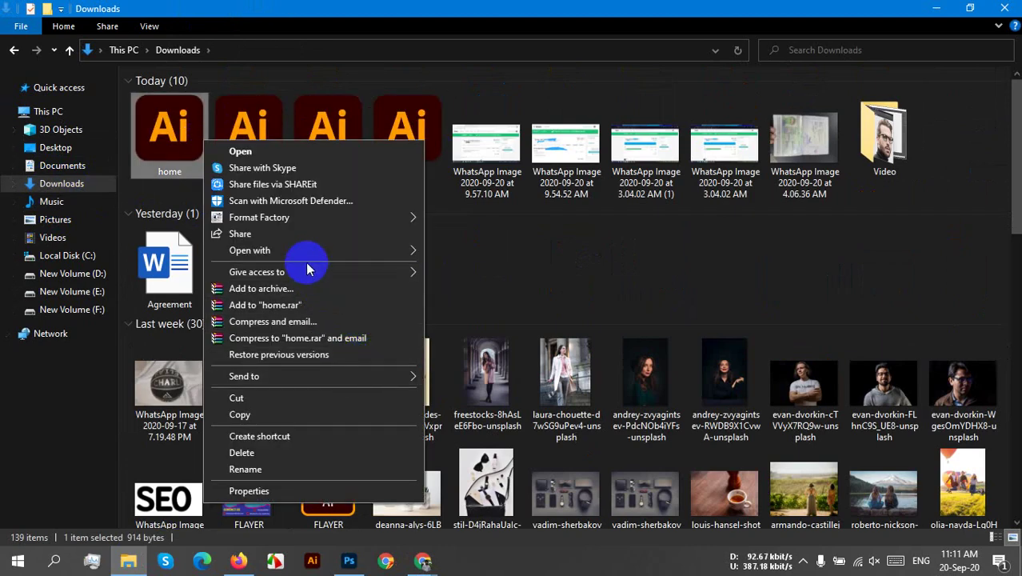
{"action": "mouse_move", "coordinate": [300, 253]}
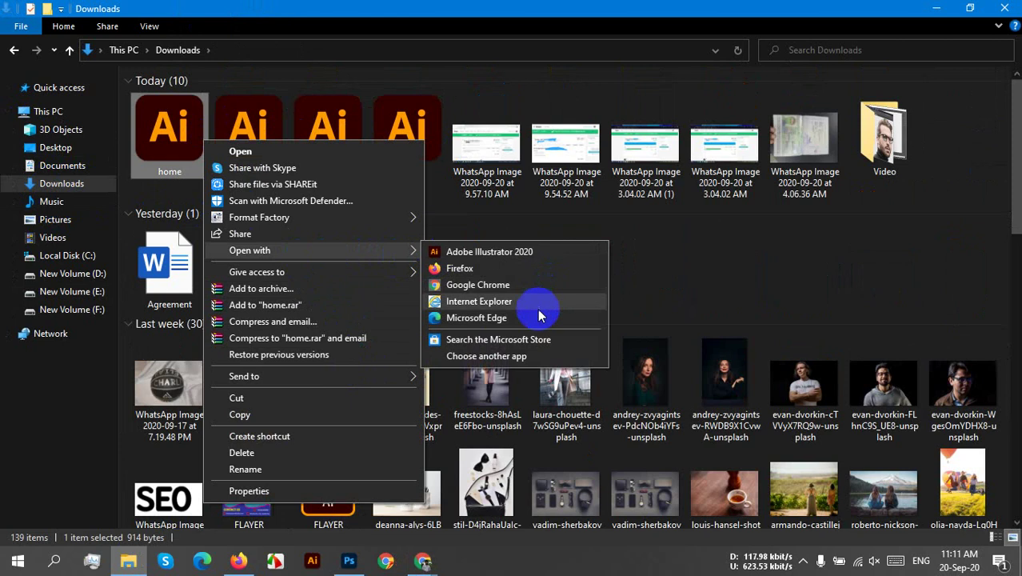
{"action": "left_click", "coordinate": [500, 356]}
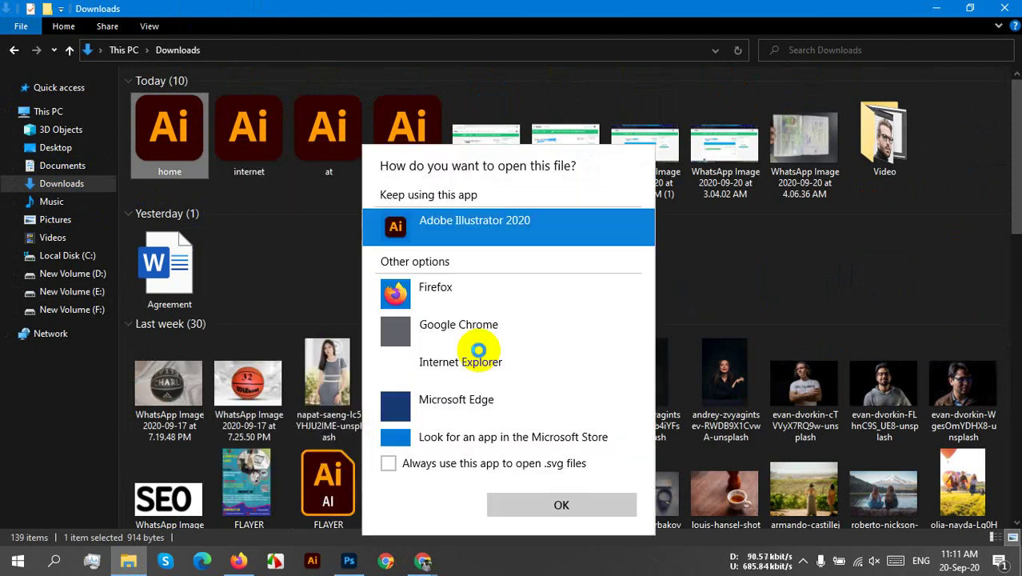
{"action": "scroll", "coordinate": [516, 380], "scroll_direction": "down", "scroll_amount": 1}
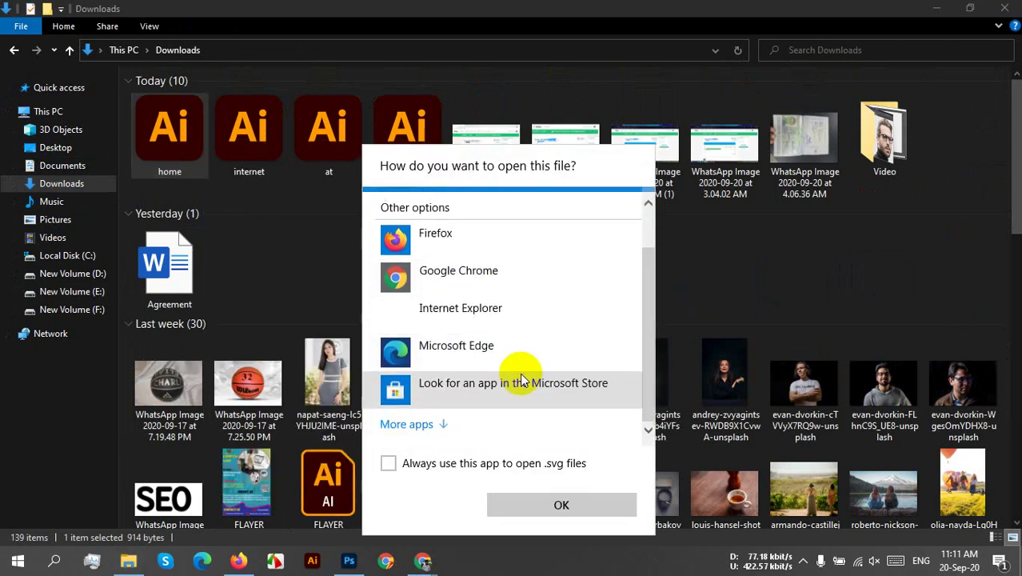
{"action": "left_click", "coordinate": [412, 424]}
{"action": "scroll", "coordinate": [522, 364], "scroll_direction": "down", "scroll_amount": 2}
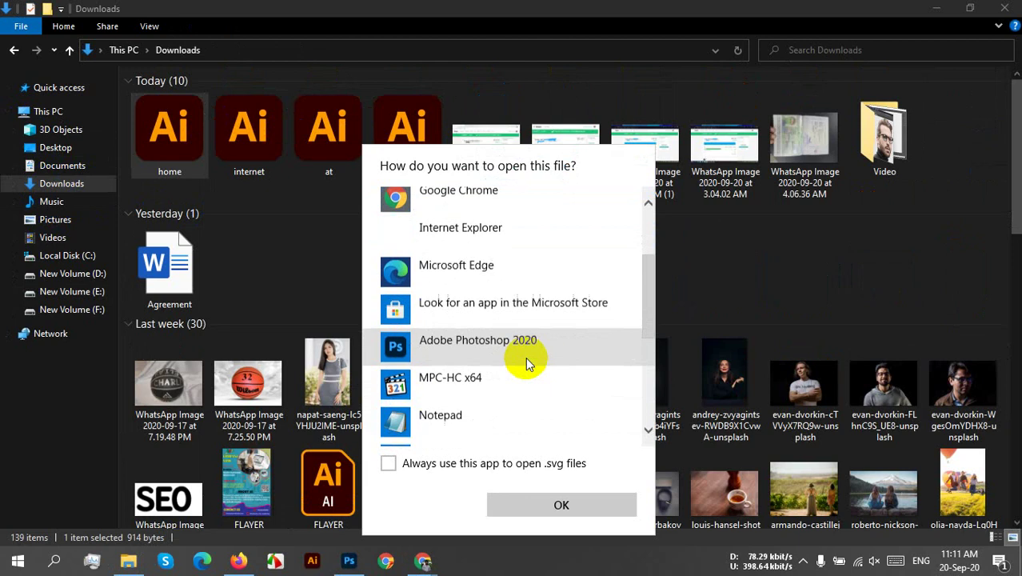
{"action": "left_click", "coordinate": [505, 346]}
{"action": "left_click", "coordinate": [538, 508]}
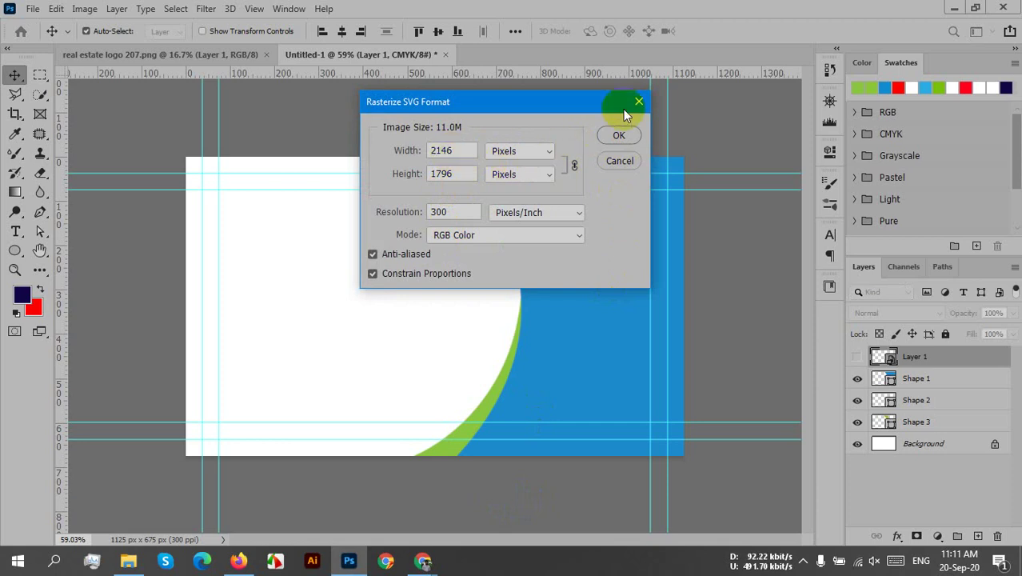
- Rasterize home.svg at 300 ppi and open internet.svg in Photoshop the same way
{"action": "left_click", "coordinate": [618, 136]}
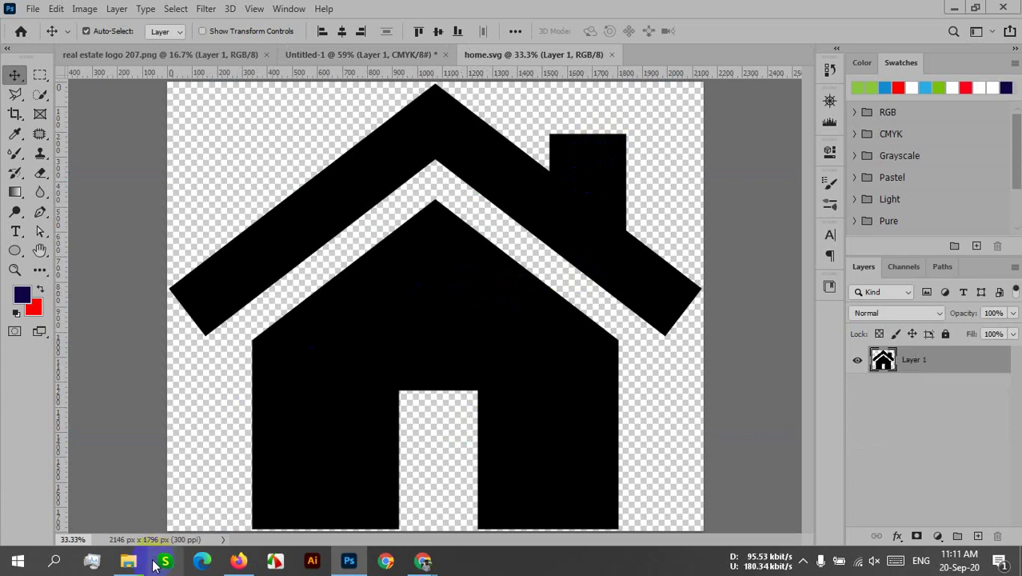
{"action": "left_click", "coordinate": [128, 561]}
{"action": "left_click", "coordinate": [228, 130]}
{"action": "right_click", "coordinate": [225, 137]}
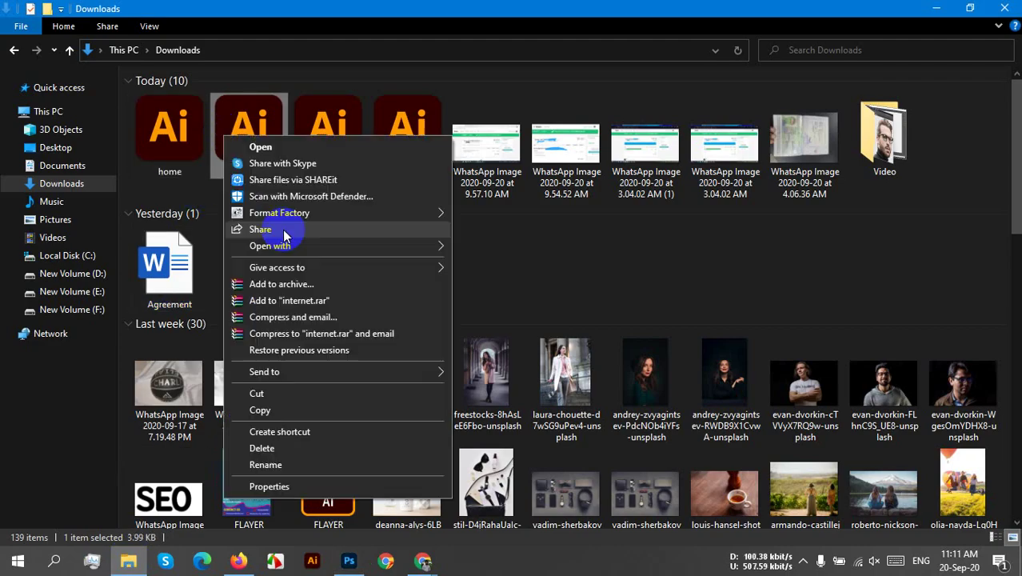
{"action": "mouse_move", "coordinate": [297, 248]}
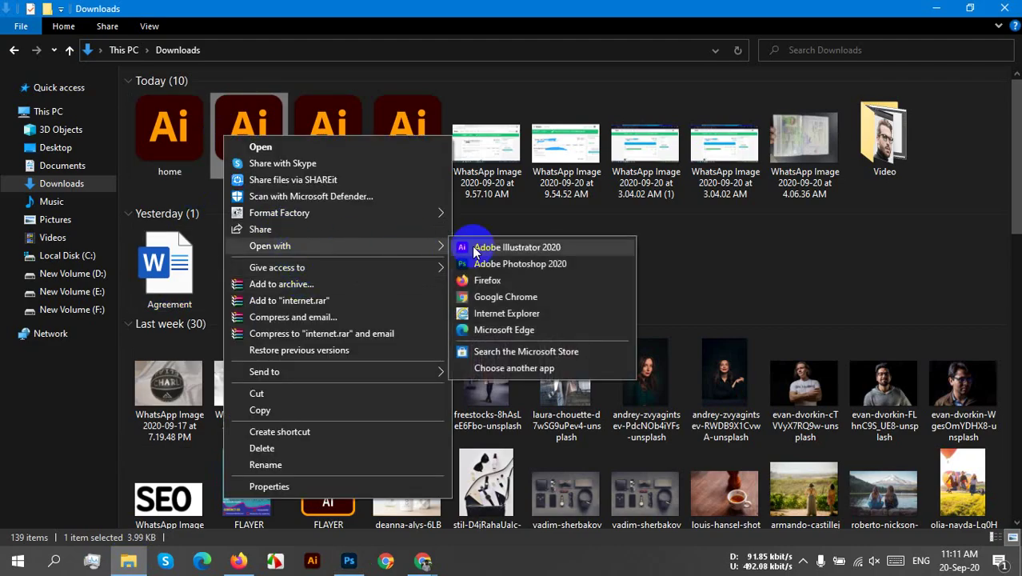
{"action": "left_click", "coordinate": [524, 266]}
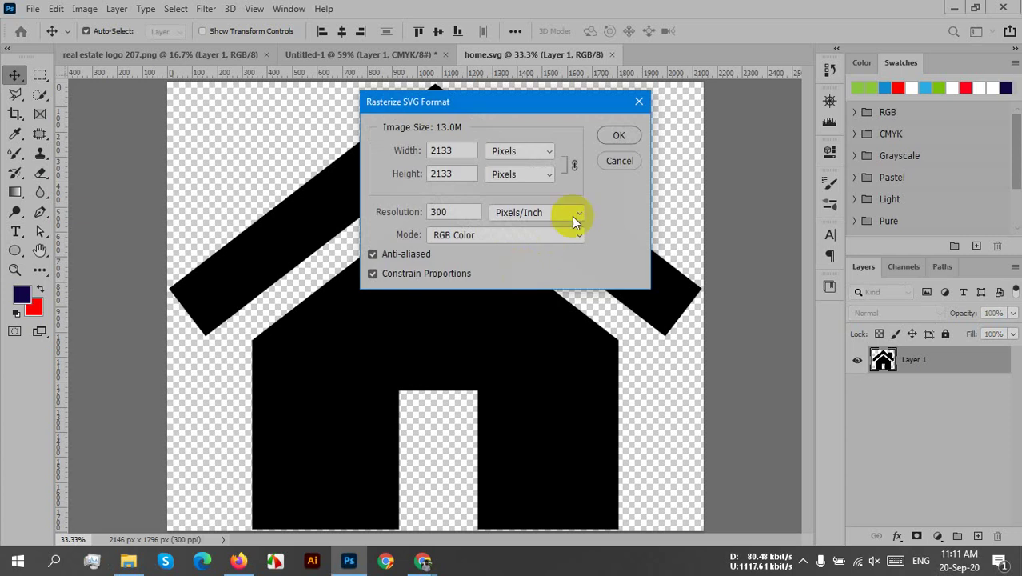
{"action": "left_click", "coordinate": [616, 136]}
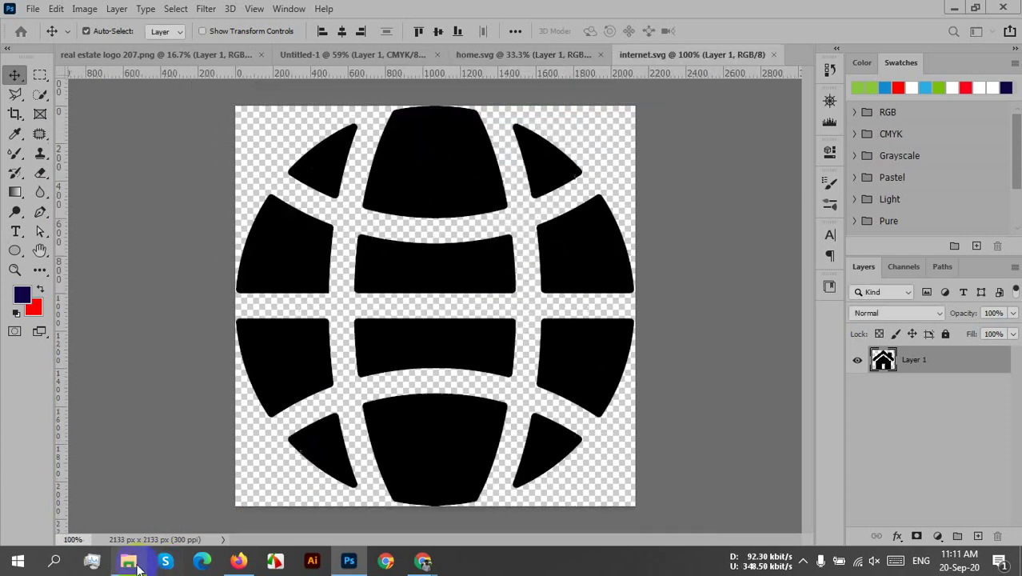
- Open at.svg and call.svg in Photoshop as rasterized 300 ppi documents
{"action": "left_click", "coordinate": [128, 561]}
{"action": "right_click", "coordinate": [338, 134]}
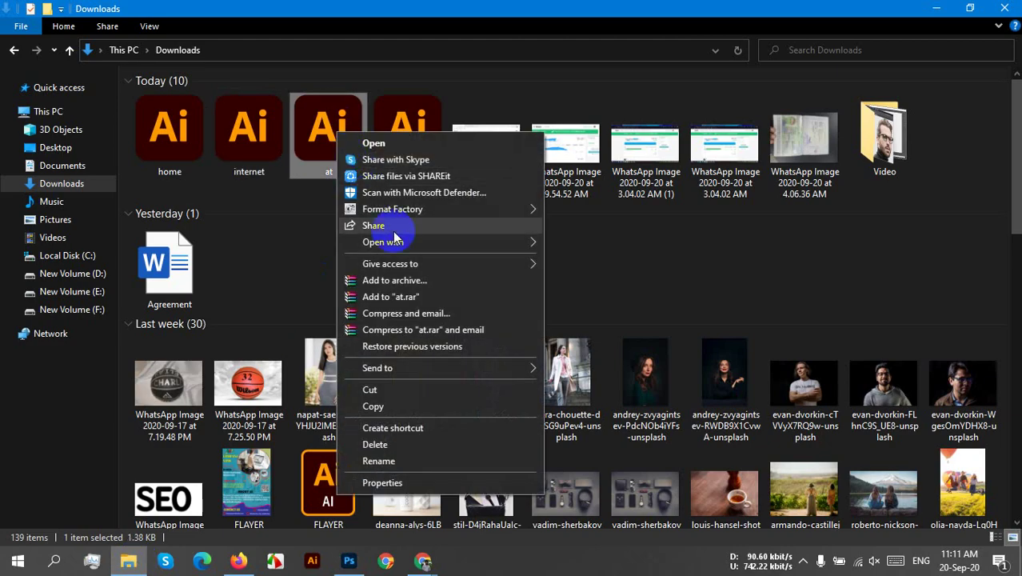
{"action": "mouse_move", "coordinate": [436, 244]}
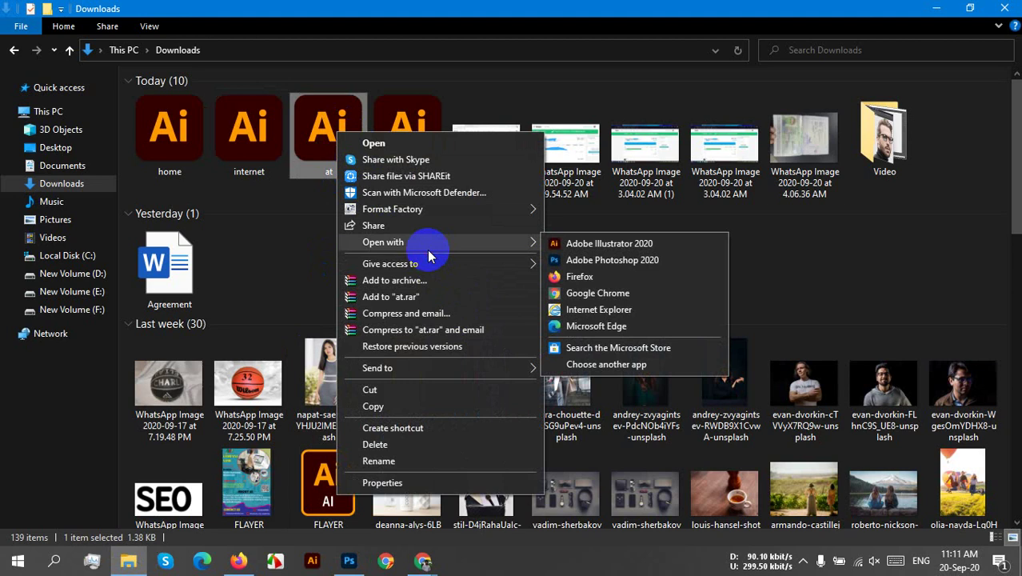
{"action": "left_click", "coordinate": [606, 259]}
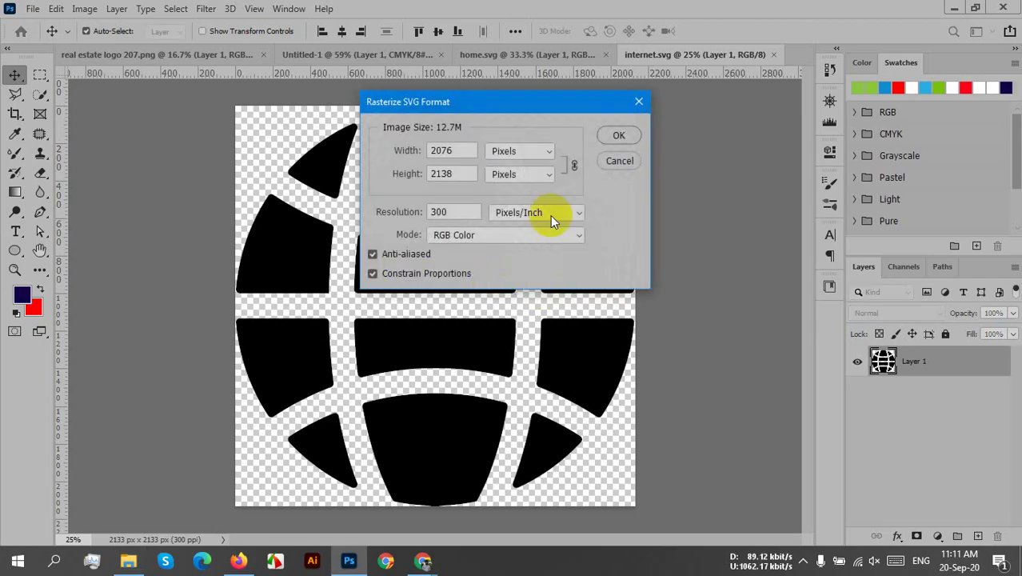
{"action": "left_click", "coordinate": [621, 138]}
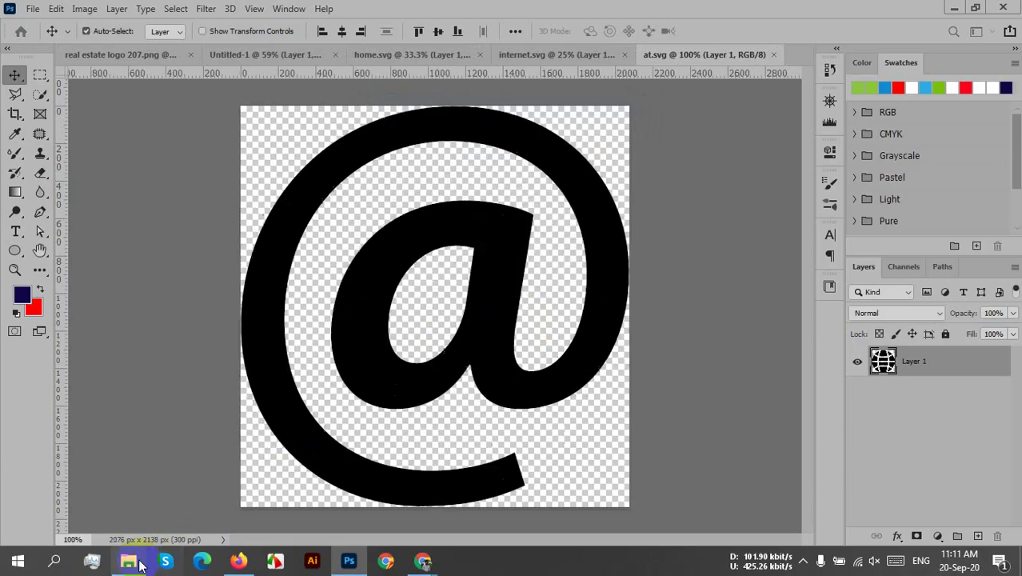
{"action": "left_click", "coordinate": [128, 561]}
{"action": "right_click", "coordinate": [400, 147]}
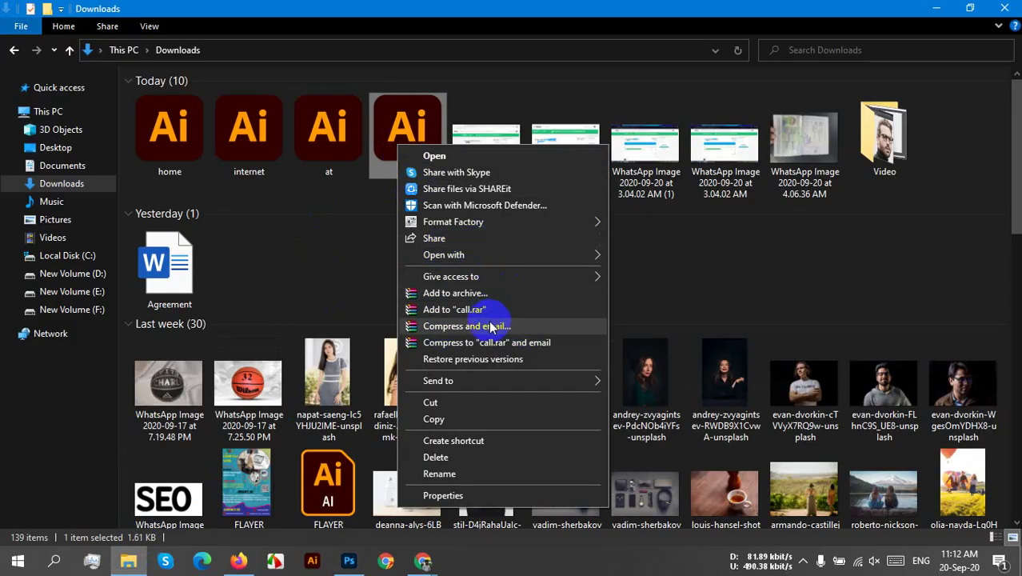
{"action": "mouse_move", "coordinate": [502, 256]}
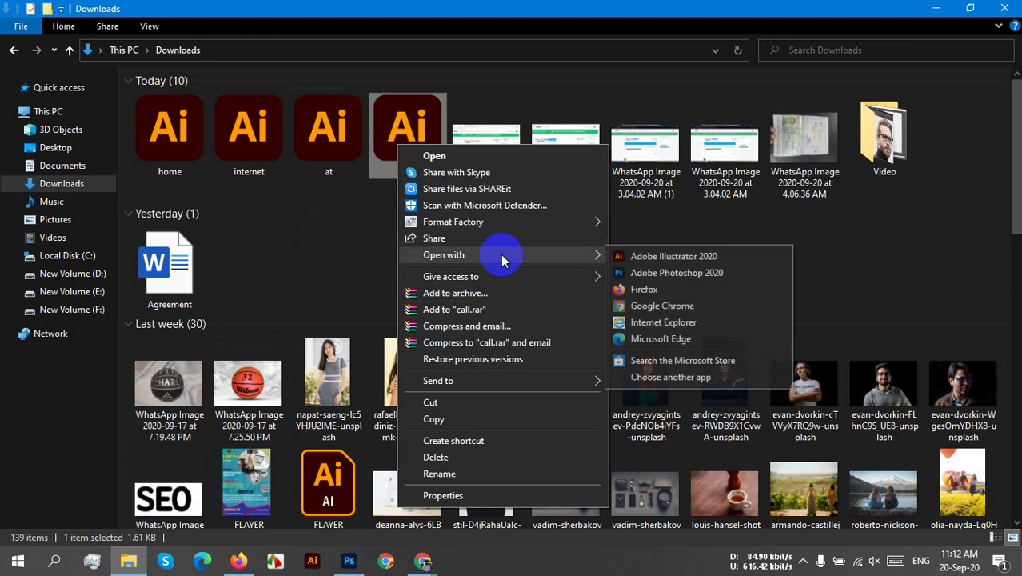
{"action": "left_click", "coordinate": [665, 280]}
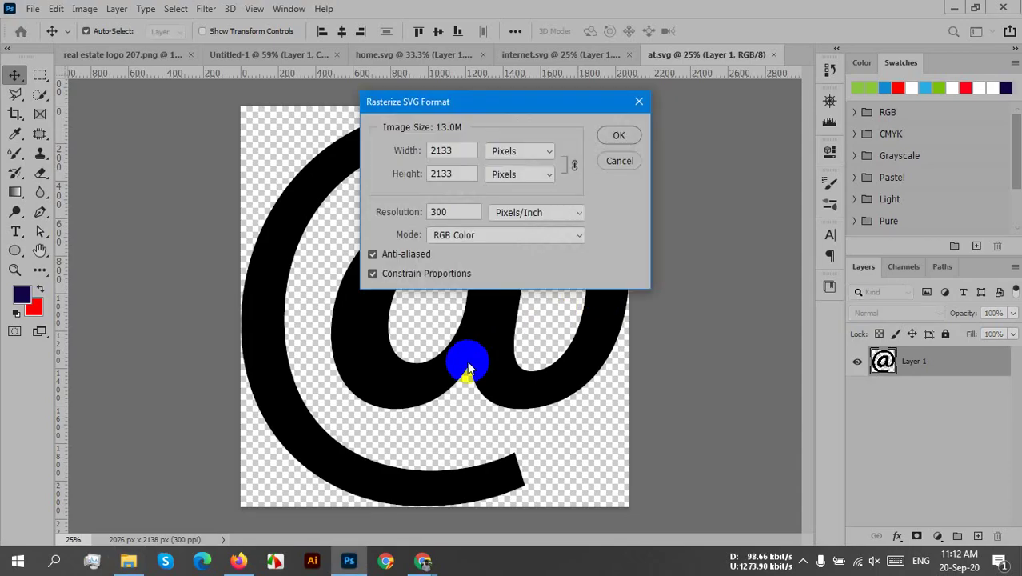
{"action": "left_click", "coordinate": [621, 136]}
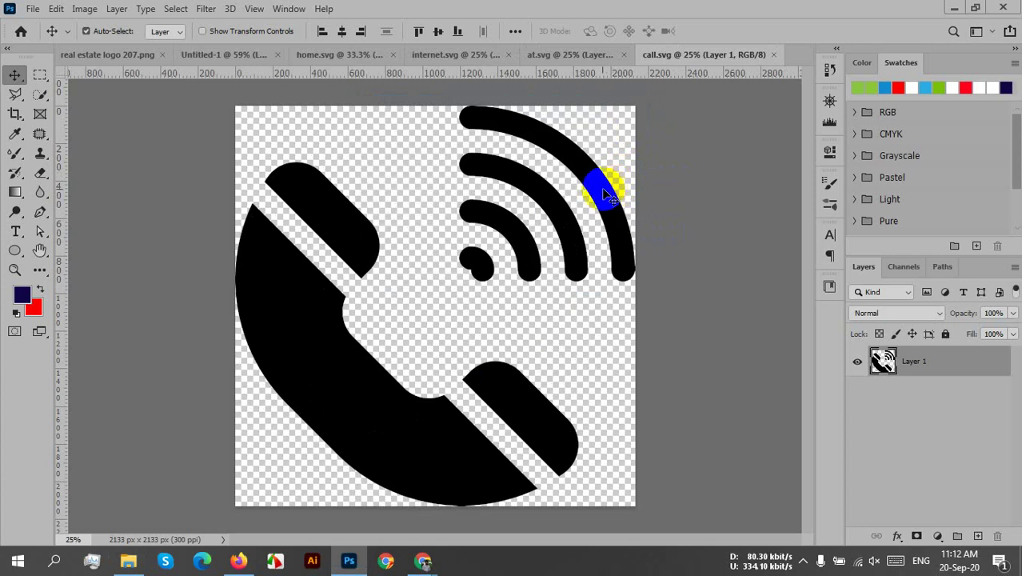
- Shrink the phone icon in call.svg and drag it onto the Untitled-1 card
{"action": "key", "text": "ctrl"}
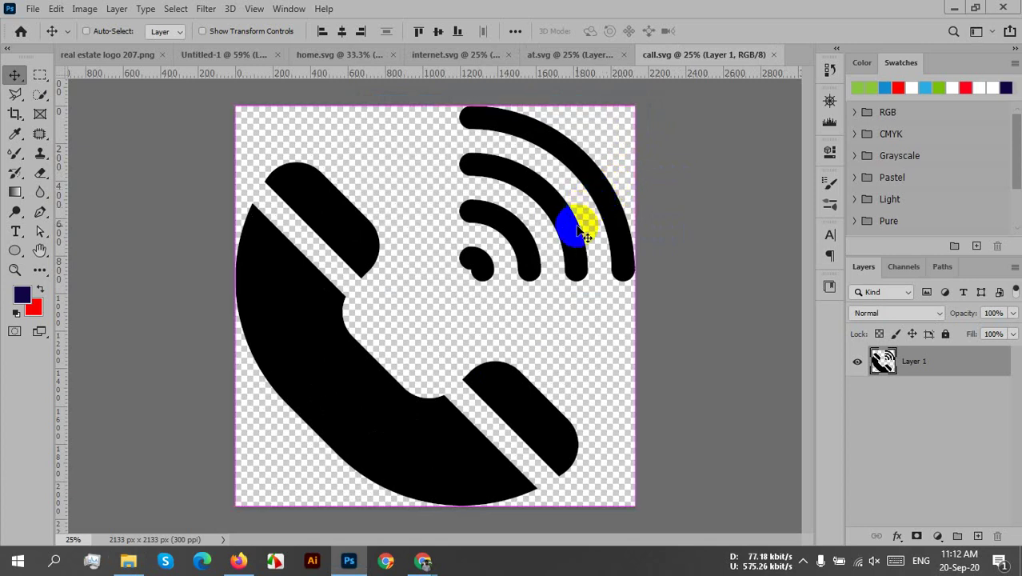
{"action": "key", "text": "ctrl+t"}
{"action": "left_click_drag", "start_coordinate": [634, 108], "coordinate": [276, 467]}
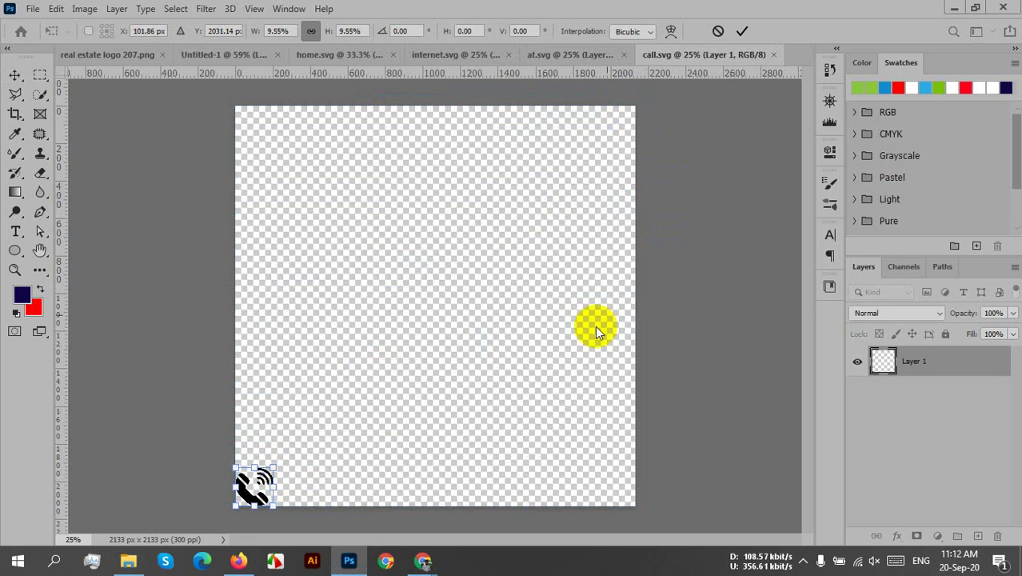
{"action": "left_click", "coordinate": [743, 34]}
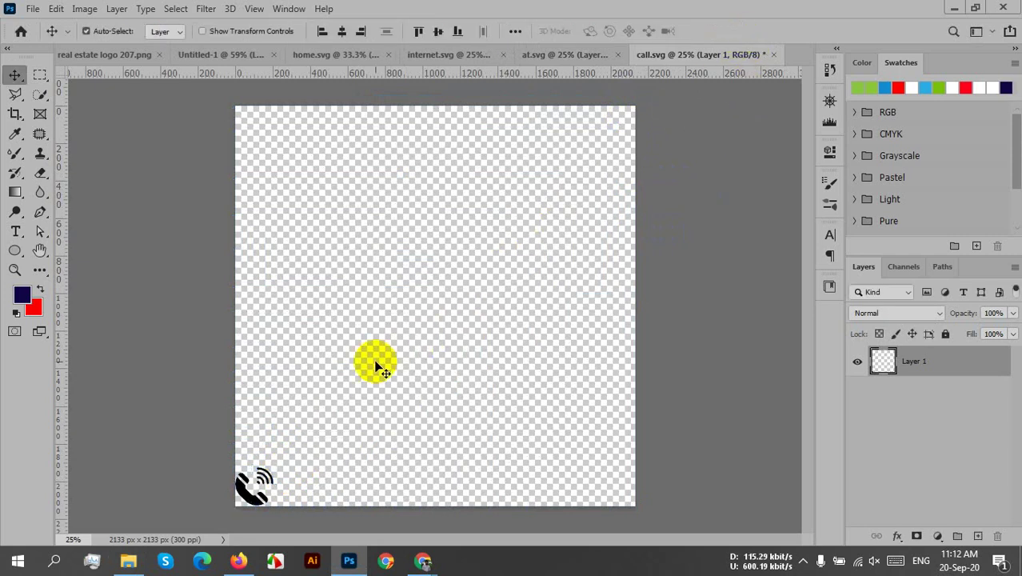
{"action": "left_click_drag", "start_coordinate": [242, 491], "coordinate": [326, 262]}
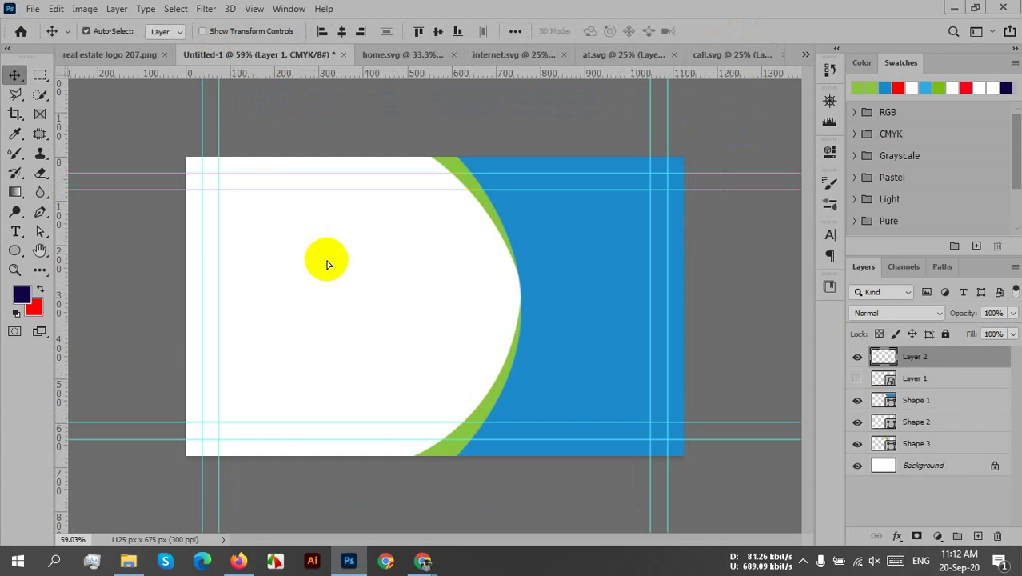
- Scale the phone icon on the card to 22.46%, near the upper left
{"action": "key", "text": "ctrl+t"}
{"action": "left_click_drag", "start_coordinate": [383, 216], "coordinate": [271, 213]}
{"action": "key", "text": "ctrl+z"}
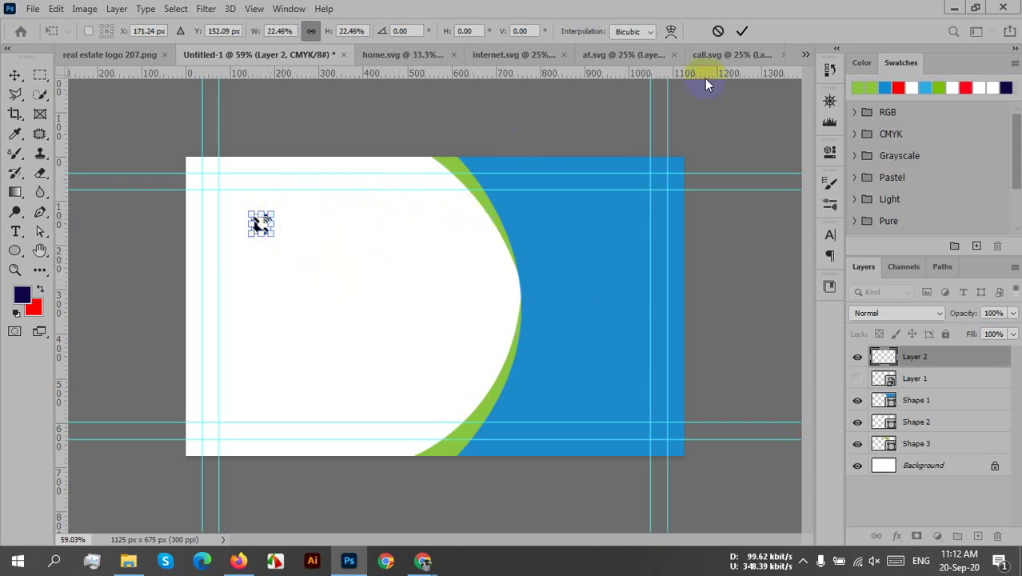
{"action": "left_click", "coordinate": [741, 29]}
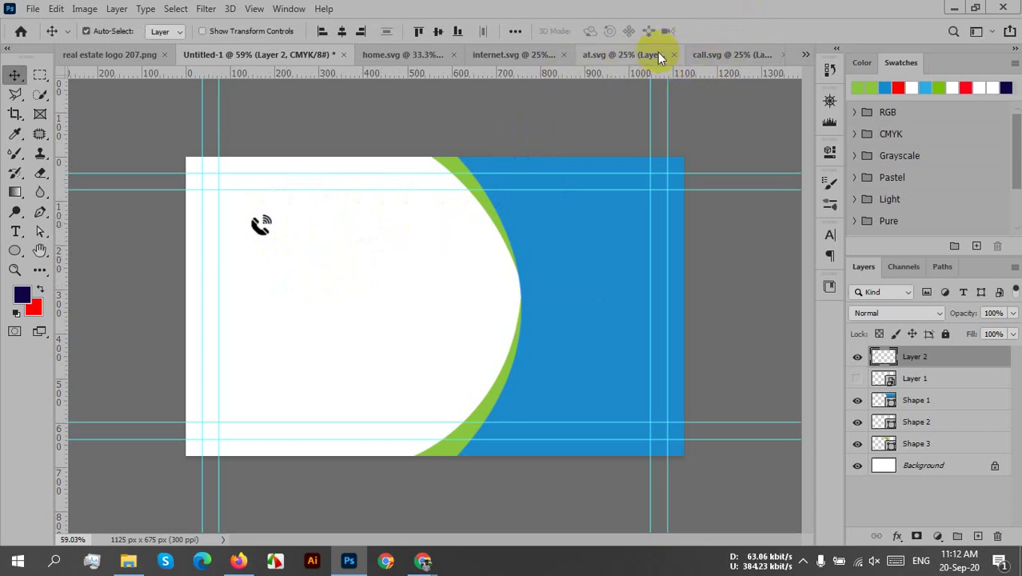
{"action": "left_click", "coordinate": [624, 52]}
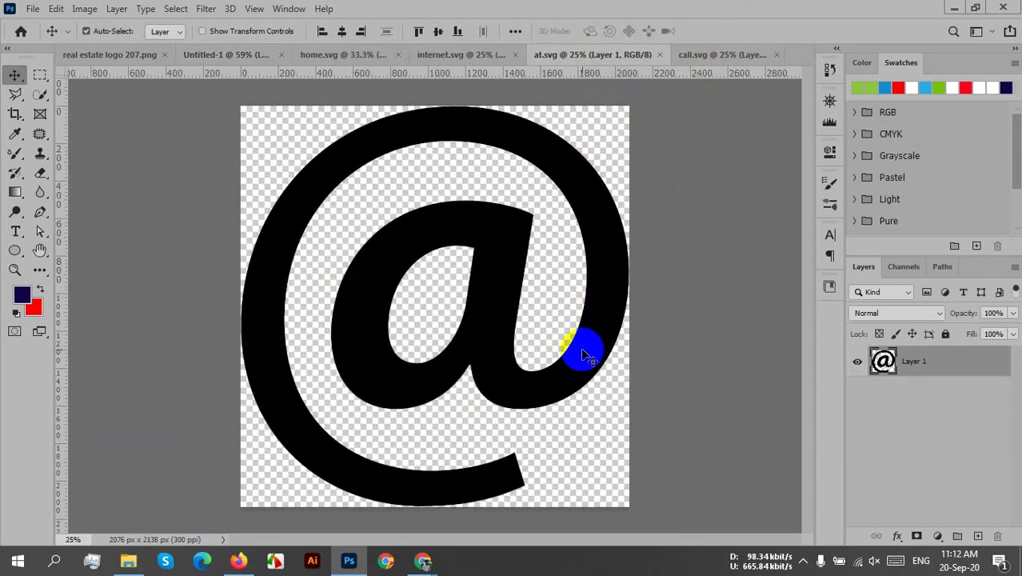
- Scale down the @ symbol in at.svg with Free Transform
{"action": "key", "text": "ctrl+t"}
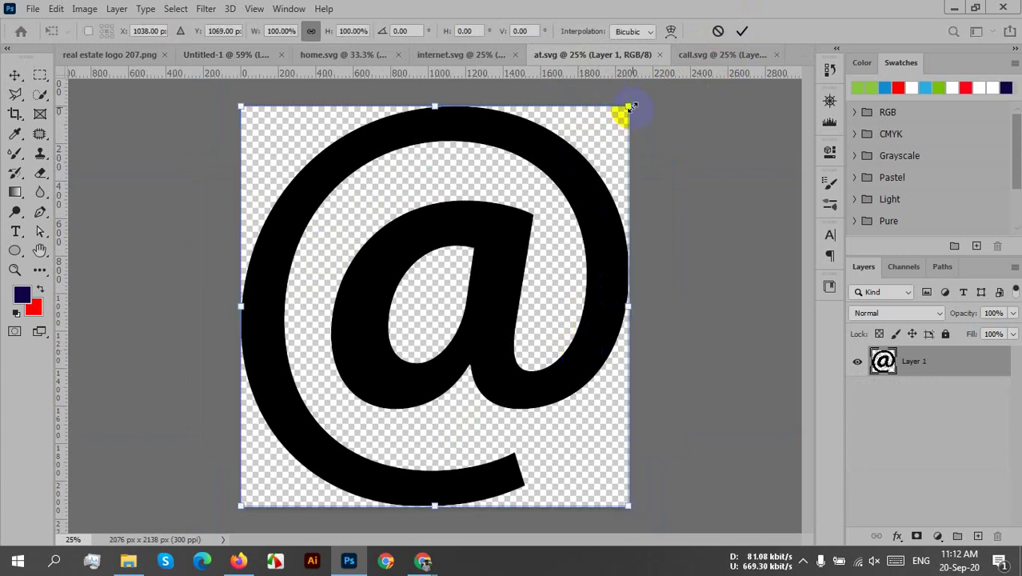
{"action": "left_click_drag", "start_coordinate": [630, 106], "coordinate": [271, 320]}
{"action": "left_click", "coordinate": [744, 32]}
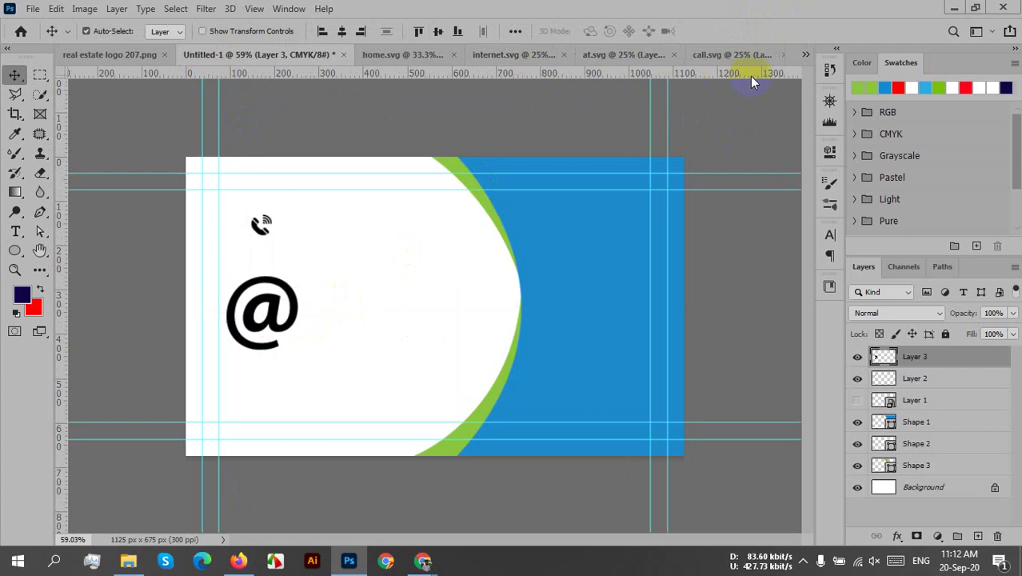
- Close at.svg and call.svg without saving changes
{"action": "left_click", "coordinate": [675, 55]}
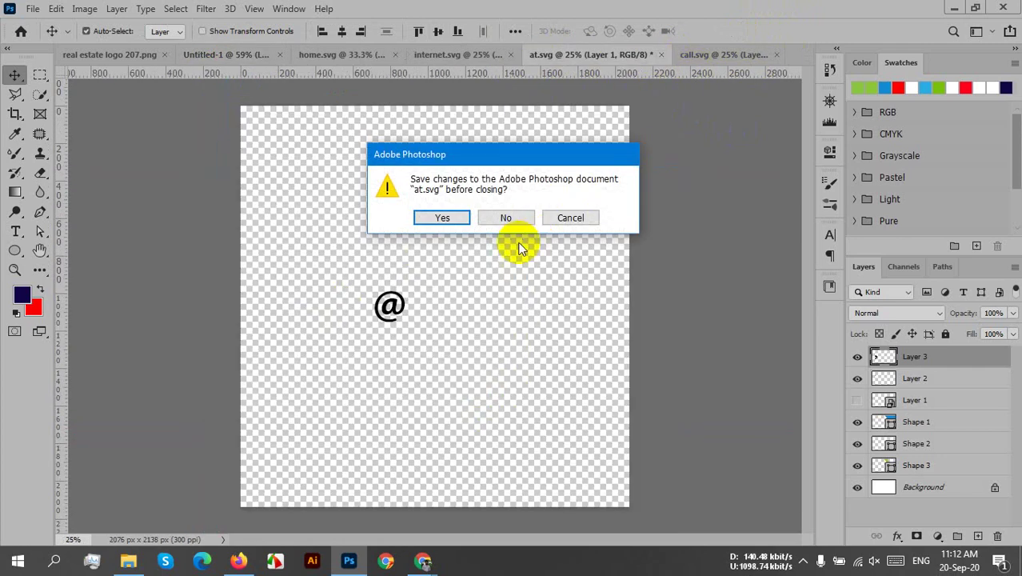
{"action": "left_click", "coordinate": [507, 218]}
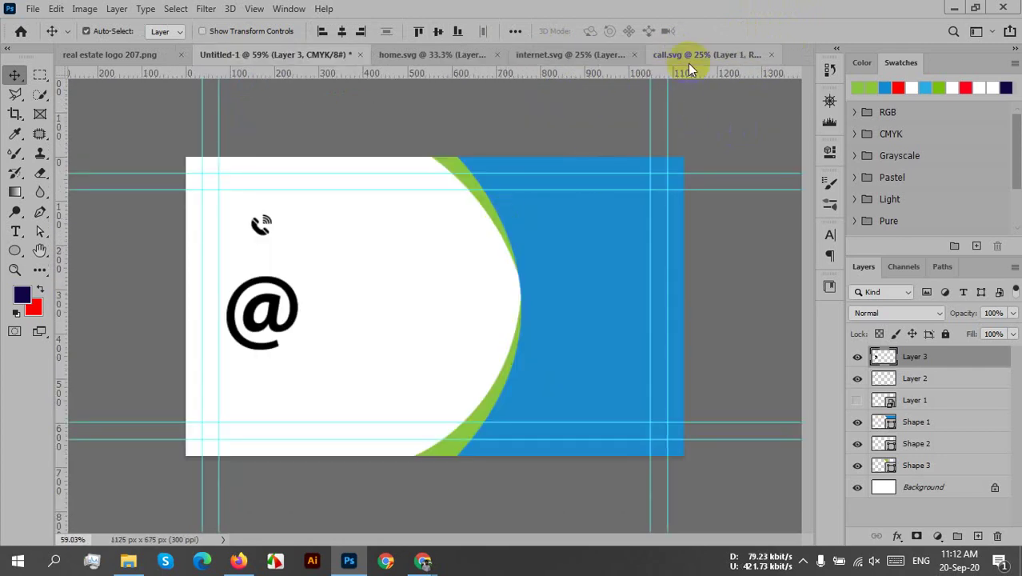
{"action": "left_click", "coordinate": [771, 55]}
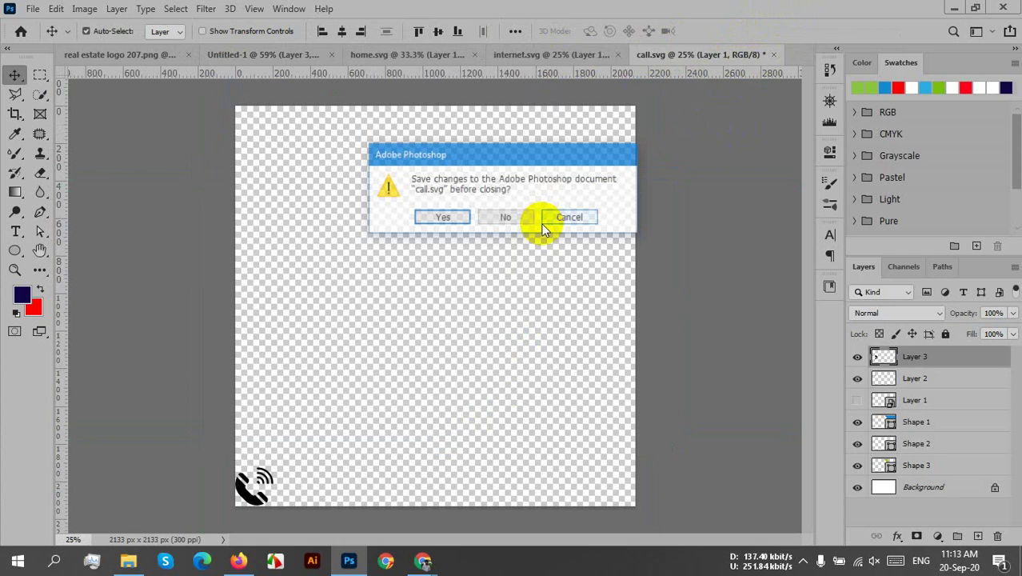
{"action": "left_click", "coordinate": [506, 220]}
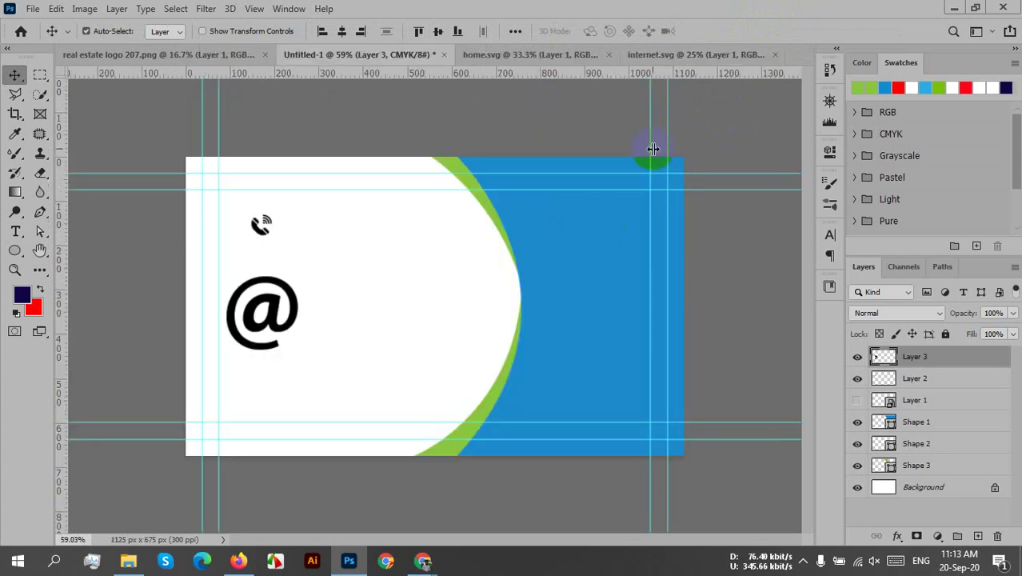
- Shrink the globe icon, place it at the card's bottom-left, and close internet.svg unsaved
{"action": "left_click", "coordinate": [695, 56]}
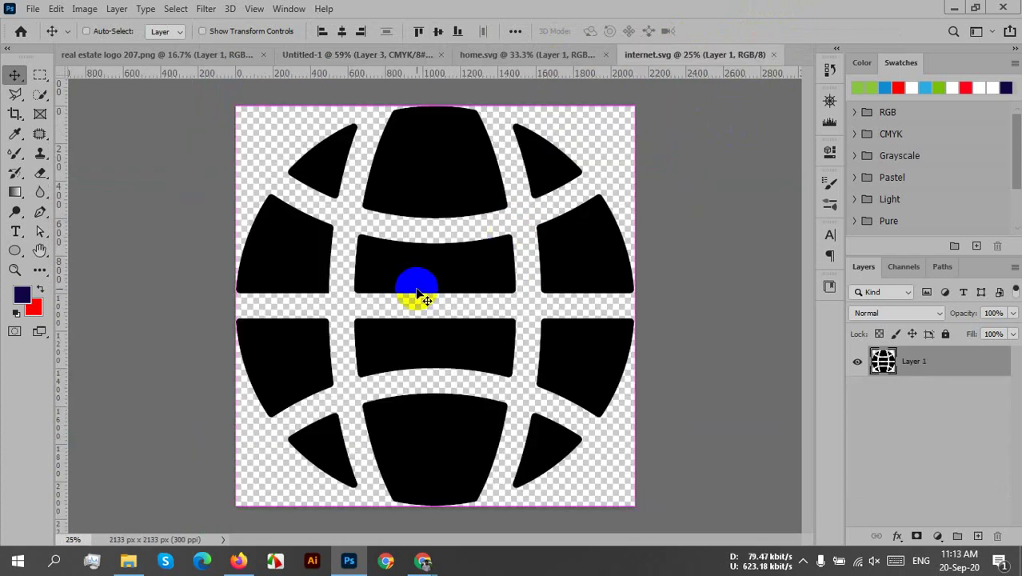
{"action": "key", "text": "ctrl+t"}
{"action": "left_click_drag", "start_coordinate": [628, 112], "coordinate": [241, 486]}
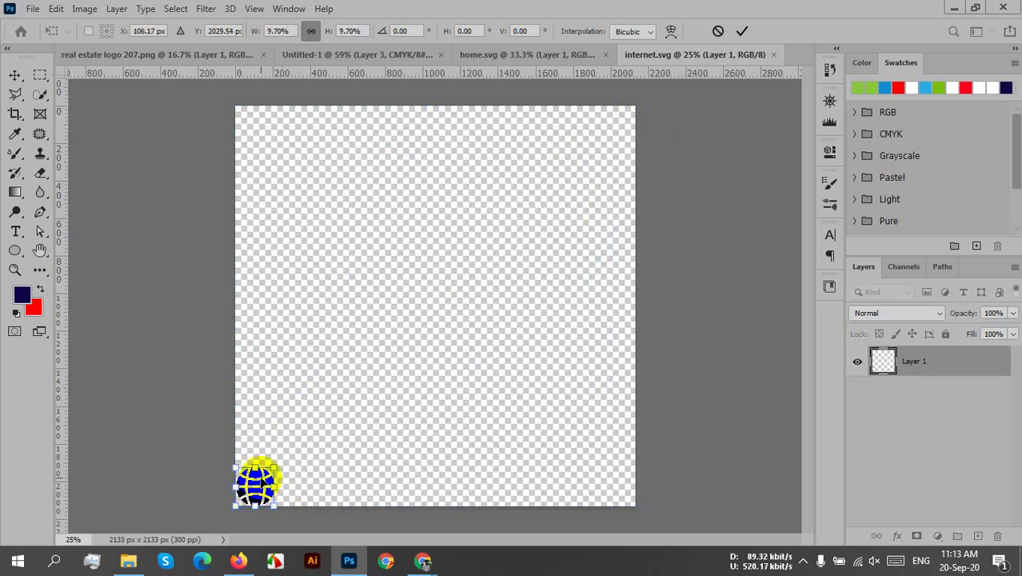
{"action": "key", "text": "Return"}
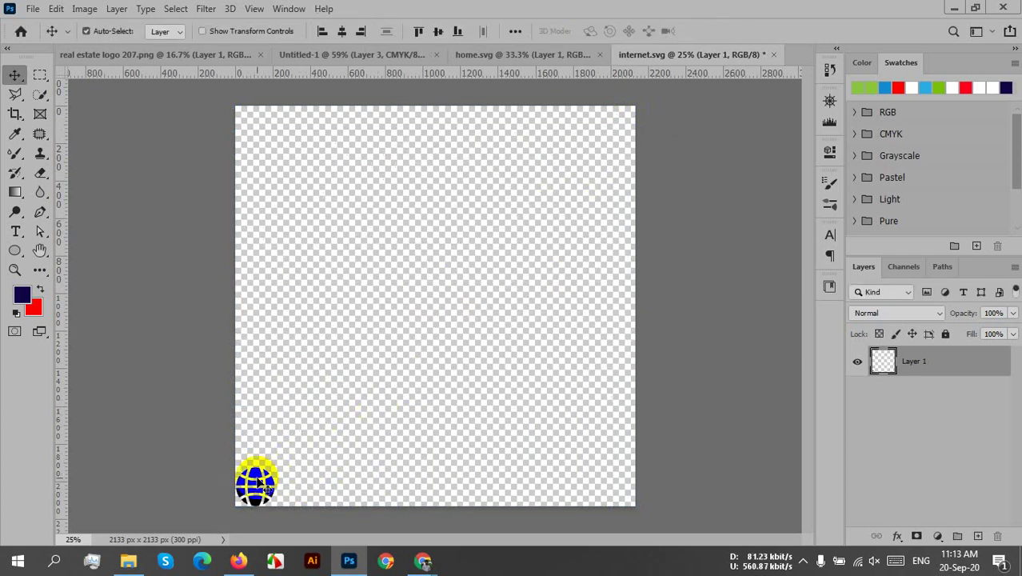
{"action": "left_click_drag", "start_coordinate": [254, 481], "coordinate": [360, 384]}
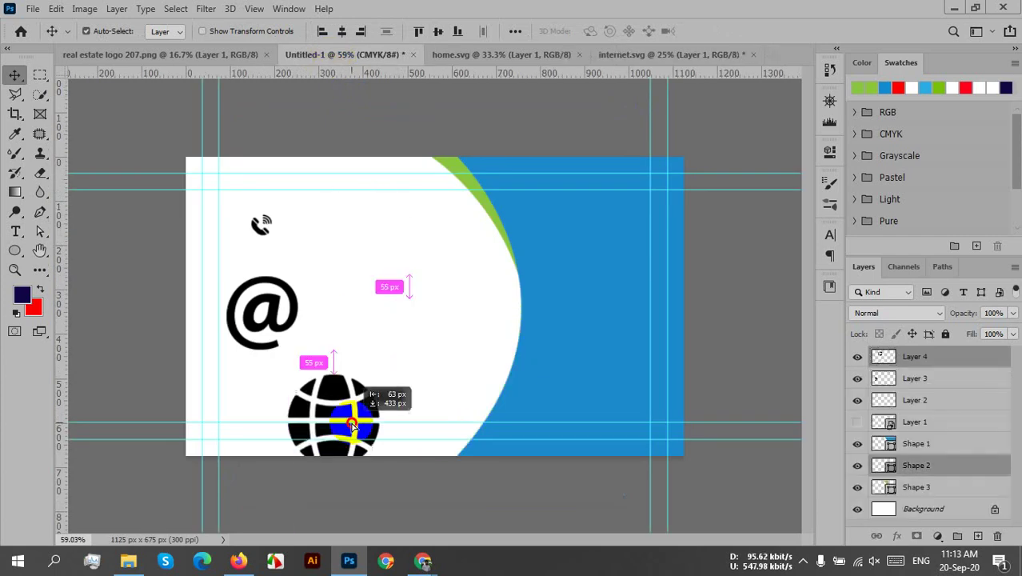
{"action": "left_click", "coordinate": [518, 324]}
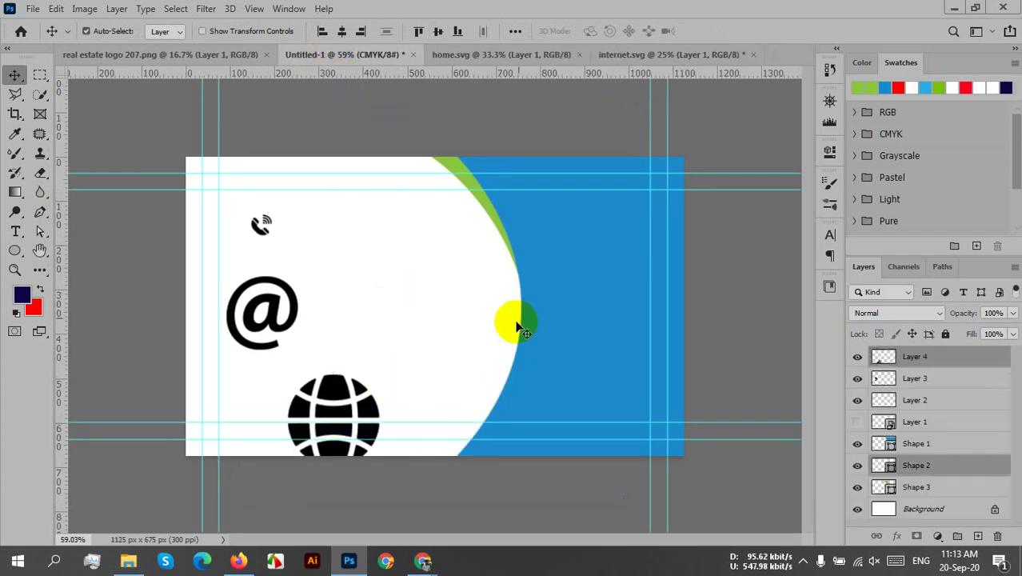
{"action": "left_click", "coordinate": [752, 54]}
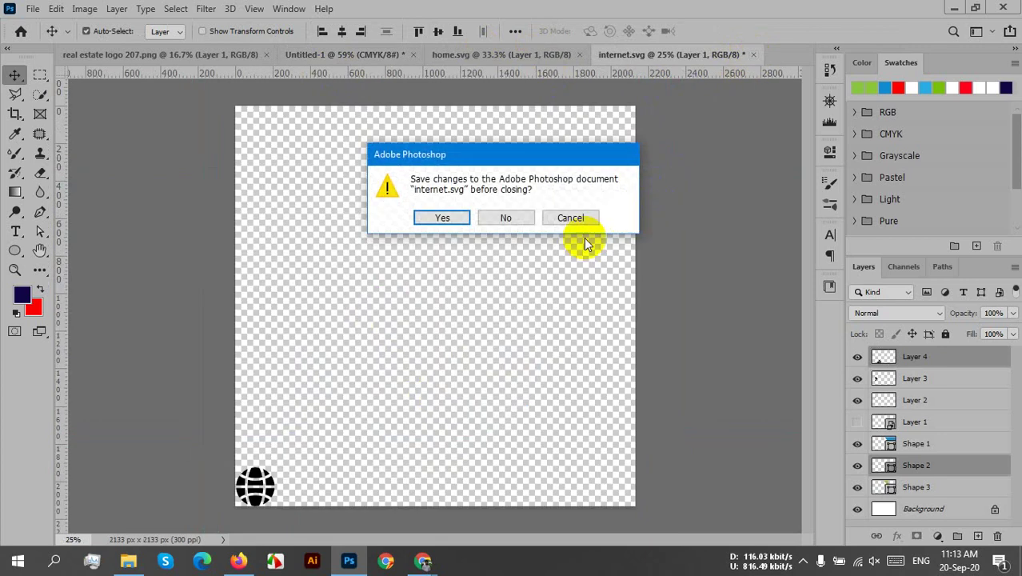
{"action": "left_click", "coordinate": [511, 216]}
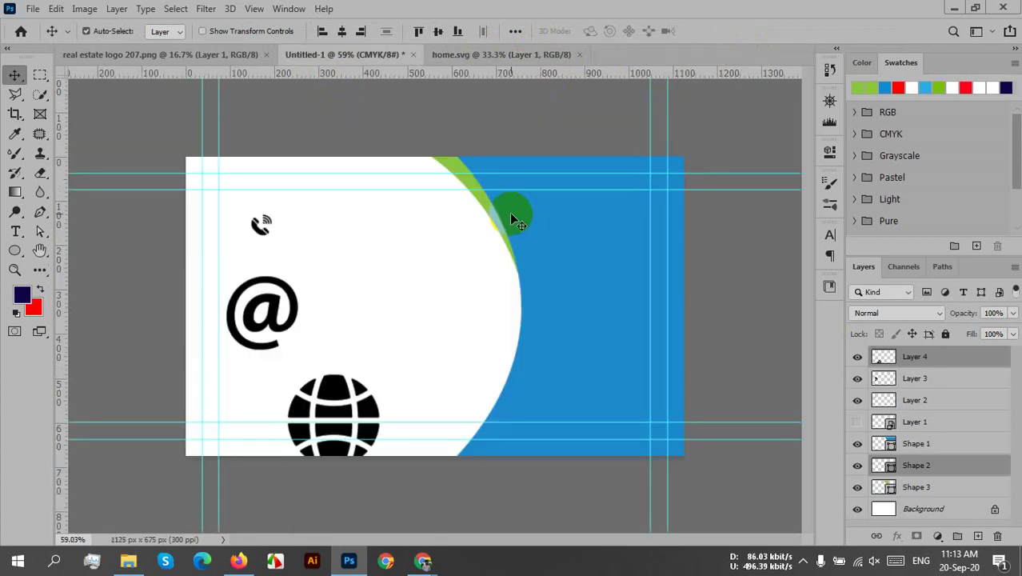
- Shrink the house icon onto the card and shift the @ symbol beside it
{"action": "left_click", "coordinate": [549, 52]}
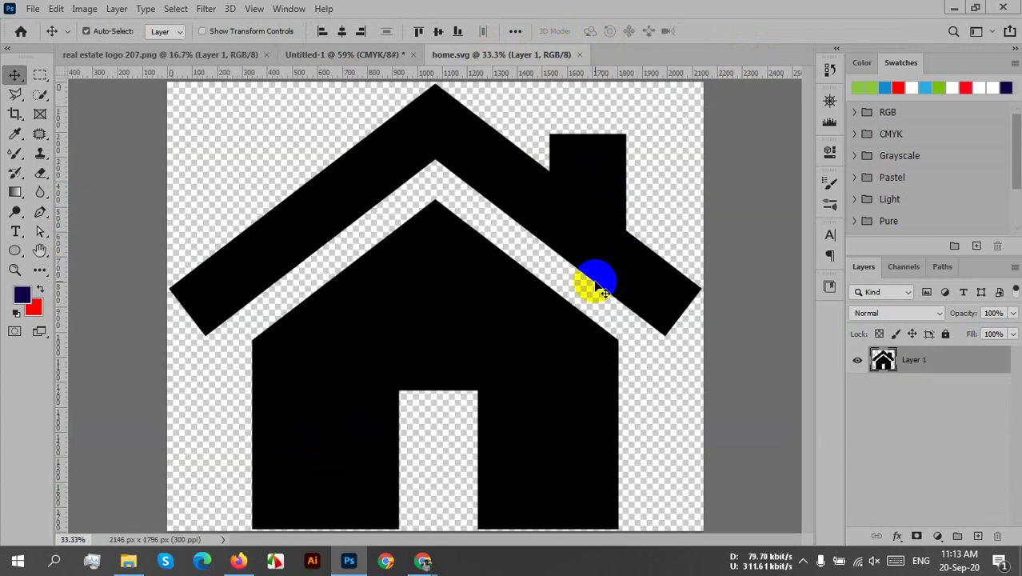
{"action": "key", "text": "ctrl+t"}
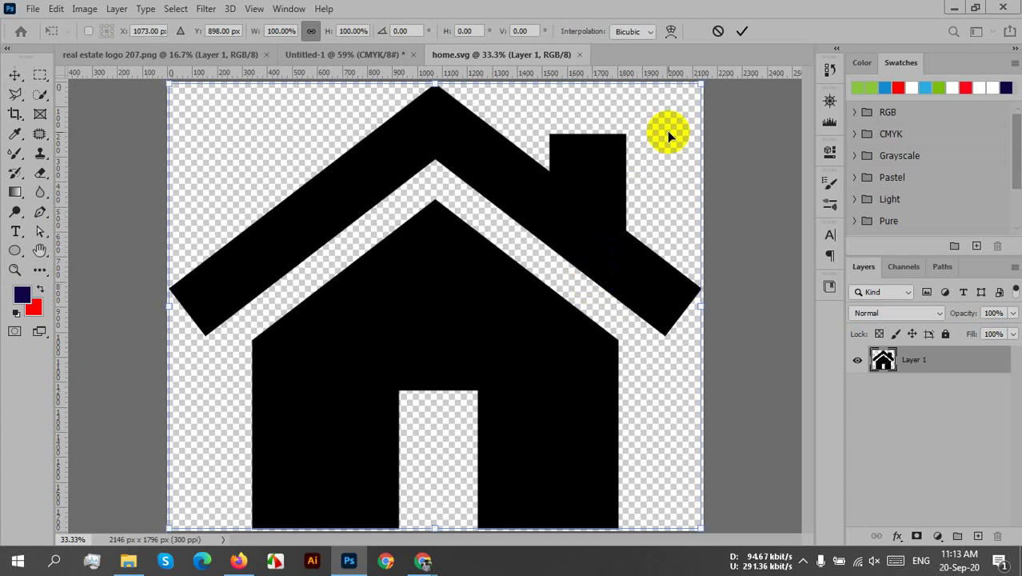
{"action": "left_click_drag", "start_coordinate": [700, 83], "coordinate": [449, 320]}
{"action": "left_click", "coordinate": [748, 32]}
{"action": "left_click_drag", "start_coordinate": [278, 320], "coordinate": [354, 330]}
{"action": "left_click_drag", "start_coordinate": [265, 232], "coordinate": [282, 247]}
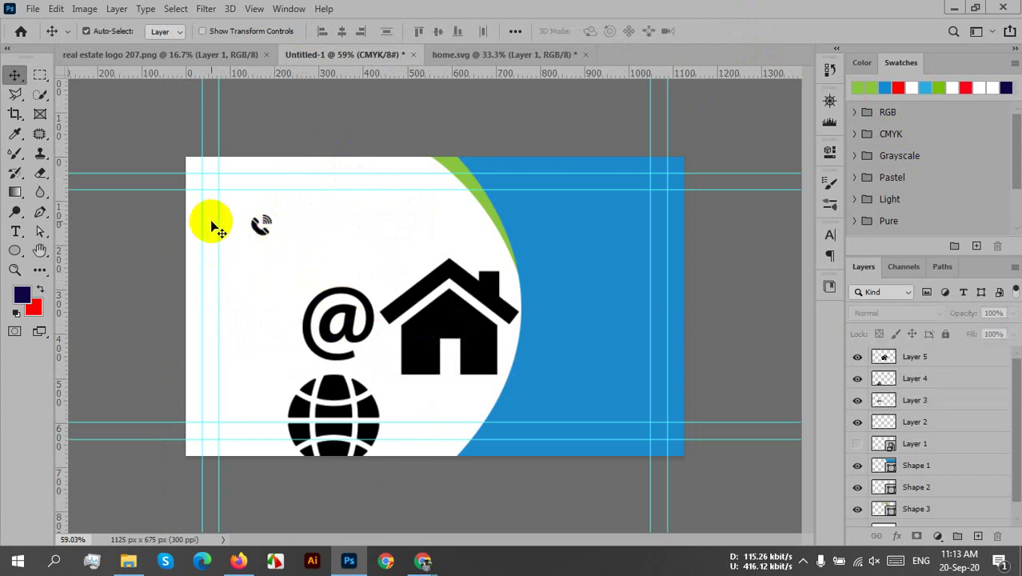
- Nudge the phone icon into position and shrink it slightly
{"action": "scroll", "coordinate": [221, 240], "scroll_direction": "up", "scroll_amount": 2}
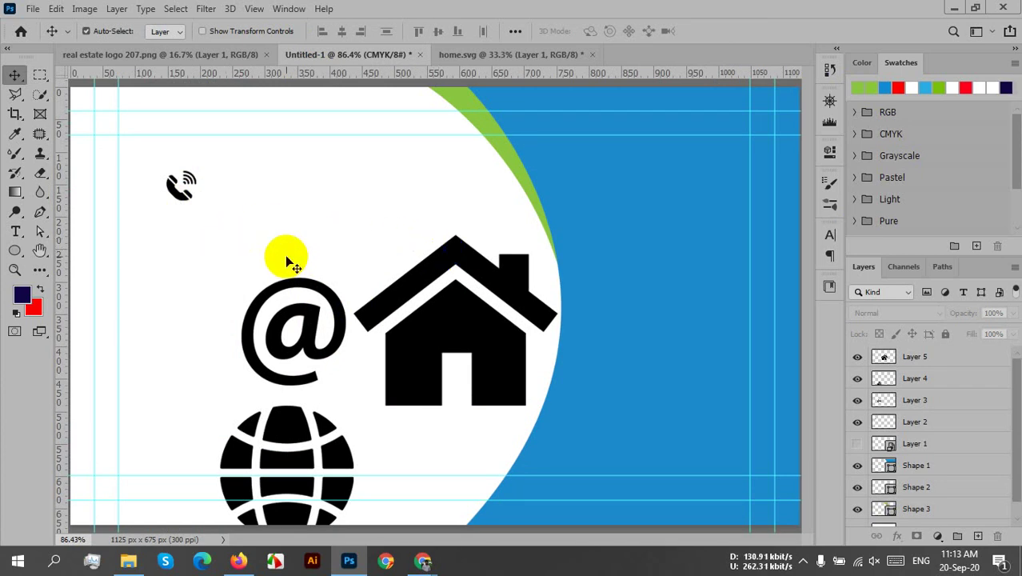
{"action": "left_click_drag", "start_coordinate": [182, 184], "coordinate": [111, 231]}
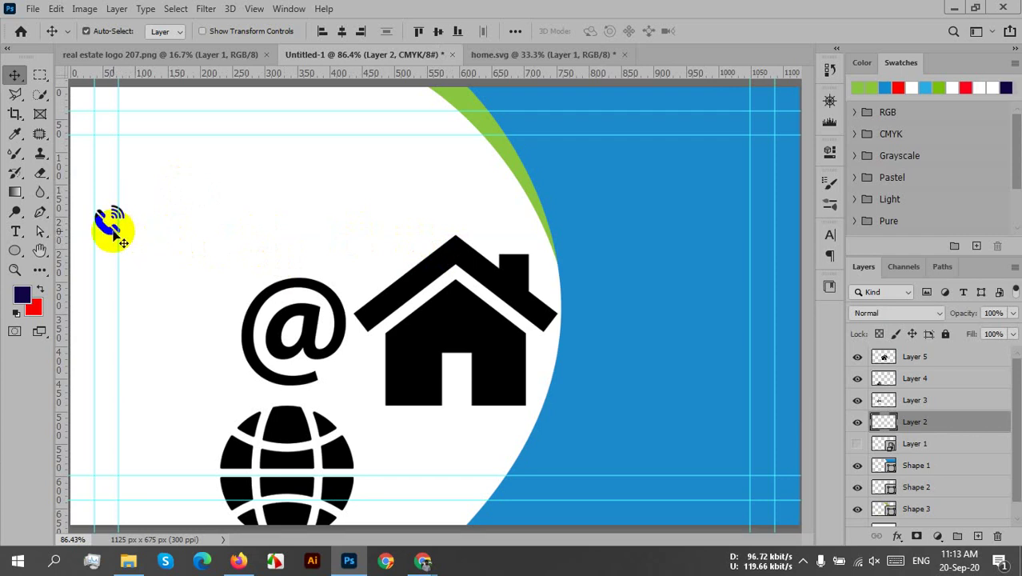
{"action": "scroll", "coordinate": [123, 243], "scroll_direction": "up", "scroll_amount": 2}
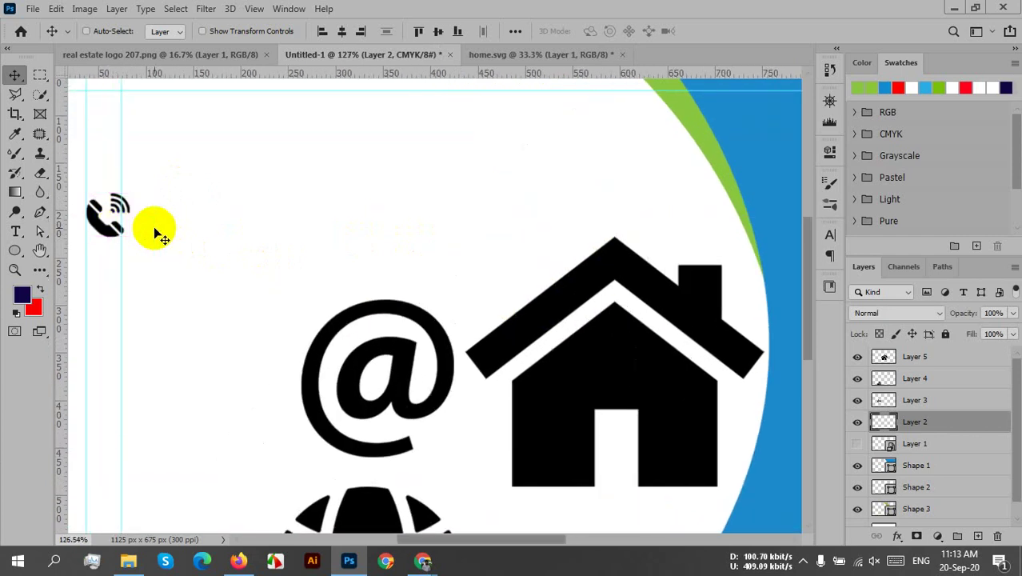
{"action": "key", "text": "ctrl+t"}
{"action": "mouse_move", "coordinate": [129, 194]}
{"action": "left_mouse_down"}
{"action": "mouse_move", "coordinate": [110, 218]}
{"action": "mouse_move", "coordinate": [125, 200]}
{"action": "left_mouse_up"}
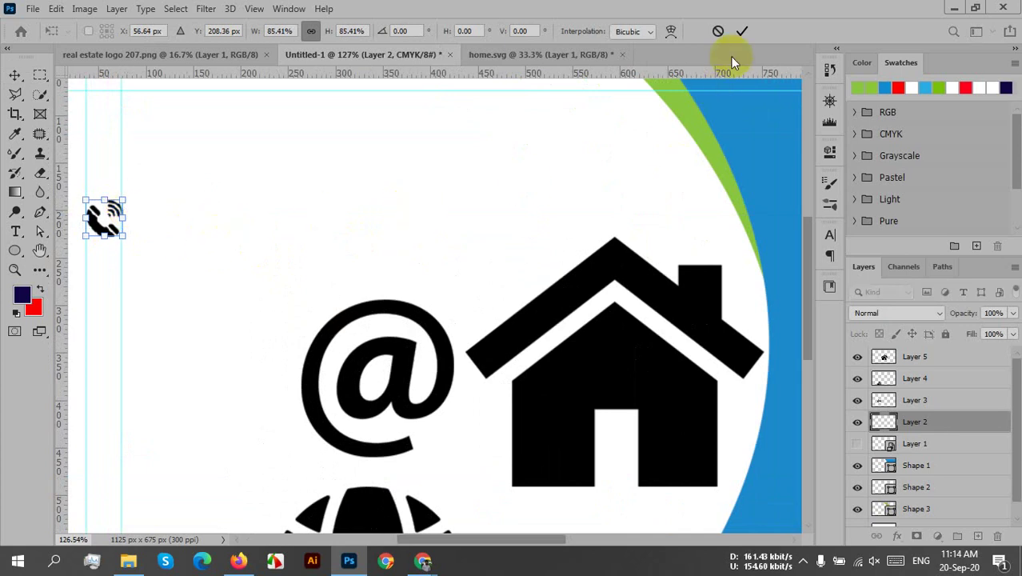
{"action": "left_click", "coordinate": [744, 32]}
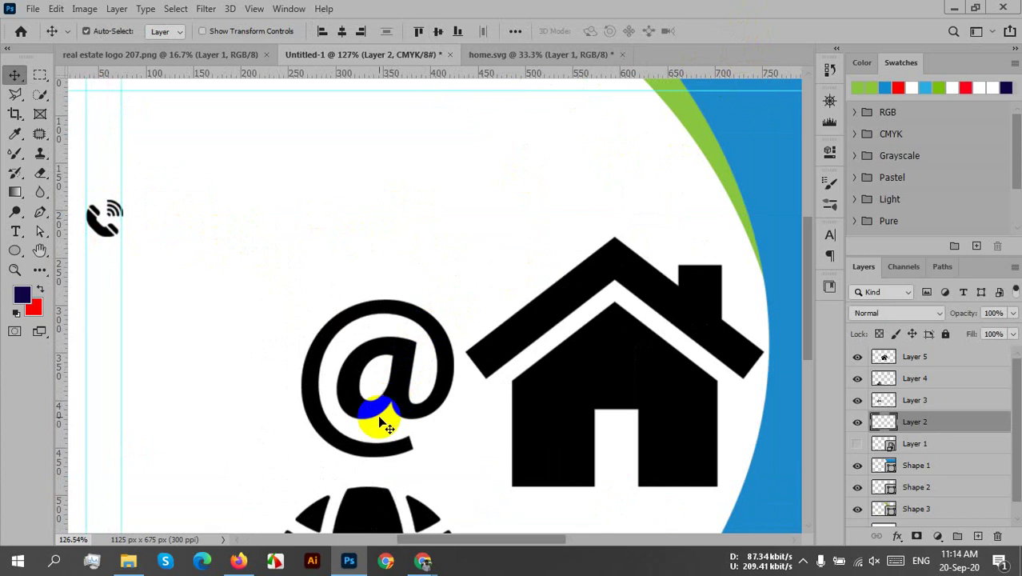
- Move the @ symbol up-left and scale it to about a quarter of its size
{"action": "left_click_drag", "start_coordinate": [357, 424], "coordinate": [206, 377]}
{"action": "key", "text": "ctrl+t"}
{"action": "left_click_drag", "start_coordinate": [303, 267], "coordinate": [132, 358]}
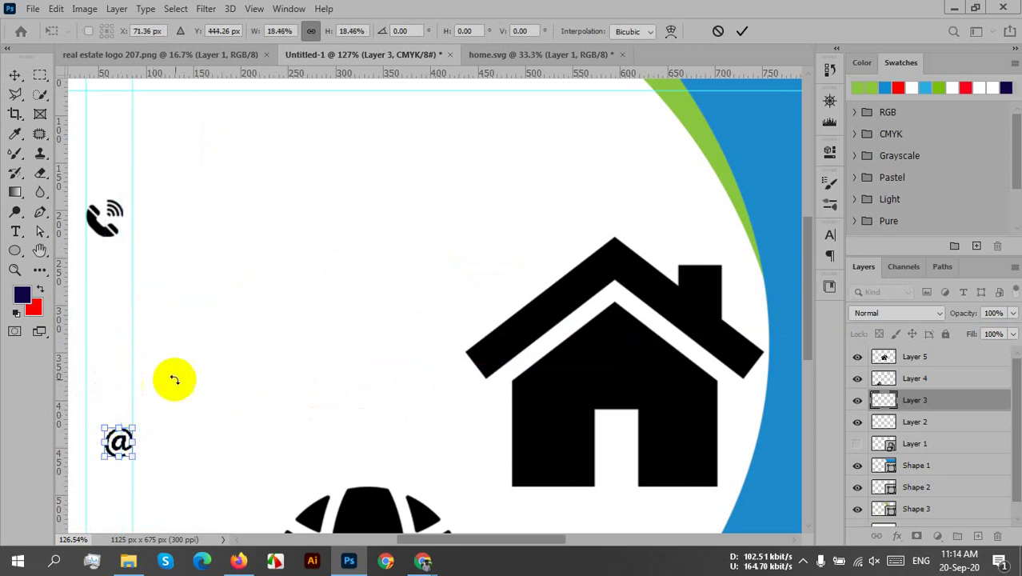
{"action": "key", "text": "ctrl+z"}
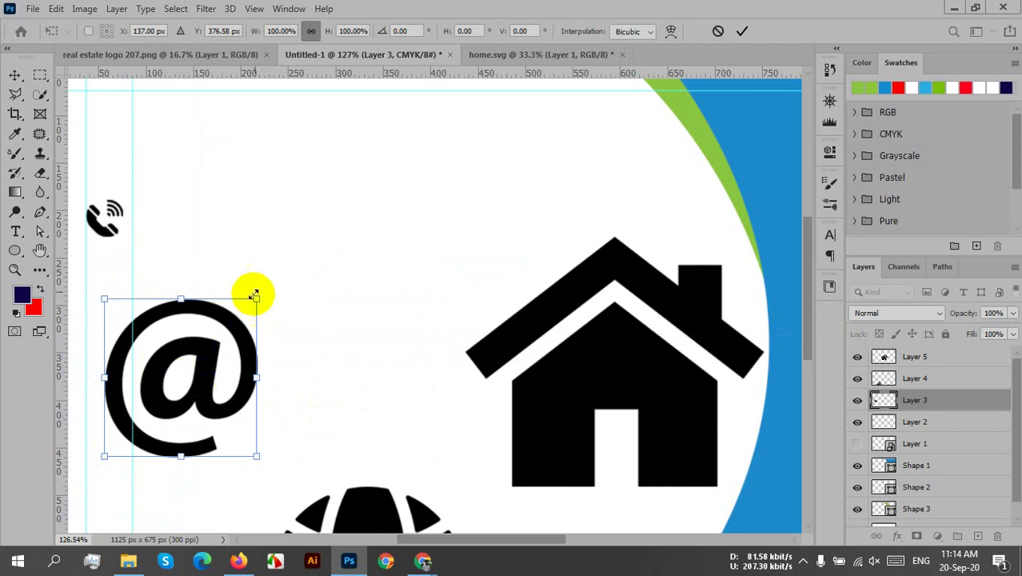
{"action": "left_click_drag", "start_coordinate": [256, 299], "coordinate": [141, 417]}
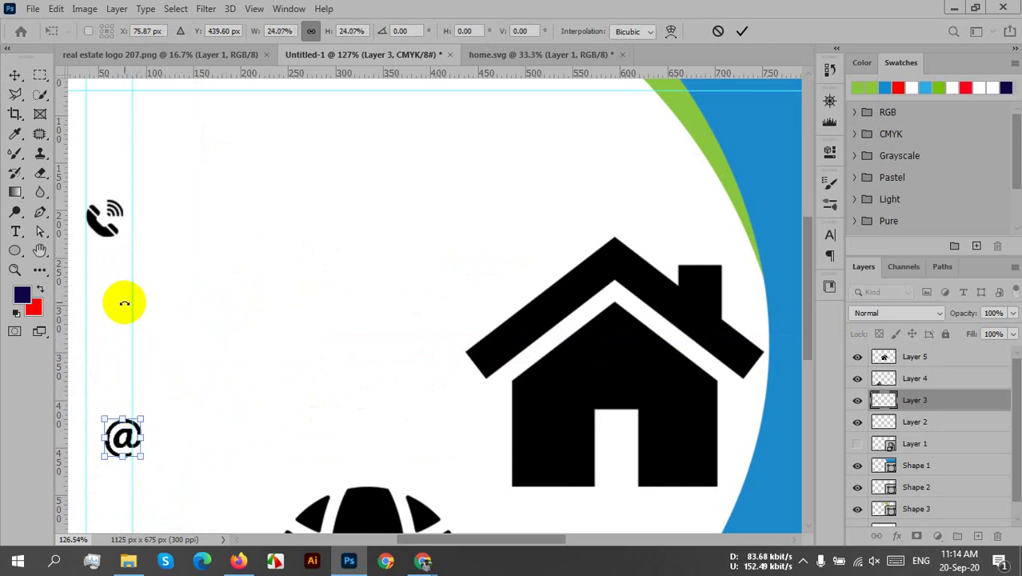
- Shift the left vertical guide to about 68 px and set the @ below the phone
{"action": "left_click_drag", "start_coordinate": [133, 306], "coordinate": [119, 330]}
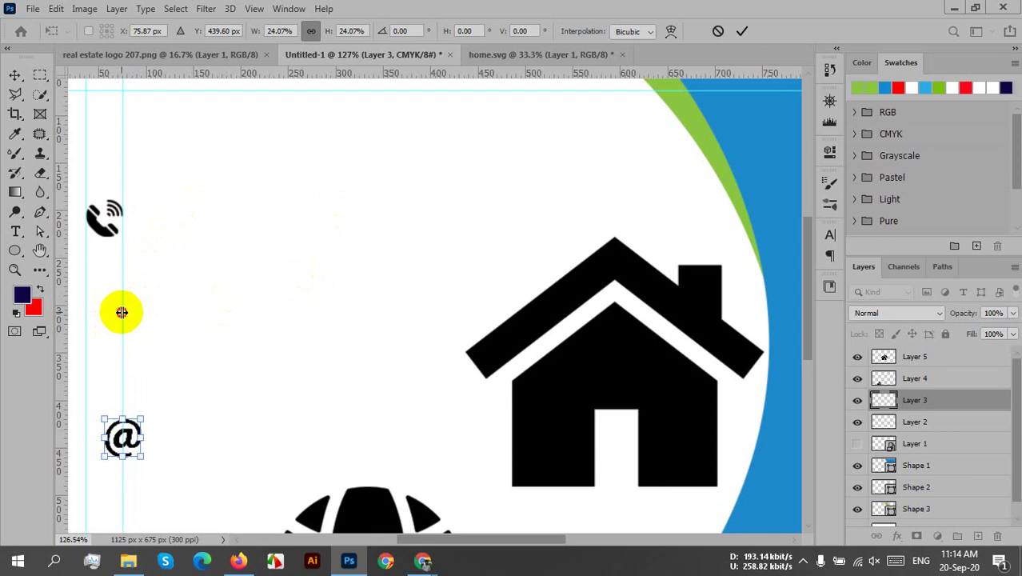
{"action": "left_click_drag", "start_coordinate": [121, 312], "coordinate": [119, 312]}
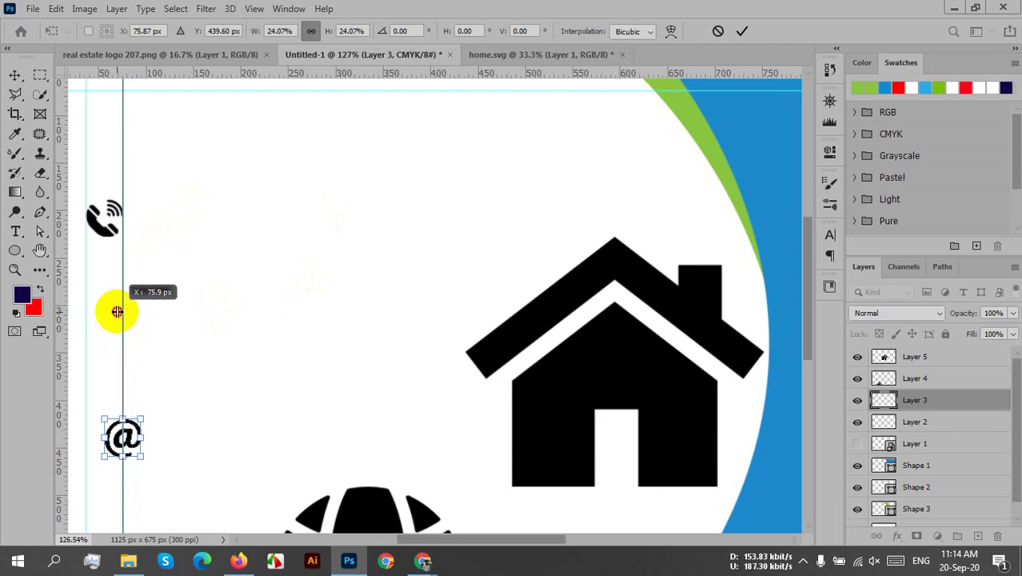
{"action": "left_click_drag", "start_coordinate": [118, 304], "coordinate": [117, 298]}
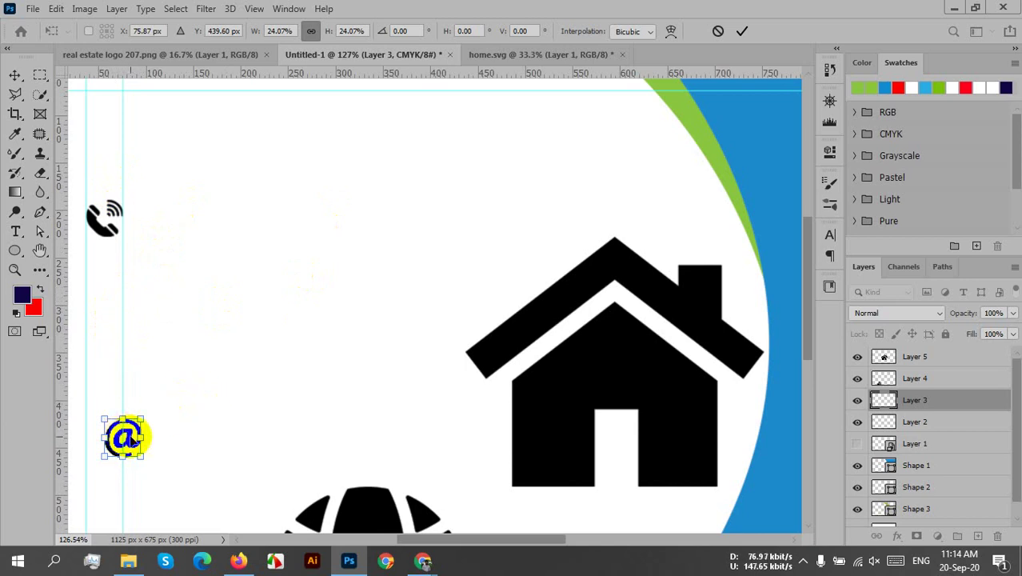
{"action": "left_click", "coordinate": [741, 33]}
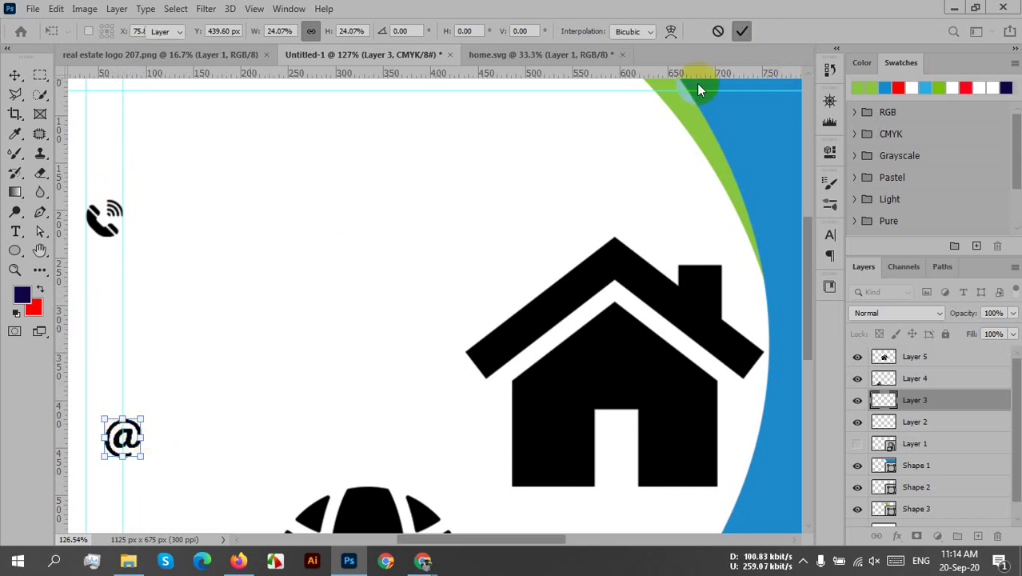
{"action": "left_click_drag", "start_coordinate": [142, 452], "coordinate": [112, 285]}
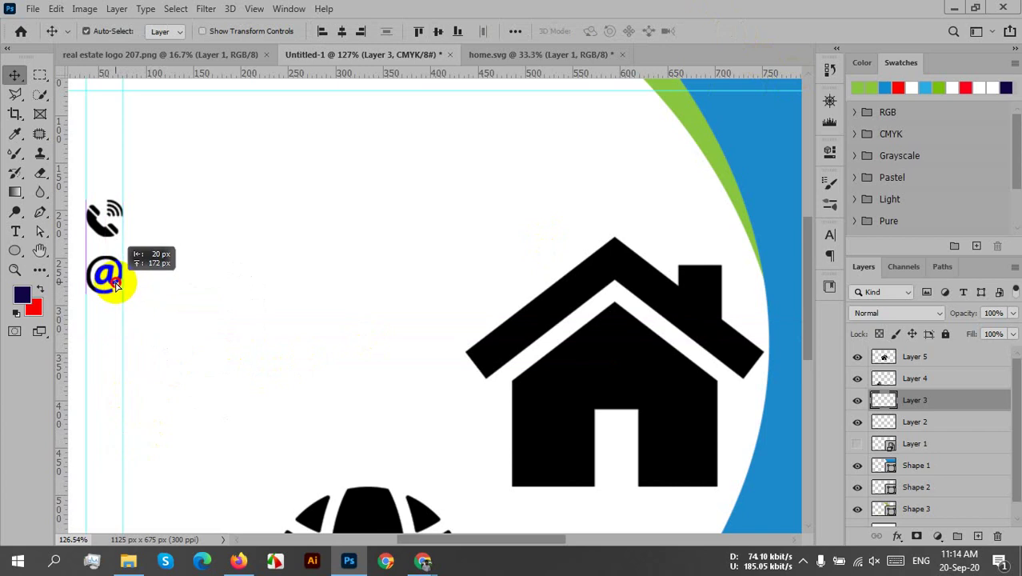
- Scale the globe icon to about 16% and place it below the @ symbol
{"action": "left_click", "coordinate": [368, 518]}
{"action": "left_click_drag", "start_coordinate": [368, 519], "coordinate": [276, 308]}
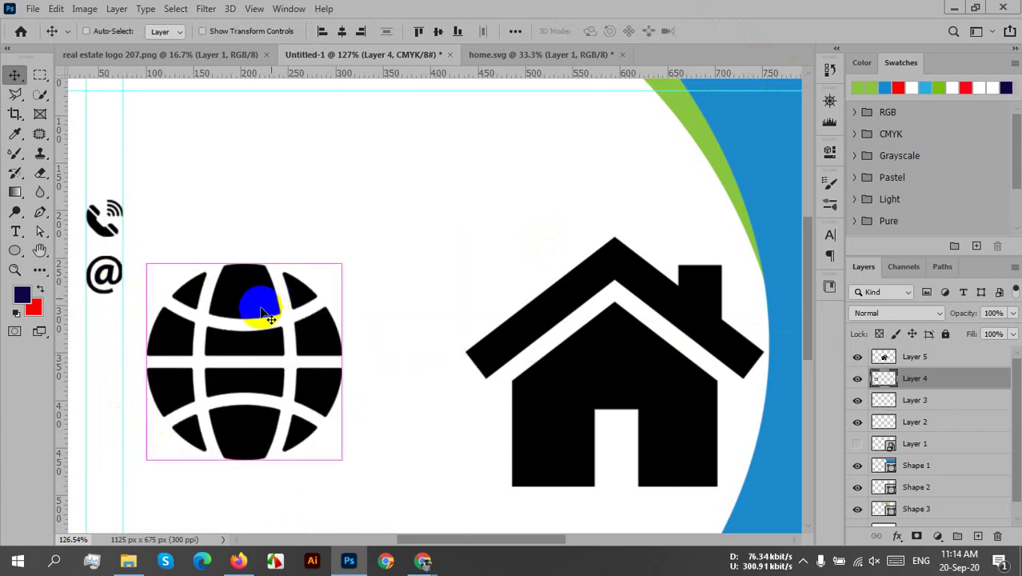
{"action": "key", "text": "ctrl+t"}
{"action": "left_click_drag", "start_coordinate": [338, 266], "coordinate": [180, 428]}
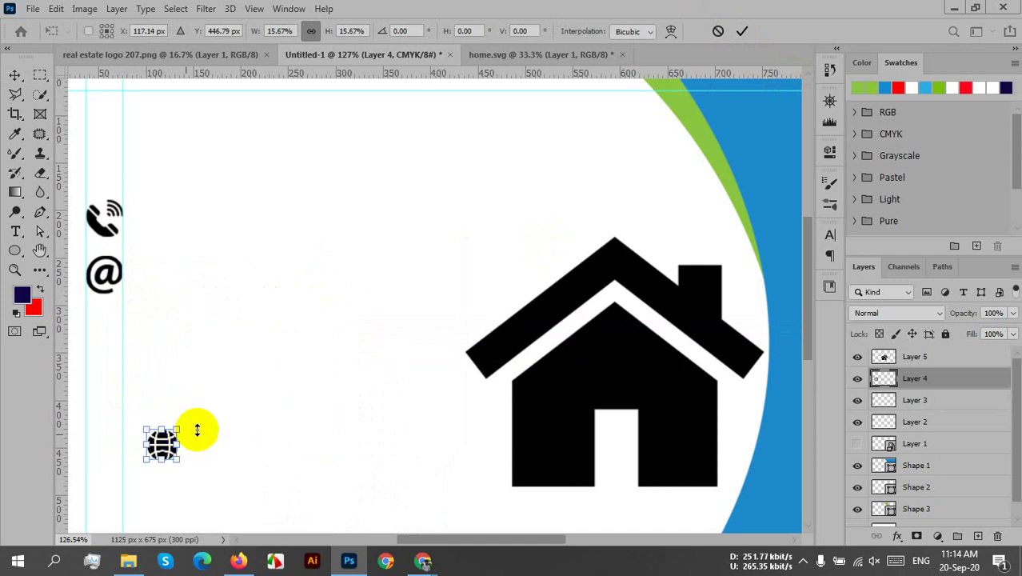
{"action": "left_click", "coordinate": [744, 31]}
{"action": "left_click_drag", "start_coordinate": [172, 451], "coordinate": [104, 323]}
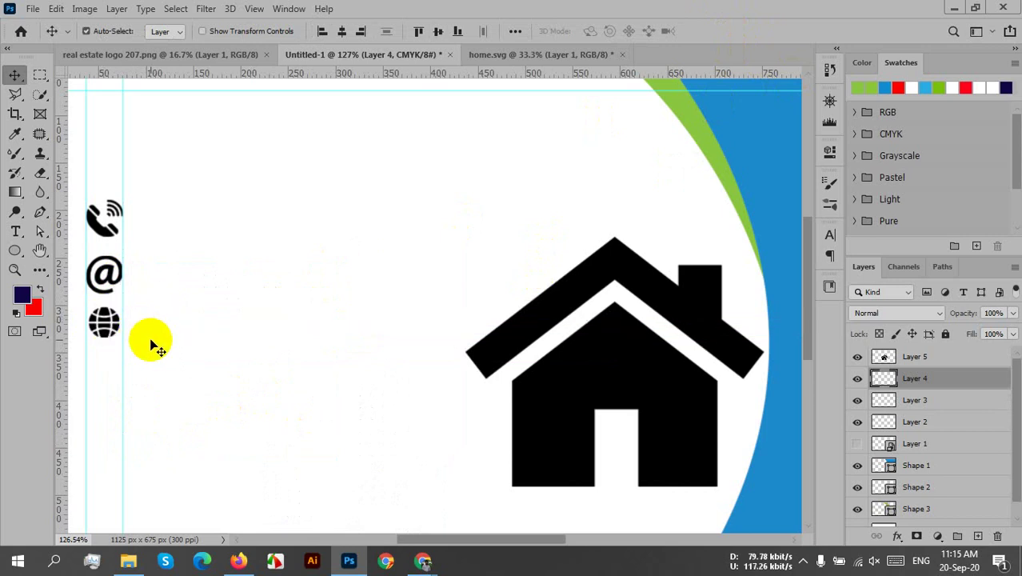
{"action": "key", "text": "ctrl+t"}
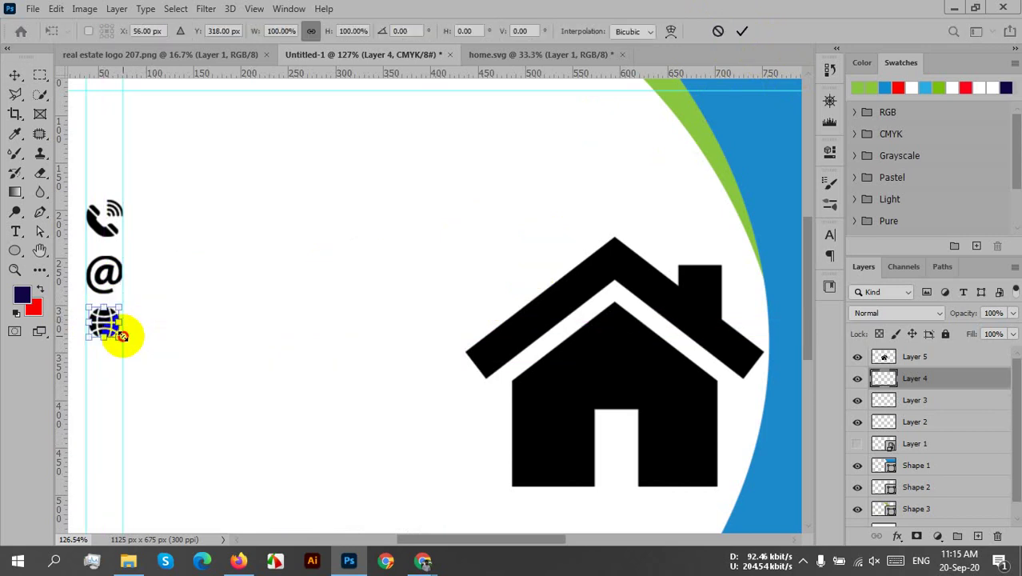
{"action": "left_click_drag", "start_coordinate": [122, 336], "coordinate": [121, 337]}
{"action": "key", "text": "Return"}
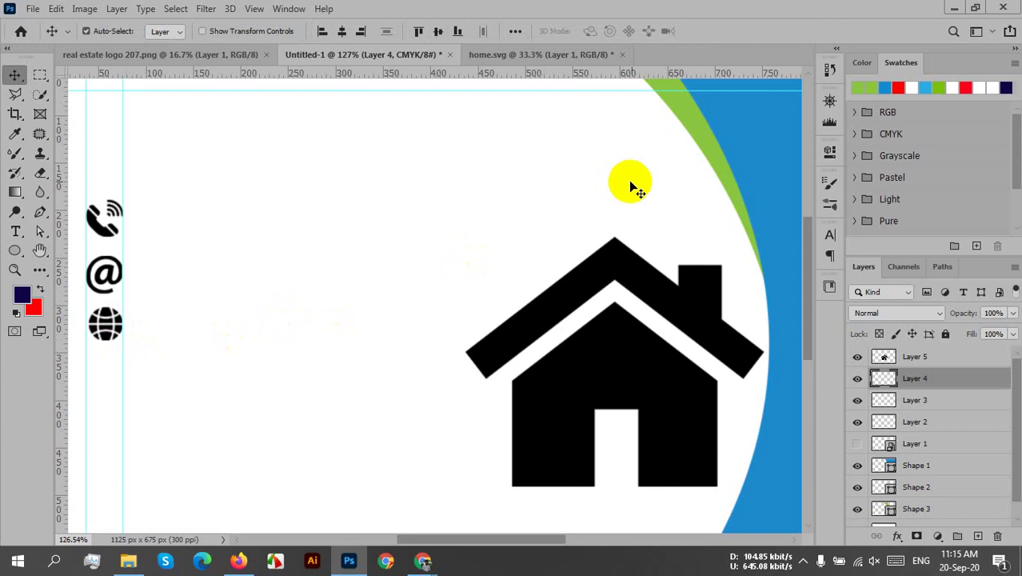
- Scale the house icon to about 12%, place it below the globe, and fit the card on screen
{"action": "left_click_drag", "start_coordinate": [548, 347], "coordinate": [540, 324]}
{"action": "key", "text": "ctrl+t"}
{"action": "left_click_drag", "start_coordinate": [644, 201], "coordinate": [383, 417]}
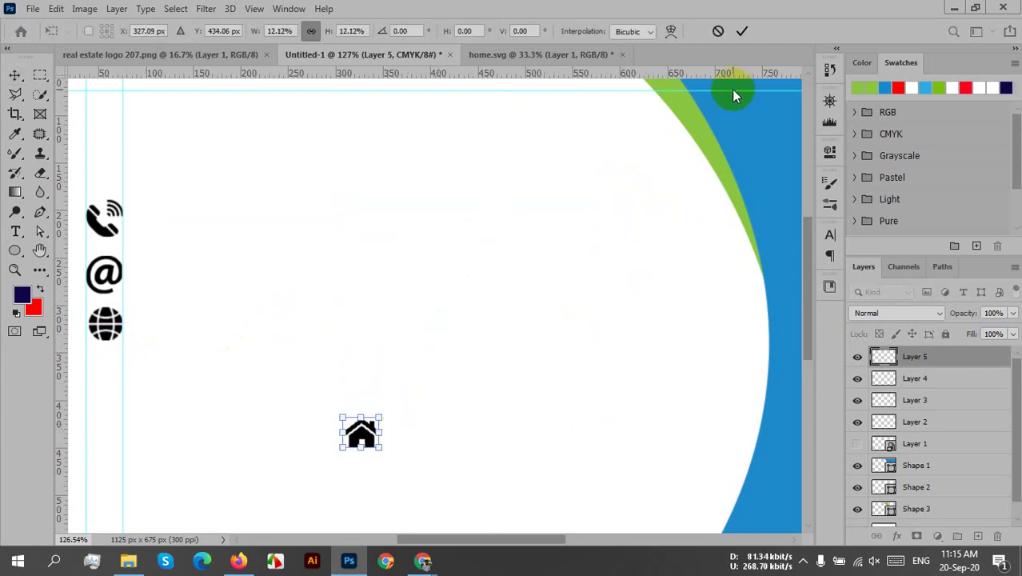
{"action": "left_click", "coordinate": [741, 31]}
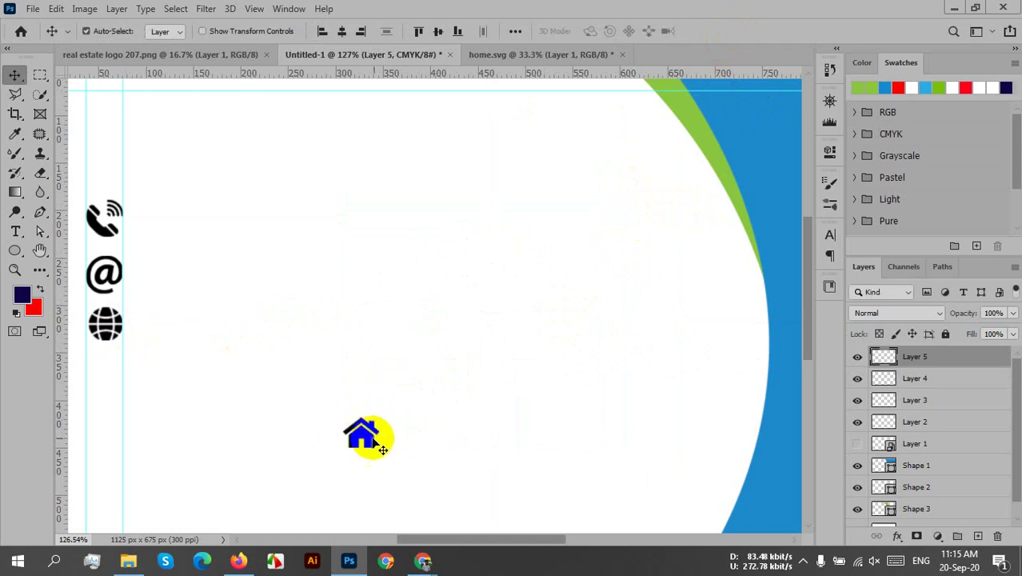
{"action": "left_click_drag", "start_coordinate": [382, 450], "coordinate": [108, 391]}
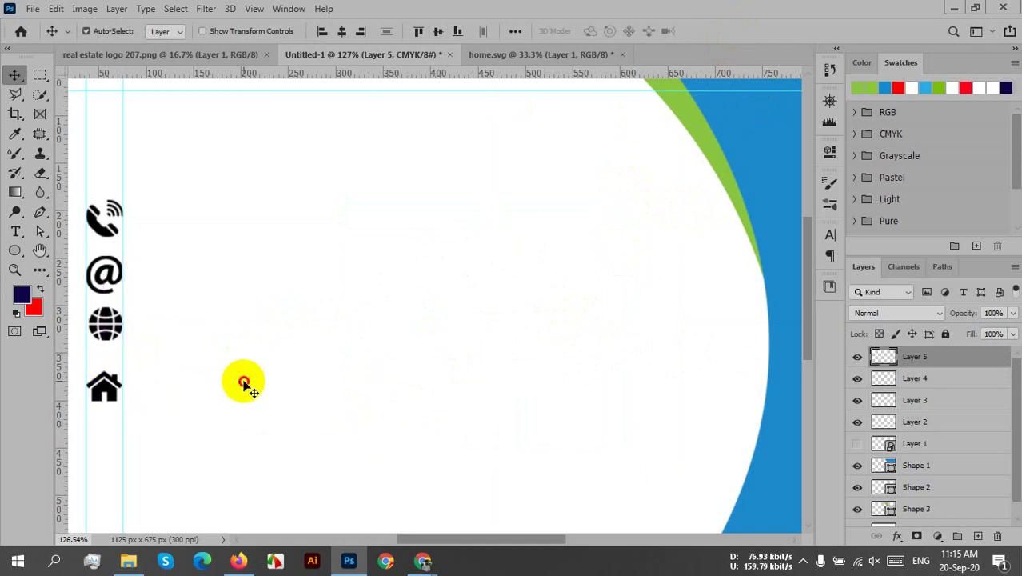
{"action": "left_click", "coordinate": [251, 386]}
{"action": "key", "text": "ctrl+0"}
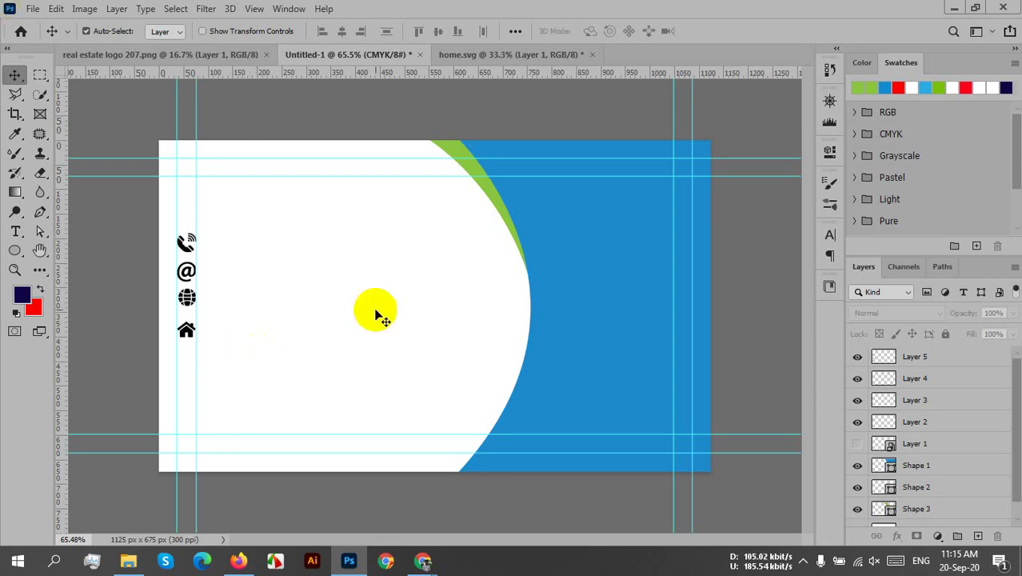
- Move the phone and @ icons down and align the house directly under the globe
{"action": "left_click_drag", "start_coordinate": [196, 250], "coordinate": [222, 313]}
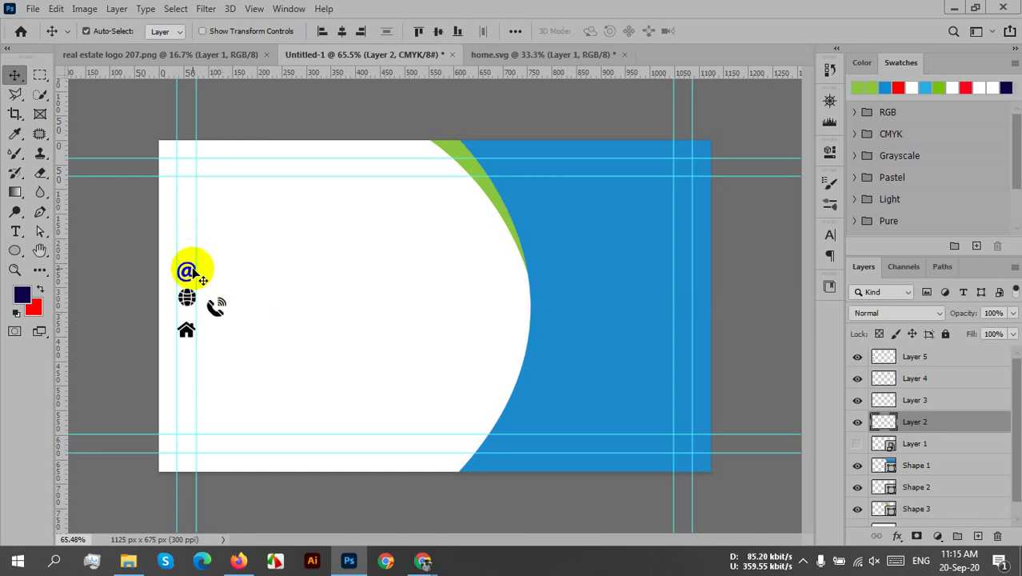
{"action": "left_click_drag", "start_coordinate": [193, 271], "coordinate": [217, 337]}
{"action": "left_click_drag", "start_coordinate": [183, 288], "coordinate": [221, 384]}
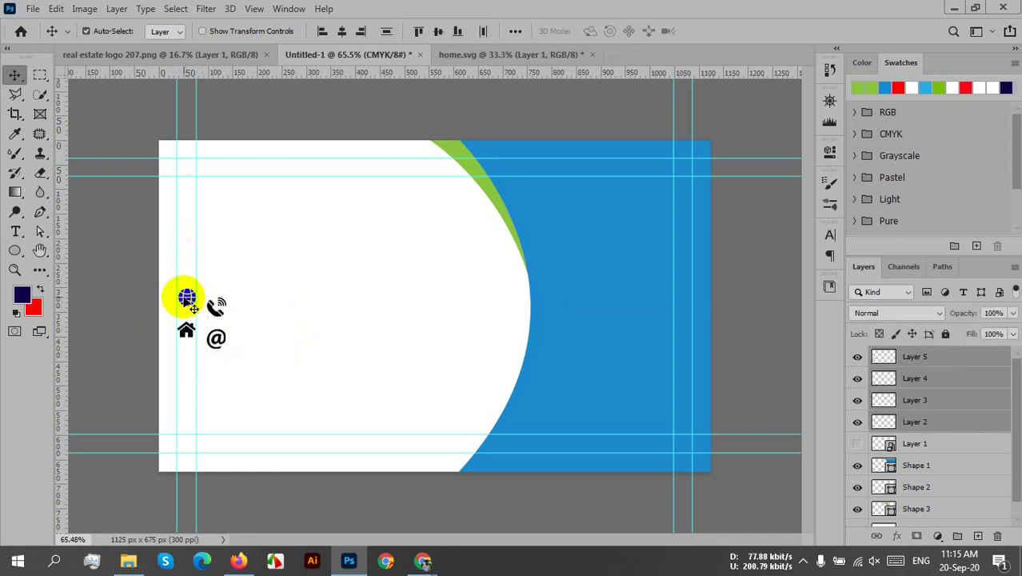
{"action": "left_click_drag", "start_coordinate": [182, 301], "coordinate": [216, 371]}
{"action": "left_click_drag", "start_coordinate": [189, 332], "coordinate": [244, 402]}
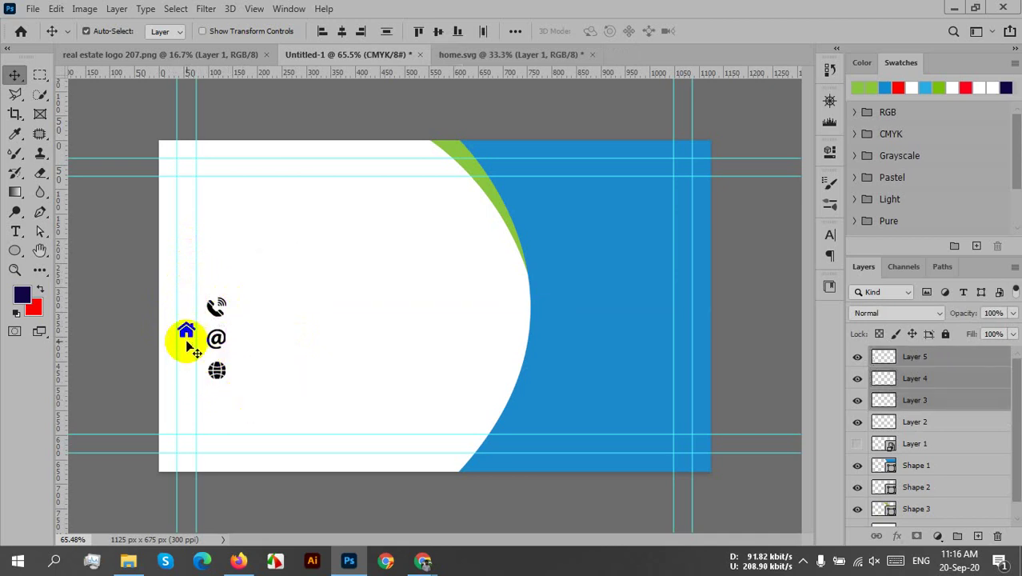
{"action": "left_click_drag", "start_coordinate": [191, 333], "coordinate": [215, 400]}
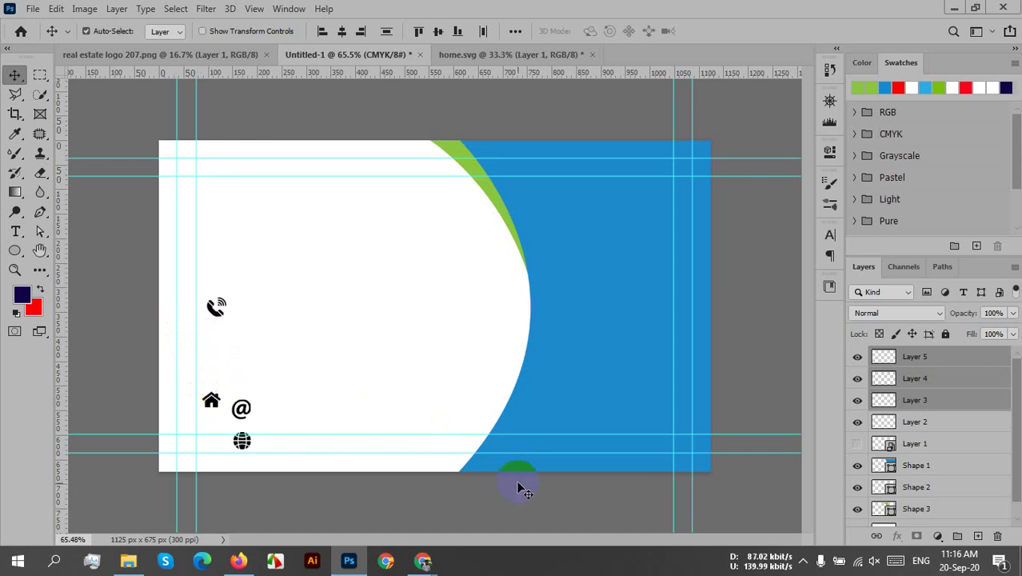
{"action": "key", "text": "ctrl+z"}
{"action": "left_click", "coordinate": [964, 422]}
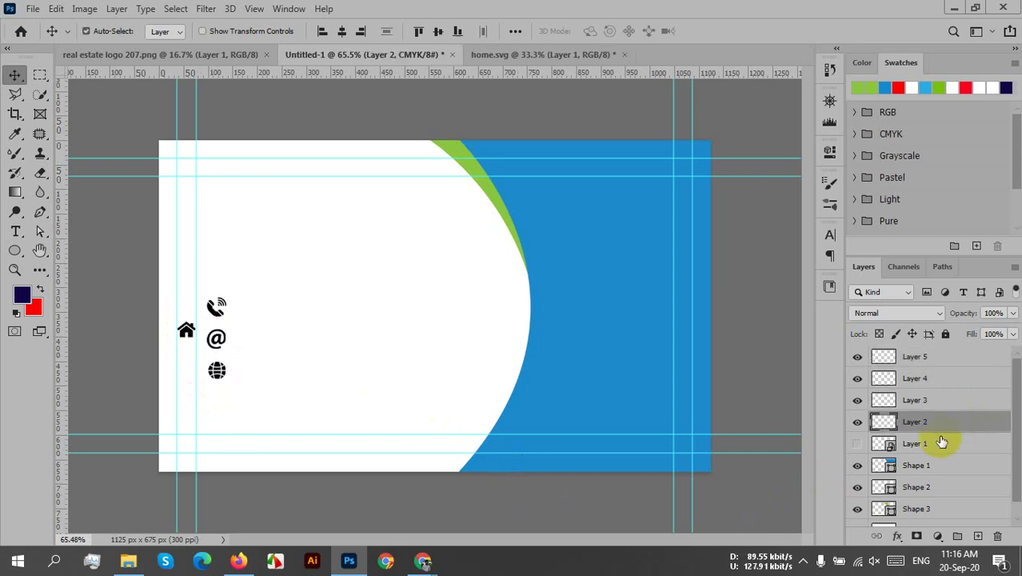
{"action": "left_click_drag", "start_coordinate": [184, 335], "coordinate": [217, 401]}
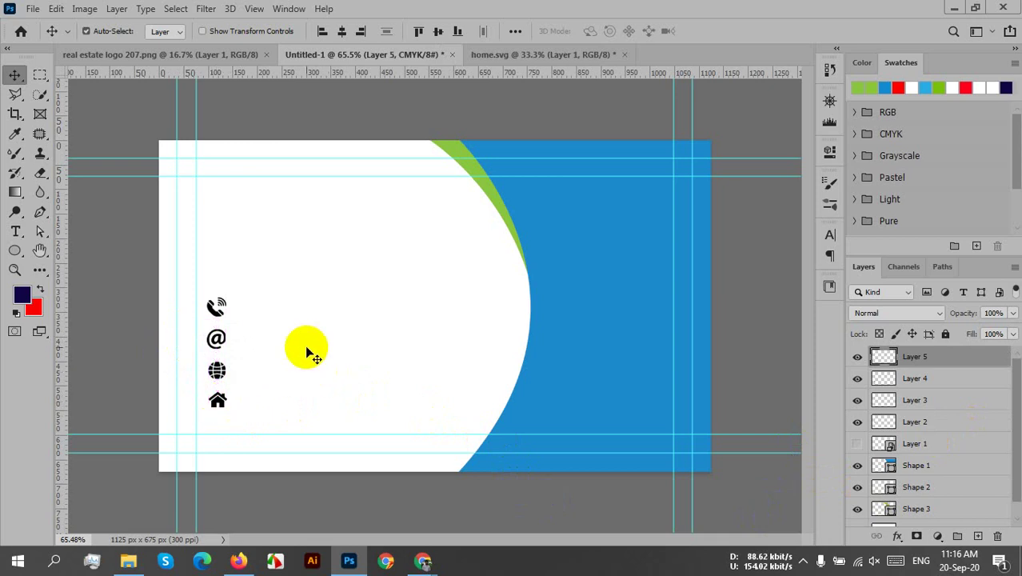
{"action": "left_click", "coordinate": [858, 357]}
- Rename the house and globe icon layers to 'home icon' and 'website icon'
{"action": "left_click", "coordinate": [858, 357]}
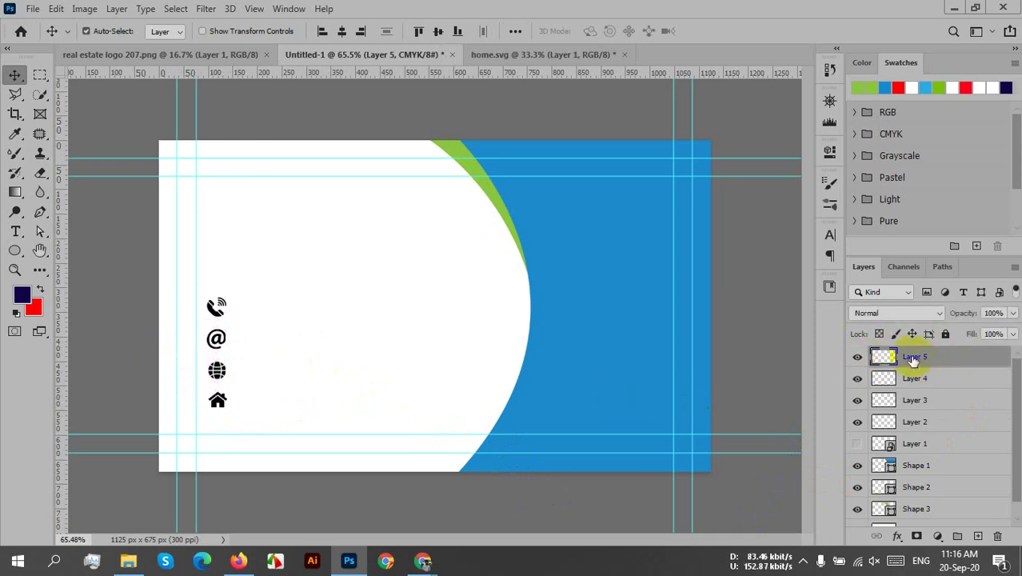
{"action": "double_click", "coordinate": [916, 356]}
{"action": "type", "text": "H"}
{"action": "key", "text": "BackSpace"}
{"action": "key", "text": "BackSpace"}
{"action": "key", "text": "BackSpace"}
{"action": "type", "text": "icon"}
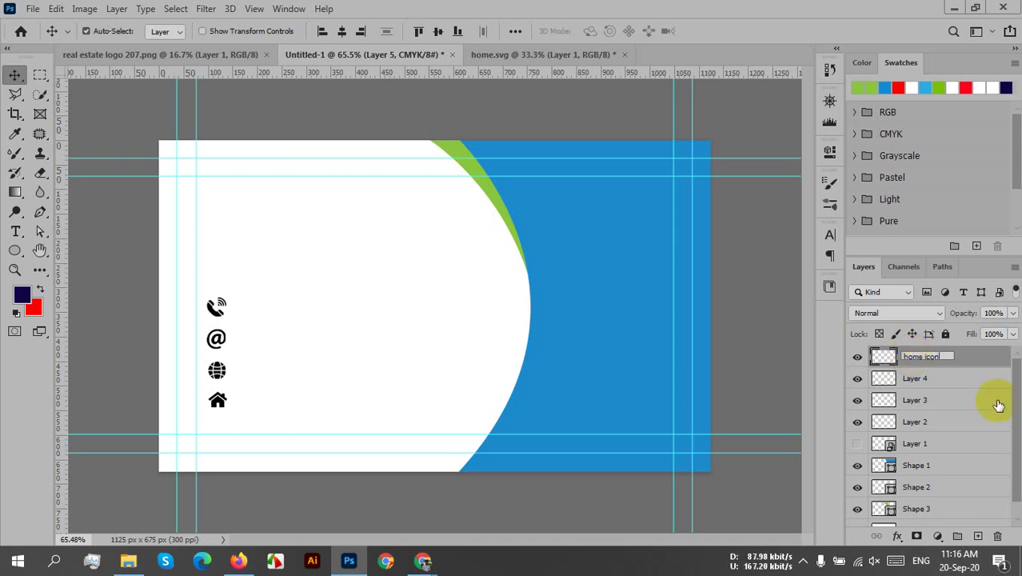
{"action": "left_click", "coordinate": [855, 384]}
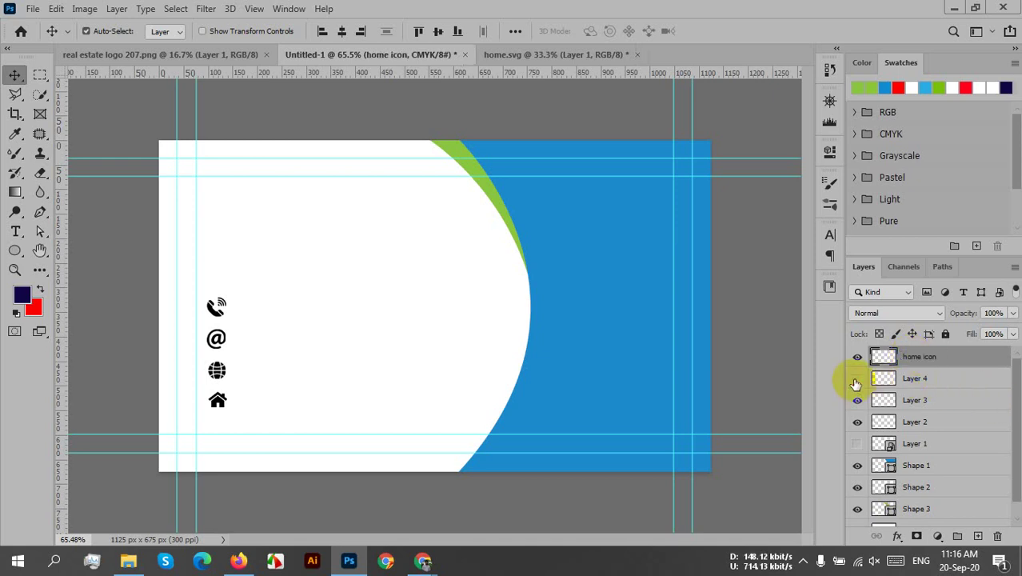
{"action": "left_click", "coordinate": [855, 384]}
{"action": "left_click", "coordinate": [854, 384]}
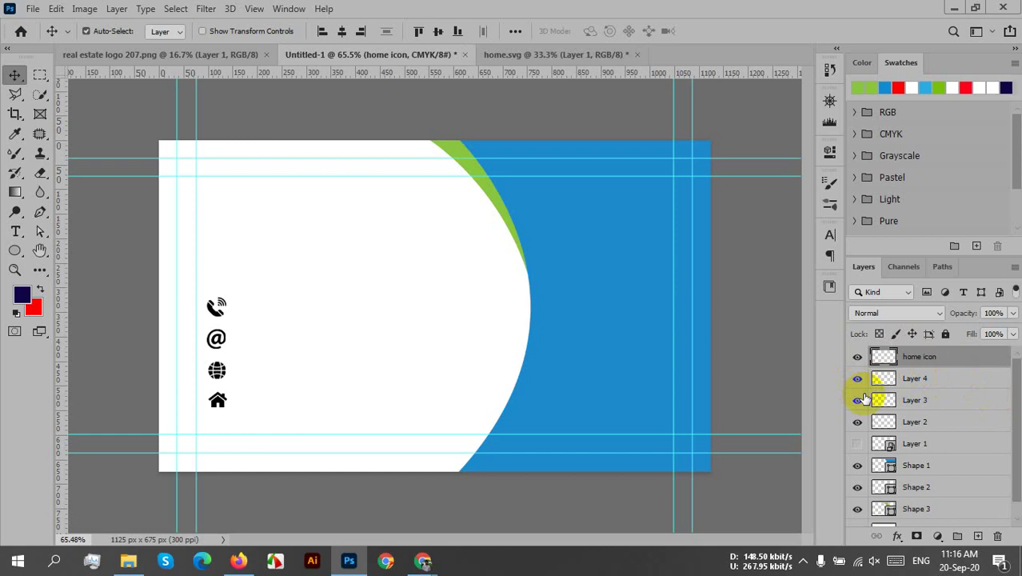
{"action": "double_click", "coordinate": [916, 381]}
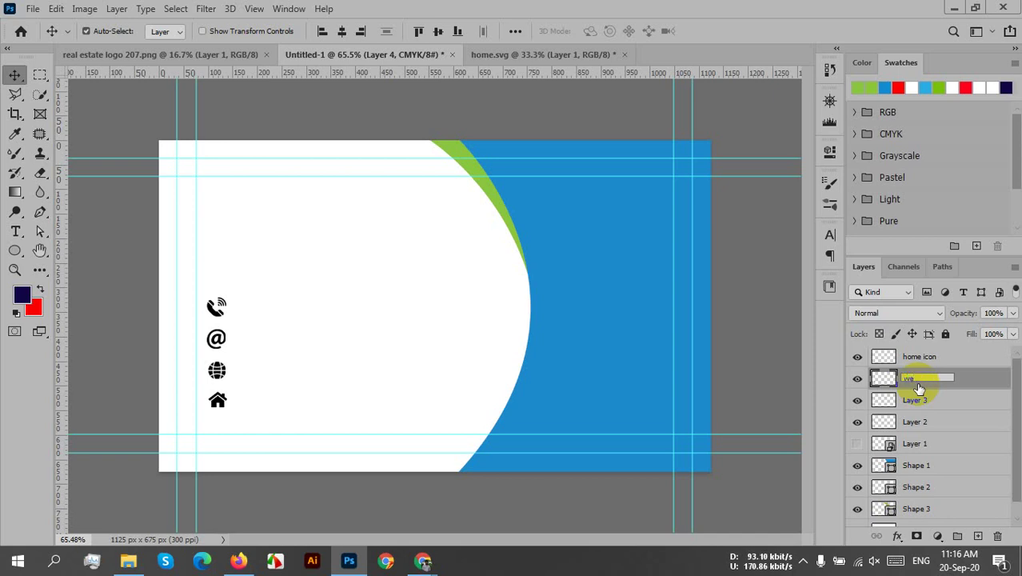
{"action": "type", "text": "site icon"}
{"action": "left_click", "coordinate": [912, 400]}
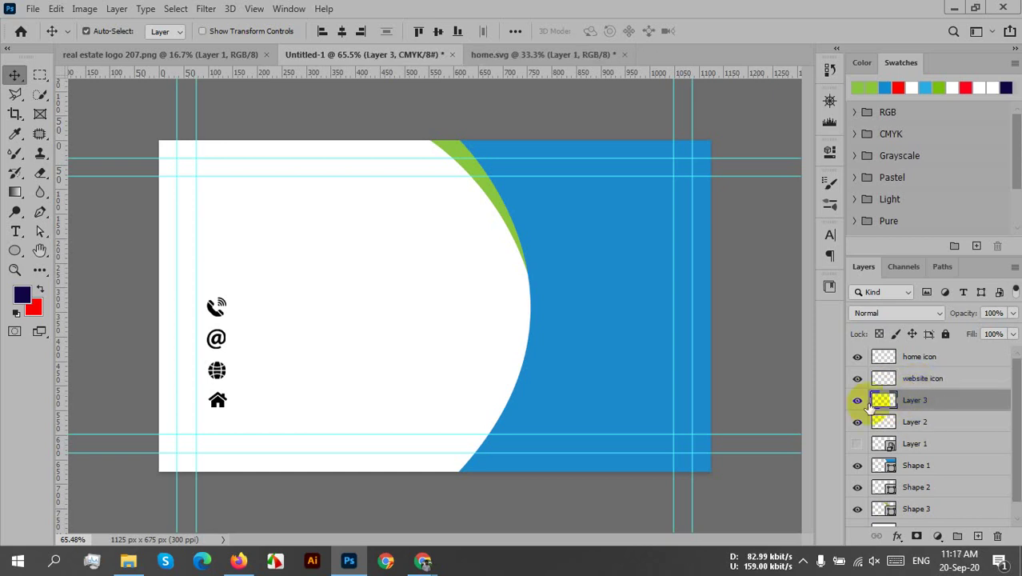
- Rename the @ and phone icon layers to 'mail icon' and 'cell icon', then select all four
{"action": "left_click", "coordinate": [856, 401]}
{"action": "left_click", "coordinate": [856, 401]}
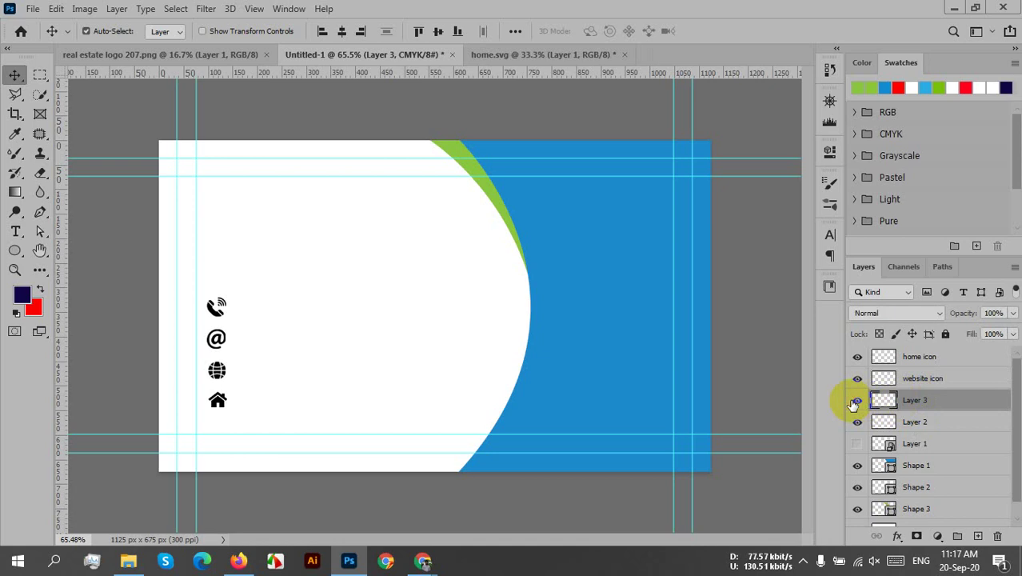
{"action": "double_click", "coordinate": [914, 400]}
{"action": "type", "text": "e"}
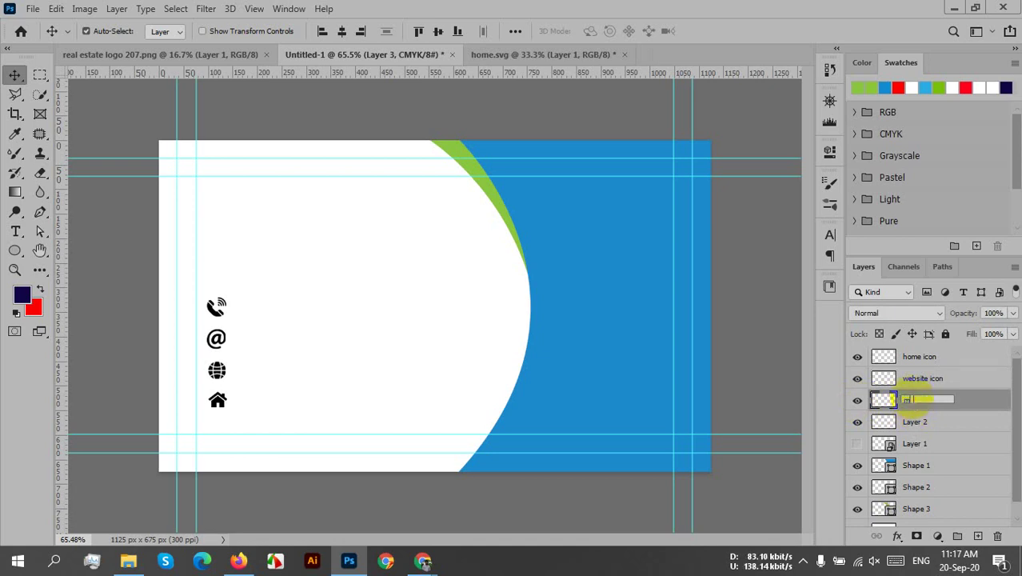
{"action": "type", "text": "ail"}
{"action": "type", "text": " id"}
{"action": "type", "text": "on"}
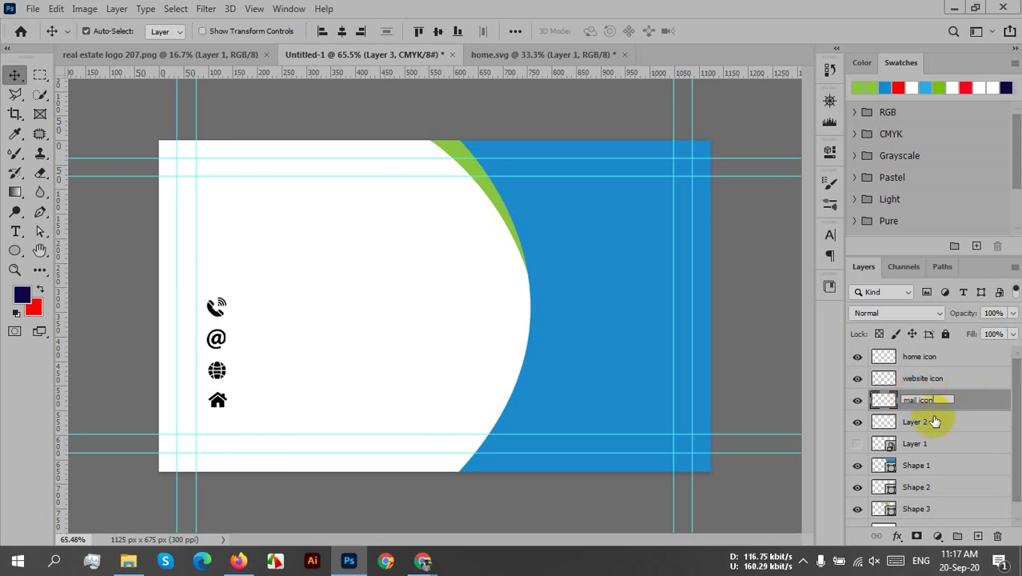
{"action": "left_click", "coordinate": [876, 424]}
{"action": "left_click", "coordinate": [857, 422]}
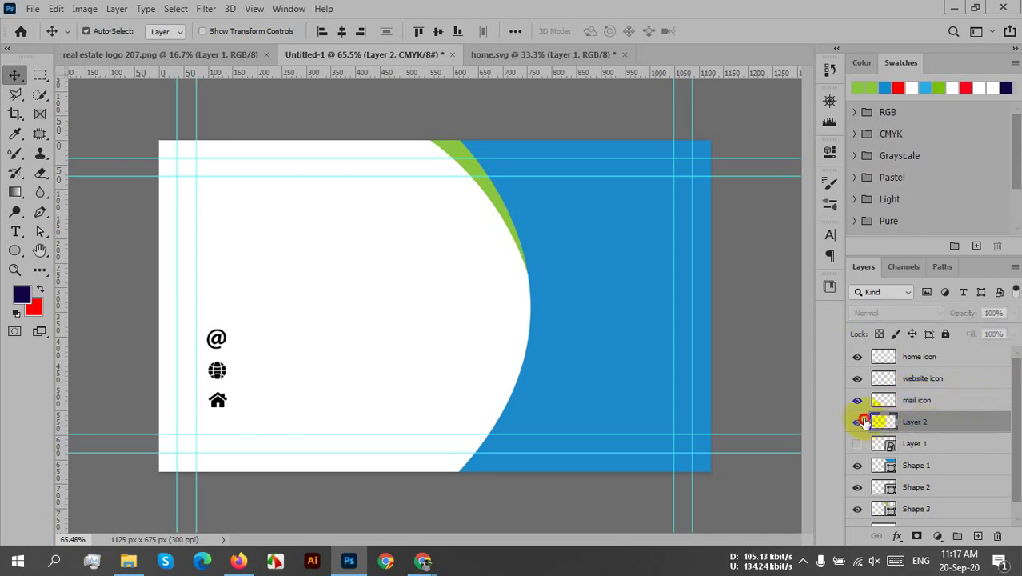
{"action": "left_click", "coordinate": [858, 422]}
{"action": "double_click", "coordinate": [918, 424]}
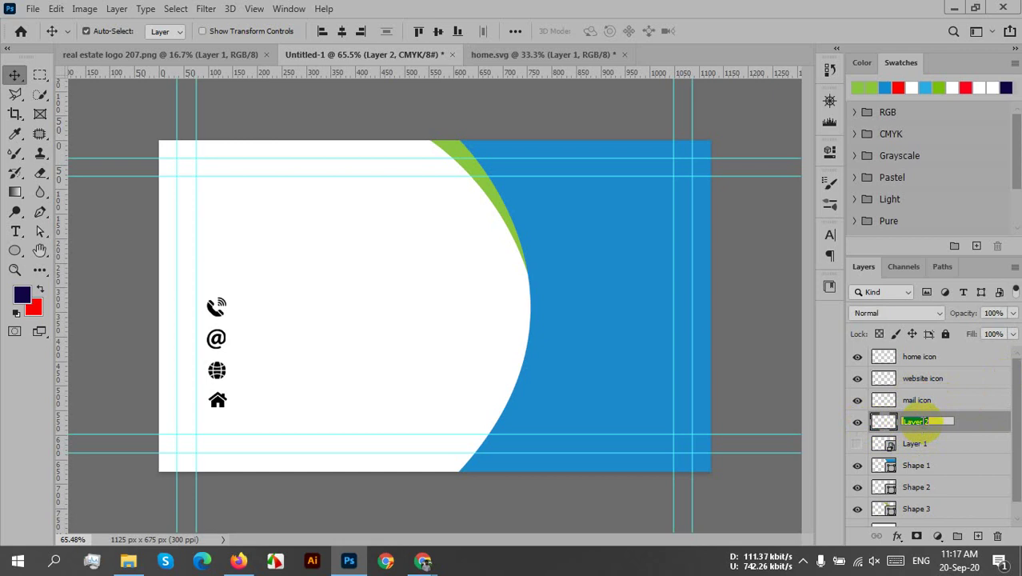
{"action": "type", "text": "pell icon"}
{"action": "left_click", "coordinate": [961, 424]}
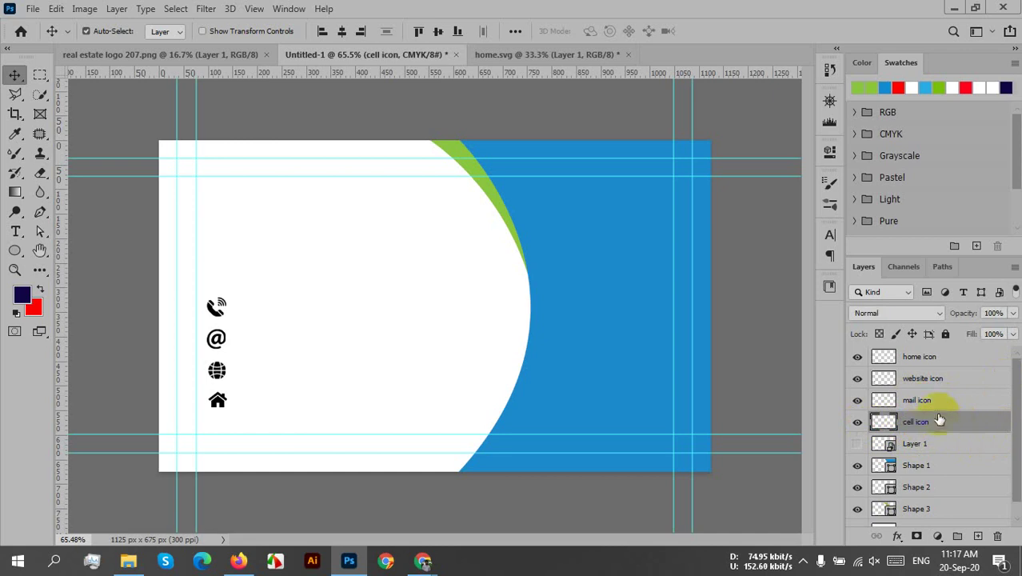
{"action": "left_click", "coordinate": [936, 357], "text": "shift"}
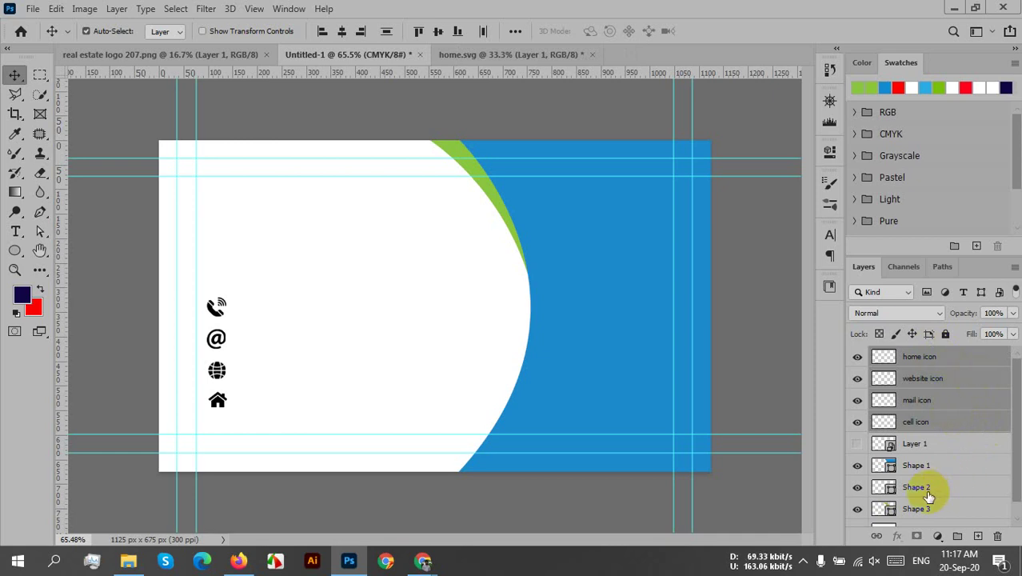
- Toggle Shape 3's visibility to identify the green swoosh, then select the Shape 2 layer
{"action": "scroll", "coordinate": [961, 510], "scroll_direction": "down", "scroll_amount": 1}
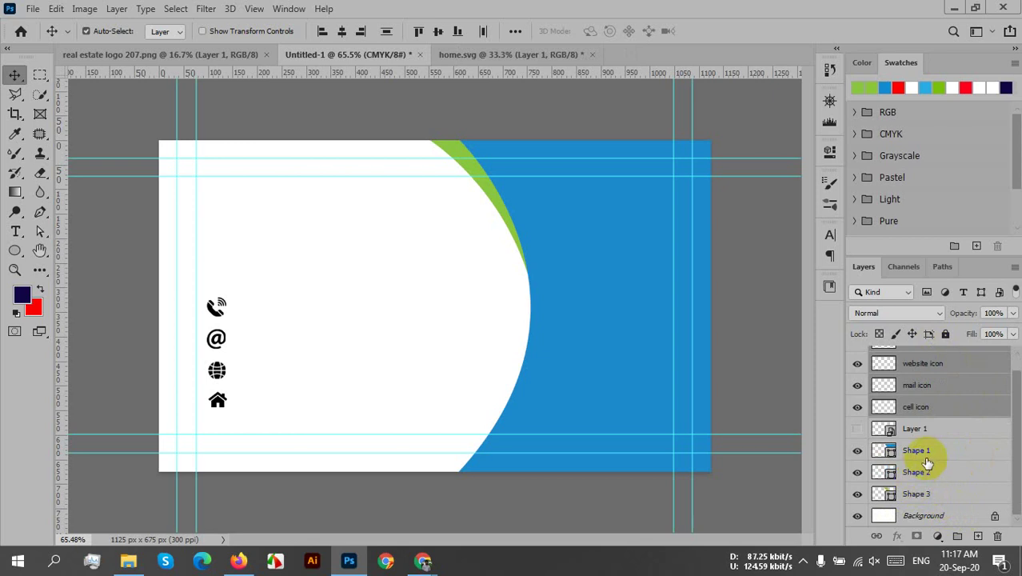
{"action": "left_click", "coordinate": [854, 473]}
{"action": "left_click", "coordinate": [857, 494]}
{"action": "left_click", "coordinate": [858, 495]}
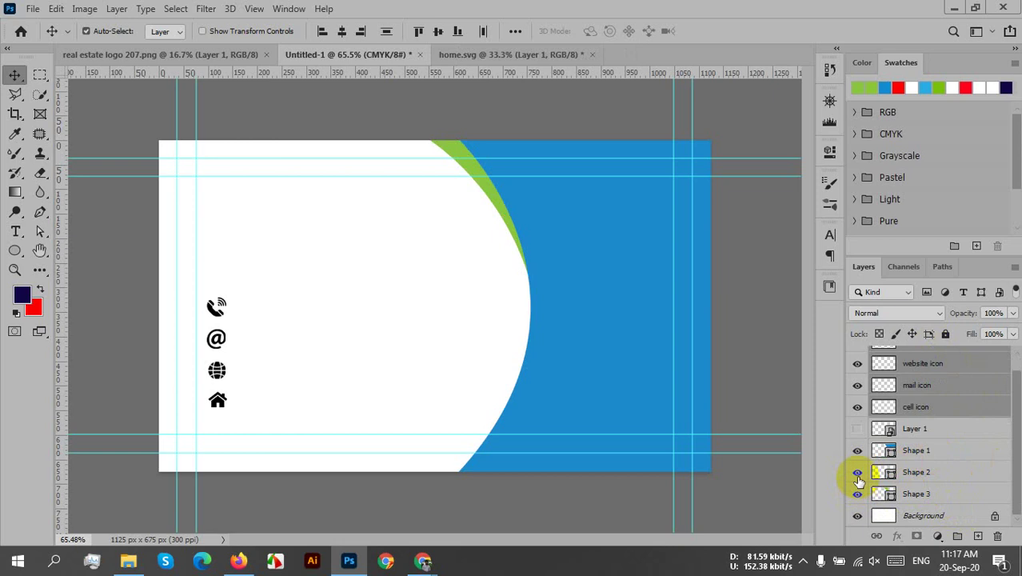
{"action": "left_click", "coordinate": [920, 472]}
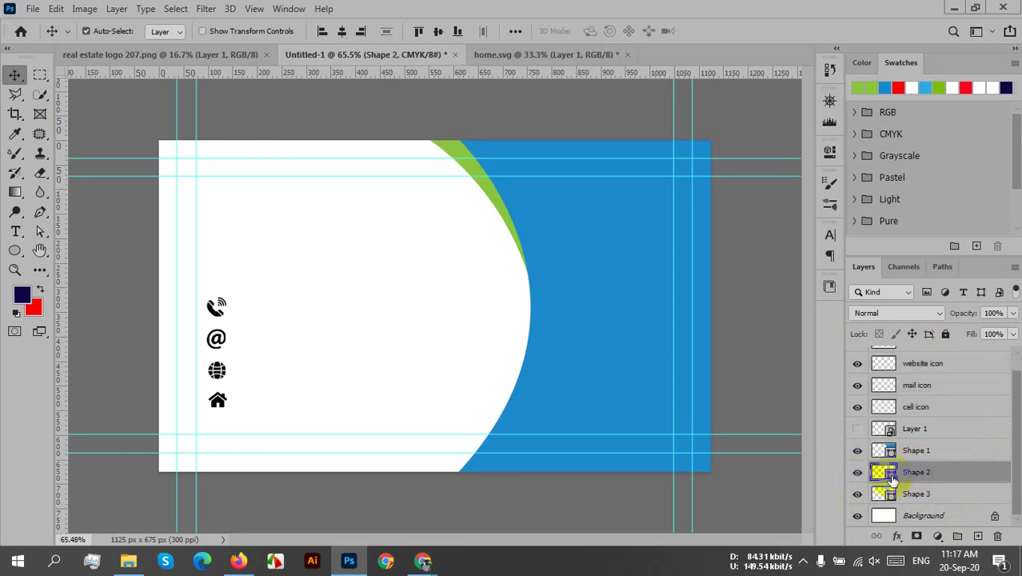
- Drag the blue curved shape left over the green arc, then hide Shape 2 to check it
{"action": "left_click_drag", "start_coordinate": [520, 452], "coordinate": [405, 465]}
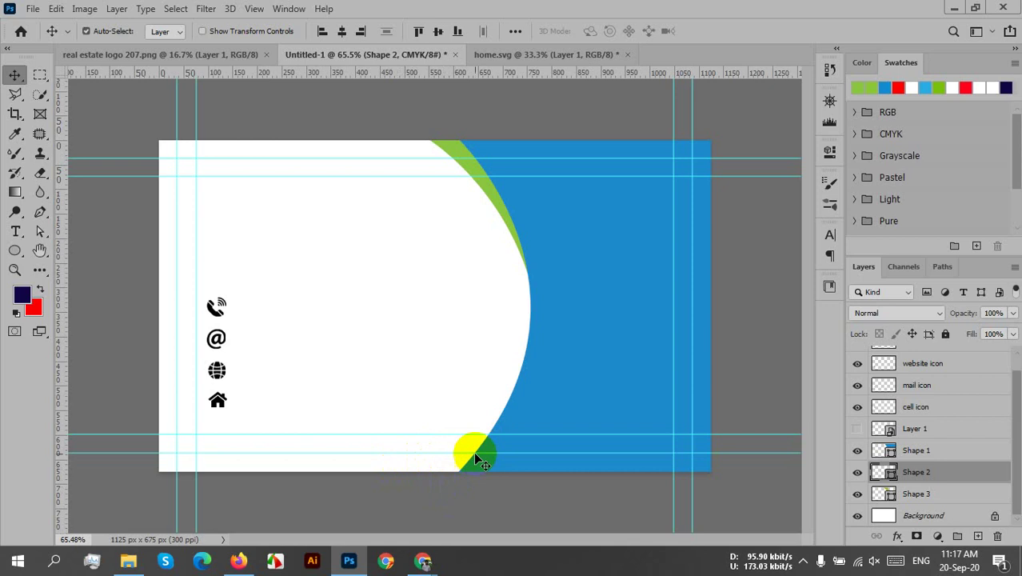
{"action": "left_click_drag", "start_coordinate": [524, 349], "coordinate": [548, 332]}
{"action": "scroll", "coordinate": [557, 315], "scroll_direction": "up", "scroll_amount": 5}
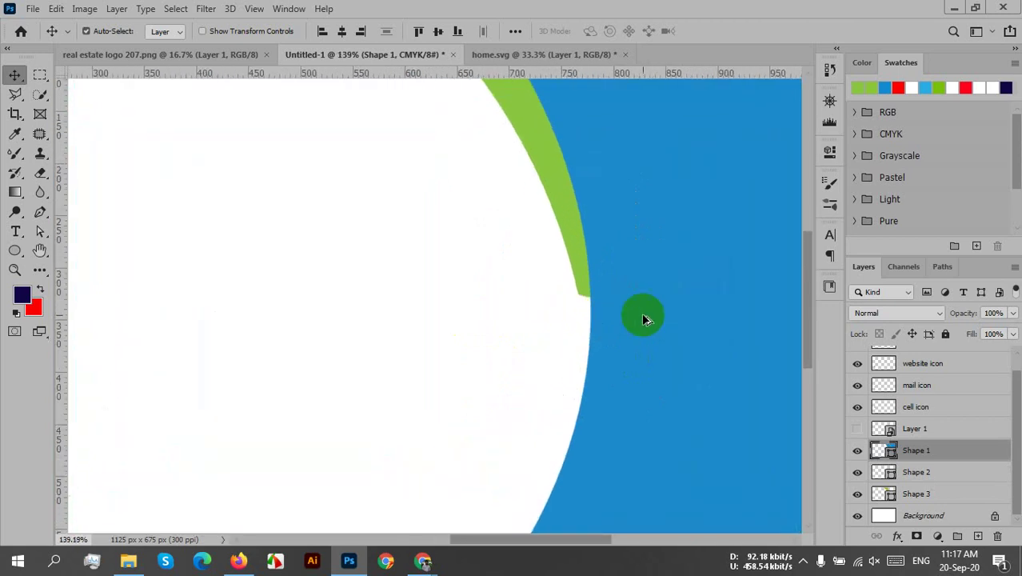
{"action": "scroll", "coordinate": [646, 320], "scroll_direction": "up", "scroll_amount": 5}
{"action": "left_click_drag", "start_coordinate": [567, 357], "coordinate": [538, 357]}
{"action": "scroll", "coordinate": [539, 354], "scroll_direction": "down", "scroll_amount": 10}
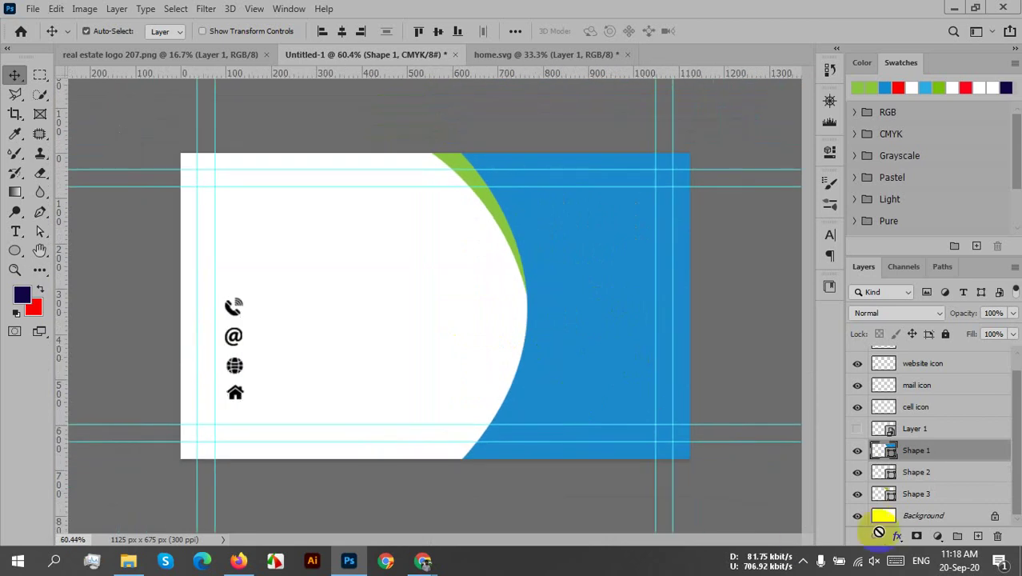
{"action": "left_click", "coordinate": [856, 474]}
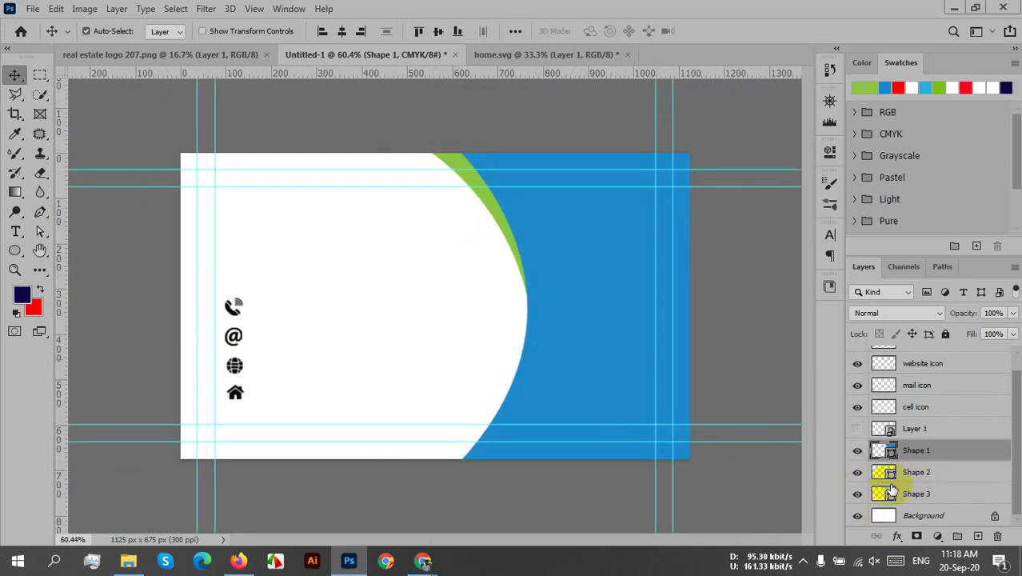
{"action": "left_click", "coordinate": [940, 478]}
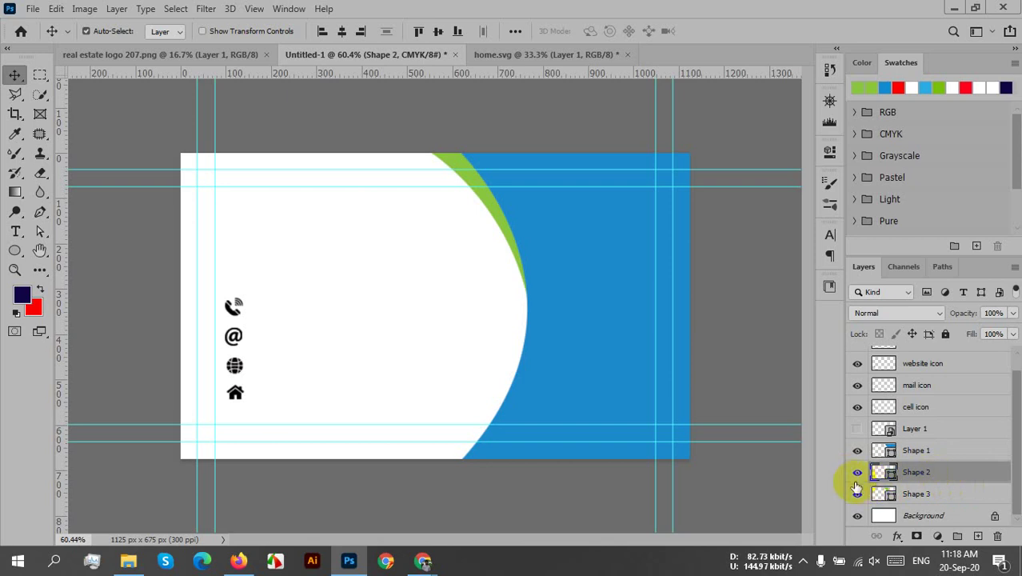
{"action": "left_click", "coordinate": [856, 480]}
- Show Shape 2 again and free-transform it onto the card's lower right
{"action": "left_click", "coordinate": [857, 481]}
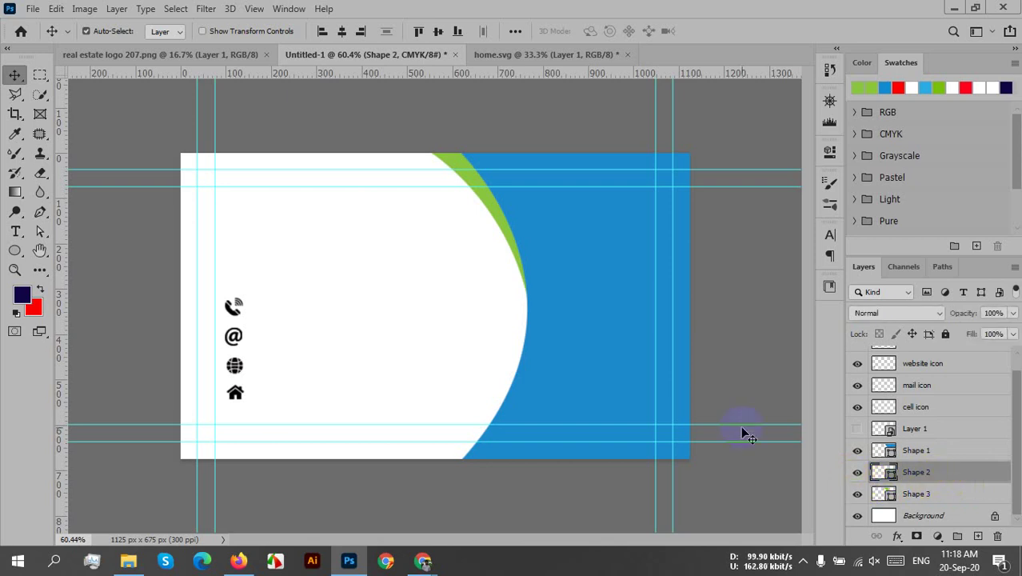
{"action": "scroll", "coordinate": [635, 382], "scroll_direction": "down", "scroll_amount": 8}
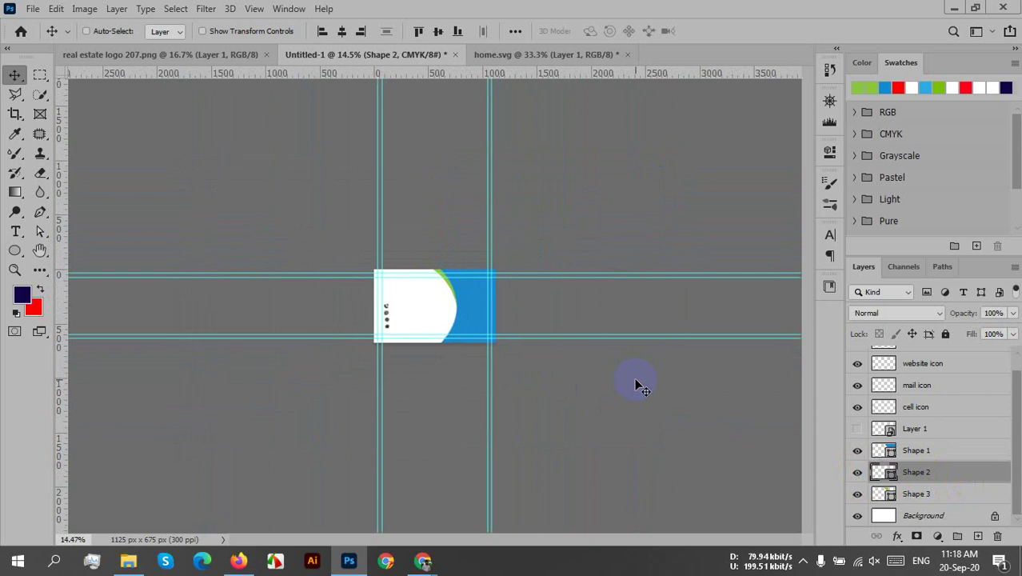
{"action": "key", "text": "ctrl+t"}
{"action": "left_click_drag", "start_coordinate": [453, 397], "coordinate": [462, 330]}
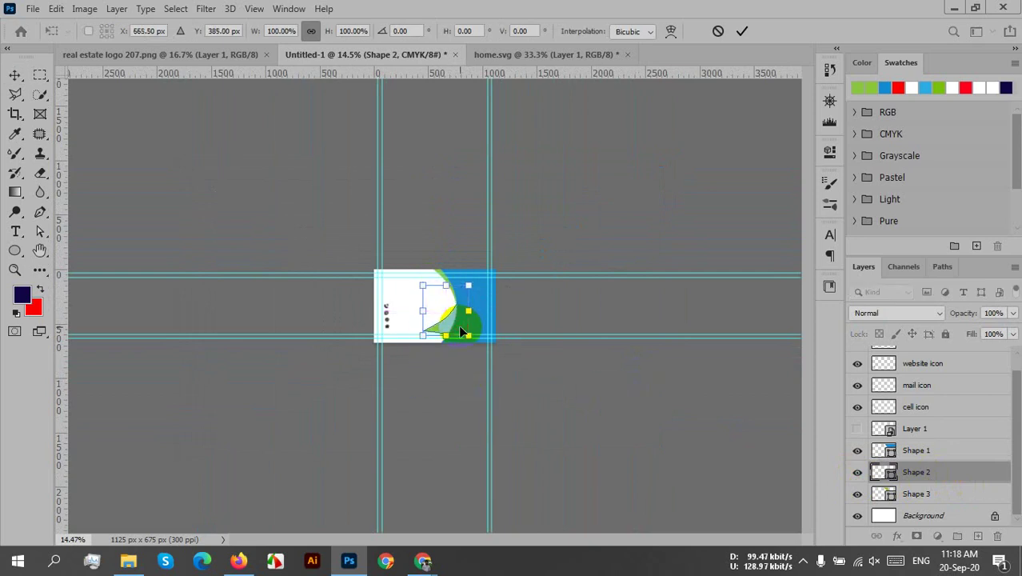
{"action": "scroll", "coordinate": [462, 331], "scroll_direction": "up", "scroll_amount": 8}
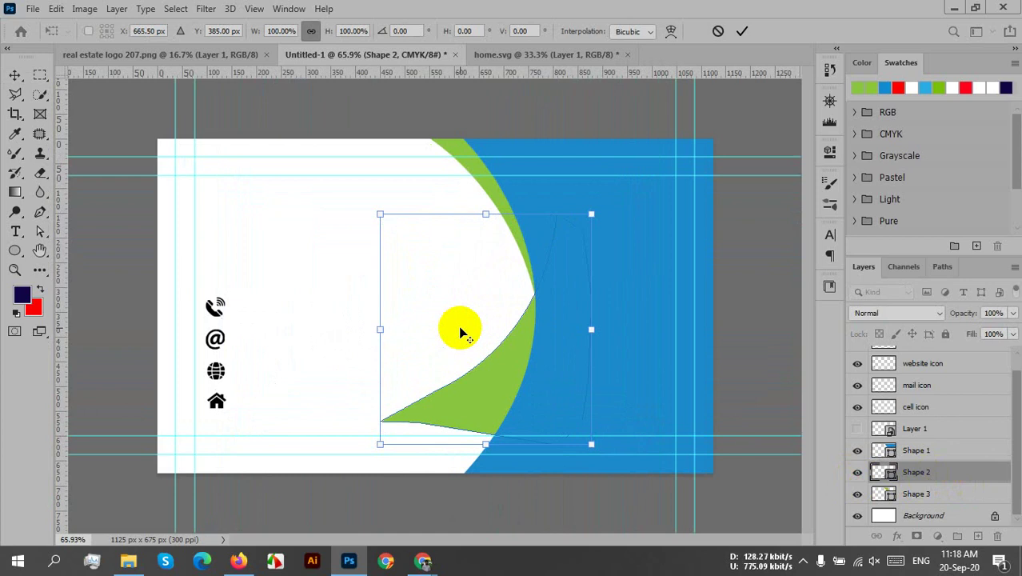
{"action": "scroll", "coordinate": [460, 328], "scroll_direction": "up", "scroll_amount": 2}
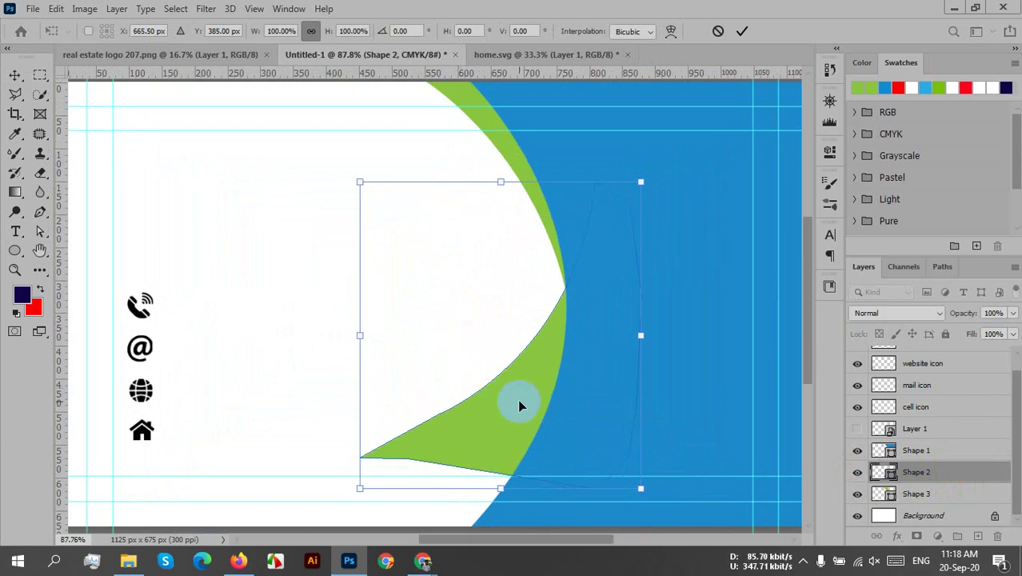
{"action": "scroll", "coordinate": [518, 399], "scroll_direction": "down", "scroll_amount": 1}
{"action": "left_click_drag", "start_coordinate": [503, 408], "coordinate": [492, 476]}
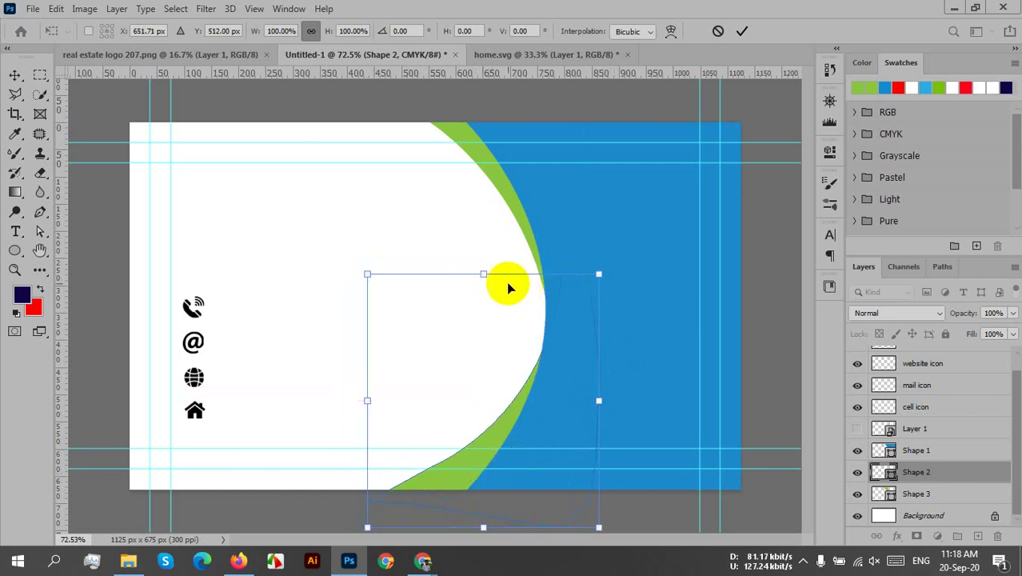
- Resize Shape 2 to follow the lower blue curve, stretched to 105.90% height, and apply
{"action": "left_click_drag", "start_coordinate": [483, 274], "coordinate": [484, 245]}
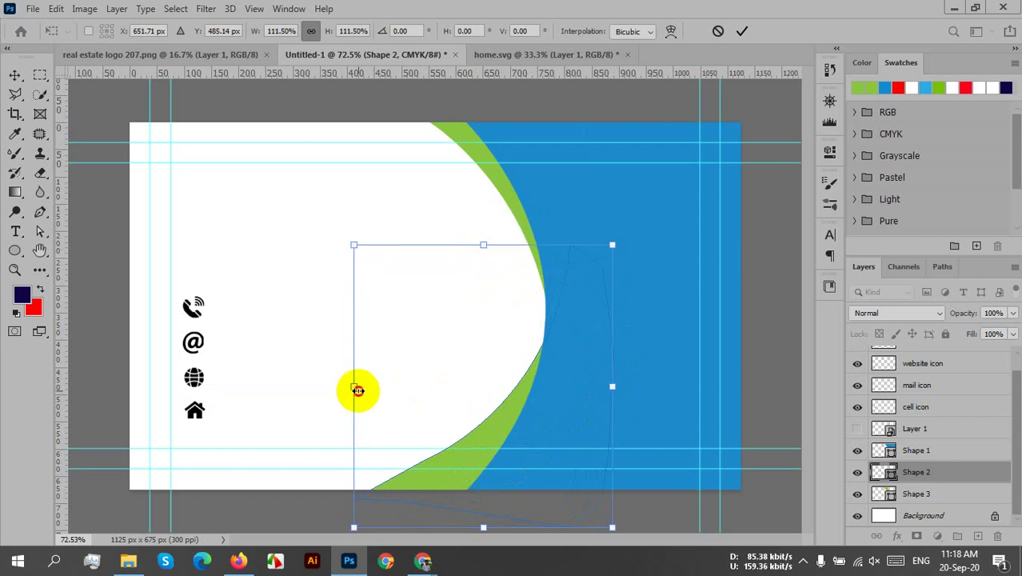
{"action": "left_click_drag", "start_coordinate": [357, 390], "coordinate": [410, 430]}
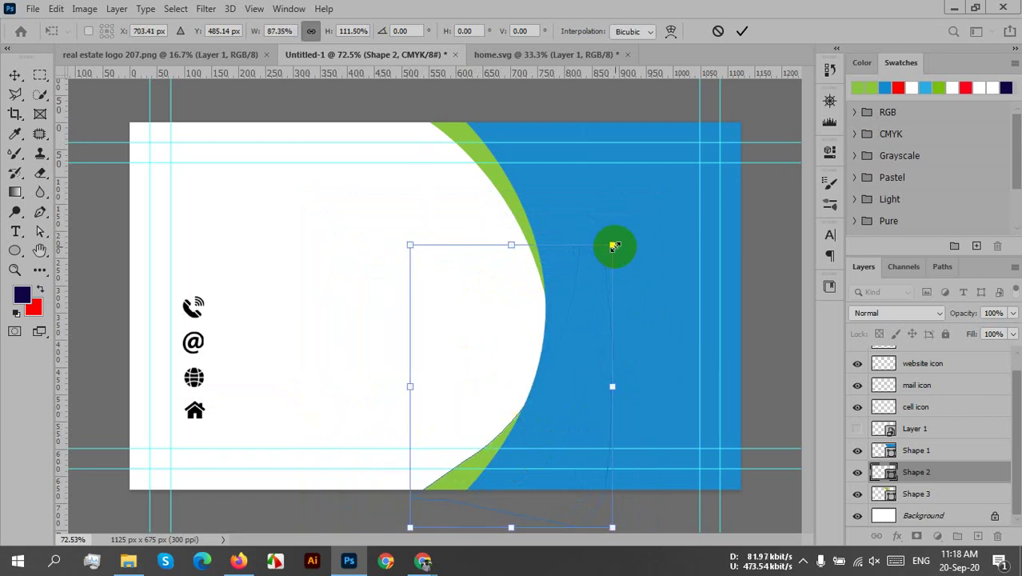
{"action": "left_click_drag", "start_coordinate": [612, 244], "coordinate": [589, 253]}
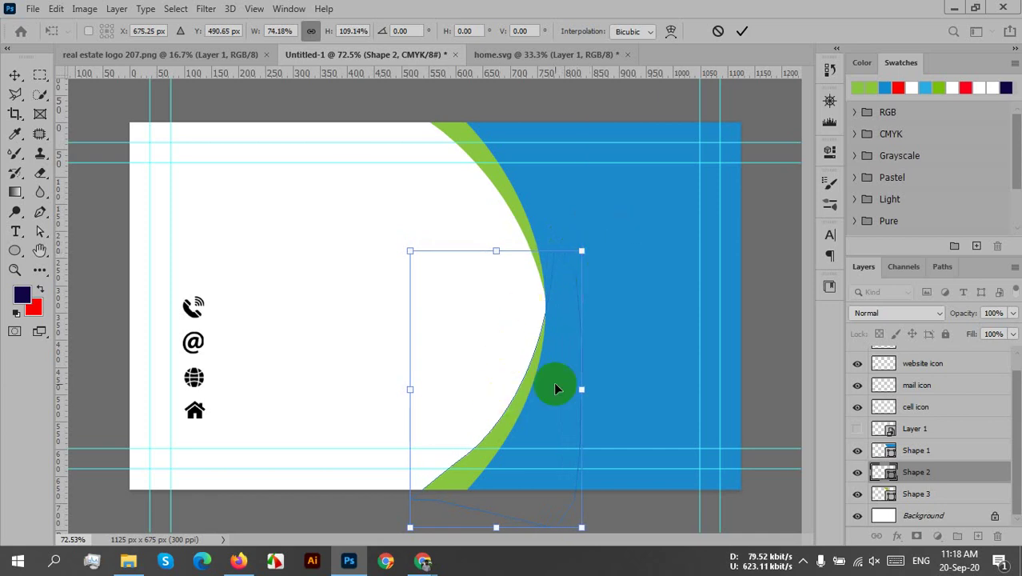
{"action": "mouse_move", "coordinate": [496, 527]}
{"action": "left_mouse_down"}
{"action": "mouse_move", "coordinate": [488, 550]}
{"action": "mouse_move", "coordinate": [488, 520]}
{"action": "left_mouse_up"}
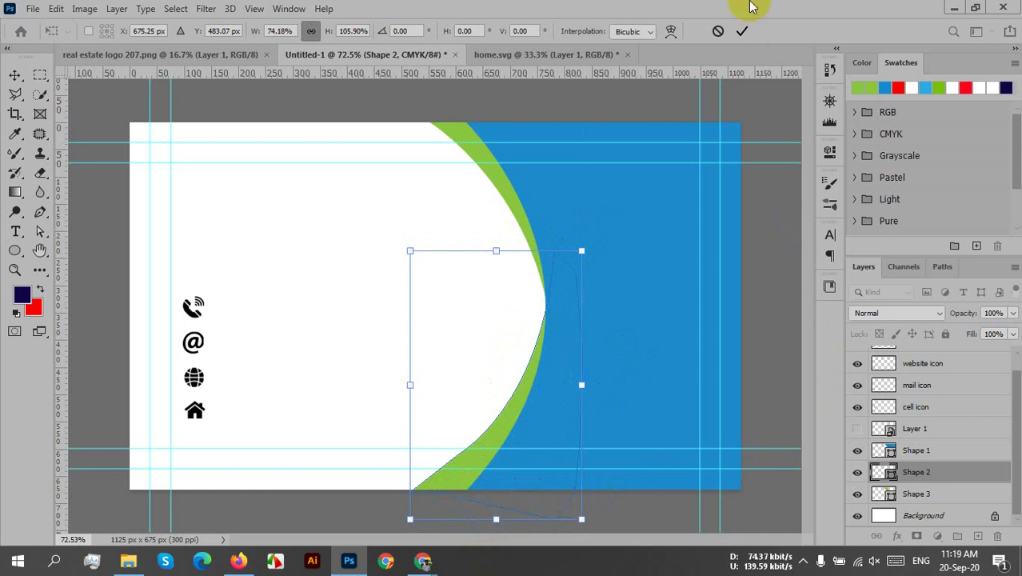
{"action": "left_click", "coordinate": [743, 32]}
- Group Shape 1, Shape 2 and Shape 3 into a group named 'Shape'
{"action": "left_click", "coordinate": [934, 454]}
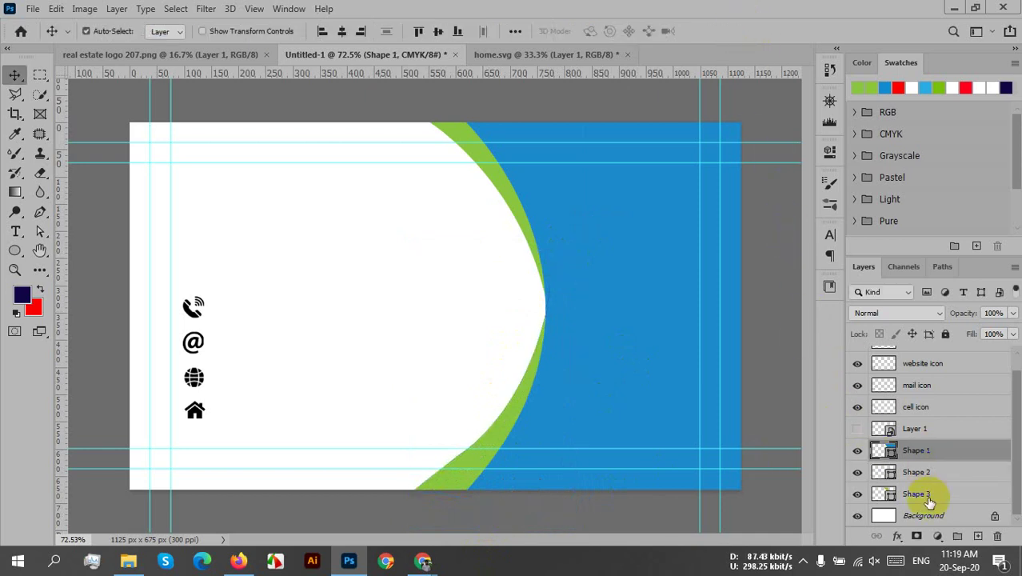
{"action": "left_click", "coordinate": [917, 496], "text": "shift"}
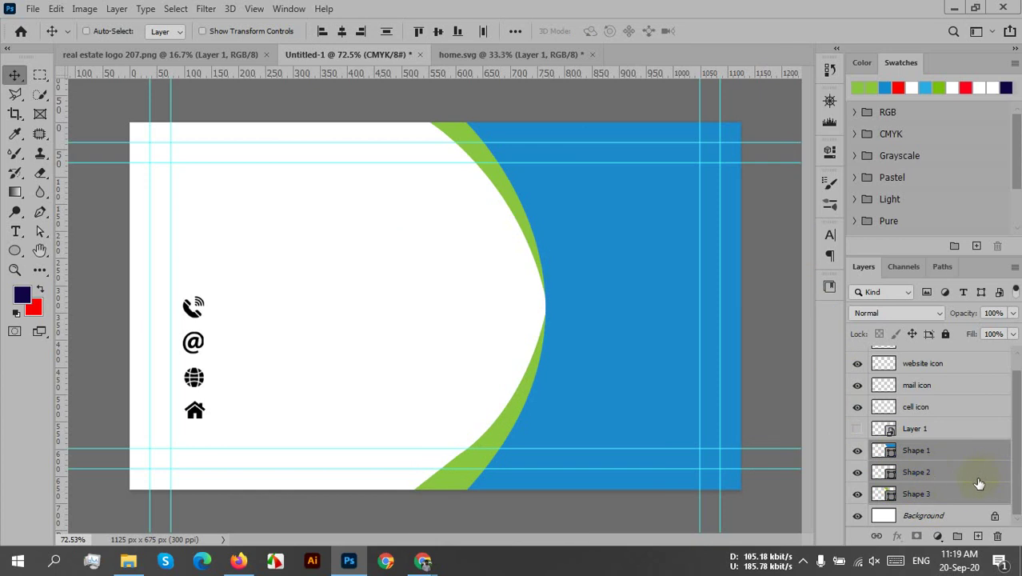
{"action": "key", "text": "ctrl+g"}
{"action": "double_click", "coordinate": [916, 464]}
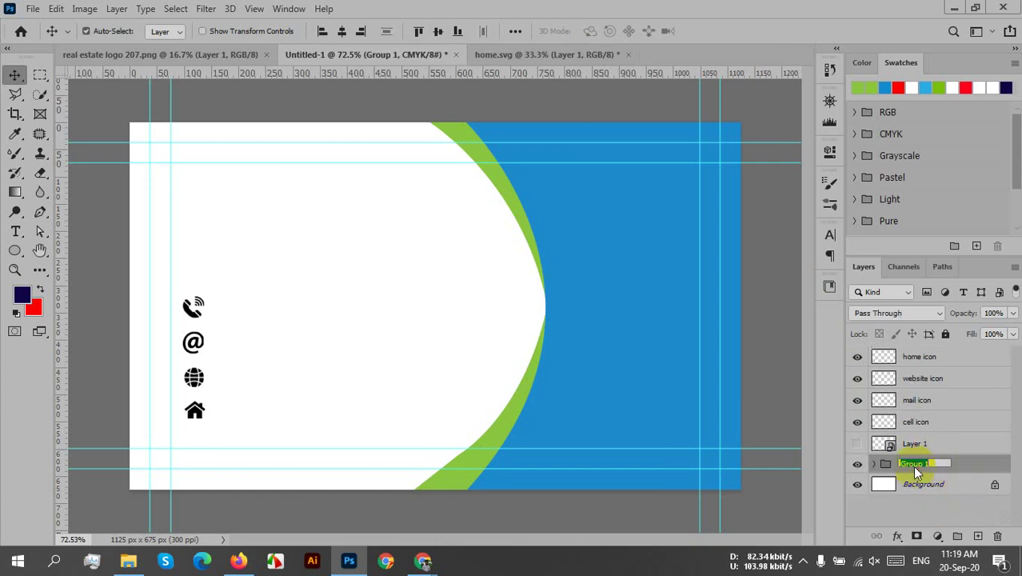
{"action": "type", "text": "Shape"}
{"action": "key", "text": "Return"}
- Align the four contact icons to the selection, evenly spaced vertically and centred in one column
{"action": "left_click", "coordinate": [969, 439]}
{"action": "left_click", "coordinate": [944, 424]}
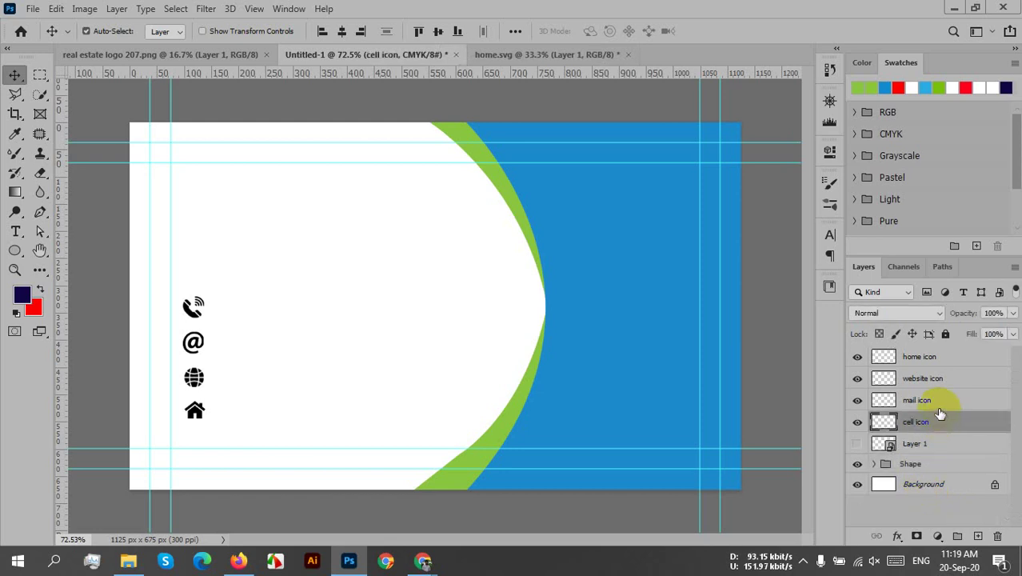
{"action": "left_click", "coordinate": [920, 358], "text": "shift"}
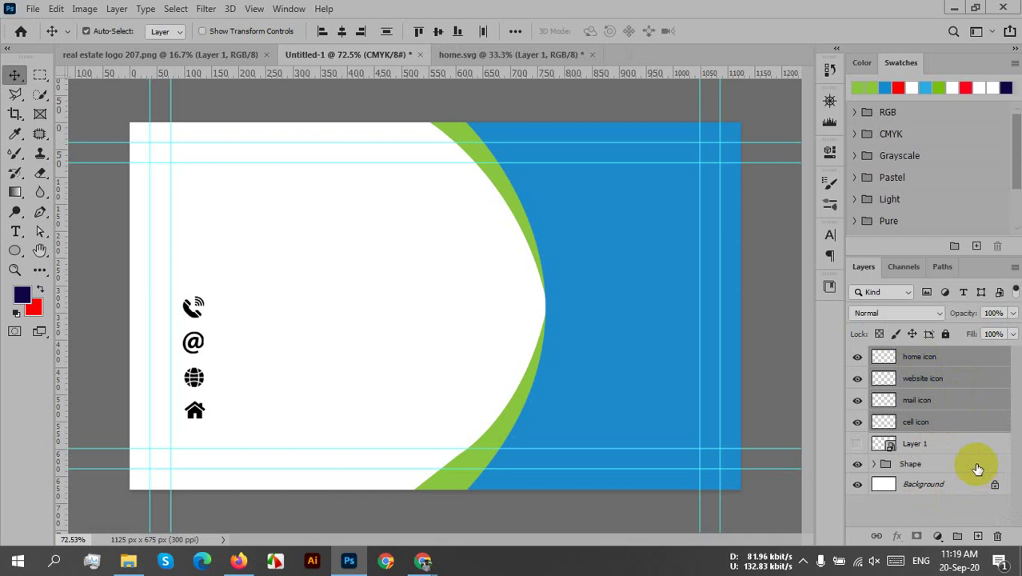
{"action": "left_click", "coordinate": [517, 31]}
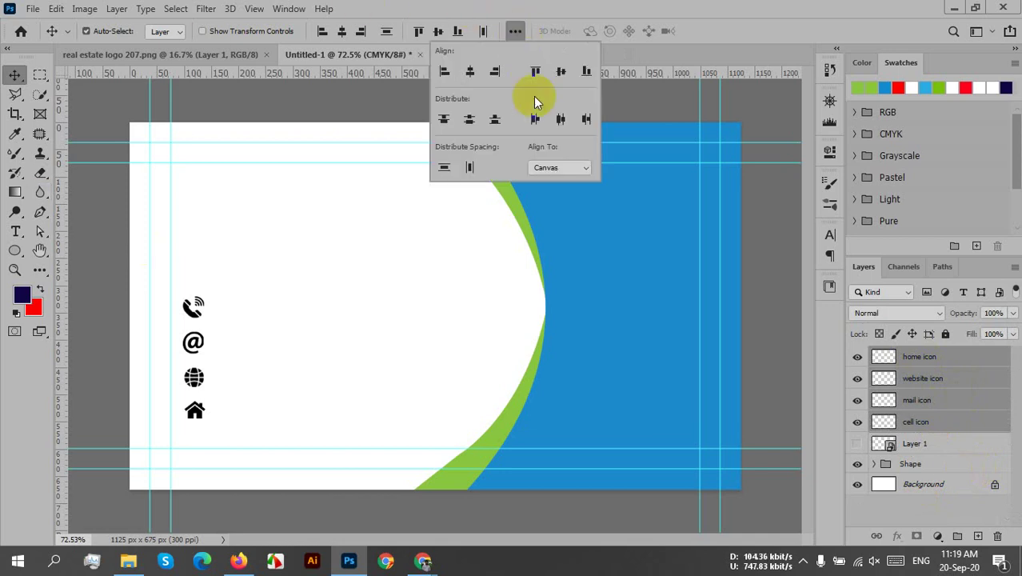
{"action": "left_click", "coordinate": [567, 167]}
{"action": "left_click", "coordinate": [541, 182]}
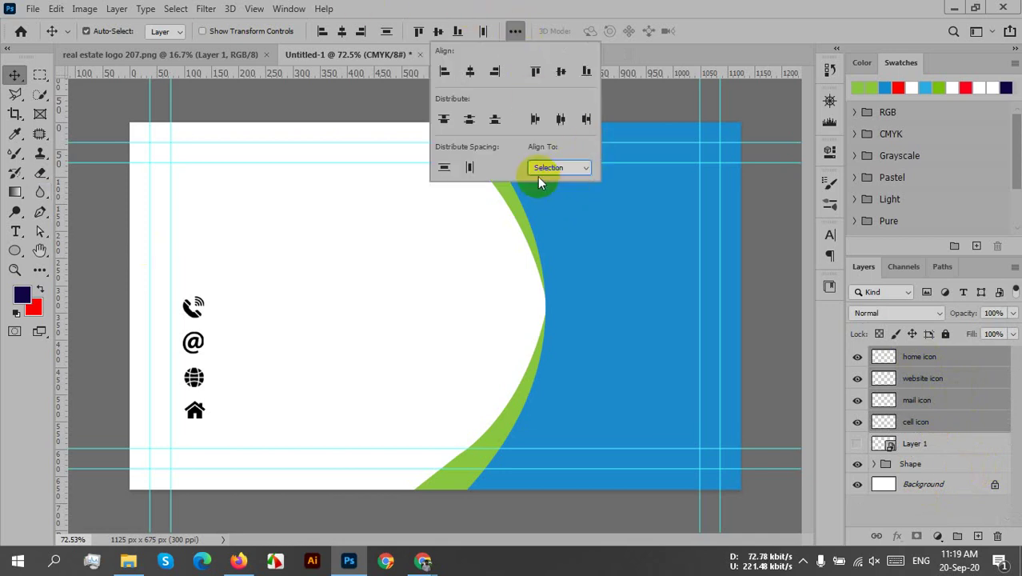
{"action": "left_click", "coordinate": [470, 120]}
{"action": "left_click", "coordinate": [471, 74]}
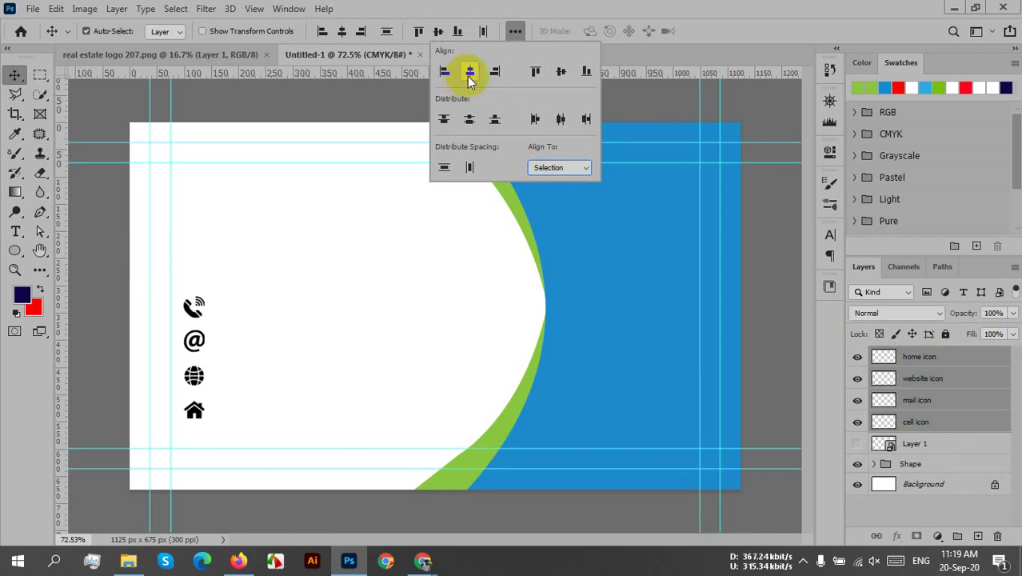
{"action": "left_click", "coordinate": [354, 240]}
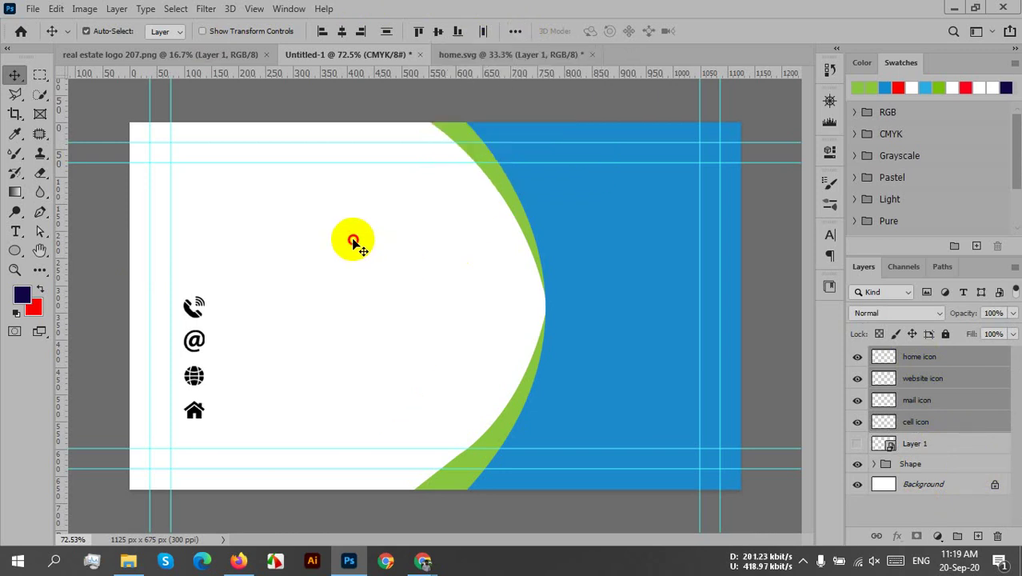
- Group the four icon layers into a group named 'Icon', then hide the Shape group
{"action": "left_click", "coordinate": [926, 422]}
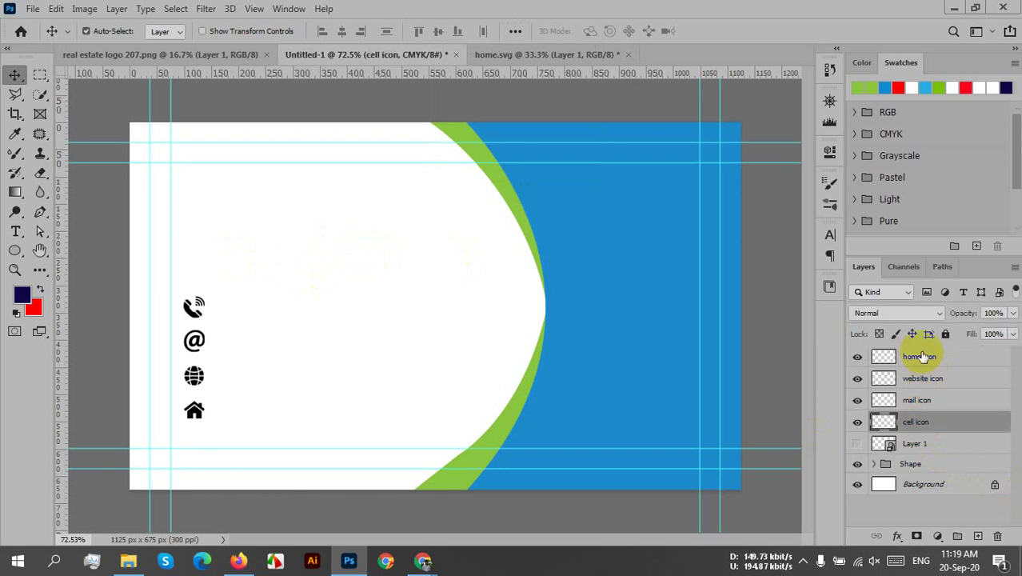
{"action": "left_click", "coordinate": [922, 356], "text": "shift"}
{"action": "key", "text": "ctrl+g"}
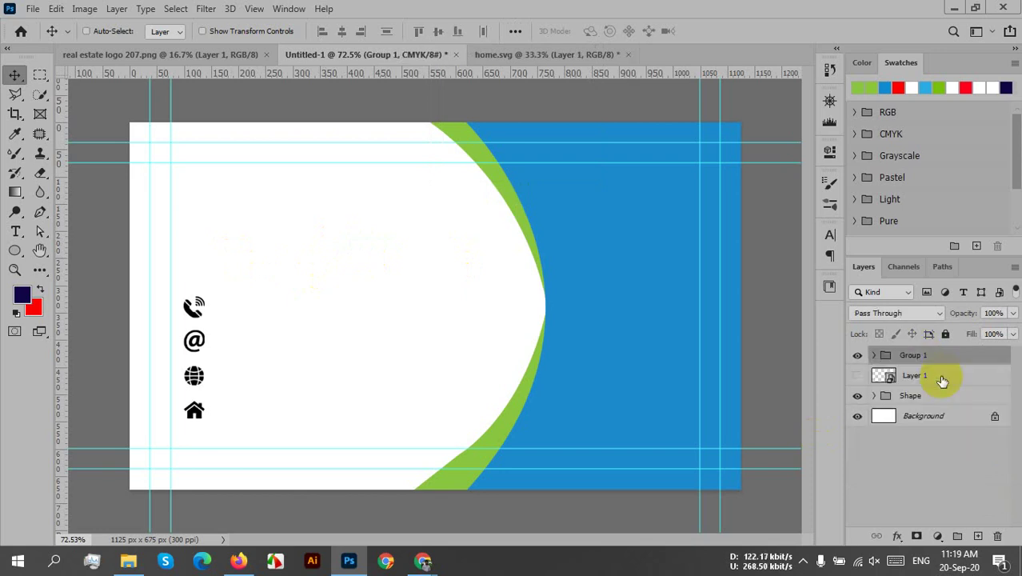
{"action": "double_click", "coordinate": [915, 357]}
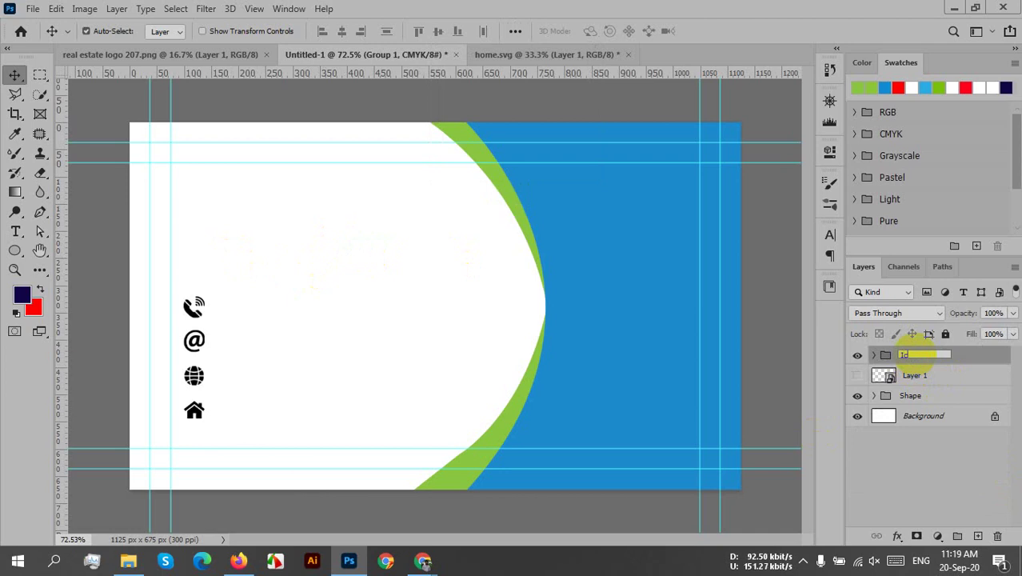
{"action": "type", "text": "Icon"}
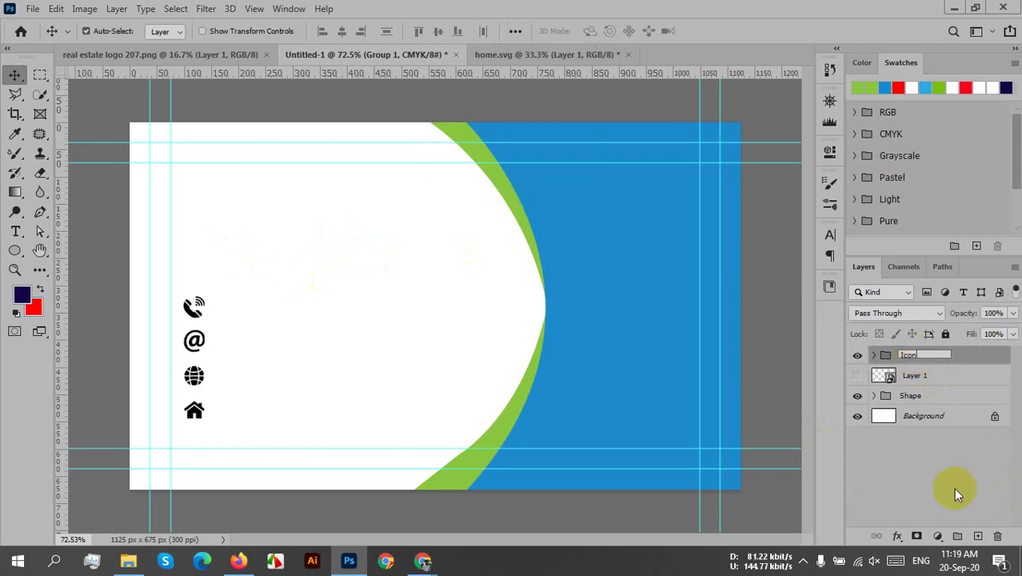
{"action": "left_click", "coordinate": [921, 452]}
{"action": "left_click", "coordinate": [859, 357]}
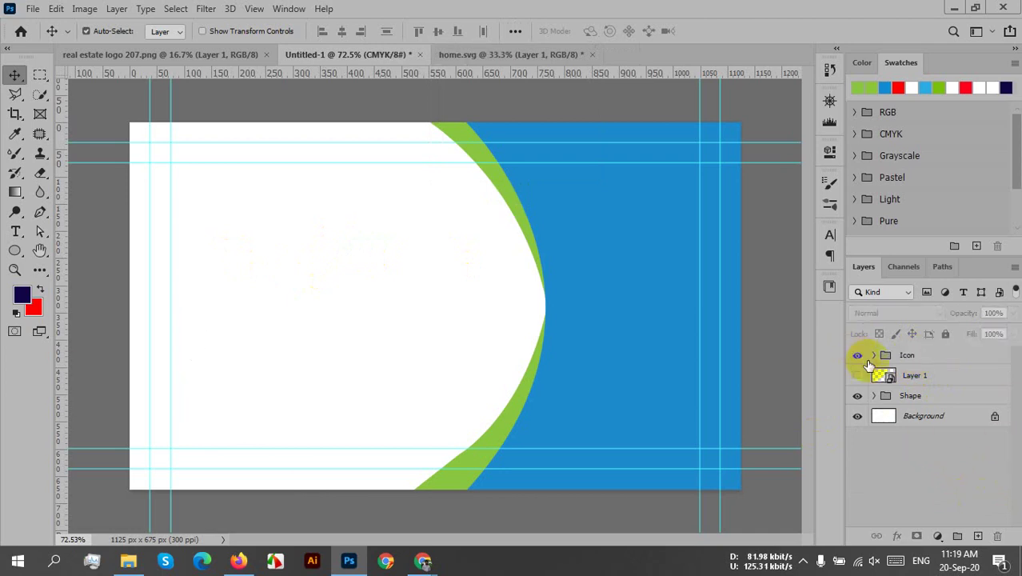
{"action": "left_click", "coordinate": [858, 357]}
{"action": "left_click", "coordinate": [859, 396]}
- Show the Shape group again, undo a trial globe icon move, and nudge the @ icon down
{"action": "left_click", "coordinate": [859, 396]}
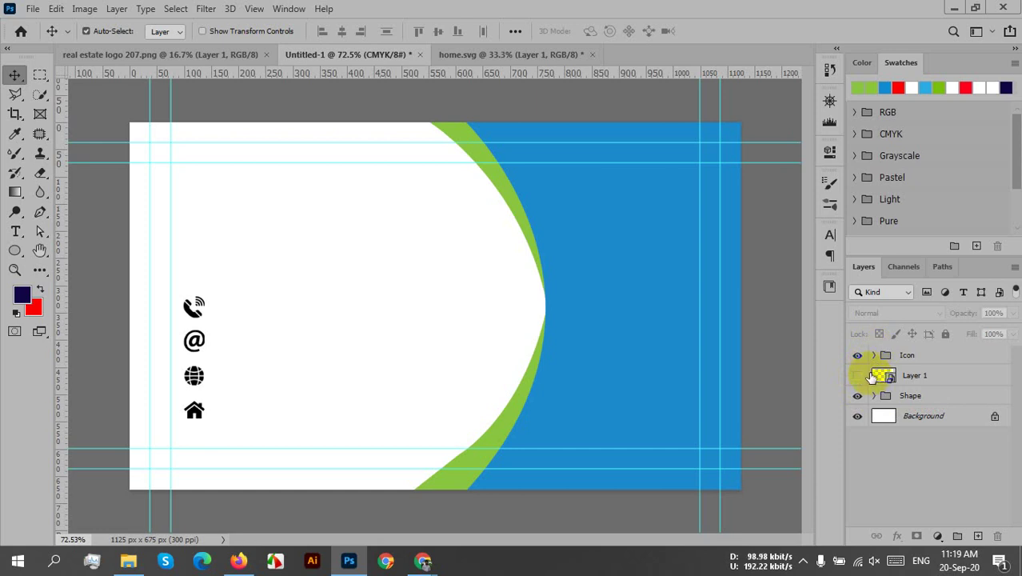
{"action": "left_click_drag", "start_coordinate": [194, 371], "coordinate": [206, 390]}
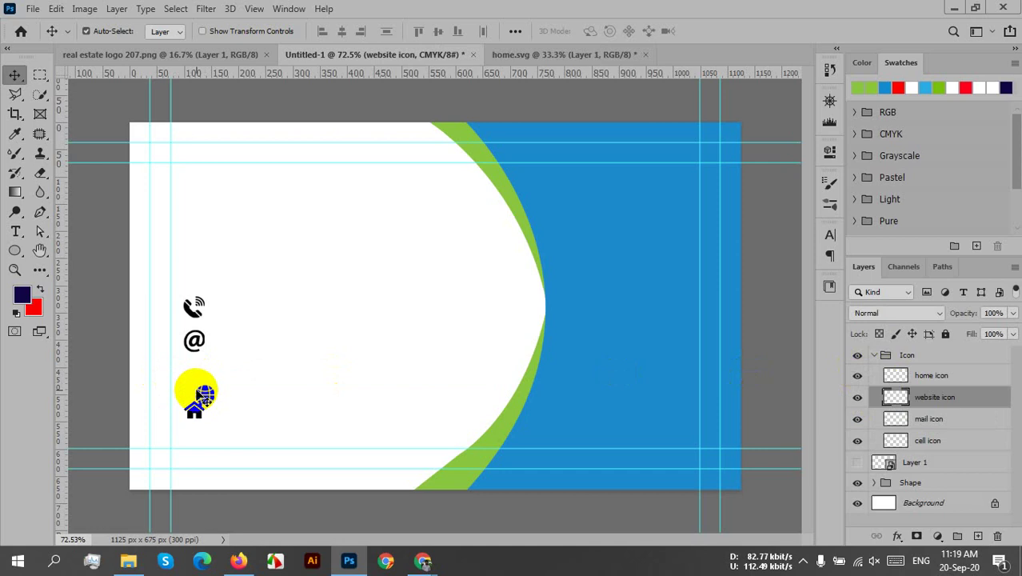
{"action": "key", "text": "ctrl+z"}
{"action": "left_click", "coordinate": [269, 378]}
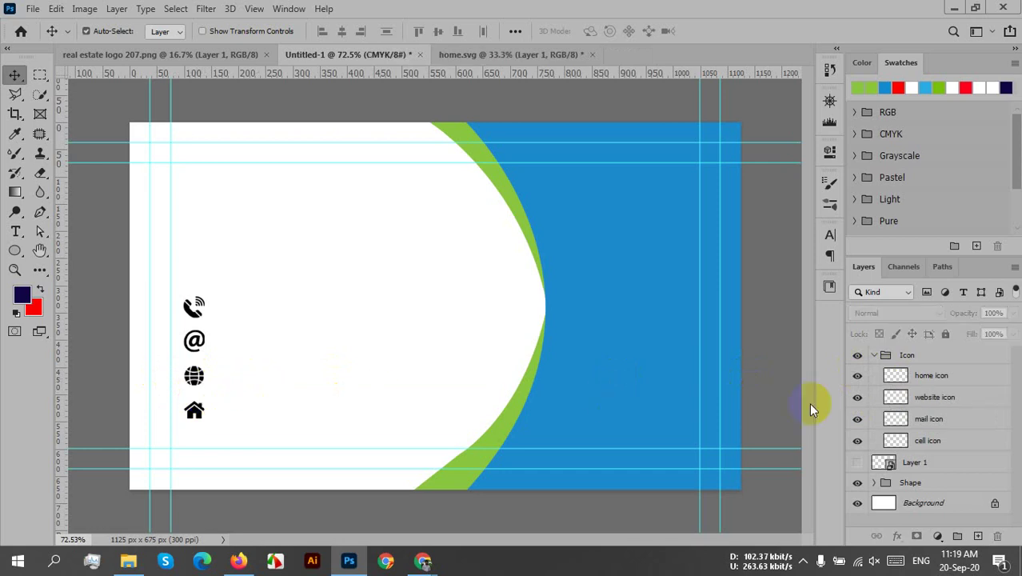
{"action": "left_click", "coordinate": [934, 360]}
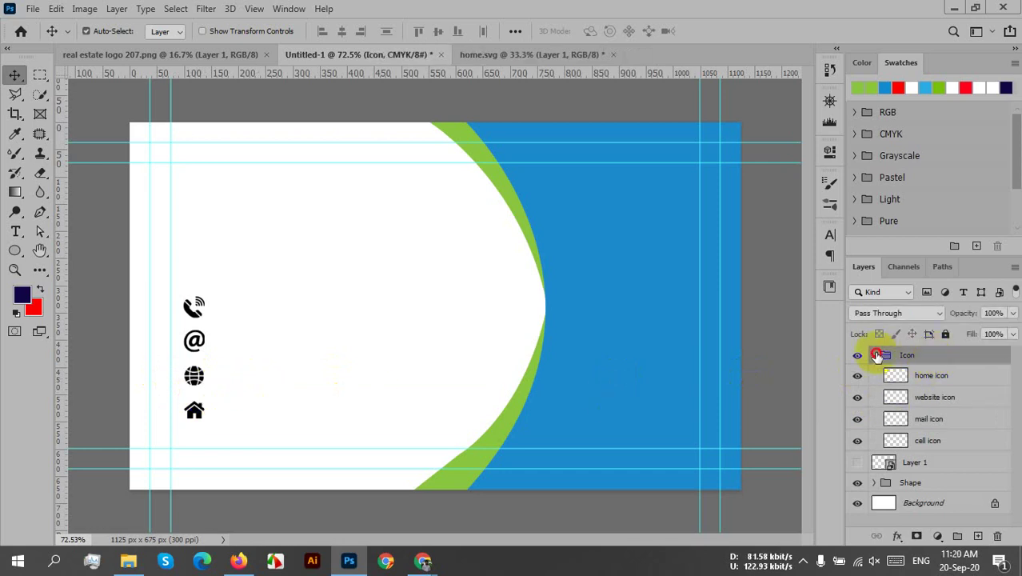
{"action": "left_click", "coordinate": [874, 355]}
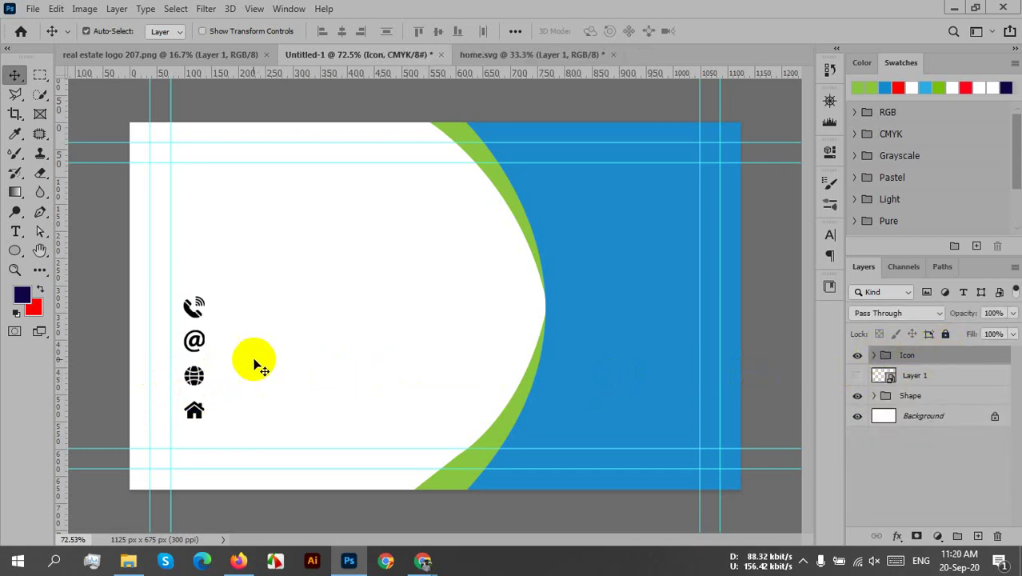
{"action": "left_click_drag", "start_coordinate": [193, 342], "coordinate": [198, 346]}
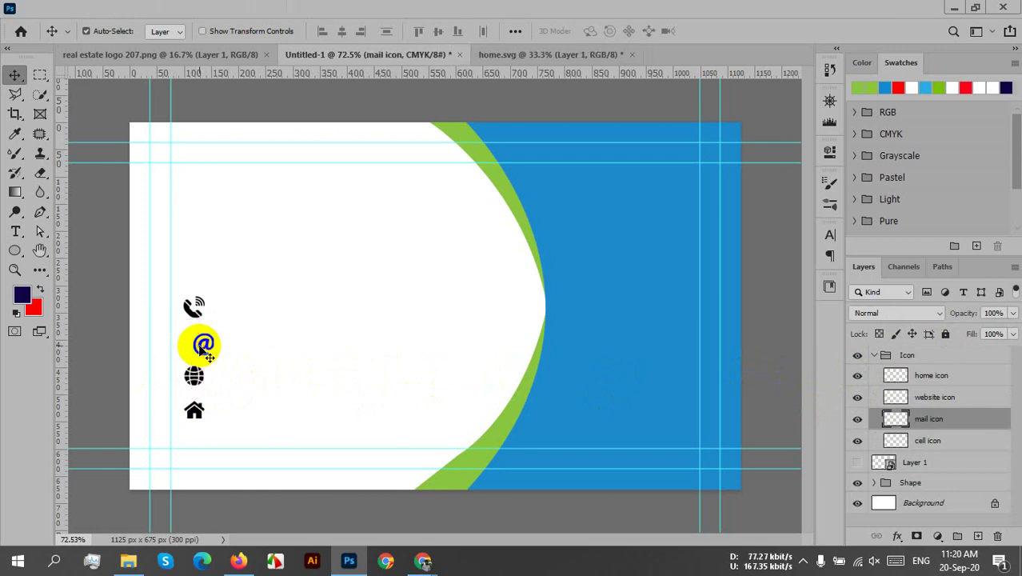
- Select the four icon layers, merge them into one, and reposition the merged icons
{"action": "left_click", "coordinate": [952, 376], "text": "shift"}
{"action": "left_click", "coordinate": [955, 439], "text": "shift"}
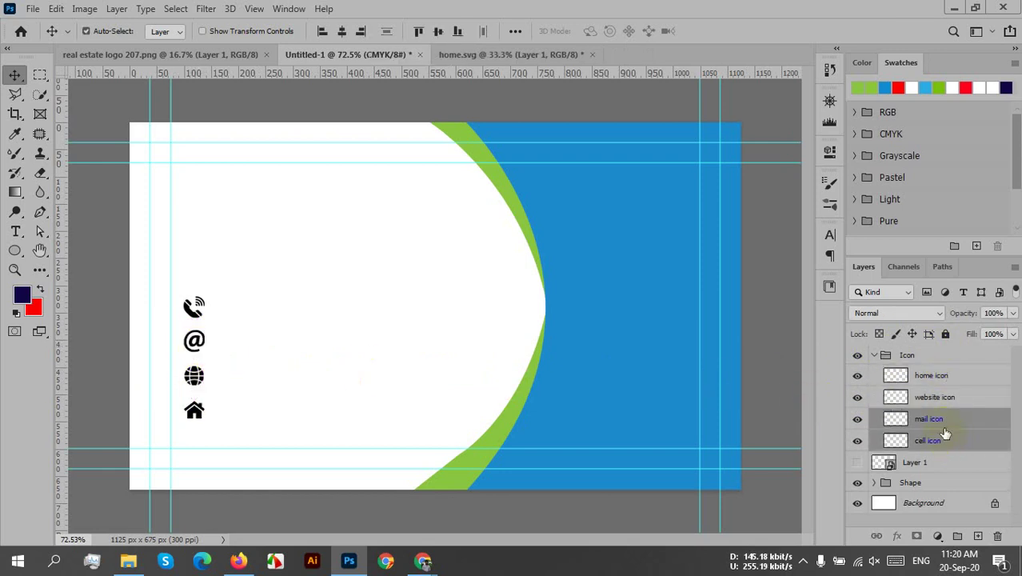
{"action": "left_click", "coordinate": [978, 377]}
{"action": "left_click", "coordinate": [959, 444], "text": "shift"}
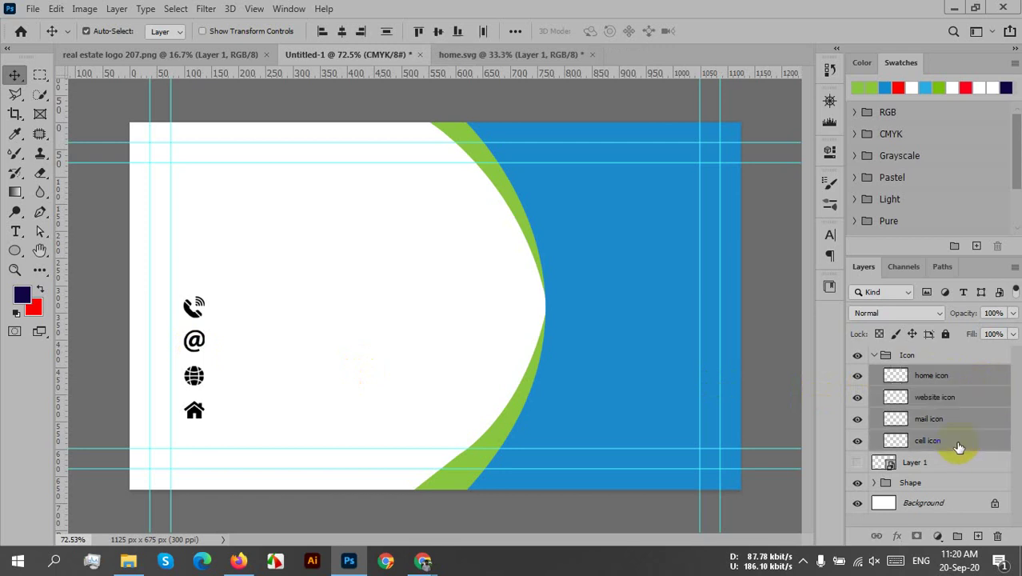
{"action": "right_click", "coordinate": [955, 448]}
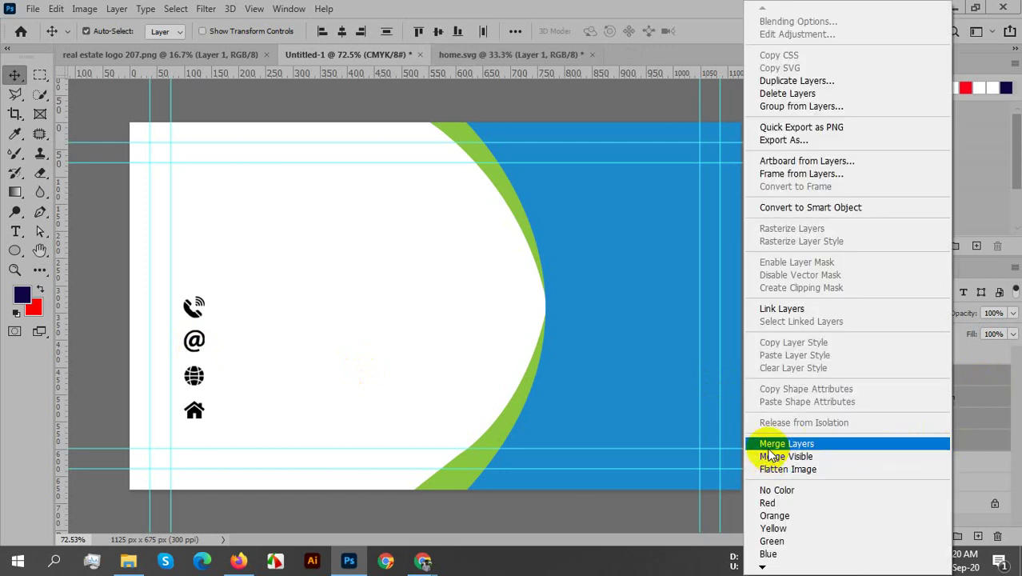
{"action": "left_click", "coordinate": [772, 444]}
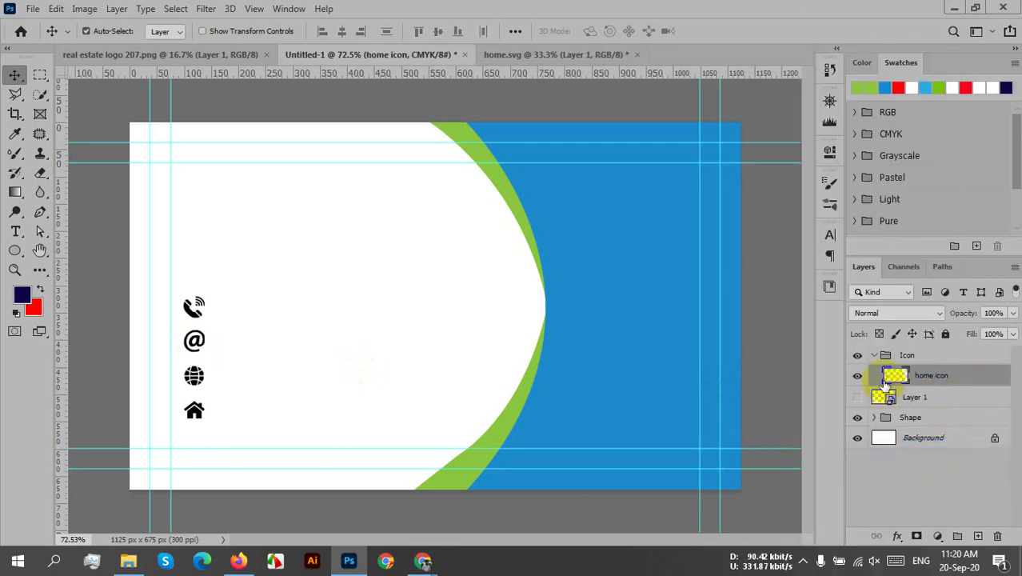
{"action": "mouse_move", "coordinate": [196, 386]}
{"action": "left_mouse_down"}
{"action": "mouse_move", "coordinate": [223, 389]}
{"action": "mouse_move", "coordinate": [203, 390]}
{"action": "mouse_move", "coordinate": [186, 411]}
{"action": "mouse_move", "coordinate": [184, 397]}
{"action": "mouse_move", "coordinate": [201, 392]}
{"action": "mouse_move", "coordinate": [192, 393]}
{"action": "left_mouse_up"}
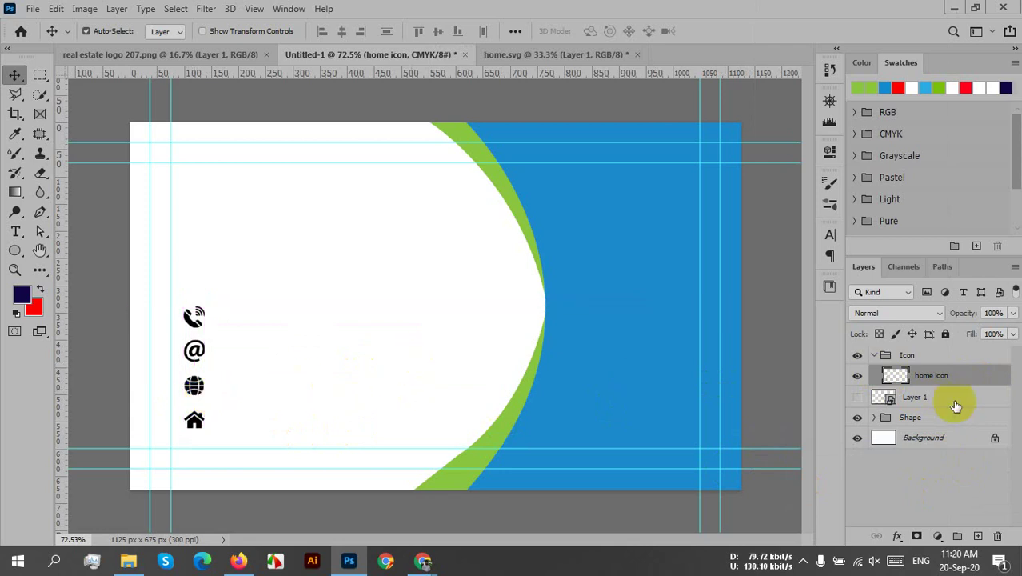
- Restore the four separate icon layers, move them slightly lower together, and collapse the Icon group
{"action": "right_click", "coordinate": [980, 374]}
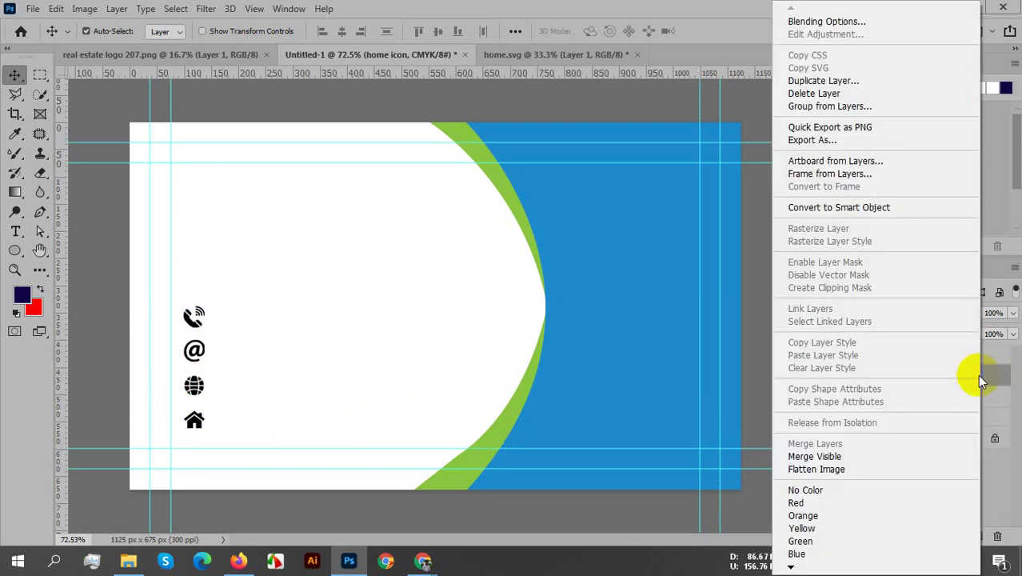
{"action": "left_click", "coordinate": [752, 329]}
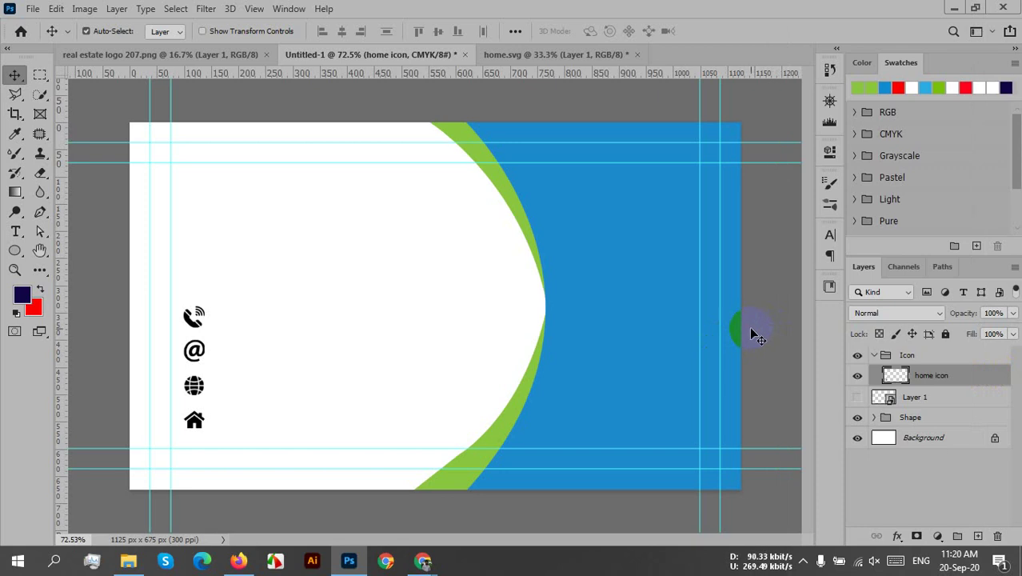
{"action": "double_click", "coordinate": [933, 376]}
{"action": "key", "text": "Return"}
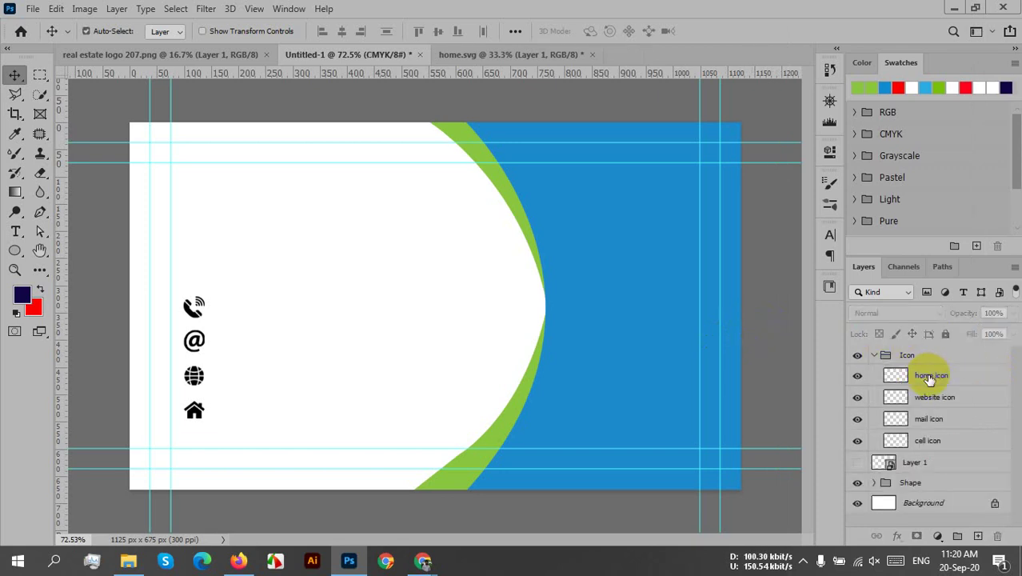
{"action": "left_click", "coordinate": [930, 376]}
{"action": "left_click", "coordinate": [932, 443], "text": "shift"}
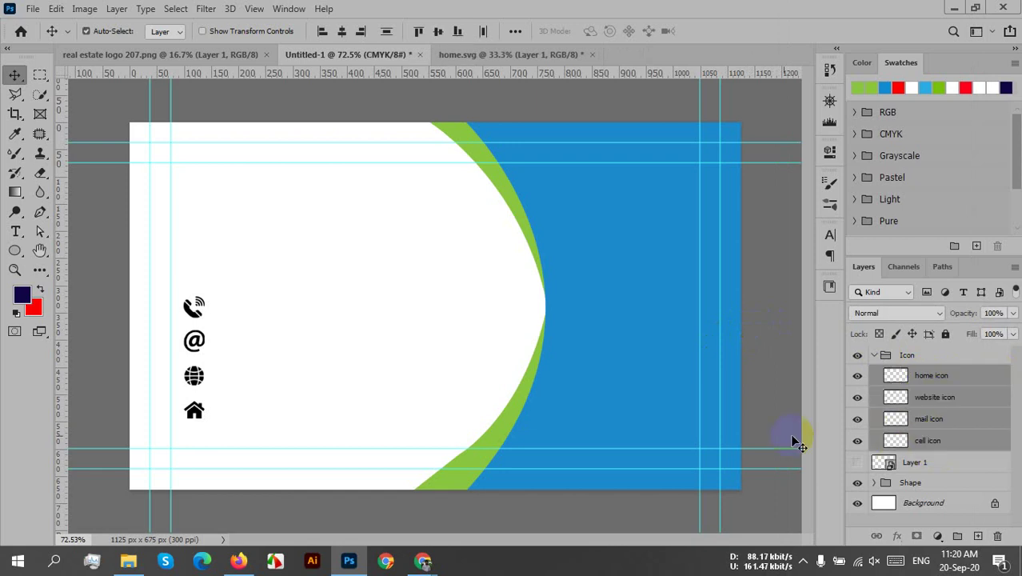
{"action": "left_click_drag", "start_coordinate": [193, 380], "coordinate": [194, 389]}
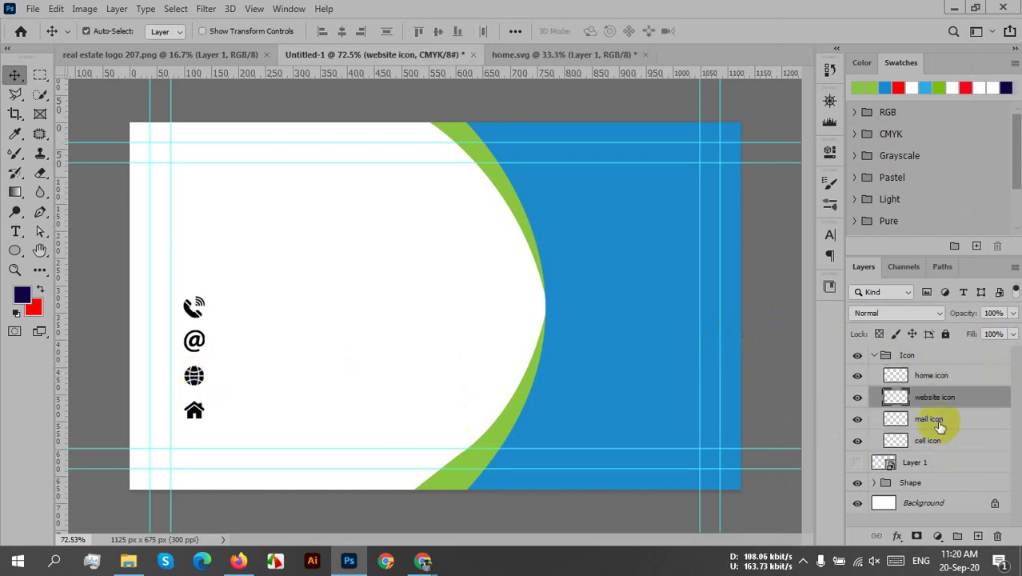
{"action": "left_click", "coordinate": [924, 376]}
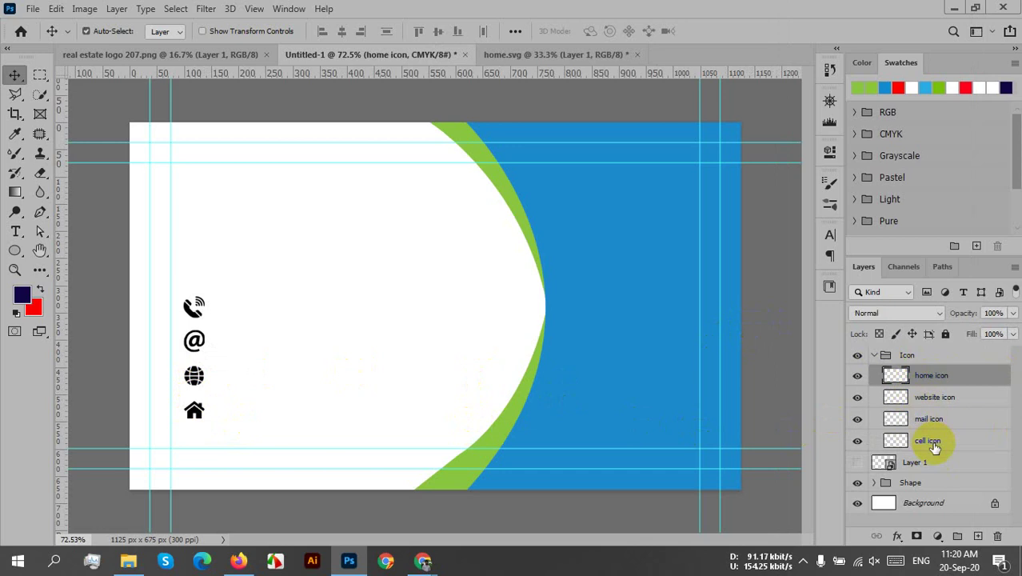
{"action": "left_click", "coordinate": [934, 445], "text": "shift"}
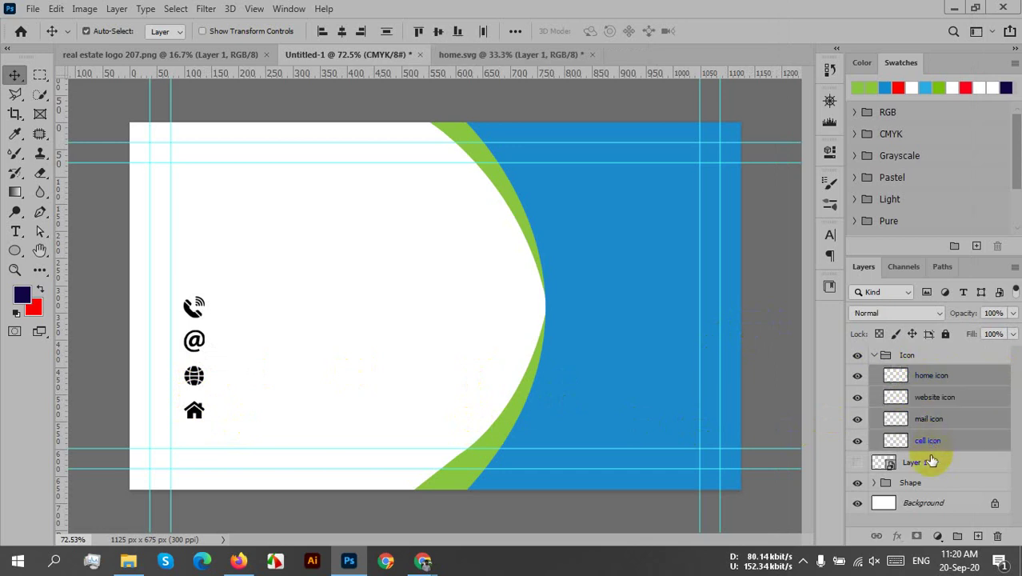
{"action": "left_click_drag", "start_coordinate": [195, 383], "coordinate": [192, 396]}
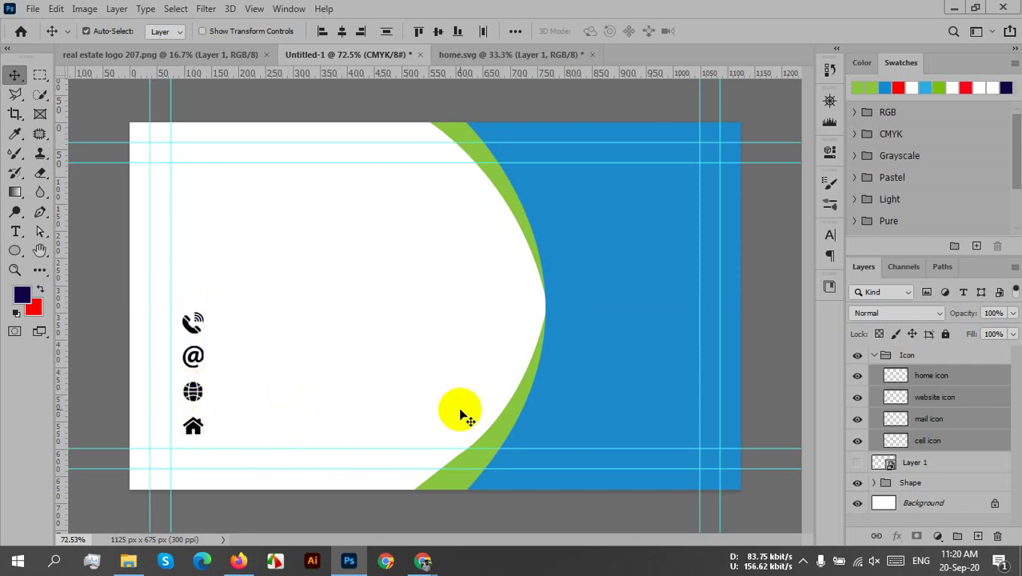
{"action": "left_click", "coordinate": [874, 357]}
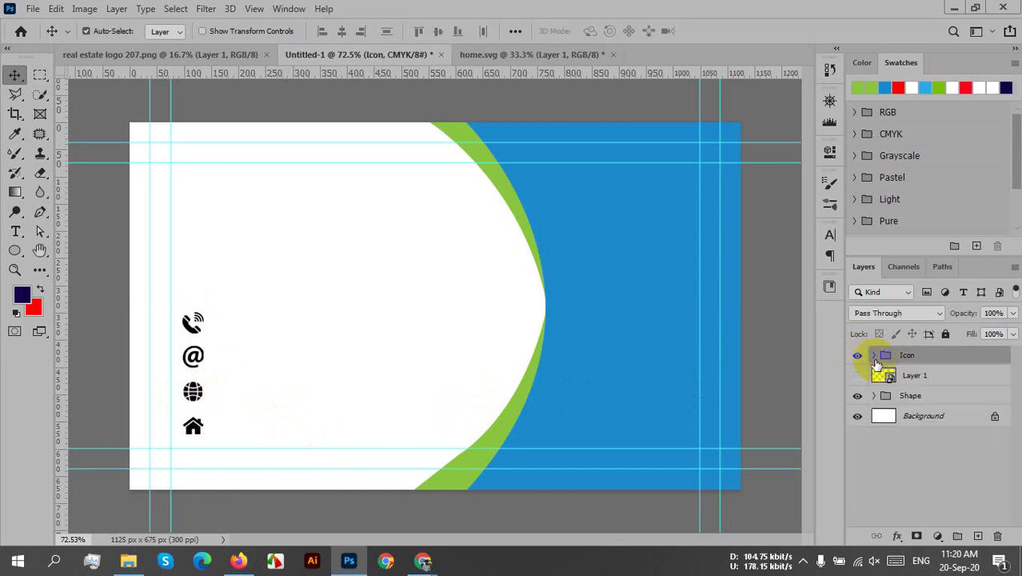
- Create a Lorem Ipsum text layer with the Horizontal Type Tool near the card's top-left
{"action": "right_click", "coordinate": [15, 231]}
{"action": "left_click", "coordinate": [76, 231]}
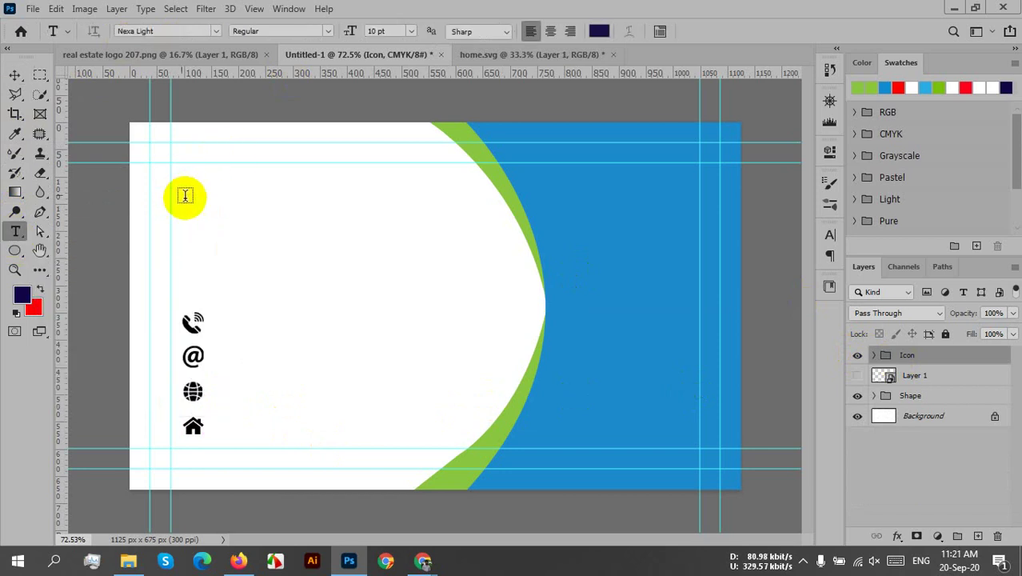
{"action": "left_click", "coordinate": [185, 196]}
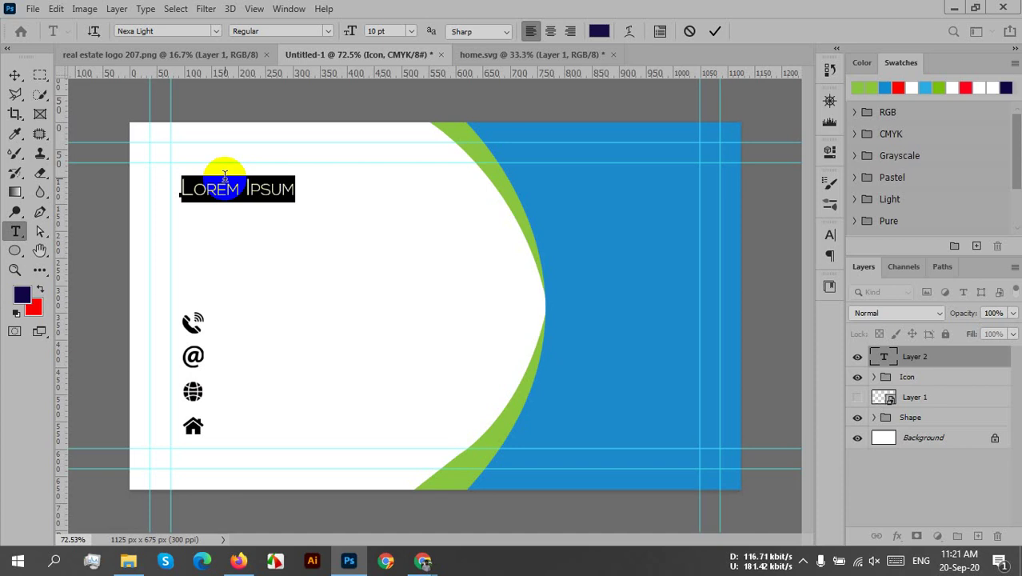
- Type the cardholder's name over the Lorem Ipsum placeholder and commit it
{"action": "type", "text": "J"}
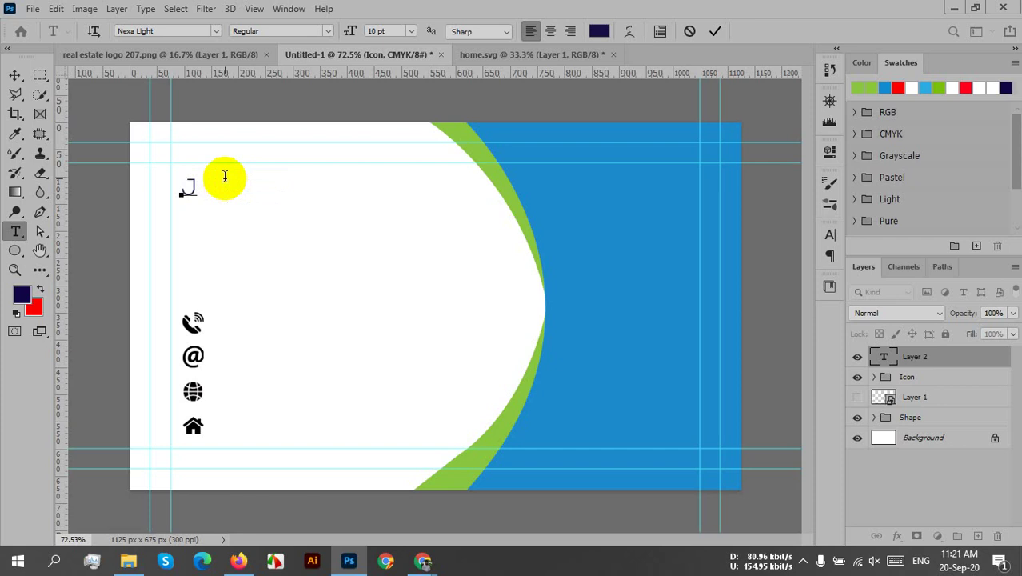
{"action": "type", "text": "ohn Smi"}
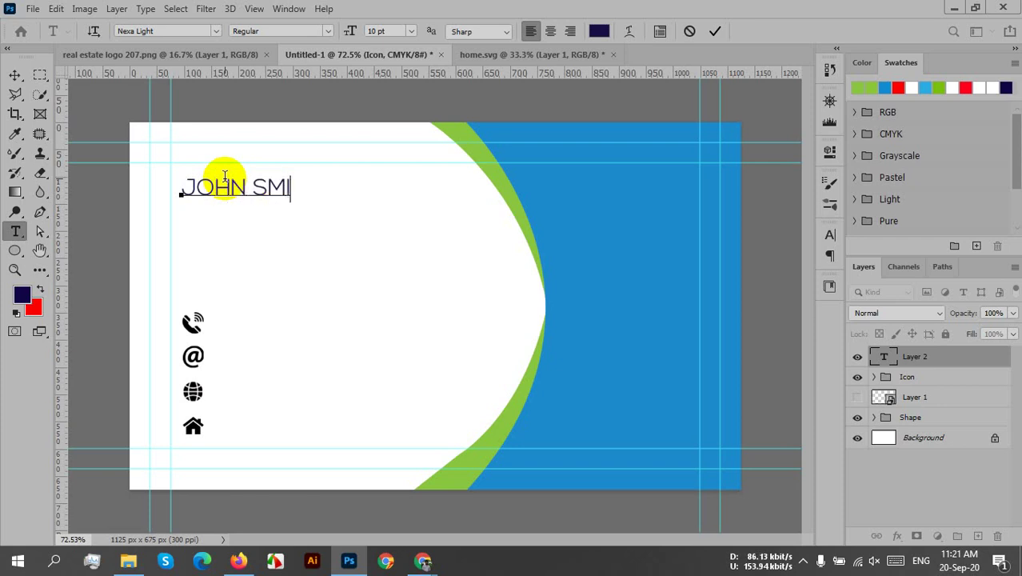
{"action": "type", "text": "th"}
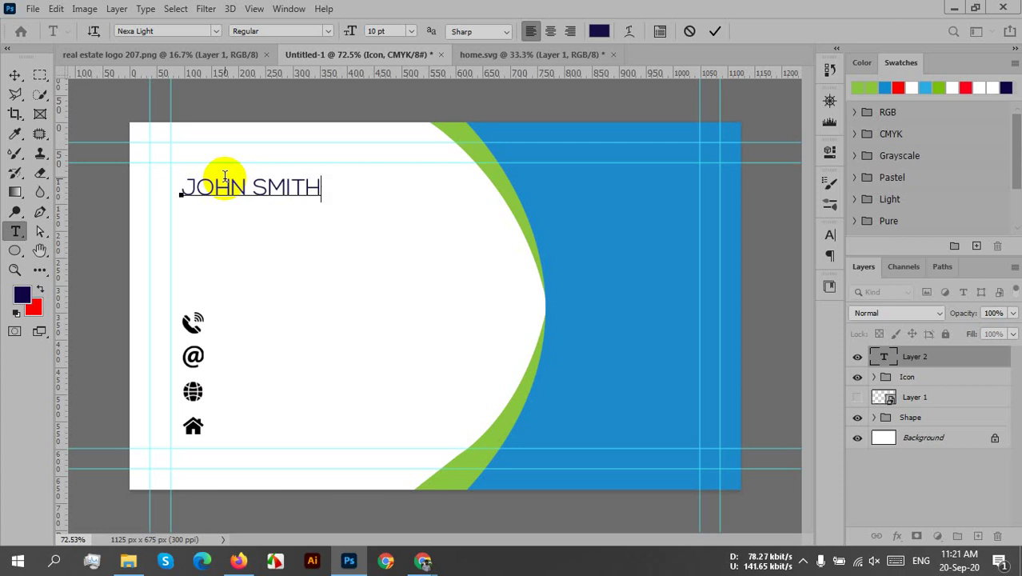
{"action": "left_click", "coordinate": [714, 31]}
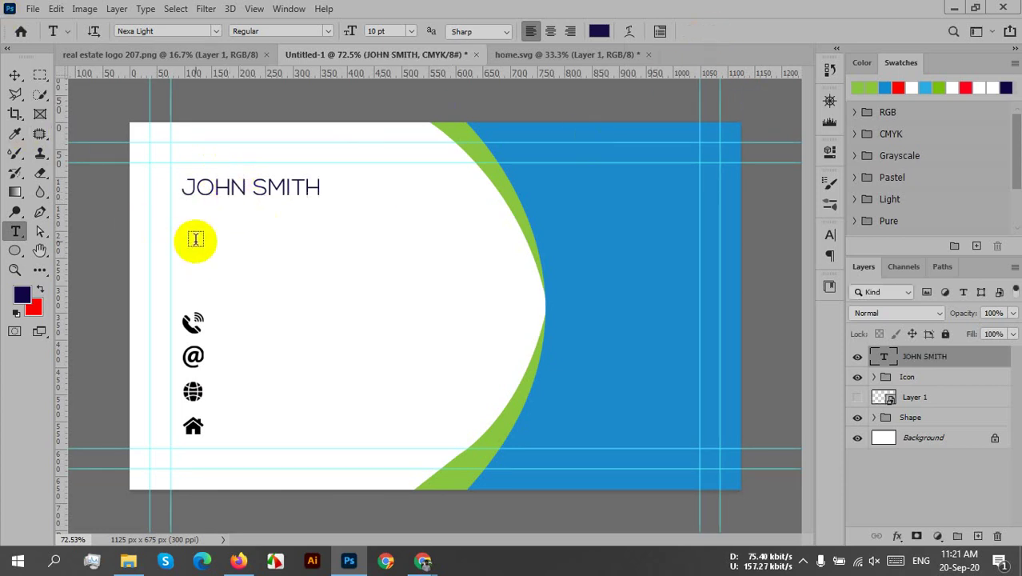
{"action": "left_click", "coordinate": [15, 75]}
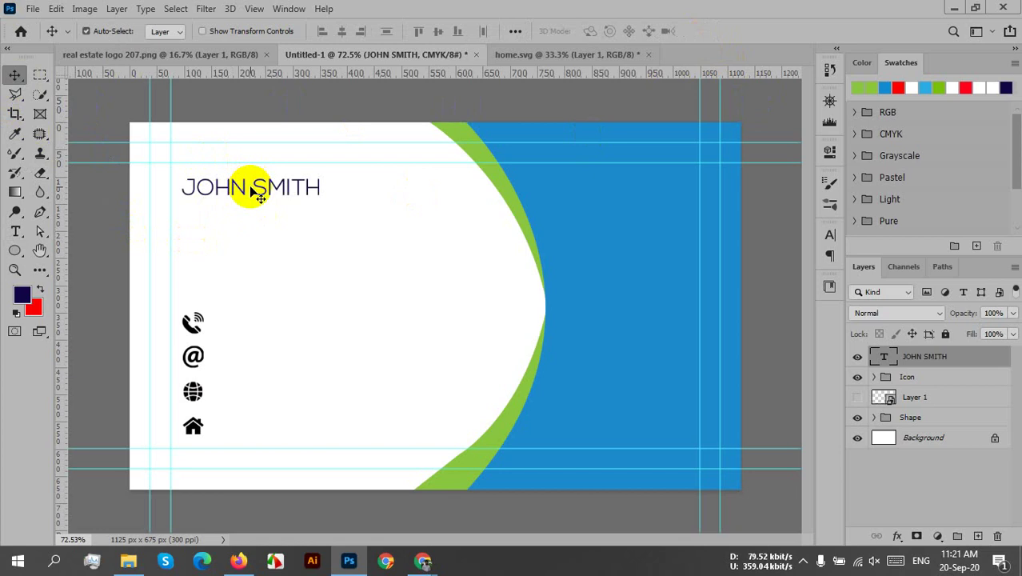
- Duplicate the name line just below the original and clear the copy's text
{"action": "left_click_drag", "start_coordinate": [251, 191], "coordinate": [251, 227]}
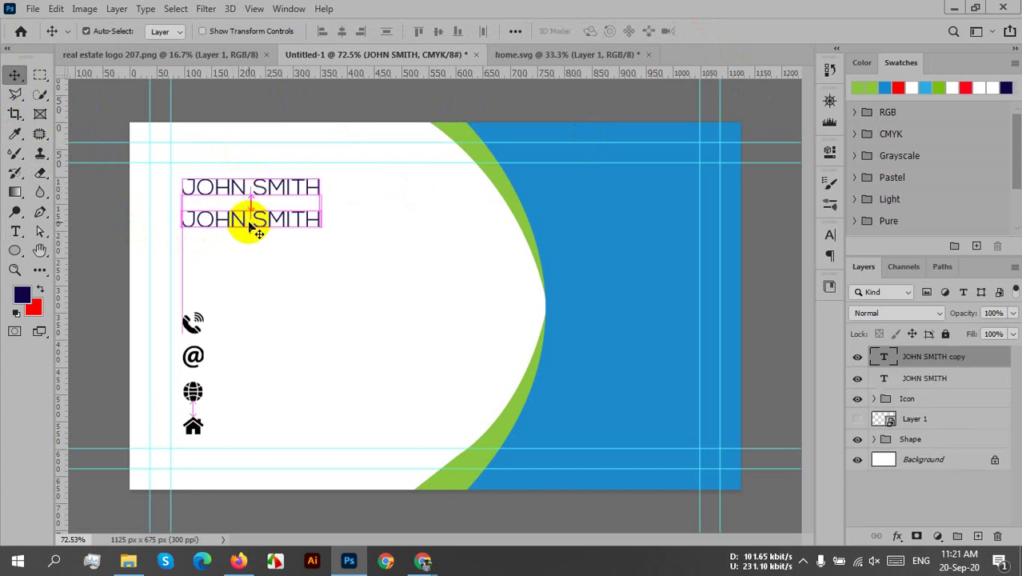
{"action": "double_click", "coordinate": [233, 213]}
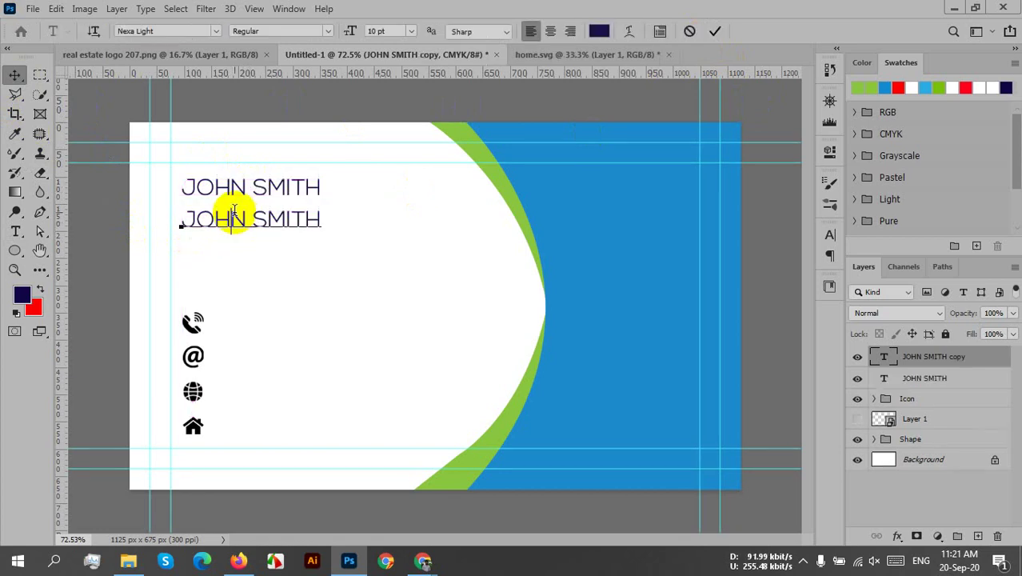
{"action": "double_click", "coordinate": [233, 212]}
{"action": "triple_click", "coordinate": [233, 215]}
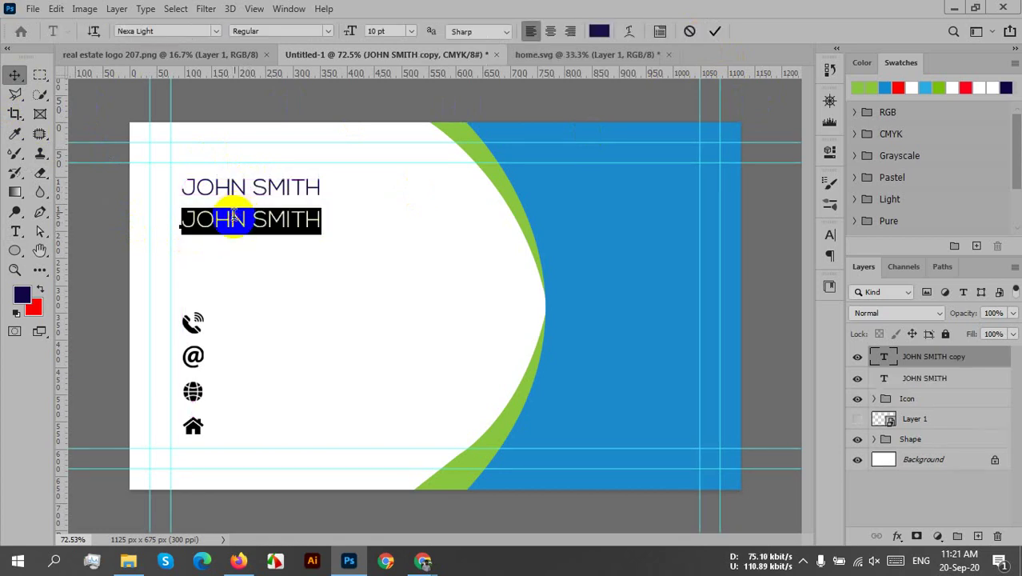
{"action": "left_click", "coordinate": [233, 214]}
{"action": "double_click", "coordinate": [233, 214]}
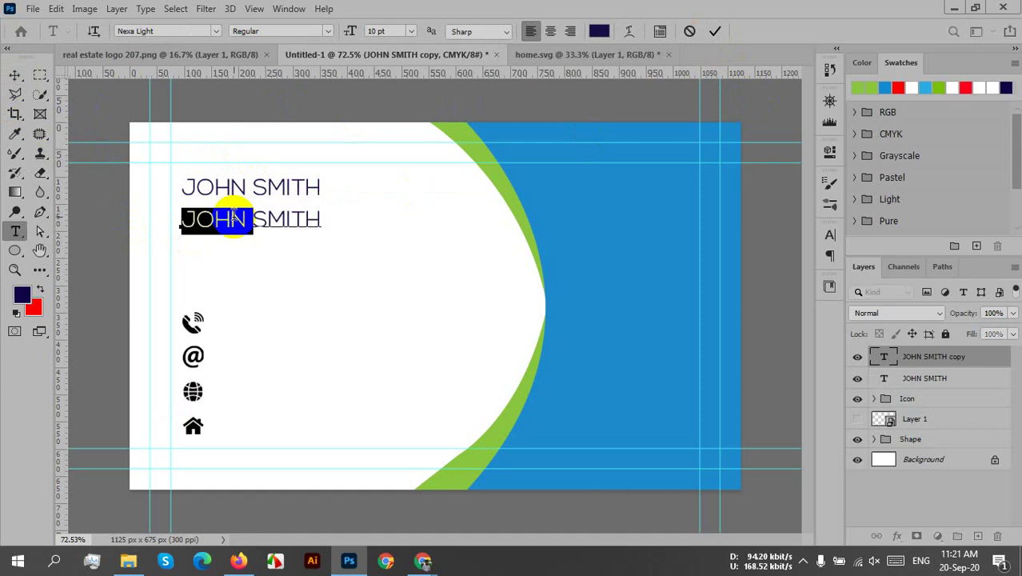
{"action": "key", "text": "Left"}
{"action": "key", "text": "Delete"}
{"action": "key", "text": "Delete"}
{"action": "key", "text": "Delete"}
{"action": "key", "text": "Delete"}
{"action": "key", "text": "Delete"}
{"action": "key", "text": "Delete"}
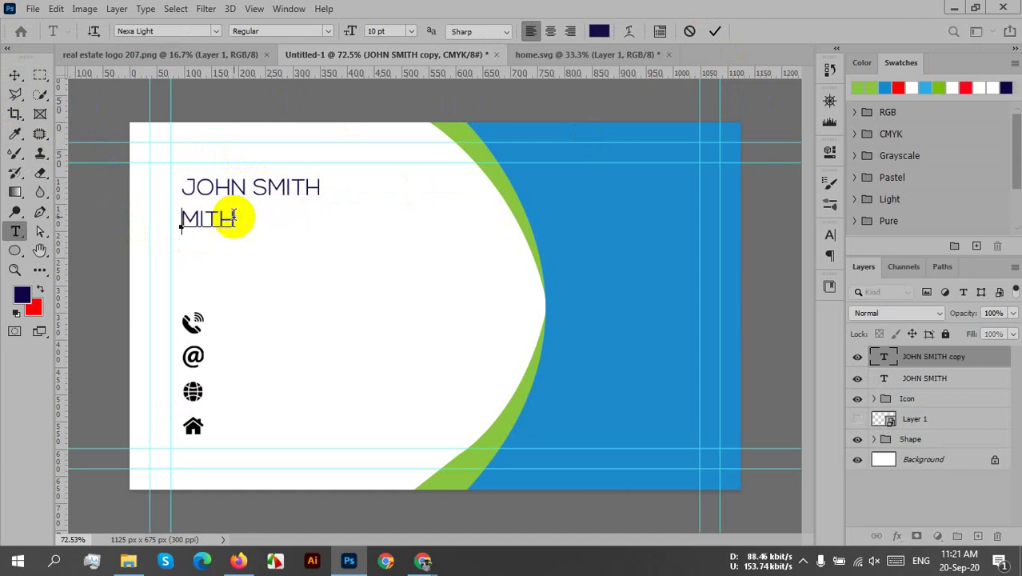
{"action": "key", "text": "Delete"}
{"action": "key", "text": "Delete"}
{"action": "key", "text": "Delete"}
{"action": "key", "text": "Delete"}
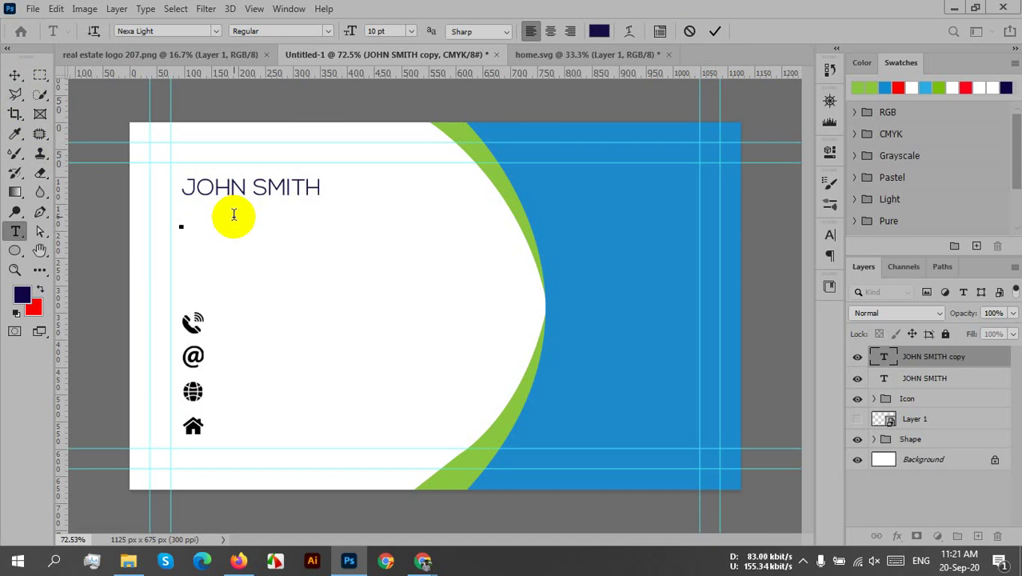
- Type the job title 'Graphic Designr' into the copy and commit it
{"action": "type", "text": "gRA"}
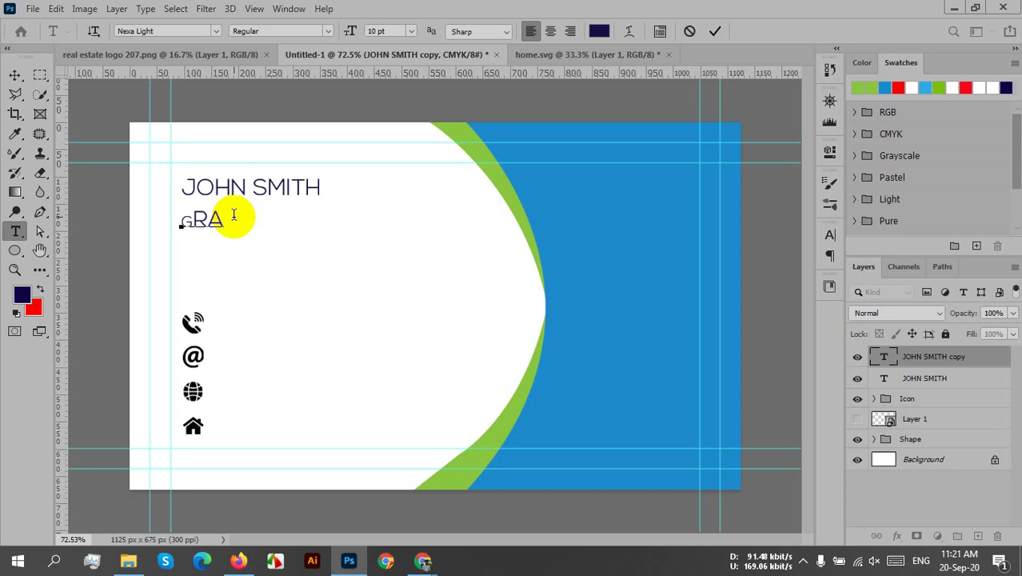
{"action": "key", "text": "BackSpace"}
{"action": "key", "text": "BackSpace"}
{"action": "key", "text": "BackSpace"}
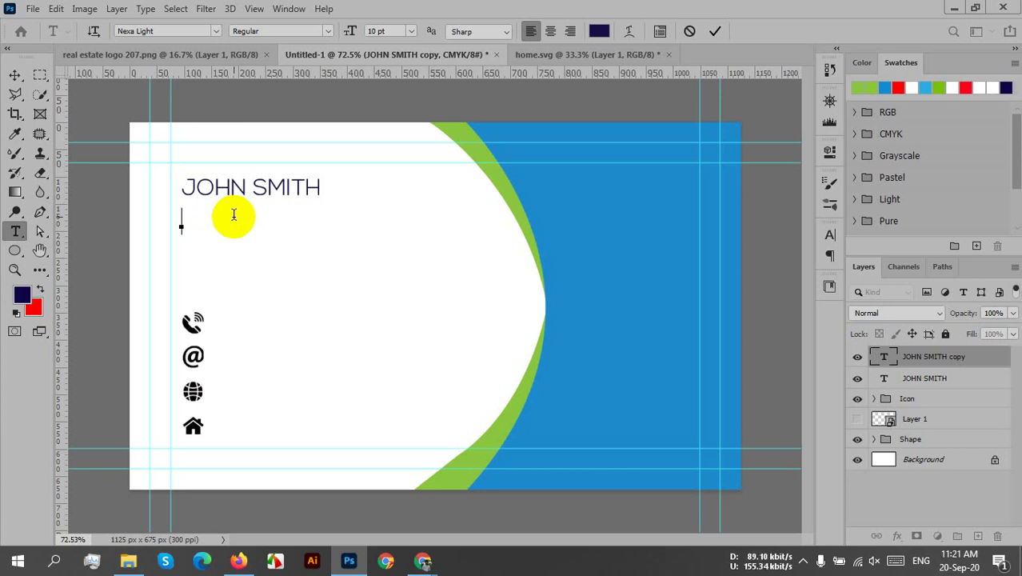
{"action": "type", "text": "G"}
{"action": "key", "text": "BackSpace"}
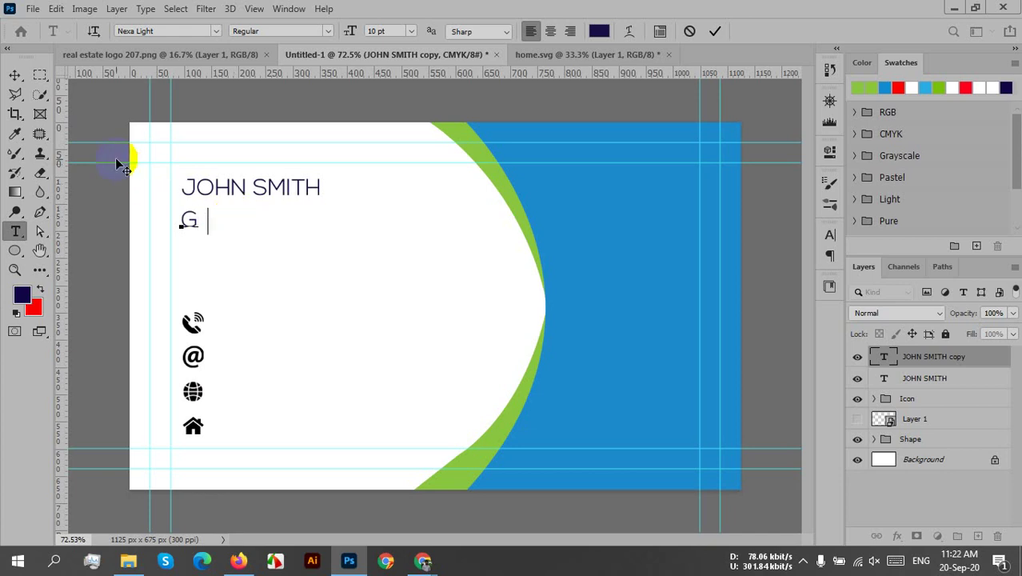
{"action": "type", "text": "RA"}
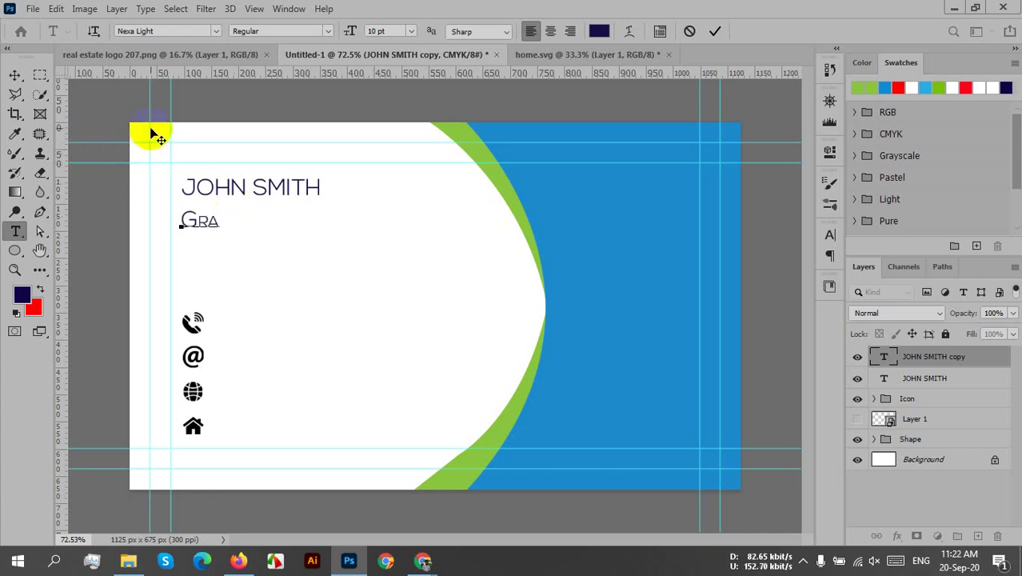
{"action": "type", "text": "PHIC"}
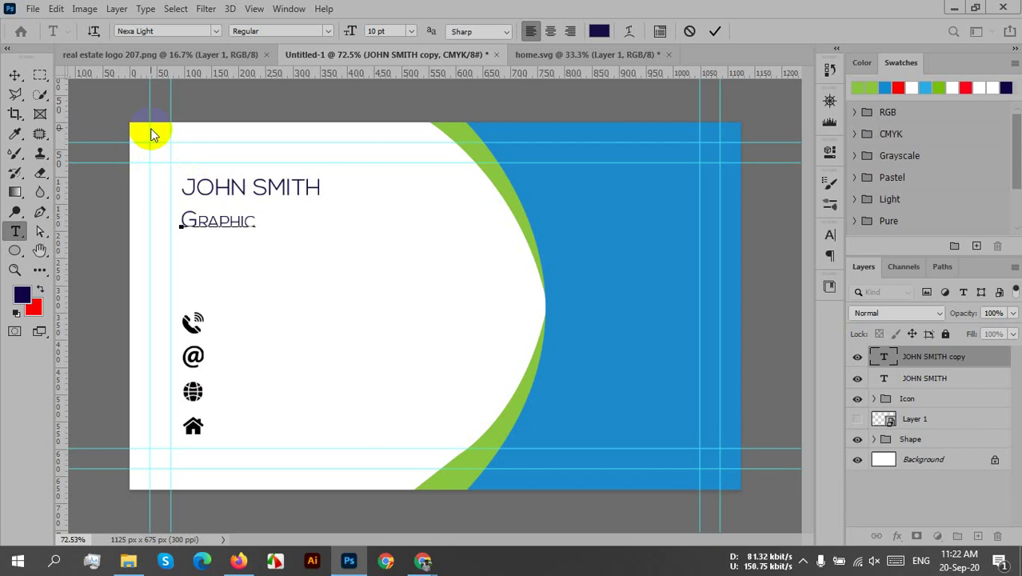
{"action": "type", "text": " Desi"}
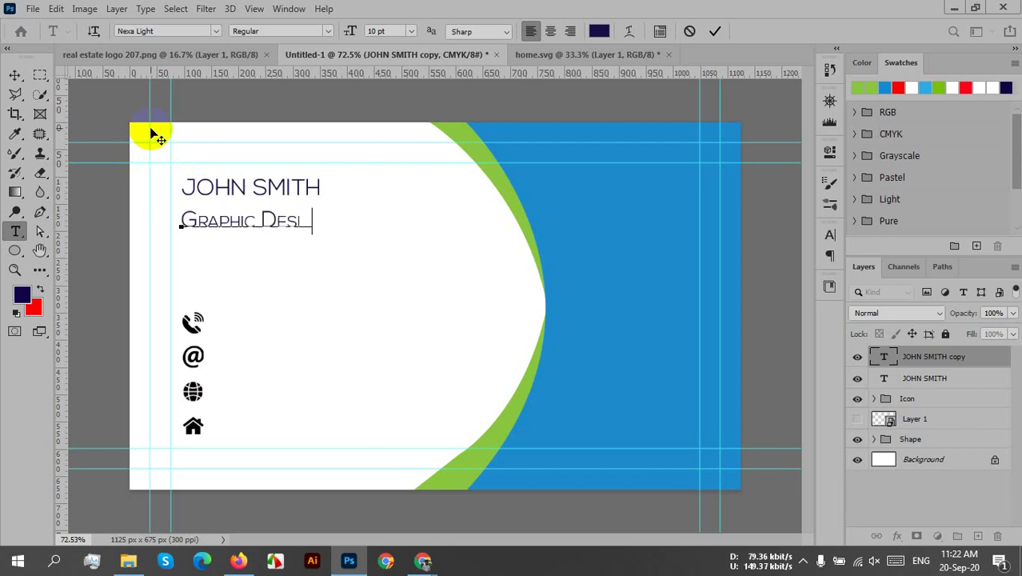
{"action": "type", "text": "gnr"}
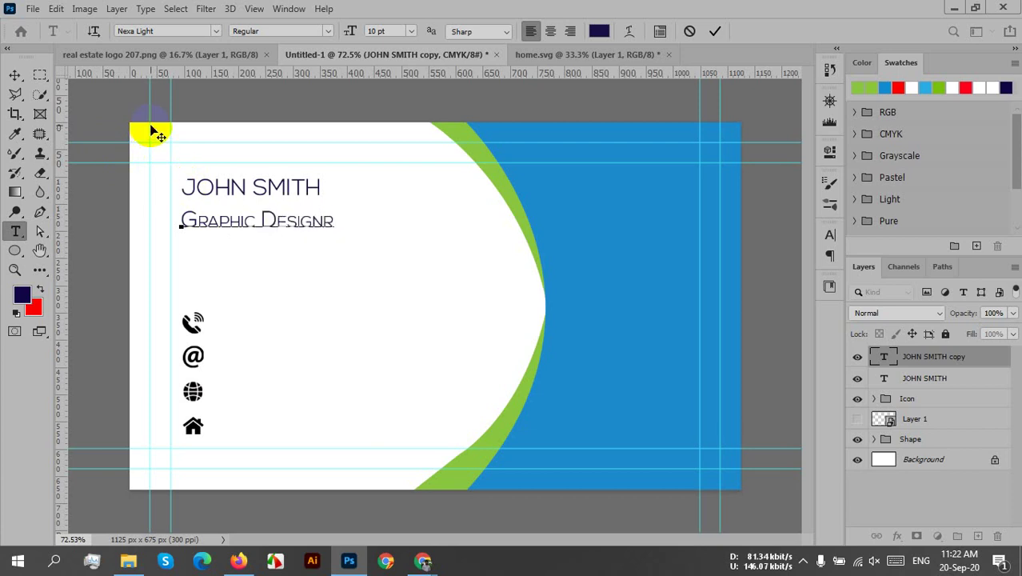
{"action": "left_click", "coordinate": [719, 33]}
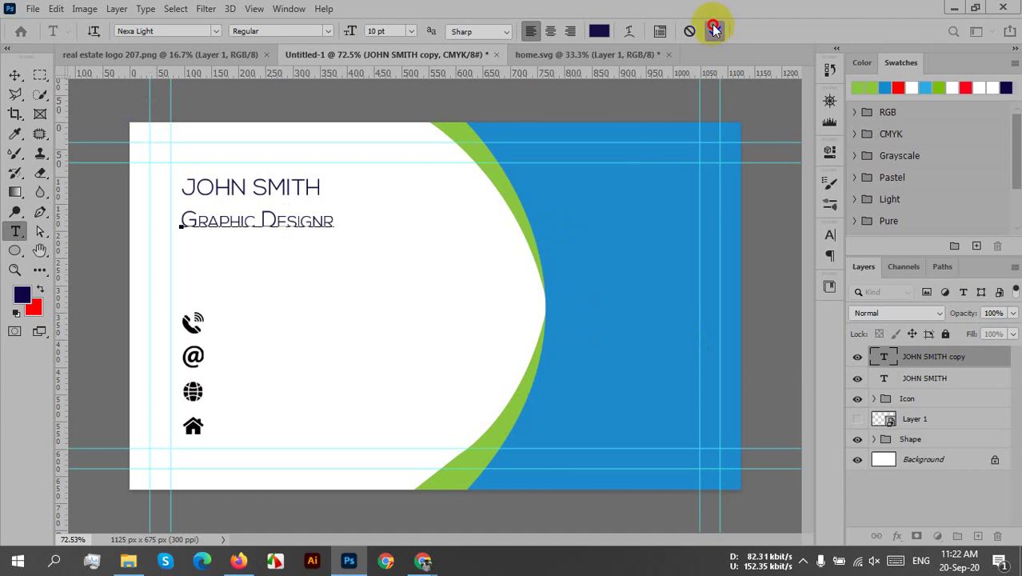
{"action": "key", "text": "v"}
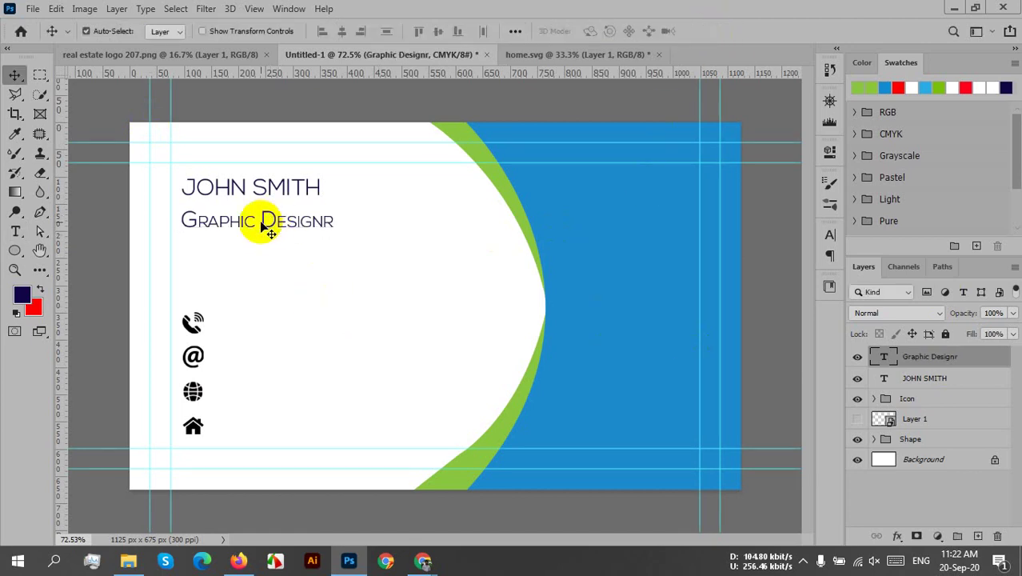
{"action": "left_click", "coordinate": [285, 242]}
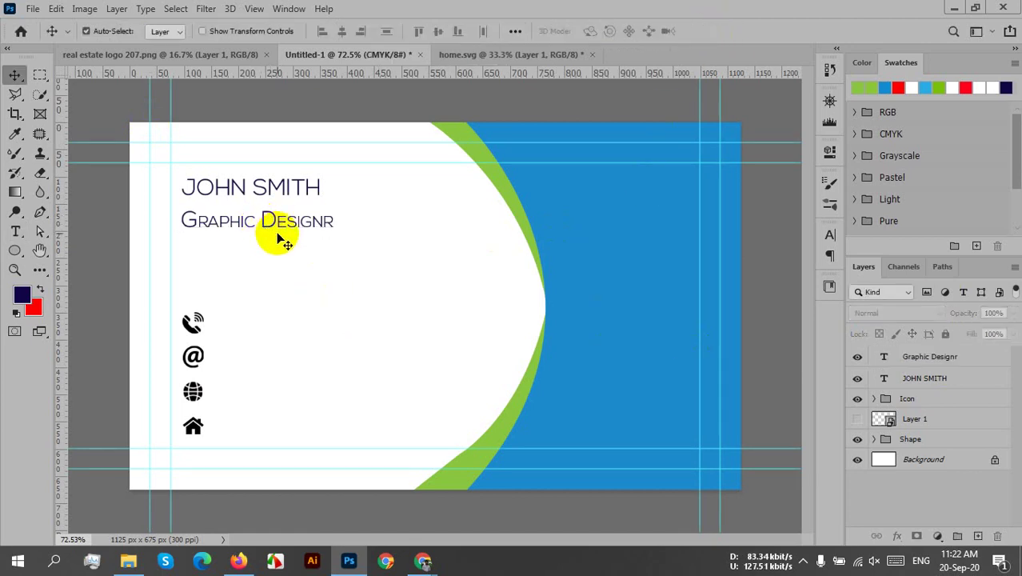
{"action": "left_click", "coordinate": [276, 225]}
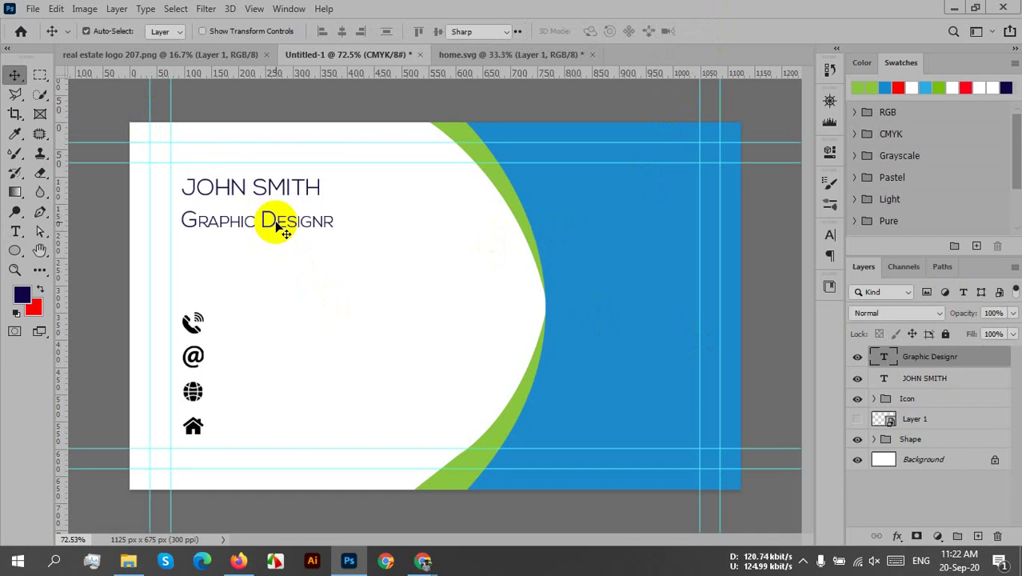
{"action": "double_click", "coordinate": [266, 219]}
{"action": "left_click", "coordinate": [263, 220]}
{"action": "double_click", "coordinate": [266, 220]}
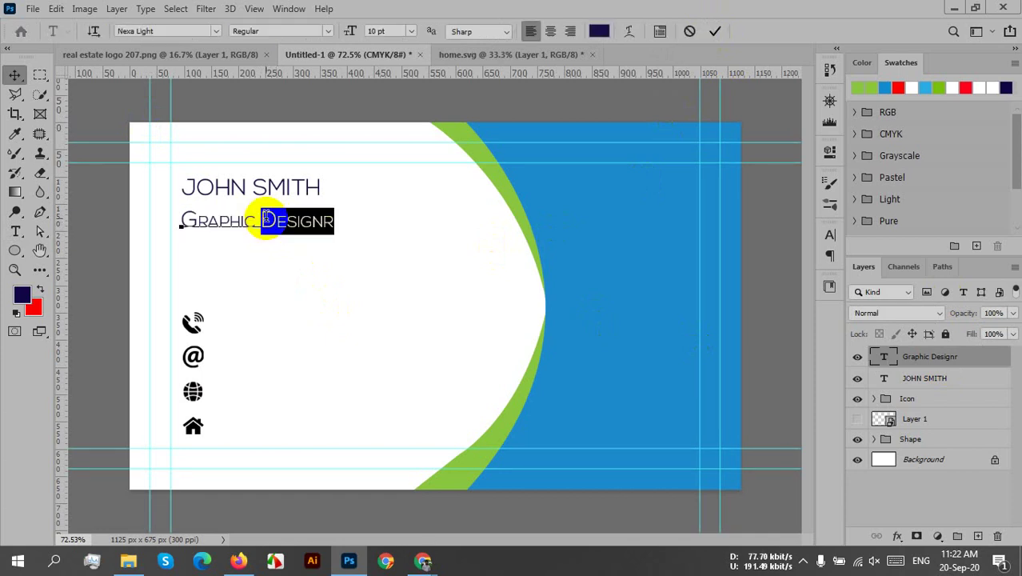
{"action": "left_click", "coordinate": [268, 219]}
{"action": "double_click", "coordinate": [267, 219]}
{"action": "triple_click", "coordinate": [269, 220]}
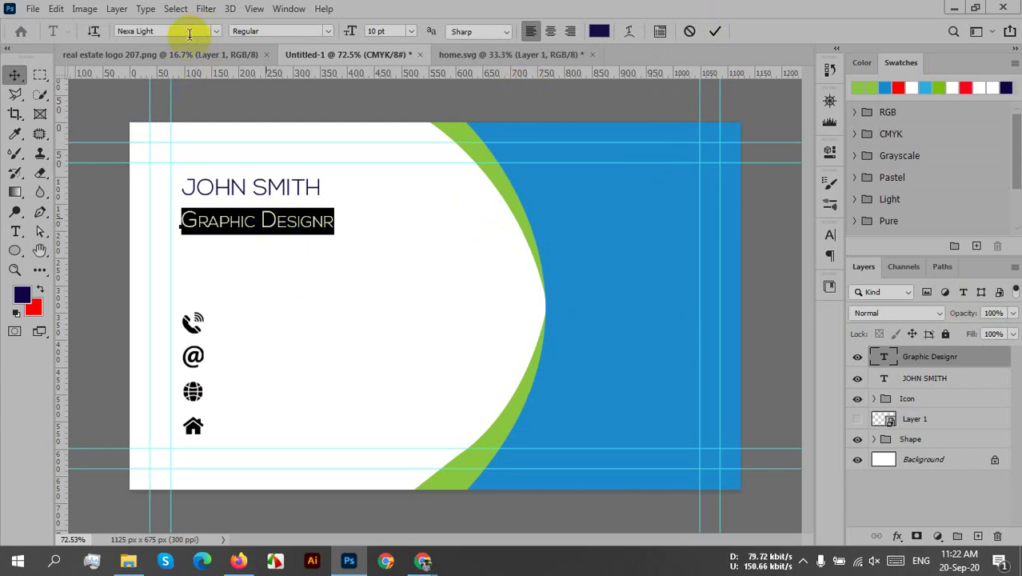
{"action": "key", "text": "End"}
{"action": "key", "text": "ctrl+shift+Left"}
{"action": "key", "text": "ctrl+shift+Left"}
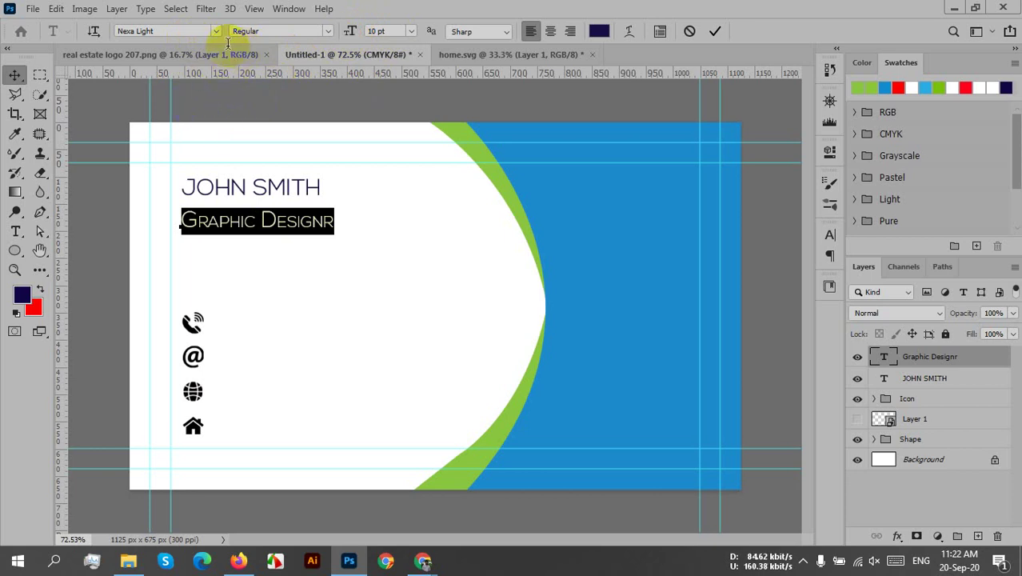
{"action": "key", "text": "Tab"}
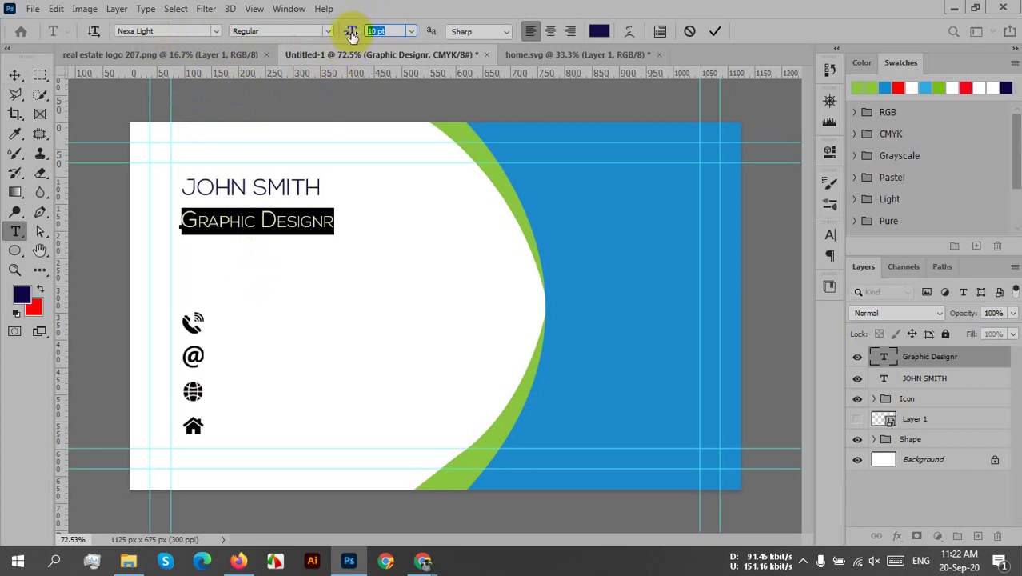
{"action": "left_click", "coordinate": [714, 31]}
{"action": "key", "text": "v"}
{"action": "key", "text": "ctrl+t"}
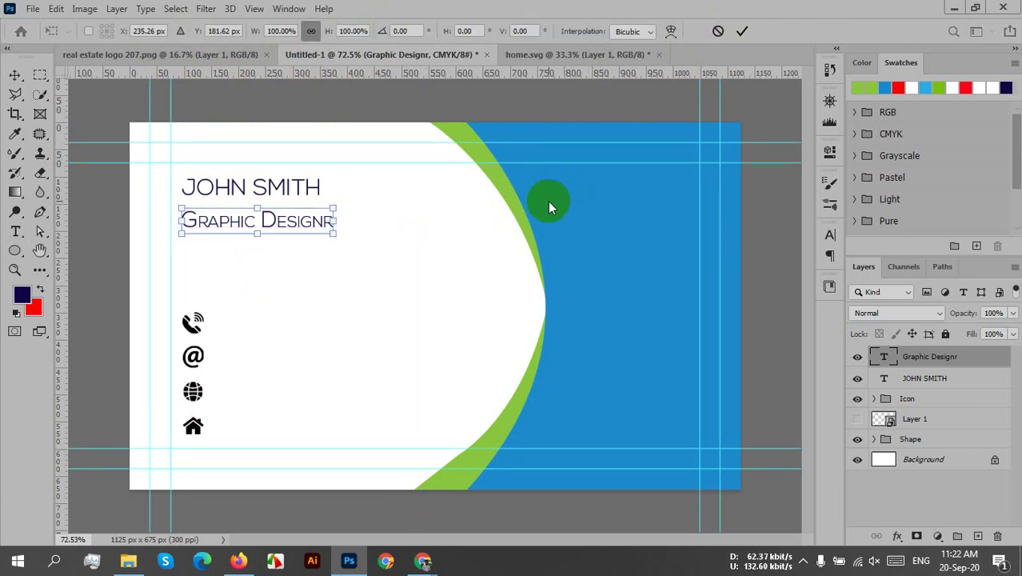
{"action": "left_click", "coordinate": [739, 31]}
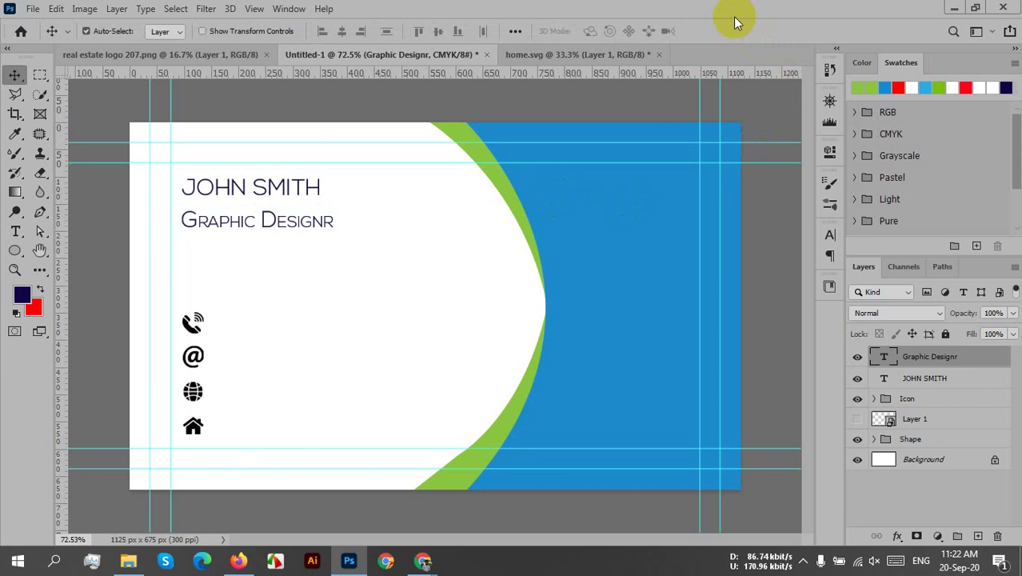
- Open the Character panel and turn off Small Caps on the subtitle
{"action": "left_click", "coordinate": [289, 9]}
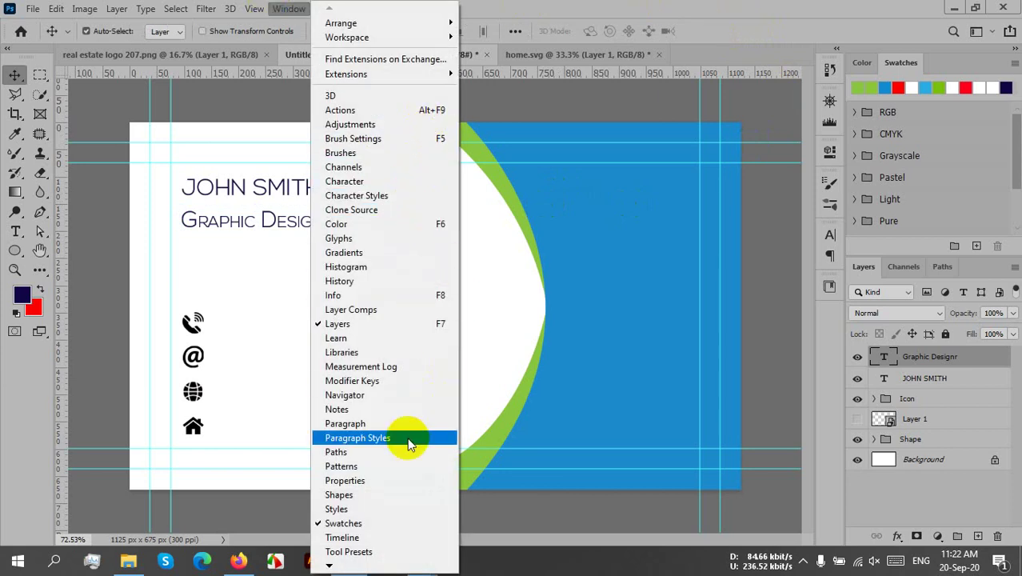
{"action": "left_click", "coordinate": [357, 181]}
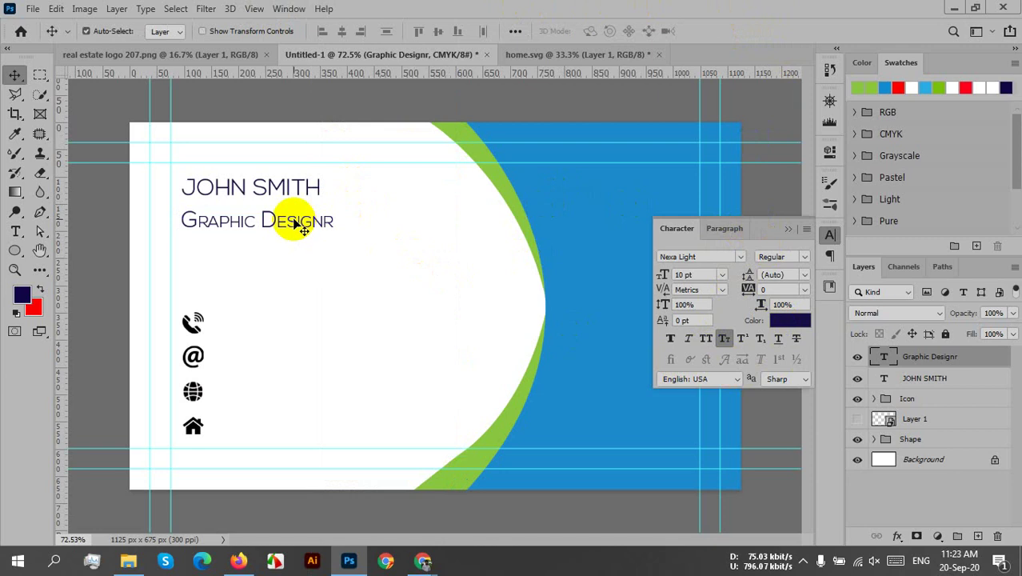
{"action": "left_click", "coordinate": [723, 341]}
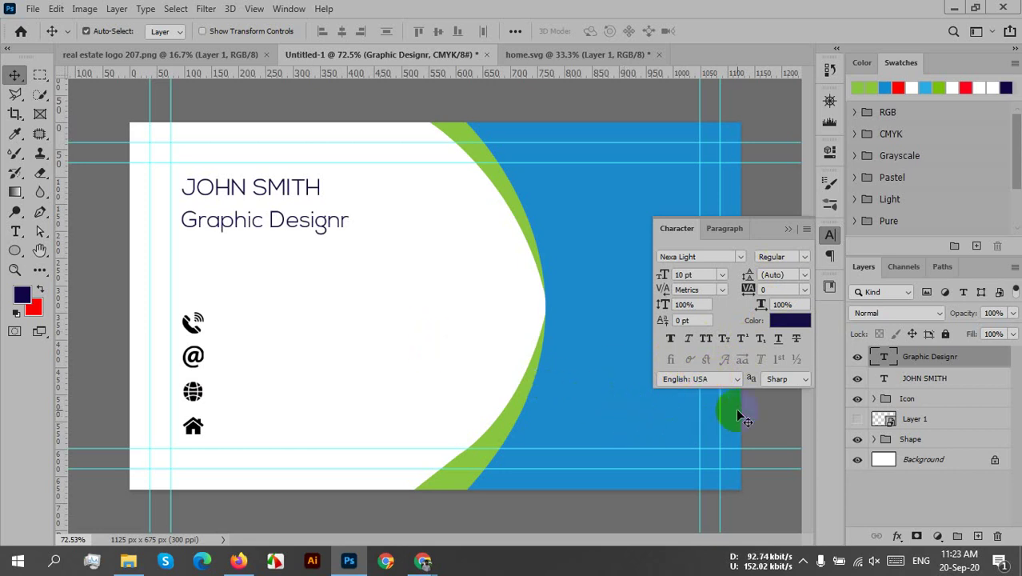
- Move the Character panel up, restore Small Caps, and collapse the panel to icons
{"action": "left_click", "coordinate": [778, 231]}
{"action": "left_click_drag", "start_coordinate": [777, 229], "coordinate": [772, 143]}
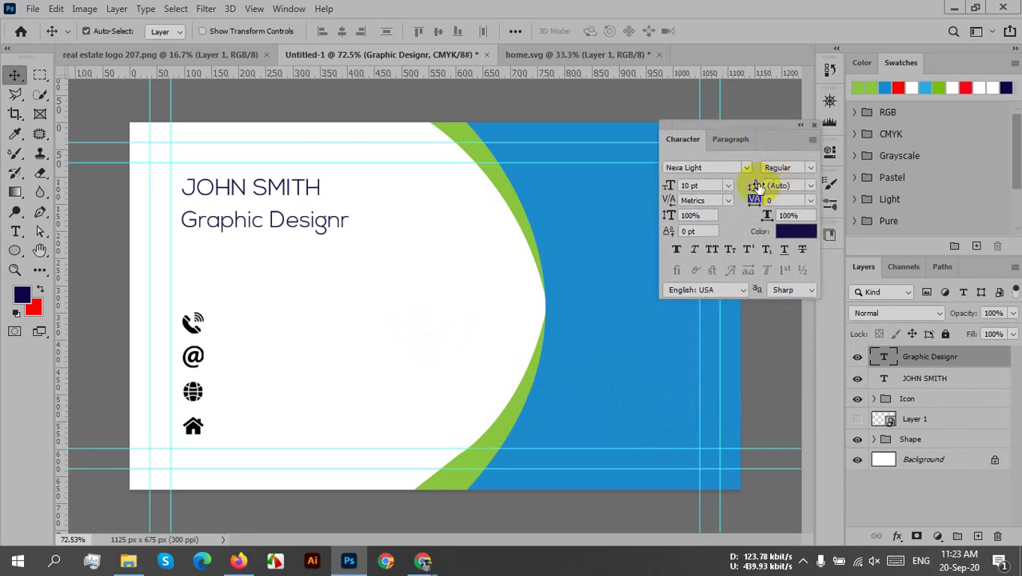
{"action": "left_click", "coordinate": [730, 249]}
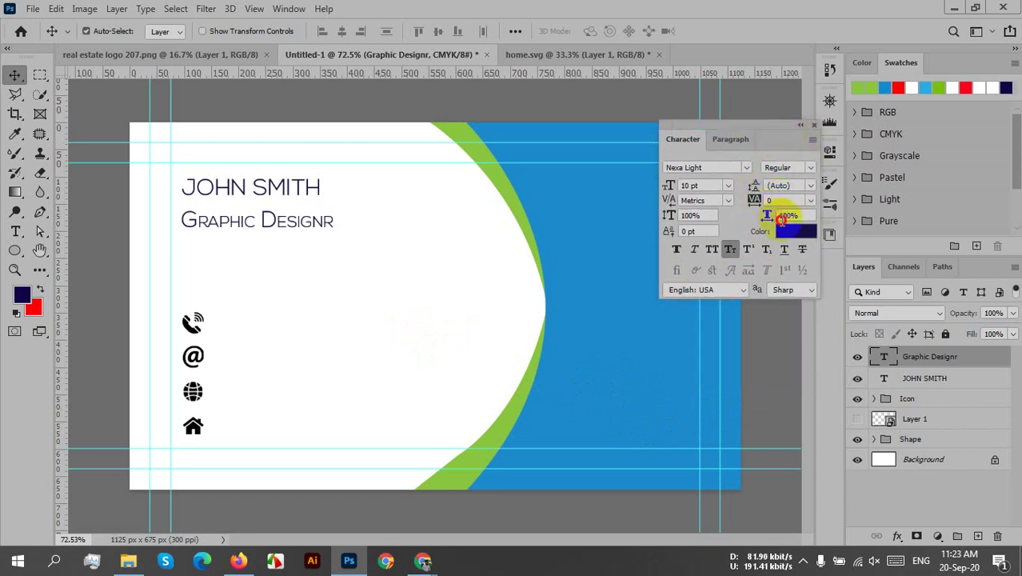
{"action": "left_click", "coordinate": [800, 125]}
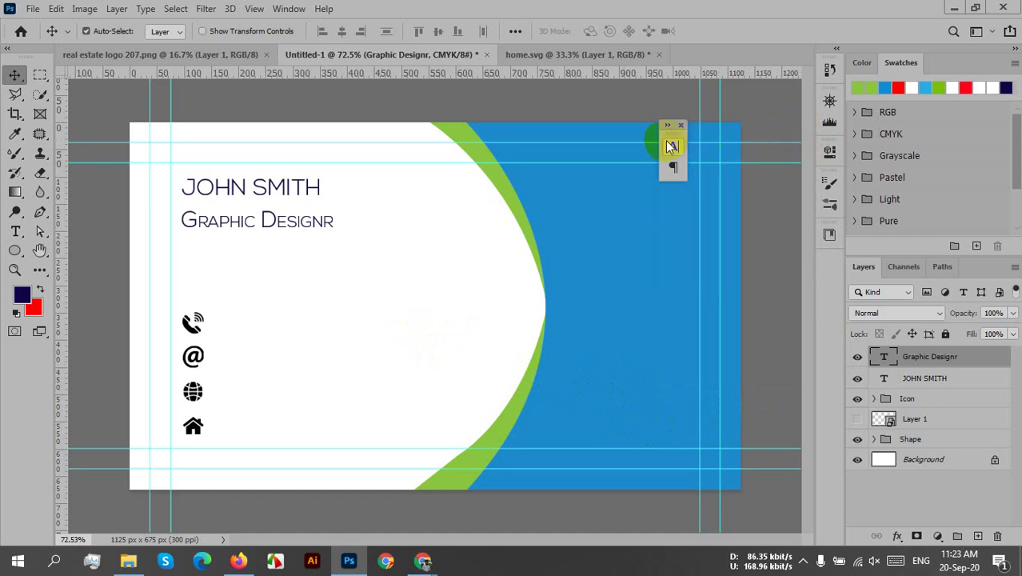
{"action": "left_click_drag", "start_coordinate": [672, 135], "coordinate": [815, 253]}
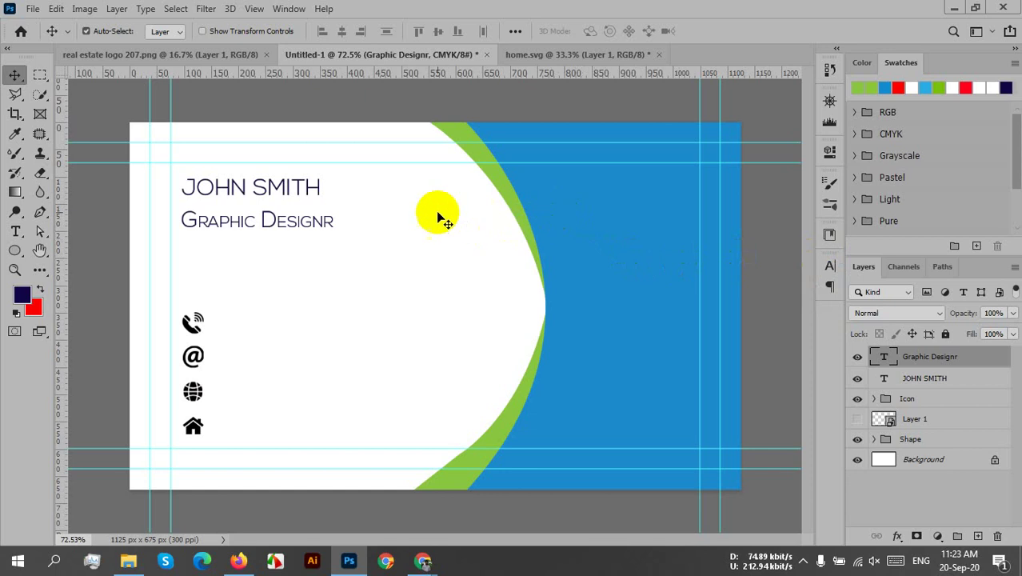
- Insert the missing 'e' to spell Graphic Designer, then select the whole subtitle
{"action": "double_click", "coordinate": [333, 222]}
{"action": "left_click", "coordinate": [324, 219]}
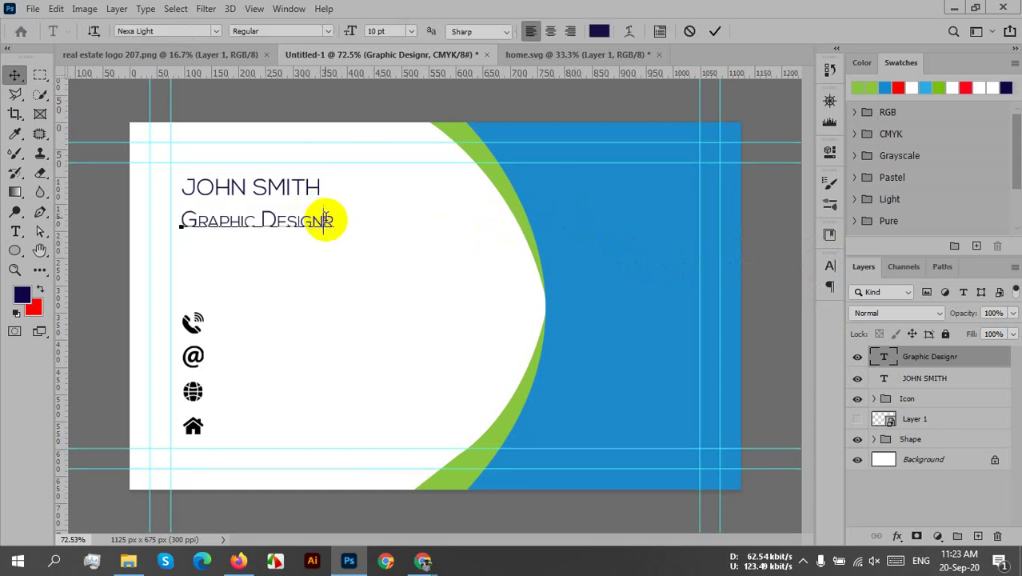
{"action": "left_click", "coordinate": [334, 220]}
{"action": "type", "text": "e"}
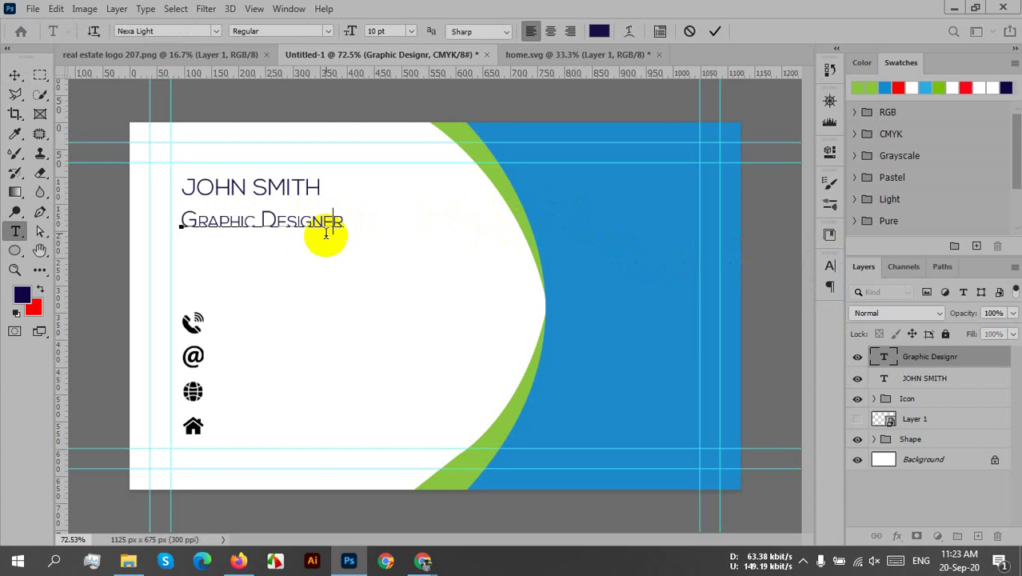
{"action": "left_click_drag", "start_coordinate": [344, 225], "coordinate": [181, 222]}
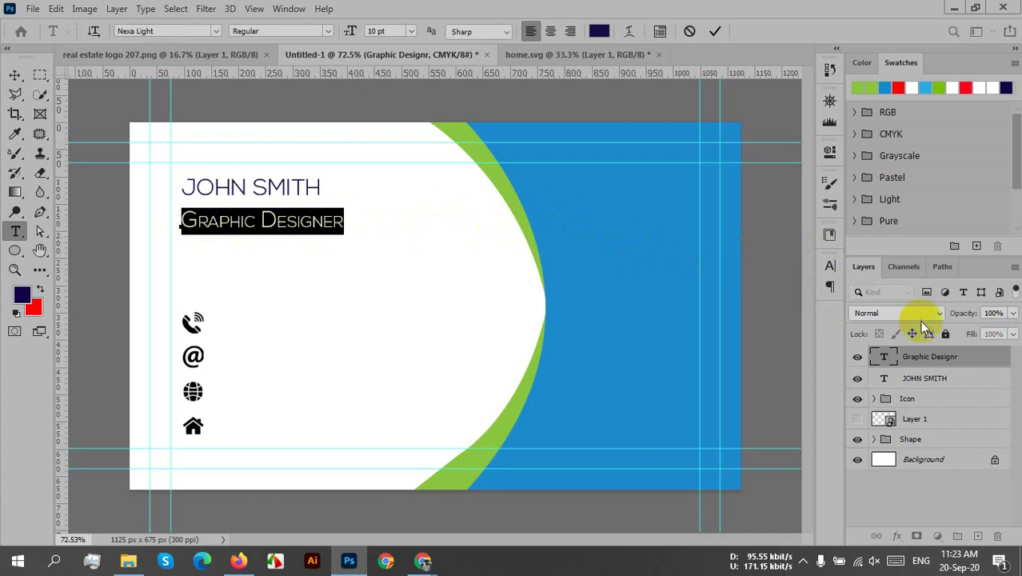
- Try Small Caps and All Caps on the subtitle in the Character panel
{"action": "left_click", "coordinate": [830, 266]}
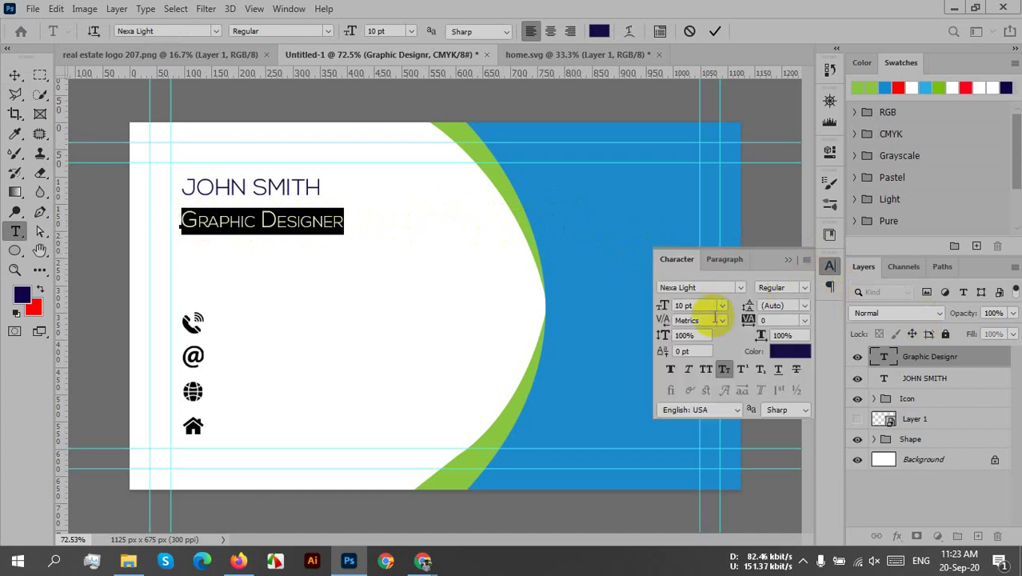
{"action": "left_click", "coordinate": [725, 369]}
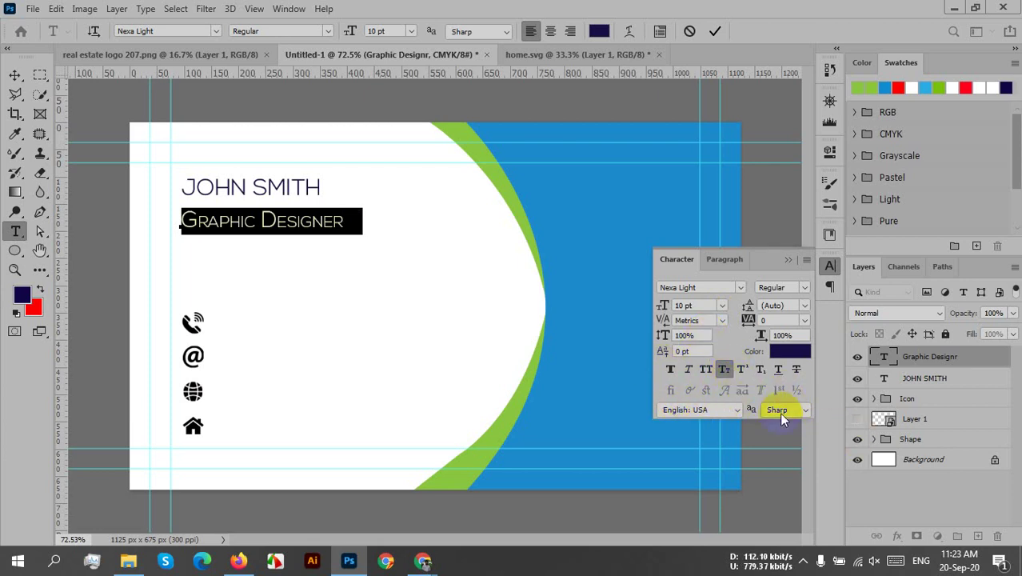
{"action": "left_click", "coordinate": [670, 393]}
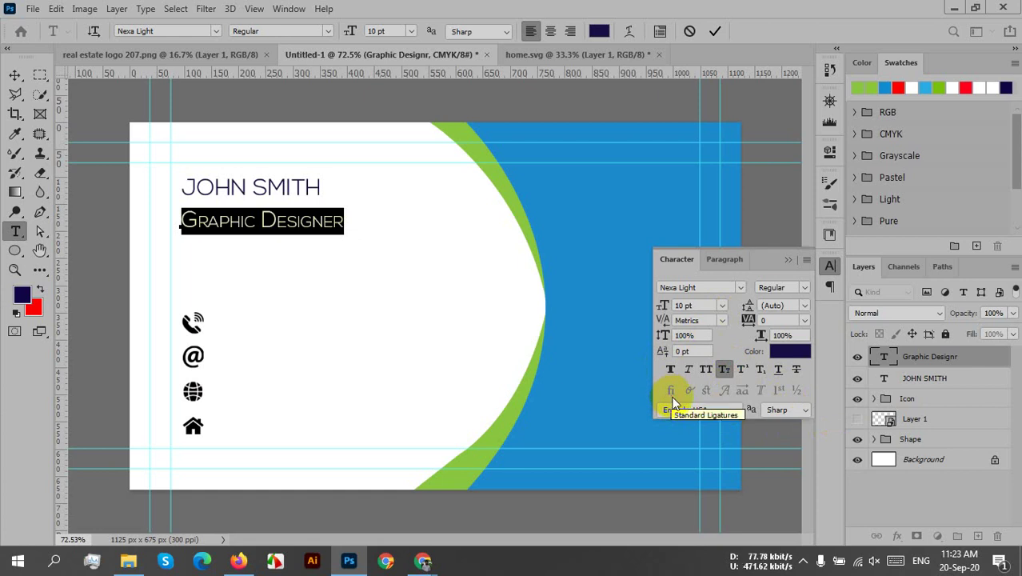
{"action": "left_click", "coordinate": [672, 391]}
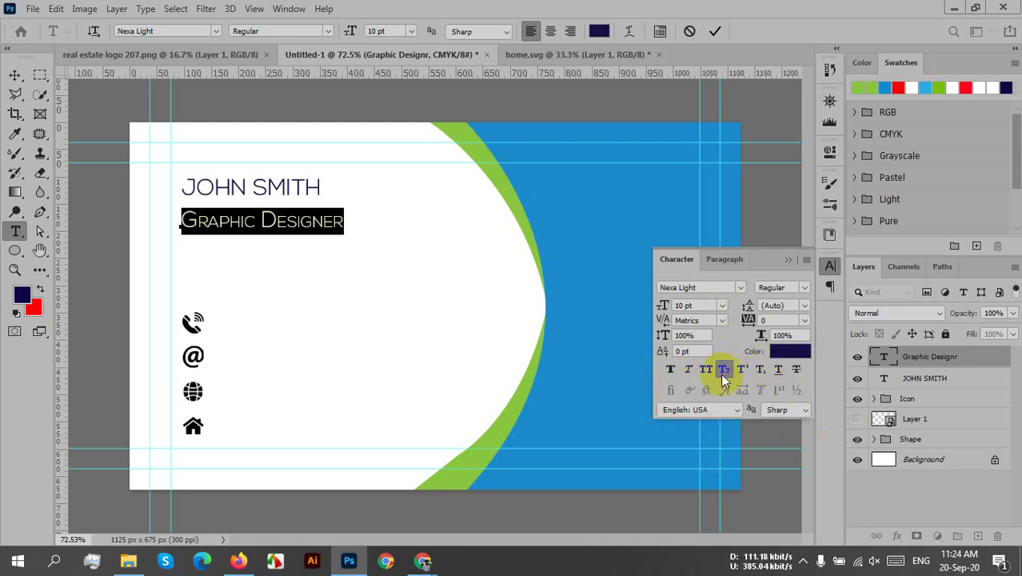
{"action": "left_click", "coordinate": [705, 373]}
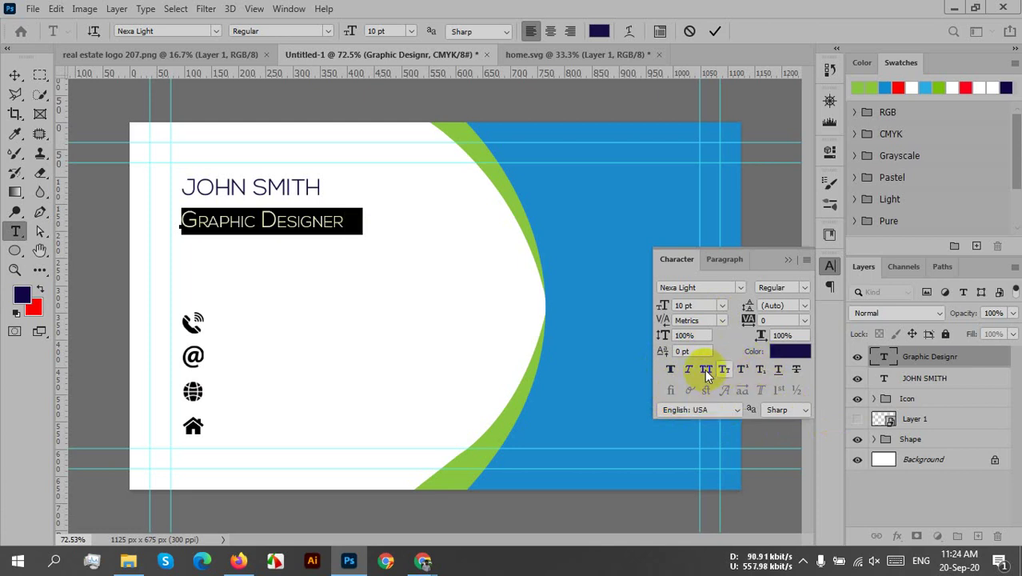
{"action": "left_click", "coordinate": [705, 369]}
{"action": "left_click", "coordinate": [705, 369]}
{"action": "left_click", "coordinate": [696, 373]}
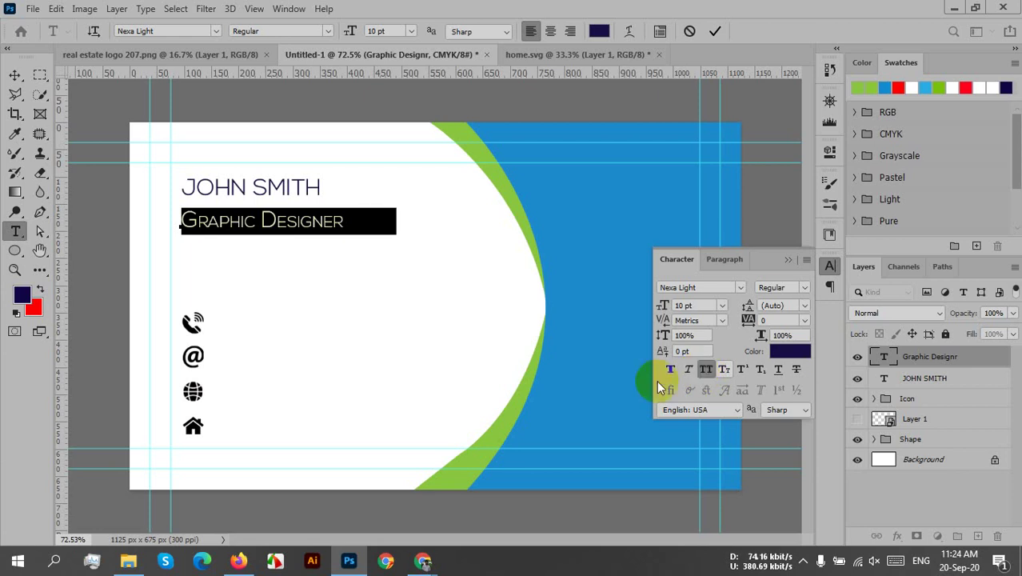
{"action": "left_click", "coordinate": [724, 369]}
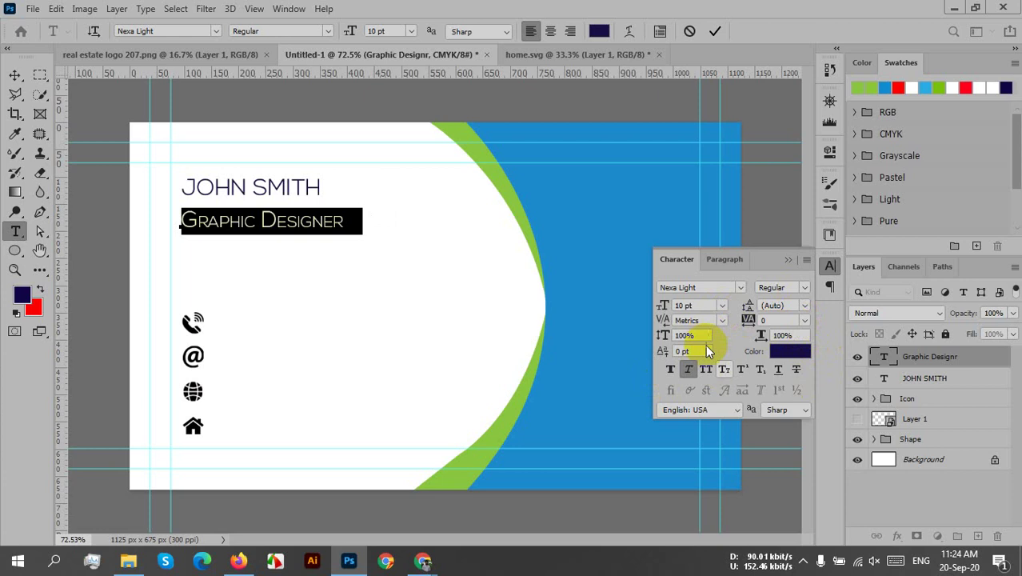
- Change the subtitle's font size to 9 pt, then to 8 pt
{"action": "left_click", "coordinate": [722, 306]}
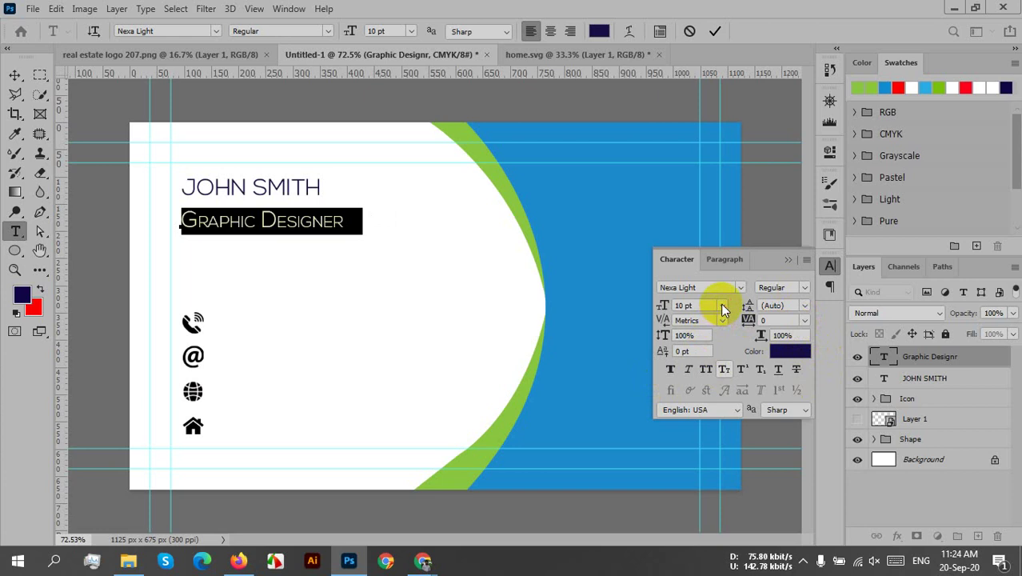
{"action": "left_click", "coordinate": [720, 307]}
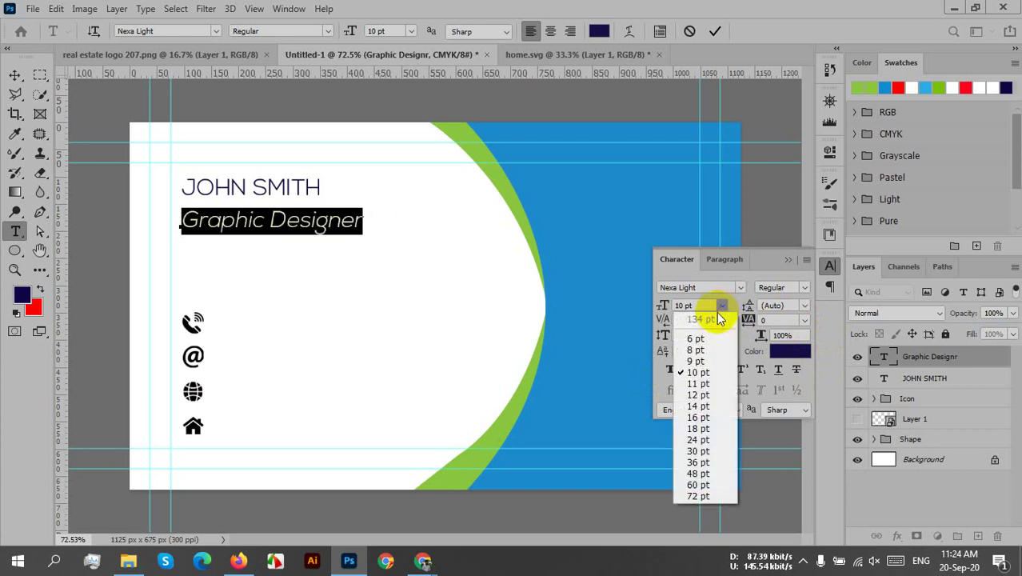
{"action": "left_click", "coordinate": [702, 361]}
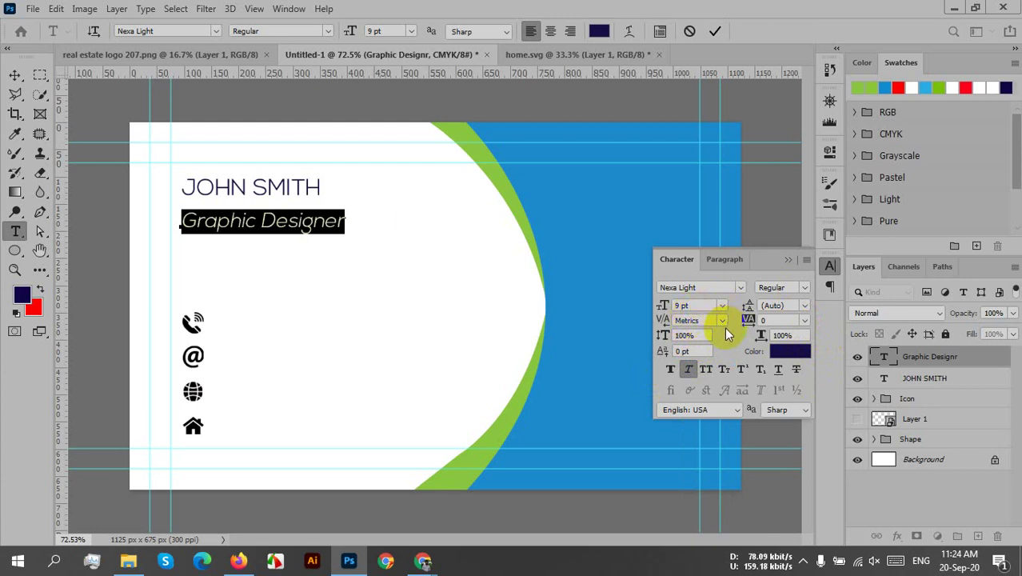
{"action": "left_click", "coordinate": [722, 305]}
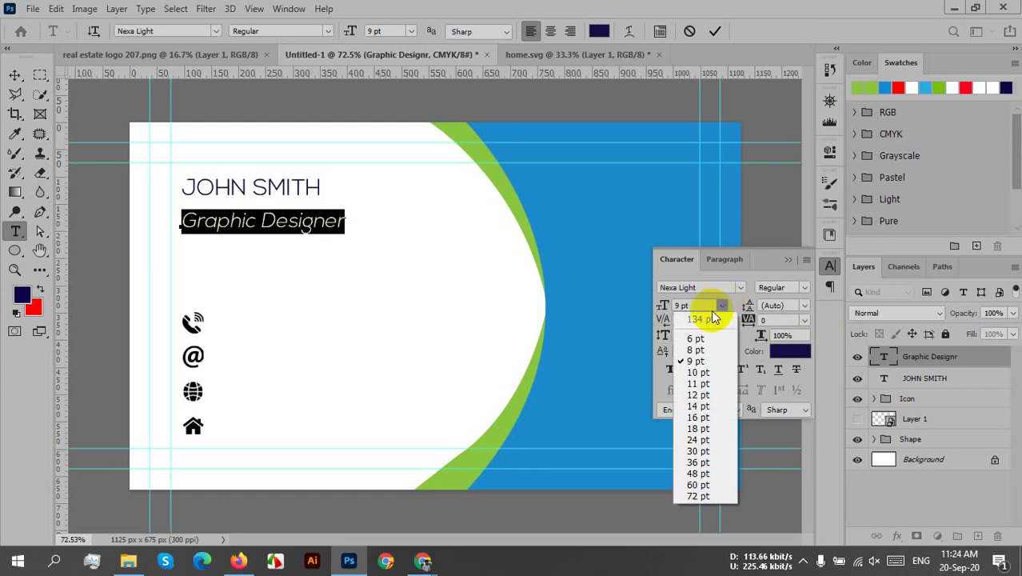
{"action": "left_click", "coordinate": [696, 352]}
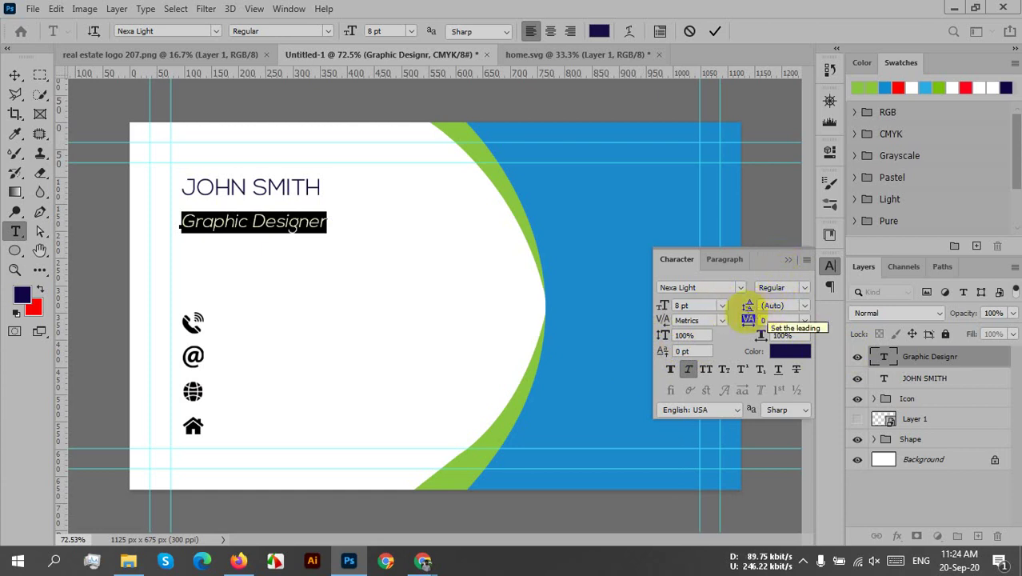
- Apply All Caps, turn off Faux Italic, and commit the subtitle edits
{"action": "left_click", "coordinate": [697, 287]}
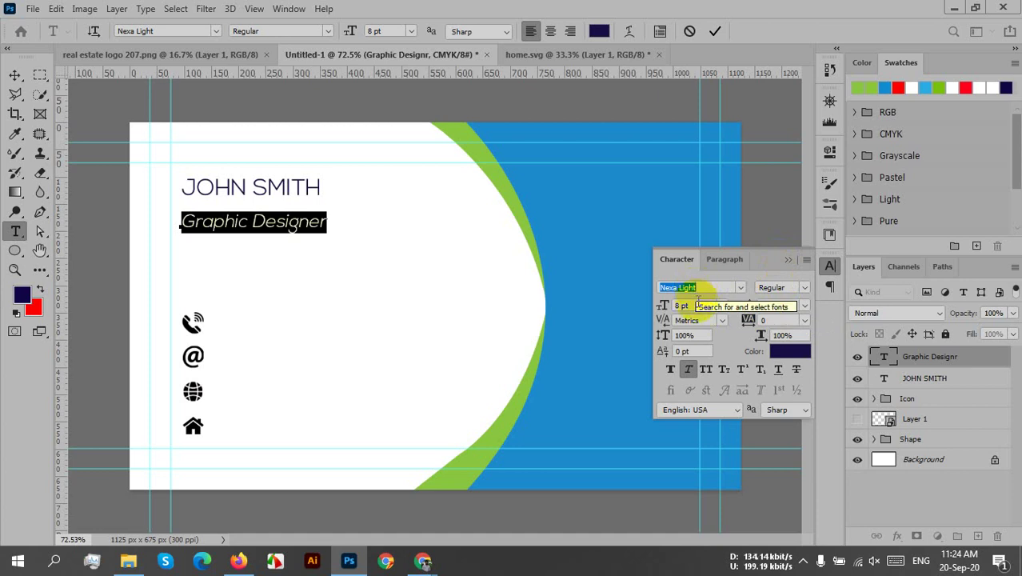
{"action": "left_click", "coordinate": [793, 354]}
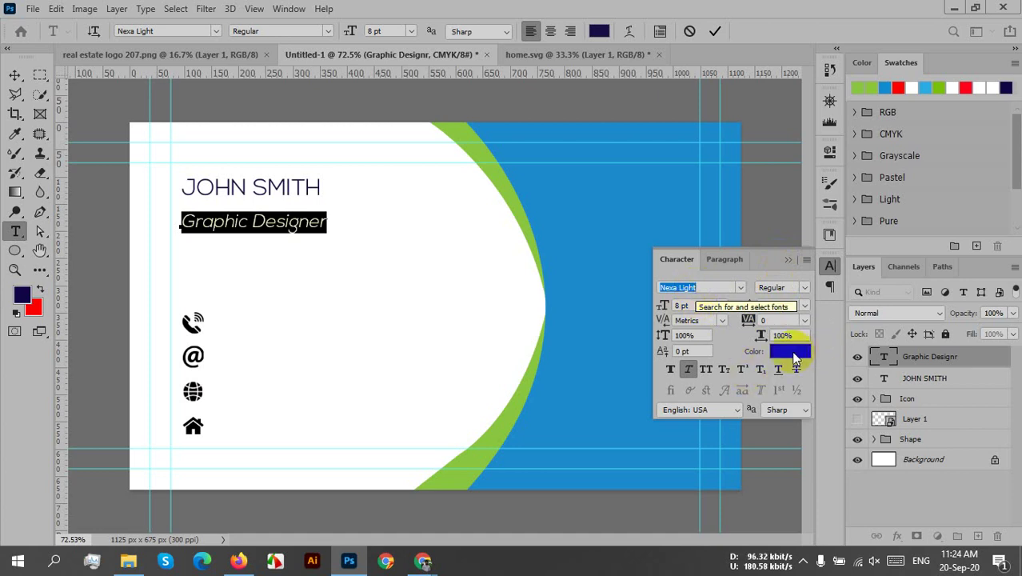
{"action": "left_click", "coordinate": [706, 369]}
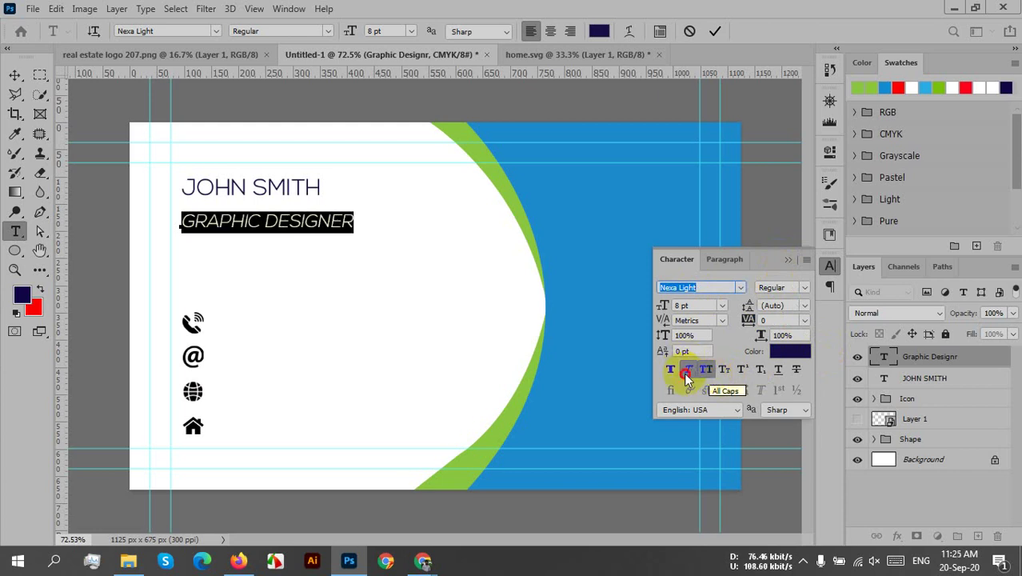
{"action": "left_click", "coordinate": [687, 375]}
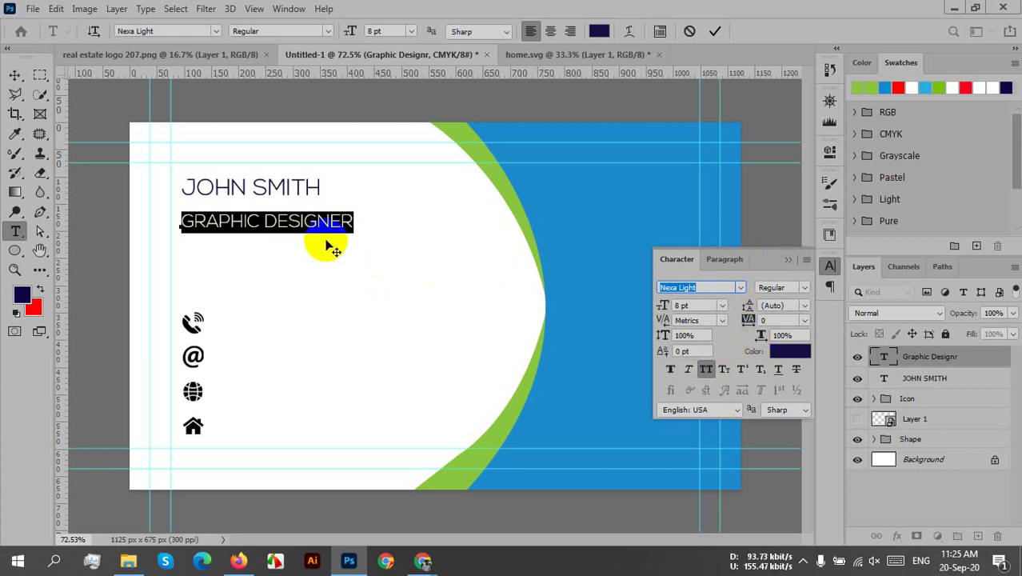
{"action": "left_click", "coordinate": [714, 31]}
- Enlarge the name heading to 14 pt, keeping the same font family
{"action": "key", "text": "v"}
{"action": "left_click", "coordinate": [275, 183]}
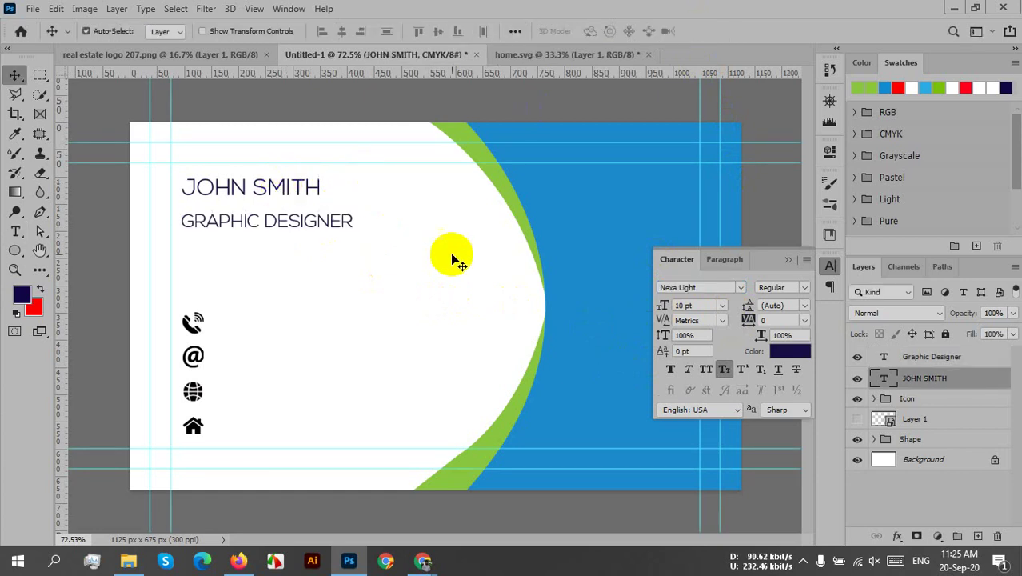
{"action": "left_click", "coordinate": [722, 306]}
{"action": "left_click", "coordinate": [707, 406]}
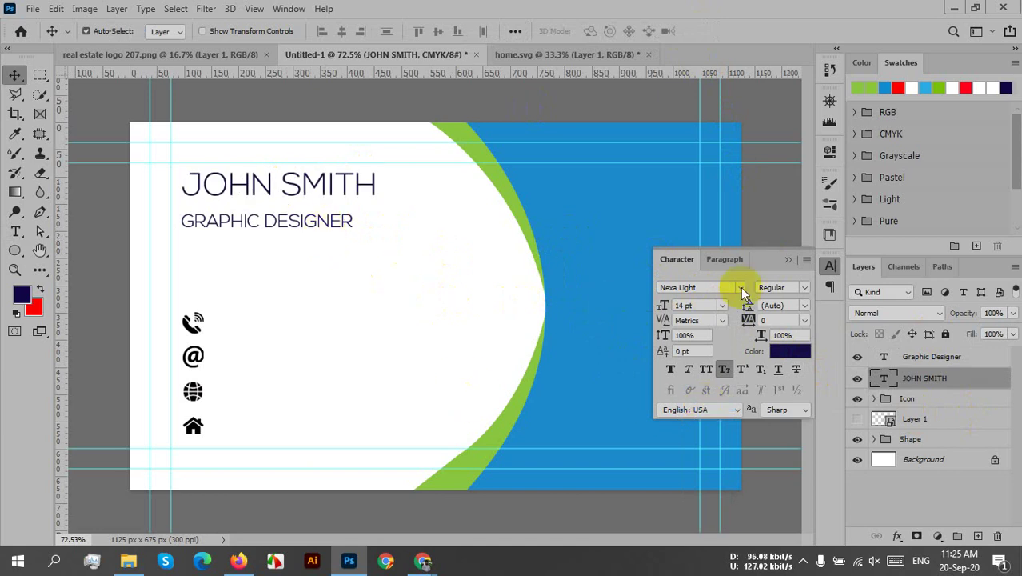
{"action": "left_click", "coordinate": [805, 288]}
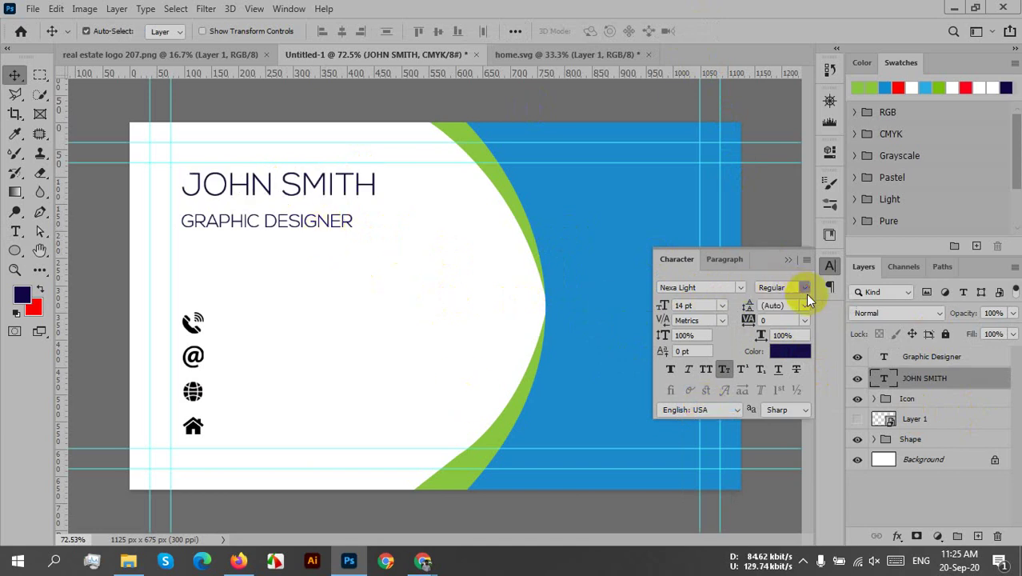
{"action": "left_click", "coordinate": [741, 288]}
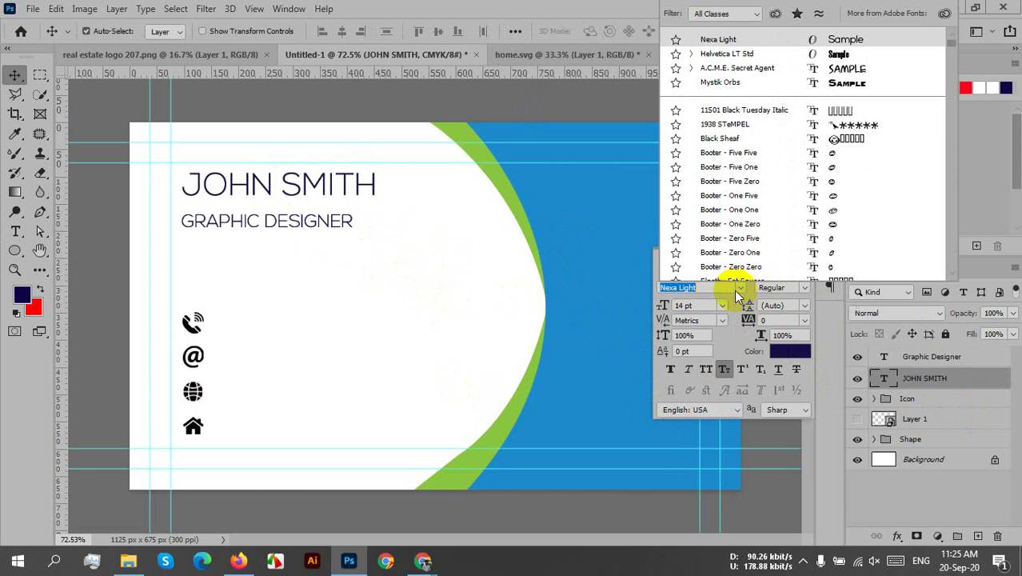
{"action": "left_click", "coordinate": [429, 254]}
- Reposition the name, nudge GRAPHIC DESIGNER up, and close the Character panel
{"action": "left_click_drag", "start_coordinate": [269, 192], "coordinate": [281, 228]}
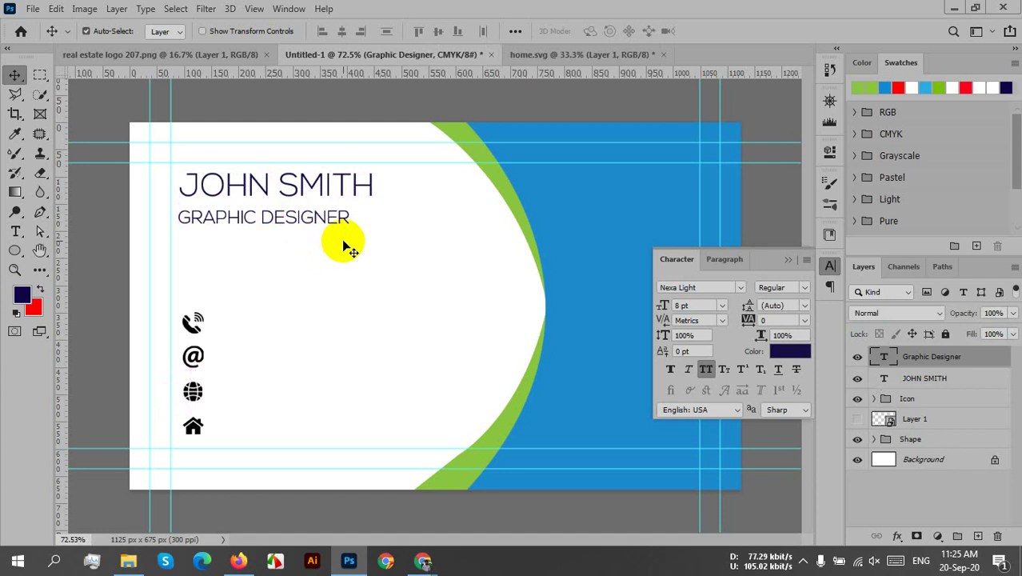
{"action": "key", "text": "Up"}
{"action": "key", "text": "Up"}
{"action": "key", "text": "Up"}
{"action": "key", "text": "Up"}
{"action": "key", "text": "Up"}
{"action": "key", "text": "Up"}
{"action": "key", "text": "Up"}
{"action": "key", "text": "Up"}
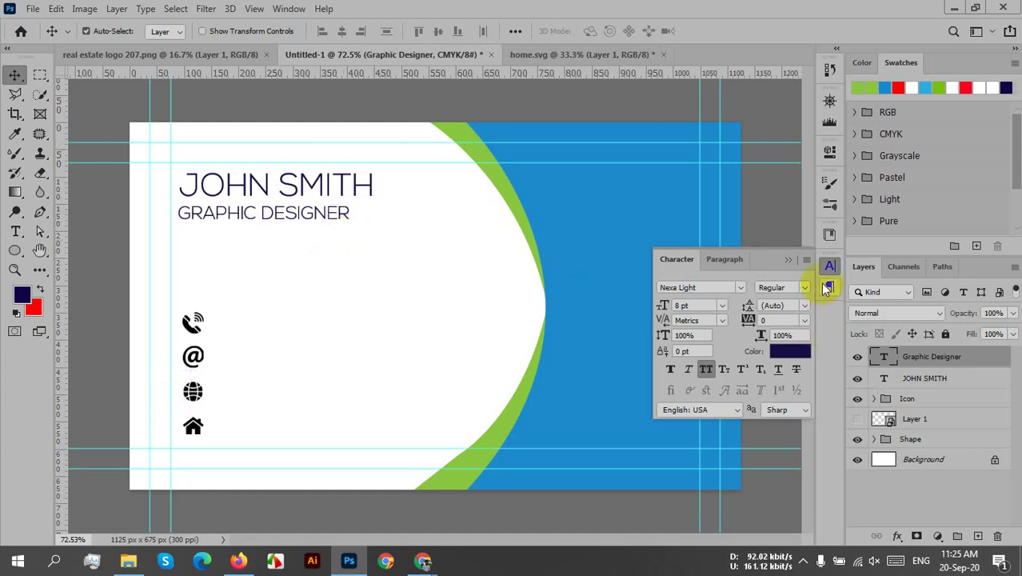
{"action": "left_click", "coordinate": [780, 260]}
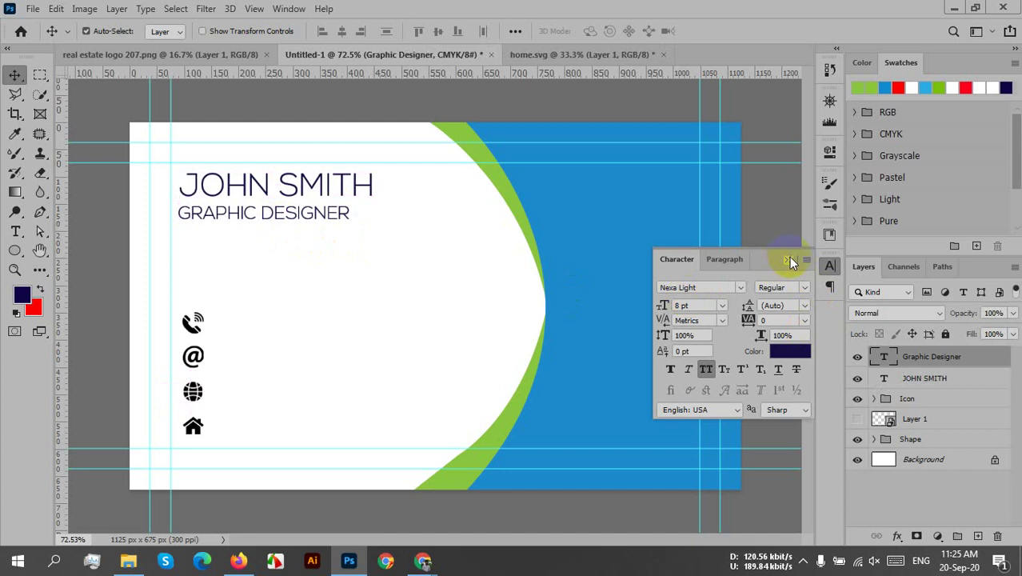
{"action": "left_click", "coordinate": [789, 257]}
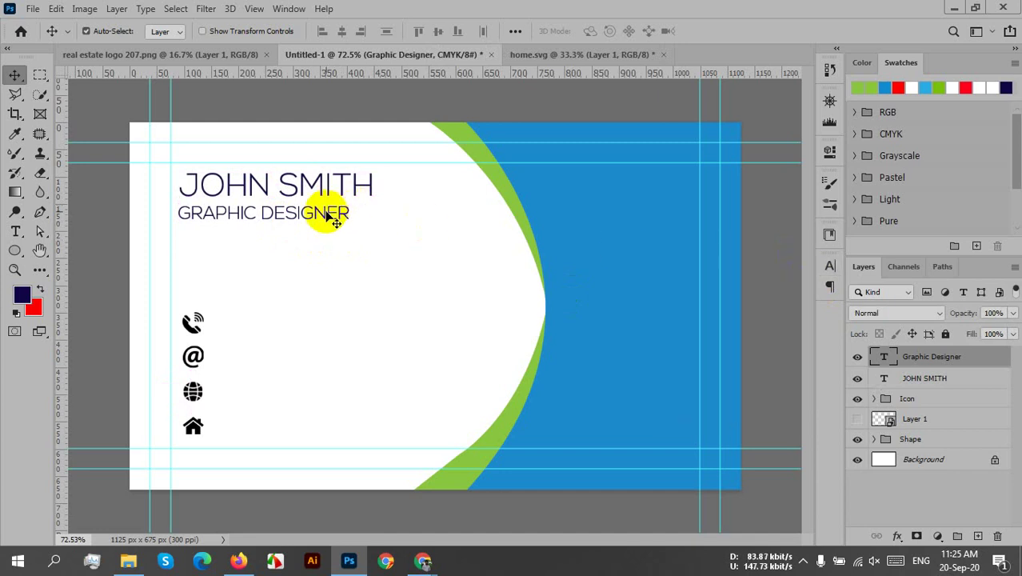
- Copy the GRAPHIC DESIGNER line down beside the phone icon and the next icon rows
{"action": "left_click_drag", "start_coordinate": [338, 212], "coordinate": [328, 362]}
{"action": "key", "text": "alt+shift"}
{"action": "key", "text": "ctrl+j"}
{"action": "key", "text": "ctrl+j"}
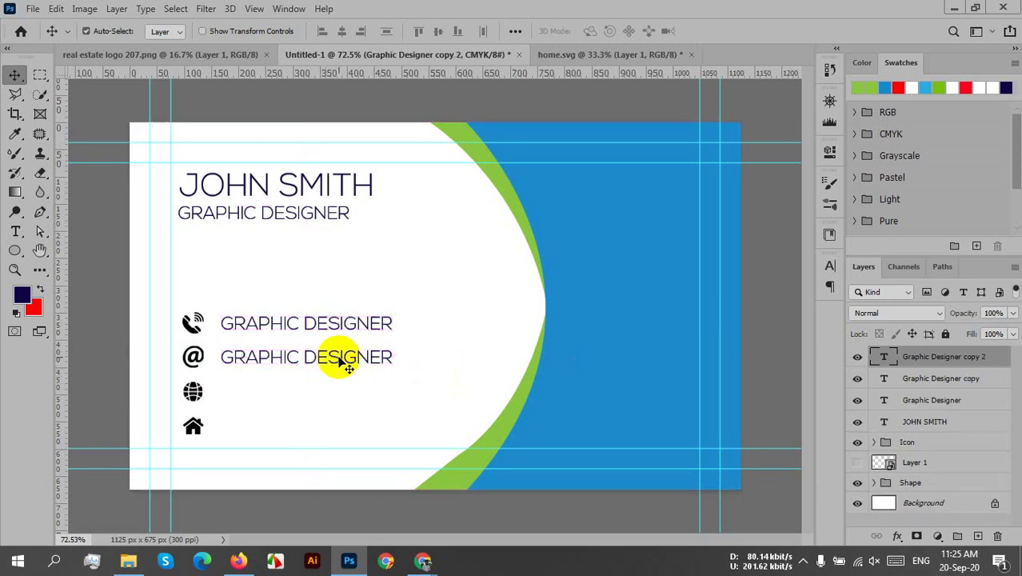
{"action": "left_click_drag", "start_coordinate": [337, 364], "coordinate": [315, 423]}
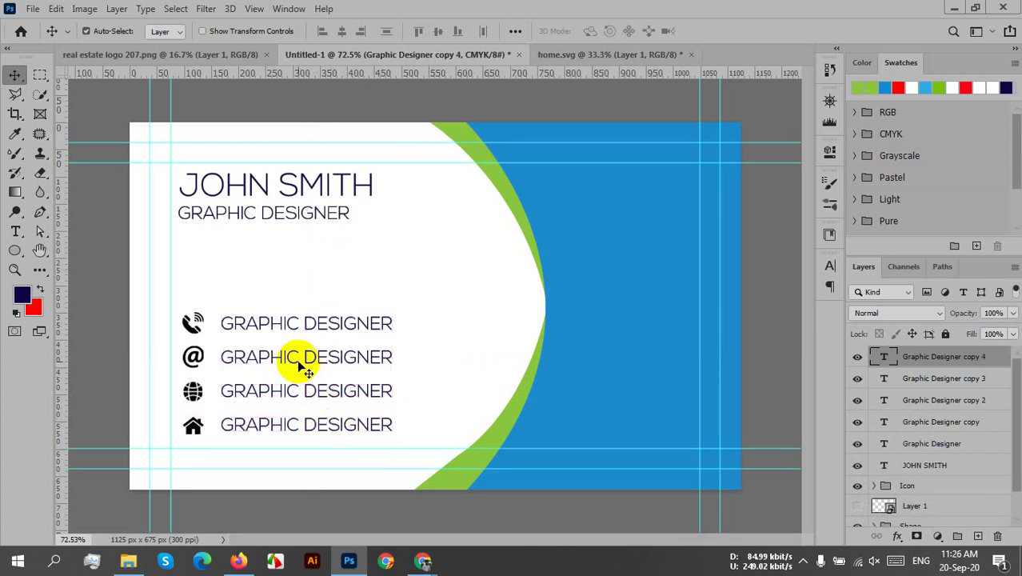
- Edit the line beside the phone icon and select all of its text
{"action": "left_click", "coordinate": [274, 324]}
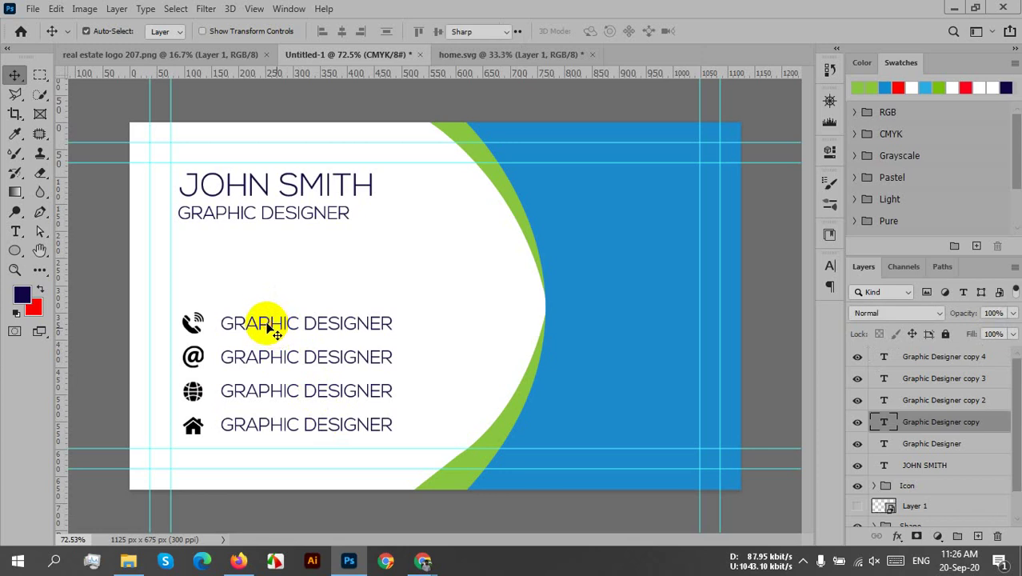
{"action": "double_click", "coordinate": [274, 324]}
{"action": "left_click", "coordinate": [268, 320]}
{"action": "double_click", "coordinate": [267, 318]}
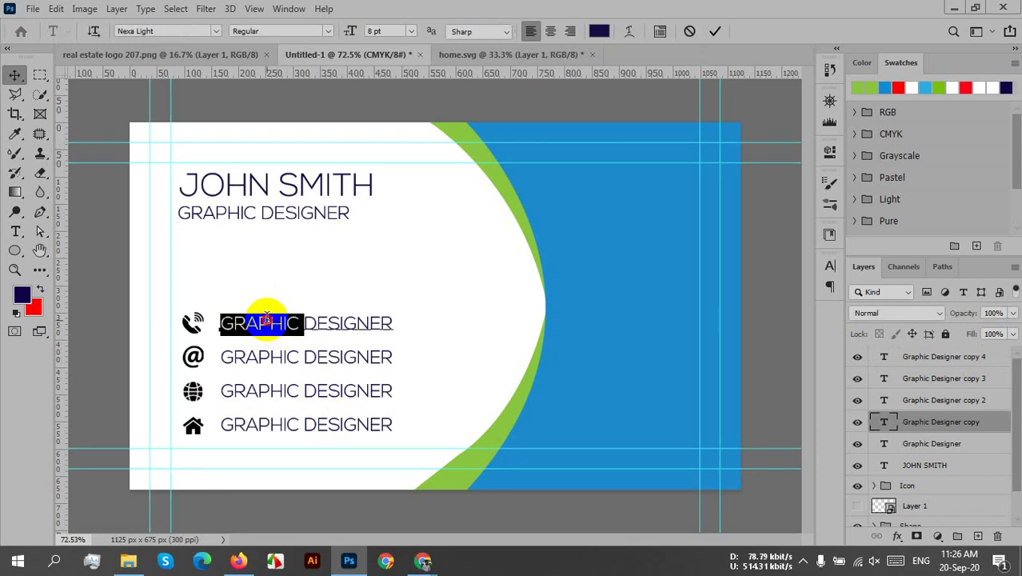
{"action": "triple_click", "coordinate": [266, 318]}
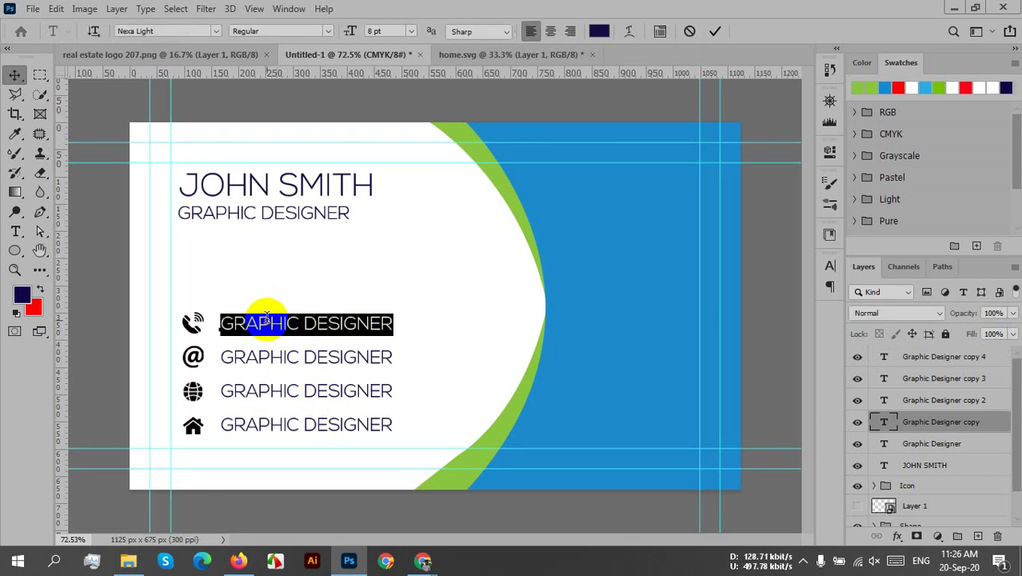
{"action": "left_click", "coordinate": [267, 319]}
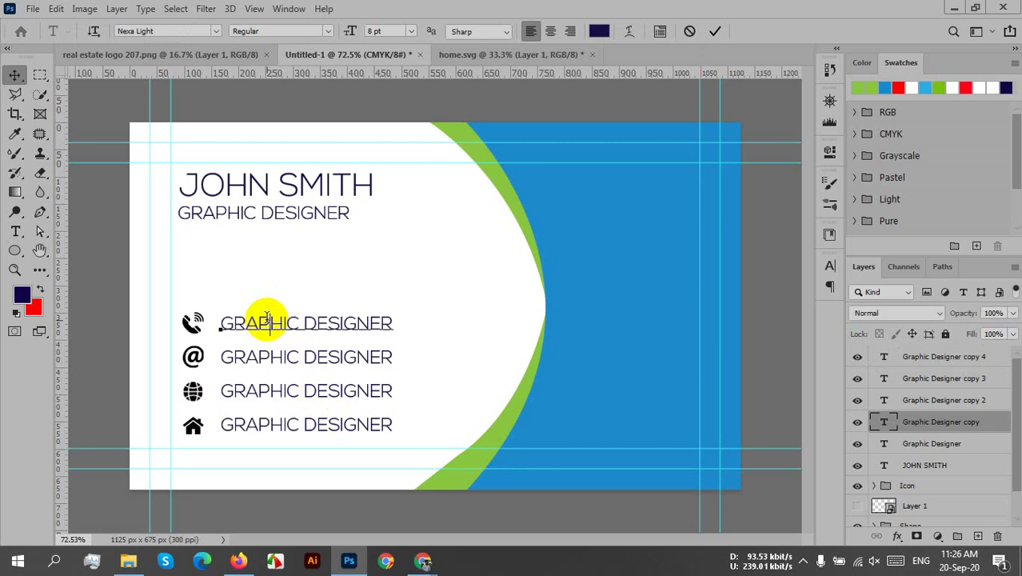
{"action": "double_click", "coordinate": [267, 319]}
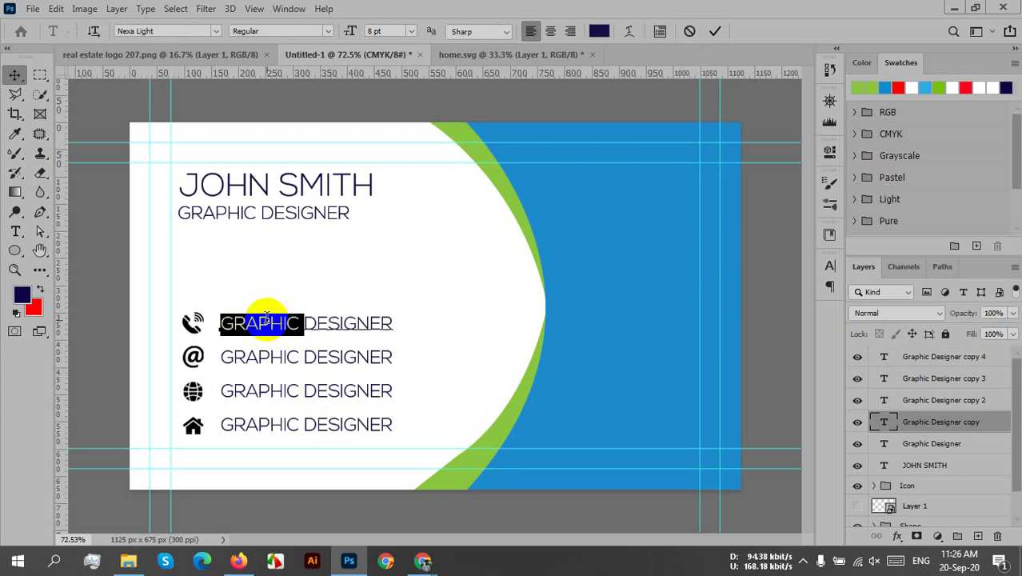
{"action": "left_click", "coordinate": [268, 318]}
{"action": "double_click", "coordinate": [268, 318]}
{"action": "triple_click", "coordinate": [267, 318]}
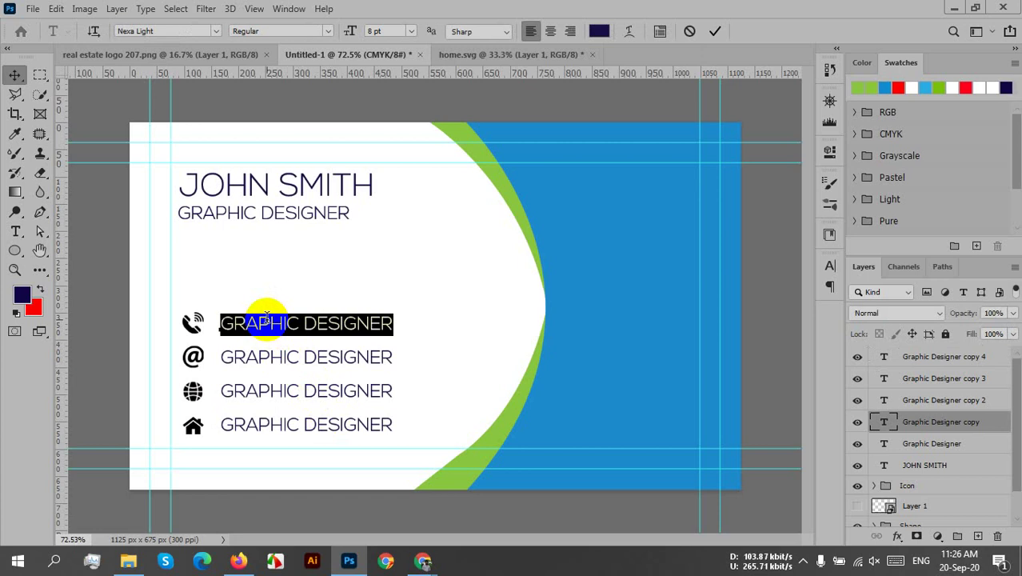
- Type the phone number over it and commit the text
{"action": "type", "text": "."}
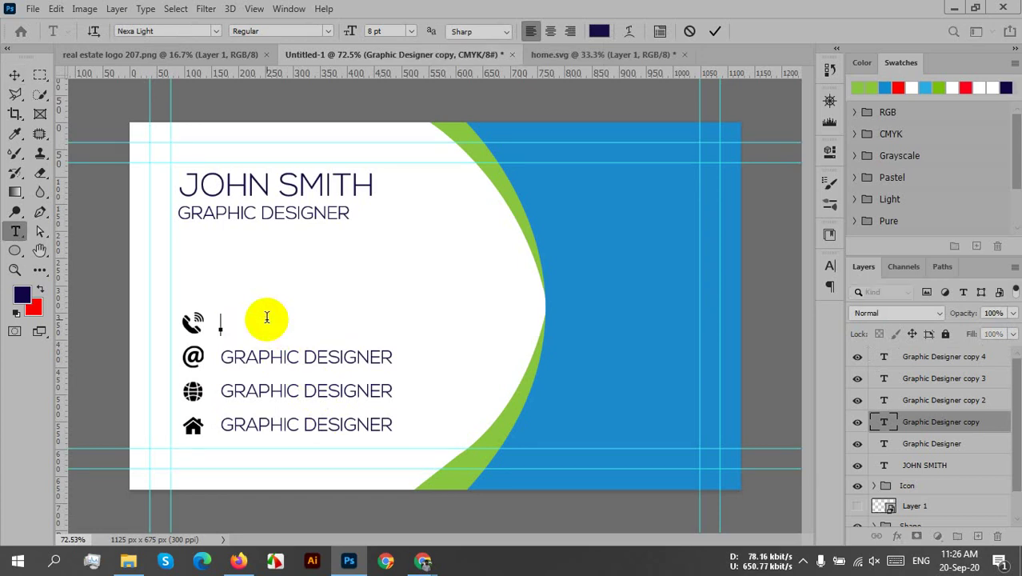
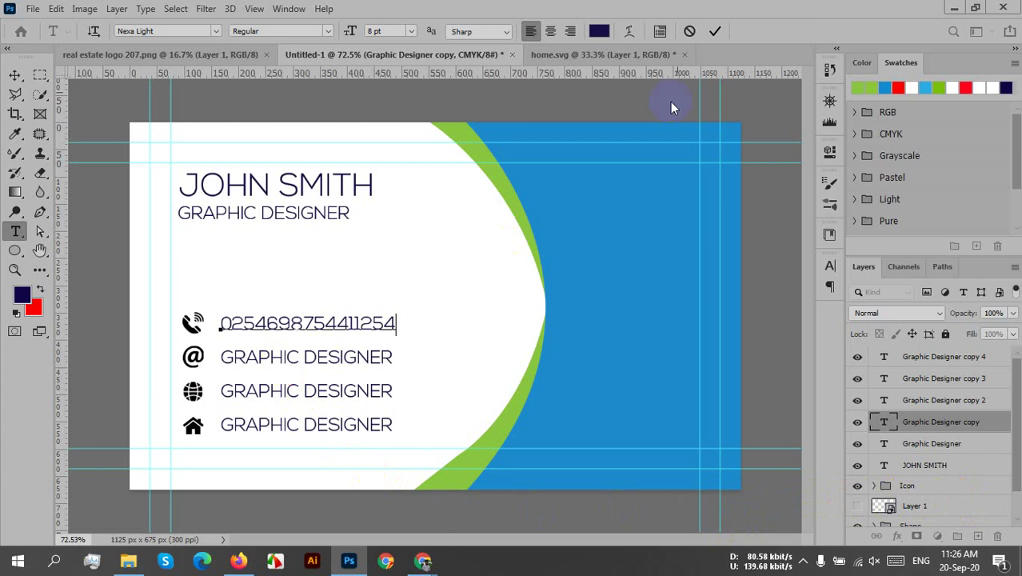
{"action": "left_click", "coordinate": [714, 30]}
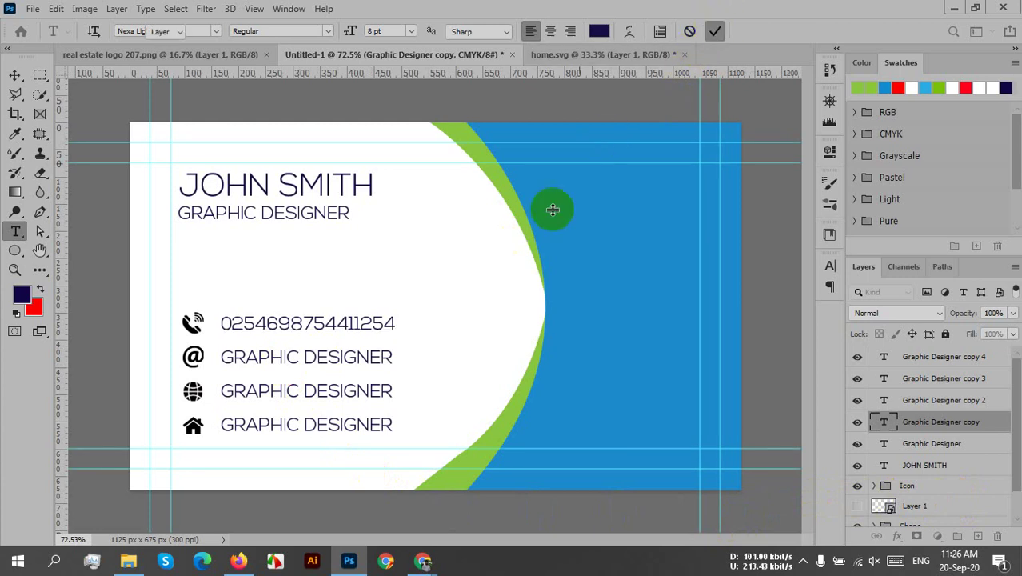
{"action": "key", "text": "v"}
{"action": "left_click", "coordinate": [304, 364]}
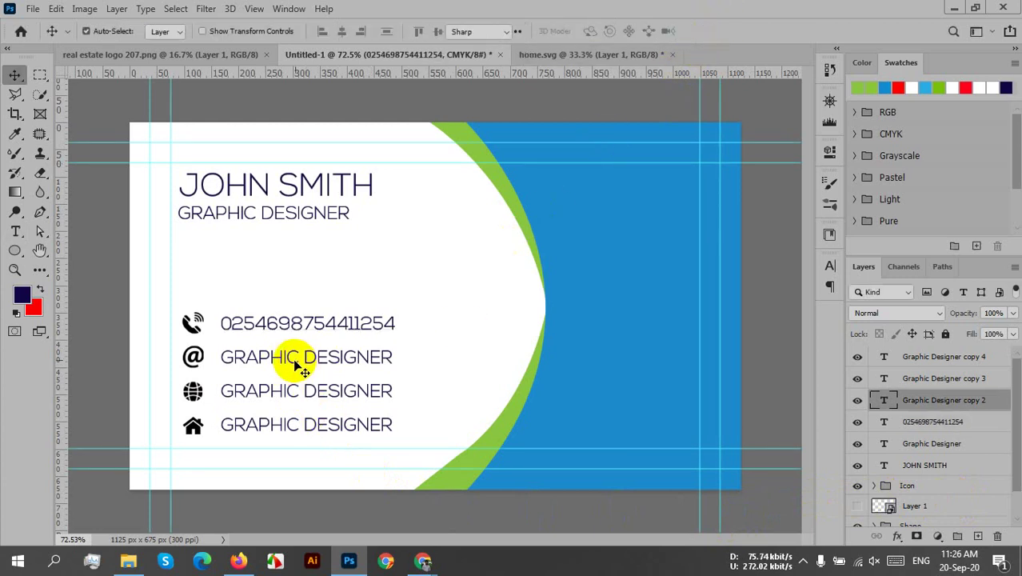
- Clear the text beside the @ icon, toggling All Caps along the way
{"action": "double_click", "coordinate": [294, 362]}
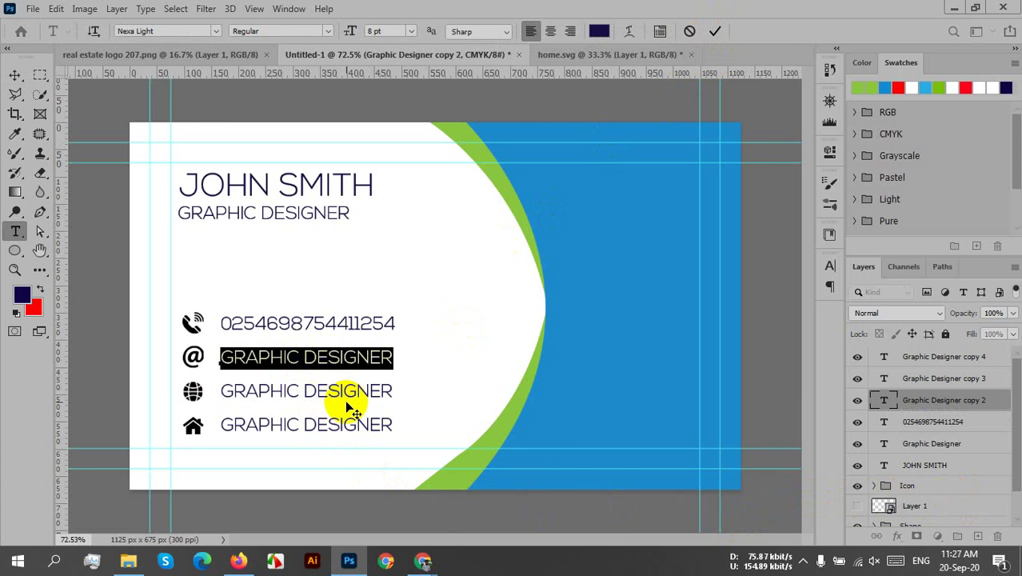
{"action": "left_click", "coordinate": [831, 265]}
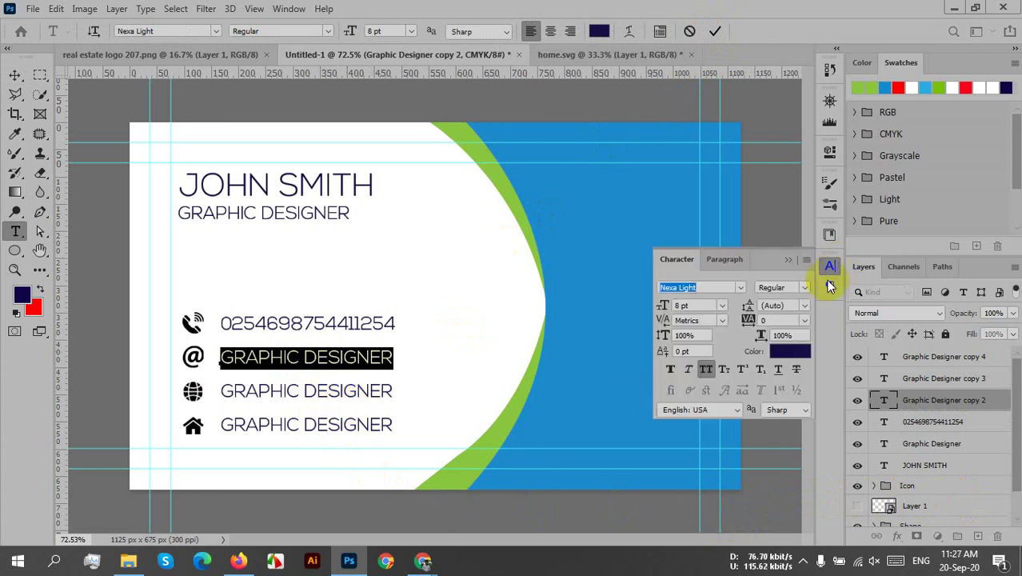
{"action": "left_click", "coordinate": [707, 371]}
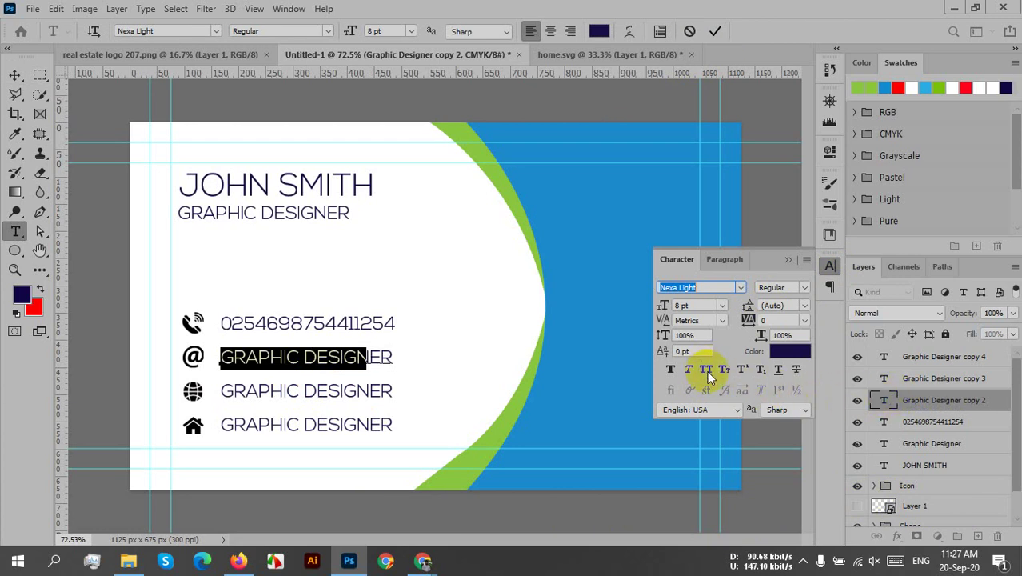
{"action": "key", "text": "ctrl+a"}
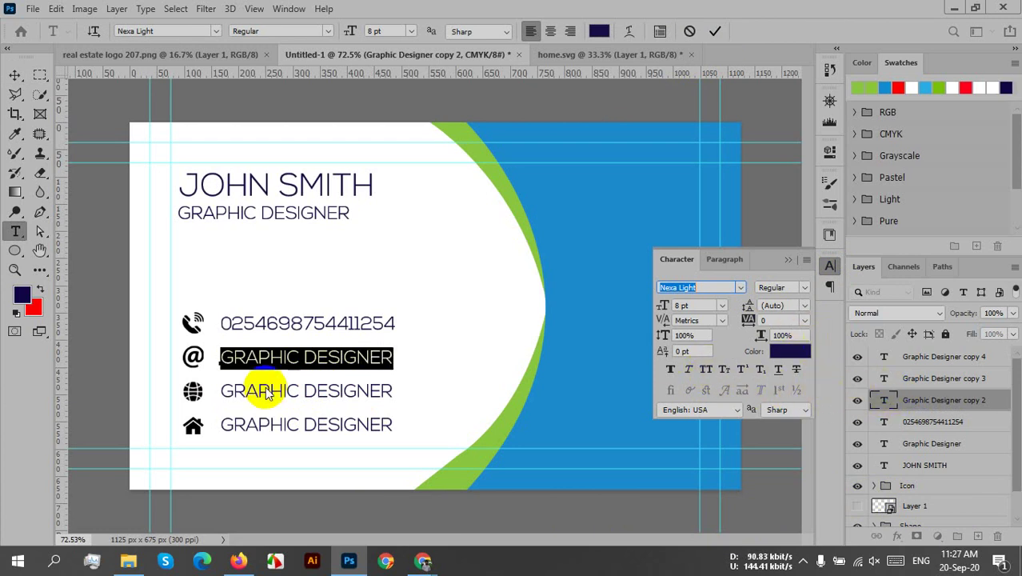
{"action": "key", "text": "ctrl+shift+k"}
{"action": "key", "text": "BackSpace"}
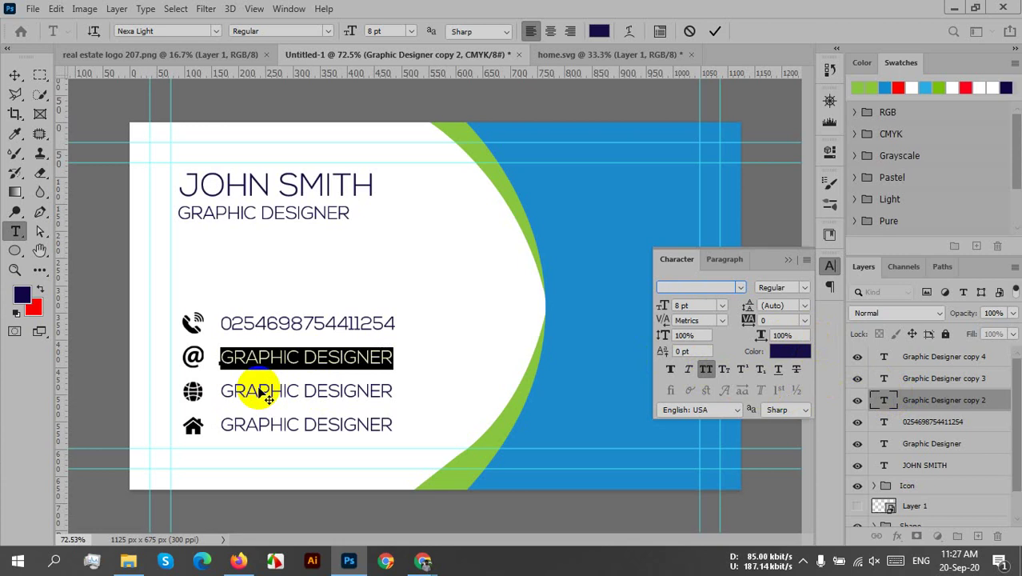
{"action": "left_click", "coordinate": [510, 323]}
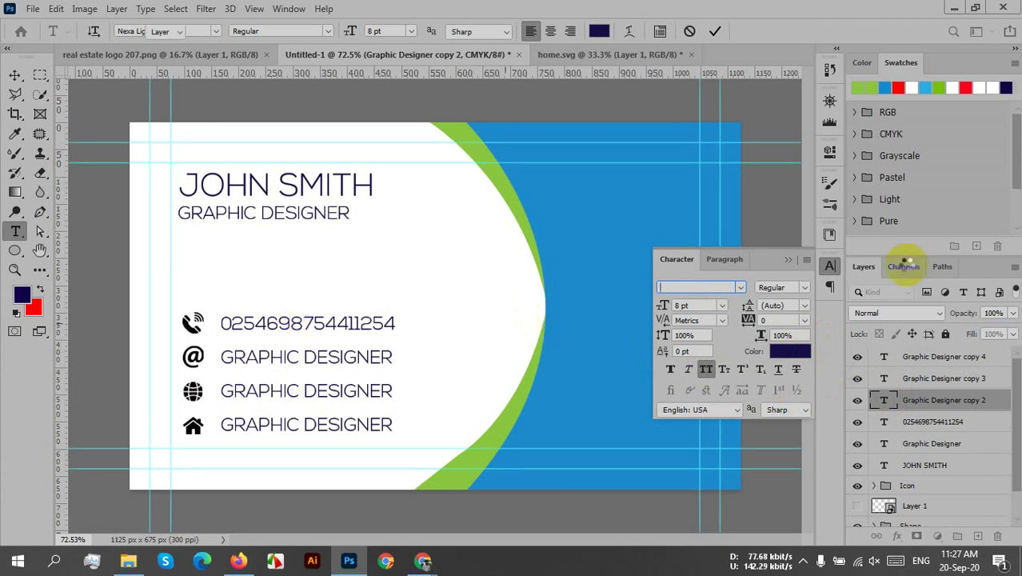
{"action": "left_click", "coordinate": [788, 259]}
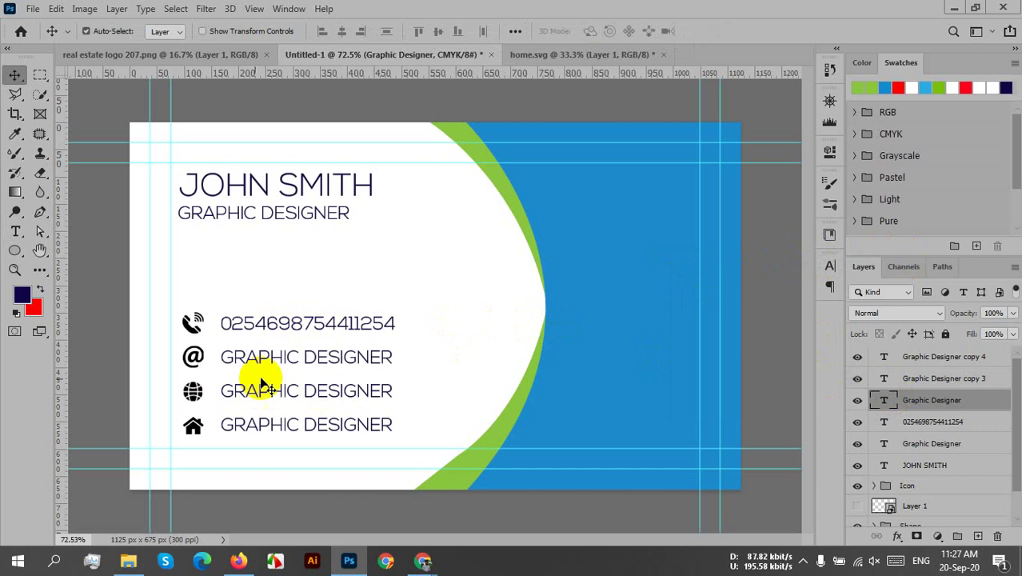
- Type a placeholder e-mail address beside the @ icon and select it
{"action": "double_click", "coordinate": [328, 364]}
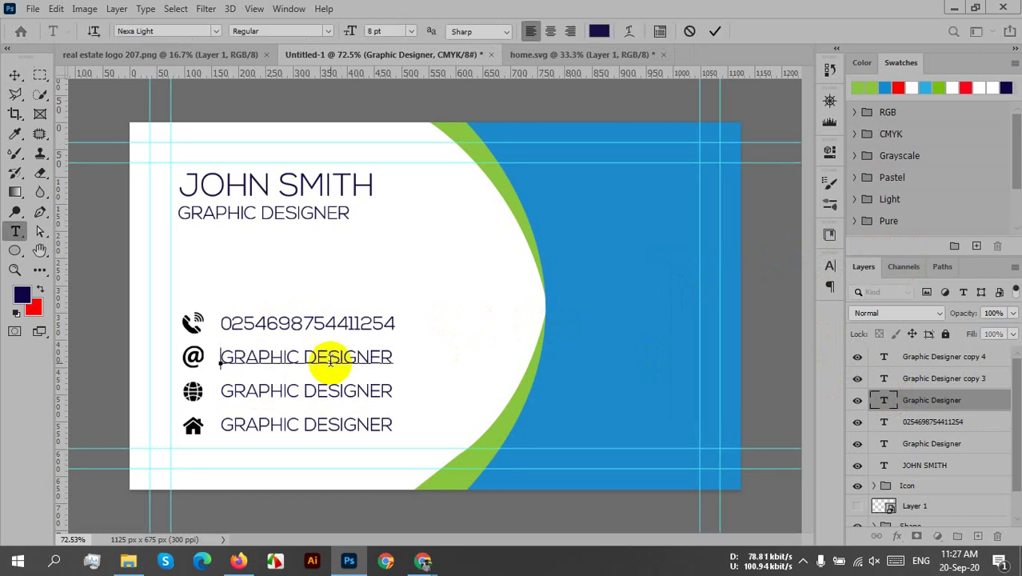
{"action": "type", "text": "."}
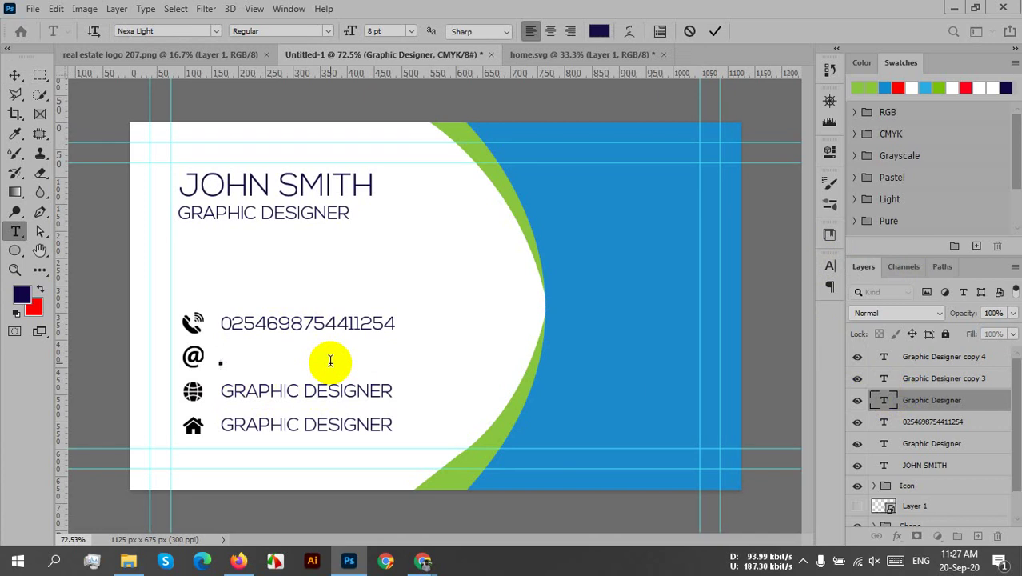
{"action": "type", "text": "YOUR"}
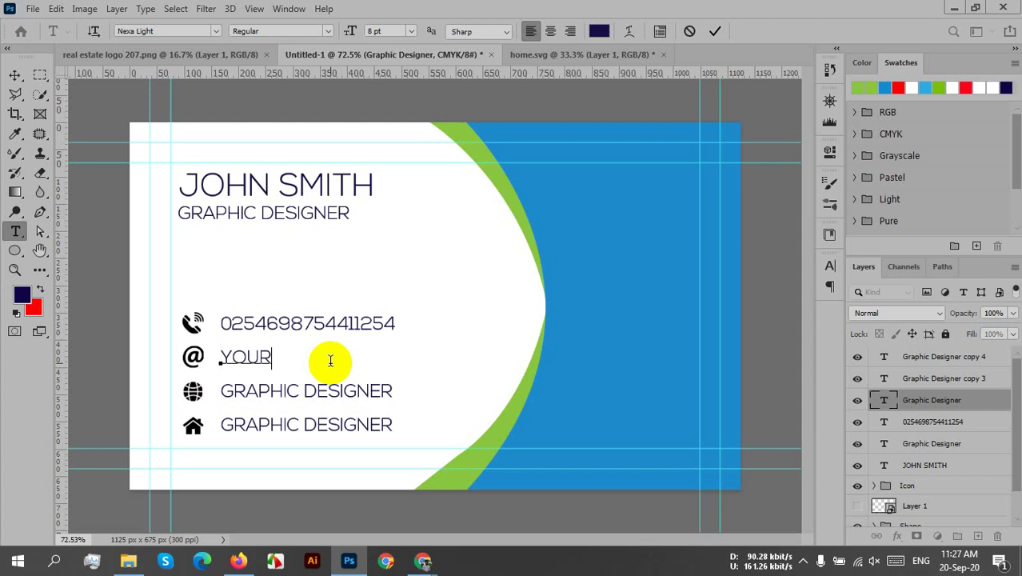
{"action": "type", "text": "MAIL"}
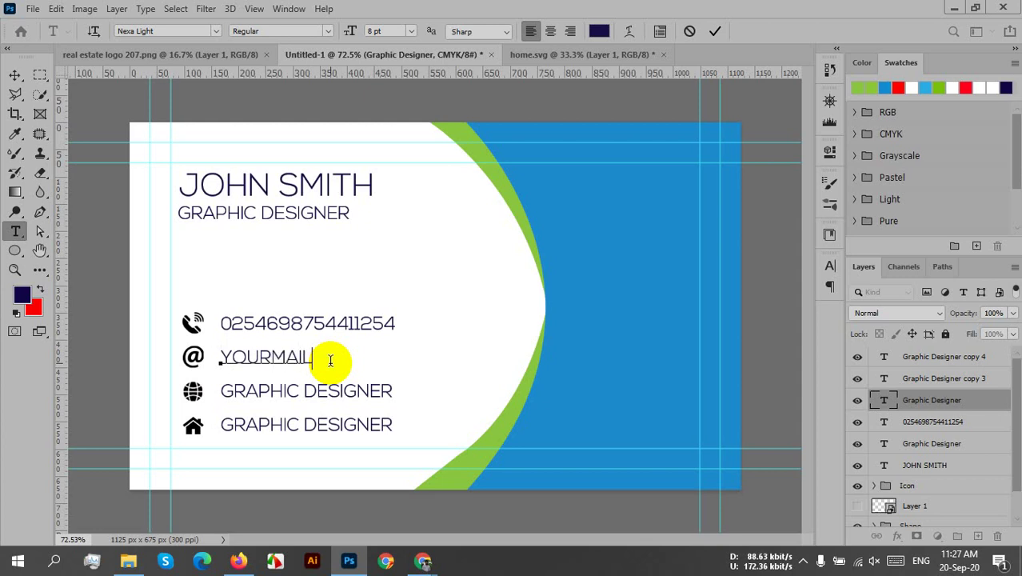
{"action": "type", "text": "@"}
{"action": "type", "text": "GMAIL"}
{"action": "type", "text": ".CO"}
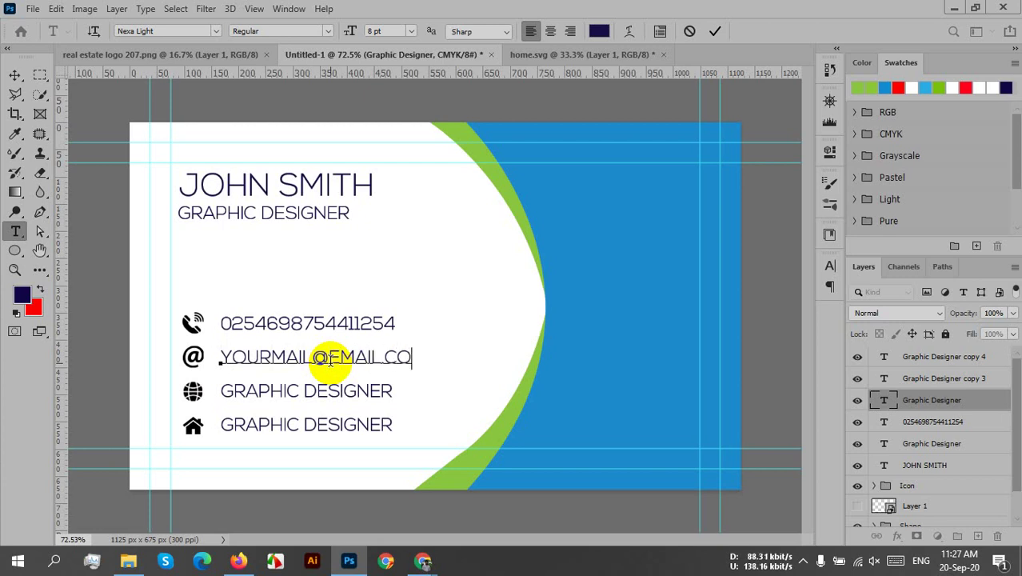
{"action": "type", "text": "M"}
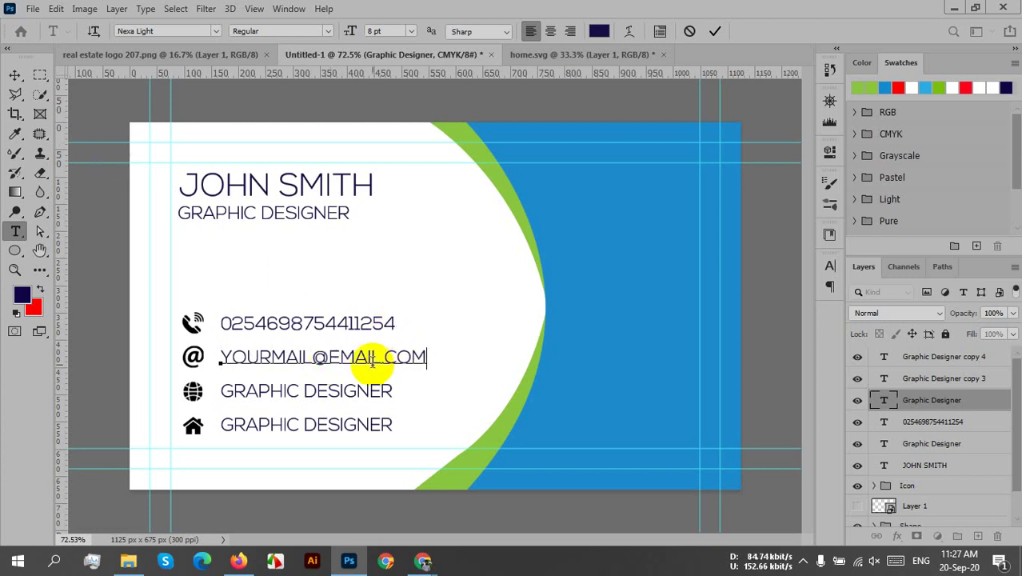
{"action": "left_click", "coordinate": [369, 360]}
{"action": "left_click", "coordinate": [369, 358], "text": "shift"}
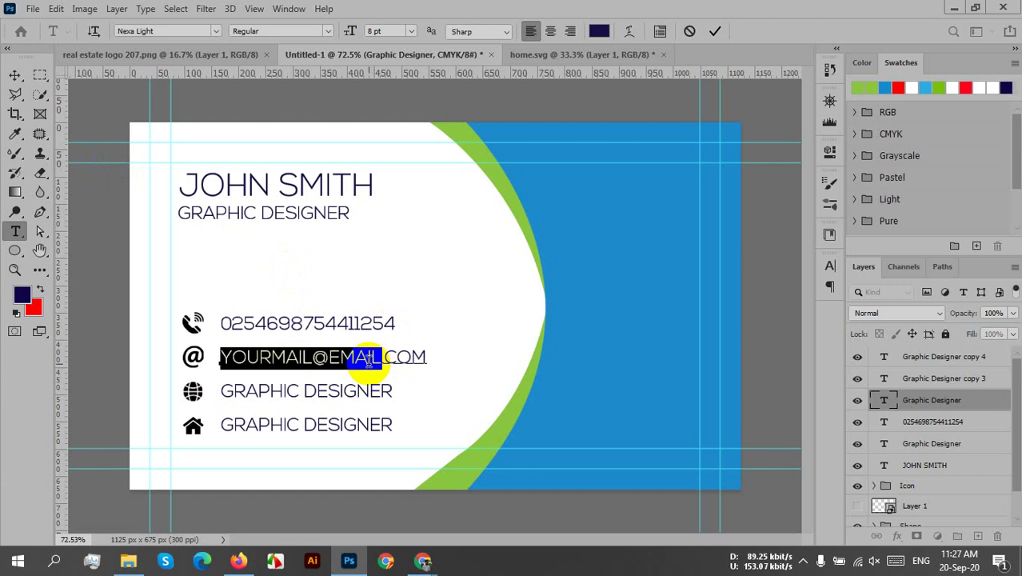
{"action": "left_click", "coordinate": [385, 361], "text": "shift"}
{"action": "left_click", "coordinate": [428, 362], "text": "shift"}
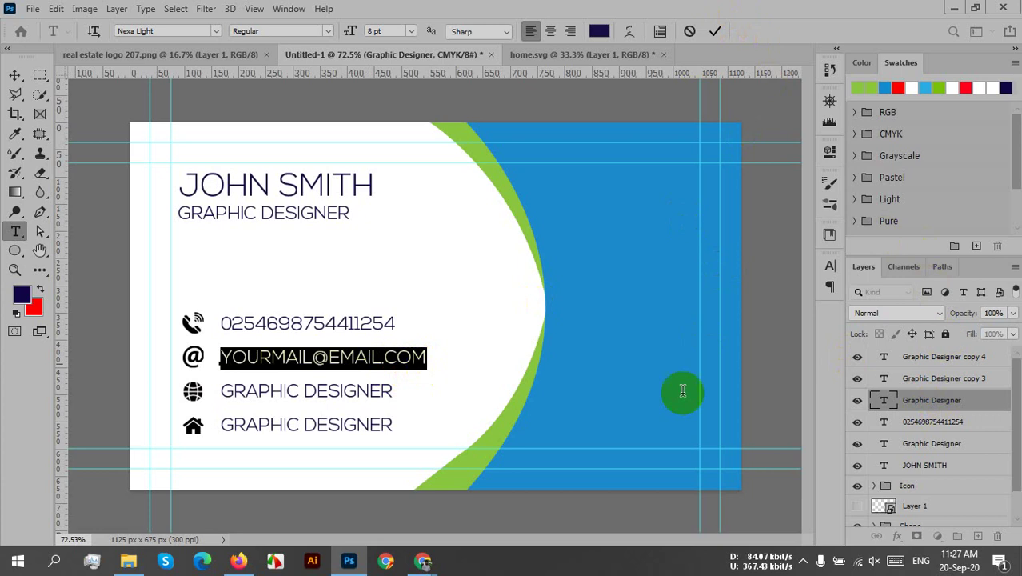
{"action": "left_click", "coordinate": [830, 268]}
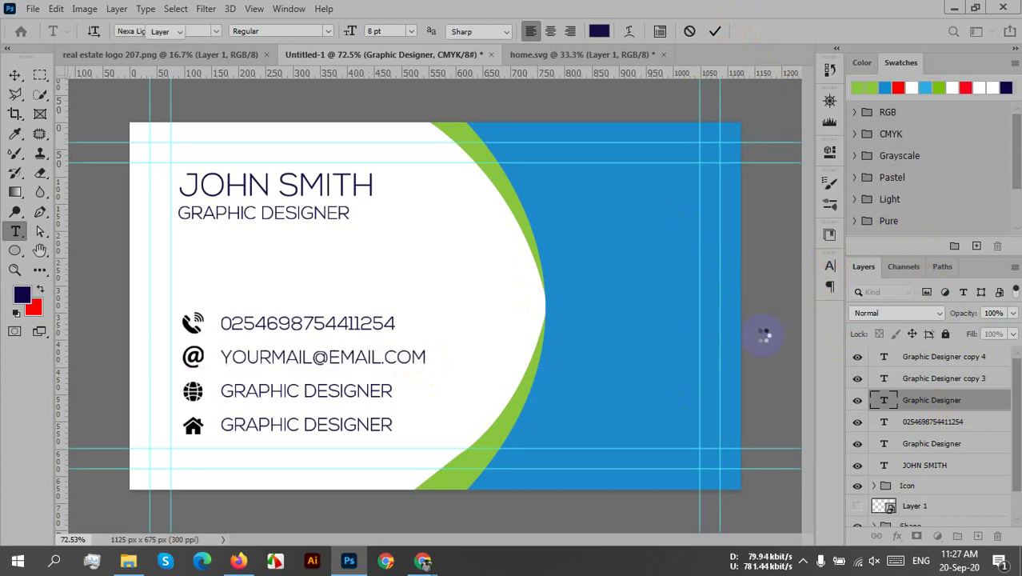
- Discard the accidental new text layer and reopen the e-mail text fully selected
{"action": "left_click", "coordinate": [650, 426]}
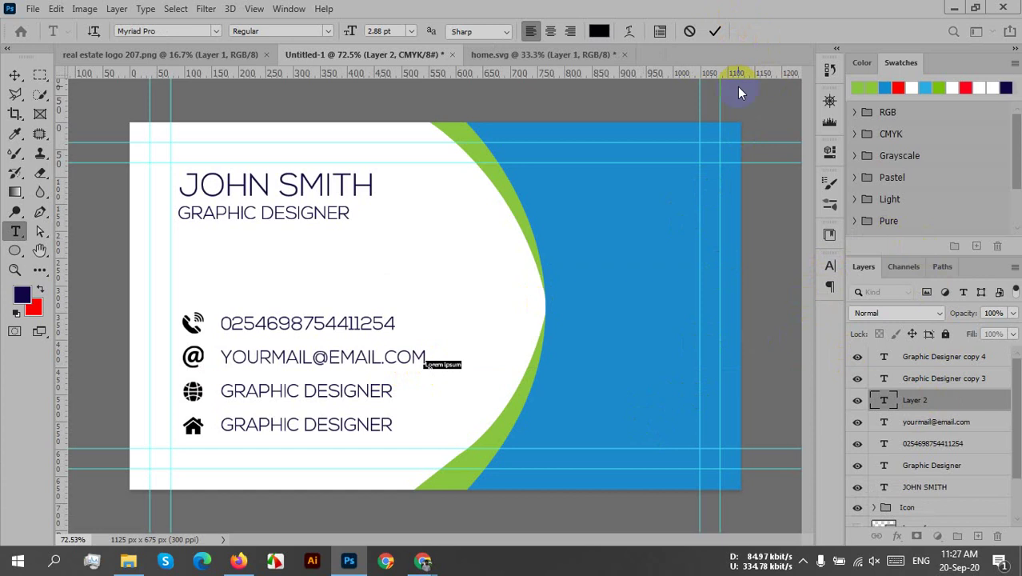
{"action": "left_click", "coordinate": [693, 32]}
{"action": "key", "text": "v"}
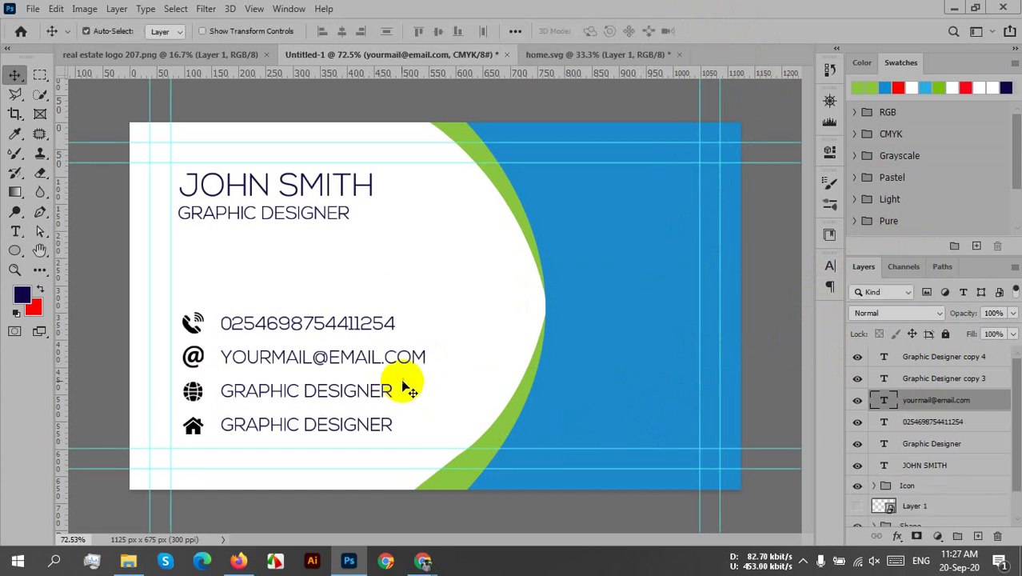
{"action": "left_click", "coordinate": [358, 351]}
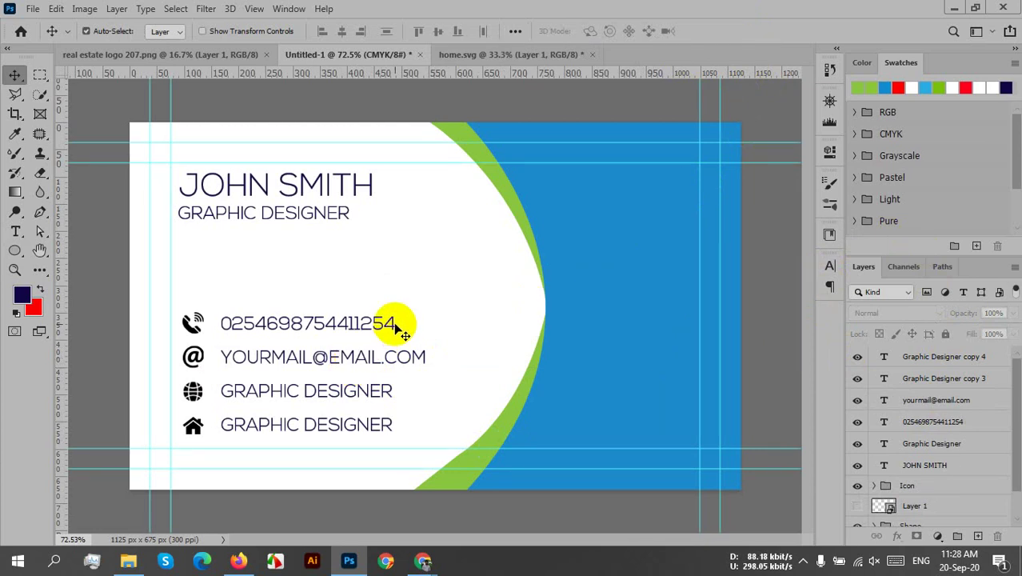
{"action": "left_click", "coordinate": [373, 360]}
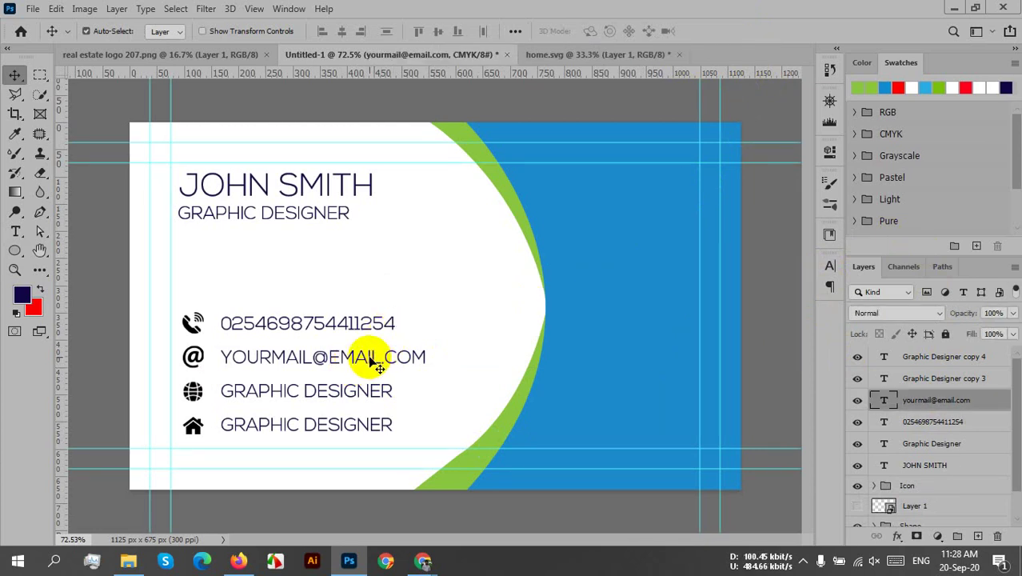
{"action": "double_click", "coordinate": [369, 357]}
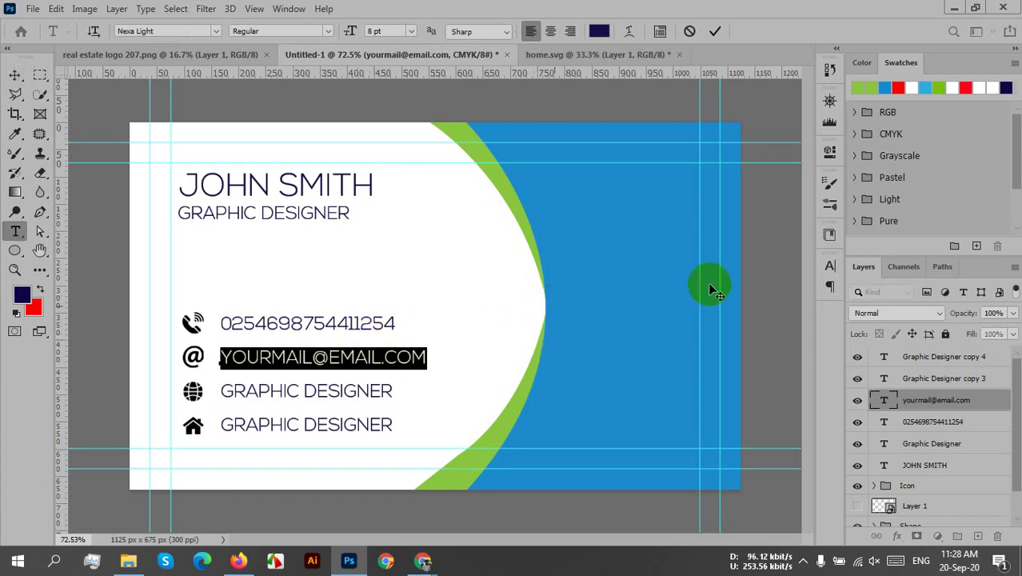
- Turn off All Caps on the selected e-mail address so it shows lowercase, and commit
{"action": "left_click", "coordinate": [829, 269]}
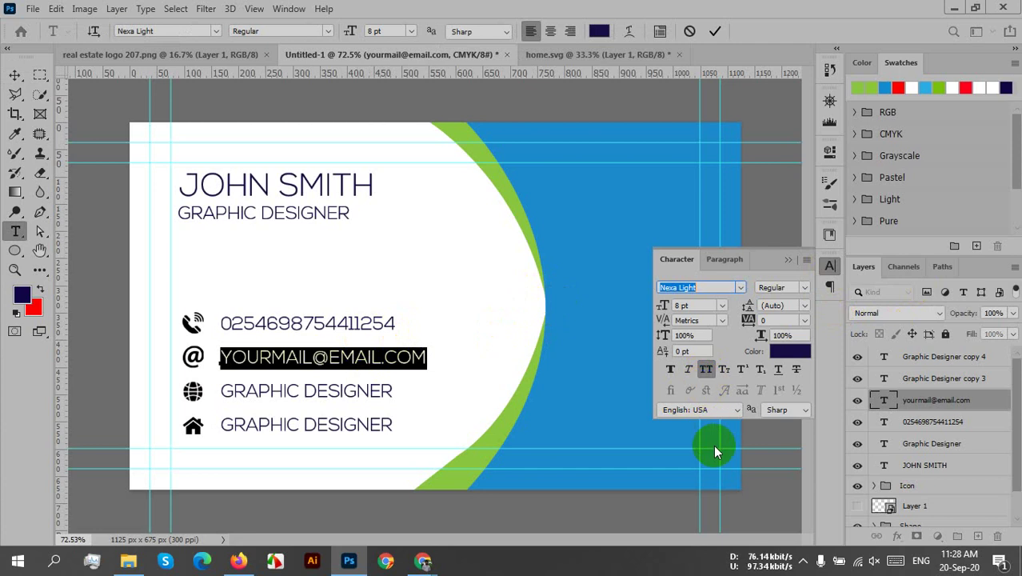
{"action": "key", "text": "shift+Left"}
{"action": "key", "text": "shift+Left"}
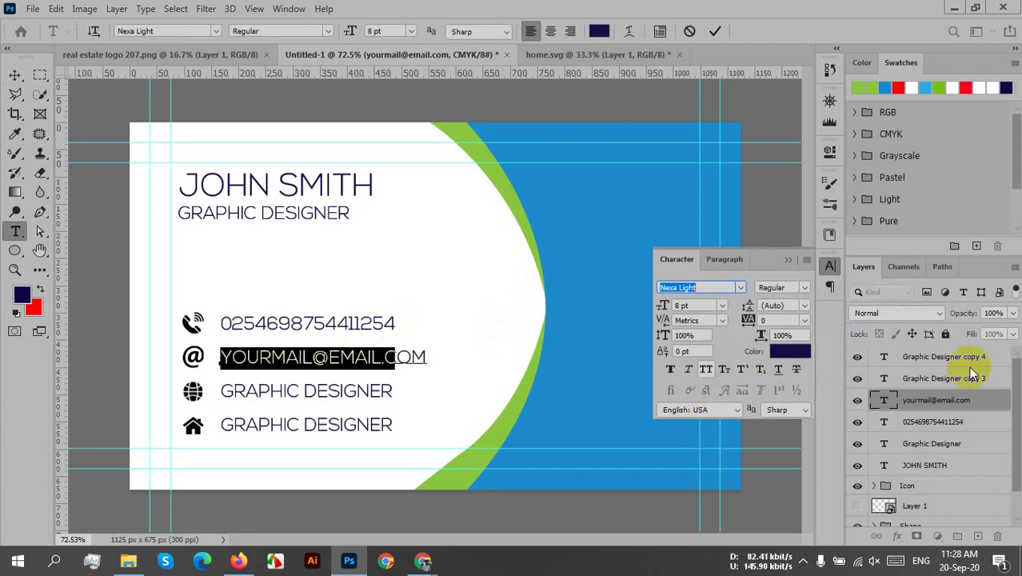
{"action": "key", "text": "shift+Right"}
{"action": "key", "text": "shift+Right"}
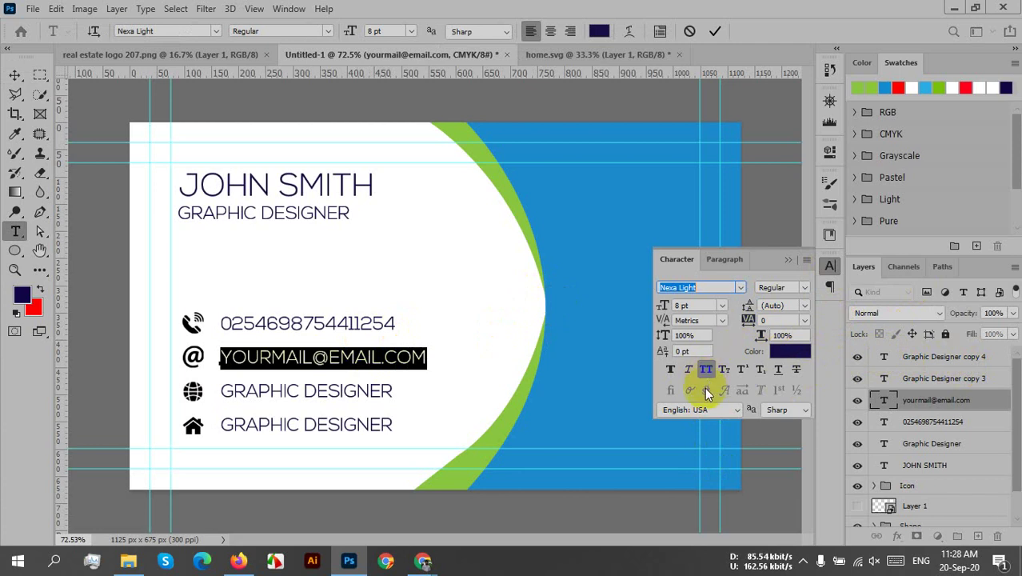
{"action": "key", "text": "ctrl+shift+k"}
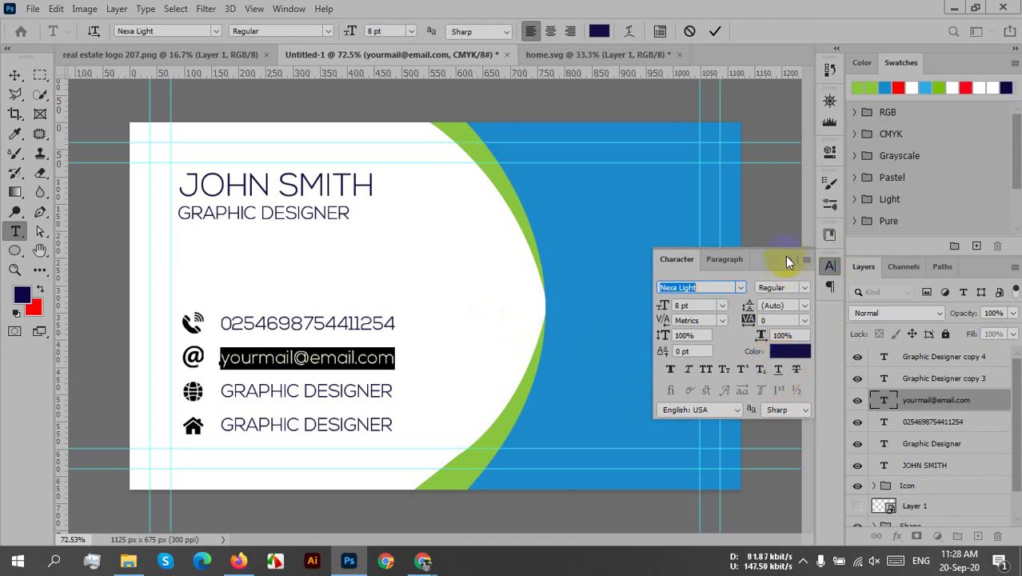
{"action": "left_click", "coordinate": [715, 33]}
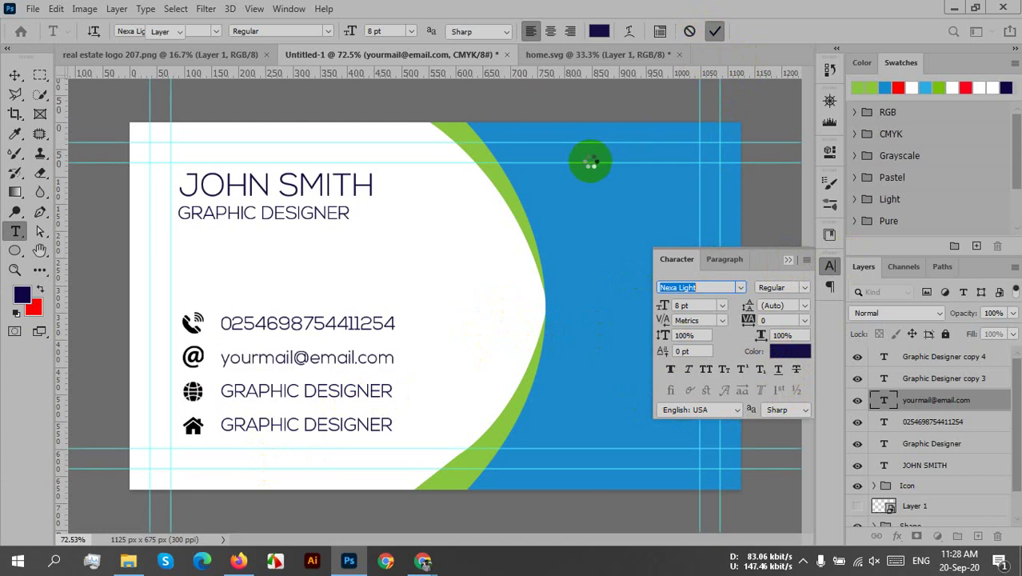
{"action": "key", "text": "v"}
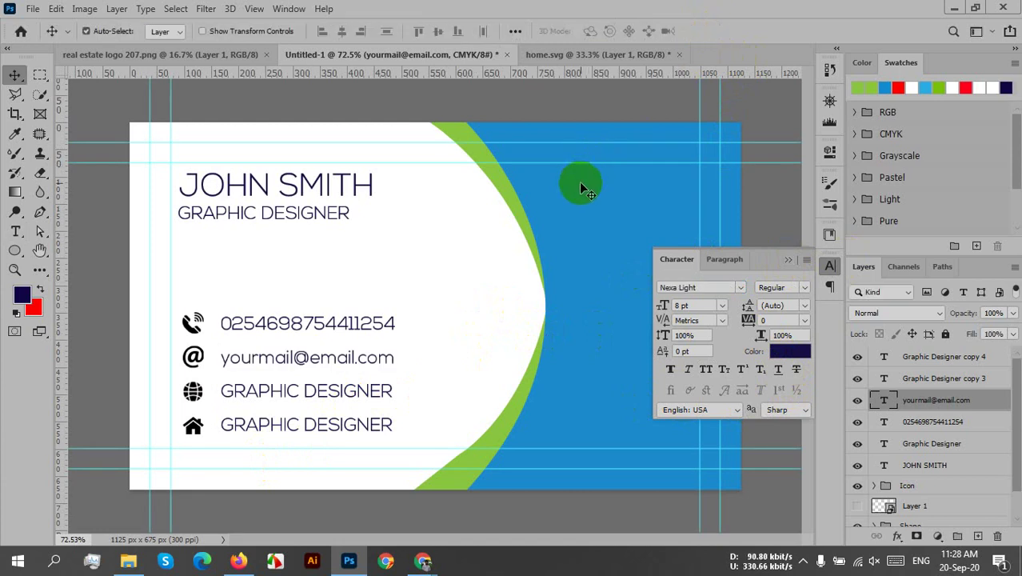
- Replace the third-row placeholder with WEBSITENAME.COM
{"action": "left_click", "coordinate": [293, 397]}
{"action": "double_click", "coordinate": [276, 407]}
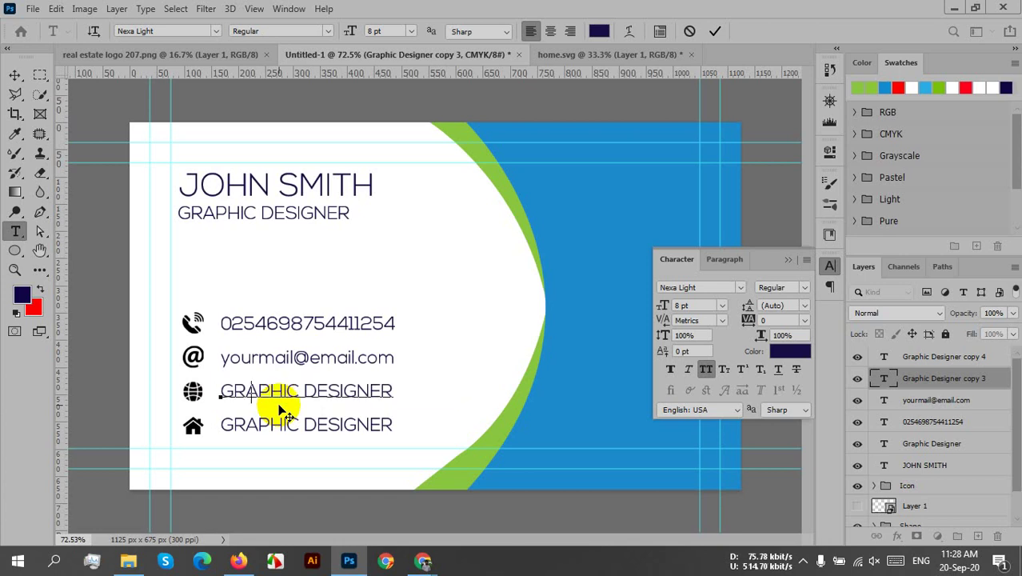
{"action": "type", "text": "WEBSITE"}
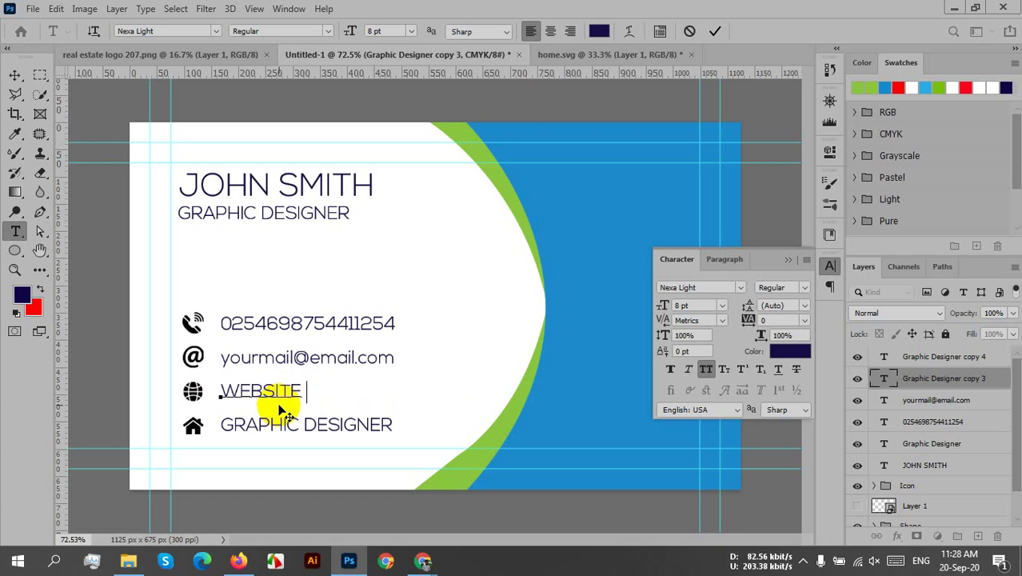
{"action": "key", "text": "BackSpace"}
{"action": "key", "text": "BackSpace"}
{"action": "type", "text": "NA"}
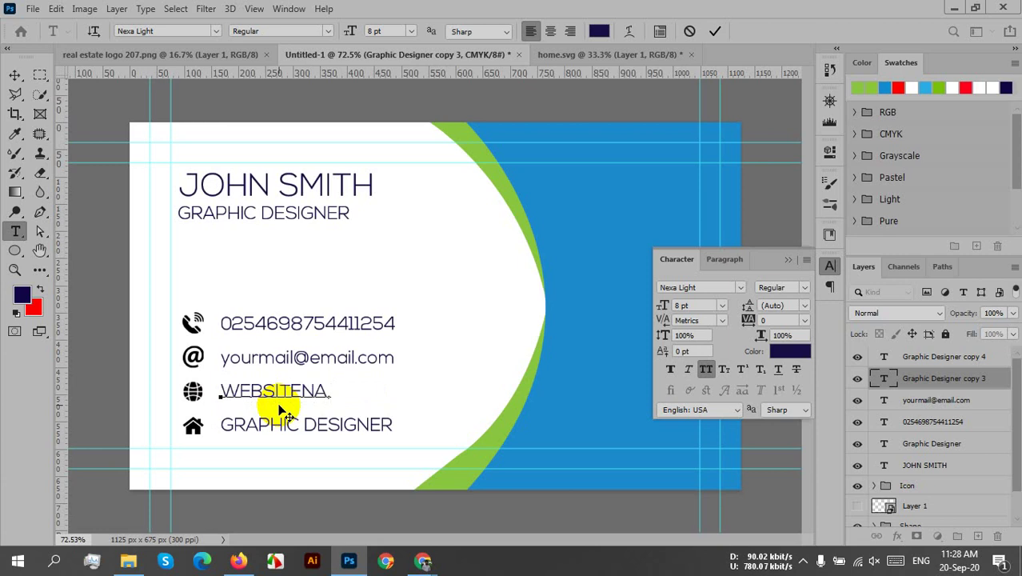
{"action": "type", "text": "ME.CO"}
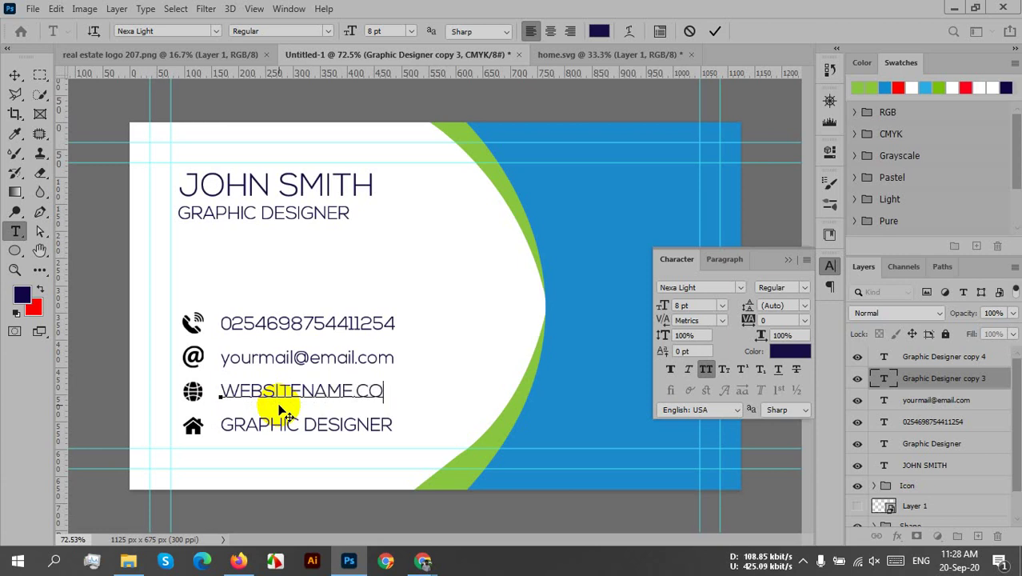
{"action": "type", "text": "M"}
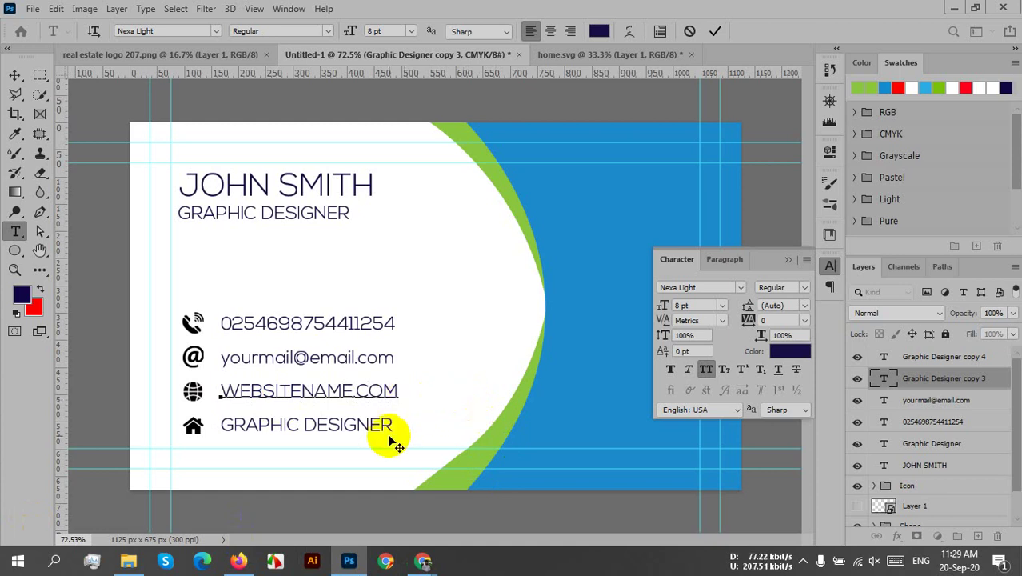
- Turn off All Caps so it reads websitename.com, and commit the edit
{"action": "left_click_drag", "start_coordinate": [402, 391], "coordinate": [187, 392]}
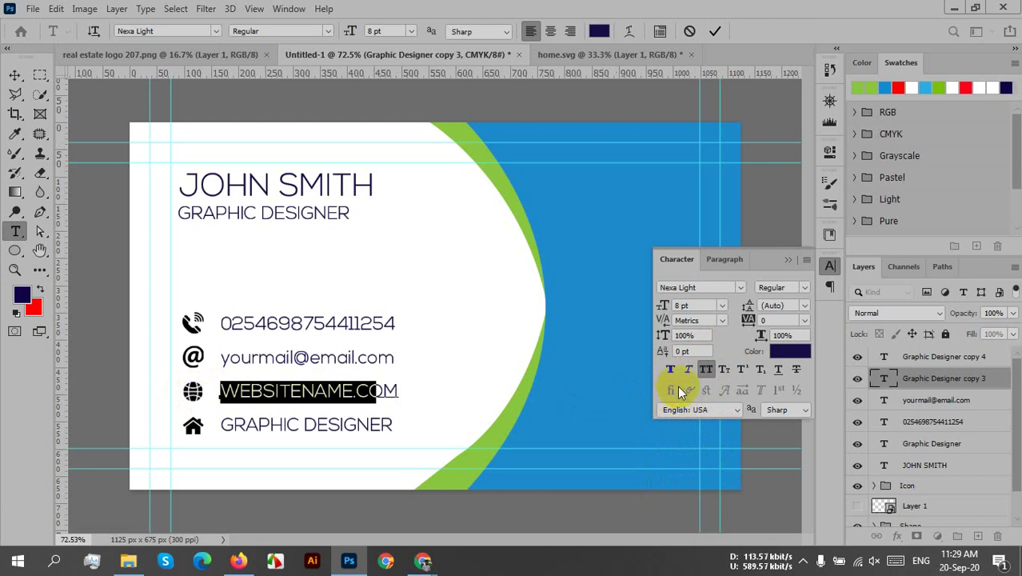
{"action": "key", "text": "ctrl+shift+k"}
{"action": "left_click", "coordinate": [466, 410]}
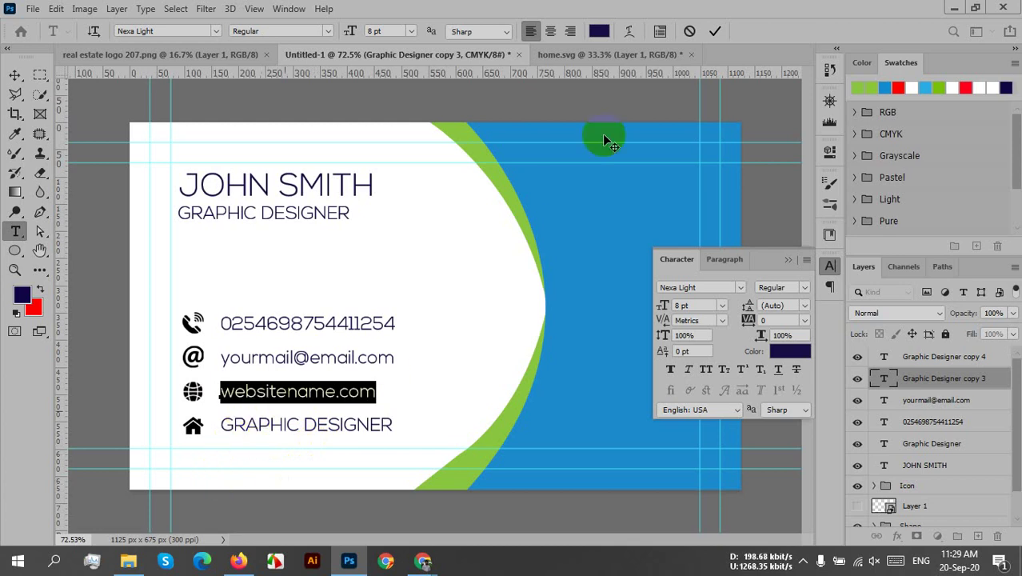
{"action": "left_click", "coordinate": [714, 29]}
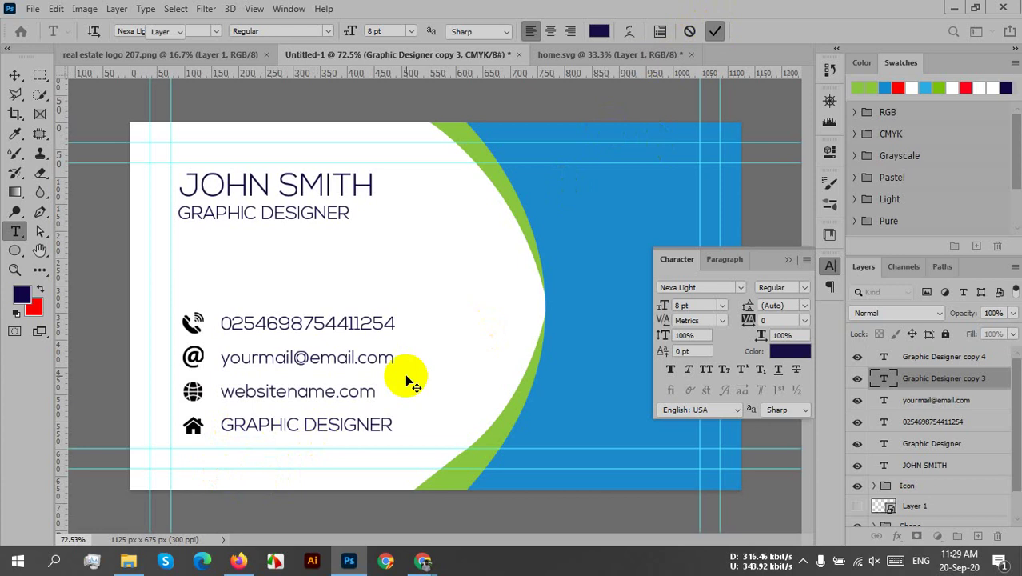
{"action": "key", "text": "v"}
{"action": "left_click", "coordinate": [289, 430]}
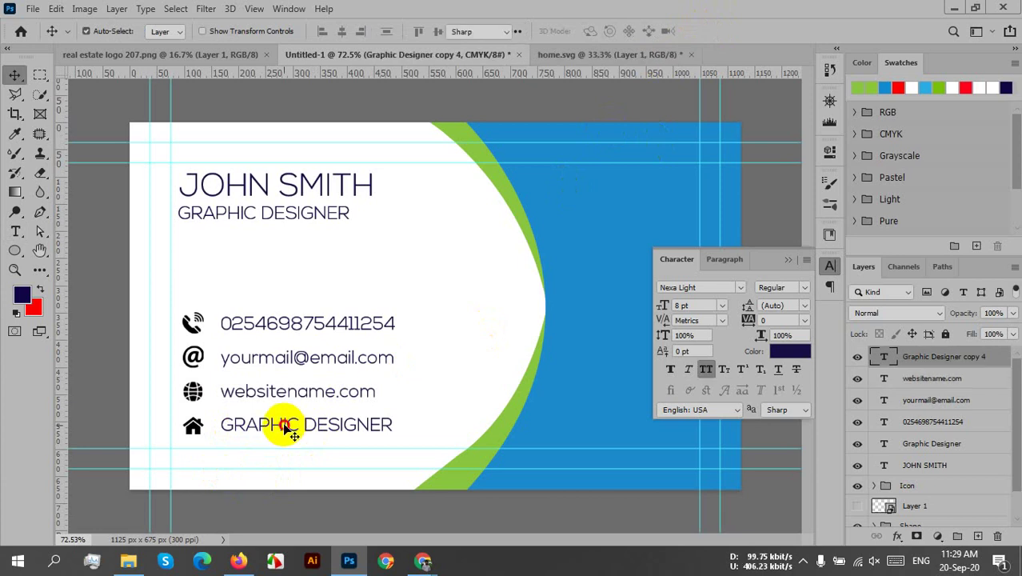
- Replace the bottom line's text with the address SOUTH ZONE, NY, CA and commit it
{"action": "double_click", "coordinate": [289, 429]}
{"action": "left_click", "coordinate": [273, 421]}
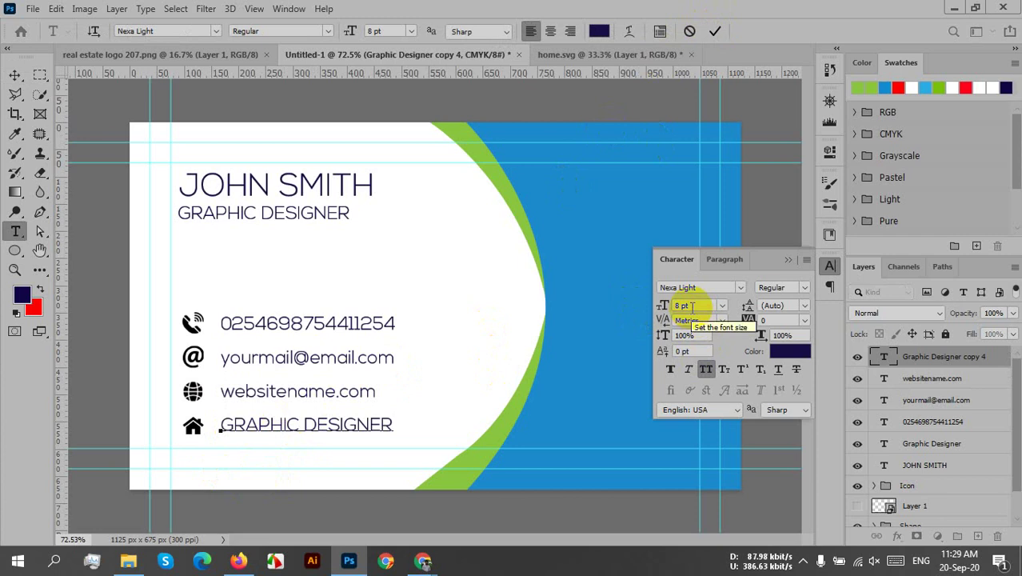
{"action": "type", "text": "SOUT"}
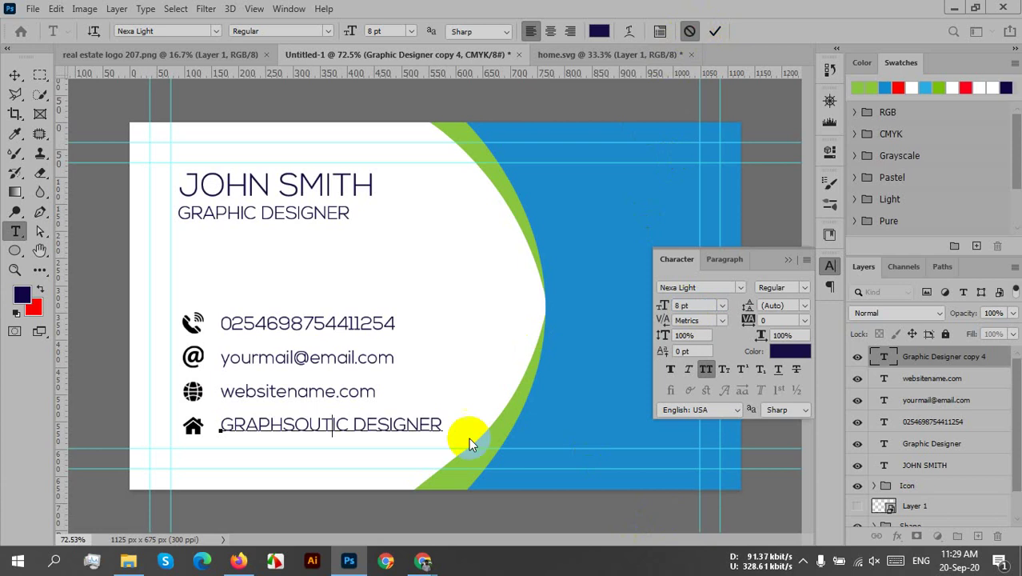
{"action": "key", "text": "Escape"}
{"action": "key", "text": "v"}
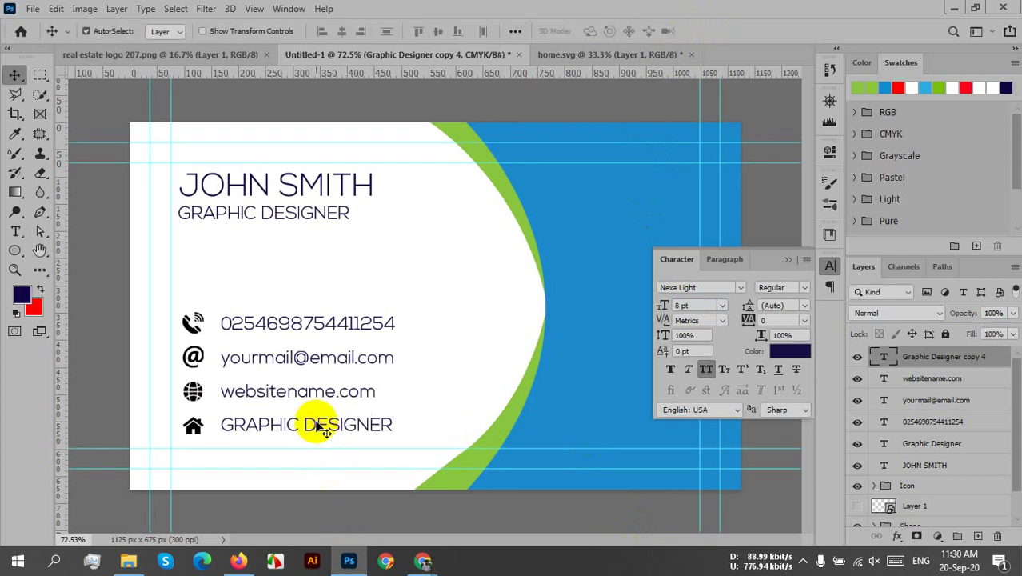
{"action": "double_click", "coordinate": [316, 422]}
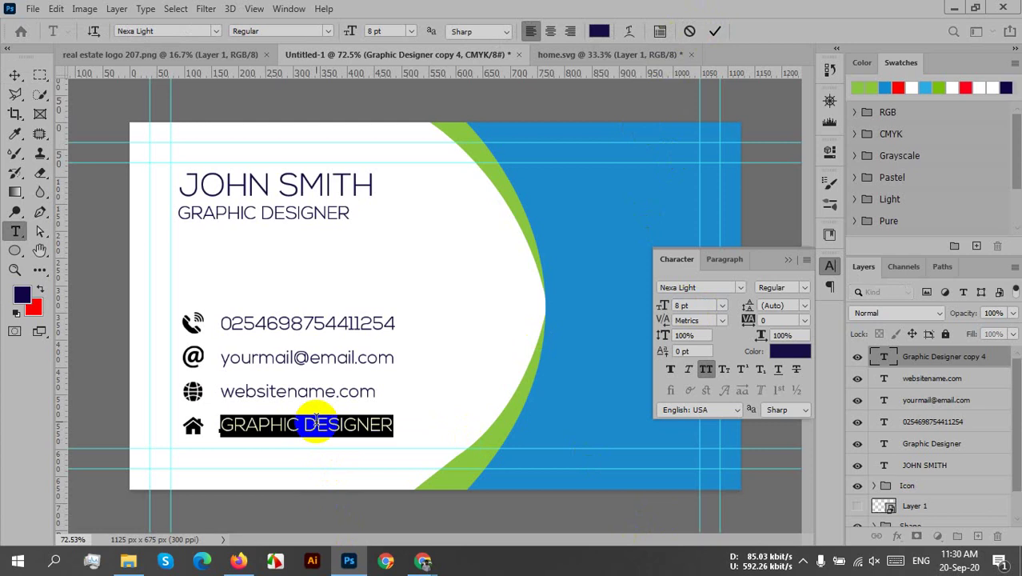
{"action": "key", "text": "BackSpace"}
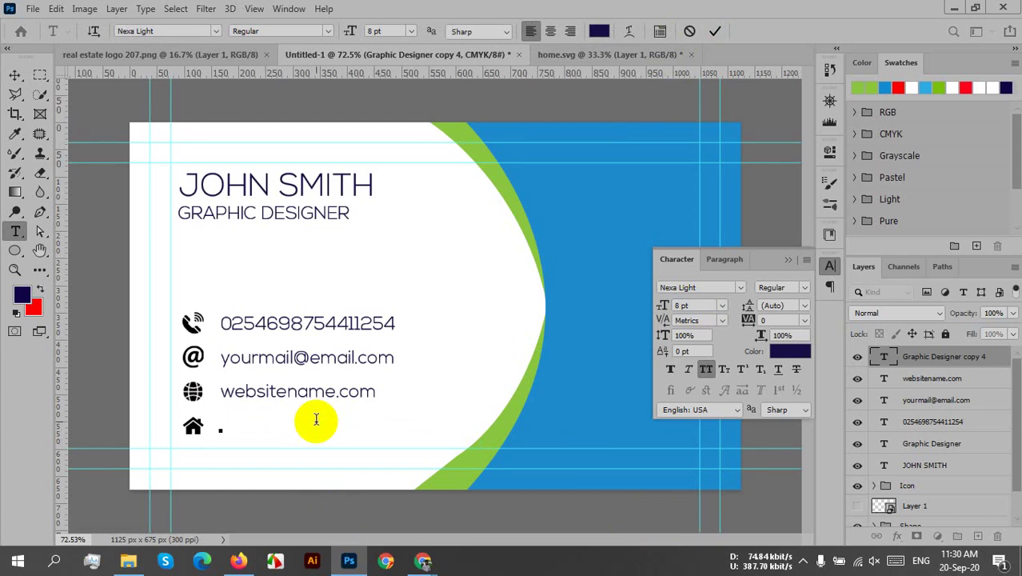
{"action": "type", "text": "SOUTH"}
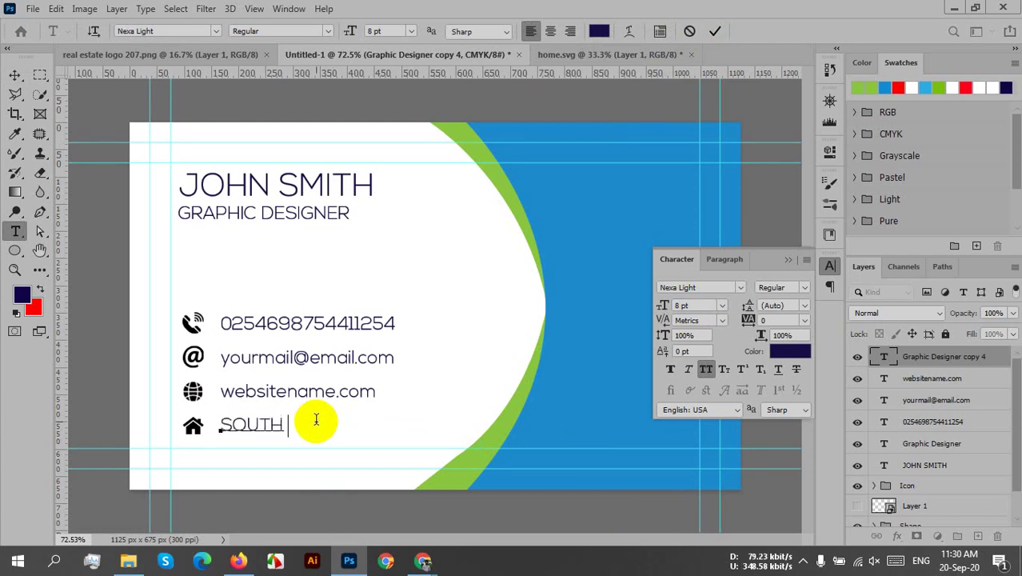
{"action": "type", "text": " ZONE,"}
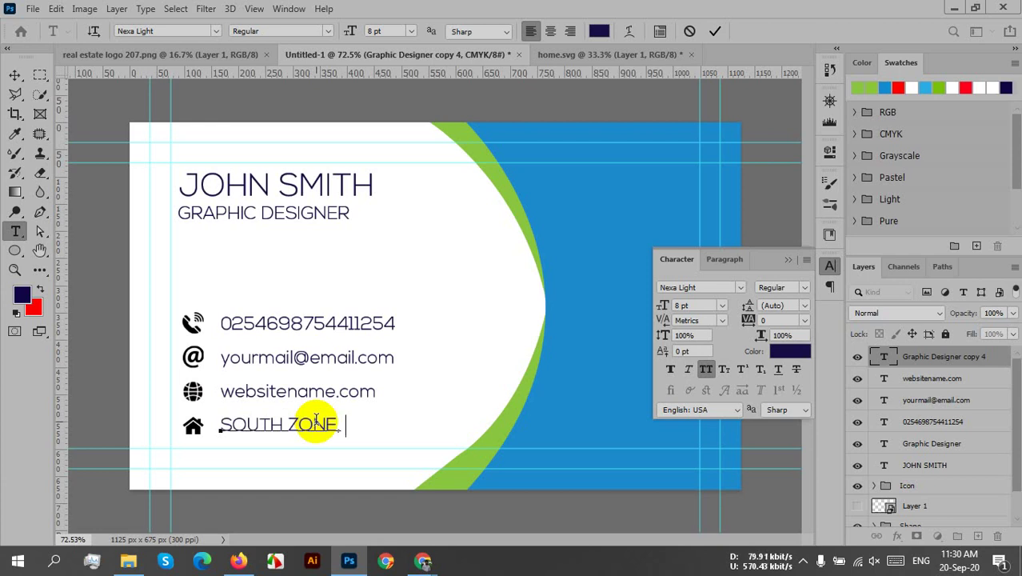
{"action": "type", "text": "  NY, "}
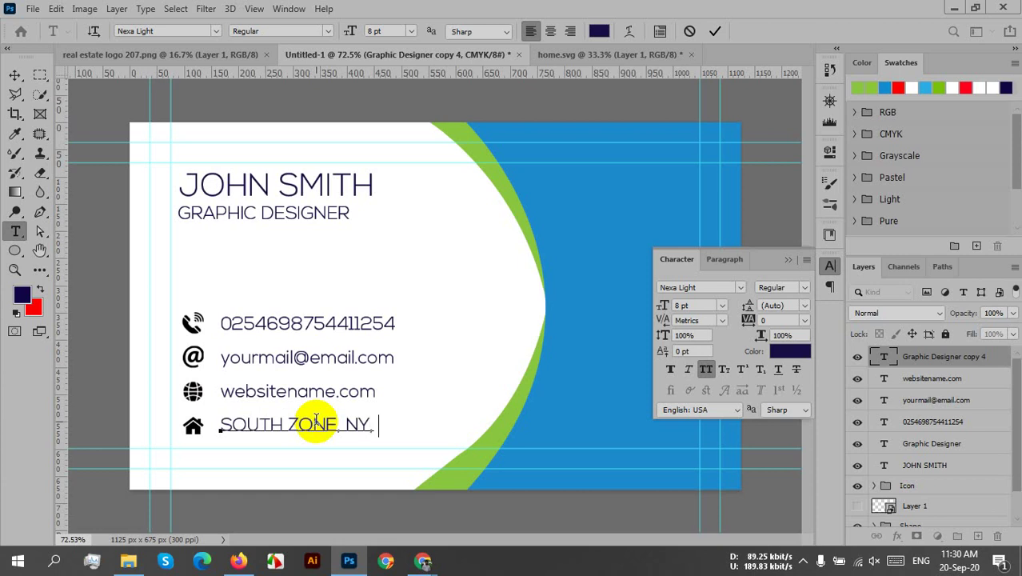
{"action": "type", "text": "CA"}
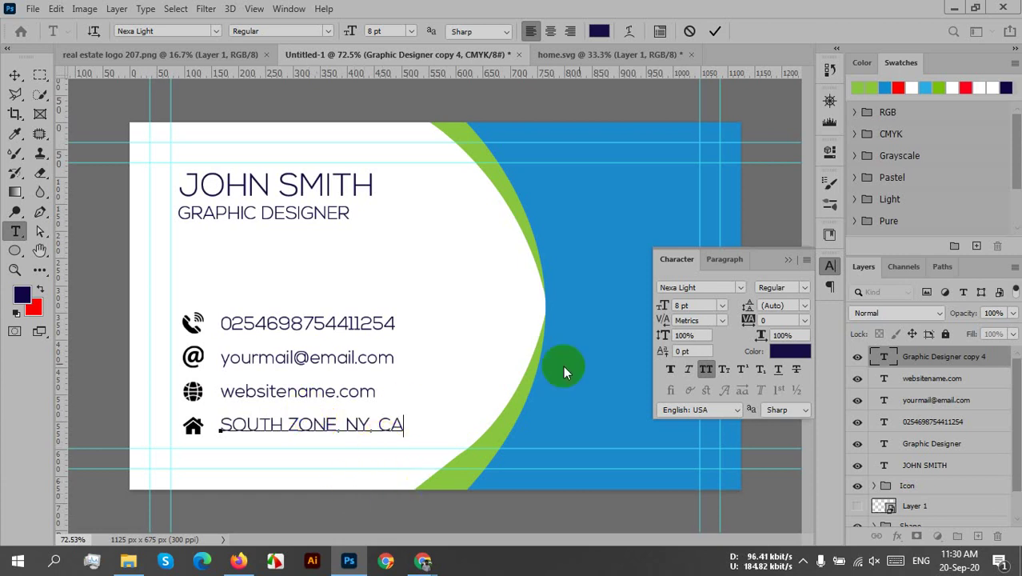
{"action": "left_click", "coordinate": [716, 31]}
{"action": "key", "text": "v"}
{"action": "left_click", "coordinate": [788, 260]}
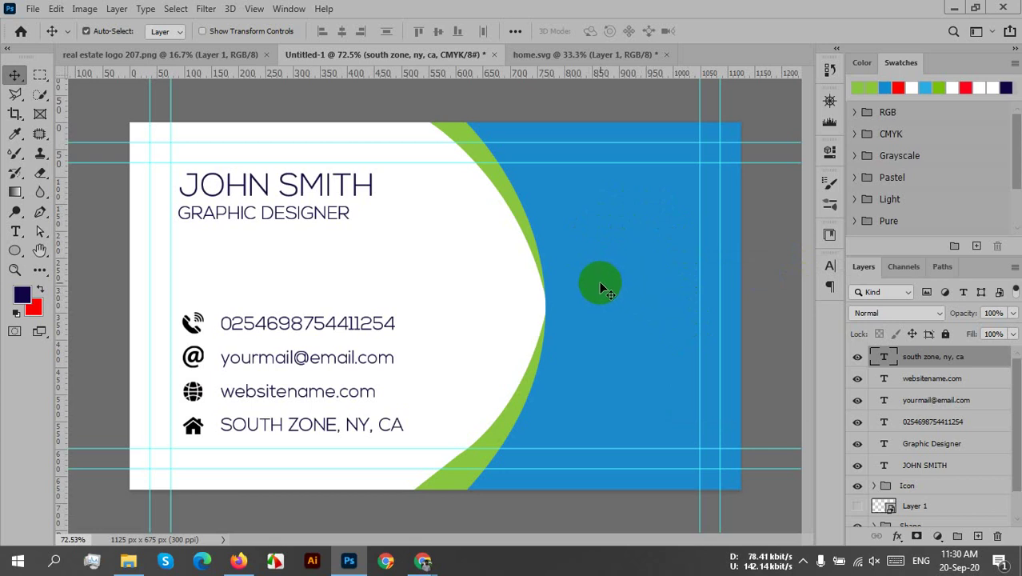
- Recolour the blue Shape 1 panel to pure black in the Color Picker
{"action": "left_click", "coordinate": [600, 286]}
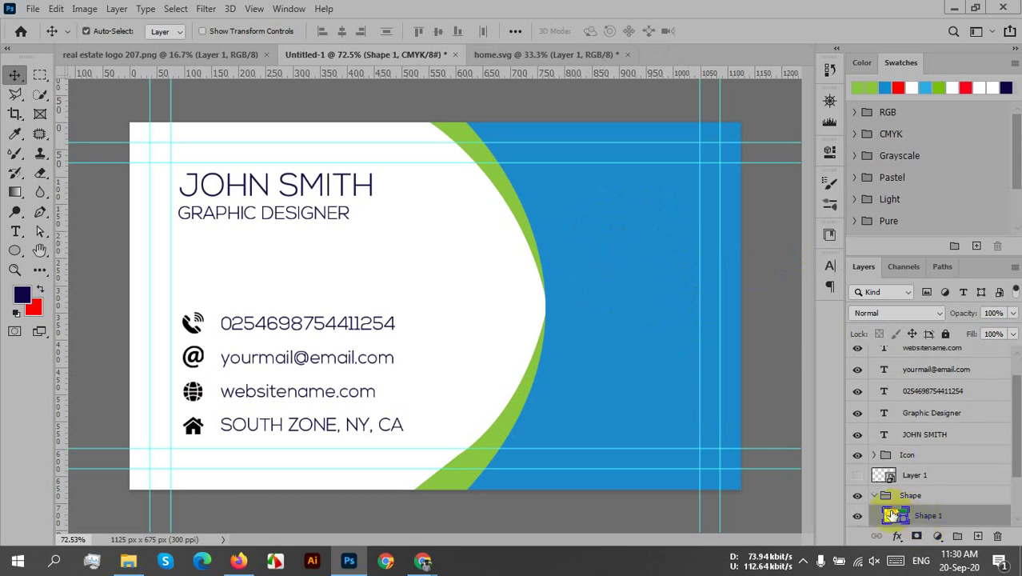
{"action": "double_click", "coordinate": [896, 516]}
{"action": "left_click", "coordinate": [623, 292]}
{"action": "left_click_drag", "start_coordinate": [623, 292], "coordinate": [570, 335]}
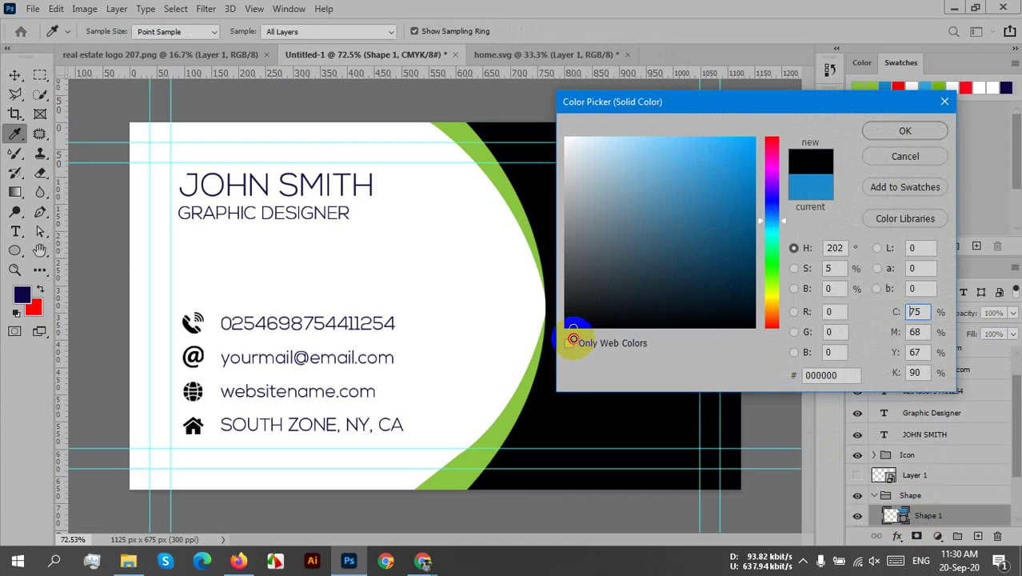
{"action": "left_click", "coordinate": [904, 128]}
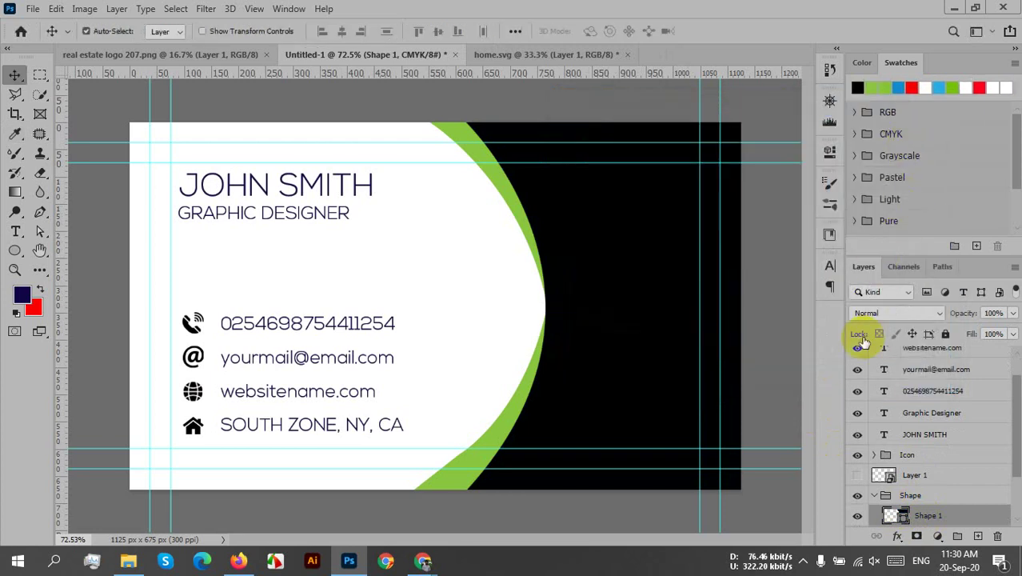
{"action": "scroll", "coordinate": [849, 464], "scroll_direction": "down", "scroll_amount": 3}
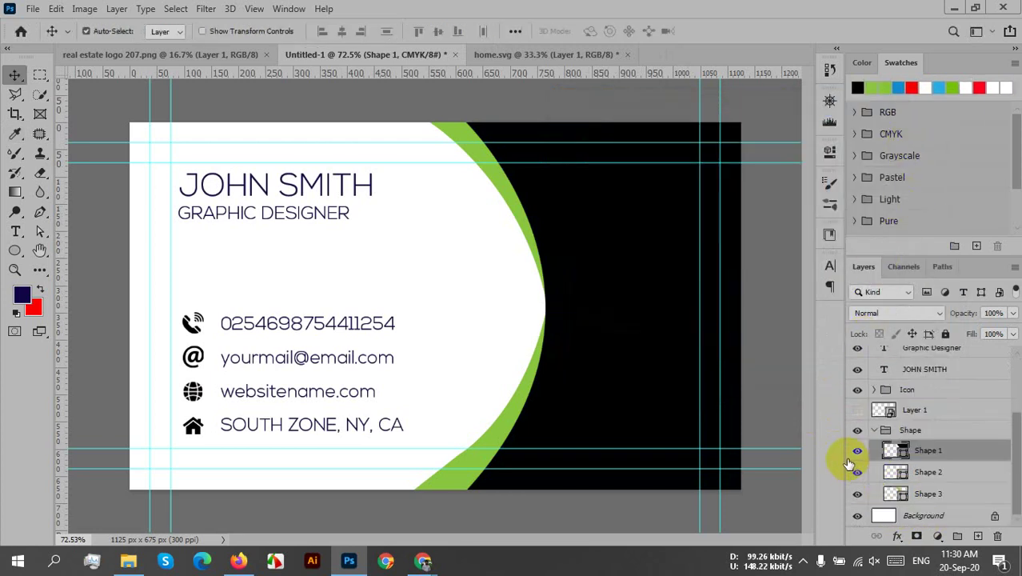
- Show the logo layer and move it onto the card's black right side
{"action": "left_click", "coordinate": [692, 452]}
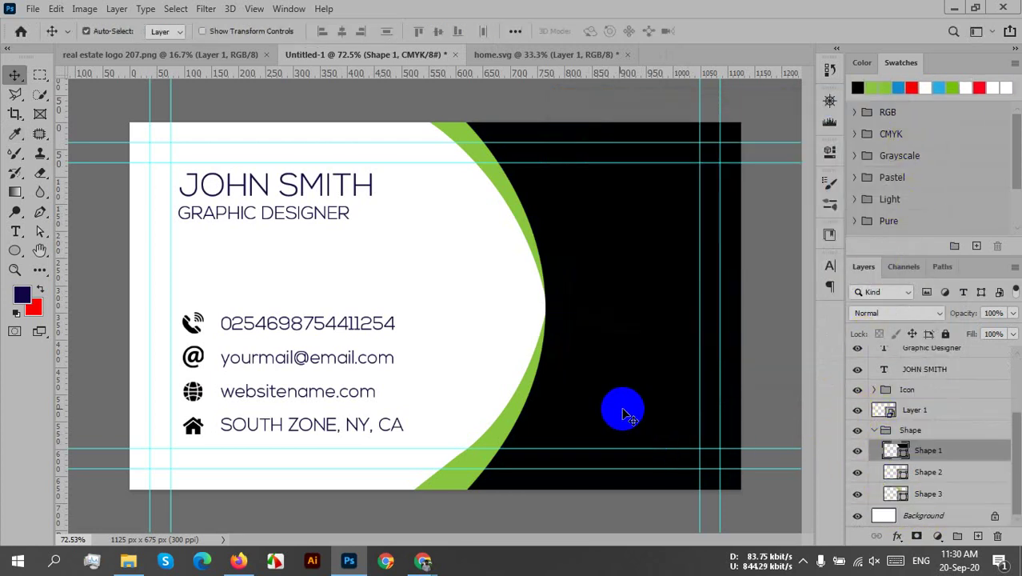
{"action": "scroll", "coordinate": [564, 392], "scroll_direction": "down", "scroll_amount": 3}
{"action": "scroll", "coordinate": [487, 429], "scroll_direction": "down", "scroll_amount": 5}
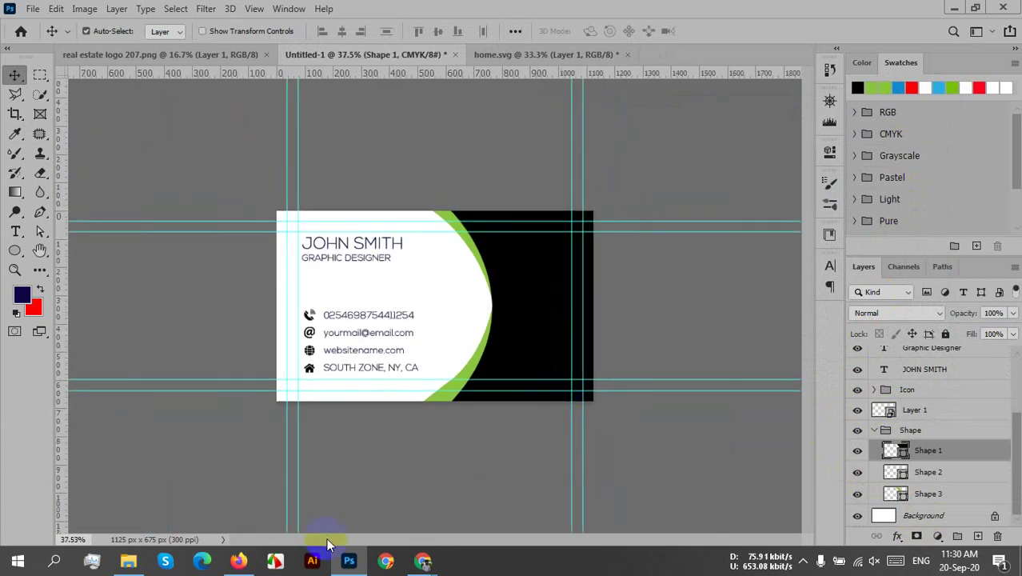
{"action": "key", "text": "ctrl+t"}
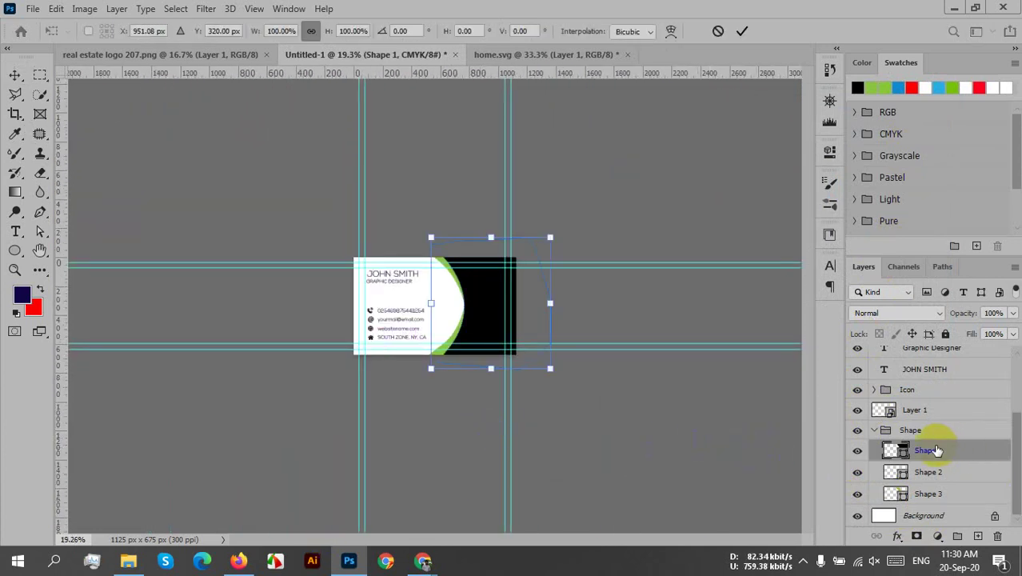
{"action": "left_click", "coordinate": [875, 430]}
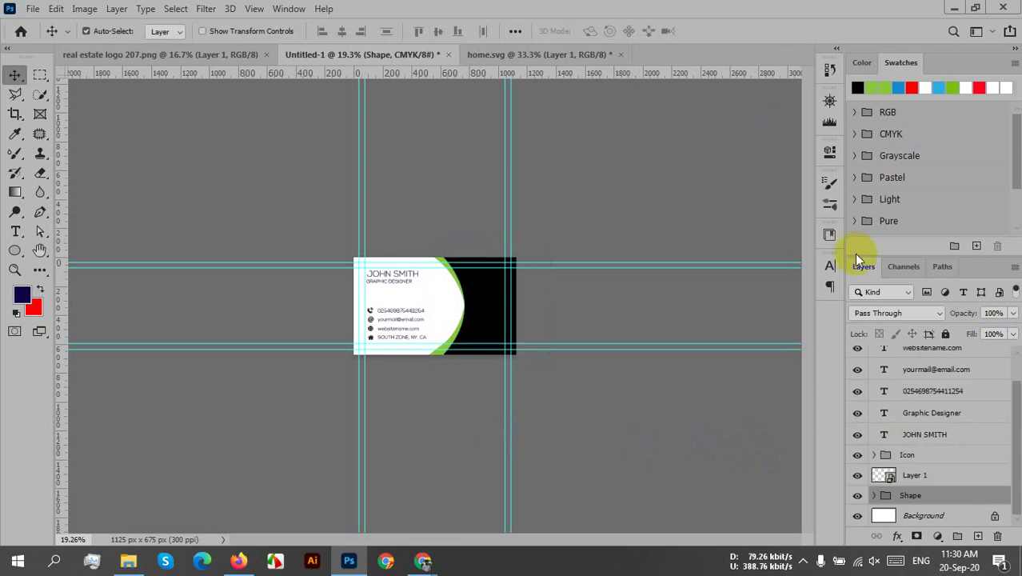
{"action": "scroll", "coordinate": [917, 442], "scroll_direction": "up", "scroll_amount": 1}
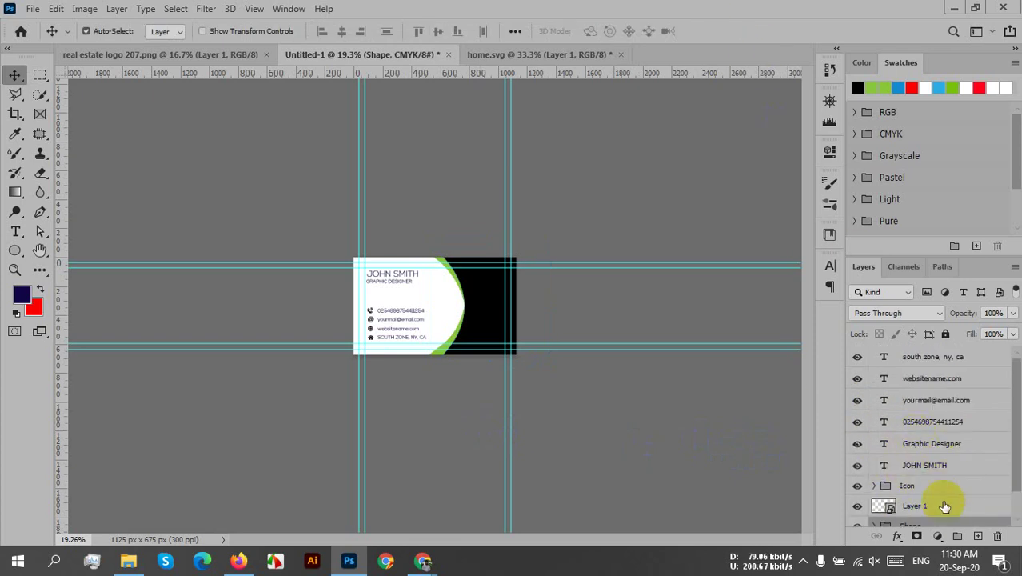
{"action": "left_click", "coordinate": [858, 506]}
{"action": "left_click", "coordinate": [952, 505]}
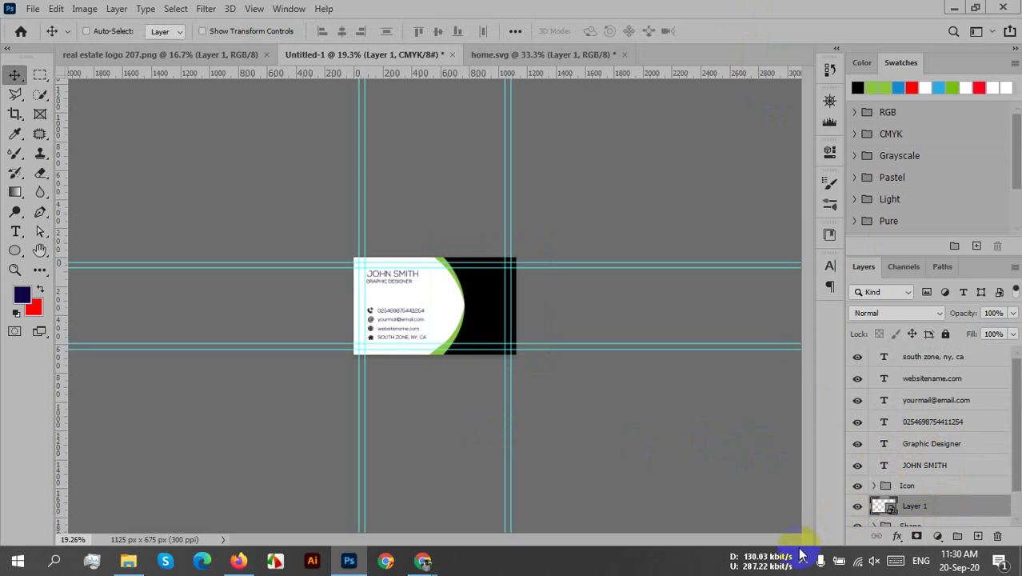
{"action": "key", "text": "ctrl+t"}
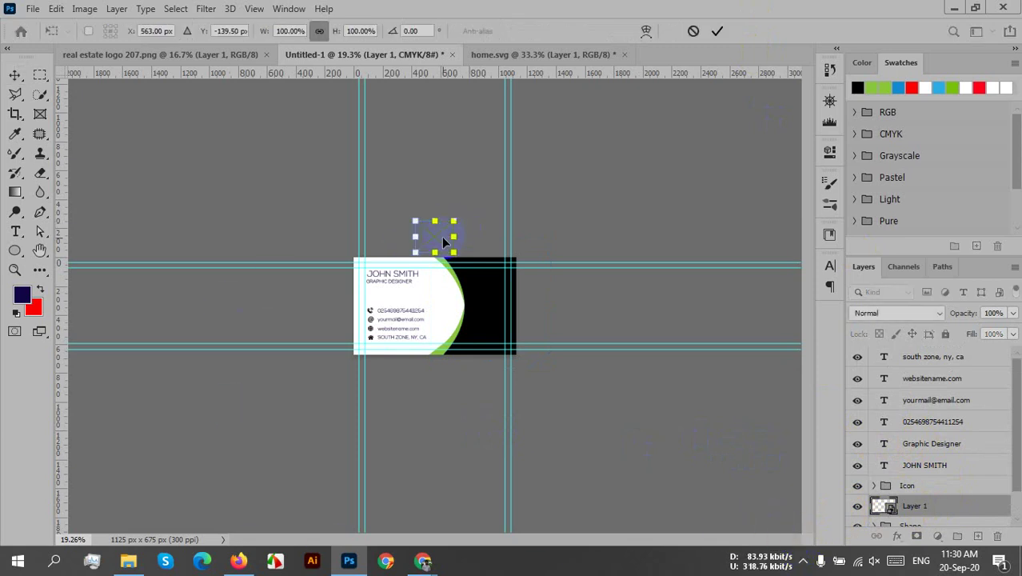
{"action": "left_click_drag", "start_coordinate": [444, 242], "coordinate": [498, 285]}
{"action": "left_click", "coordinate": [717, 31]}
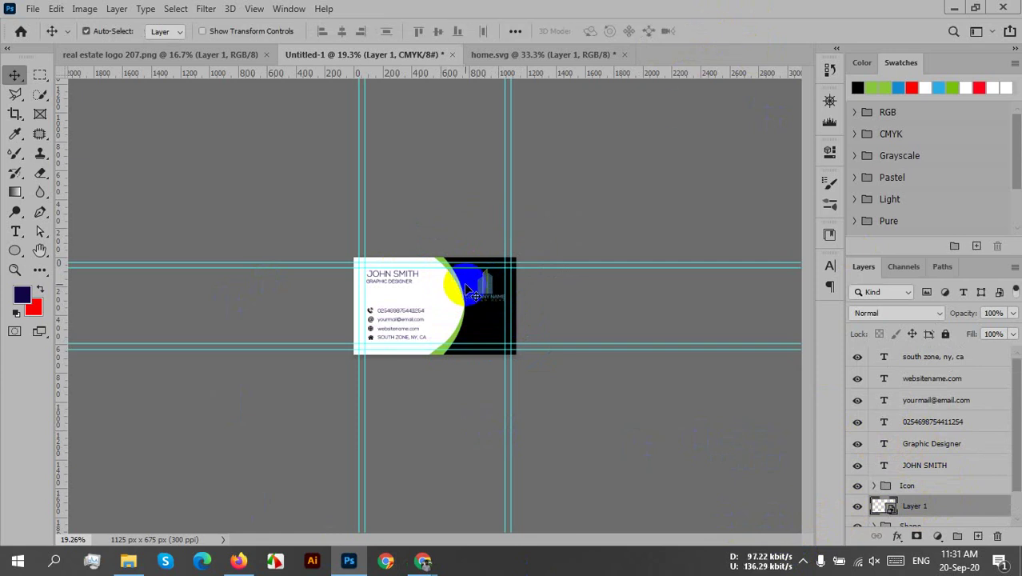
- Fine-tune the black and green shape's position and raise the logo slightly
{"action": "key", "text": "super"}
{"action": "key", "text": "super"}
{"action": "scroll", "coordinate": [459, 325], "scroll_direction": "up", "scroll_amount": 1}
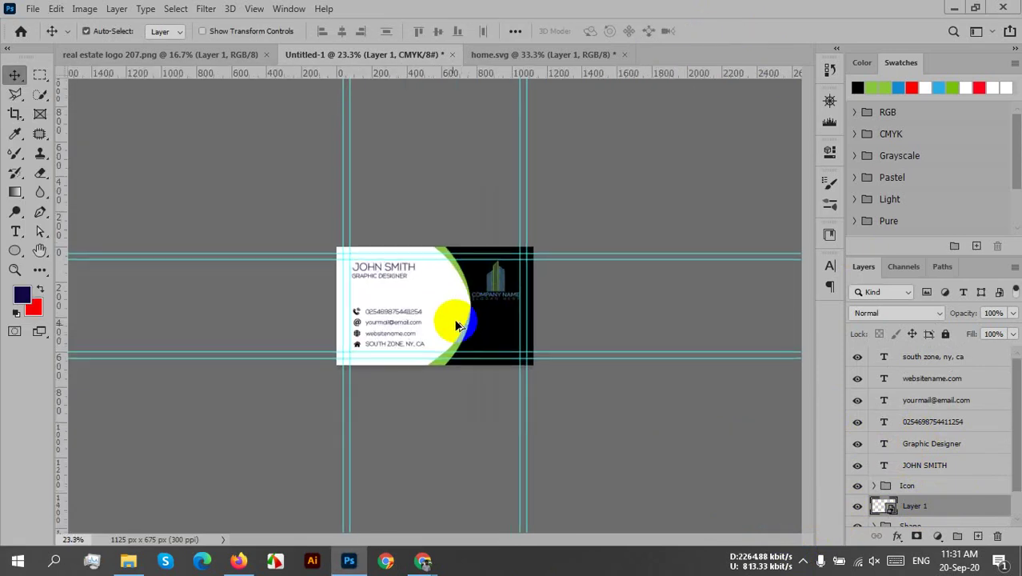
{"action": "scroll", "coordinate": [458, 326], "scroll_direction": "up", "scroll_amount": 6}
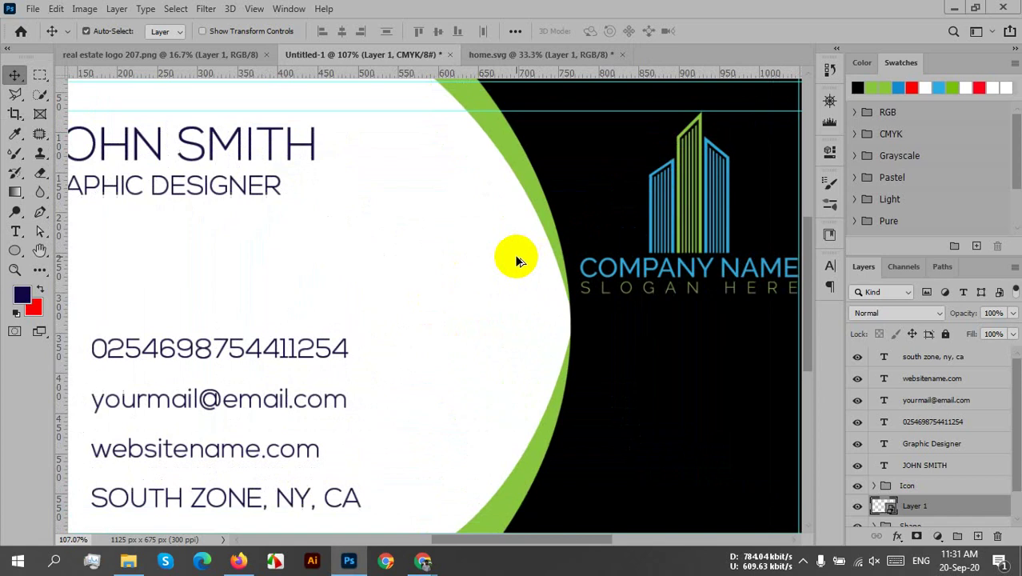
{"action": "scroll", "coordinate": [549, 240], "scroll_direction": "down", "scroll_amount": 3}
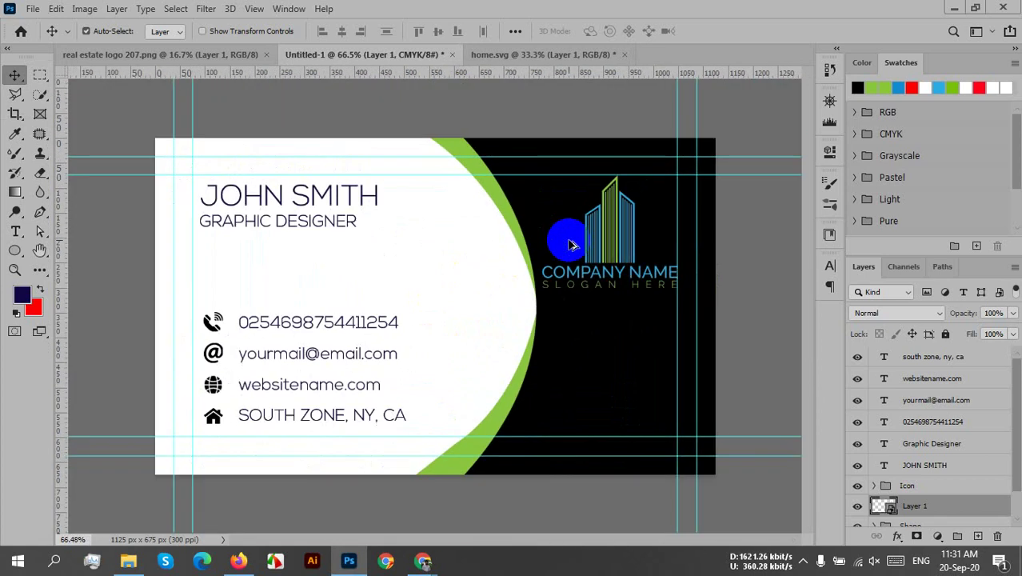
{"action": "left_click_drag", "start_coordinate": [598, 288], "coordinate": [608, 266]}
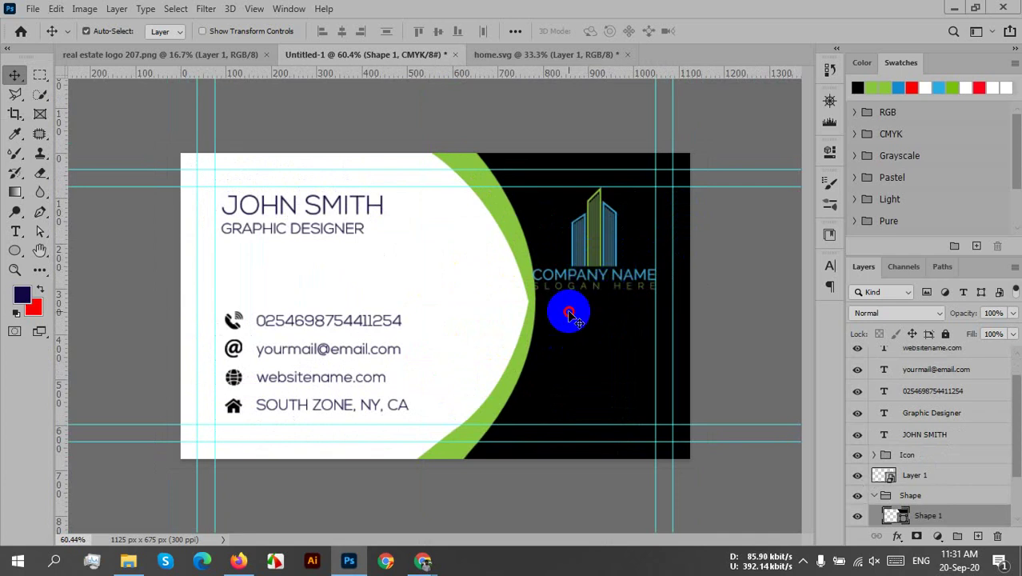
{"action": "left_click_drag", "start_coordinate": [567, 310], "coordinate": [561, 308]}
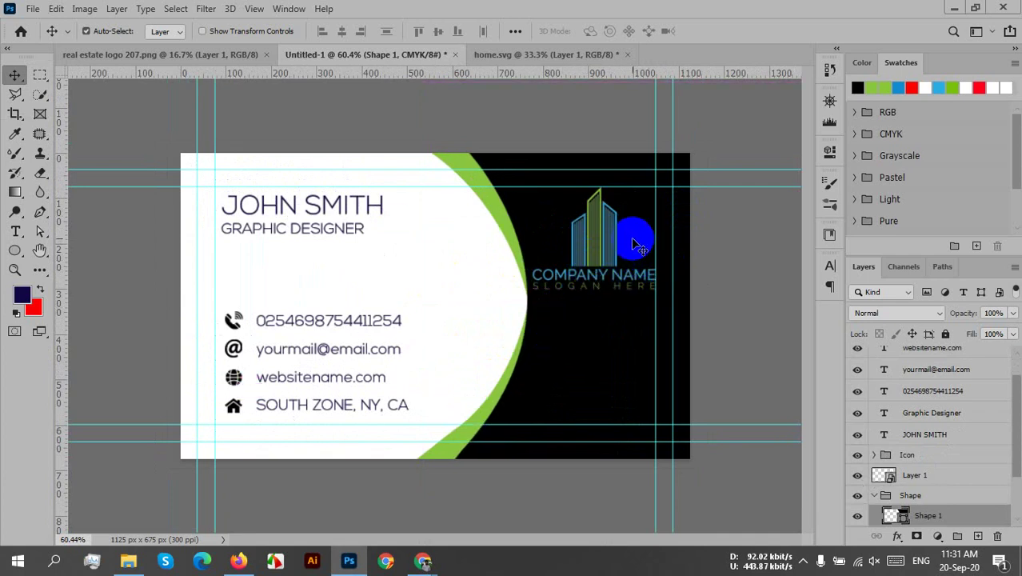
{"action": "left_click", "coordinate": [560, 125]}
{"action": "left_click_drag", "start_coordinate": [586, 213], "coordinate": [583, 237]}
{"action": "left_click_drag", "start_coordinate": [582, 237], "coordinate": [583, 239]}
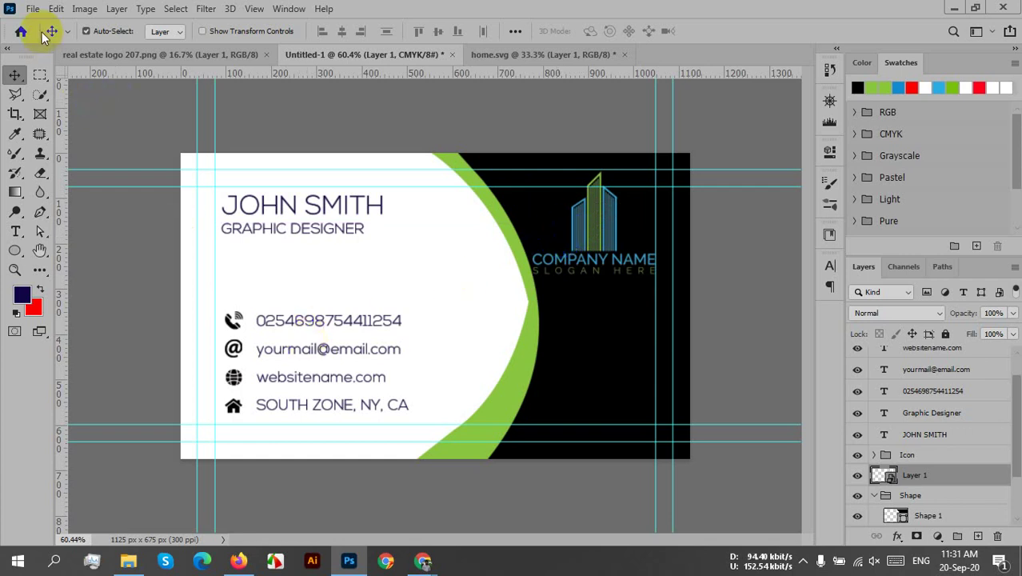
- Save a copy named business card 215 back.psd to the Desktop, accepting the compatibility prompt
{"action": "left_click", "coordinate": [33, 9]}
{"action": "left_click", "coordinate": [84, 190]}
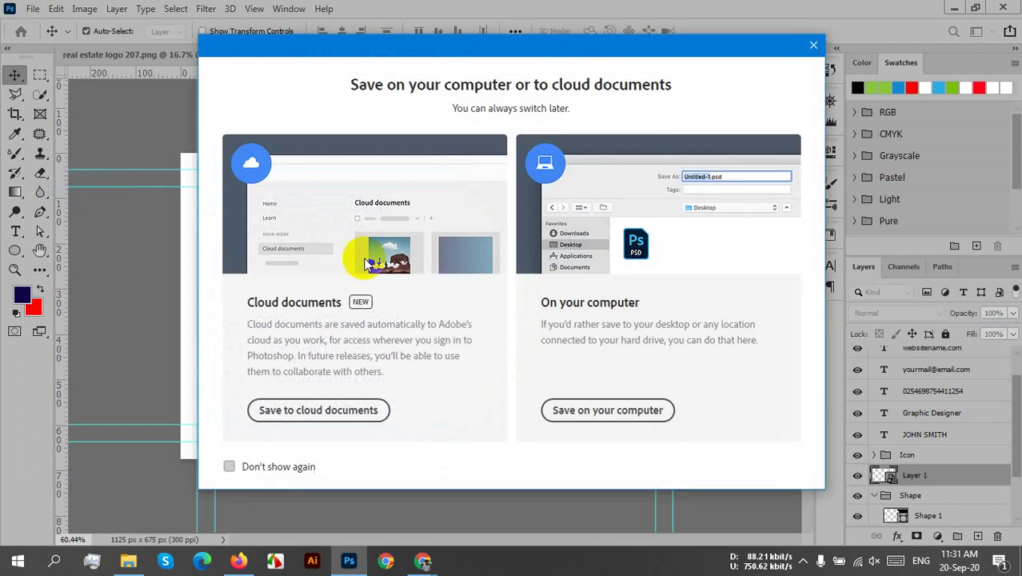
{"action": "left_click", "coordinate": [632, 410]}
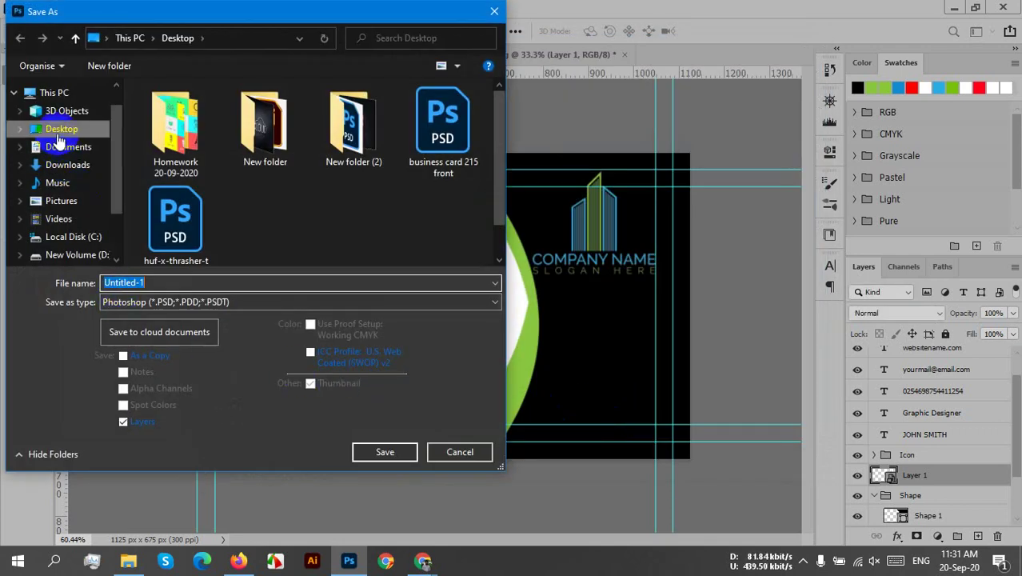
{"action": "left_click", "coordinate": [57, 134]}
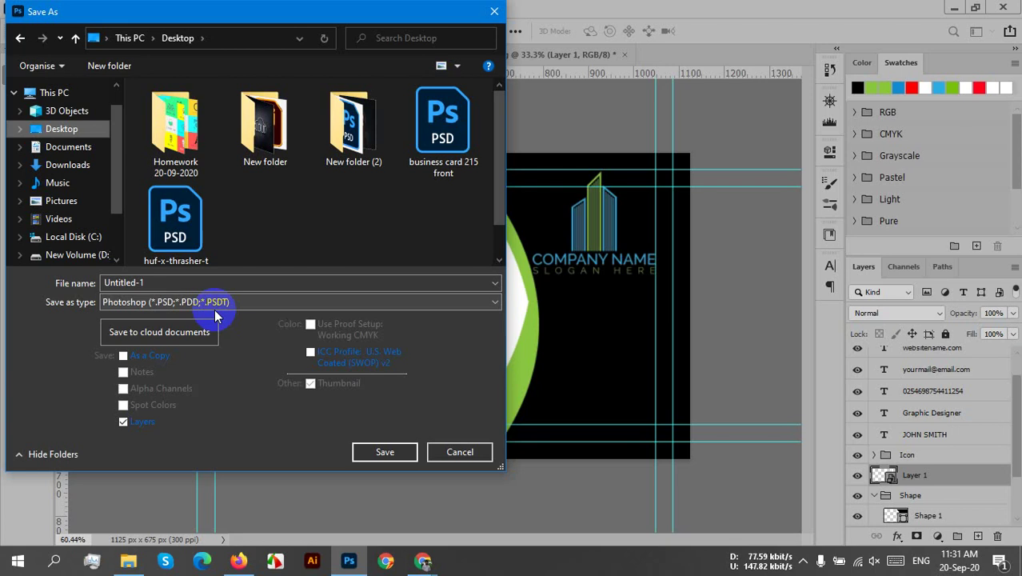
{"action": "double_click", "coordinate": [156, 285]}
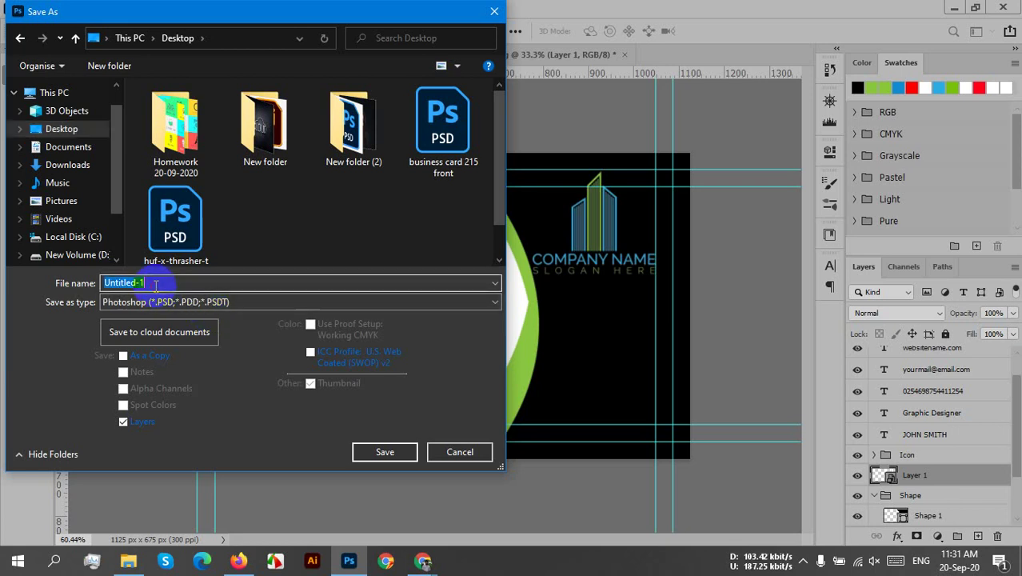
{"action": "type", "text": "bus"}
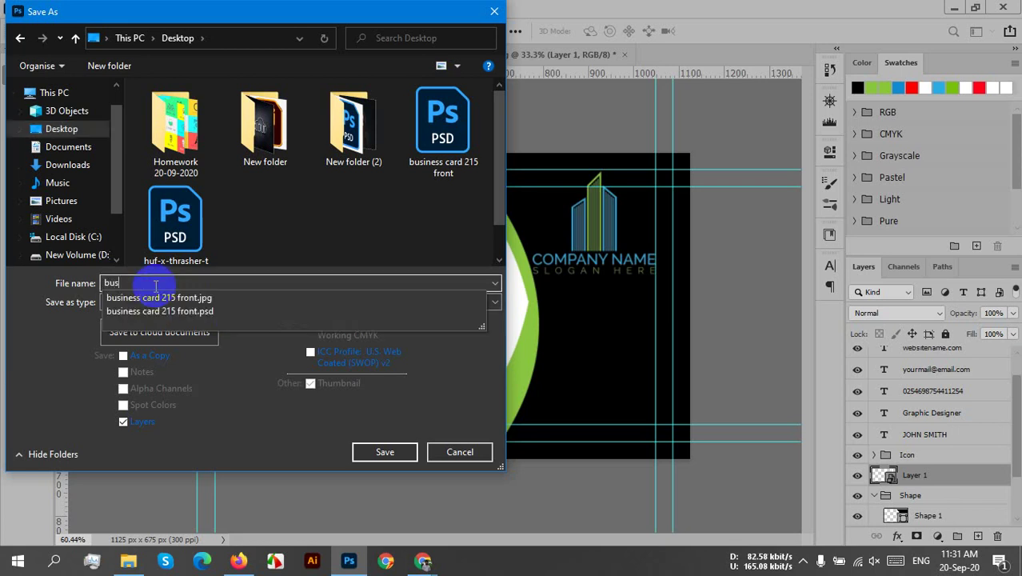
{"action": "type", "text": "iness card 21"}
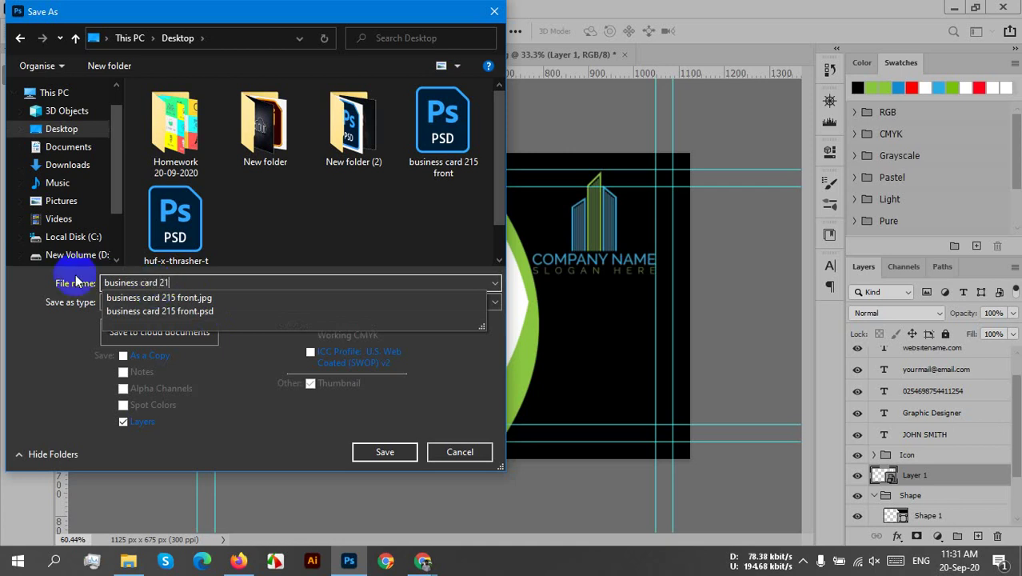
{"action": "type", "text": "5 back"}
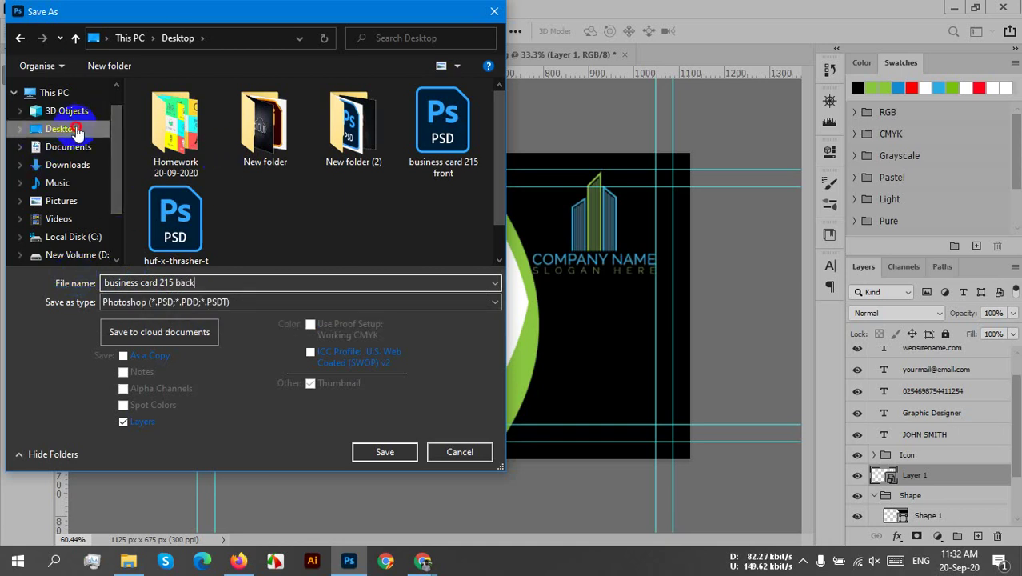
{"action": "left_click", "coordinate": [384, 452]}
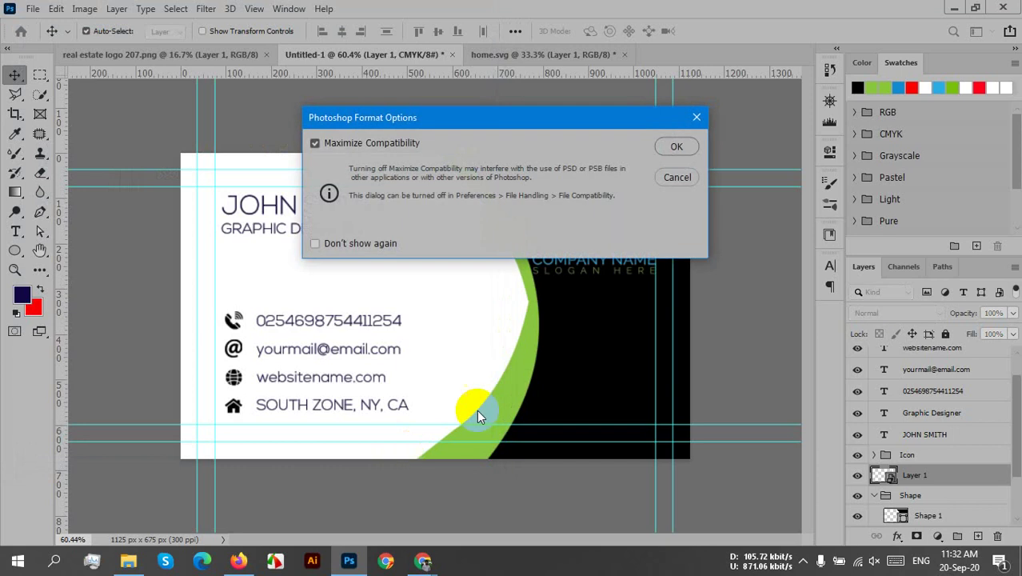
{"action": "left_click", "coordinate": [680, 145]}
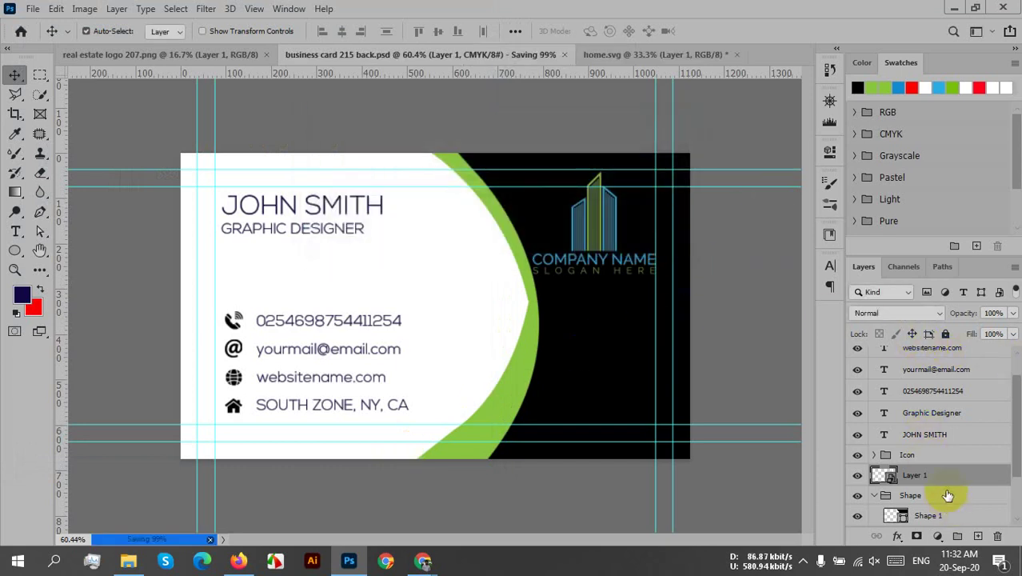
- Group the Graphic Designer and JOHN SMITH layers into a group named 'name'
{"action": "left_click_drag", "start_coordinate": [906, 472], "coordinate": [884, 456]}
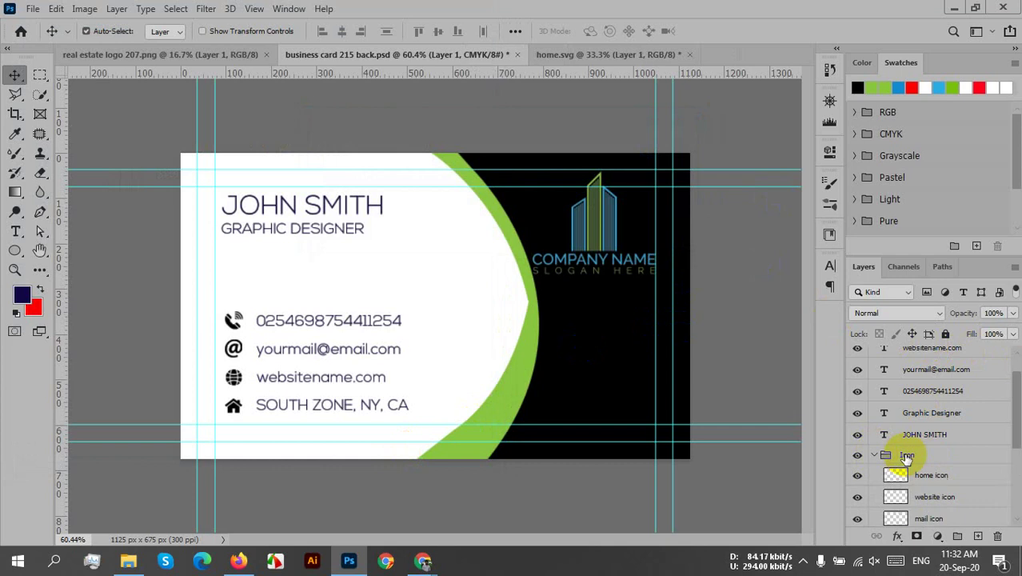
{"action": "left_click", "coordinate": [964, 417]}
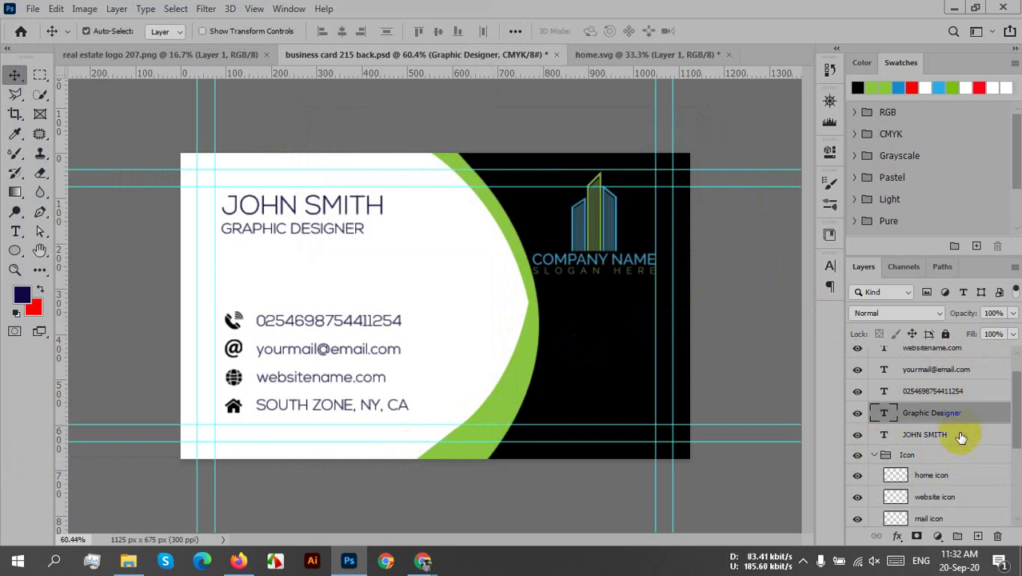
{"action": "left_click", "coordinate": [961, 438], "text": "ctrl"}
{"action": "right_click", "coordinate": [961, 438]}
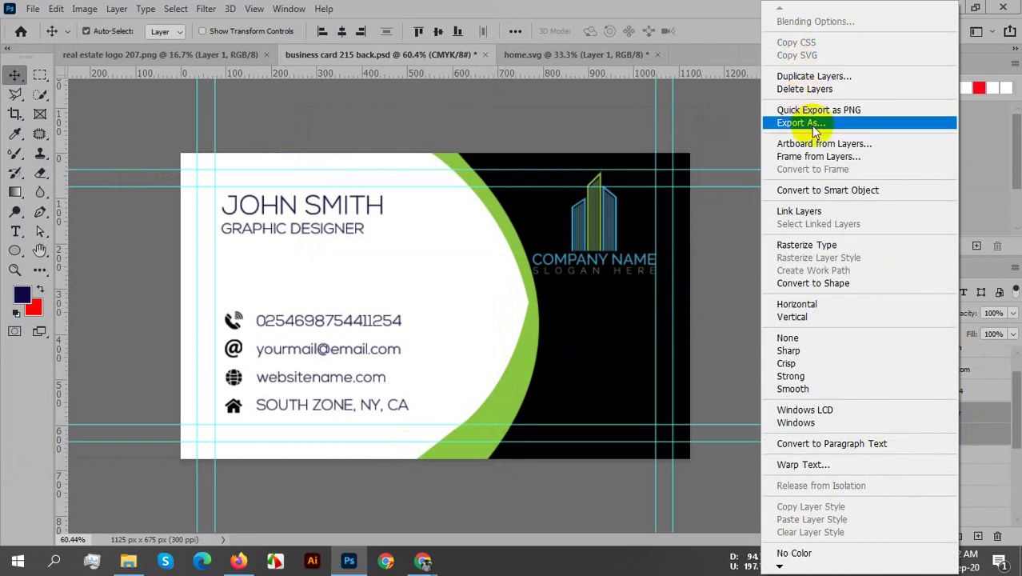
{"action": "left_click", "coordinate": [738, 170]}
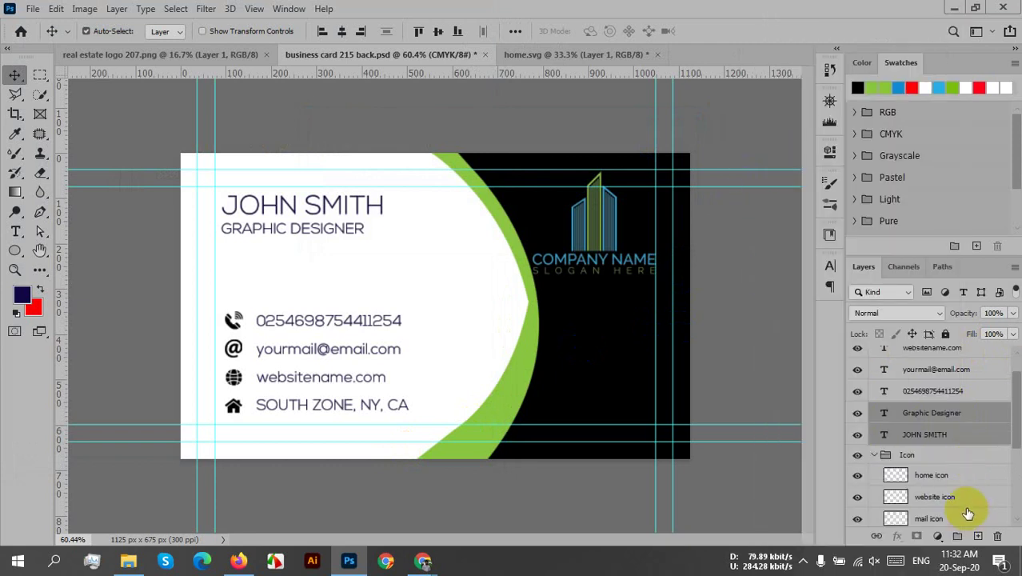
{"action": "key", "text": "ctrl+g"}
{"action": "double_click", "coordinate": [911, 412]}
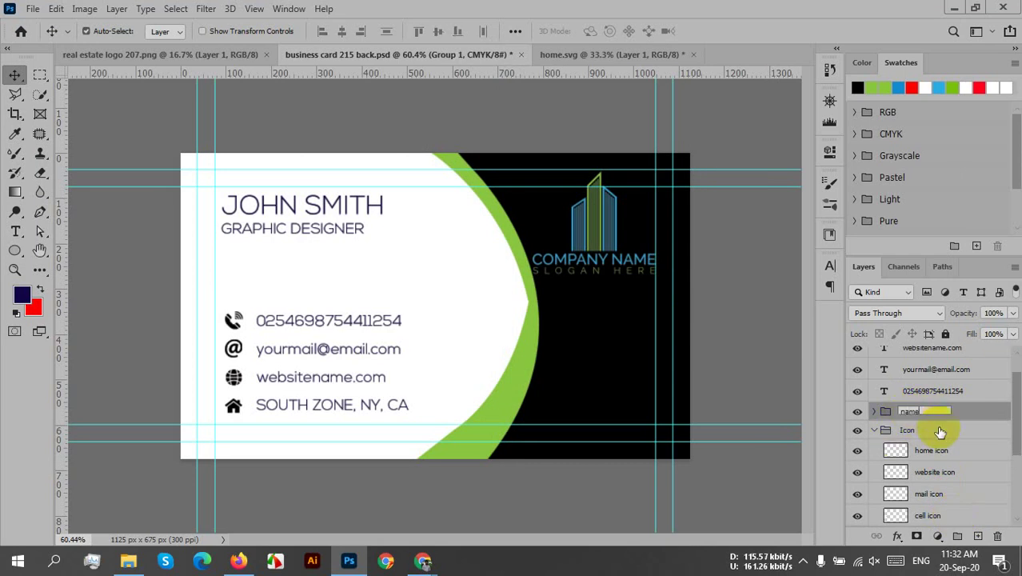
{"action": "type", "text": "name"}
{"action": "key", "text": "Return"}
{"action": "left_click", "coordinate": [905, 429]}
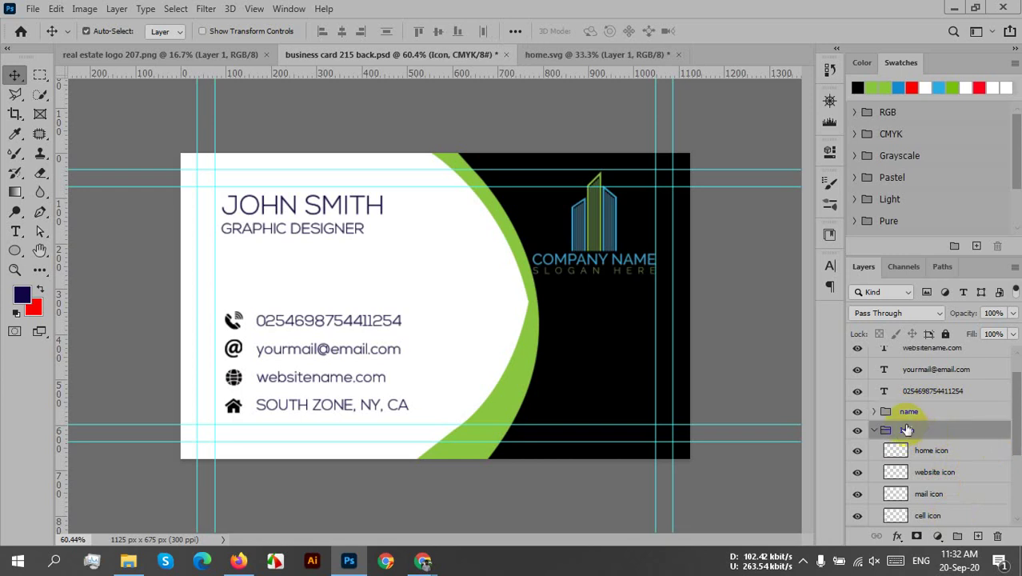
{"action": "left_click", "coordinate": [856, 413]}
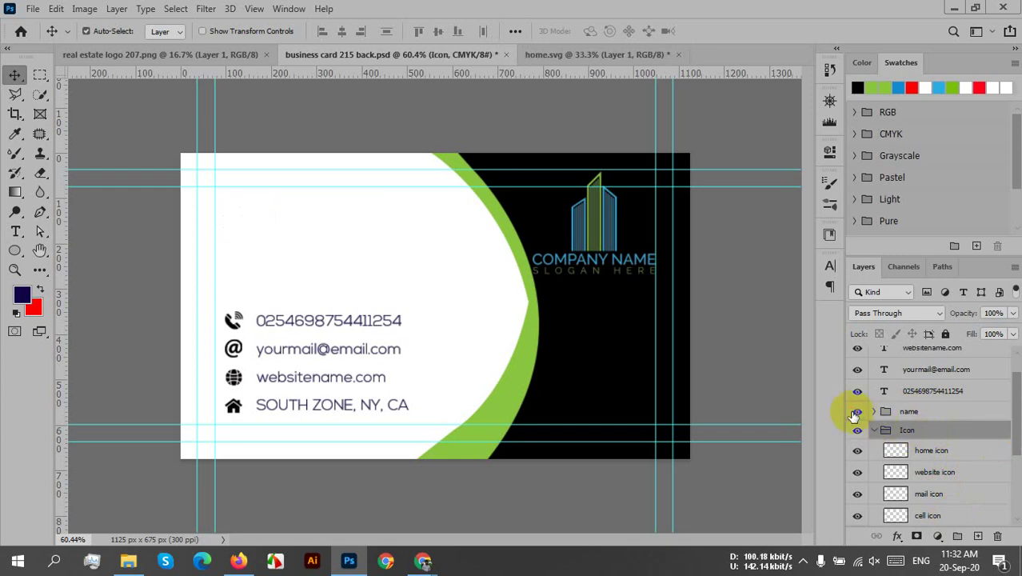
{"action": "left_click", "coordinate": [856, 412]}
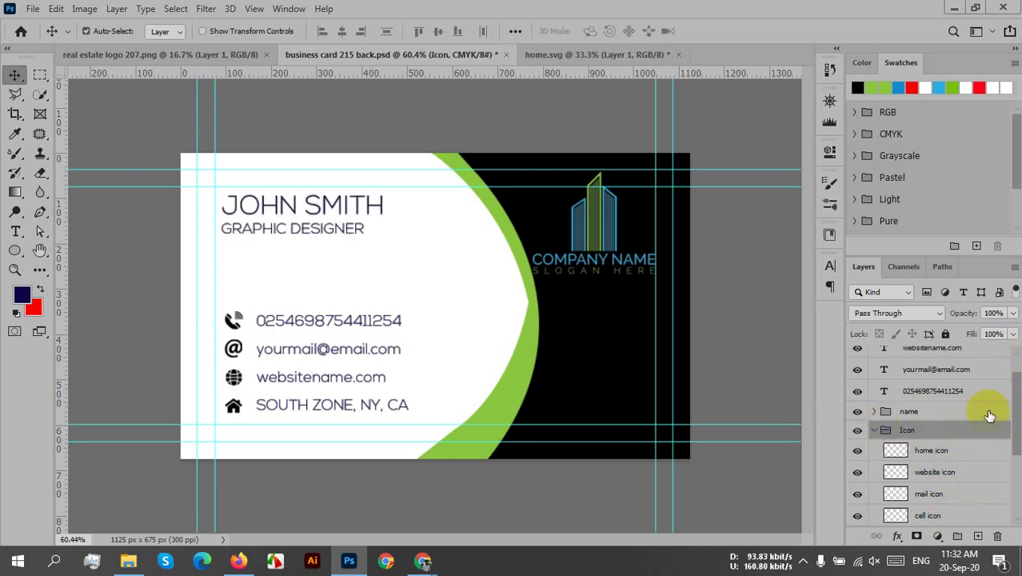
- Group the four contact text layers as 'details' and collapse the Icon group
{"action": "scroll", "coordinate": [976, 412], "scroll_direction": "up", "scroll_amount": 1}
{"action": "left_click", "coordinate": [940, 424]}
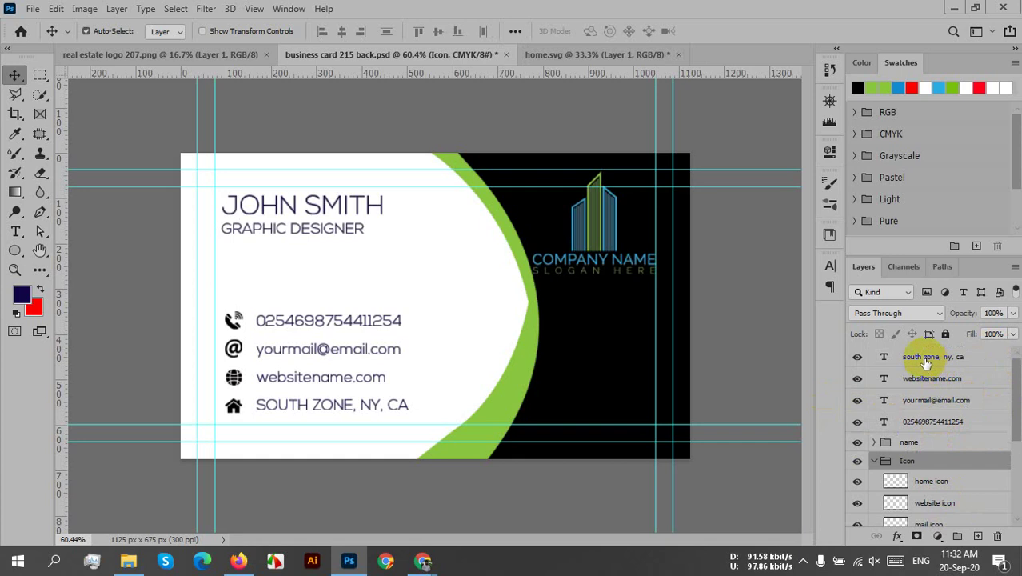
{"action": "left_click", "coordinate": [925, 362], "text": "shift"}
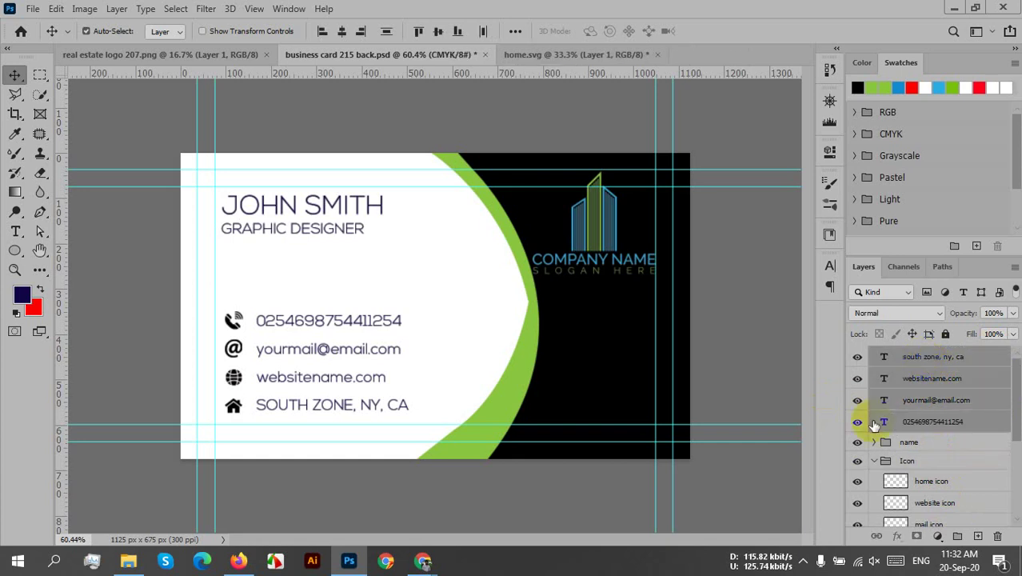
{"action": "left_click", "coordinate": [959, 536]}
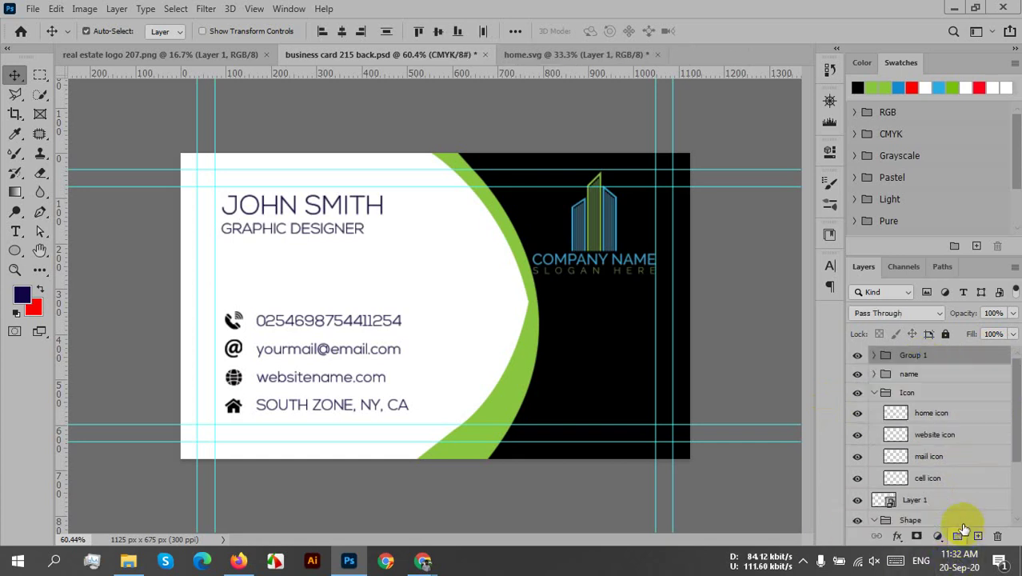
{"action": "left_click", "coordinate": [909, 357]}
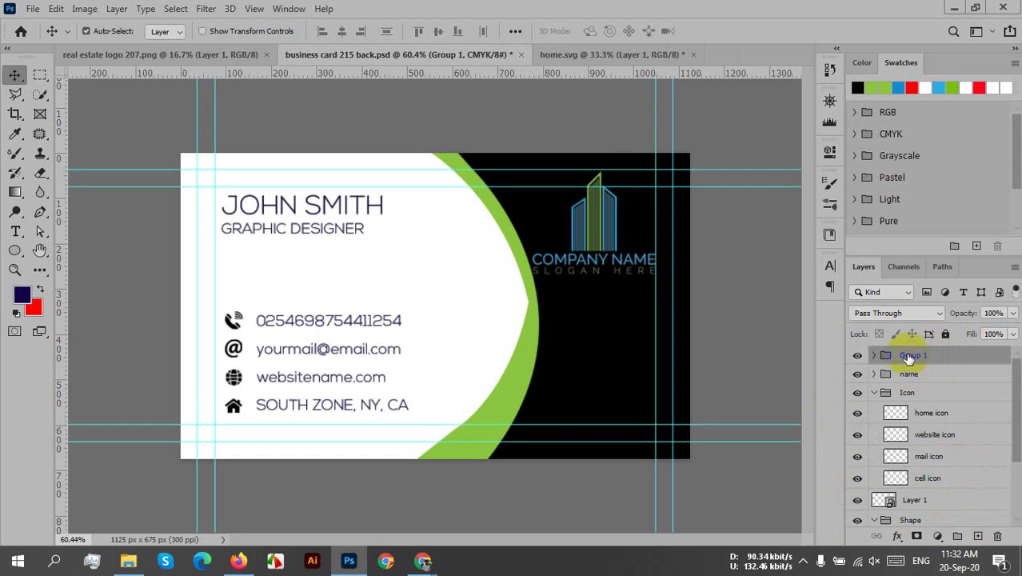
{"action": "double_click", "coordinate": [910, 357]}
{"action": "type", "text": "details"}
{"action": "left_click", "coordinate": [980, 374]}
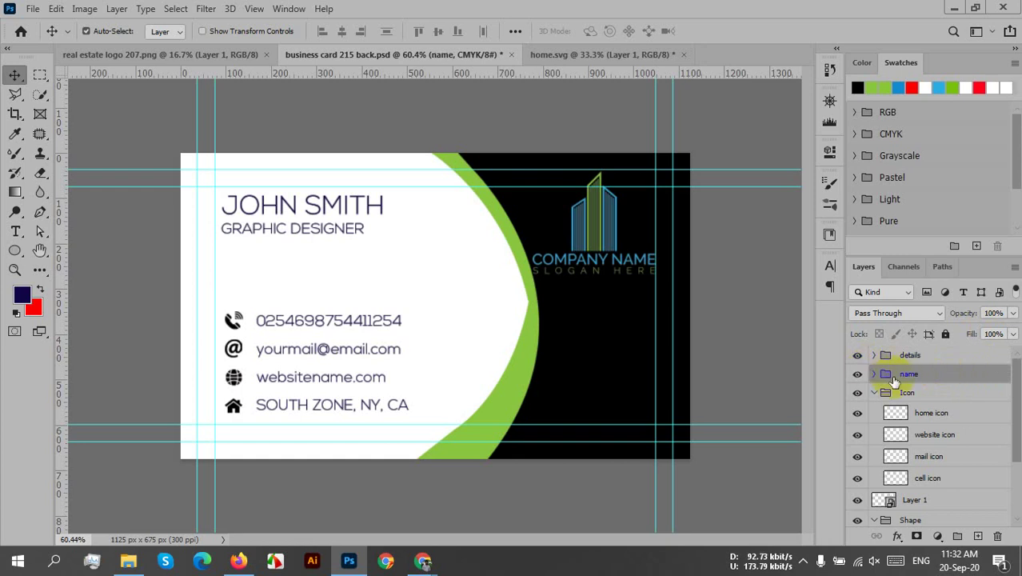
{"action": "left_click", "coordinate": [937, 396]}
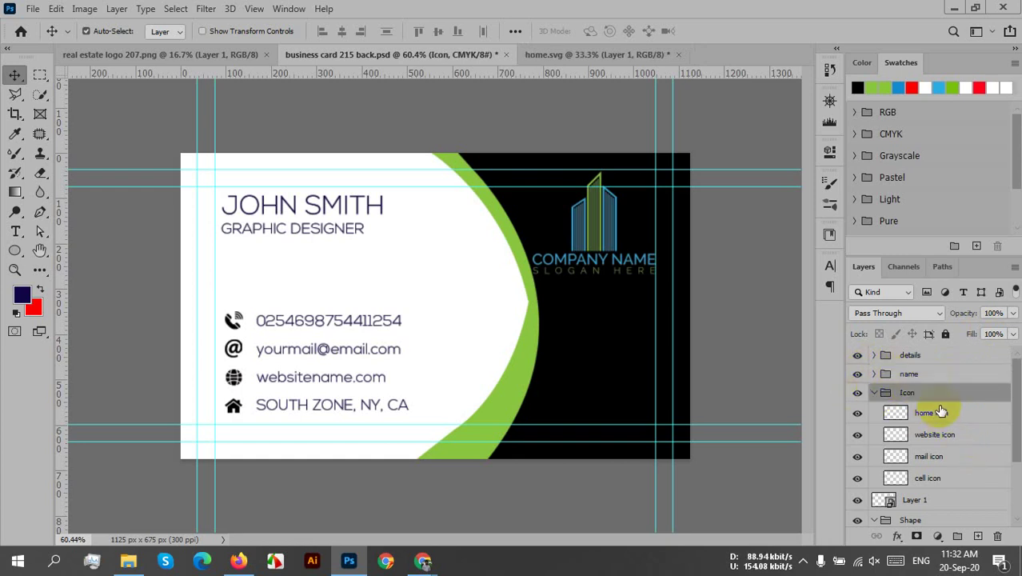
{"action": "left_click", "coordinate": [877, 396]}
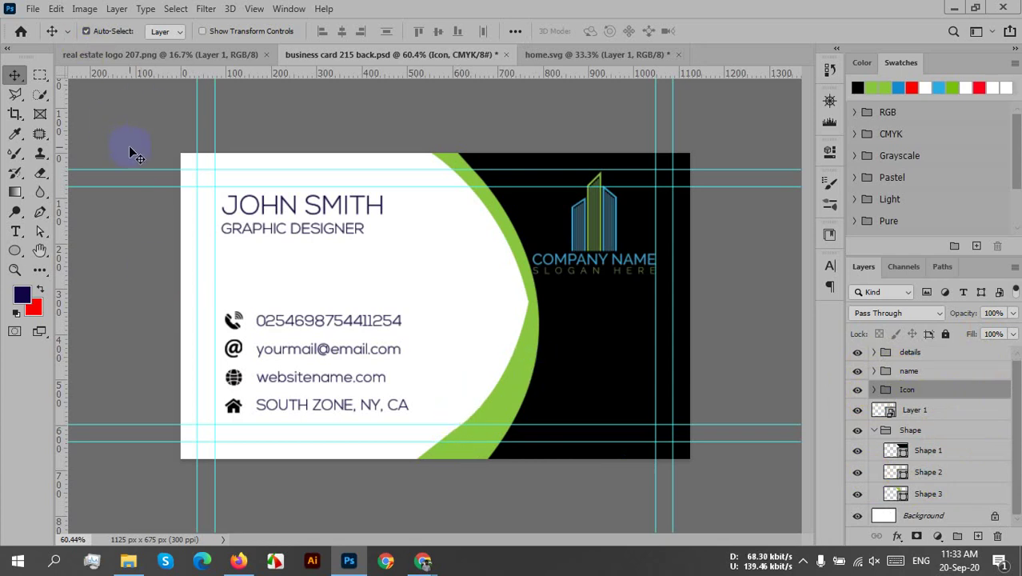
- Save the PSD, then export business card 215 back as a Quality 12 Maximum JPEG
{"action": "key", "text": "ctrl"}
{"action": "key", "text": "ctrl+s"}
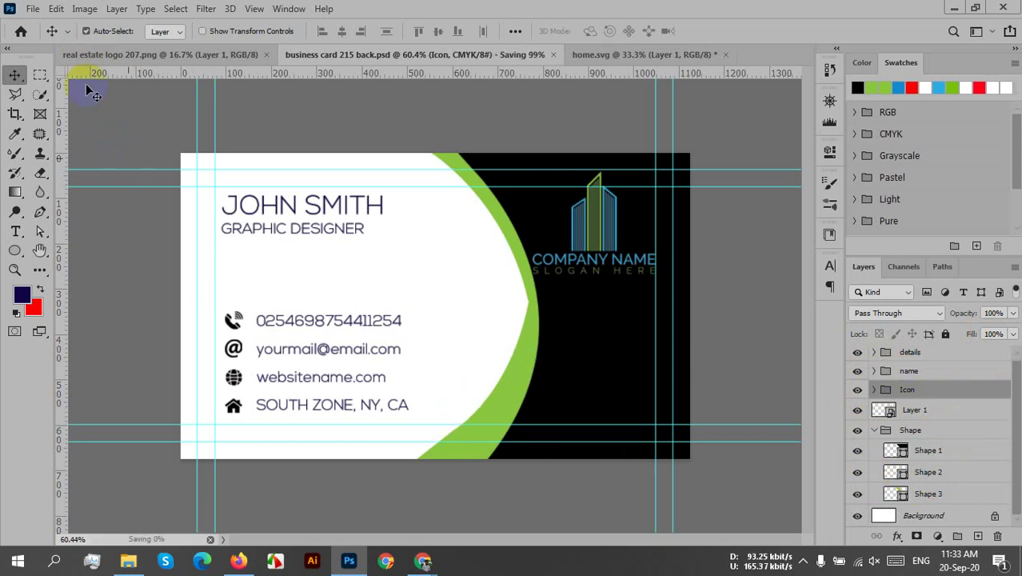
{"action": "left_click", "coordinate": [33, 11]}
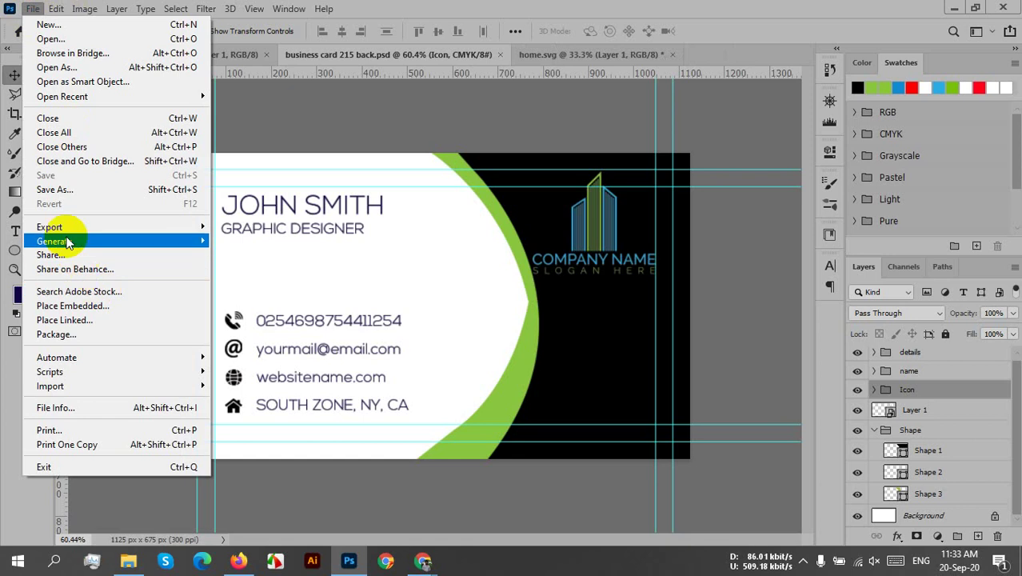
{"action": "mouse_move", "coordinate": [46, 229]}
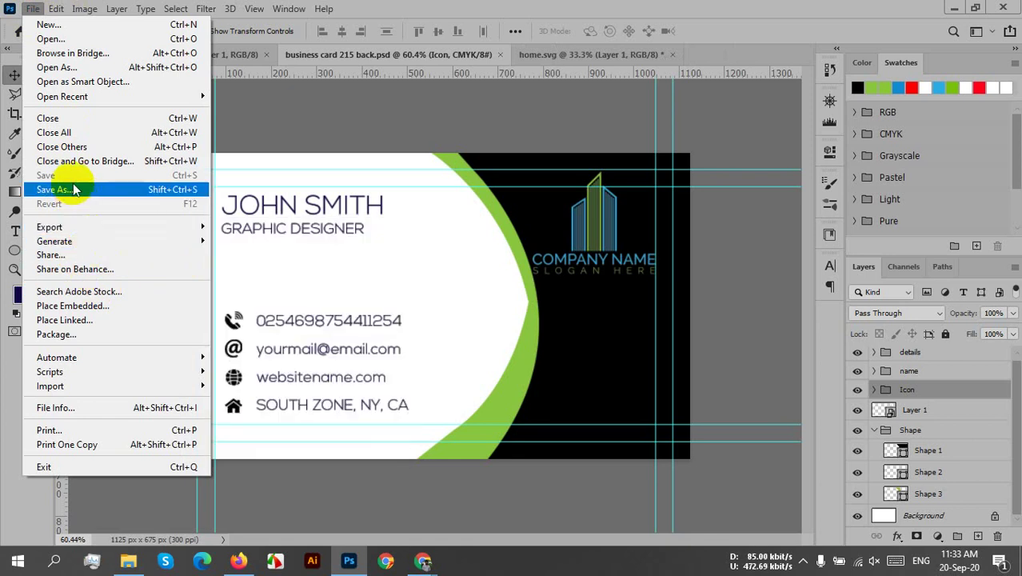
{"action": "left_click", "coordinate": [75, 189]}
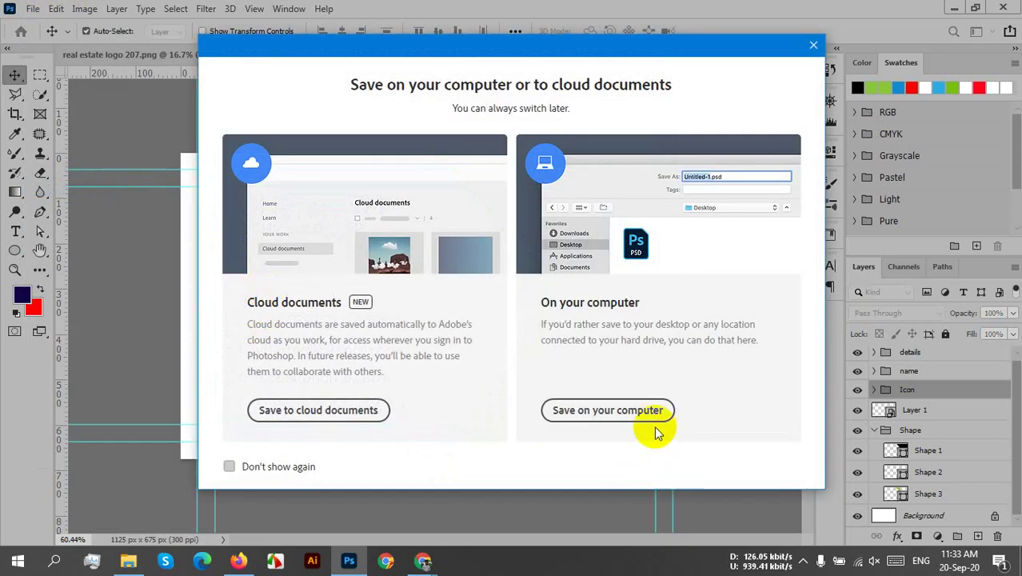
{"action": "left_click", "coordinate": [615, 411]}
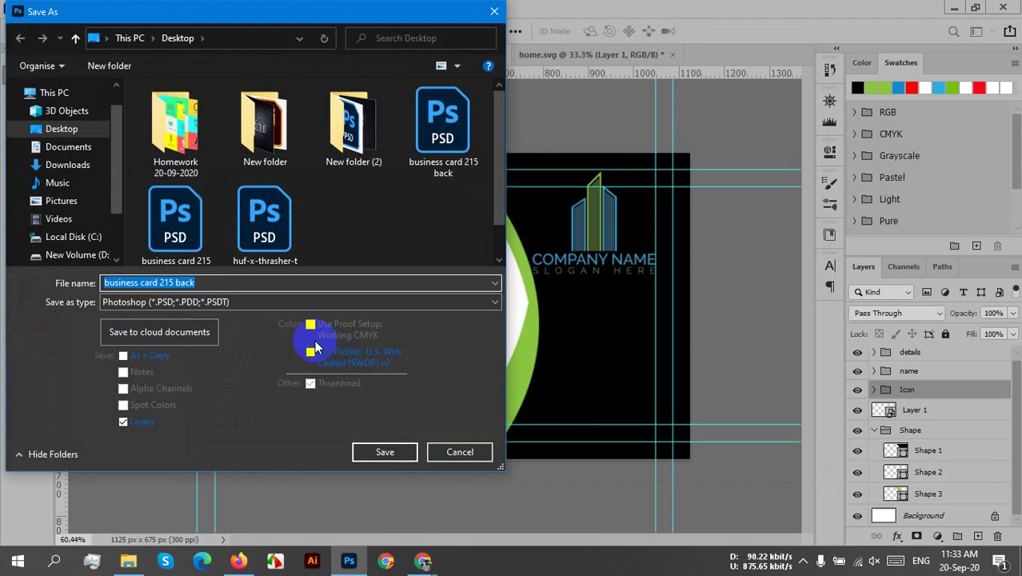
{"action": "left_click", "coordinate": [193, 303]}
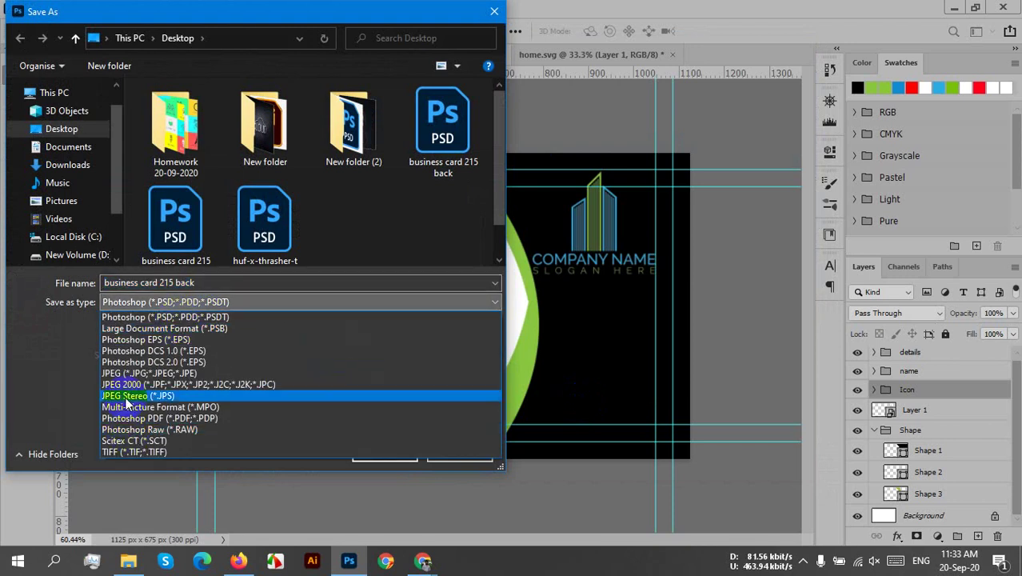
{"action": "left_click", "coordinate": [126, 376]}
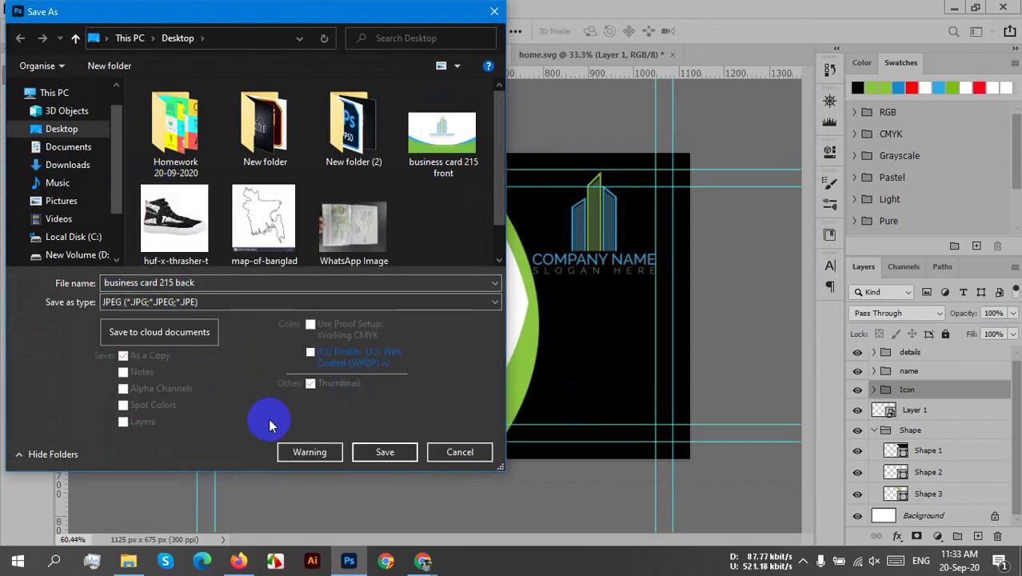
{"action": "left_click", "coordinate": [403, 453]}
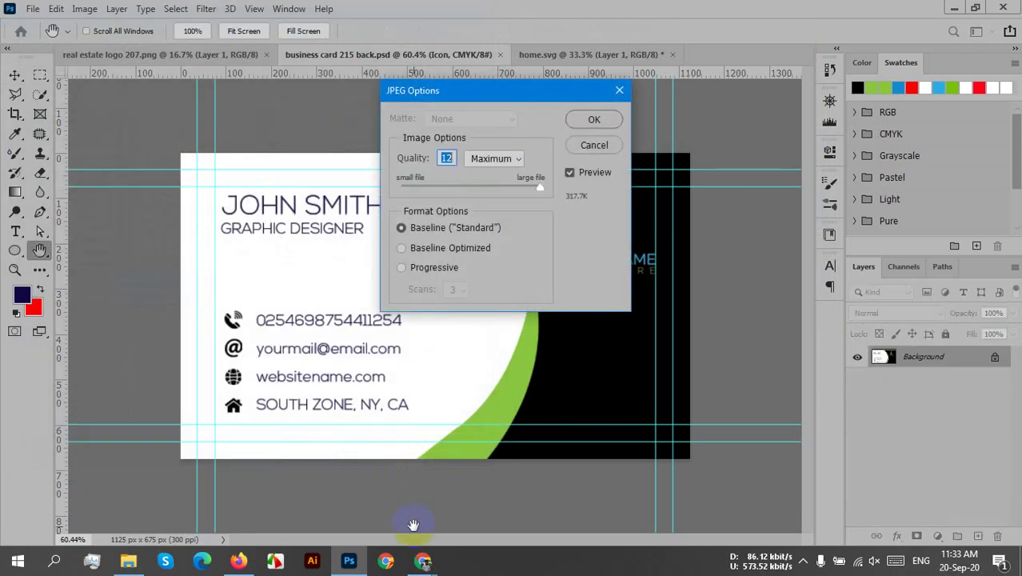
{"action": "left_click", "coordinate": [590, 118]}
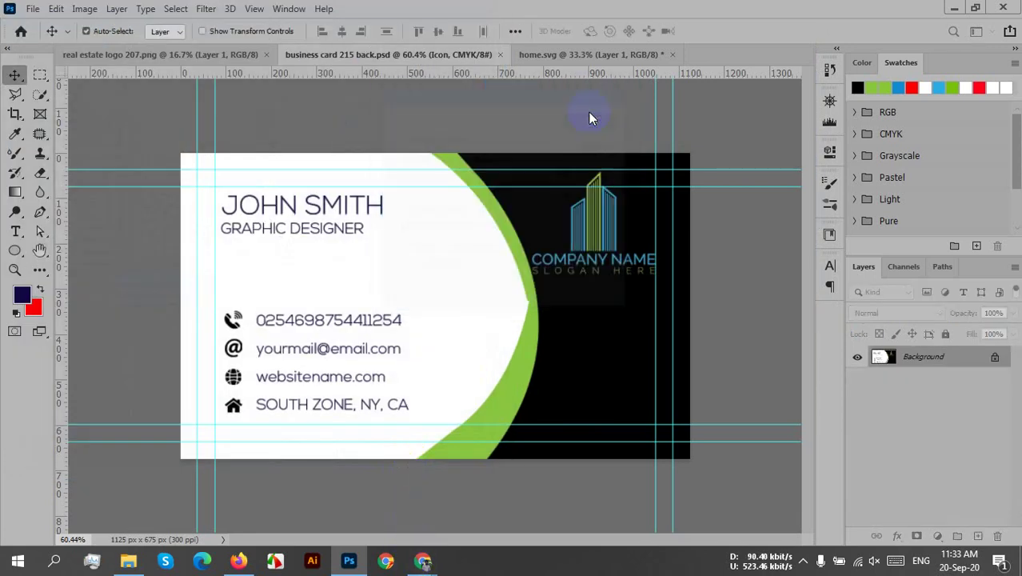
{"action": "left_click", "coordinate": [604, 169]}
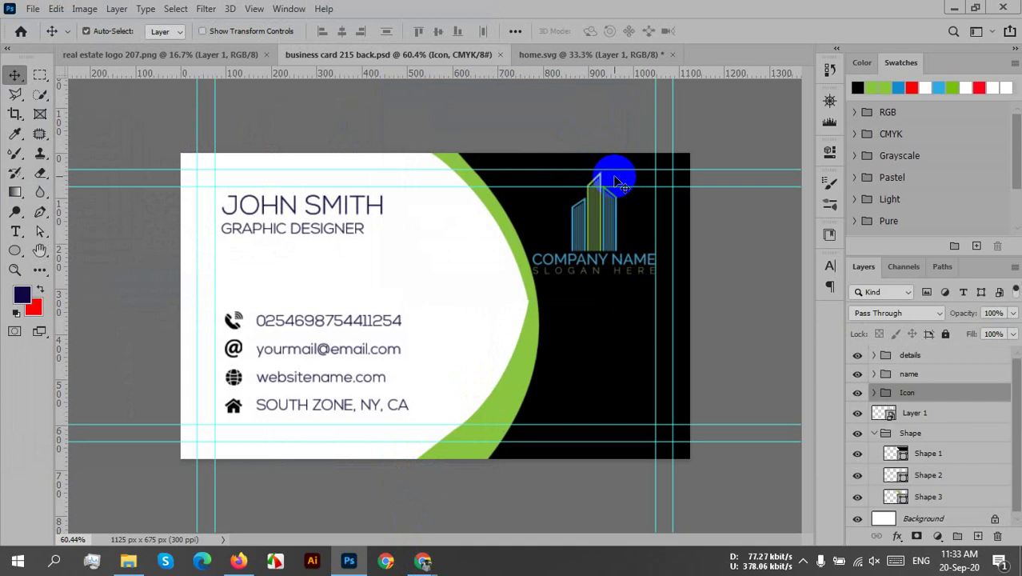
- Collapse the Shape group and rename Layer 1 to 'logo'
{"action": "scroll", "coordinate": [970, 416], "scroll_direction": "down", "scroll_amount": 1}
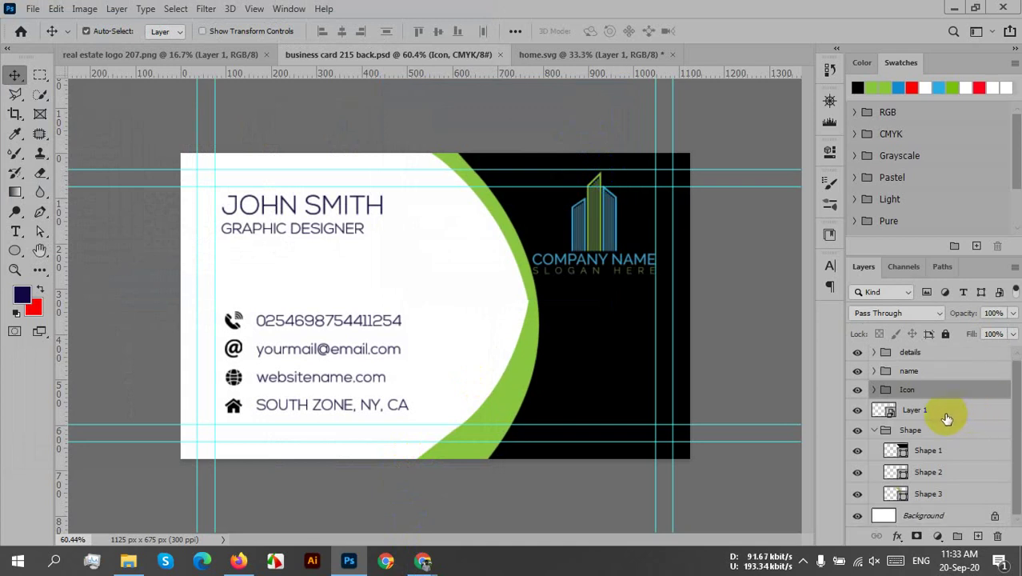
{"action": "left_click", "coordinate": [878, 430]}
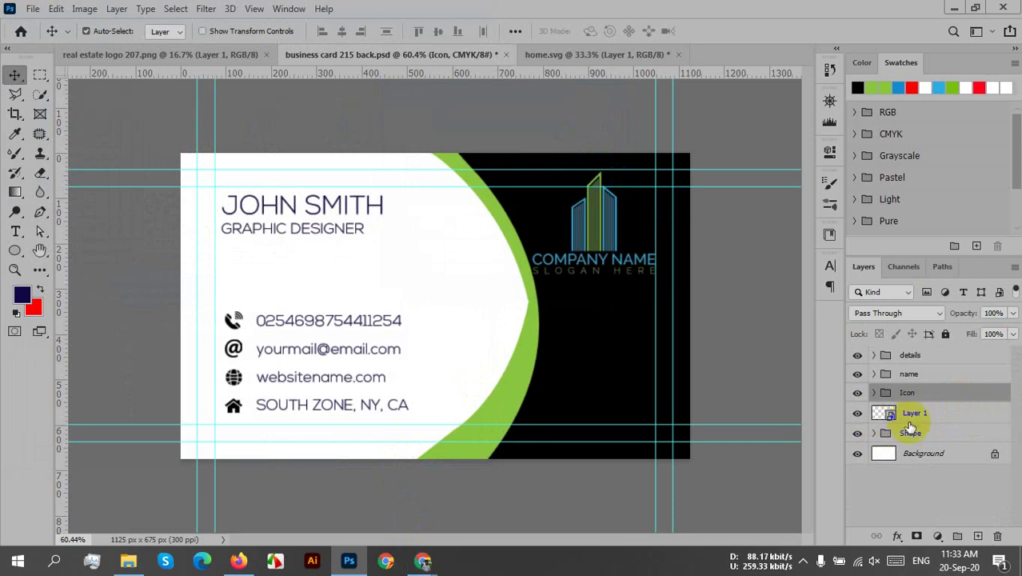
{"action": "double_click", "coordinate": [910, 414]}
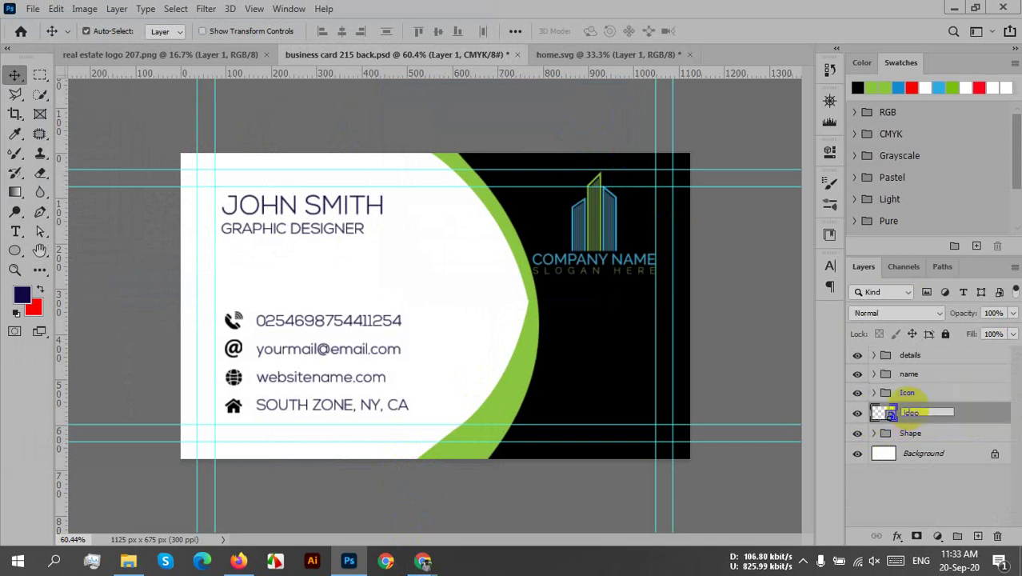
{"action": "left_click", "coordinate": [928, 490]}
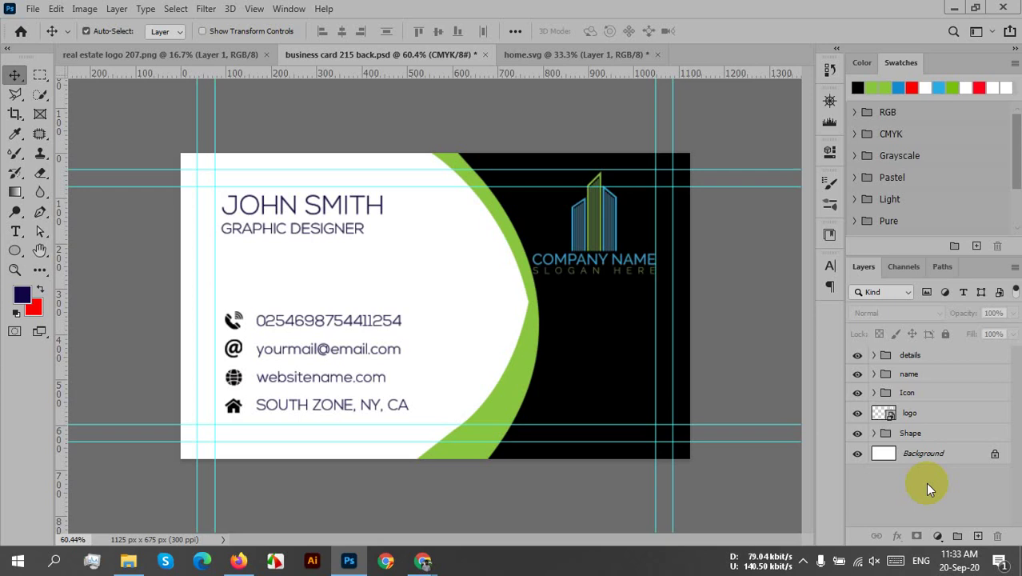
- Select the Shape 1 layer on the canvas and put it into Free Transform
{"action": "mouse_move", "coordinate": [570, 358]}
{"action": "left_mouse_down"}
{"action": "mouse_move", "coordinate": [587, 356]}
{"action": "mouse_move", "coordinate": [580, 363]}
{"action": "mouse_move", "coordinate": [576, 352]}
{"action": "left_mouse_up"}
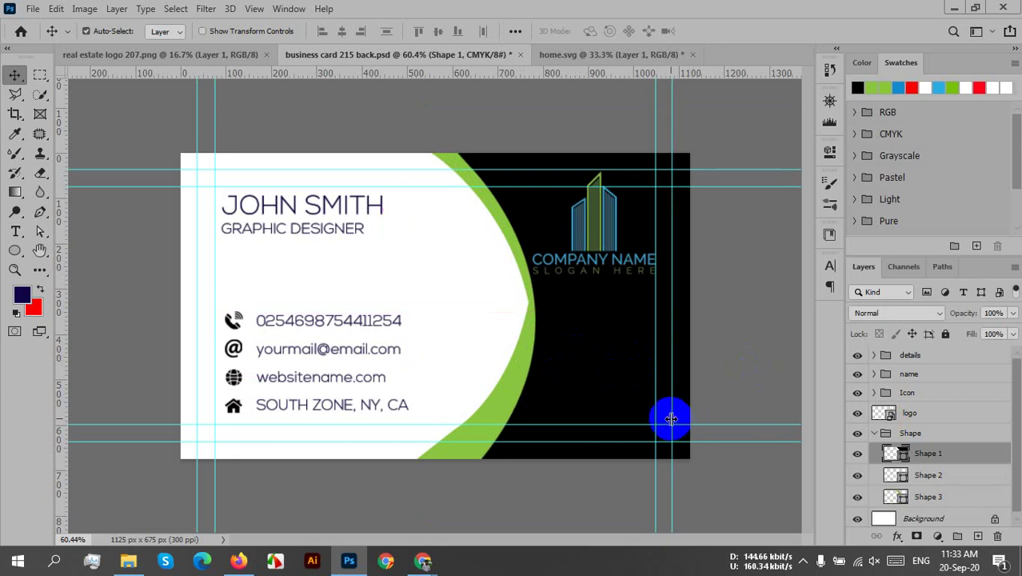
{"action": "left_click", "coordinate": [661, 431]}
{"action": "key", "text": "ctrl+t"}
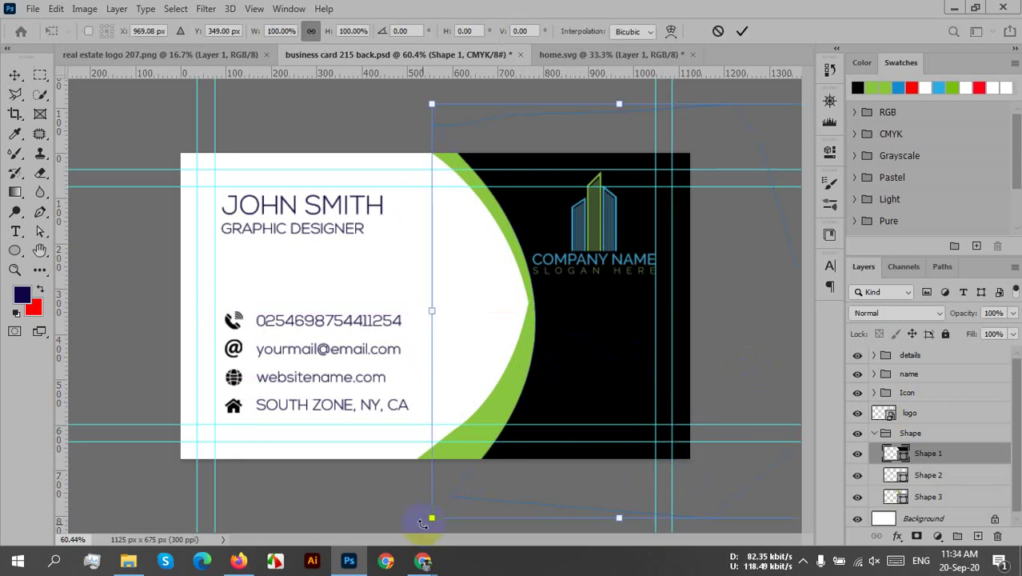
- Rotate the green curved shape to about 3.9° and nudge it slightly left
{"action": "left_click_drag", "start_coordinate": [420, 524], "coordinate": [407, 506]}
{"action": "left_click_drag", "start_coordinate": [577, 404], "coordinate": [575, 406]}
{"action": "key", "text": "Left"}
{"action": "key", "text": "Left"}
{"action": "key", "text": "Left"}
{"action": "key", "text": "Left"}
{"action": "key", "text": "Left"}
{"action": "key", "text": "Left"}
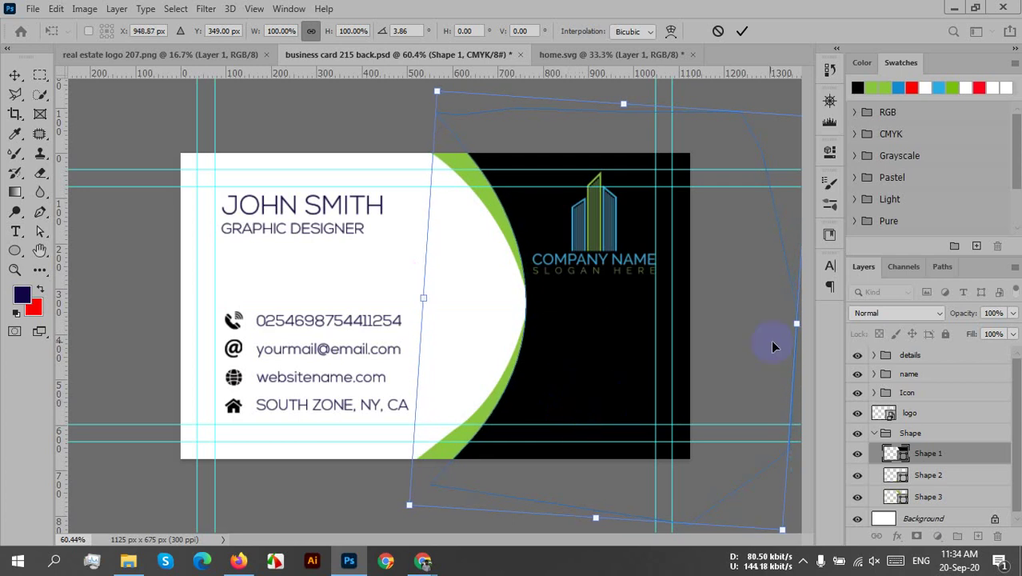
{"action": "left_click", "coordinate": [742, 30]}
{"action": "left_click", "coordinate": [741, 152]}
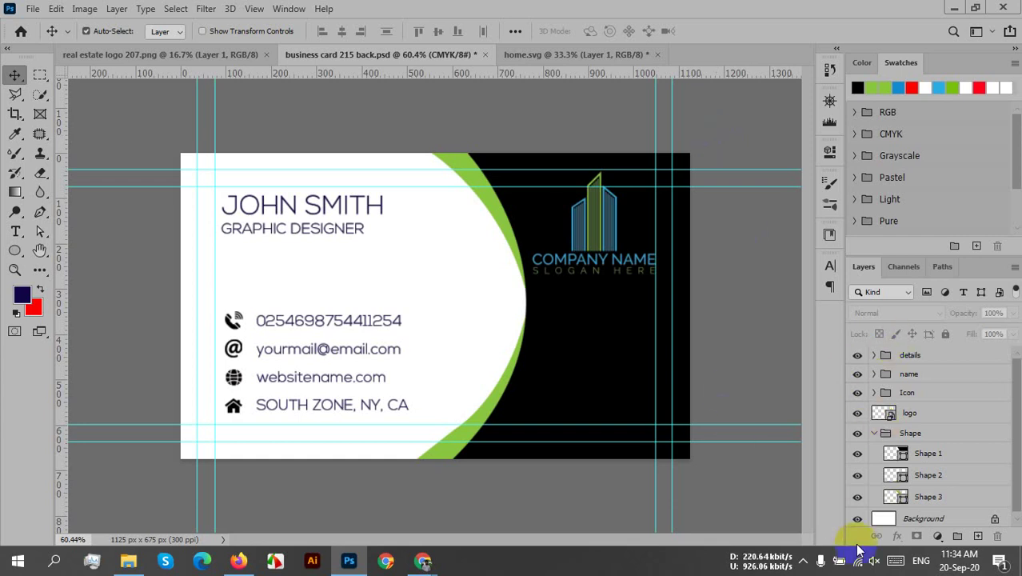
{"action": "left_click", "coordinate": [804, 560]}
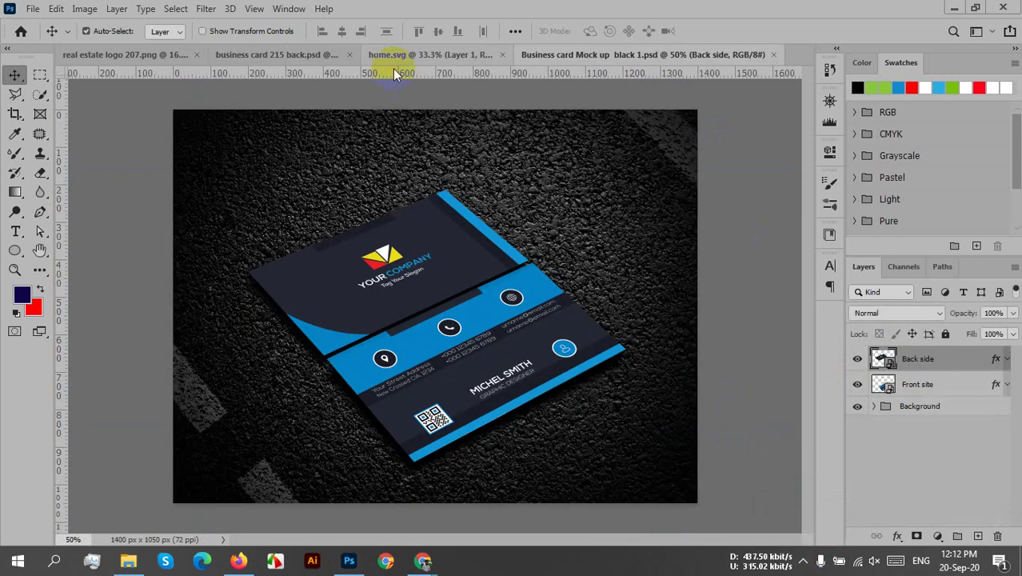
- Close home.svg without saving and select the whole card back canvas
{"action": "left_click", "coordinate": [392, 54]}
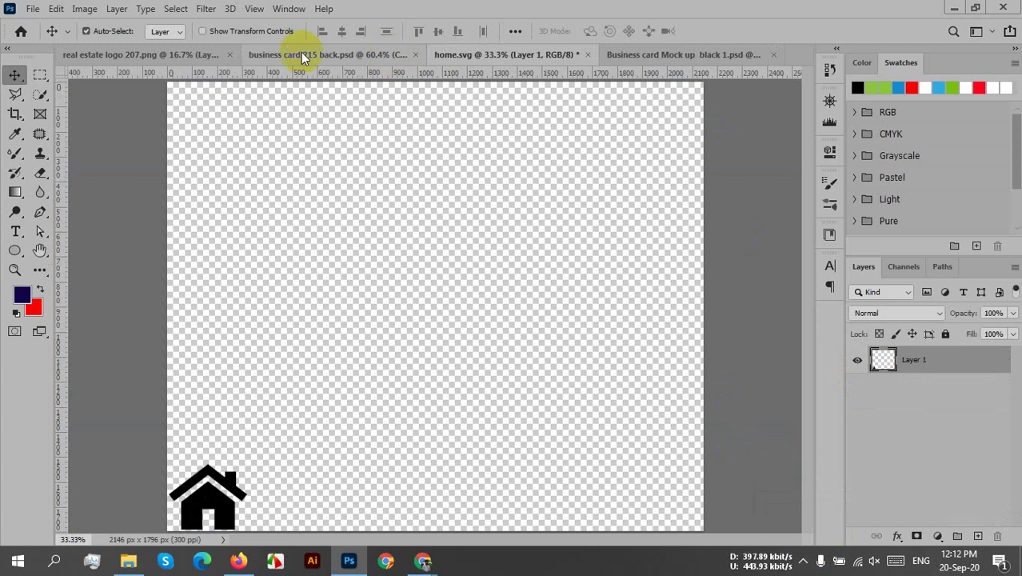
{"action": "left_click", "coordinate": [590, 55]}
{"action": "left_click", "coordinate": [524, 217]}
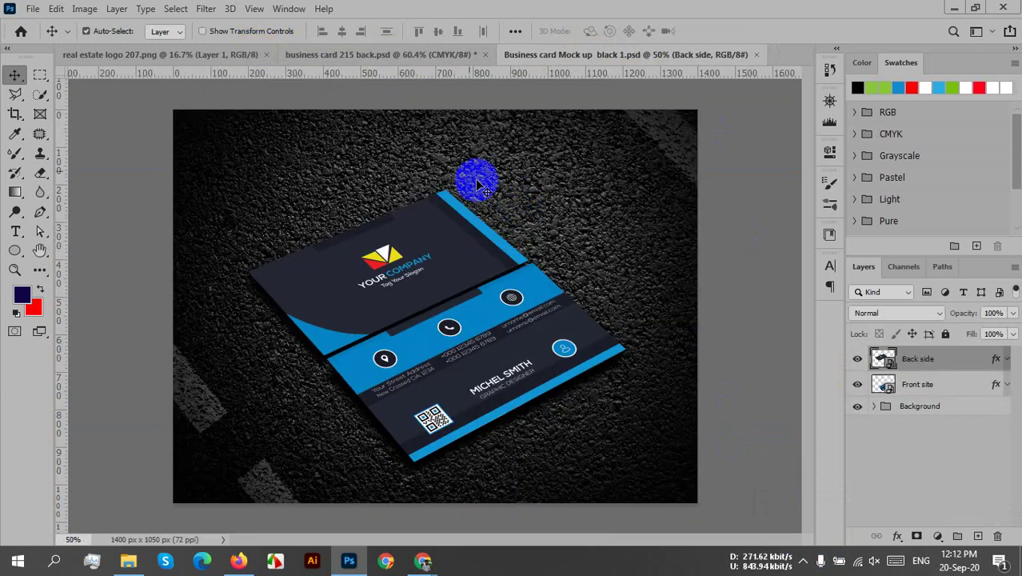
{"action": "left_click", "coordinate": [341, 54]}
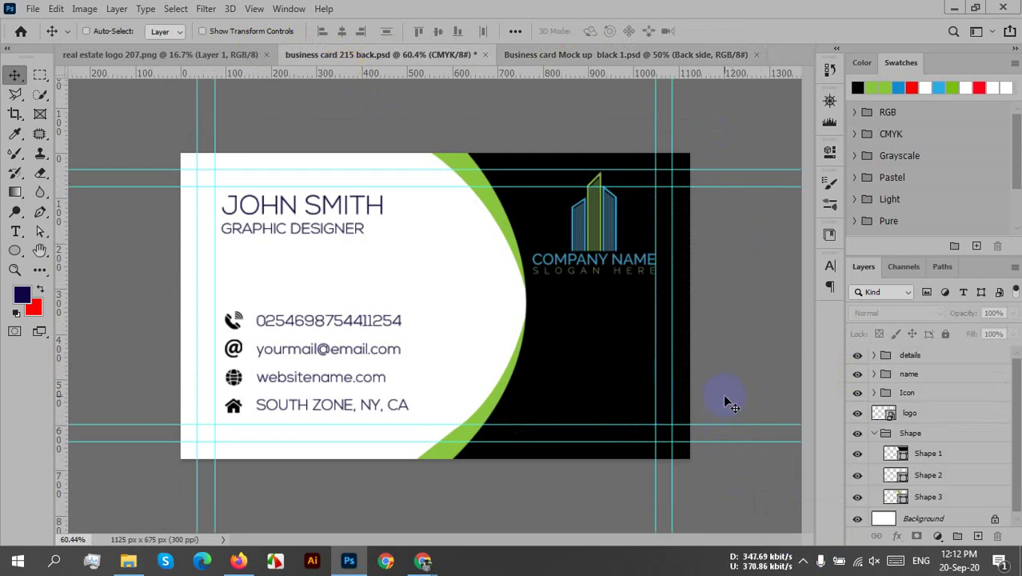
{"action": "key", "text": "ctrl+a"}
- Paste into the mockup's Front site smart object, then discard that edit and return to the mockup
{"action": "left_click", "coordinate": [638, 55]}
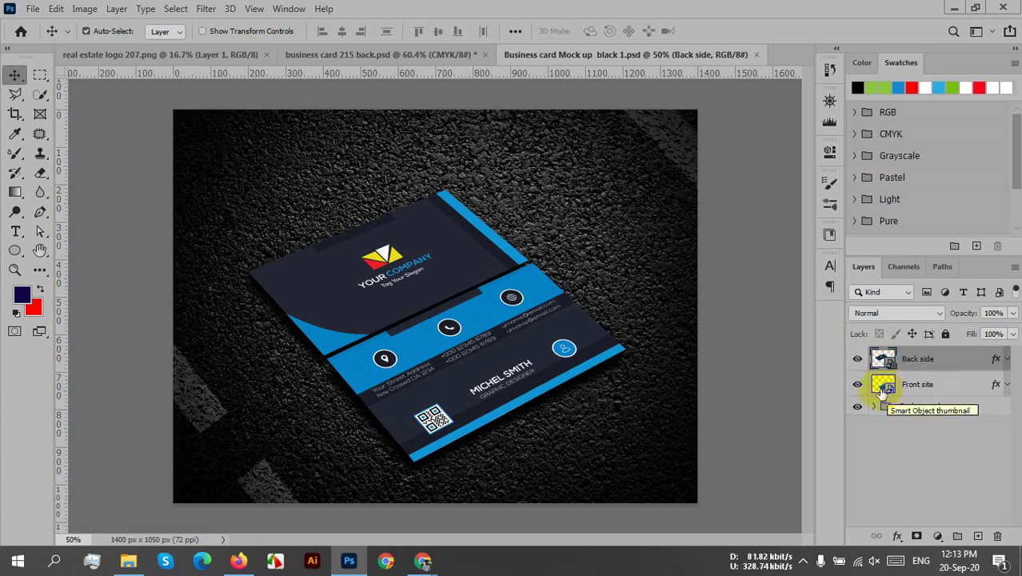
{"action": "double_click", "coordinate": [885, 387]}
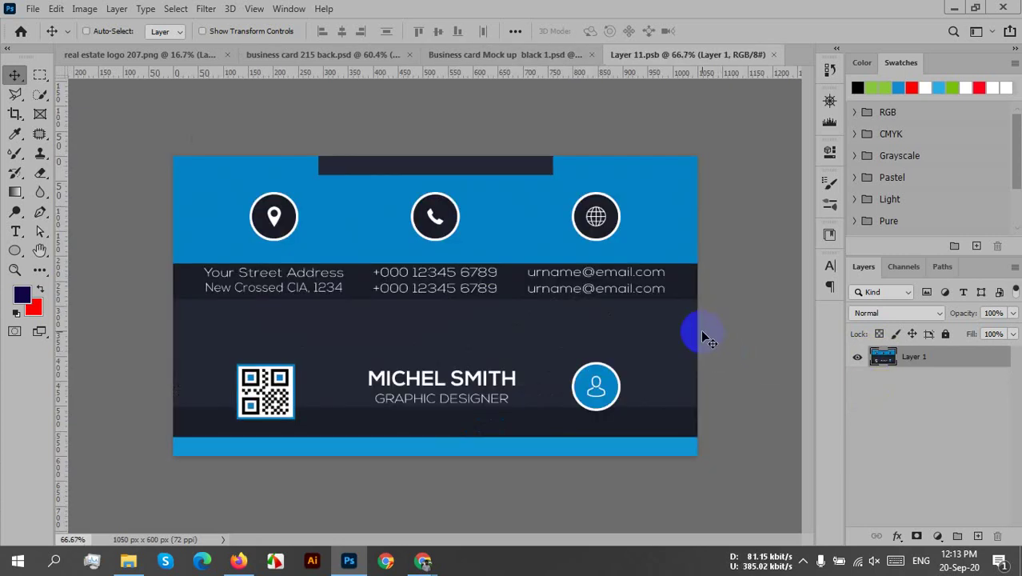
{"action": "key", "text": "ctrl+v"}
{"action": "left_click", "coordinate": [562, 221], "text": "ctrl"}
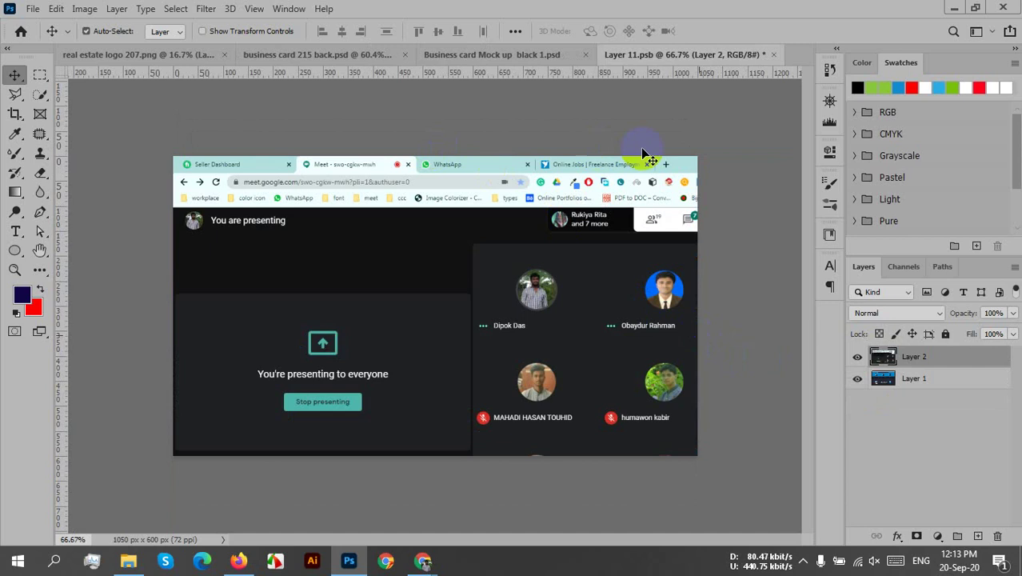
{"action": "left_click", "coordinate": [774, 55]}
{"action": "left_click", "coordinate": [507, 218]}
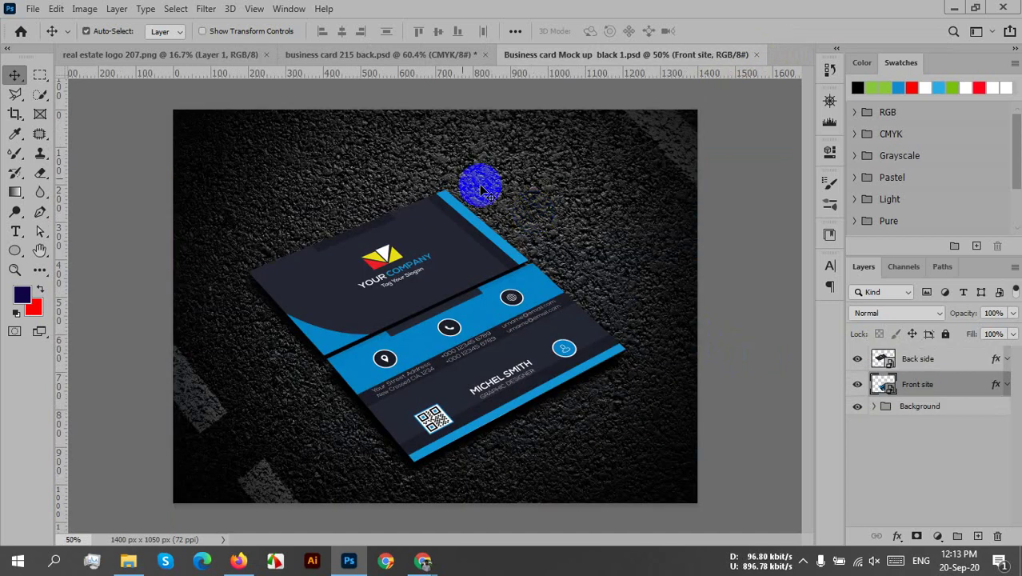
{"action": "left_click", "coordinate": [291, 53]}
{"action": "mouse_move", "coordinate": [548, 297]}
{"action": "left_mouse_down"}
{"action": "mouse_move", "coordinate": [551, 280]}
{"action": "mouse_move", "coordinate": [512, 252]}
{"action": "left_mouse_up"}
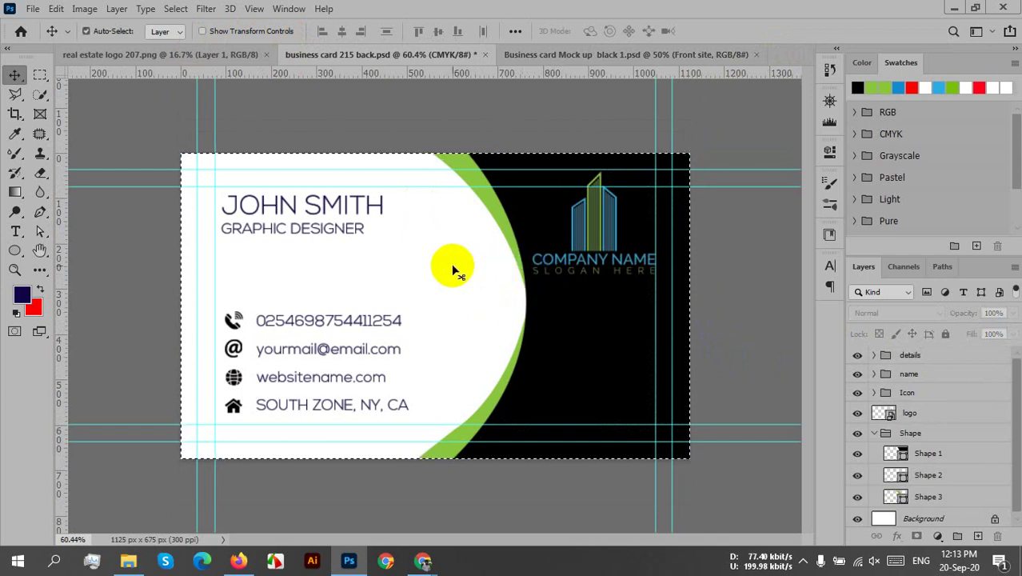
{"action": "left_click", "coordinate": [596, 54]}
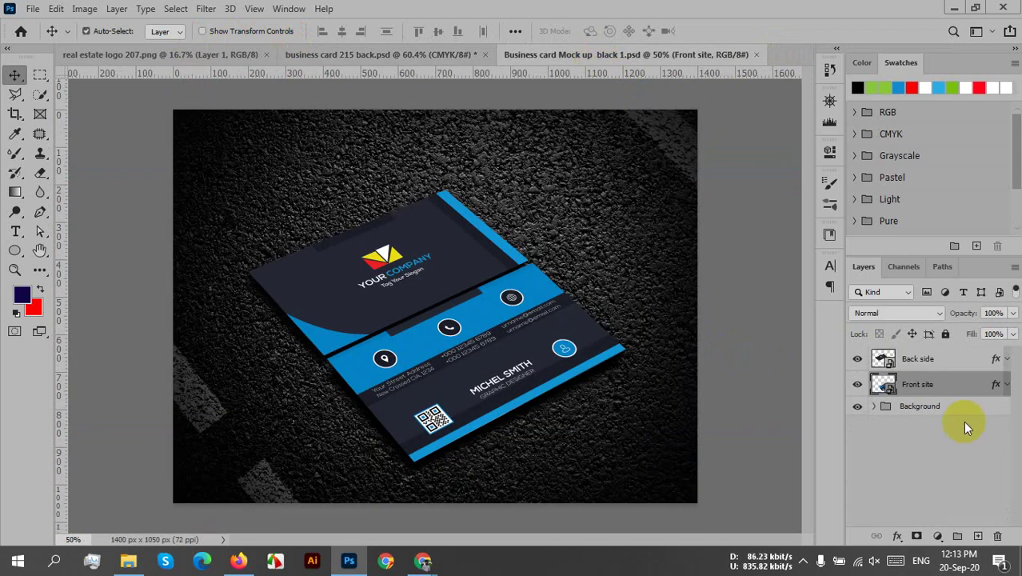
- Test-paste the card image into the Front site smart object, deleting the pasted layers
{"action": "double_click", "coordinate": [884, 385]}
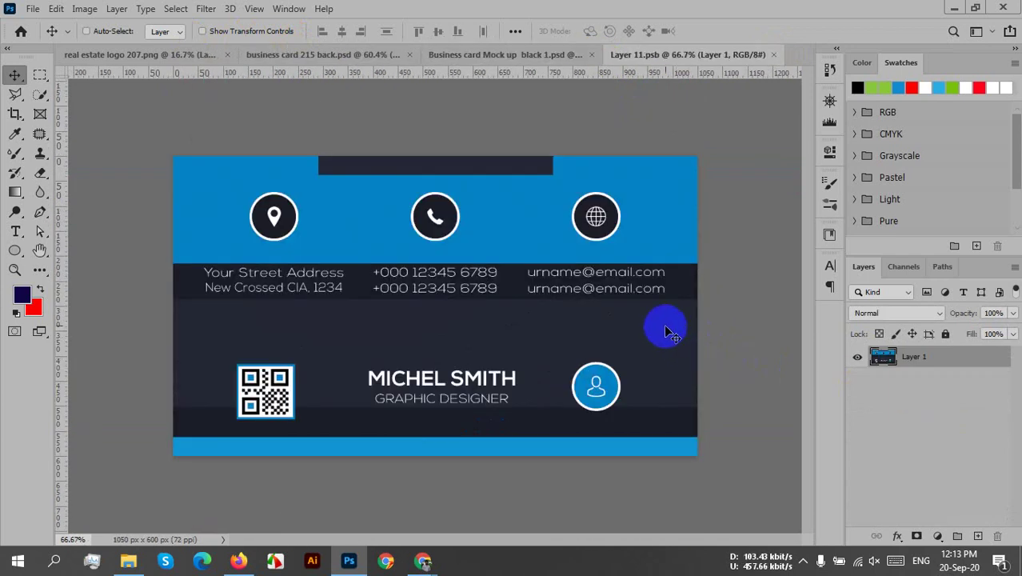
{"action": "key", "text": "ctrl+v"}
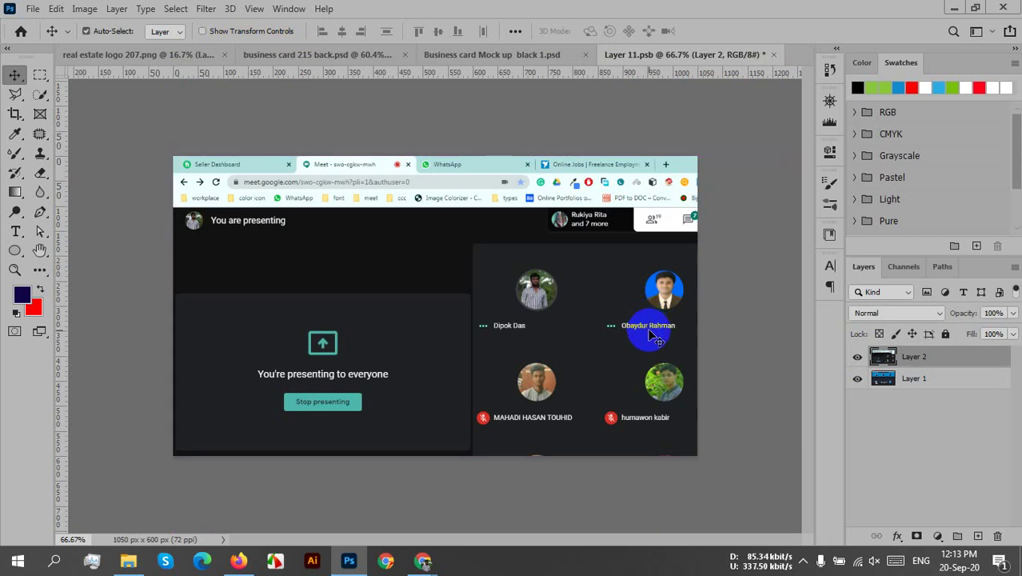
{"action": "scroll", "coordinate": [650, 334], "scroll_direction": "down", "scroll_amount": 2}
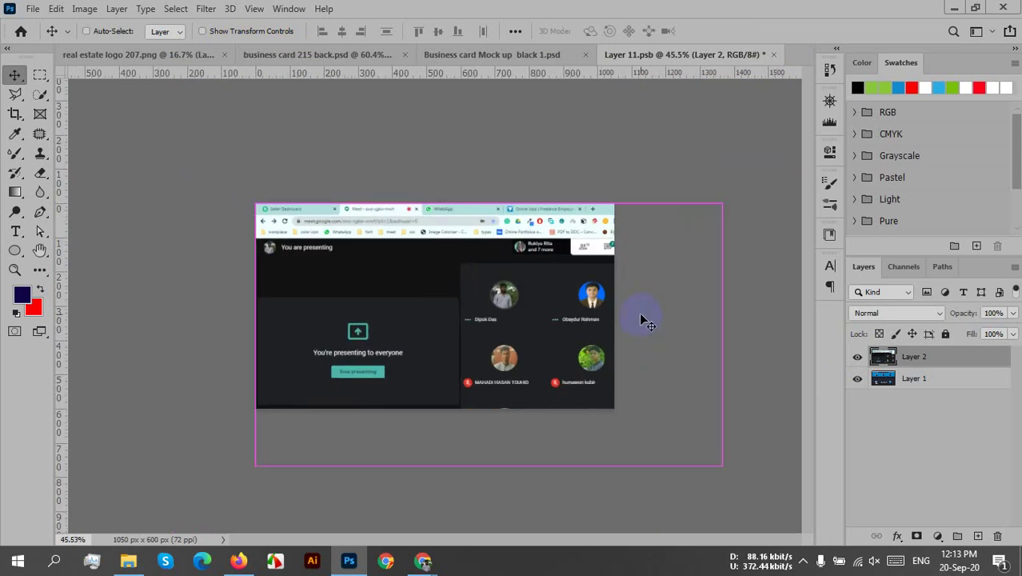
{"action": "key", "text": "Delete"}
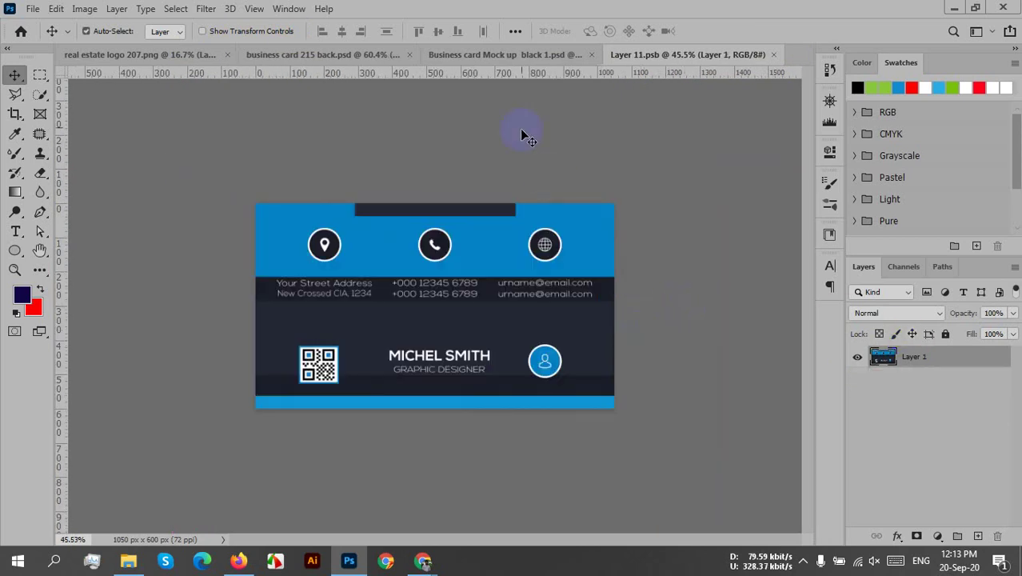
{"action": "left_click", "coordinate": [388, 54]}
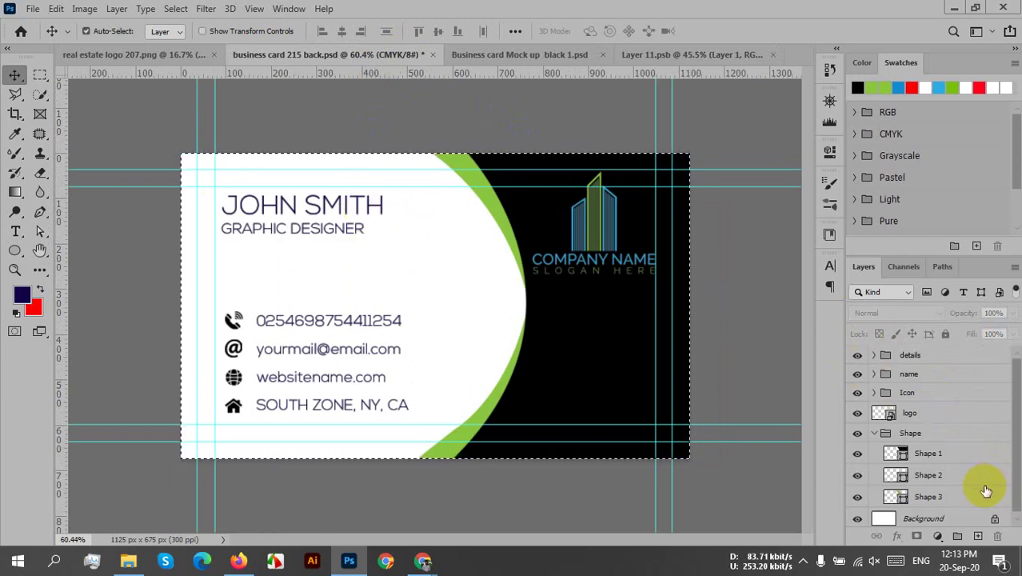
{"action": "left_click", "coordinate": [963, 519]}
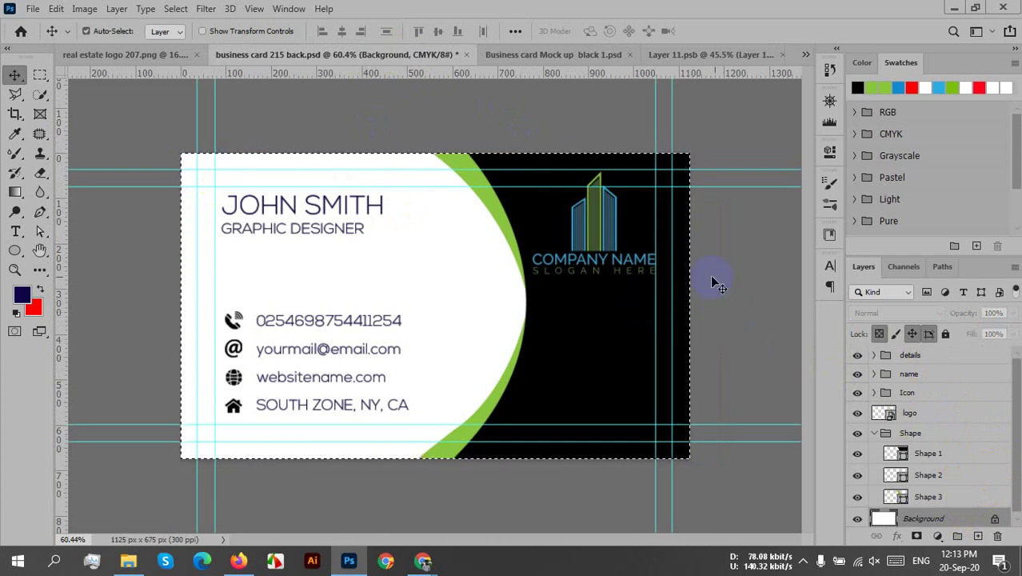
{"action": "left_click", "coordinate": [706, 53]}
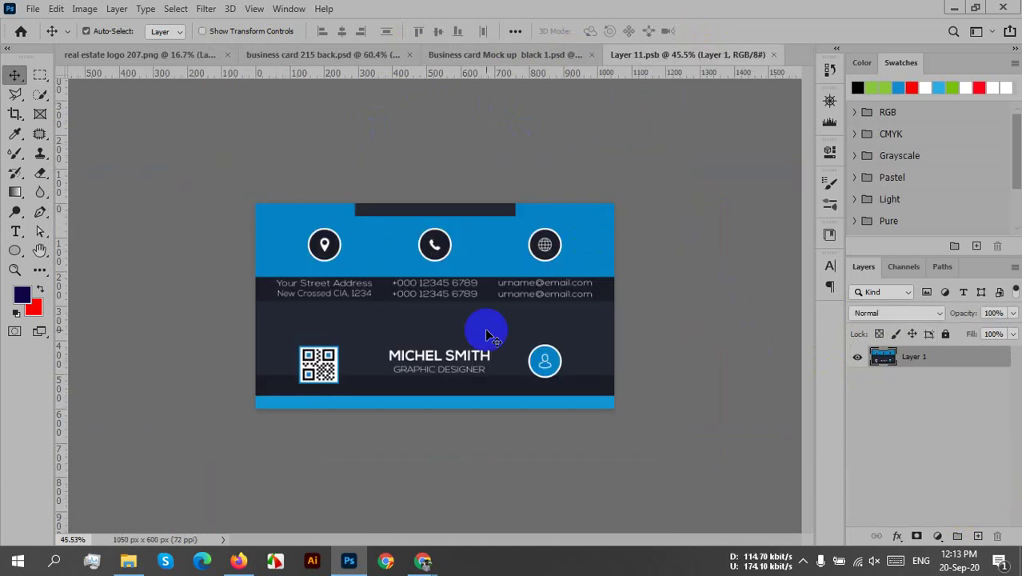
{"action": "key", "text": "ctrl+v"}
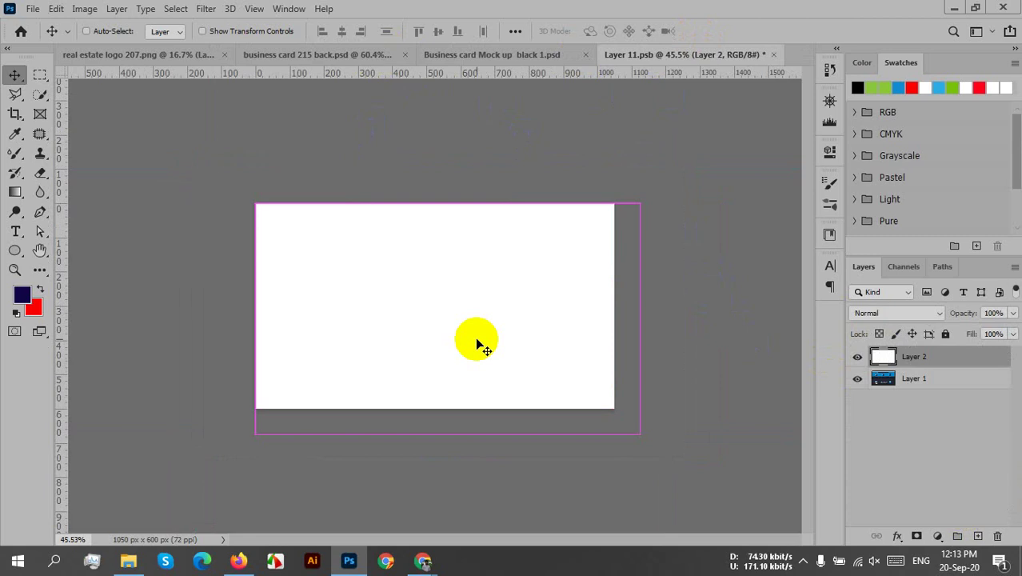
{"action": "key", "text": "ctrl+t"}
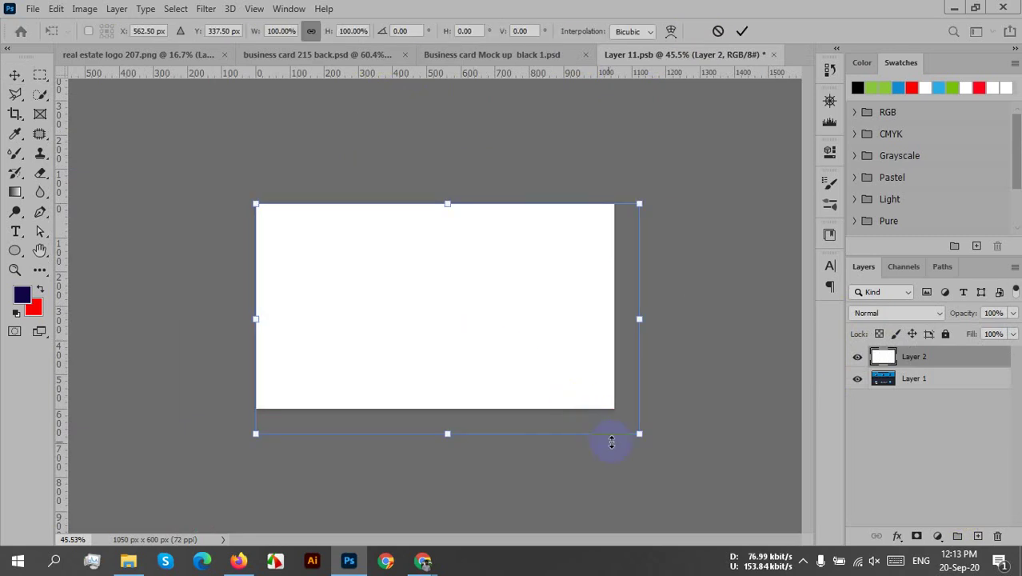
{"action": "left_click_drag", "start_coordinate": [639, 437], "coordinate": [614, 418]}
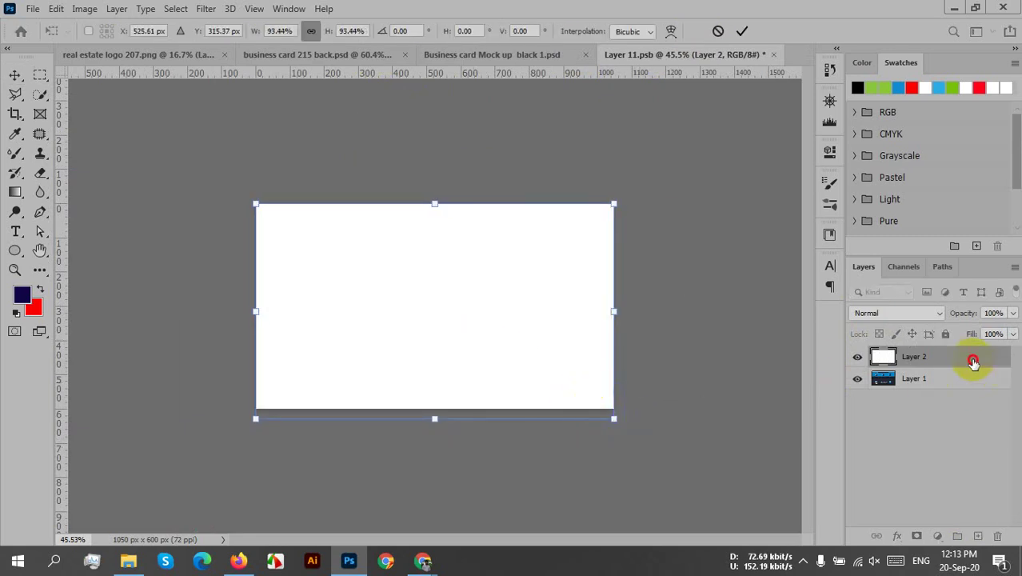
{"action": "left_click_drag", "start_coordinate": [973, 361], "coordinate": [998, 536]}
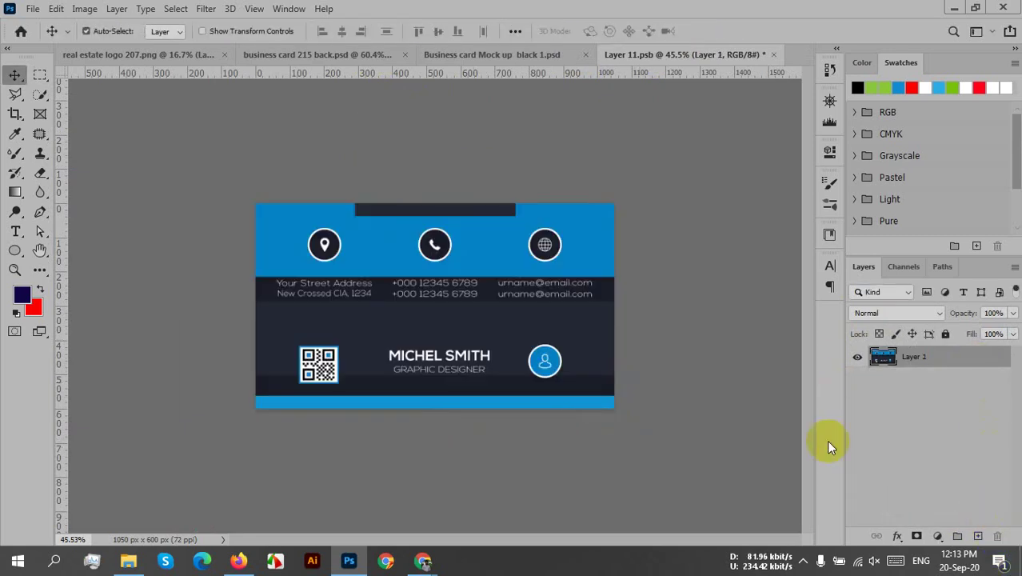
- Close business card back, real estate logo and the smart object without saving
{"action": "left_click", "coordinate": [406, 55]}
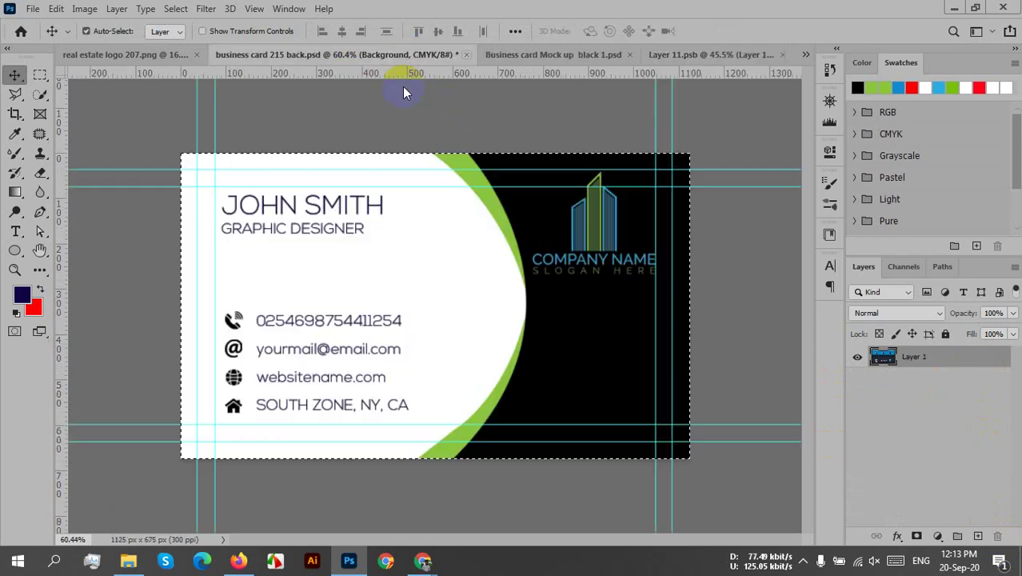
{"action": "left_click", "coordinate": [508, 219]}
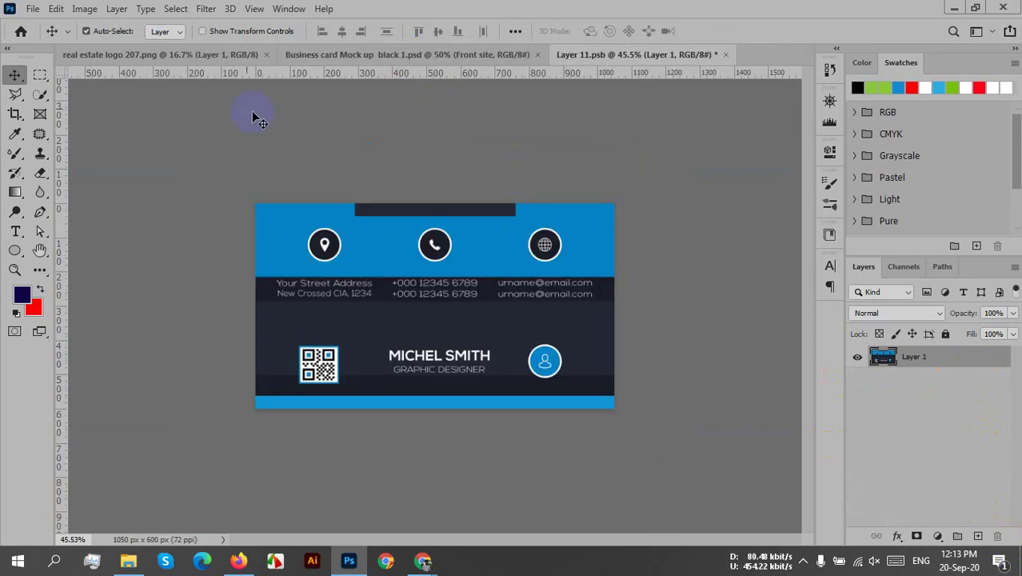
{"action": "left_click", "coordinate": [267, 54]}
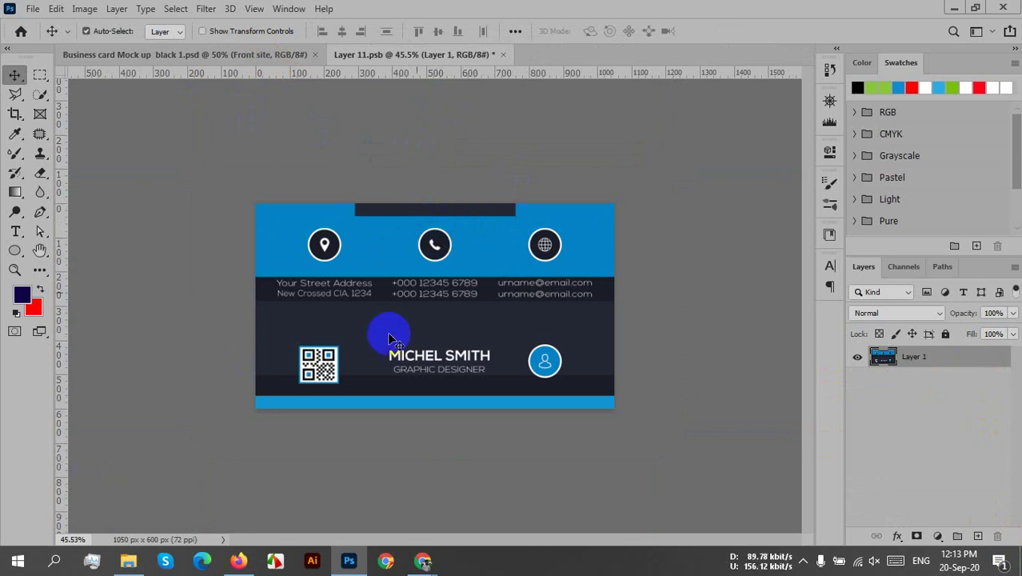
{"action": "left_click", "coordinate": [503, 54]}
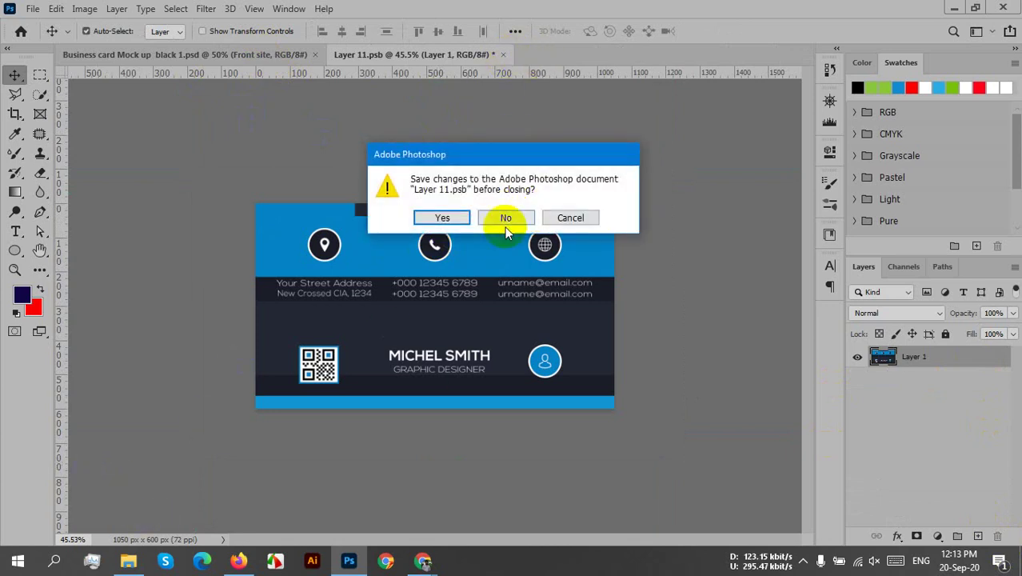
{"action": "left_click", "coordinate": [505, 217]}
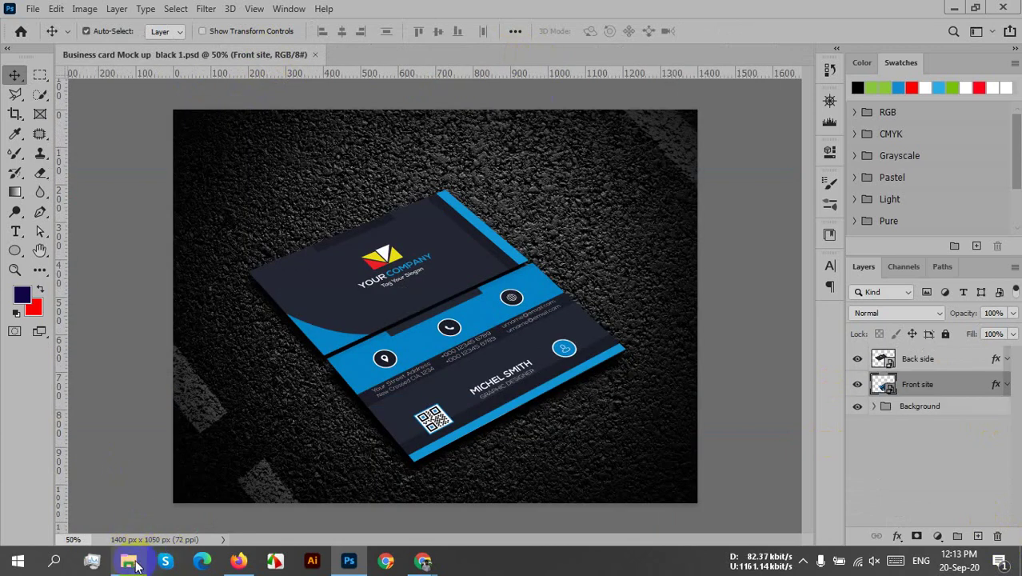
- Open business card 215 front.jpg and back.jpg from the Desktop in Photoshop
{"action": "left_click", "coordinate": [128, 561]}
{"action": "left_click", "coordinate": [80, 147]}
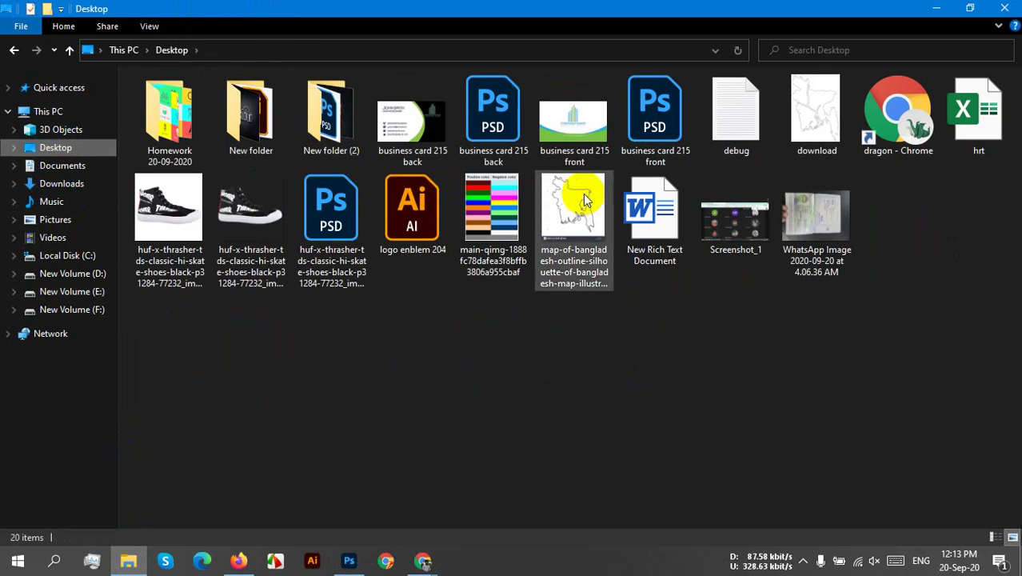
{"action": "left_click", "coordinate": [563, 119]}
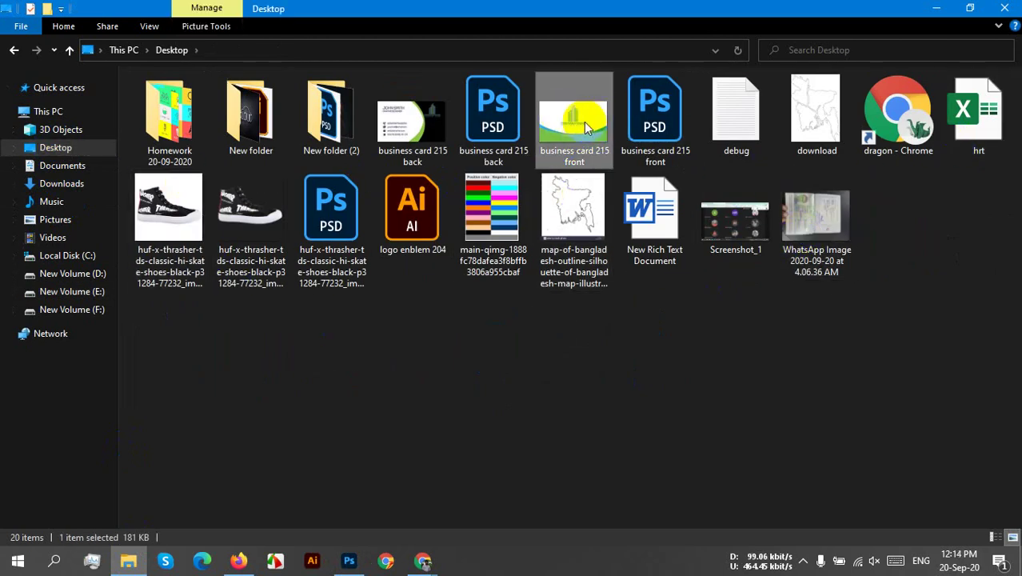
{"action": "left_click", "coordinate": [416, 138]}
{"action": "left_click_drag", "start_coordinate": [416, 139], "coordinate": [481, 54]}
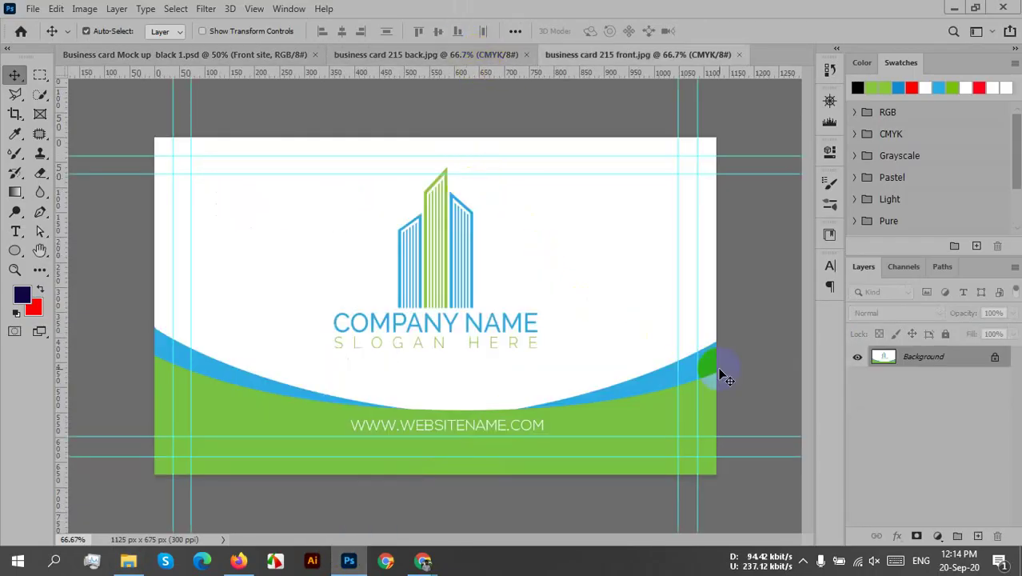
- Copy the whole front card design and paste it into the mockup's Back side smart object
{"action": "key", "text": "ctrl+a"}
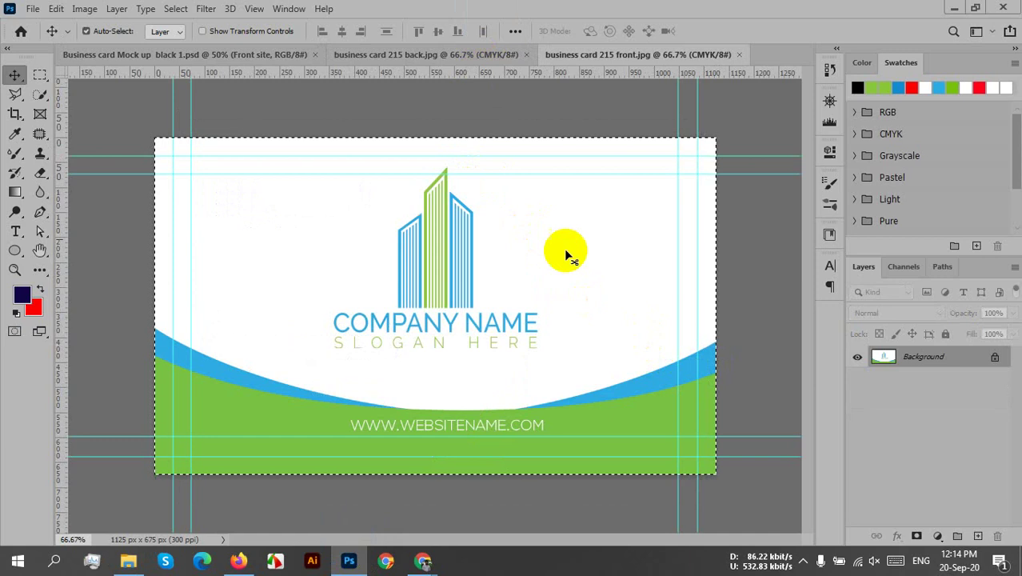
{"action": "left_click", "coordinate": [262, 56]}
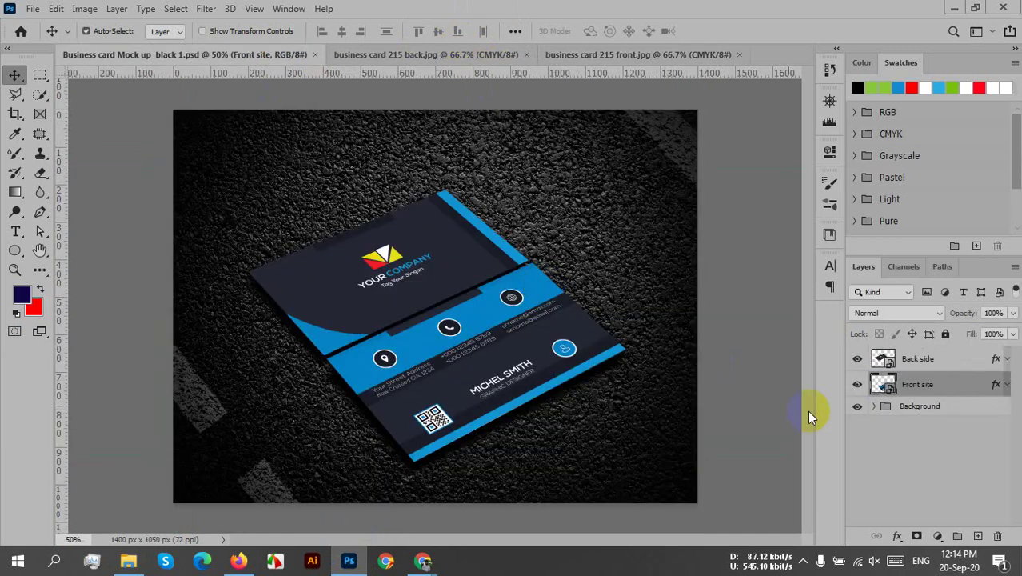
{"action": "left_click", "coordinate": [879, 360]}
{"action": "double_click", "coordinate": [879, 360]}
{"action": "key", "text": "ctrl+v"}
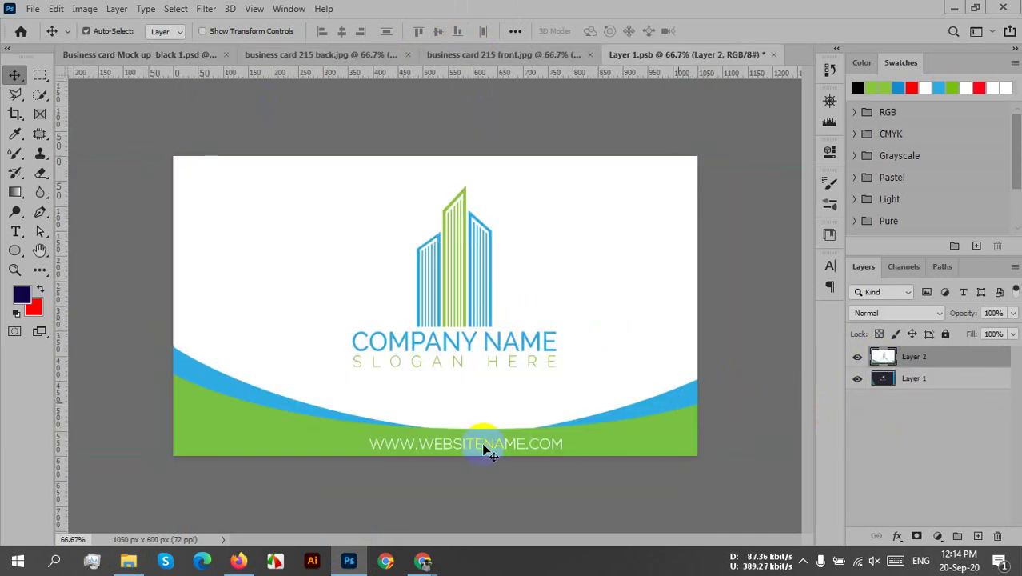
- Centre the pasted design horizontally and vertically on the canvas and save the smart object
{"action": "key", "text": "ctrl+t"}
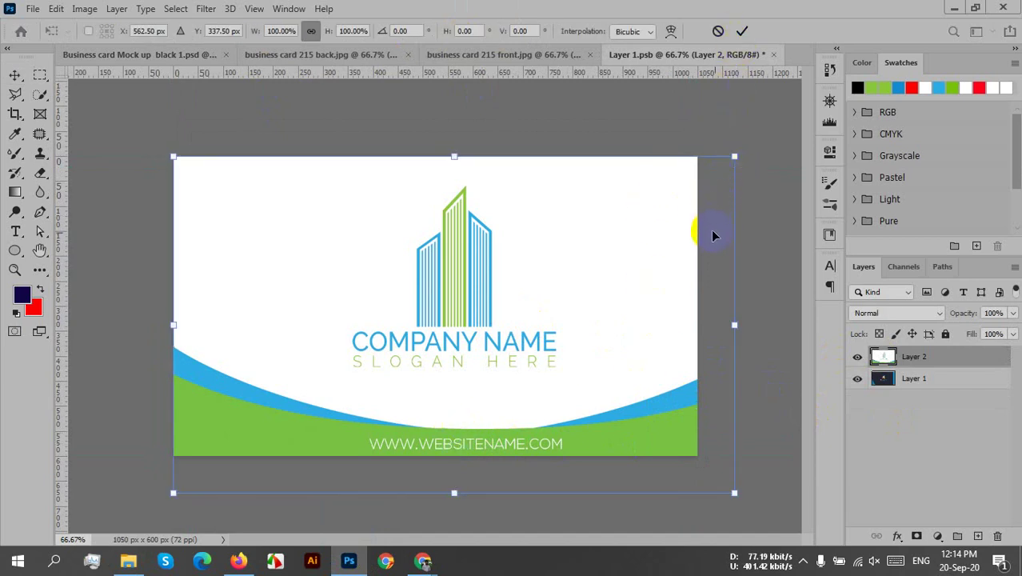
{"action": "left_click", "coordinate": [743, 31]}
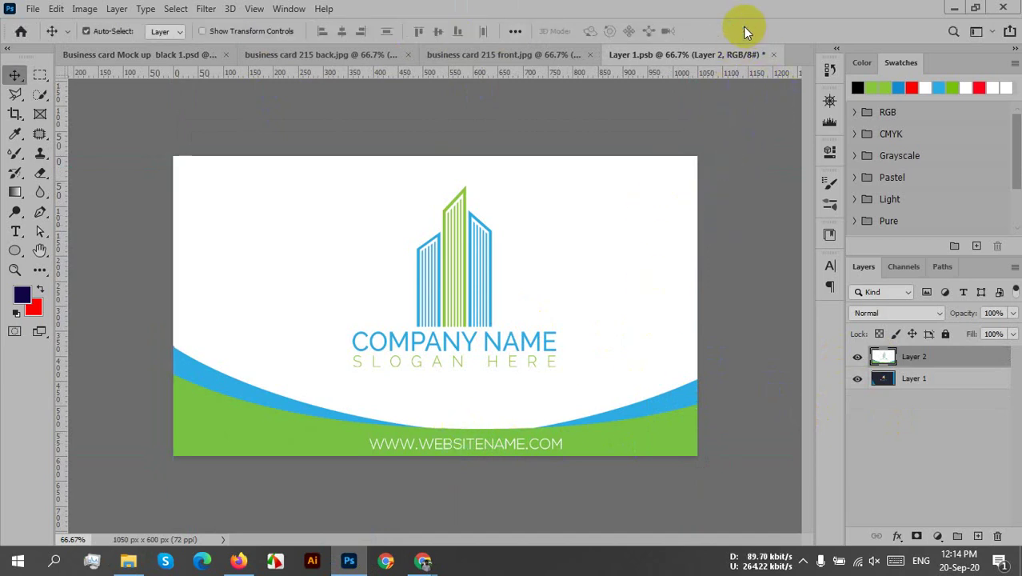
{"action": "left_click", "coordinate": [513, 32]}
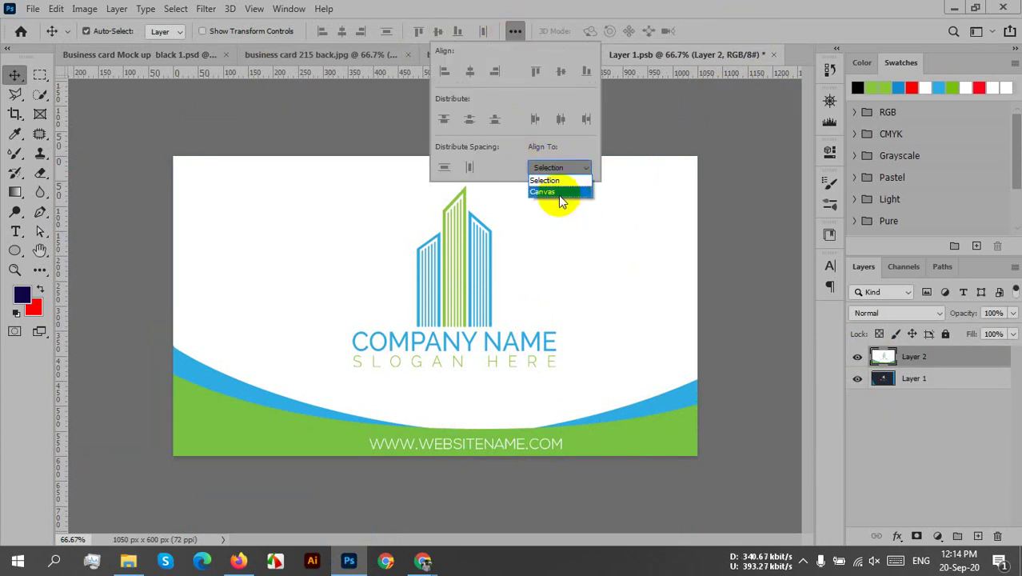
{"action": "left_click", "coordinate": [544, 186]}
{"action": "left_click", "coordinate": [342, 31]}
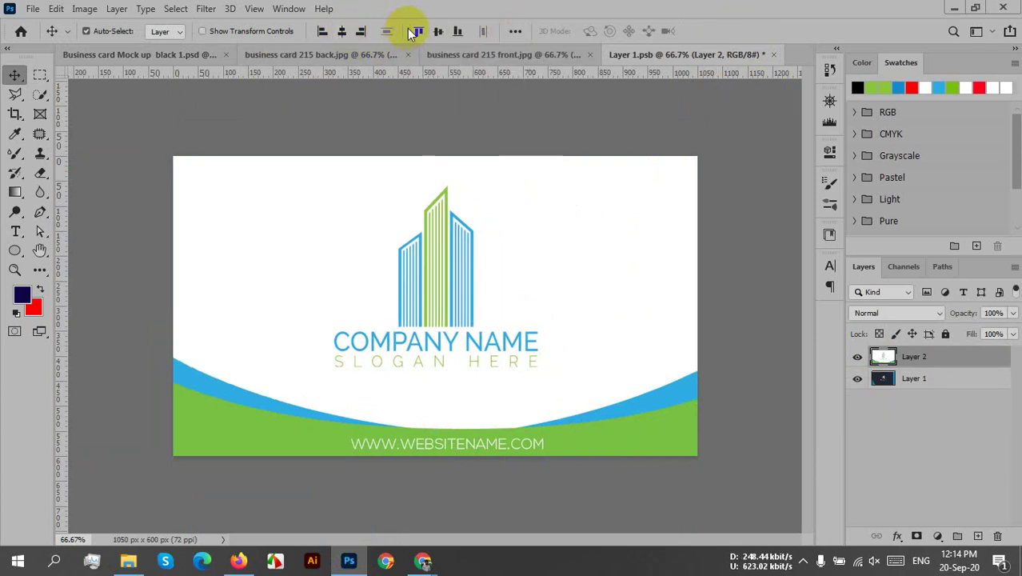
{"action": "left_click", "coordinate": [438, 31]}
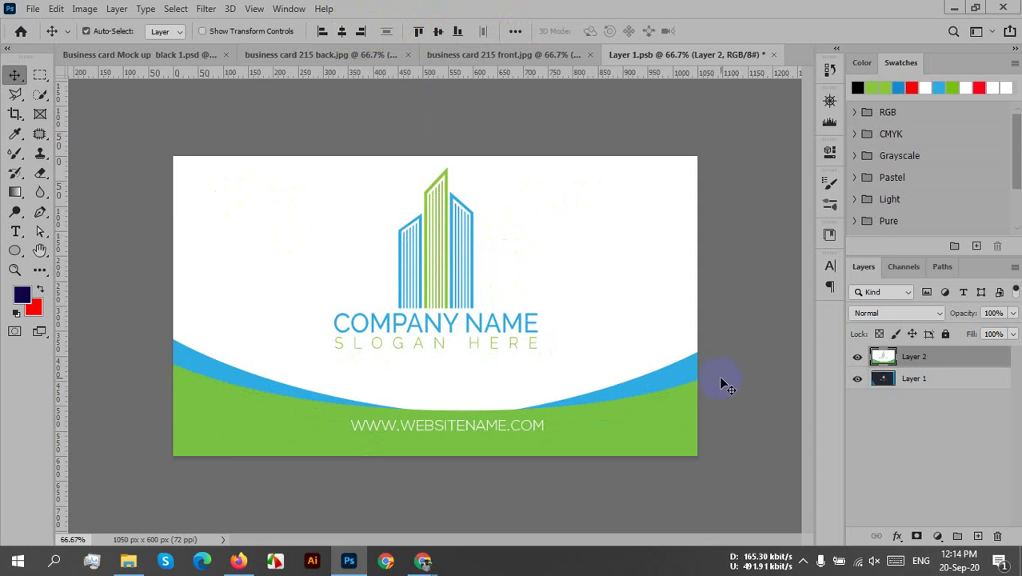
{"action": "key", "text": "ctrl+t"}
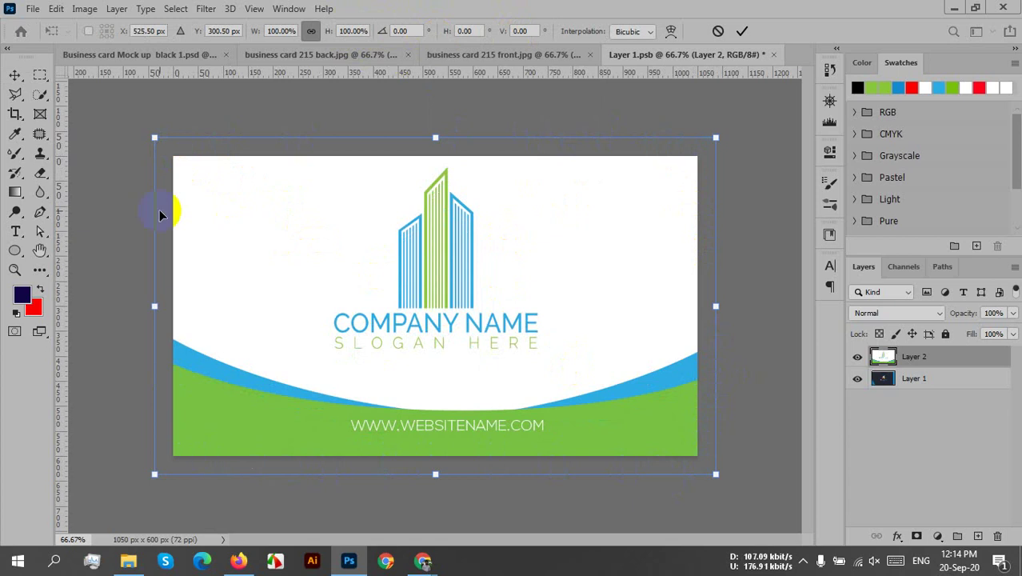
{"action": "left_click", "coordinate": [741, 32]}
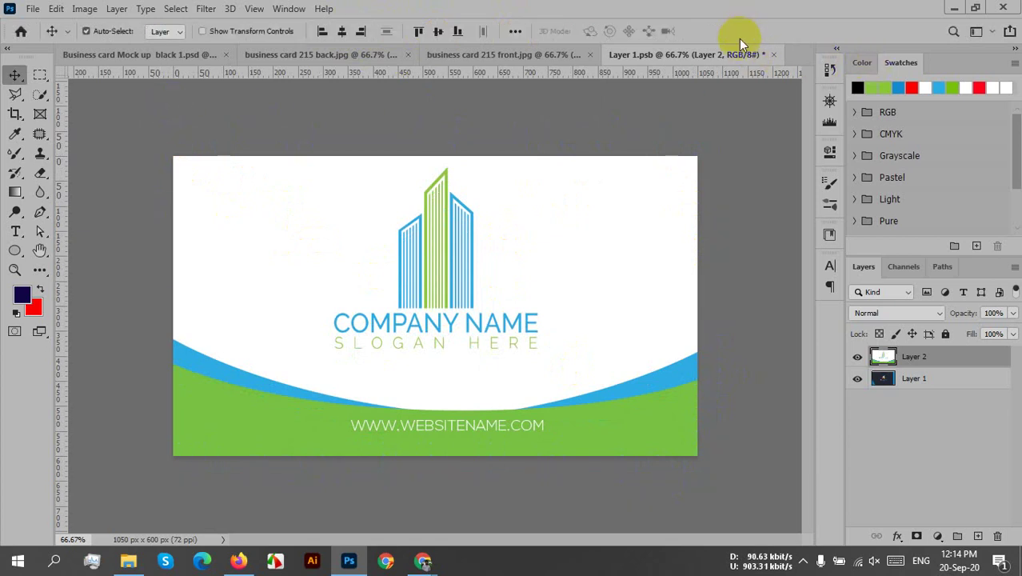
{"action": "key", "text": "ctrl+s"}
{"action": "left_click", "coordinate": [696, 132]}
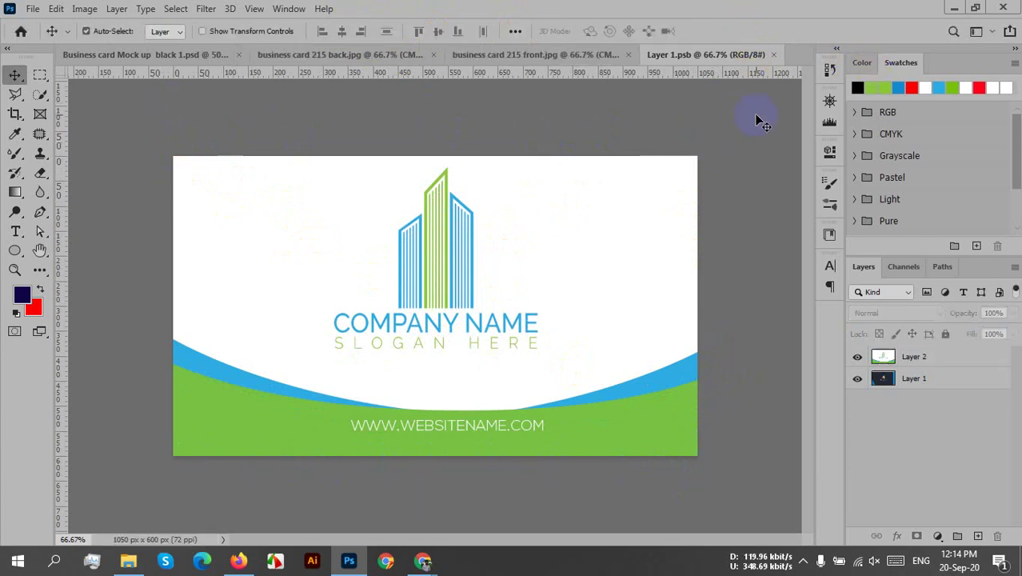
- Close Layer 1.psb and paste the back card design into the Front site smart object
{"action": "left_click", "coordinate": [773, 56]}
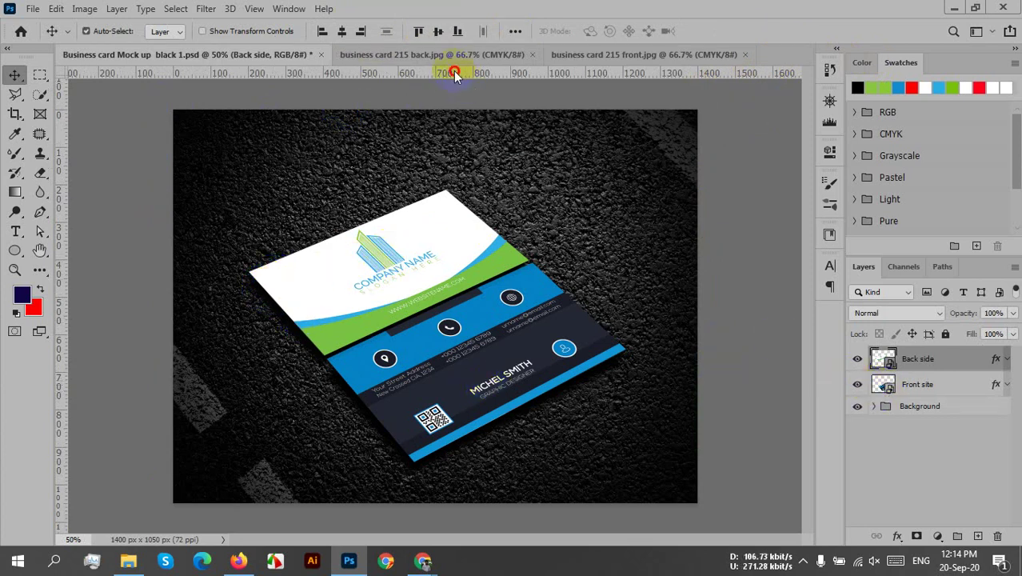
{"action": "left_click", "coordinate": [438, 56]}
{"action": "key", "text": "ctrl+a"}
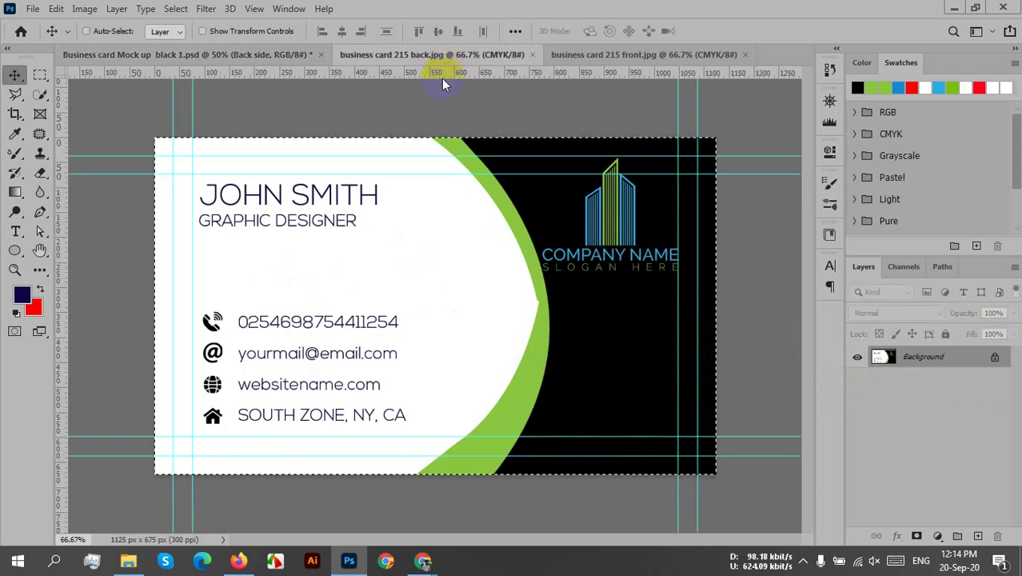
{"action": "left_click", "coordinate": [634, 52]}
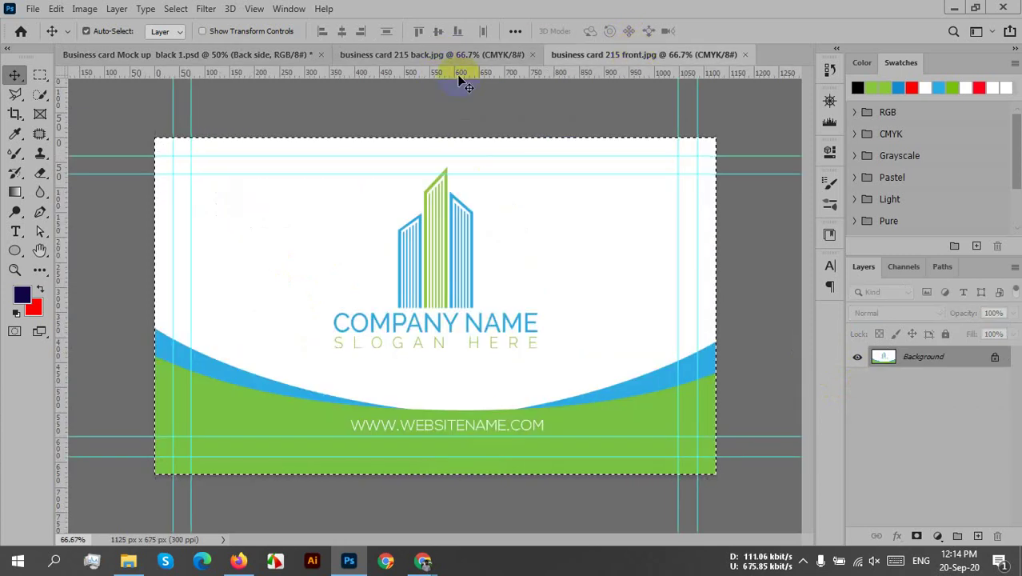
{"action": "left_click", "coordinate": [228, 53]}
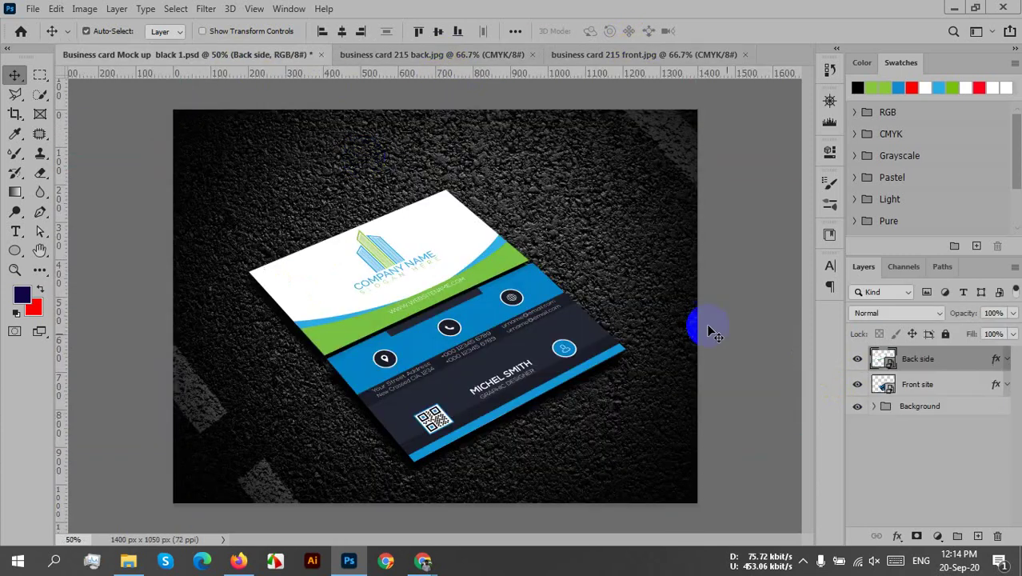
{"action": "double_click", "coordinate": [883, 385]}
{"action": "key", "text": "ctrl+v"}
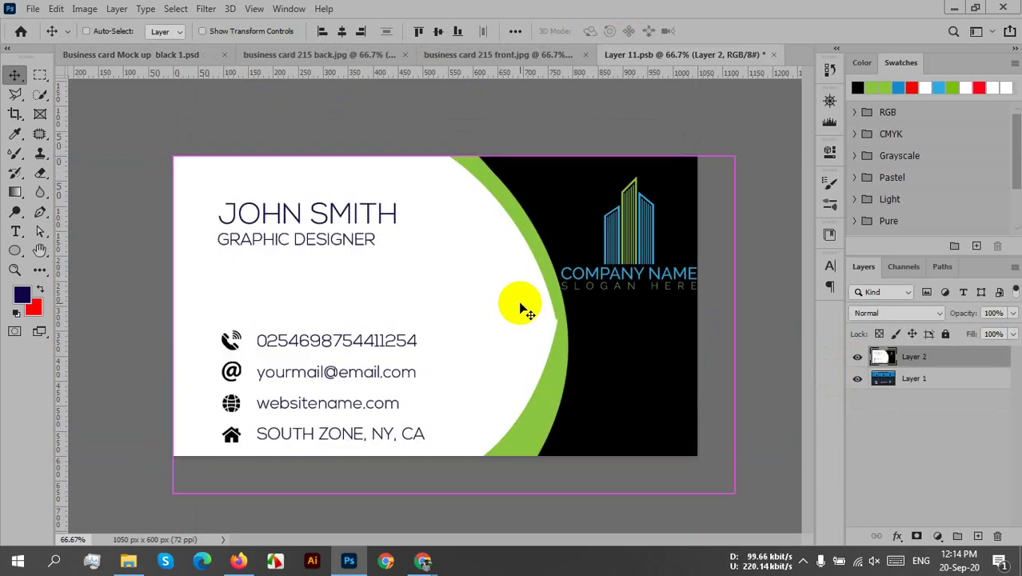
- Centre the contact-details design on the canvas and return to the mockup
{"action": "left_click", "coordinate": [360, 32]}
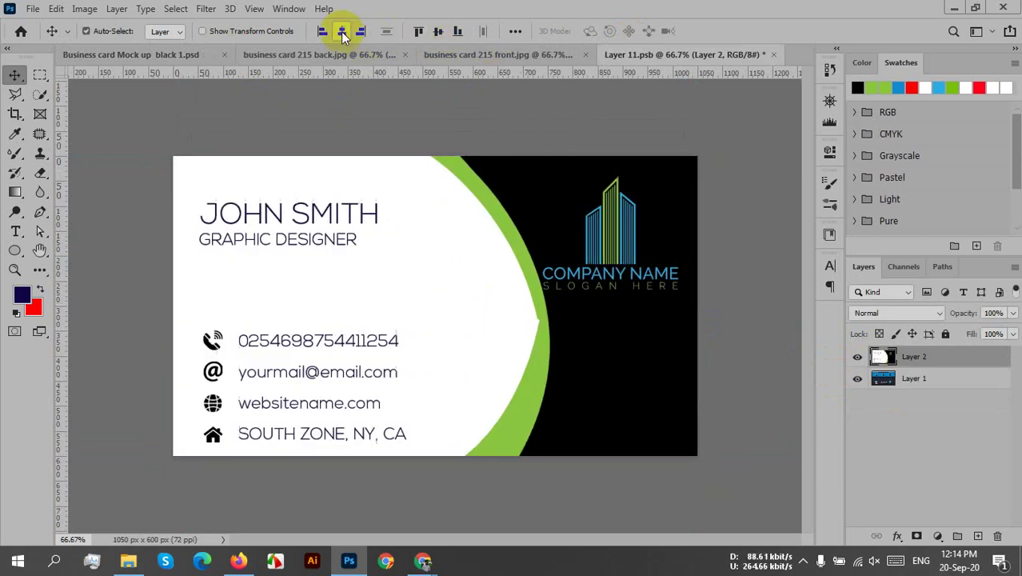
{"action": "left_click", "coordinate": [445, 30]}
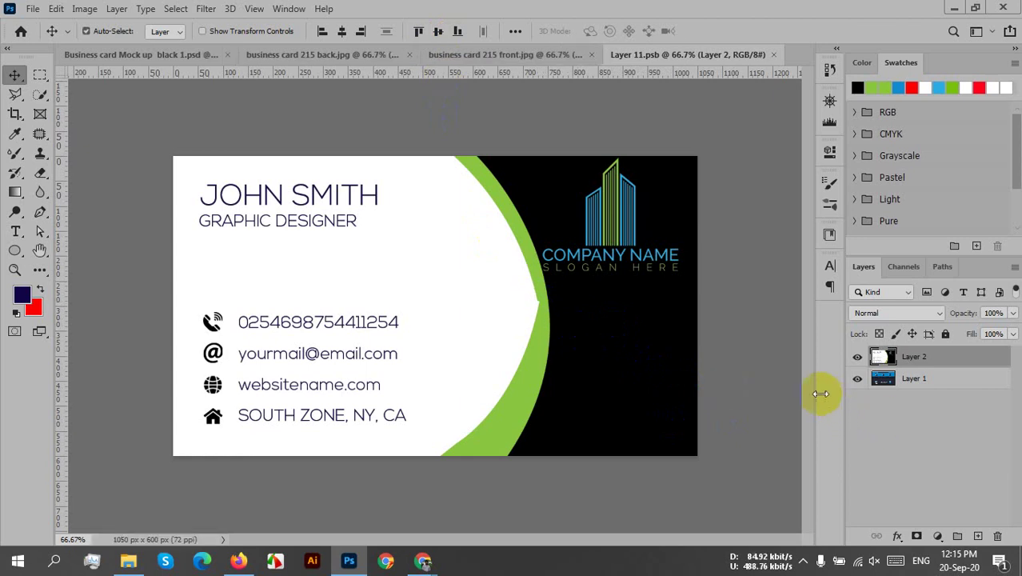
{"action": "left_click", "coordinate": [640, 349]}
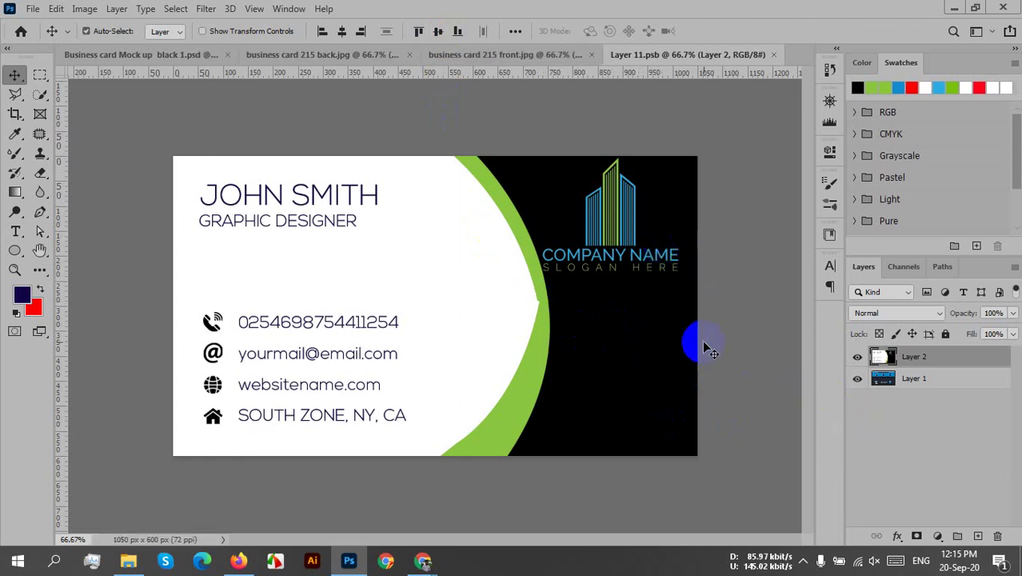
{"action": "key", "text": "ctrl"}
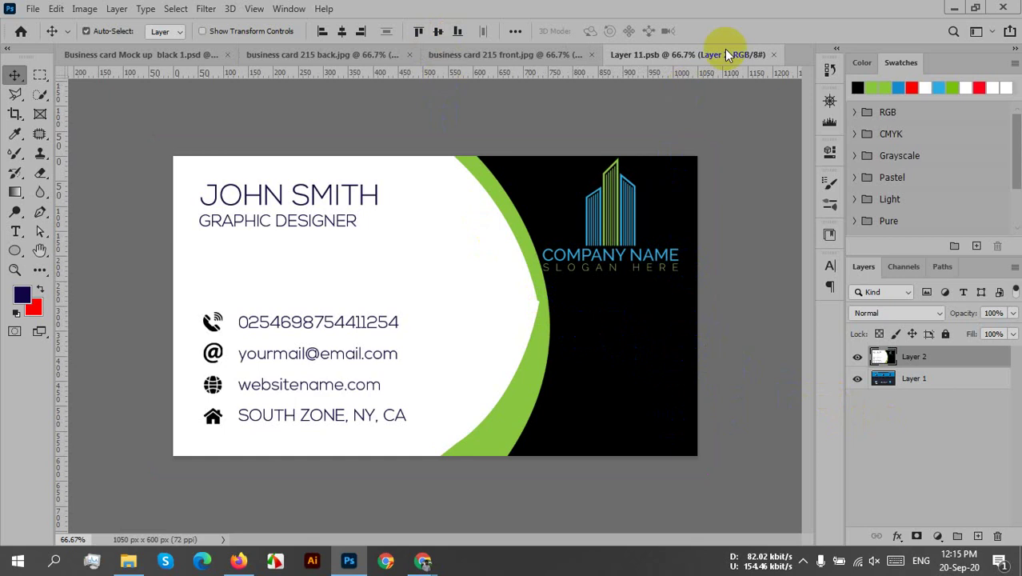
{"action": "left_click", "coordinate": [773, 54]}
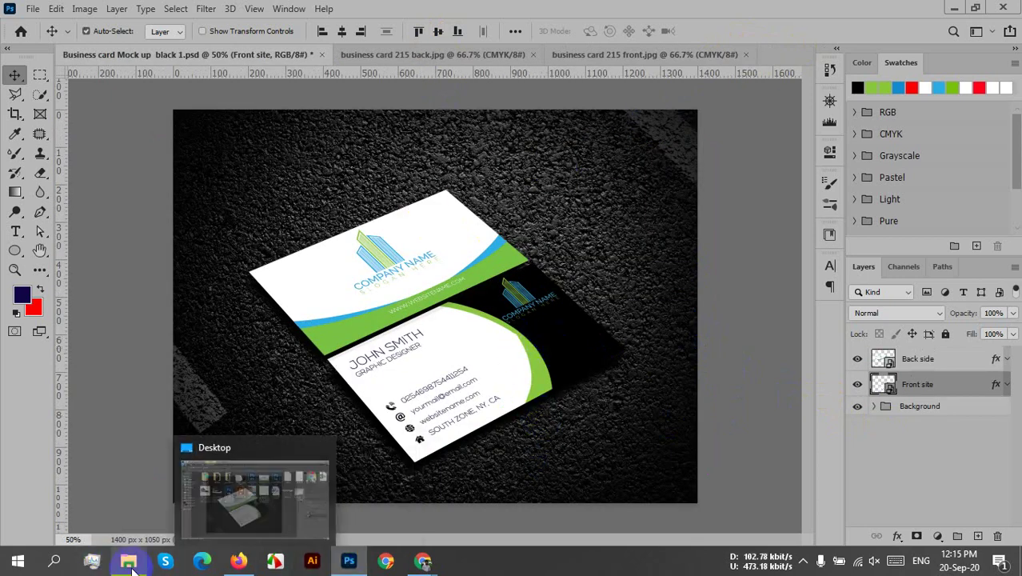
- Open business card 215 back.psd from the Desktop folder
{"action": "left_click", "coordinate": [188, 480]}
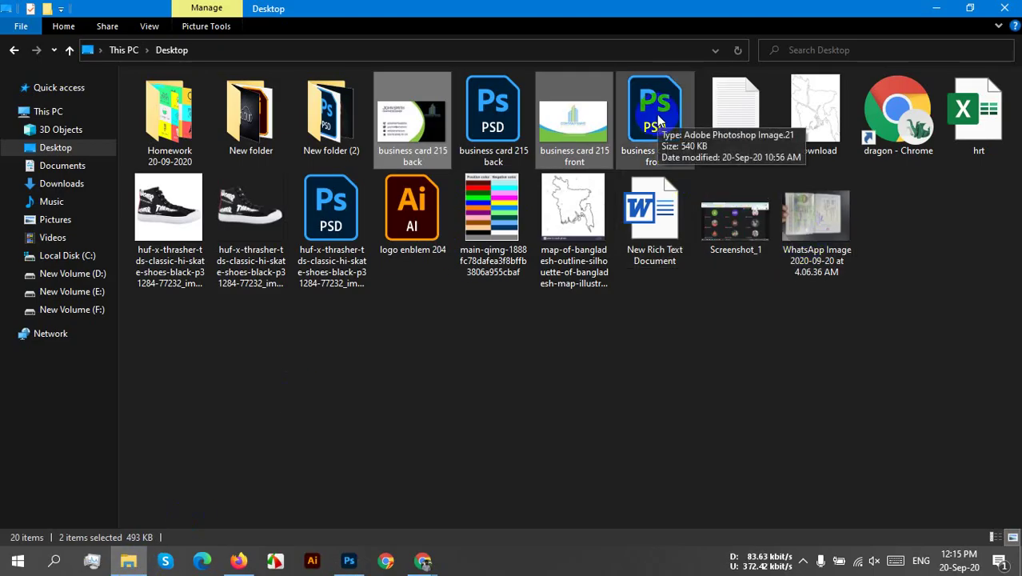
{"action": "left_click", "coordinate": [486, 115]}
{"action": "double_click", "coordinate": [484, 109]}
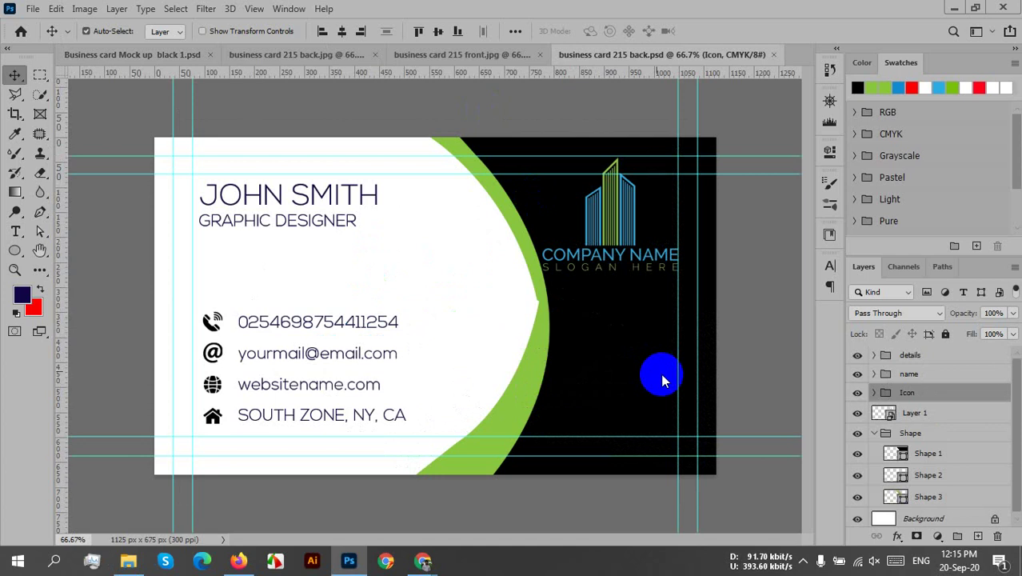
- Shift the black curved shape slightly left and rotate it about 1.8 degrees
{"action": "left_click_drag", "start_coordinate": [662, 381], "coordinate": [638, 371]}
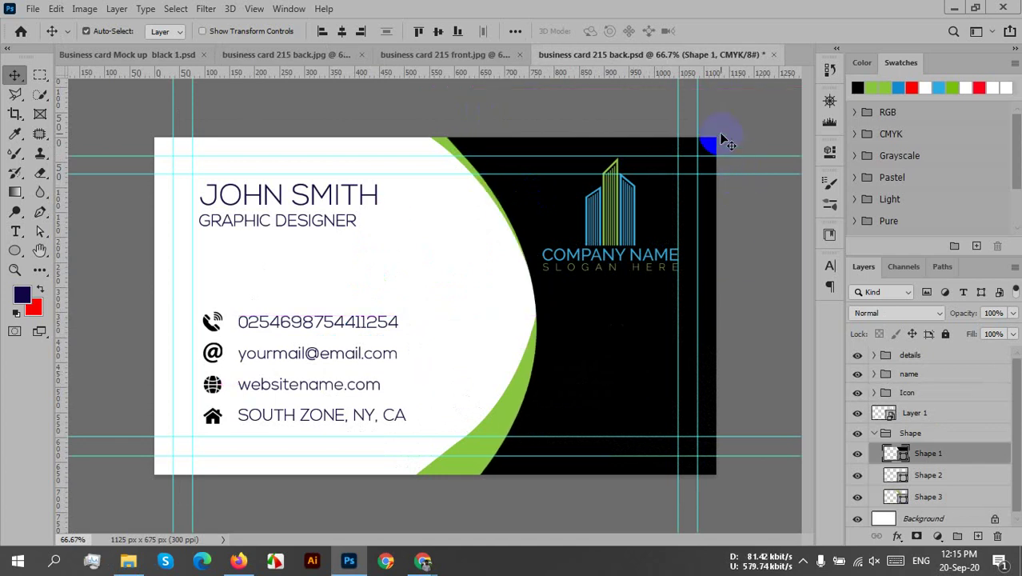
{"action": "key", "text": "ctrl+t"}
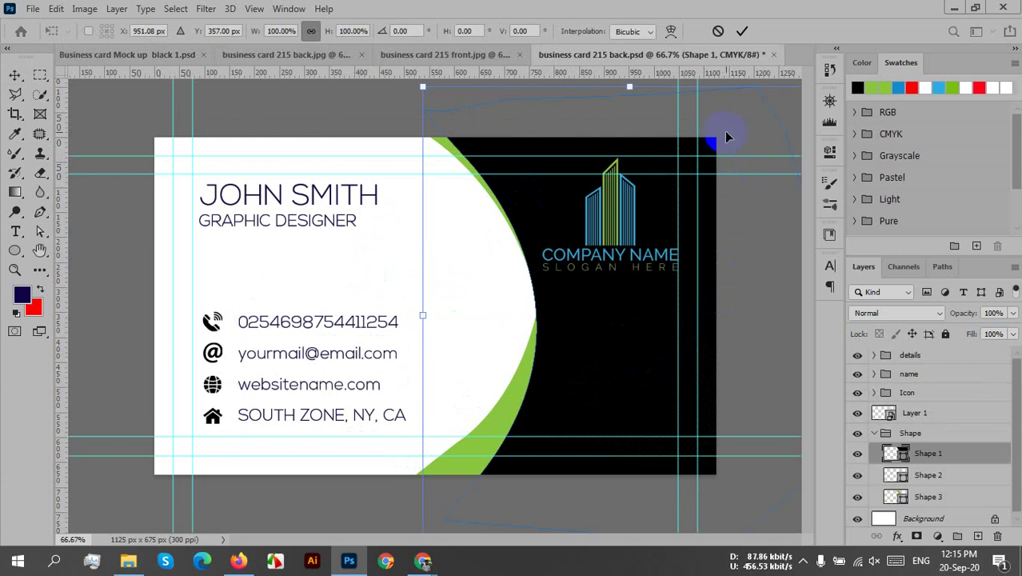
{"action": "left_click_drag", "start_coordinate": [412, 82], "coordinate": [434, 78]}
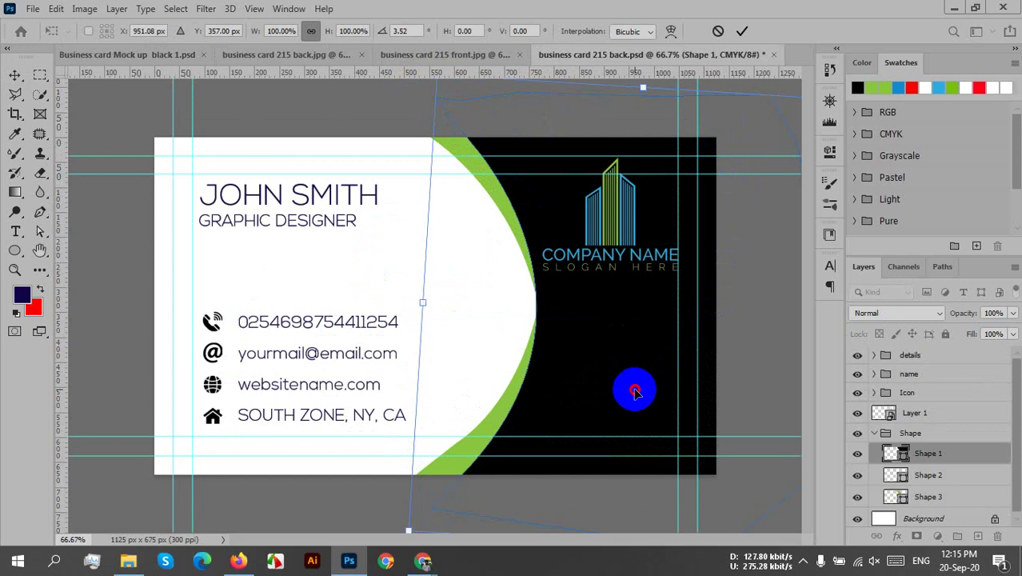
{"action": "left_click_drag", "start_coordinate": [633, 388], "coordinate": [632, 387]}
{"action": "left_click", "coordinate": [742, 31]}
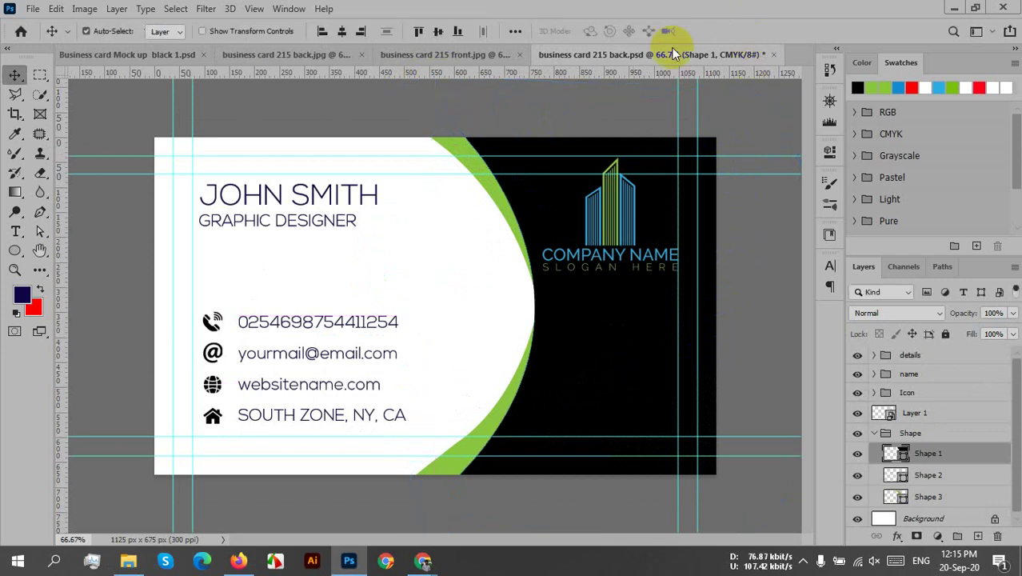
- Try saving the card back as JPEG over business card 215 back.jpg, which fails
{"action": "left_click", "coordinate": [35, 11]}
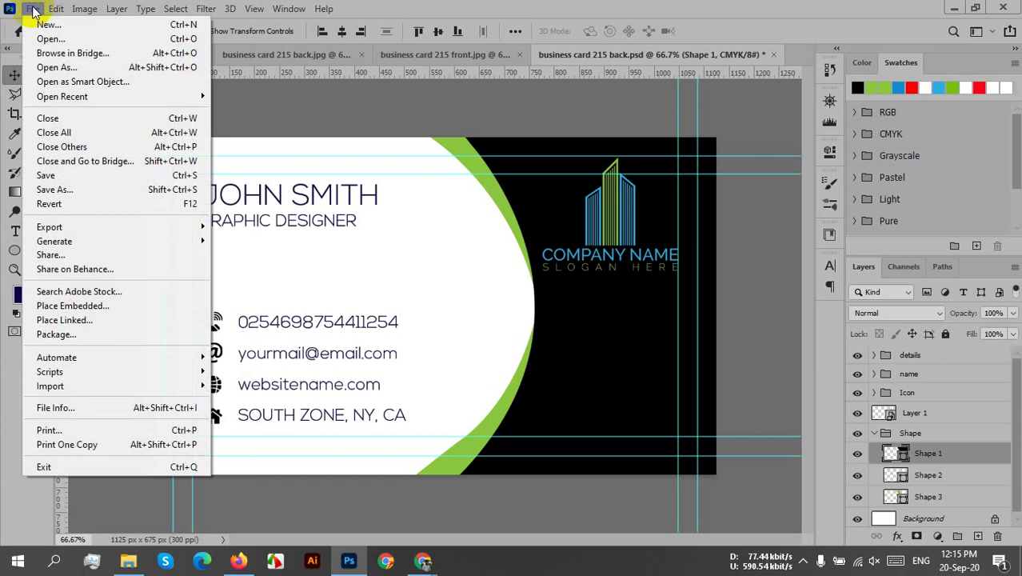
{"action": "left_click", "coordinate": [33, 9]}
{"action": "left_click", "coordinate": [33, 8]}
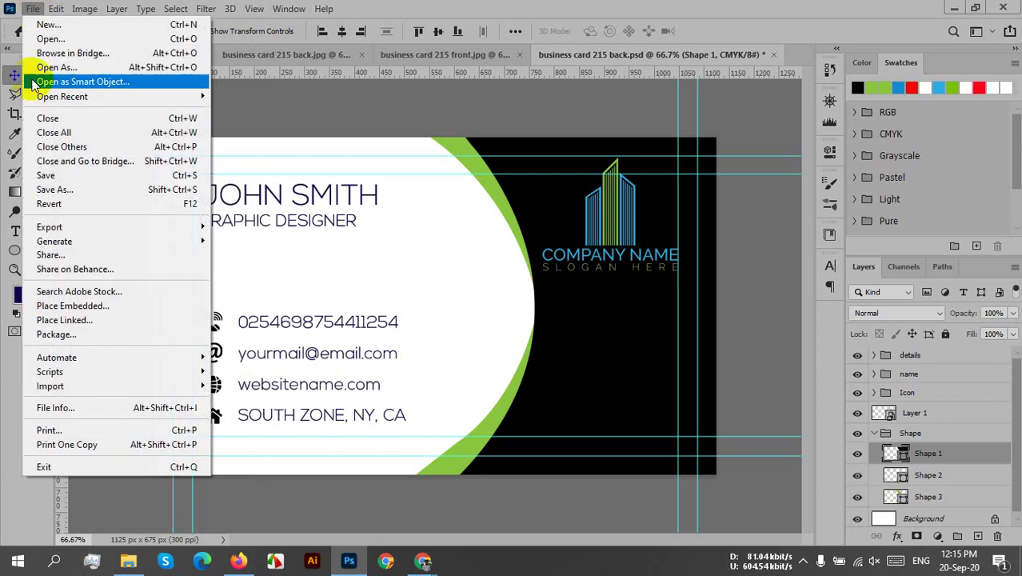
{"action": "left_click", "coordinate": [32, 190]}
{"action": "left_click", "coordinate": [604, 409]}
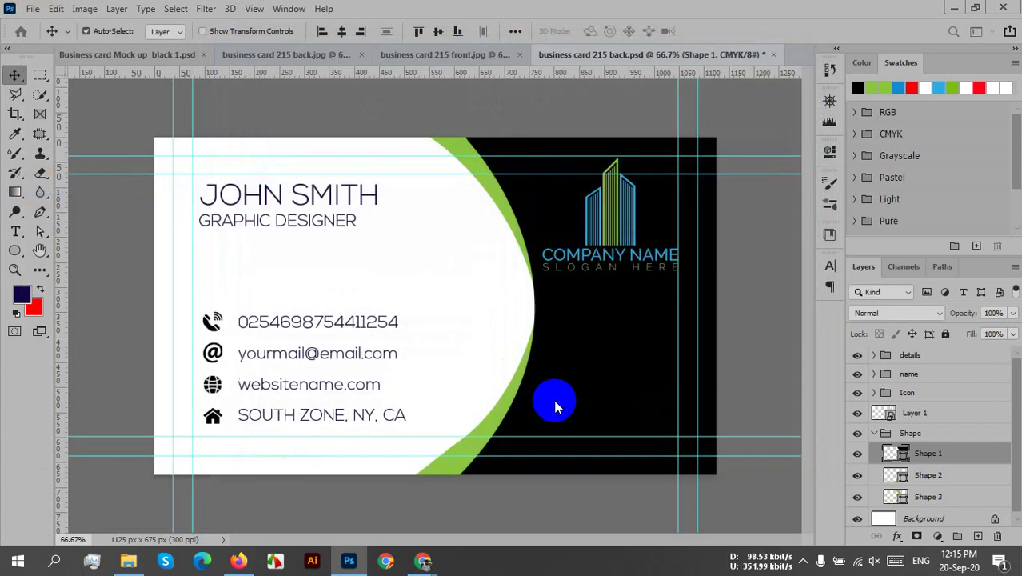
{"action": "left_click", "coordinate": [141, 301]}
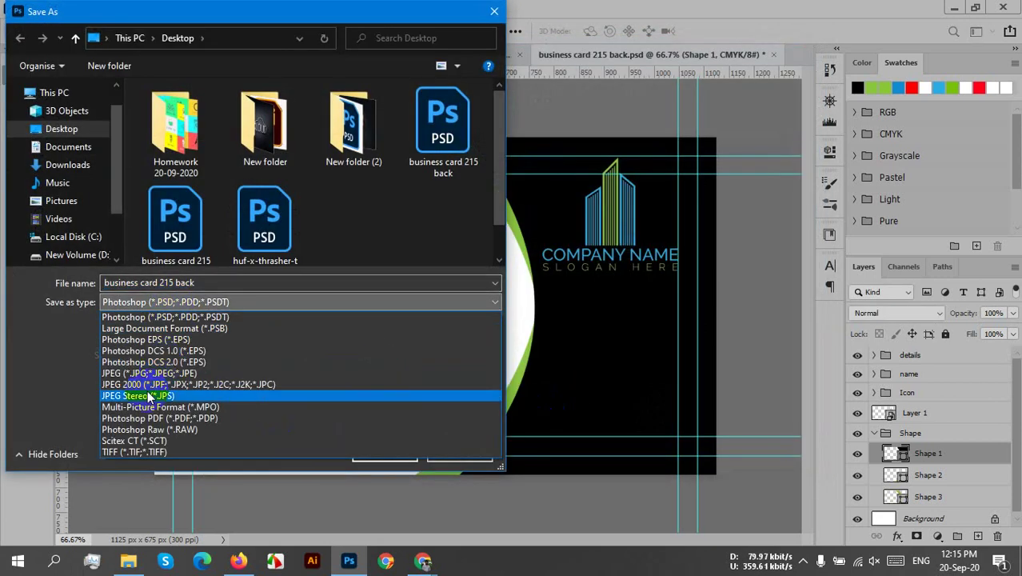
{"action": "left_click", "coordinate": [125, 374]}
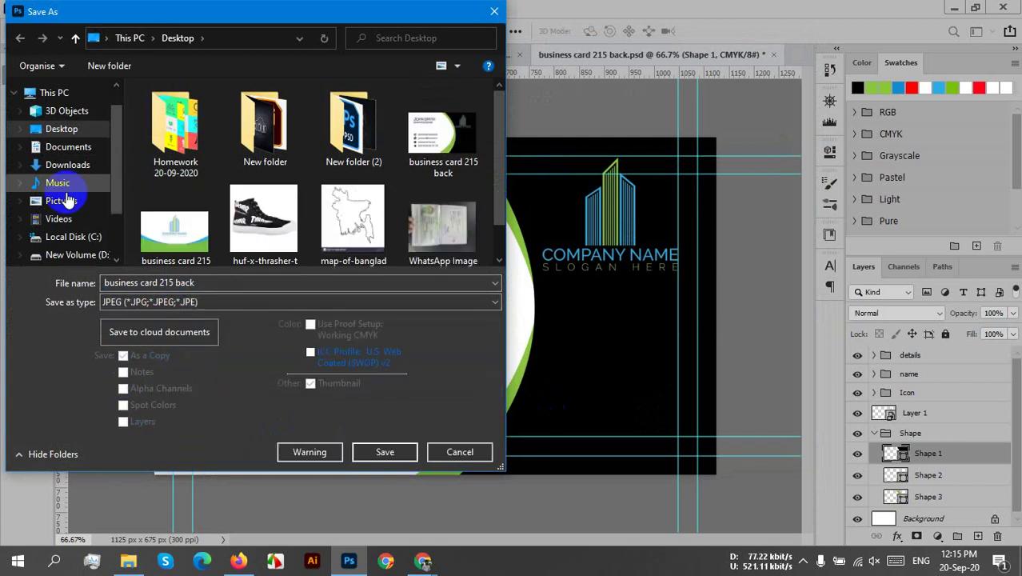
{"action": "left_click", "coordinate": [377, 449]}
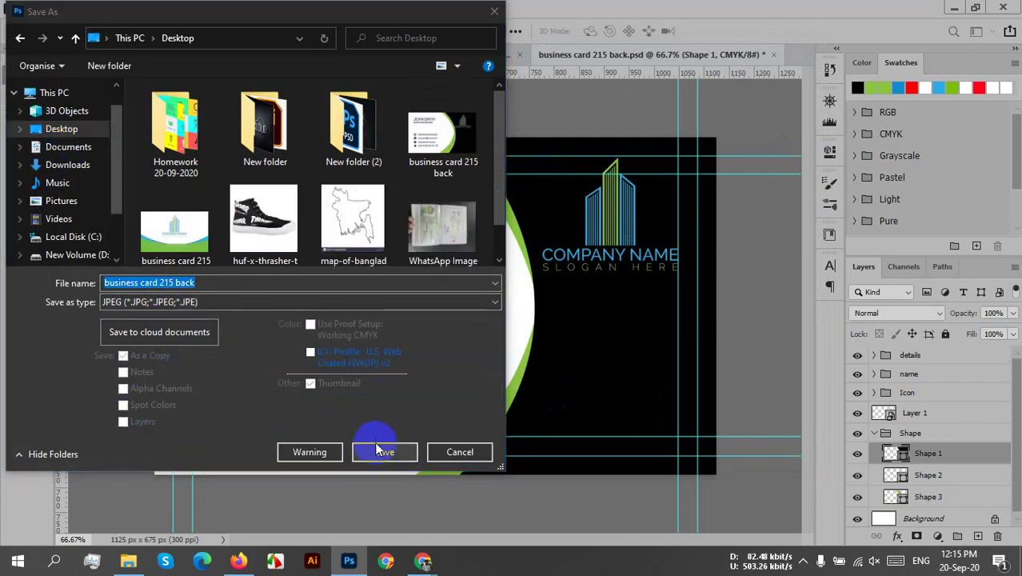
{"action": "left_click", "coordinate": [554, 282]}
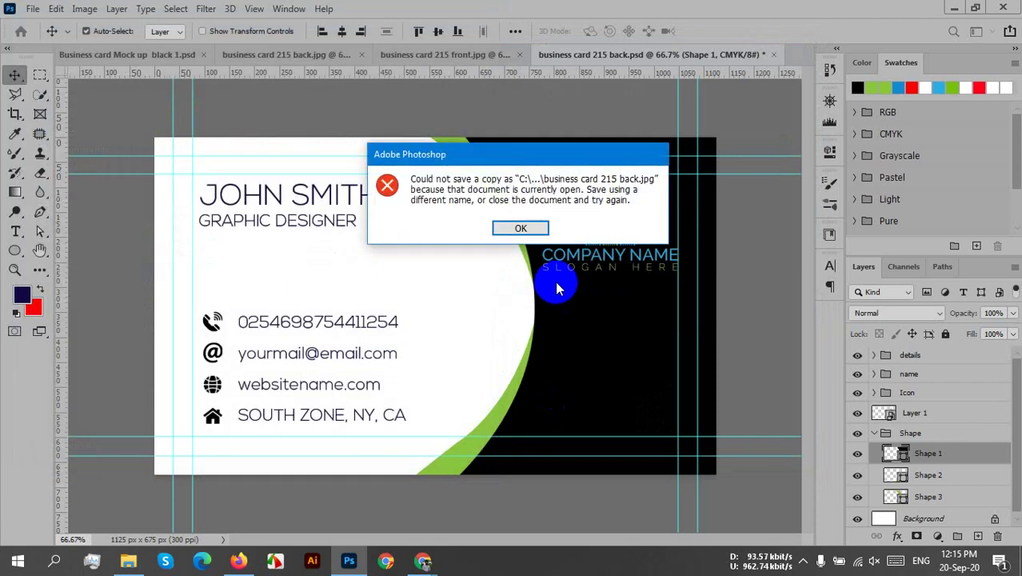
{"action": "left_click", "coordinate": [511, 228]}
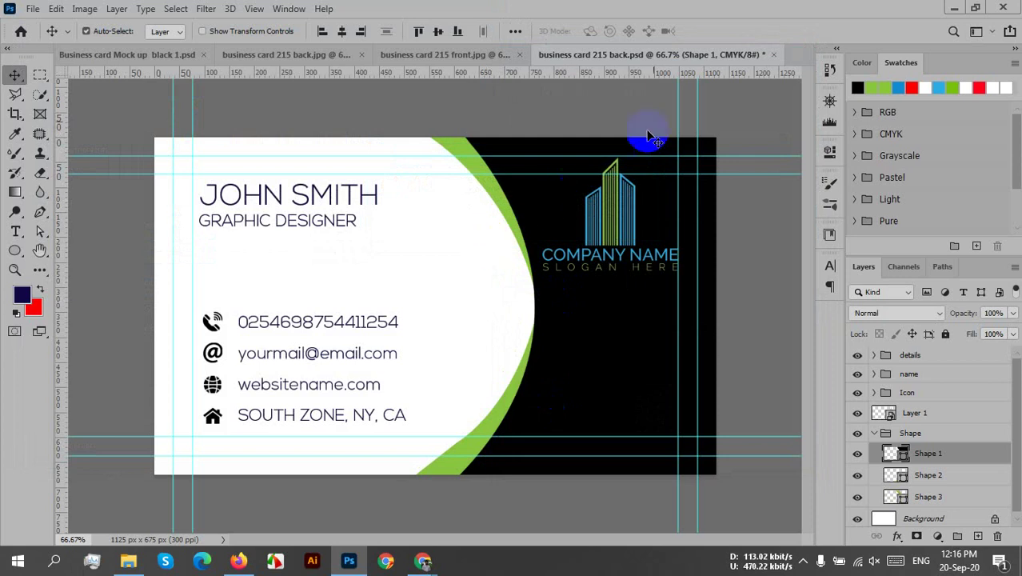
- Close the front and back JPEGs, replace business card 215 back.jpg, then save and close the PSD
{"action": "left_click", "coordinate": [362, 56]}
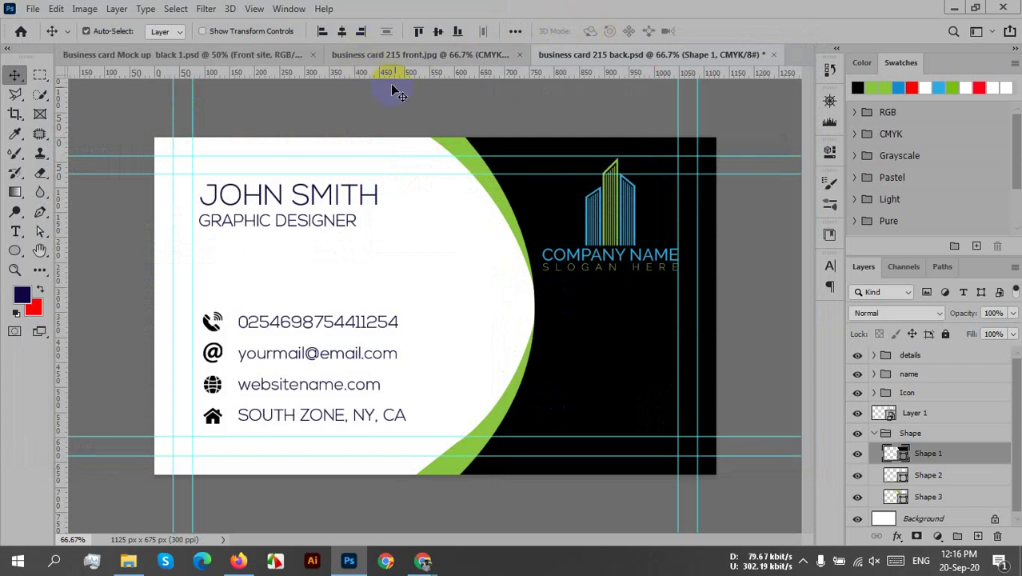
{"action": "left_click", "coordinate": [519, 54]}
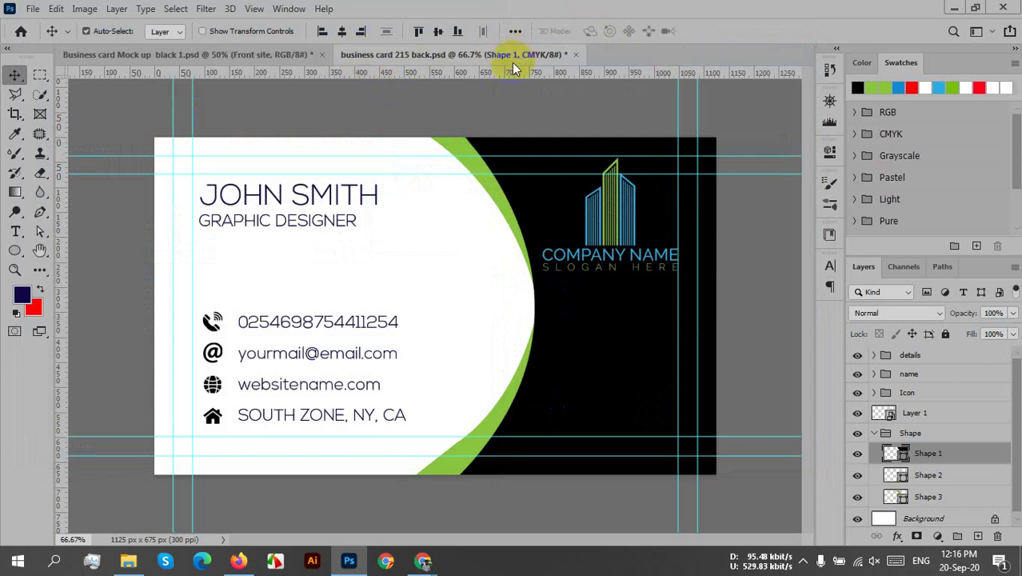
{"action": "left_click", "coordinate": [32, 8]}
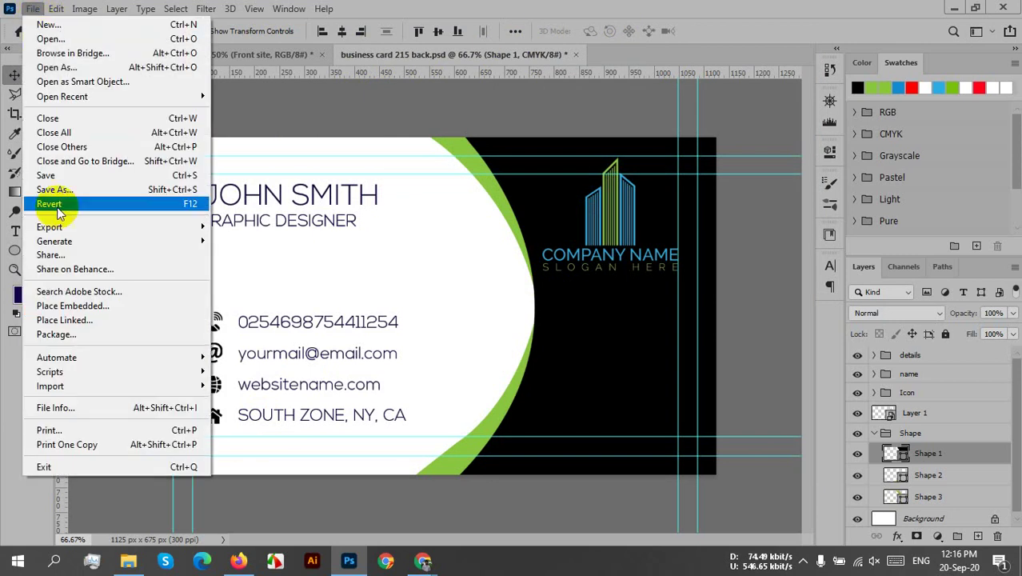
{"action": "left_click", "coordinate": [58, 192]}
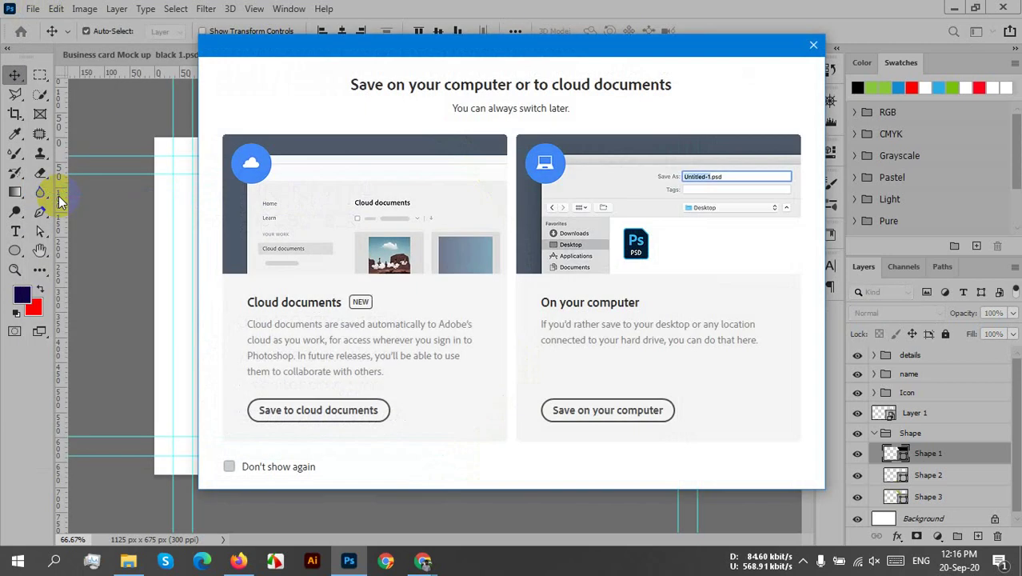
{"action": "left_click", "coordinate": [606, 410]}
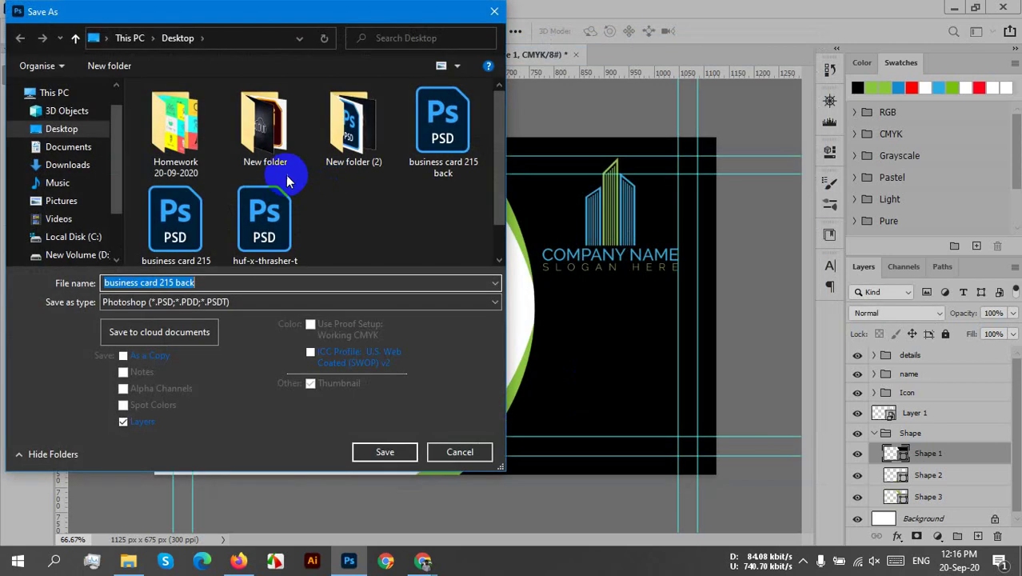
{"action": "left_click", "coordinate": [64, 132]}
{"action": "left_click", "coordinate": [240, 302]}
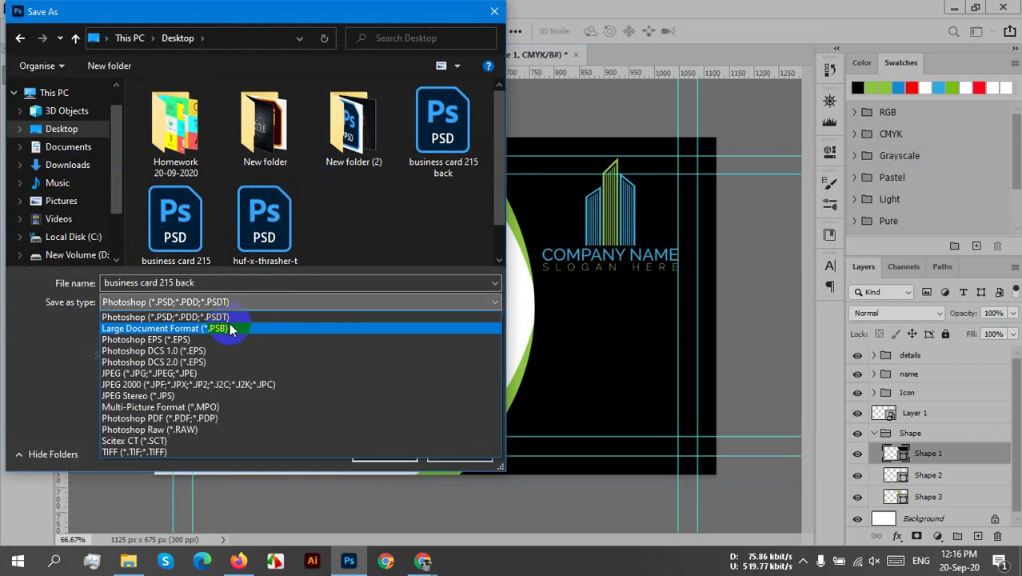
{"action": "left_click", "coordinate": [144, 373]}
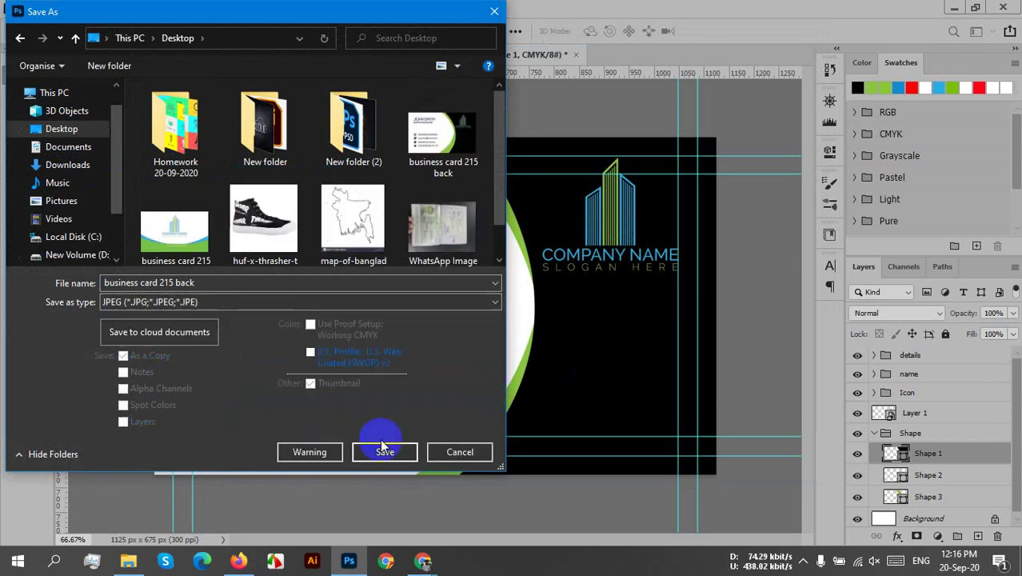
{"action": "left_click", "coordinate": [385, 453]}
{"action": "left_click", "coordinate": [549, 280]}
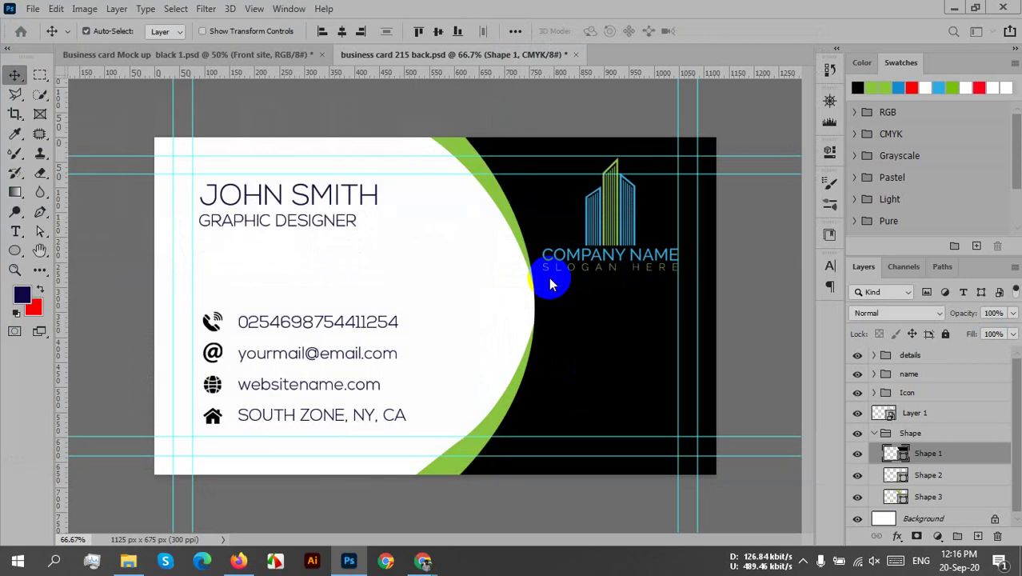
{"action": "left_click", "coordinate": [594, 120]}
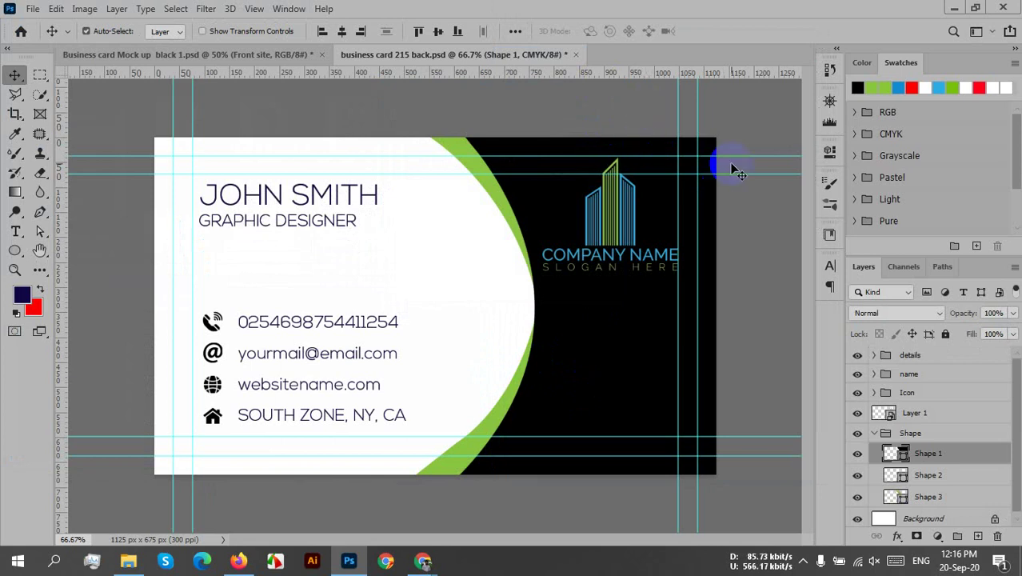
{"action": "key", "text": "ctrl+s"}
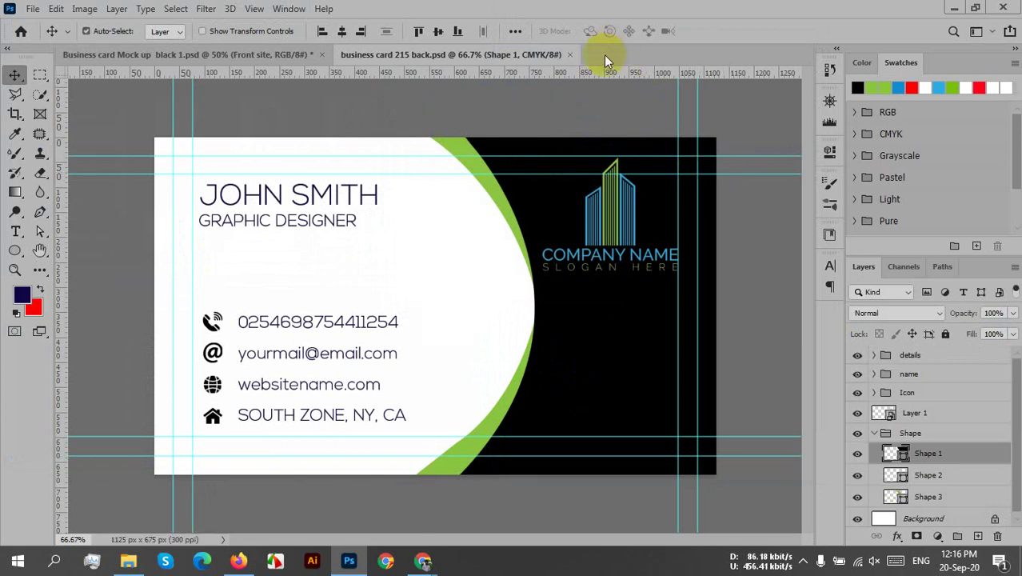
{"action": "left_click", "coordinate": [566, 56]}
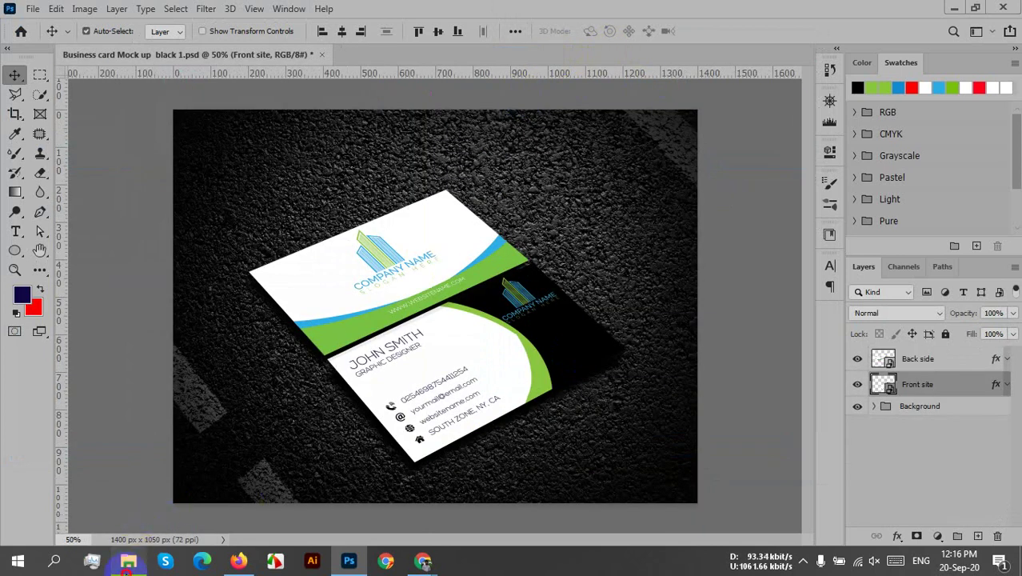
- Refresh the Desktop and open the updated business card 215 back.jpg, selecting the whole image
{"action": "left_click", "coordinate": [128, 561]}
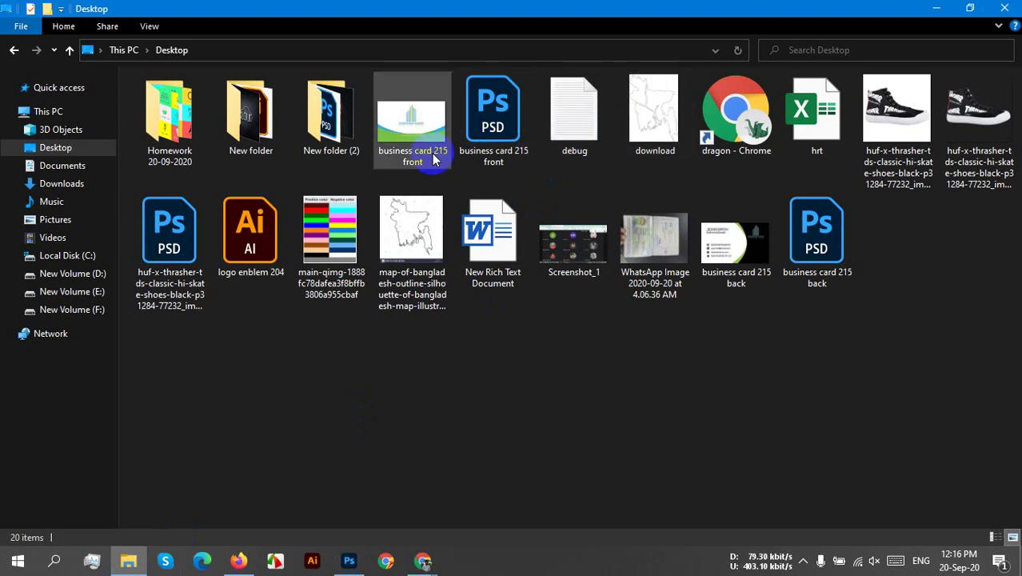
{"action": "right_click", "coordinate": [610, 360]}
{"action": "left_click", "coordinate": [646, 222]}
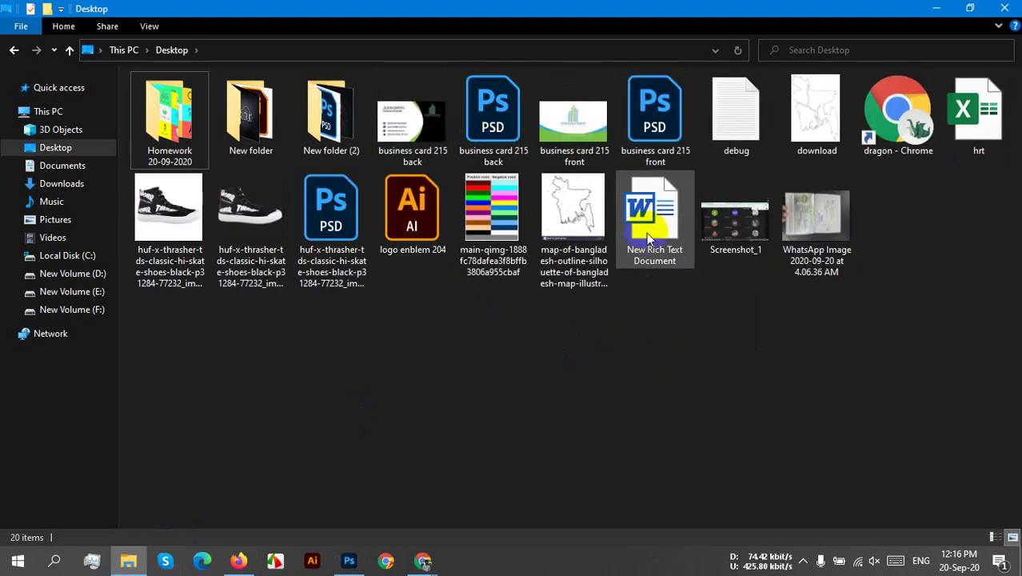
{"action": "left_click_drag", "start_coordinate": [416, 152], "coordinate": [452, 55]}
{"action": "key", "text": "ctrl+a"}
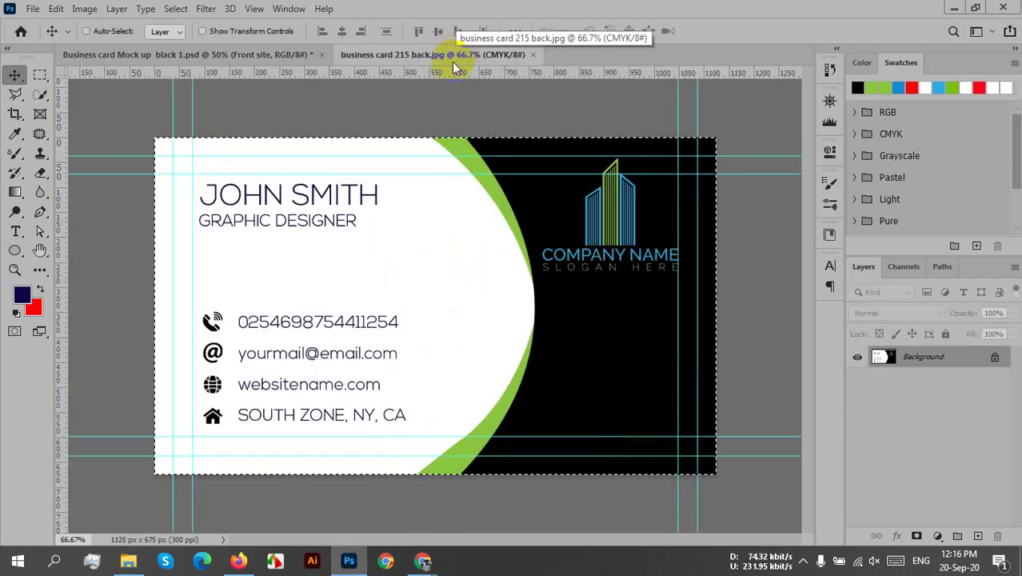
- Centre the updated design inside the Front site smart object, save it and return to the mockup
{"action": "left_click", "coordinate": [265, 54]}
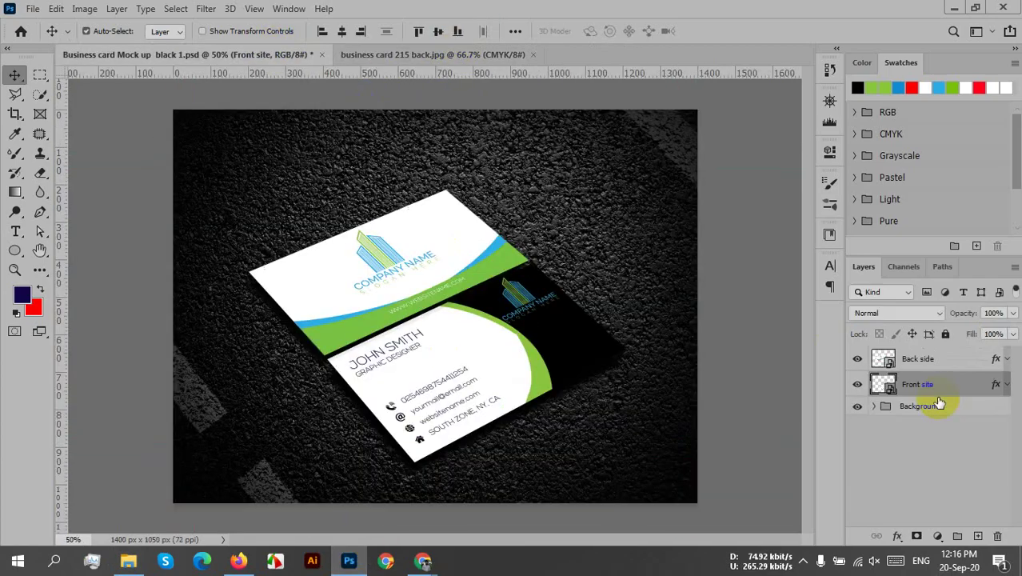
{"action": "double_click", "coordinate": [884, 384]}
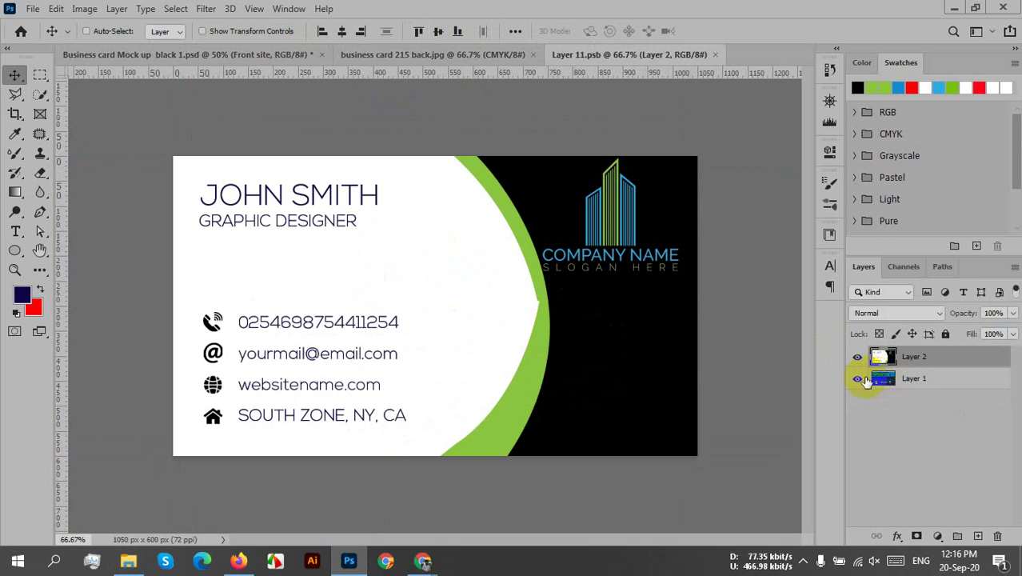
{"action": "left_click", "coordinate": [342, 32]}
{"action": "left_click", "coordinate": [439, 32]}
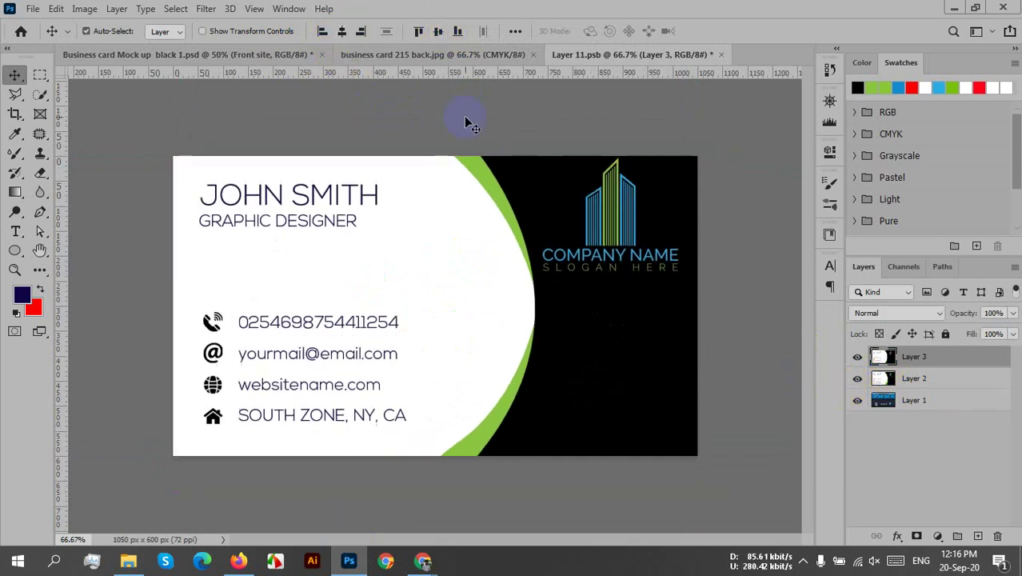
{"action": "key", "text": "ctrl+s"}
{"action": "left_click", "coordinate": [714, 55]}
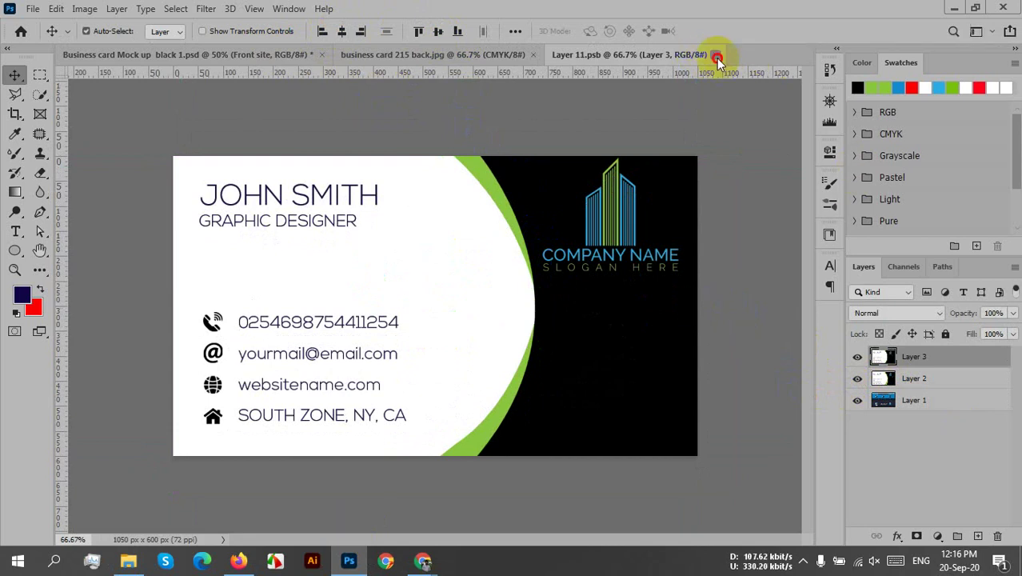